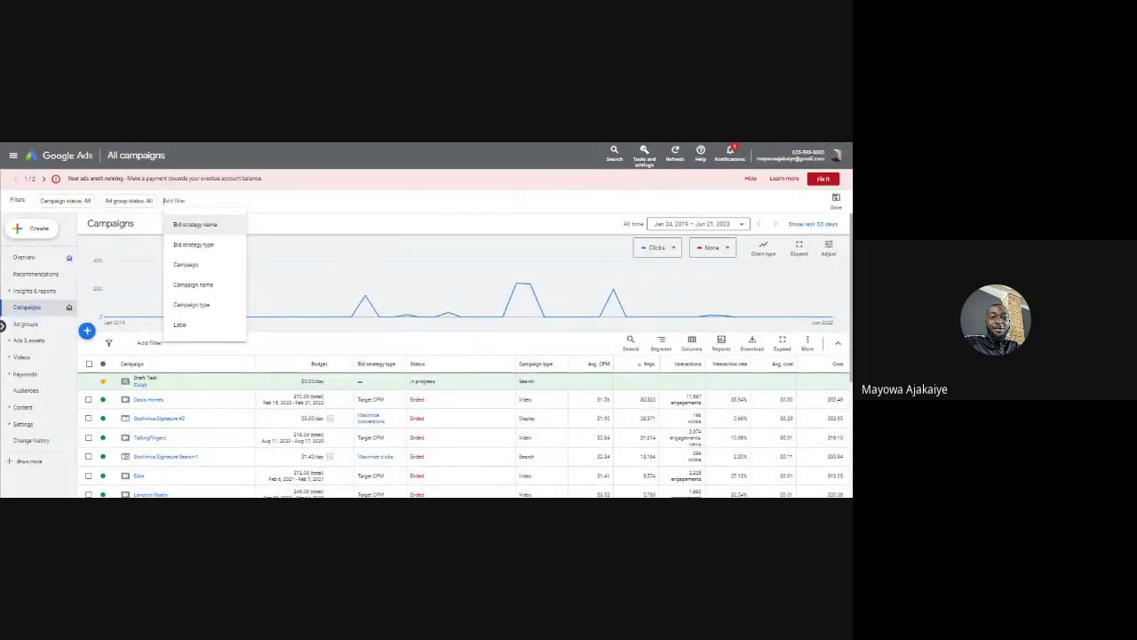
# Review the performance cards on the account overview, then return to the campaigns list
pyautogui.press('Escape')
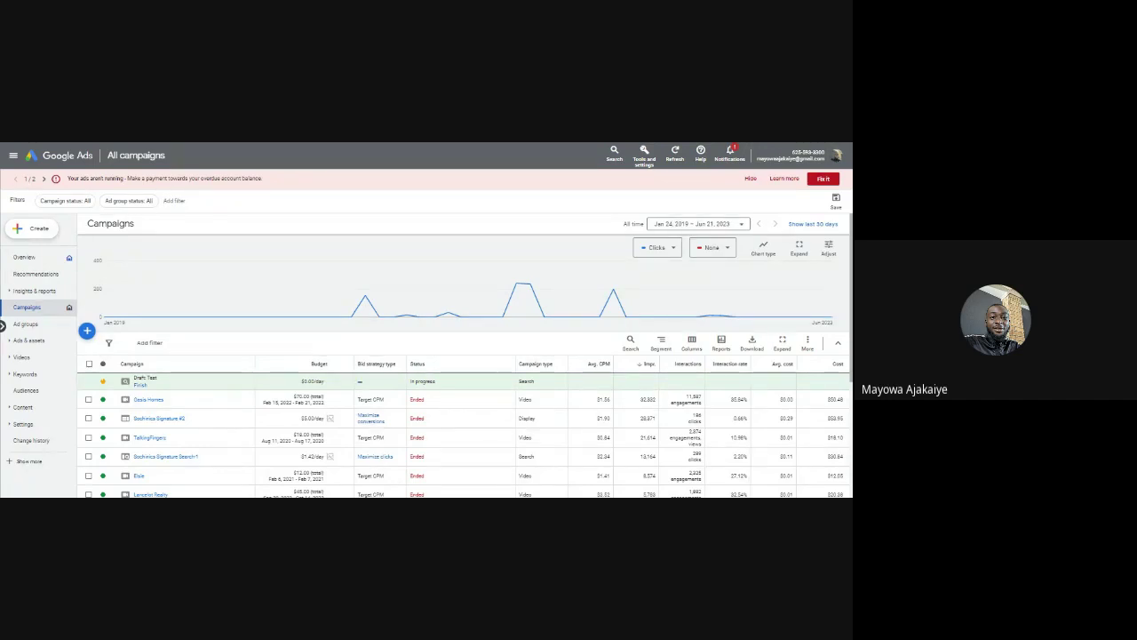
pyautogui.click(41, 261)
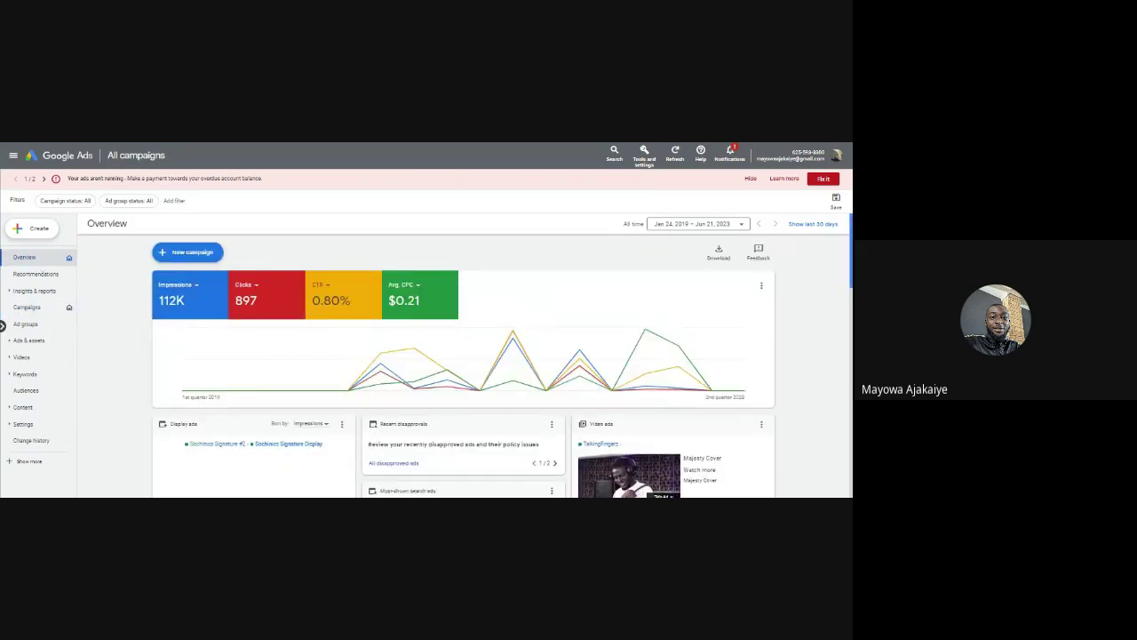
pyautogui.scroll(-5, 851, 315)
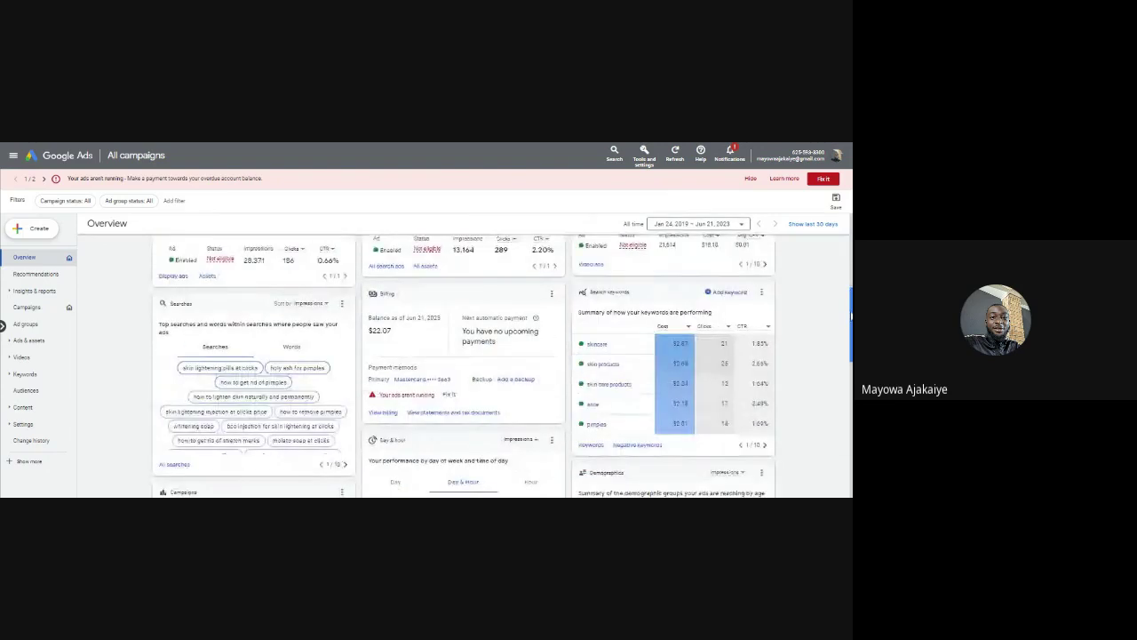
pyautogui.scroll(-8, 851, 316)
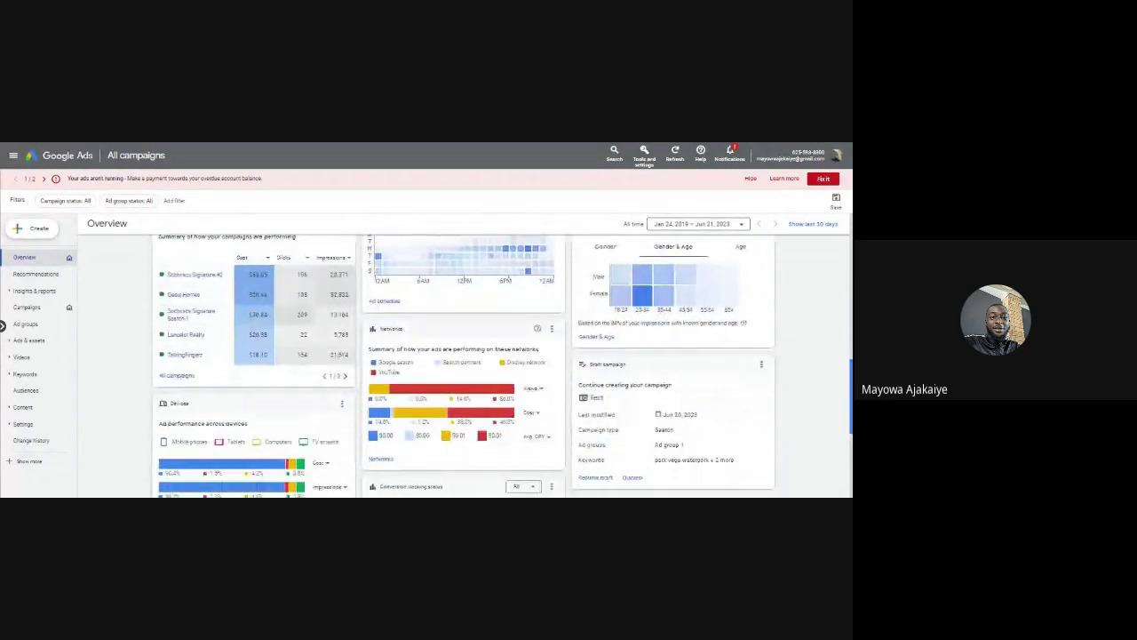
pyautogui.scroll(10, 849, 356)
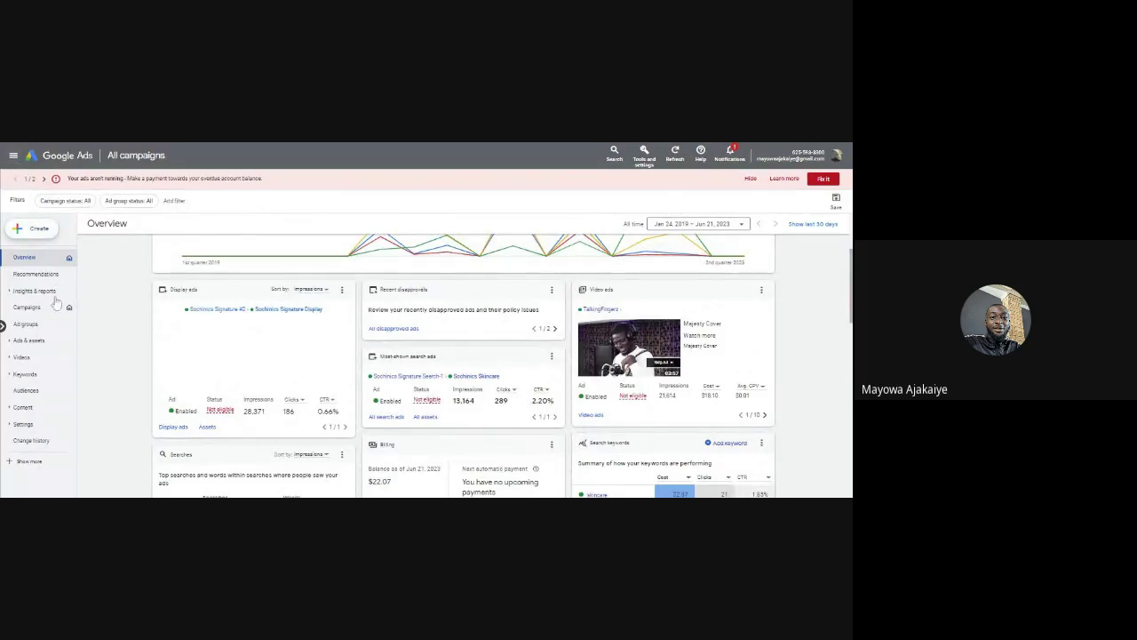
pyautogui.click(40, 313)
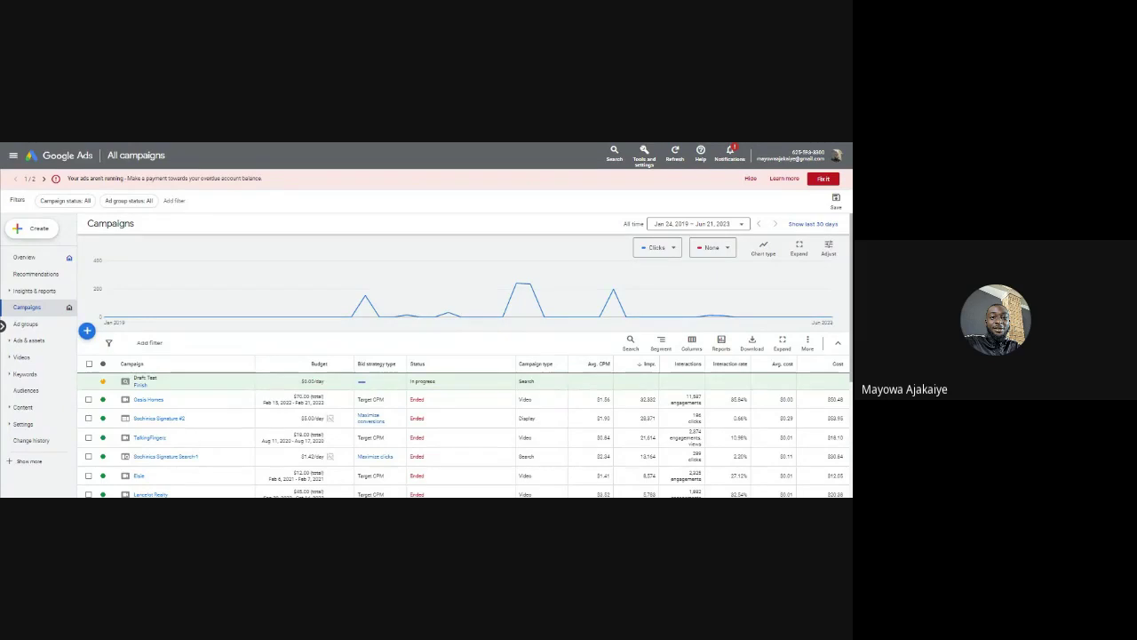
pyautogui.click(650, 151)
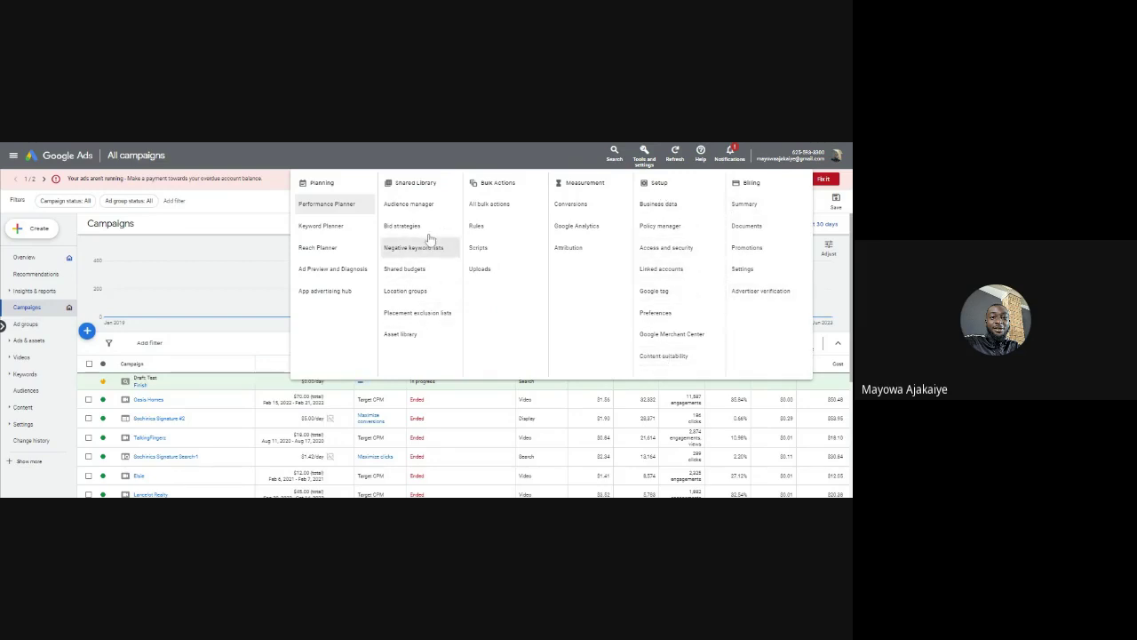
pyautogui.click(209, 282)
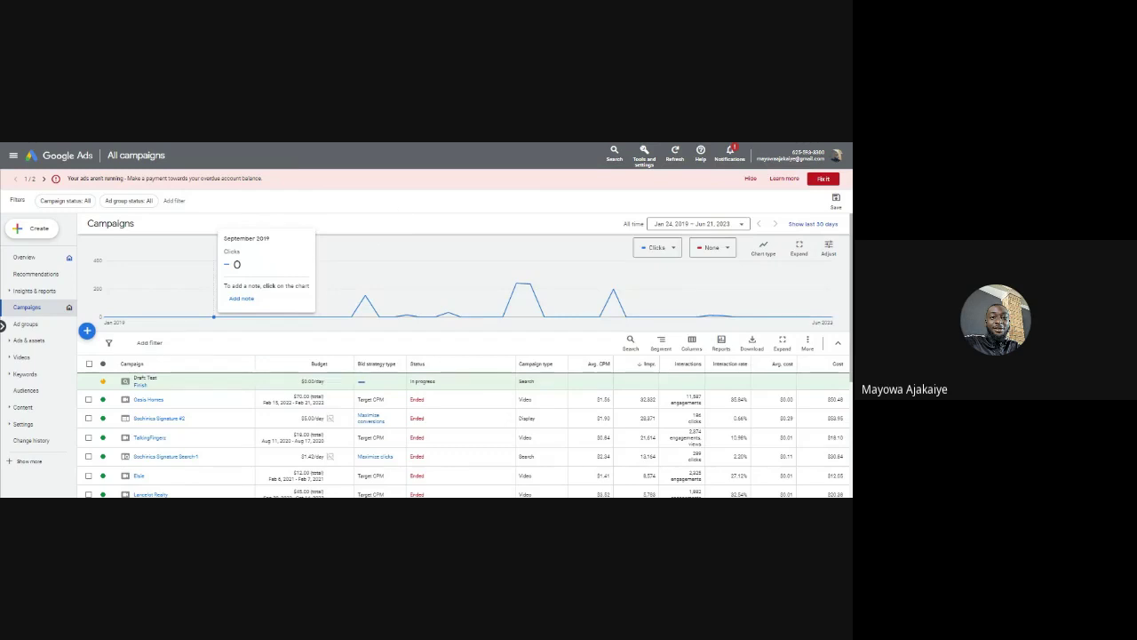
# Start creating a new campaign
pyautogui.click(87, 331)
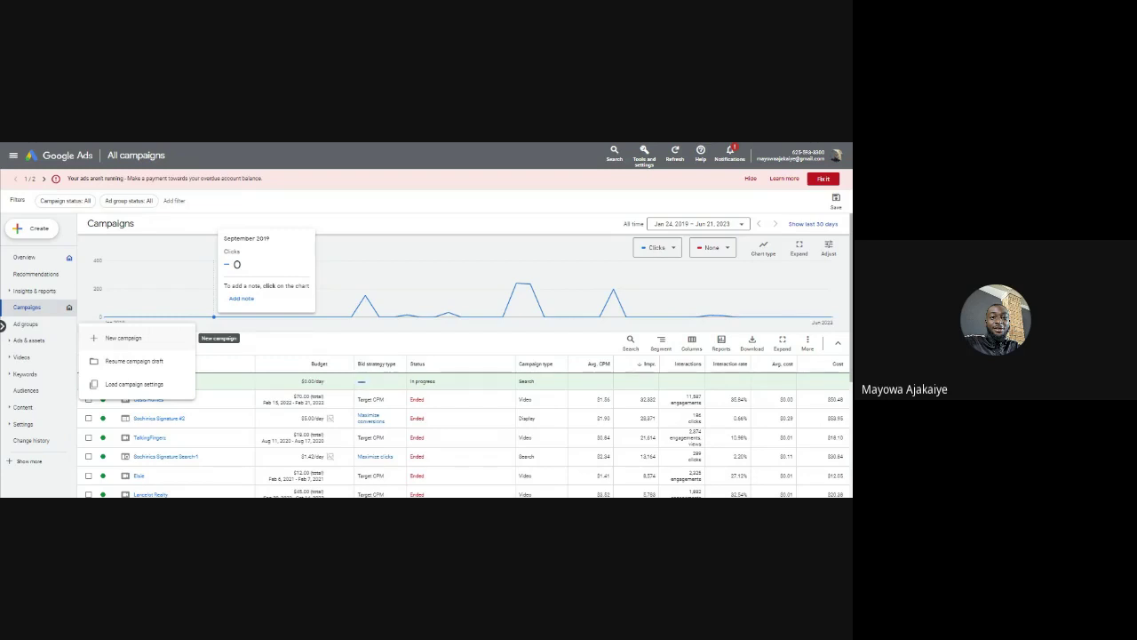
pyautogui.click(121, 341)
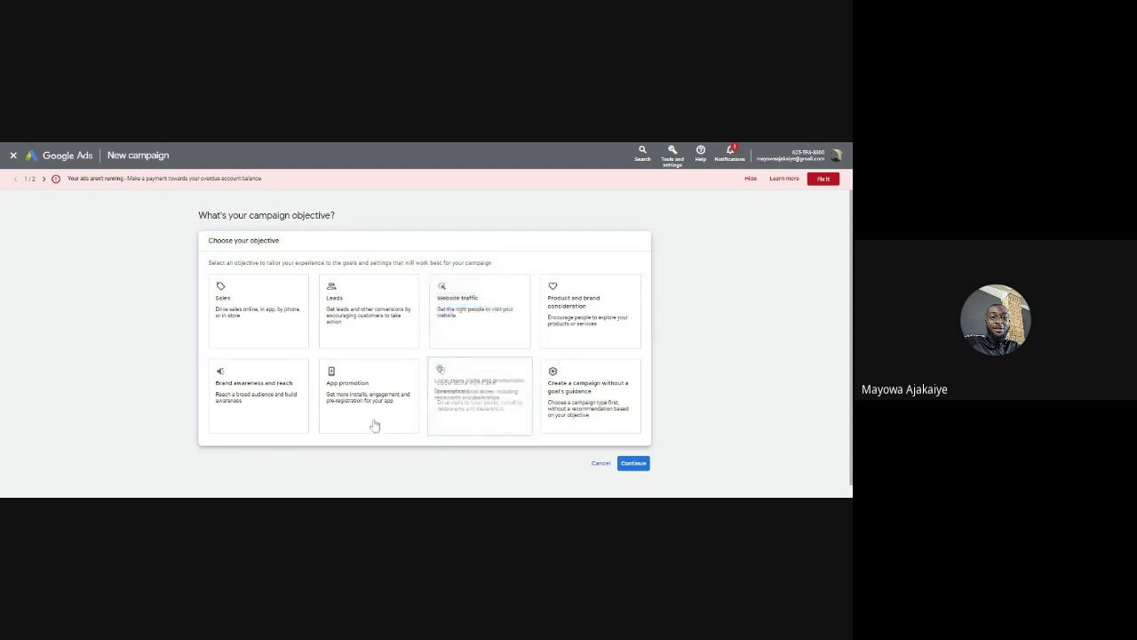
# Choose the Website traffic objective, inspect its Begin checkout conversion action, and continue to the campaign types
pyautogui.scroll(-1, 478, 321)
pyautogui.click(478, 321)
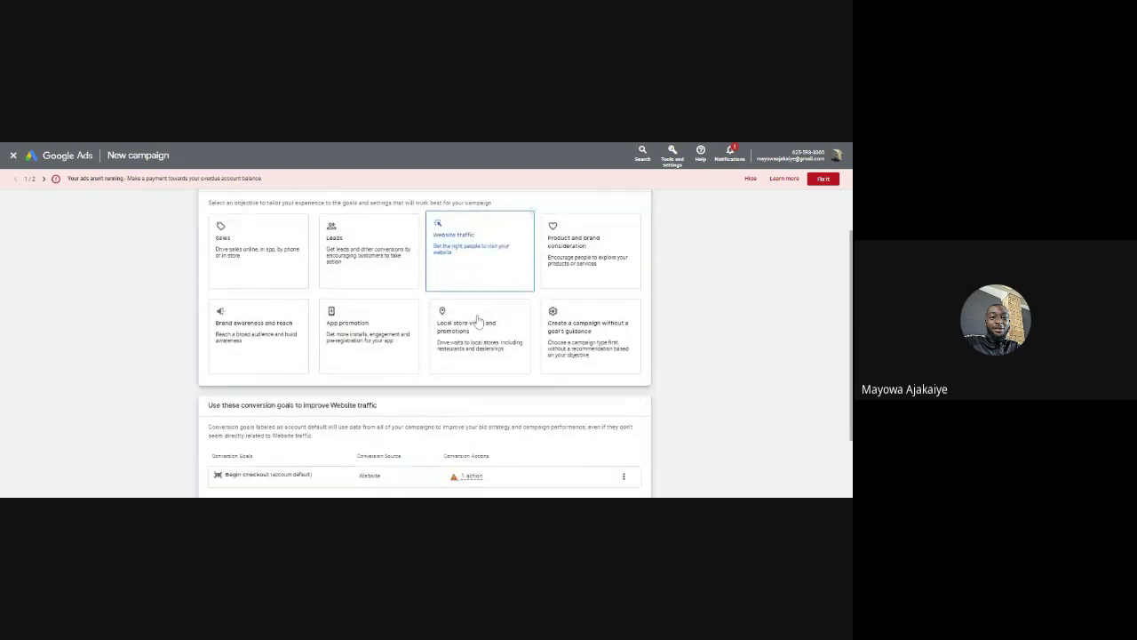
pyautogui.scroll(-2, 476, 320)
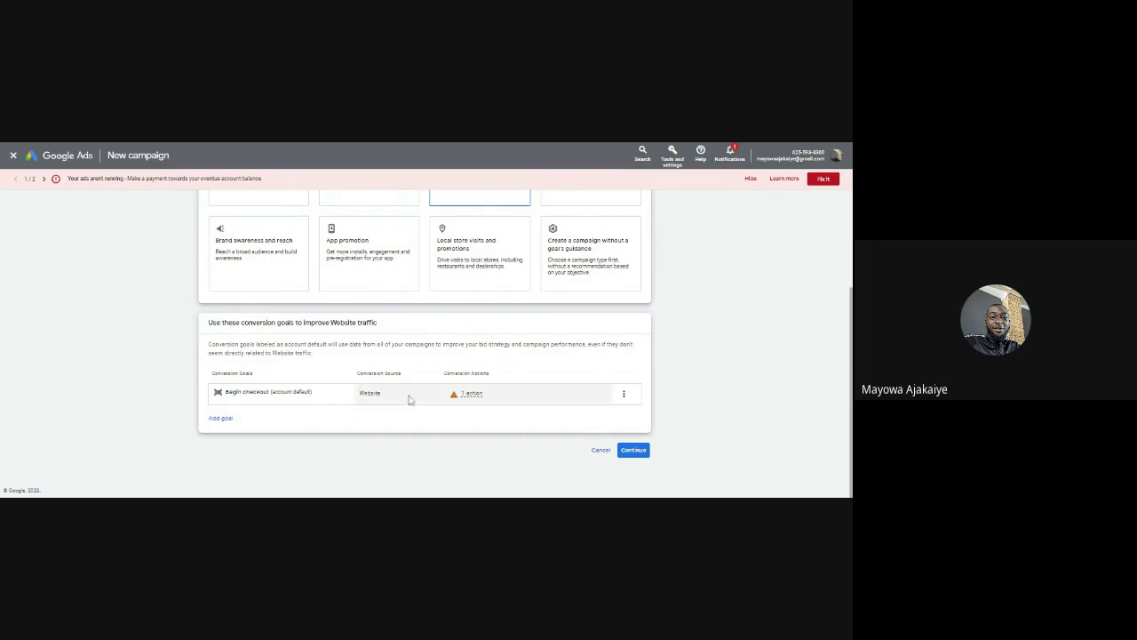
pyautogui.moveTo(464, 400)
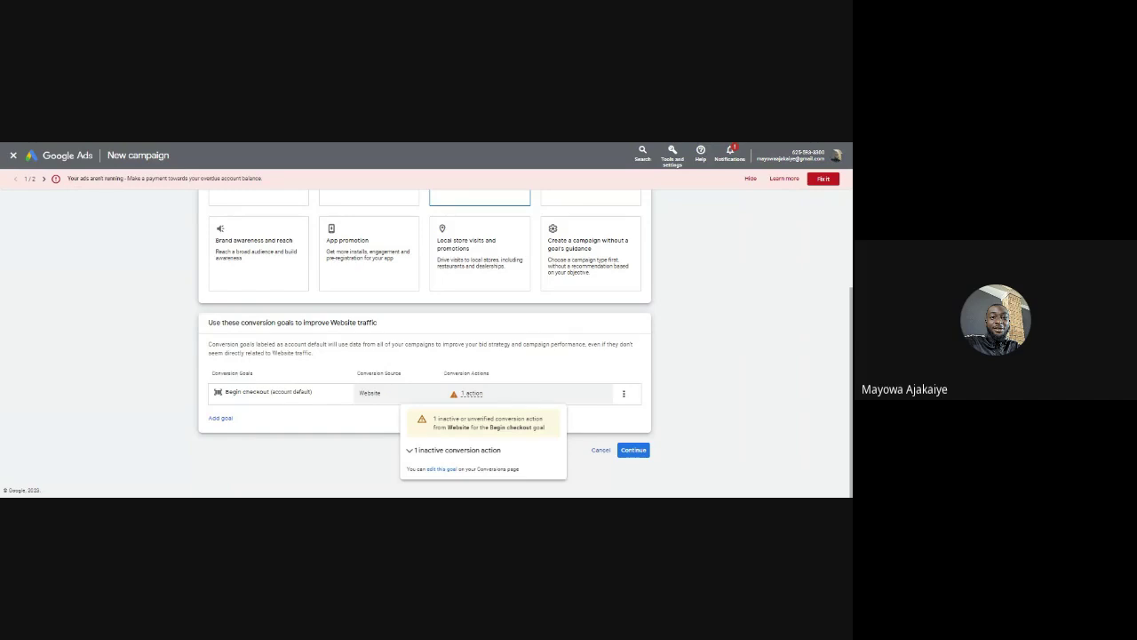
pyautogui.click(632, 450)
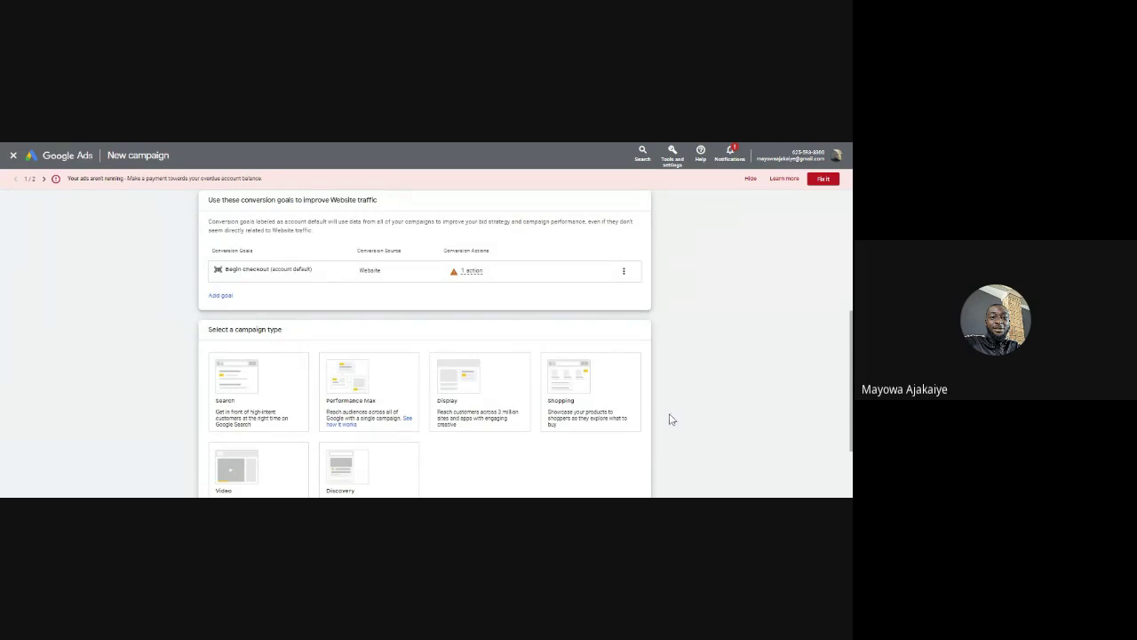
# Switch the campaign objective to Sales and examine the campaign types offered for it
pyautogui.scroll(3, 753, 310)
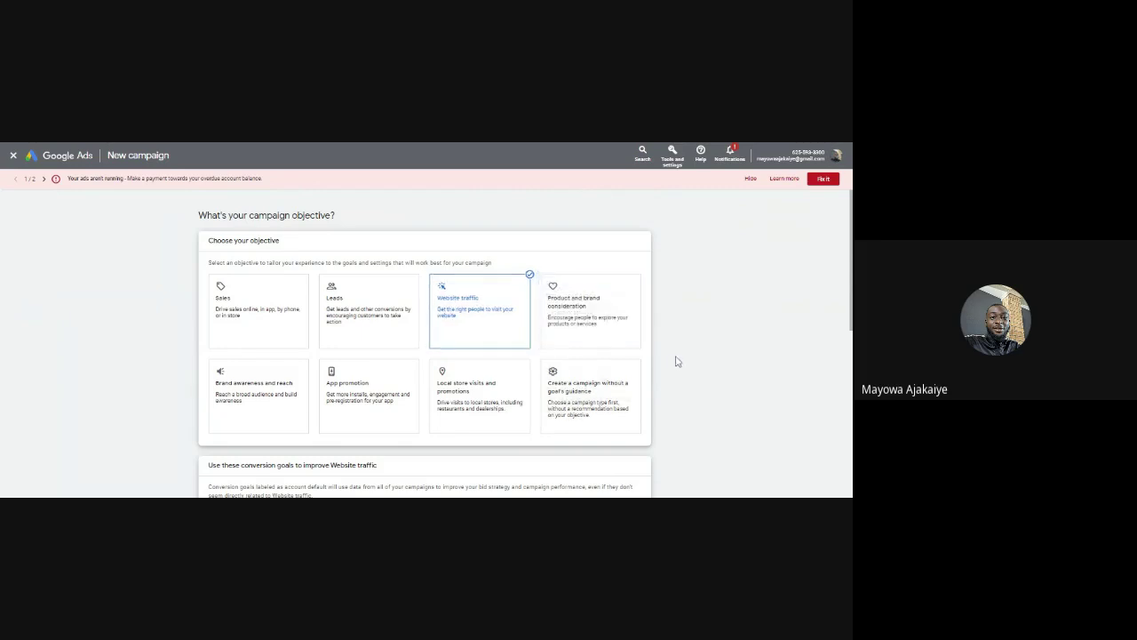
pyautogui.click(241, 330)
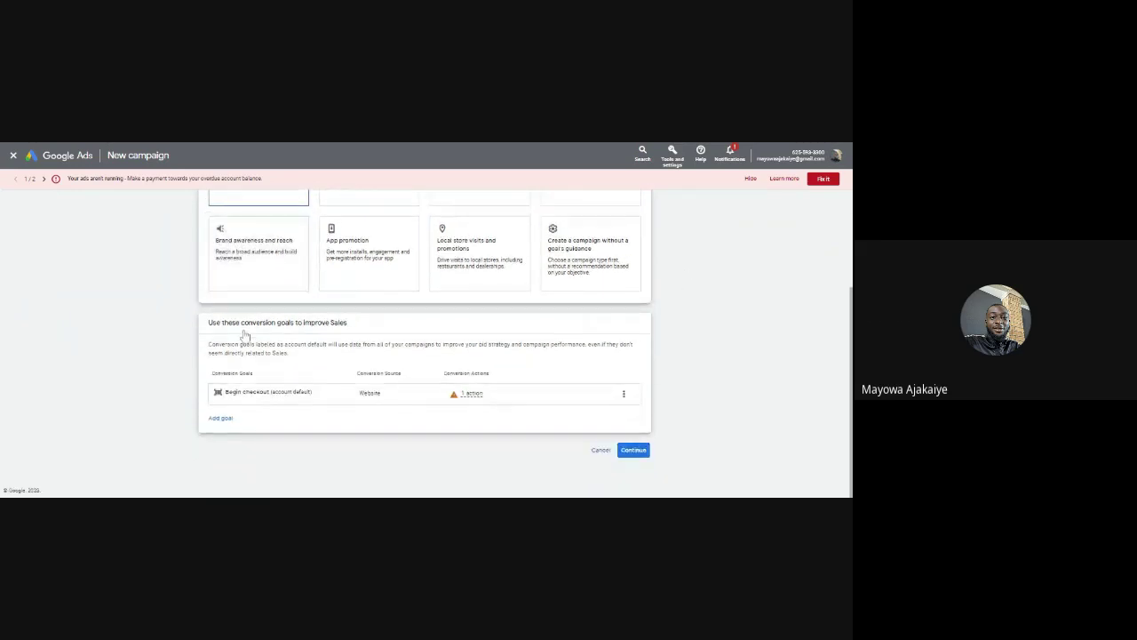
pyautogui.click(634, 452)
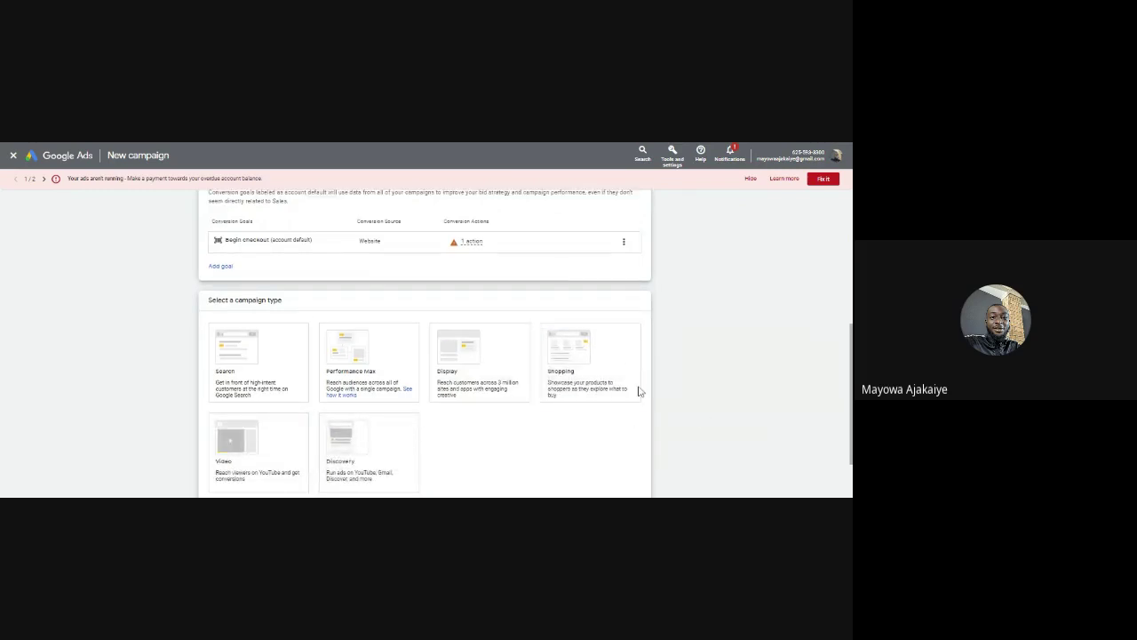
pyautogui.scroll(2, 192, 418)
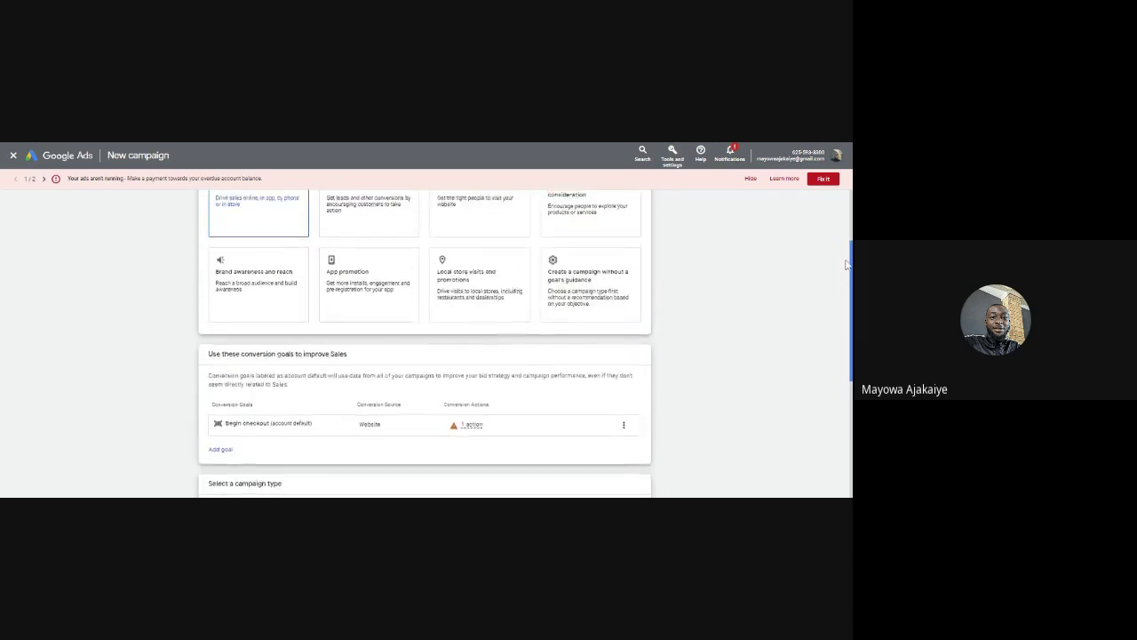
pyautogui.scroll(-4, 192, 418)
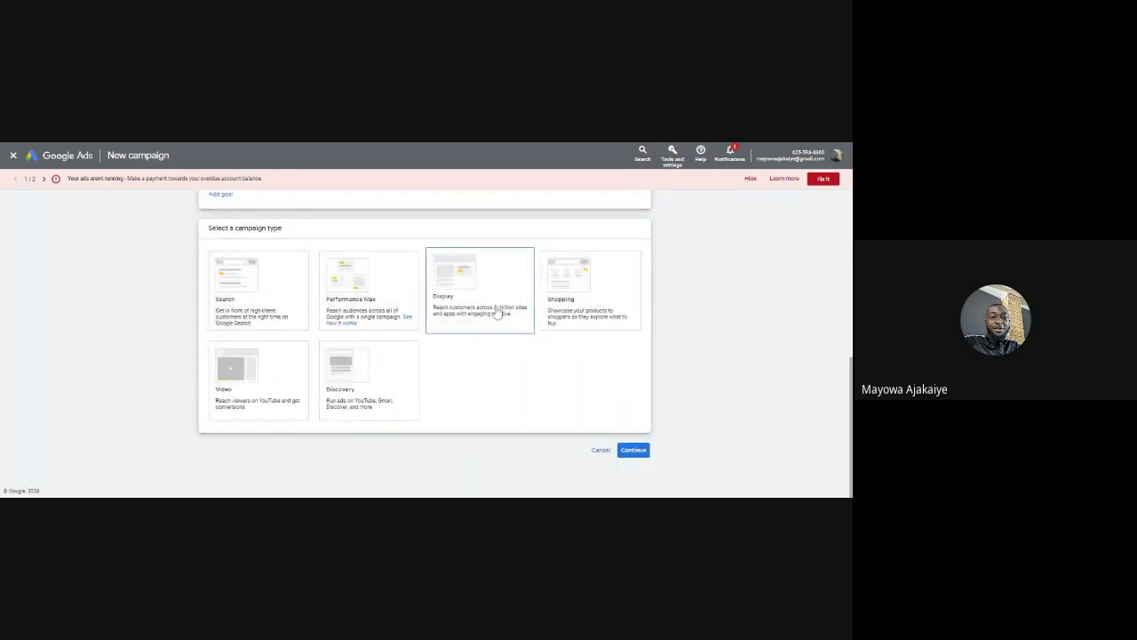
# Set the campaign objective to Leads with the existing conversion goal and choose Display as the campaign type
pyautogui.scroll(3, 843, 306)
pyautogui.scroll(3, 843, 305)
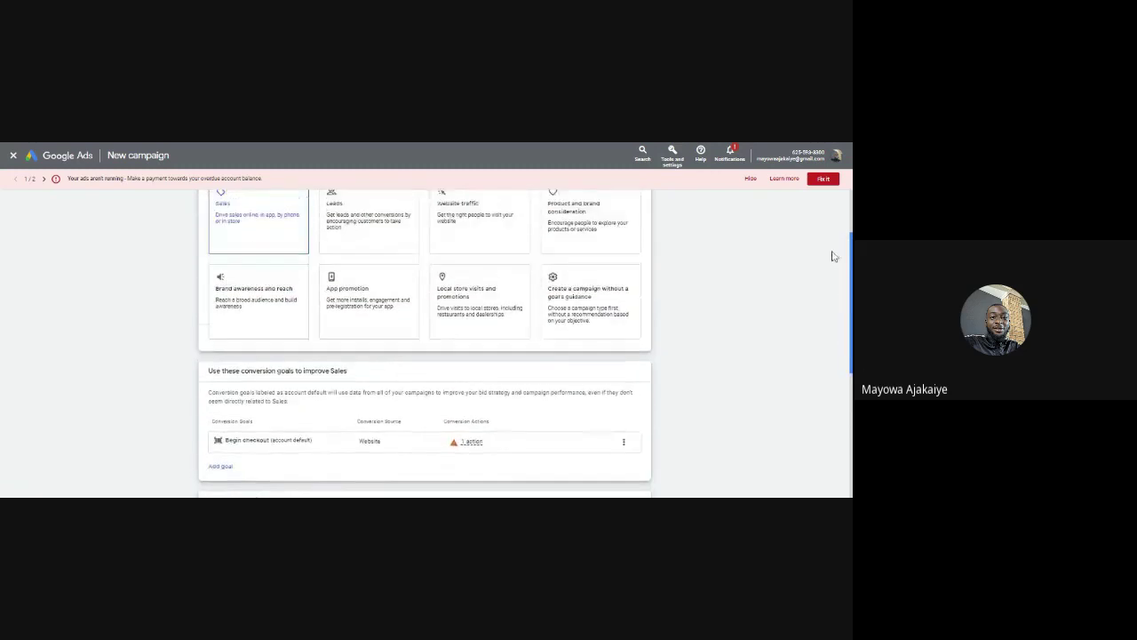
pyautogui.click(376, 249)
pyautogui.scroll(-2, 375, 249)
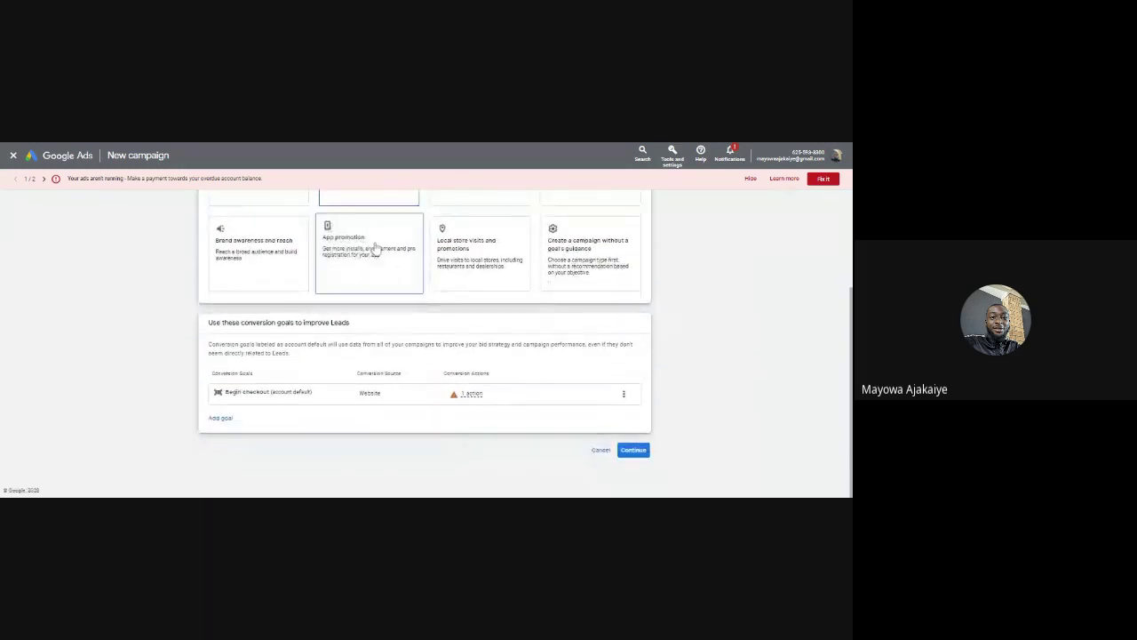
pyautogui.click(634, 450)
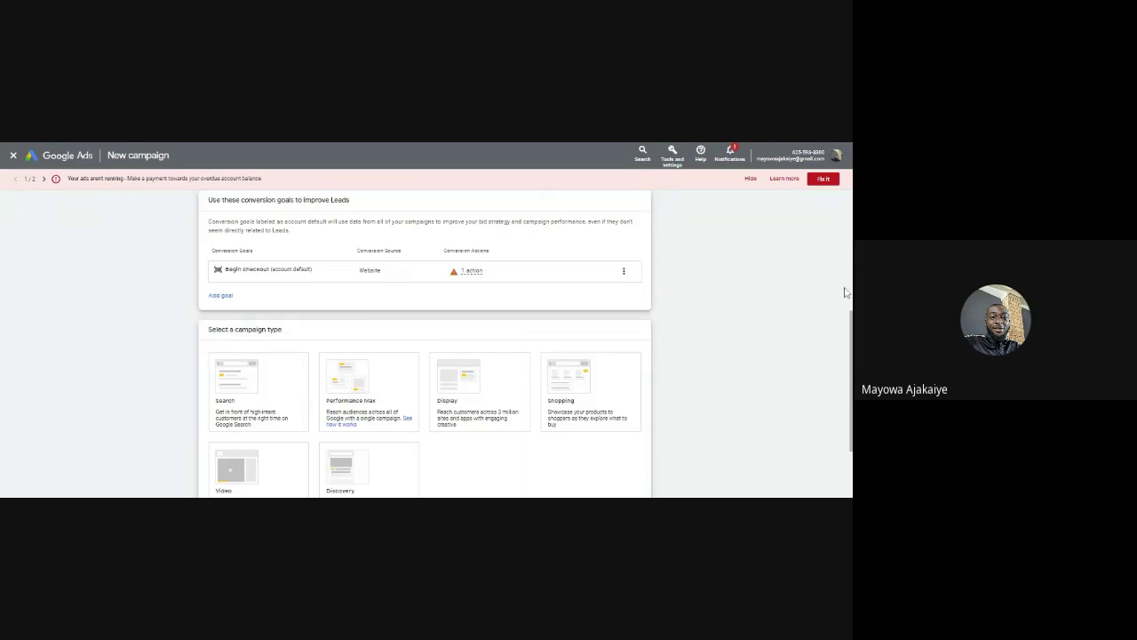
pyautogui.scroll(3, 845, 292)
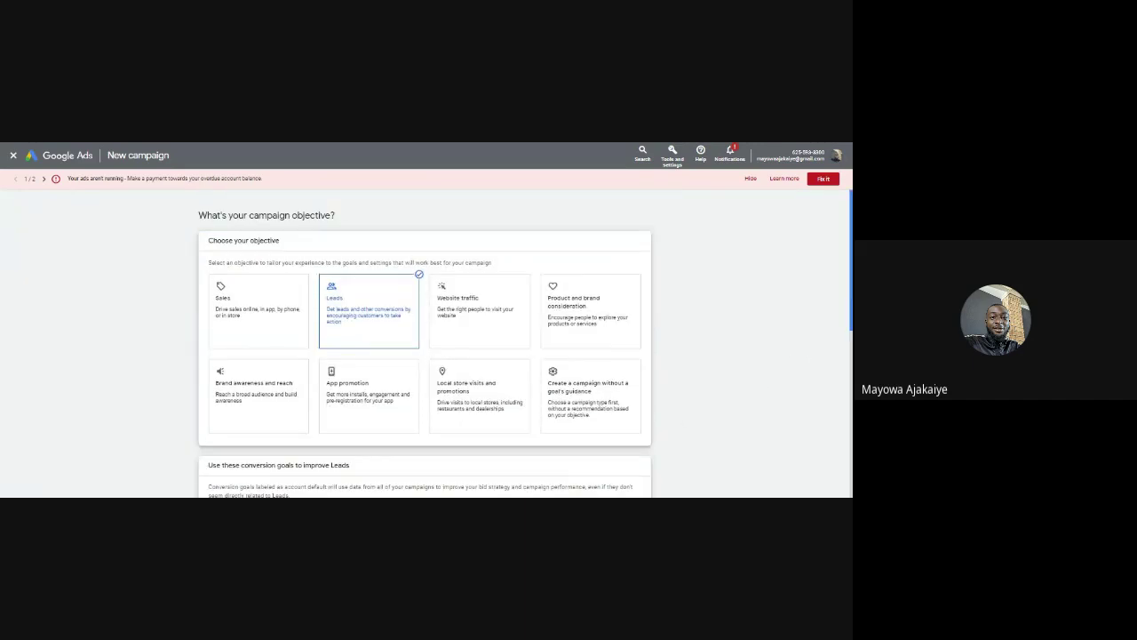
pyautogui.scroll(-5, 845, 292)
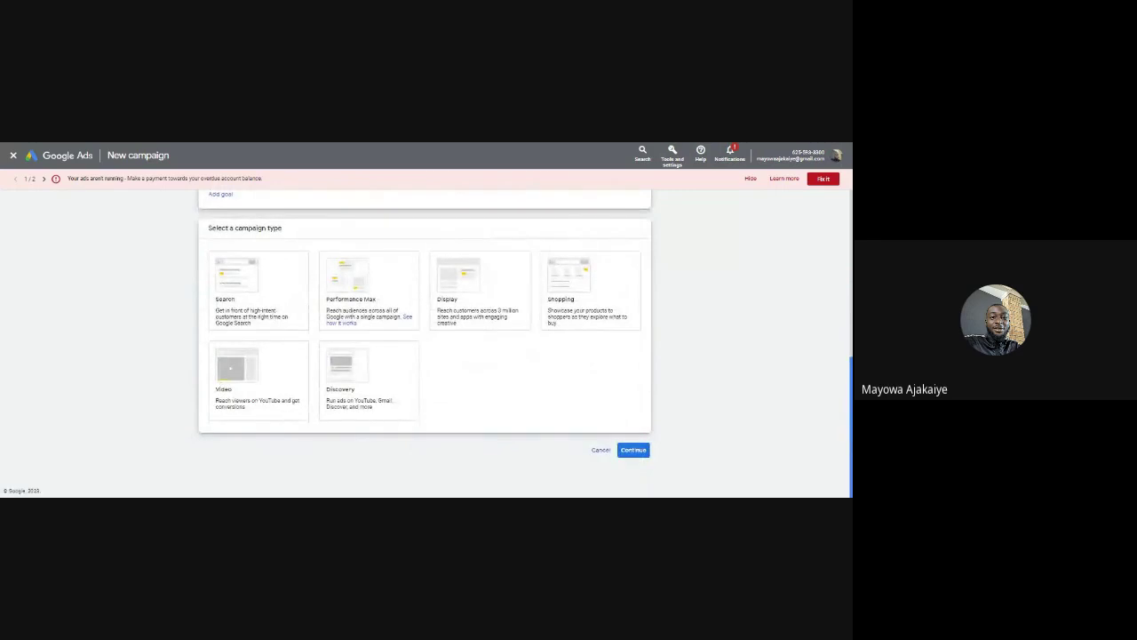
pyautogui.scroll(5, 845, 307)
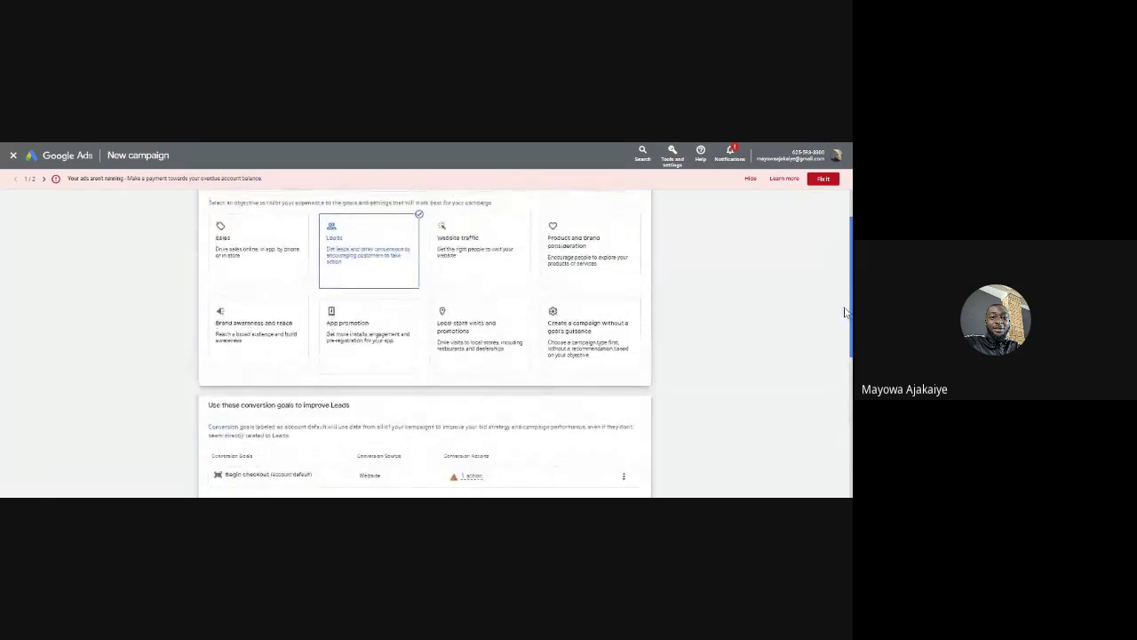
pyautogui.scroll(1, 845, 307)
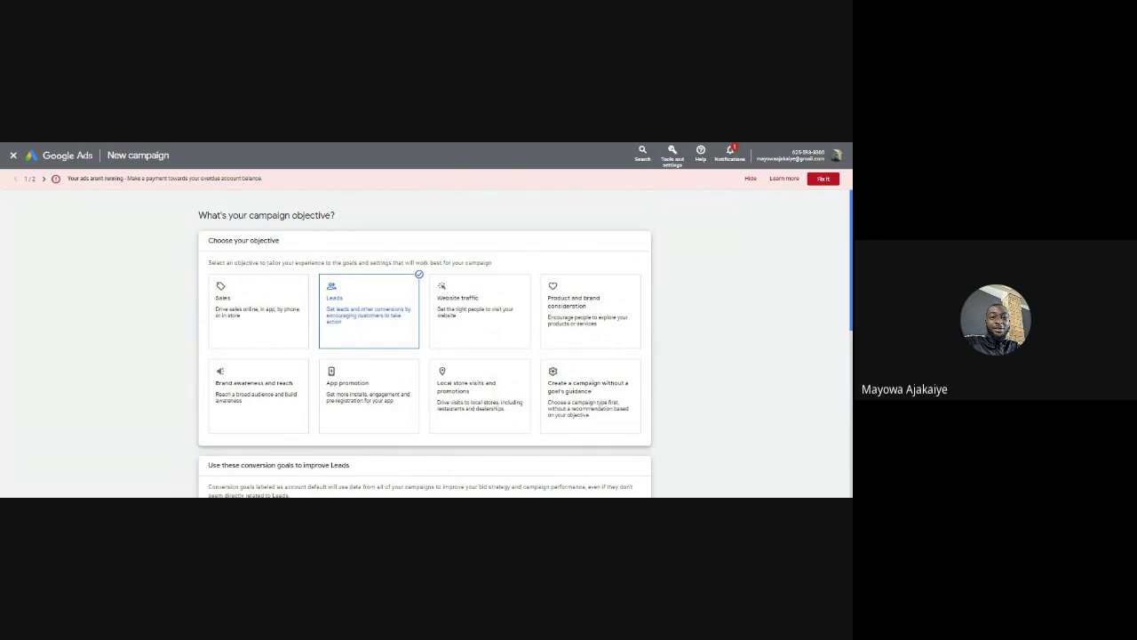
pyautogui.scroll(-6, 446, 421)
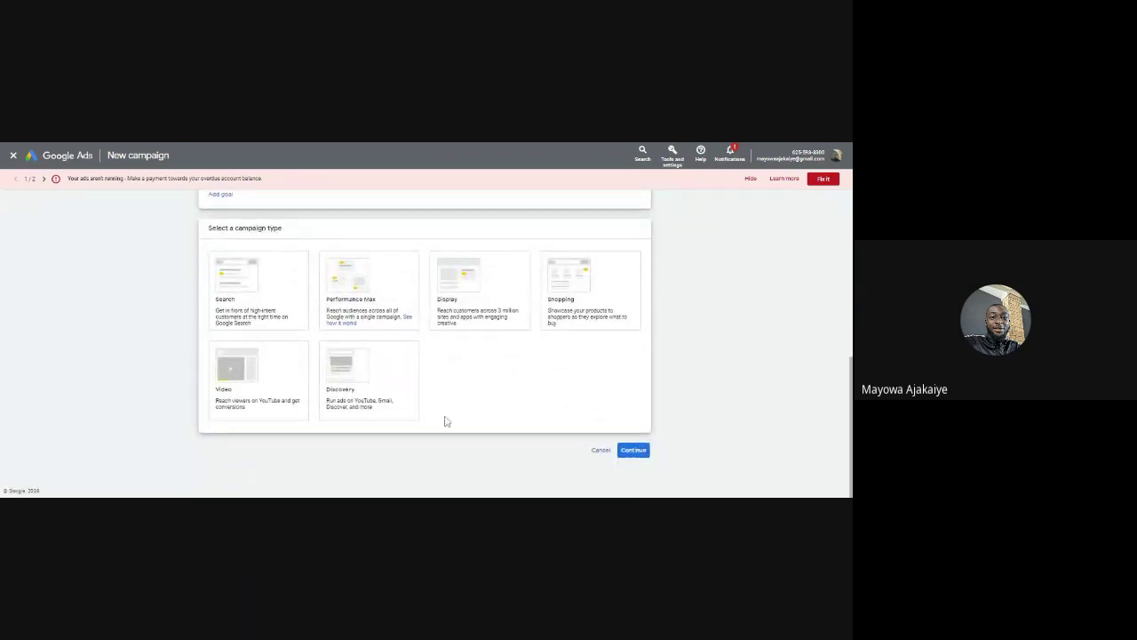
pyautogui.click(490, 300)
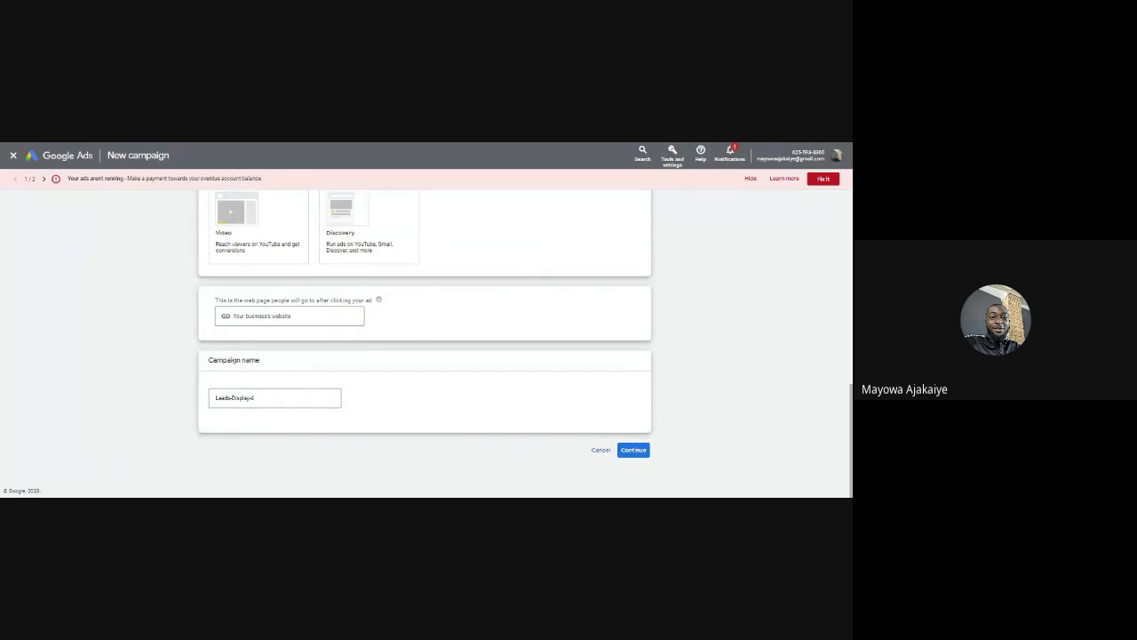
# Enter hackcity.tech as the business website and remove the part of the campaign name after "Leads-"
pyautogui.click(337, 313)
pyautogui.write('hao')
pyautogui.click(107, 391)
pyautogui.click(282, 397)
pyautogui.moveTo(254, 397); pyautogui.dragTo(234, 398)
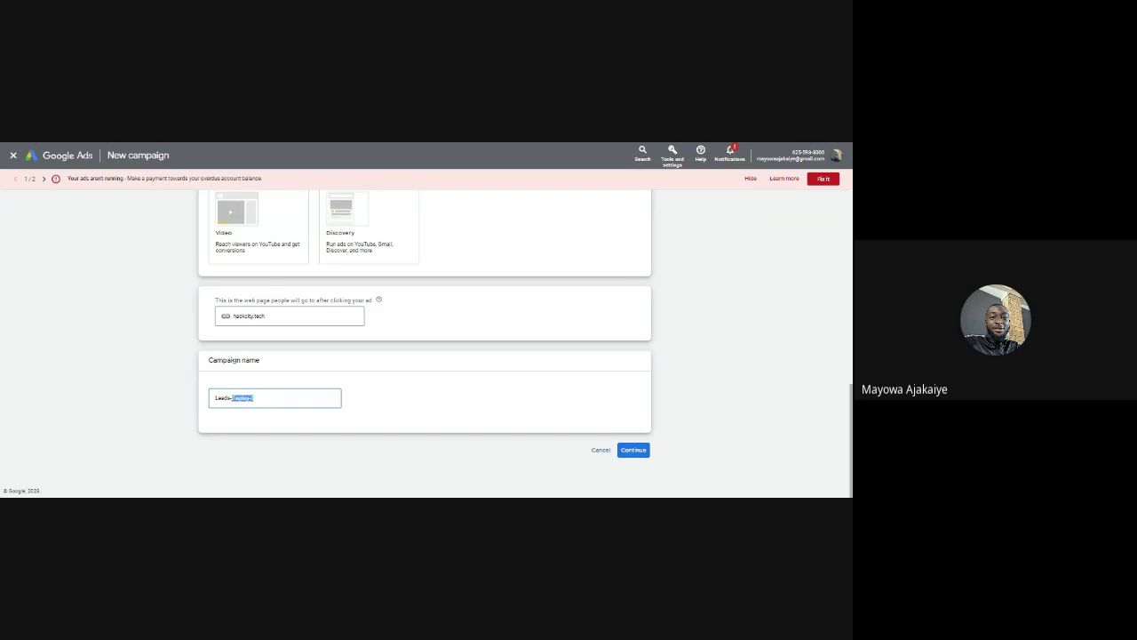
pyautogui.press('BackSpace')
# Continue to the campaign settings and exit the introductory guide
pyautogui.click(634, 450)
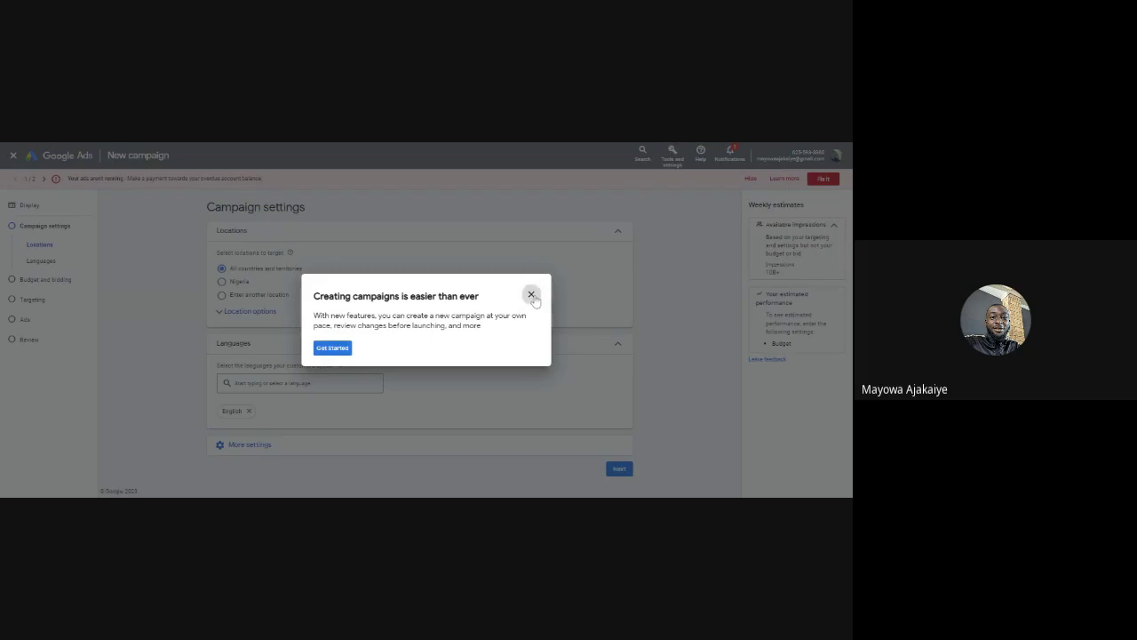
pyautogui.click(532, 296)
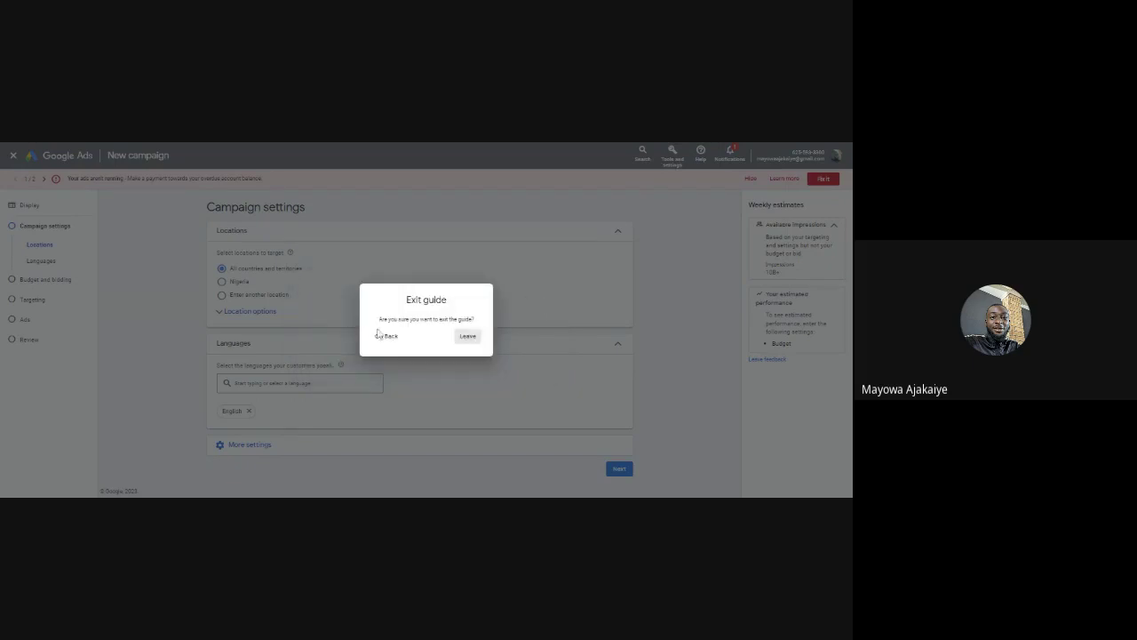
pyautogui.click(467, 341)
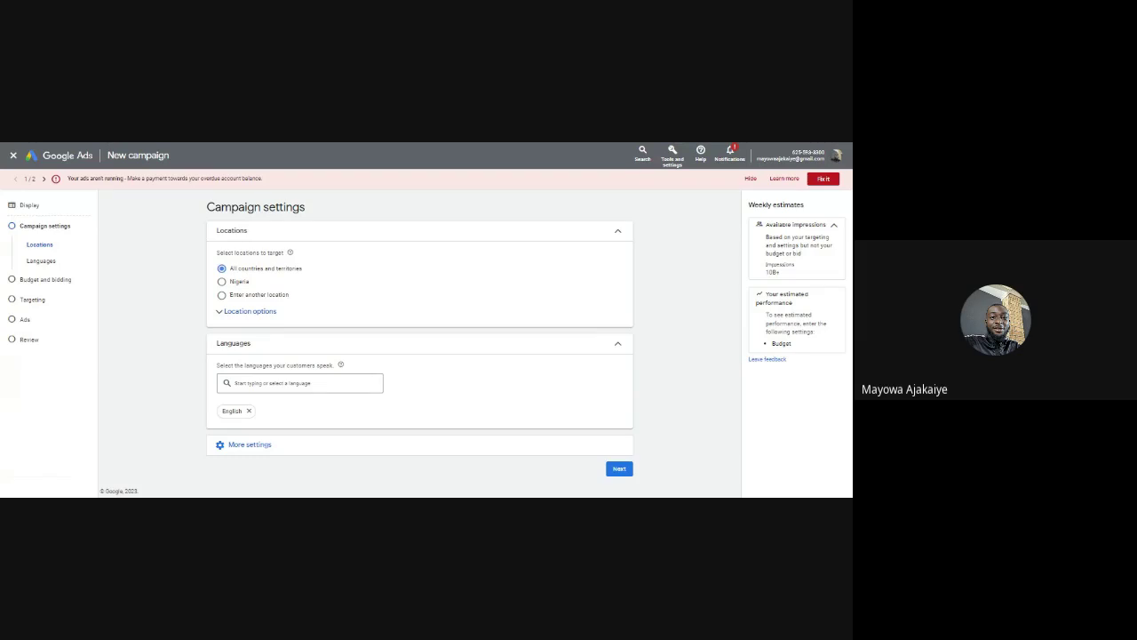
# Target Nigeria and, in the location options, keep targeting set to Presence or interest
pyautogui.click(240, 312)
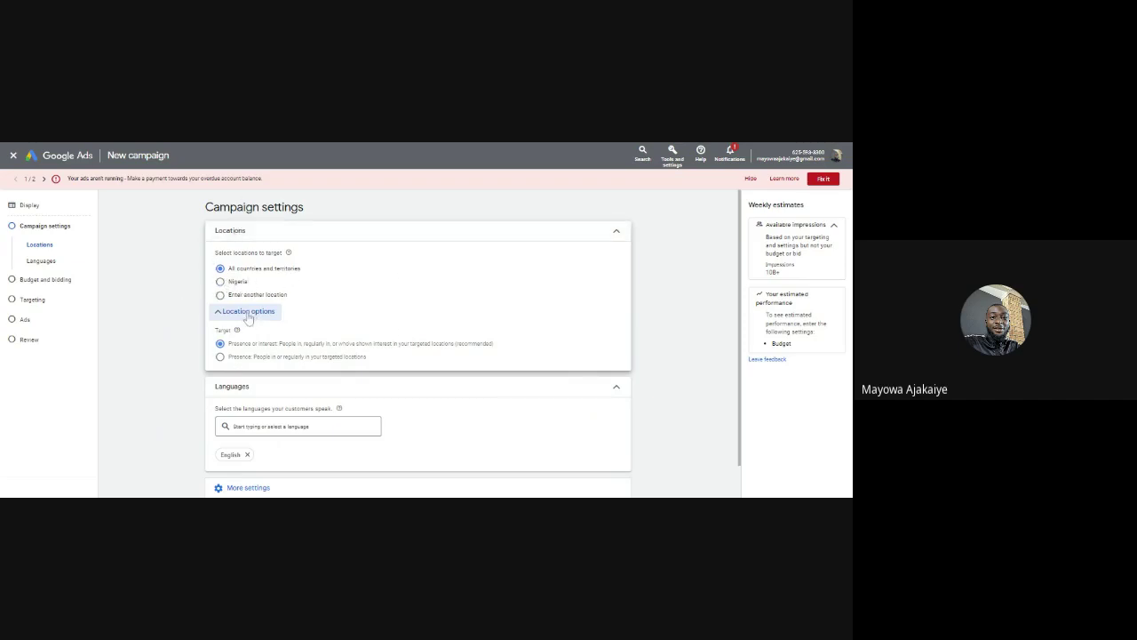
pyautogui.click(229, 283)
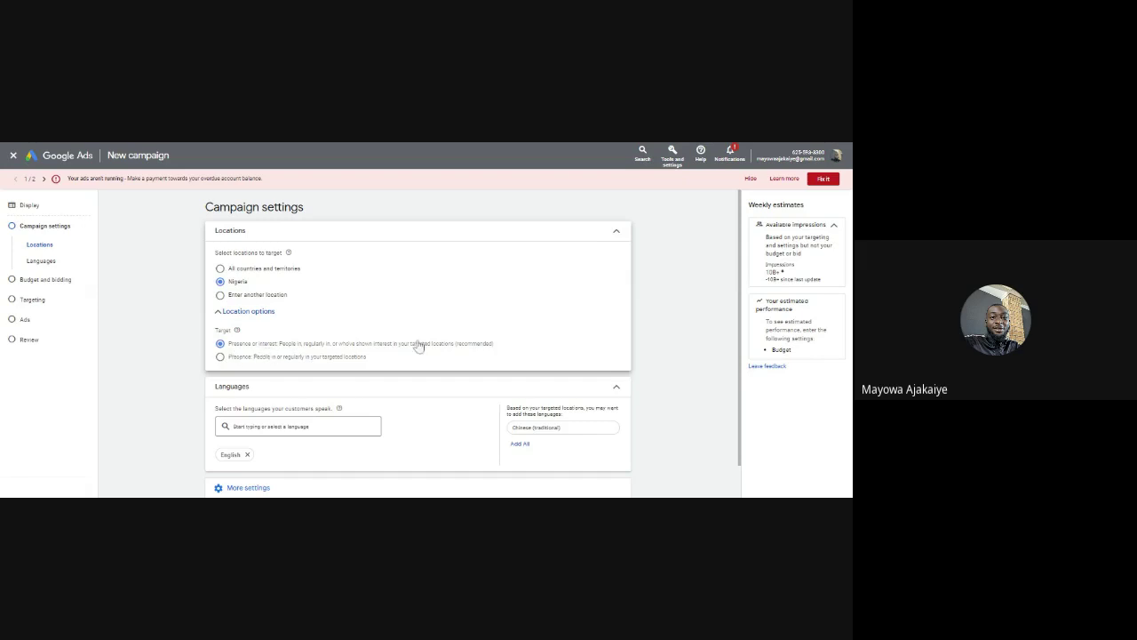
pyautogui.click(222, 359)
pyautogui.click(238, 346)
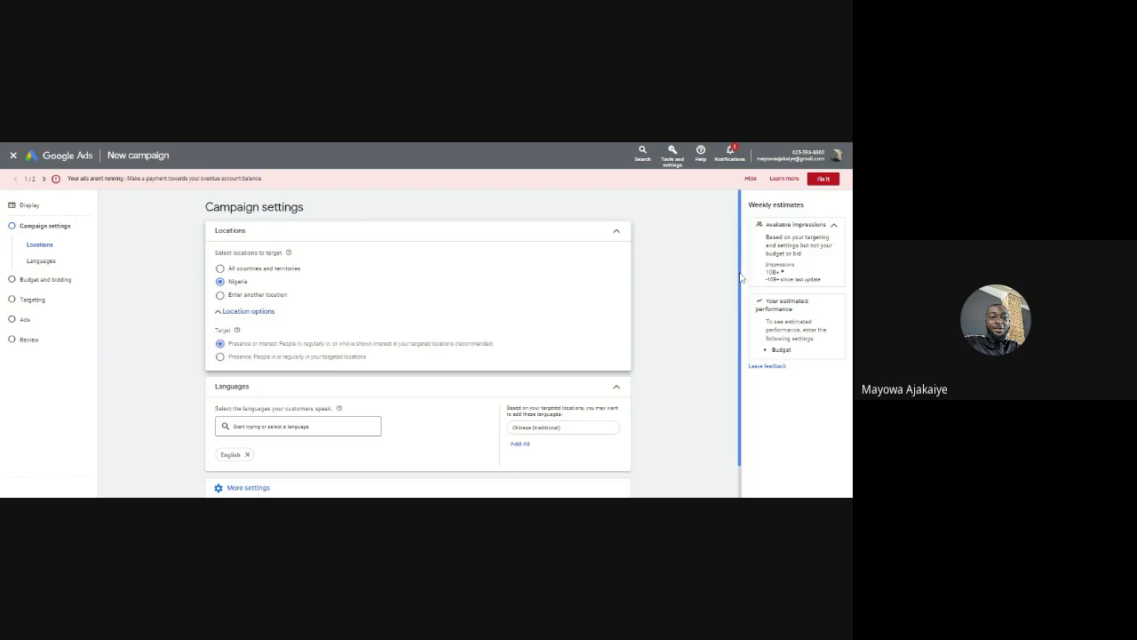
# Expand the additional campaign settings and open the ad rotation options
pyautogui.scroll(-2, 734, 302)
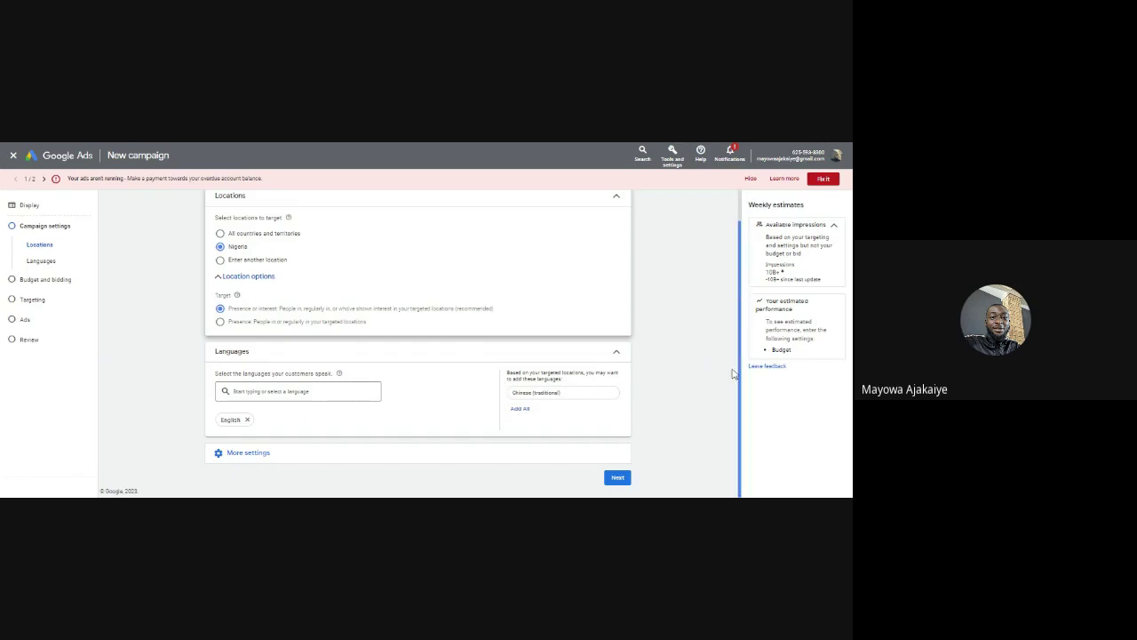
pyautogui.click(225, 457)
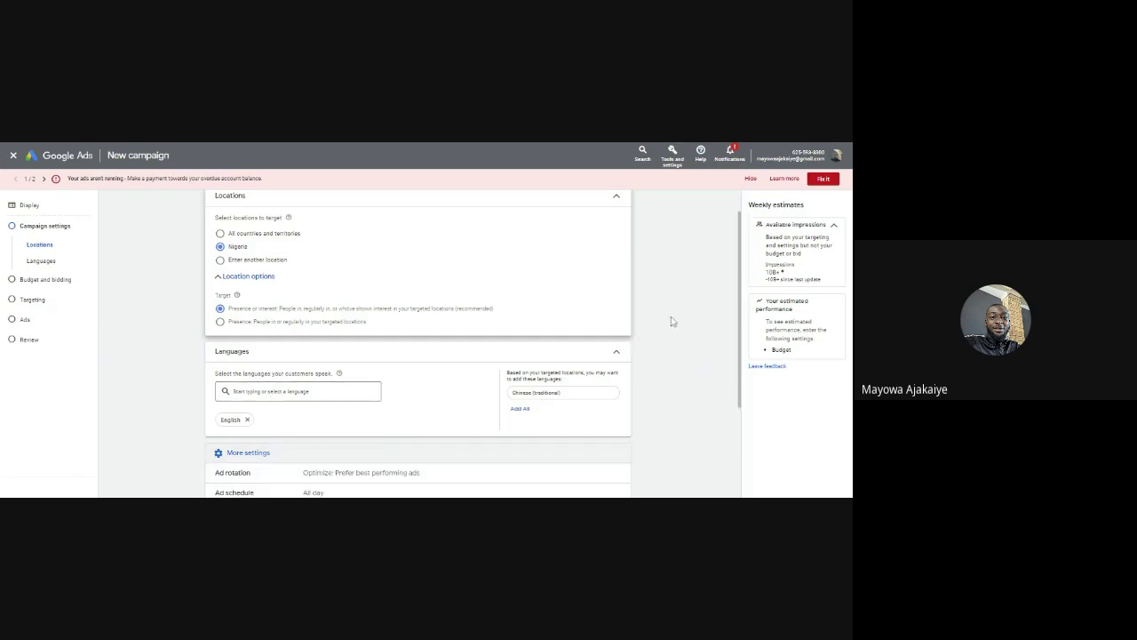
pyautogui.moveTo(741, 278); pyautogui.dragTo(743, 416)
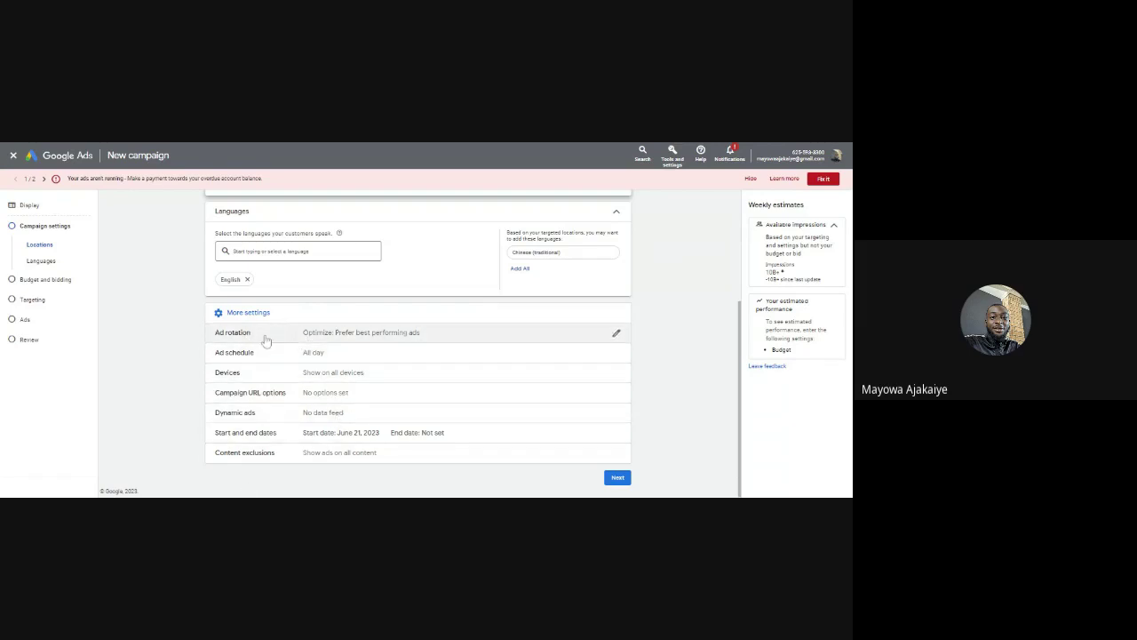
pyautogui.click(449, 336)
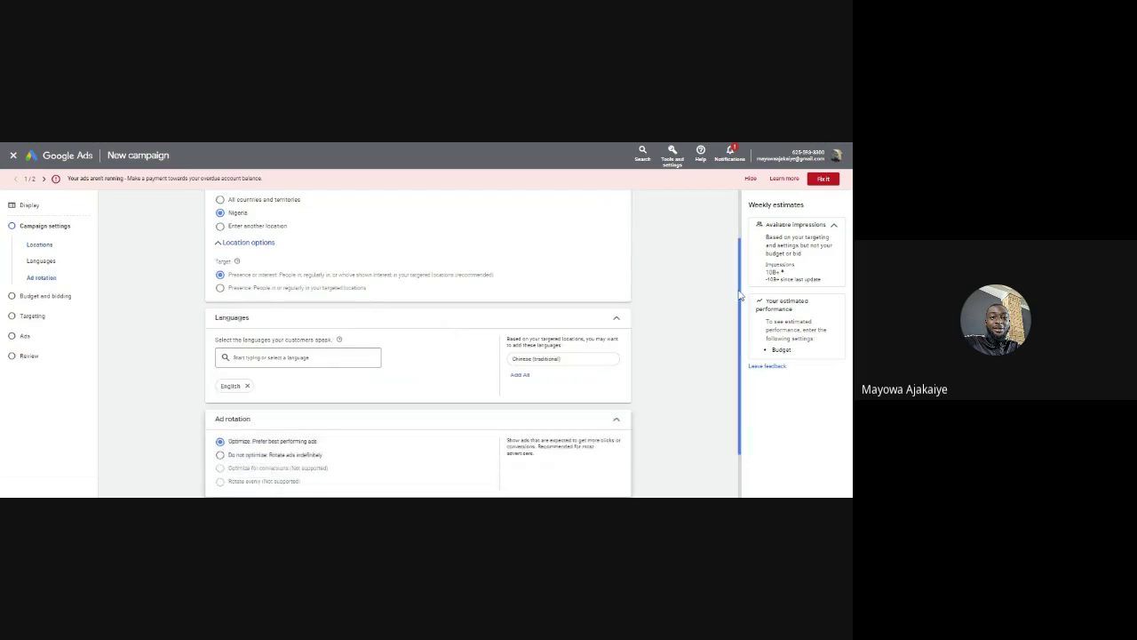
# Open the ad schedule from the additional campaign settings and set its first entry to Tuesdays
pyautogui.scroll(-1, 740, 296)
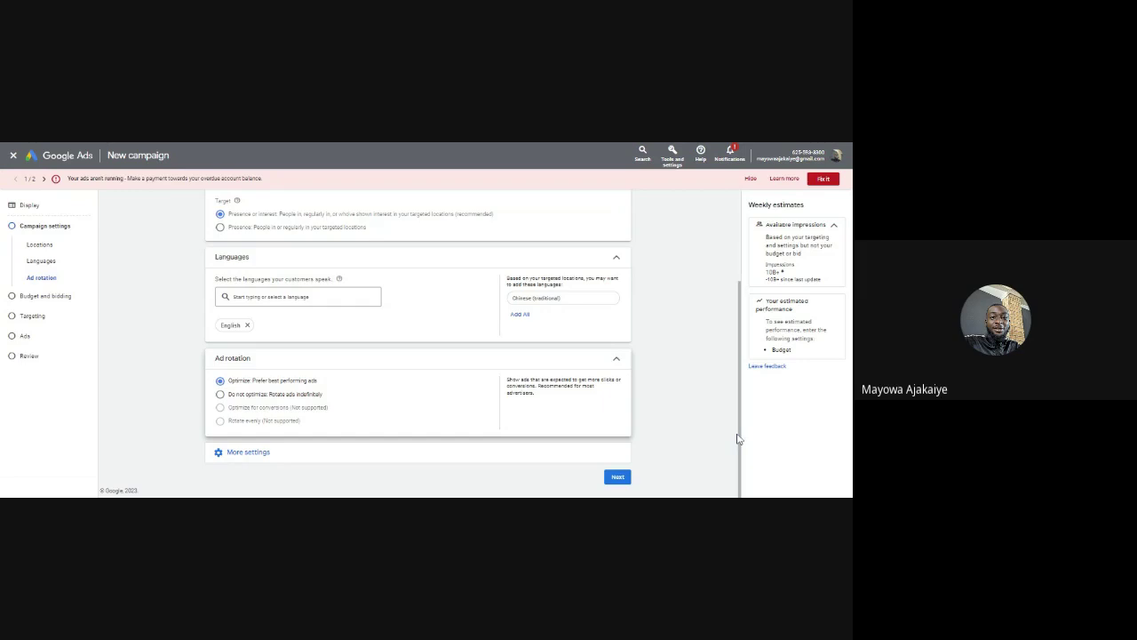
pyautogui.click(248, 453)
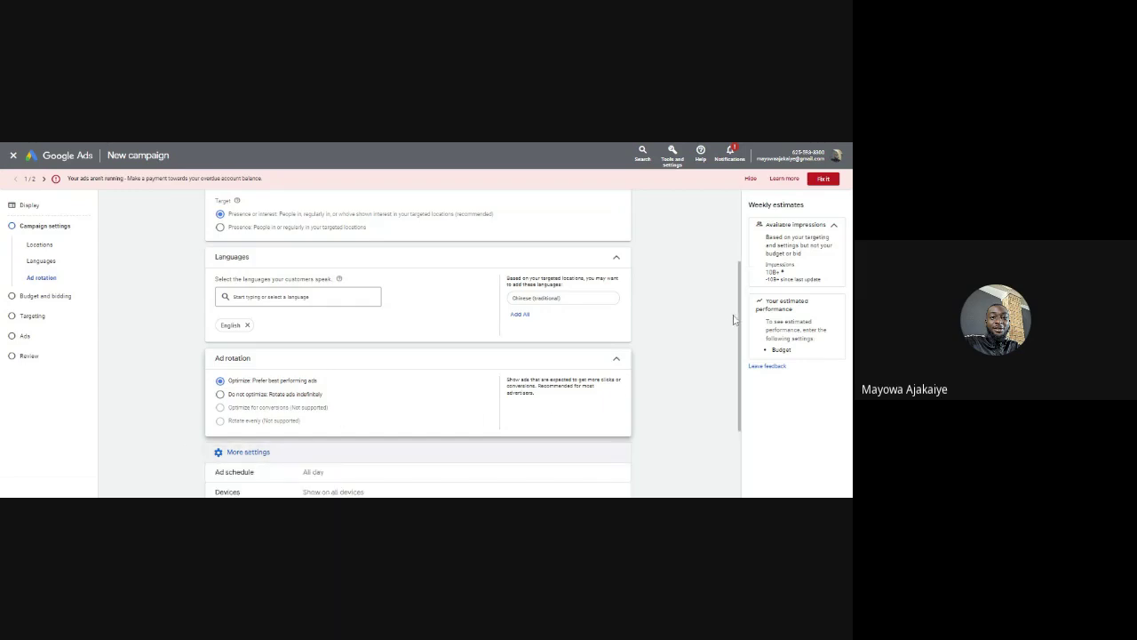
pyautogui.moveTo(742, 319); pyautogui.dragTo(734, 420)
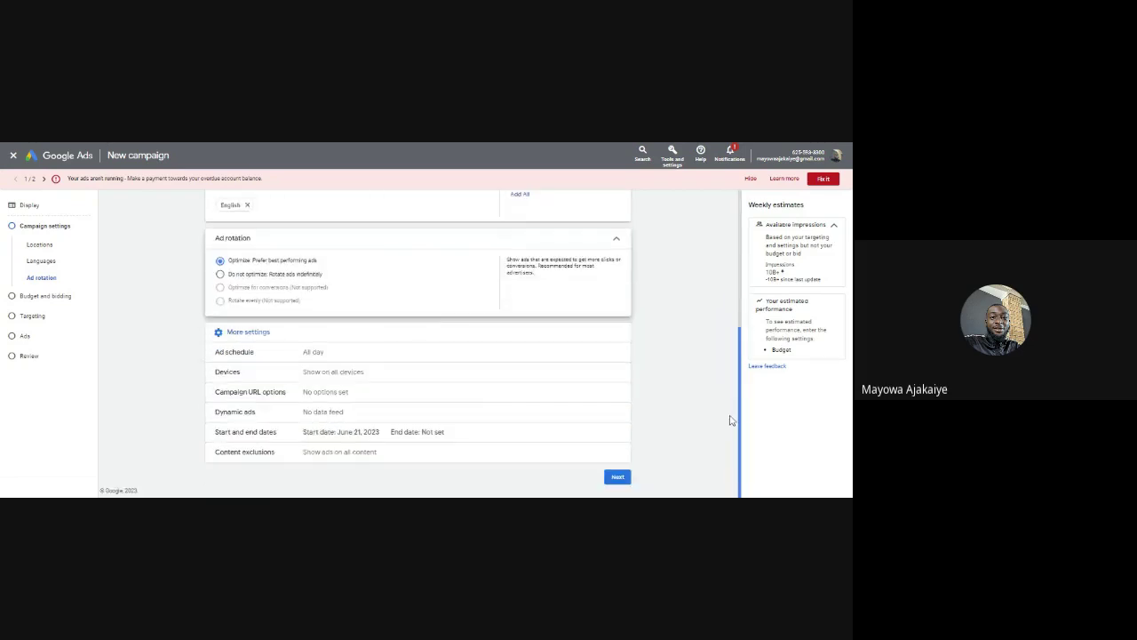
pyautogui.click(617, 353)
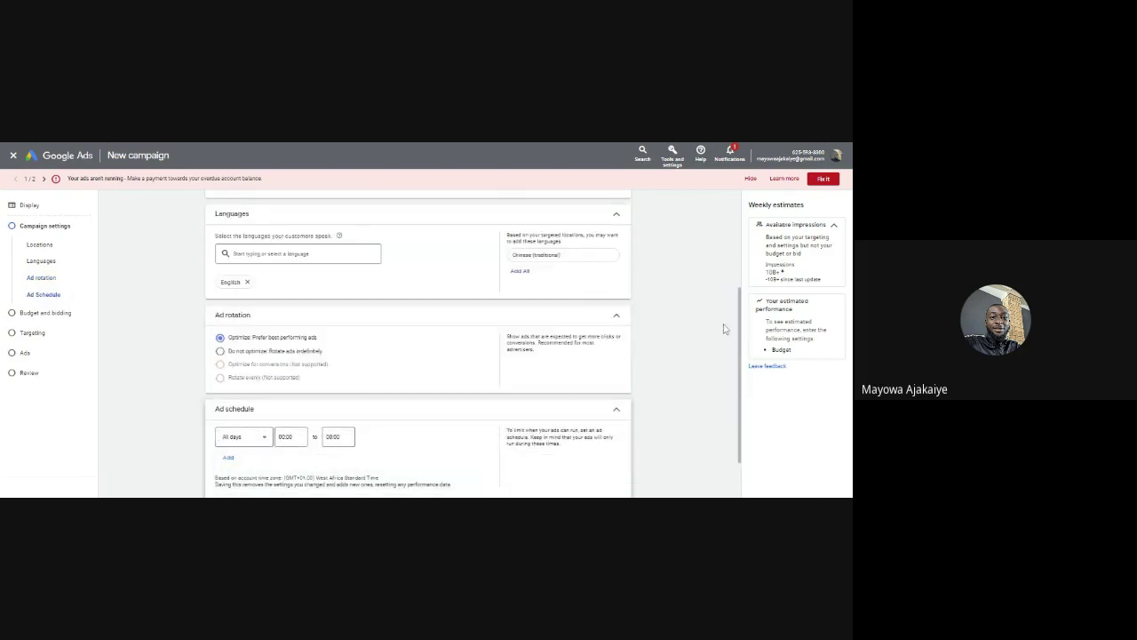
pyautogui.scroll(-2, 740, 355)
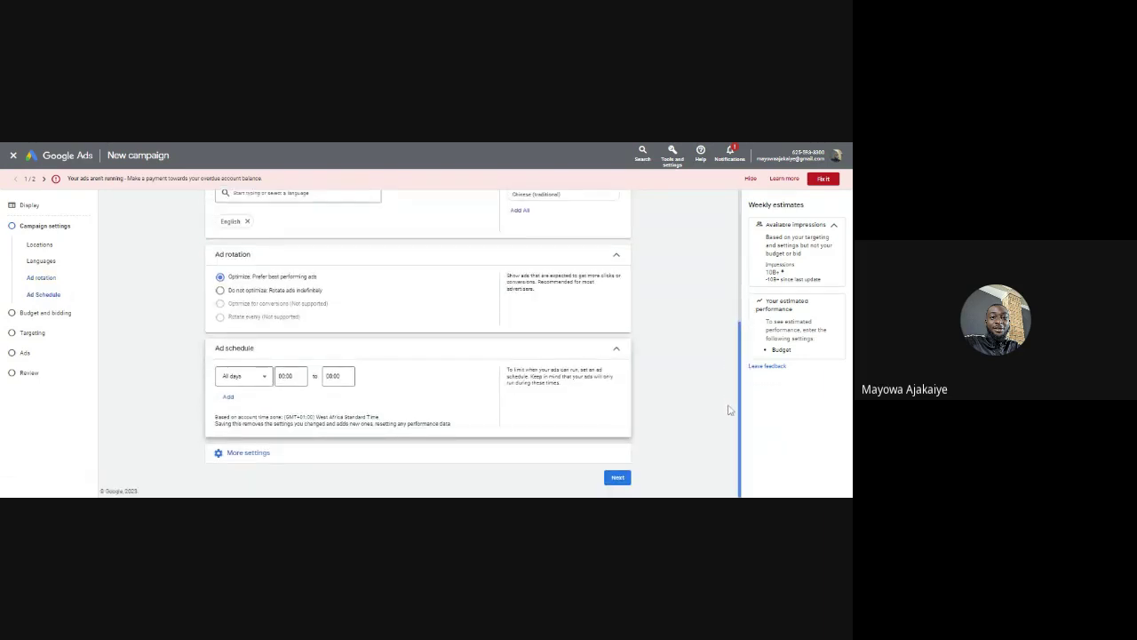
pyautogui.click(263, 377)
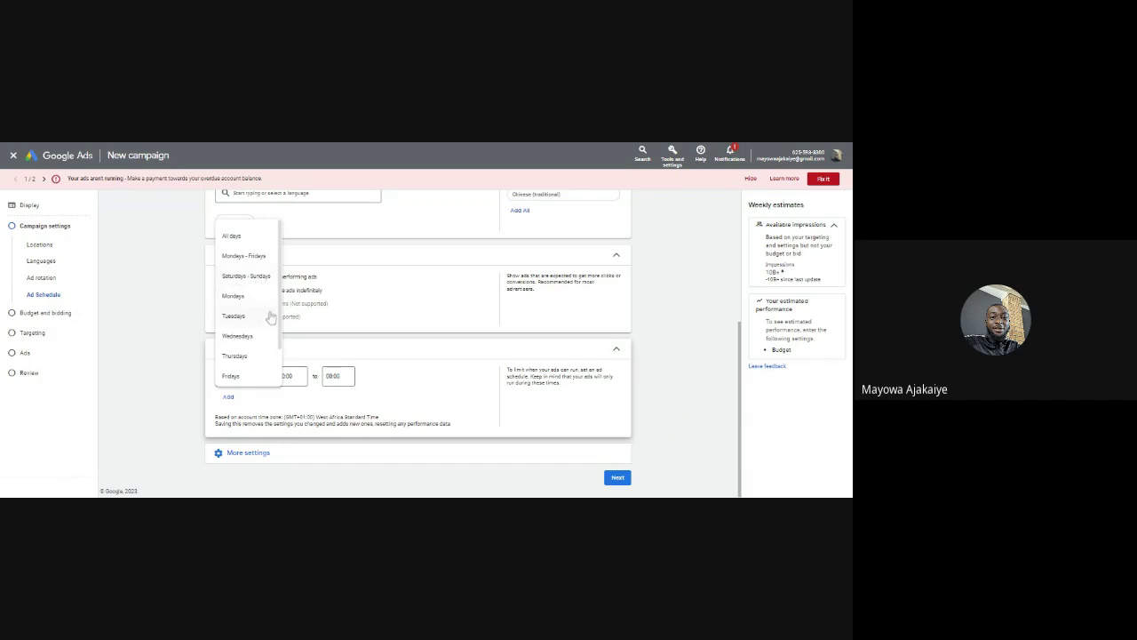
pyautogui.scroll(-1, 279, 311)
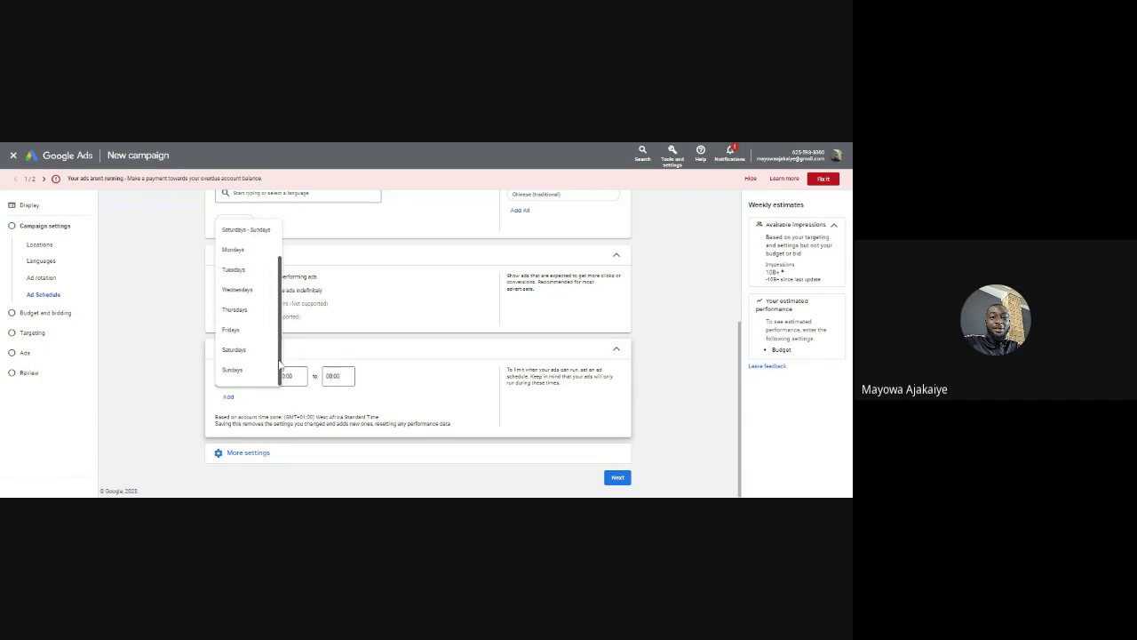
pyautogui.scroll(1, 277, 320)
pyautogui.scroll(-1, 275, 331)
pyautogui.scroll(2, 276, 332)
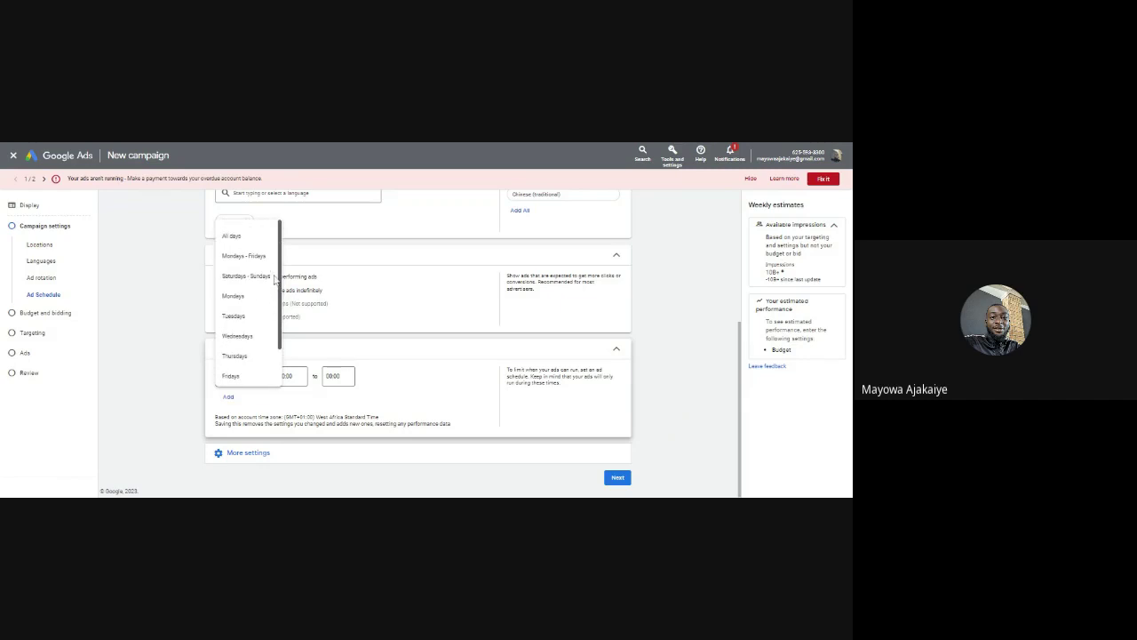
pyautogui.click(232, 316)
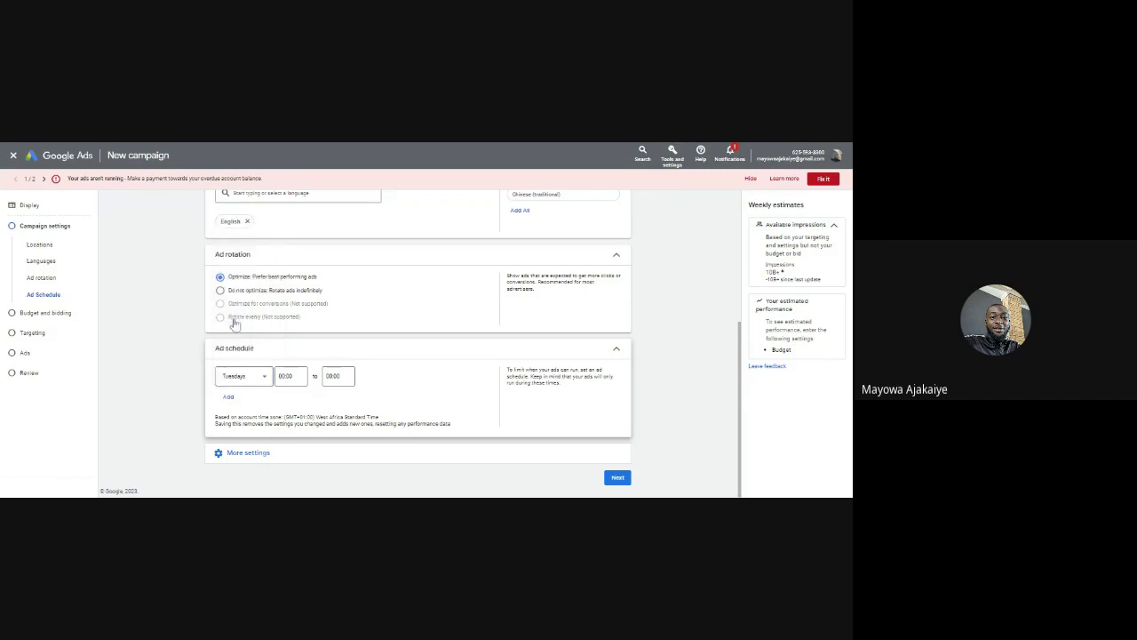
# Add a second ad schedule entry and set it to Saturdays - Sundays
pyautogui.click(229, 399)
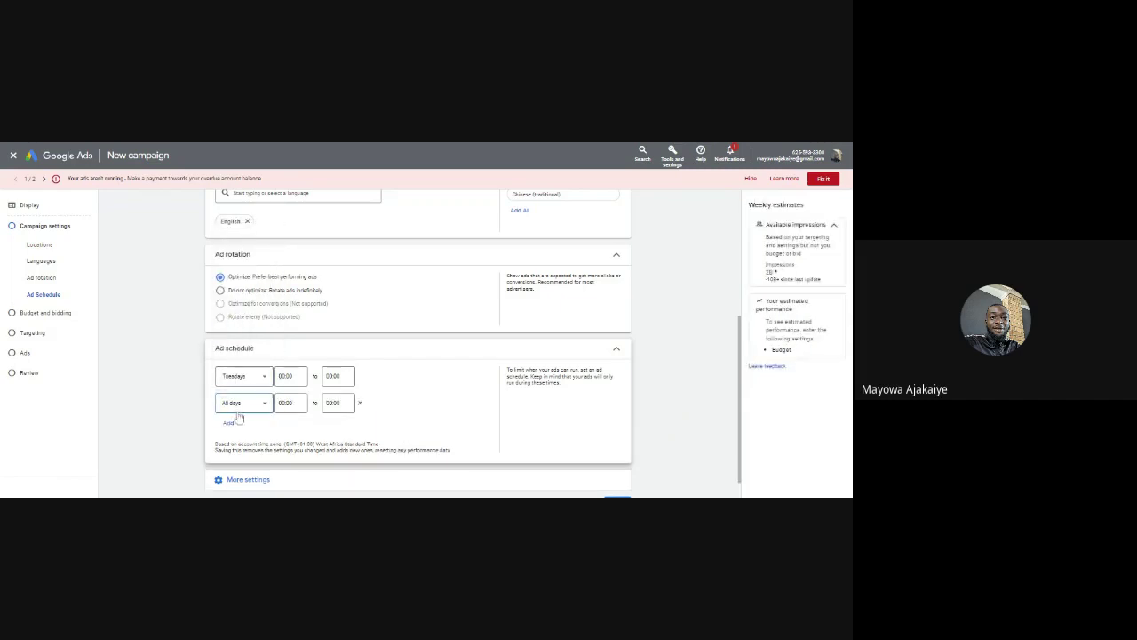
pyautogui.click(264, 404)
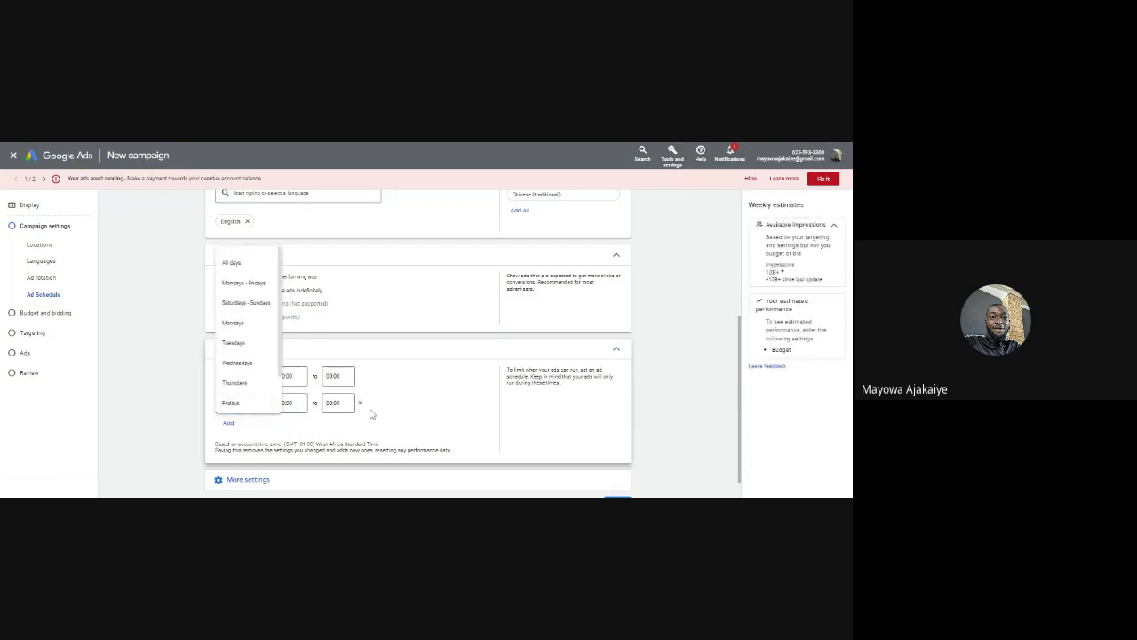
pyautogui.click(253, 304)
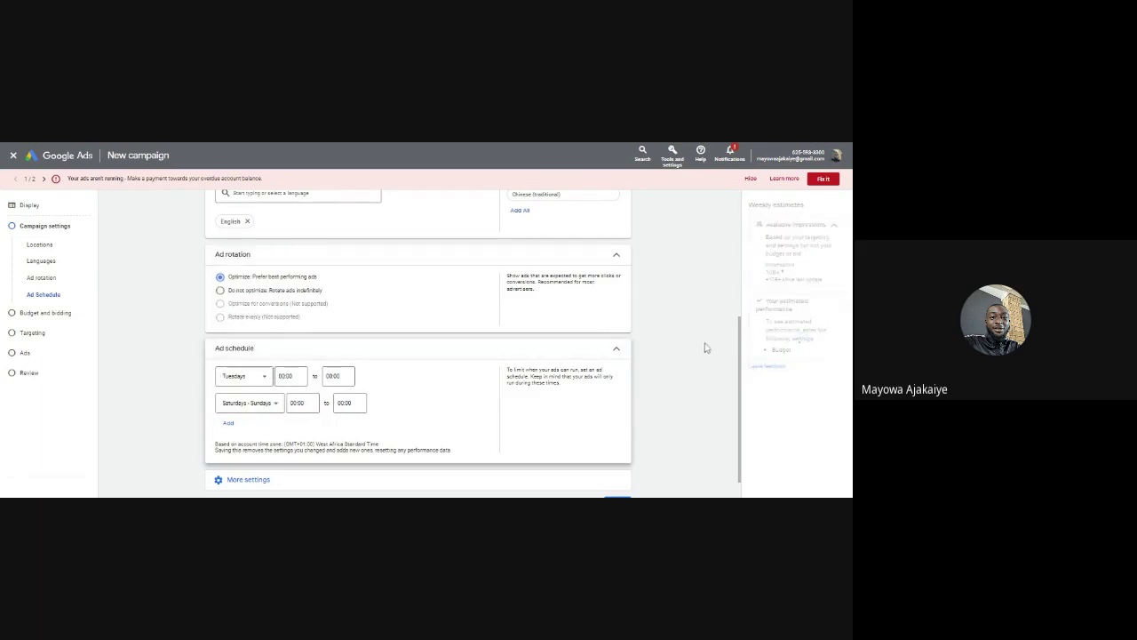
# Open the dynamic ads settings and enable the dynamic ads feed for personalized ads
pyautogui.scroll(-2, 742, 355)
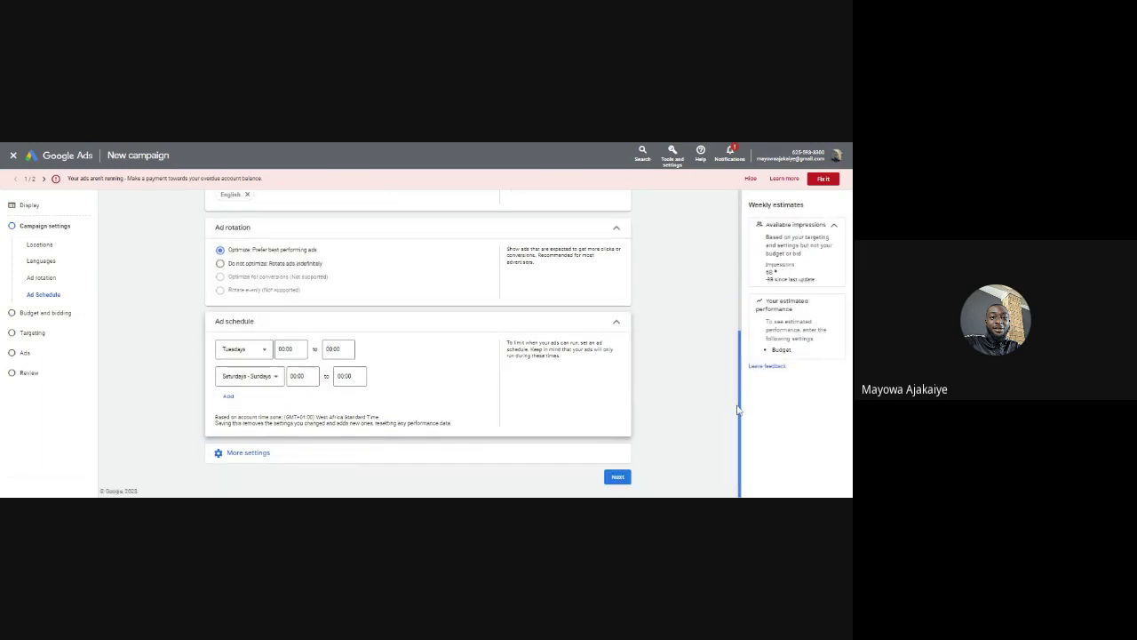
pyautogui.click(247, 454)
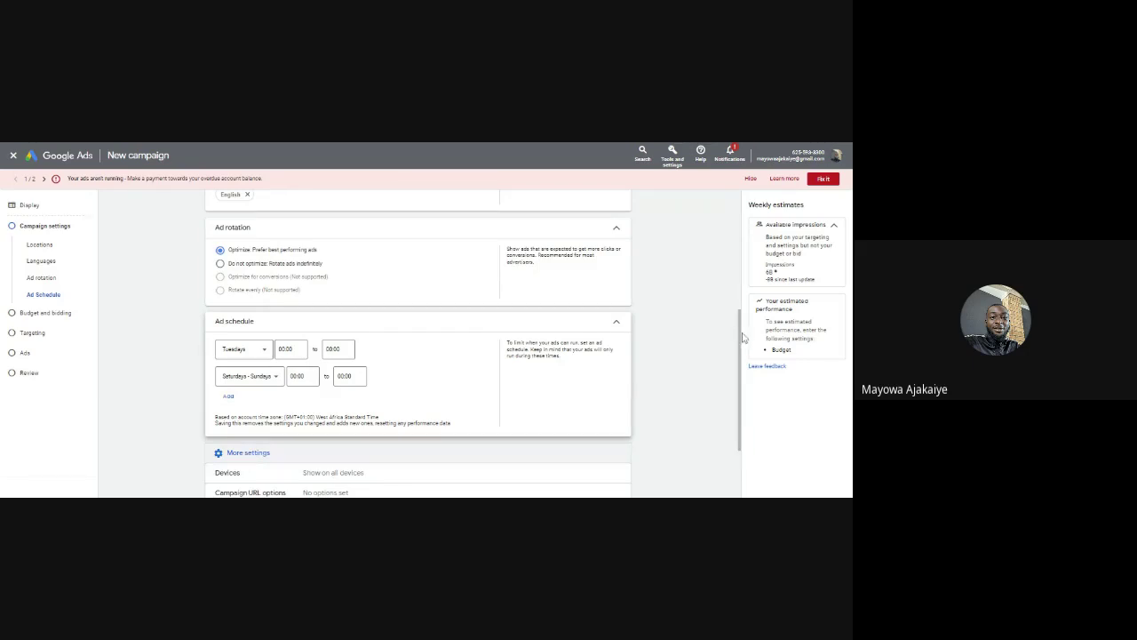
pyautogui.scroll(-3, 737, 373)
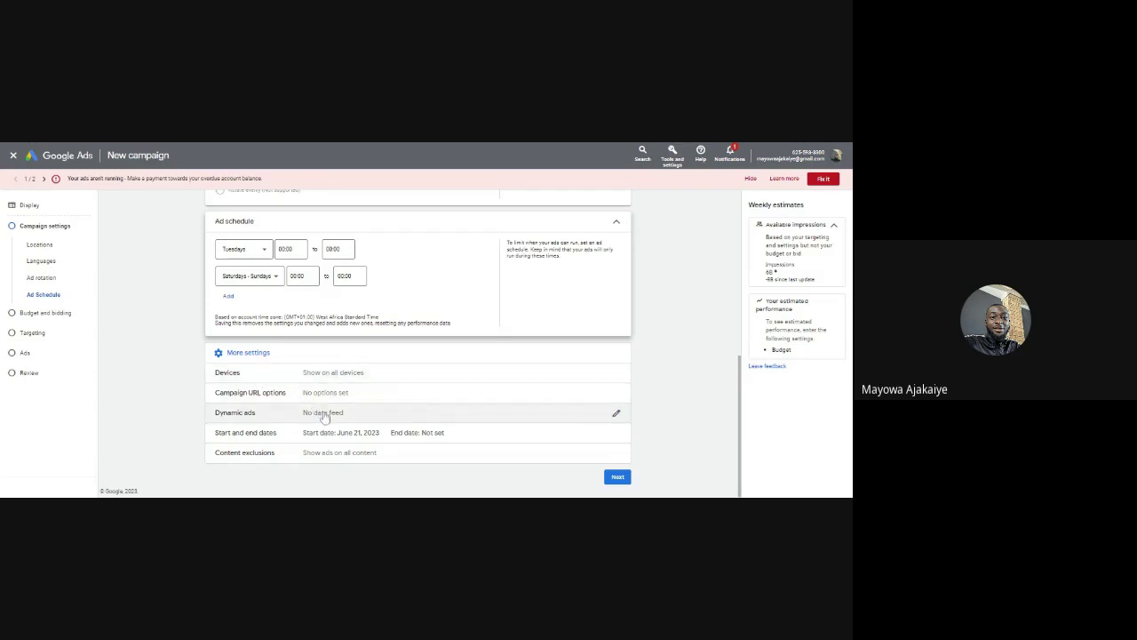
pyautogui.click(614, 413)
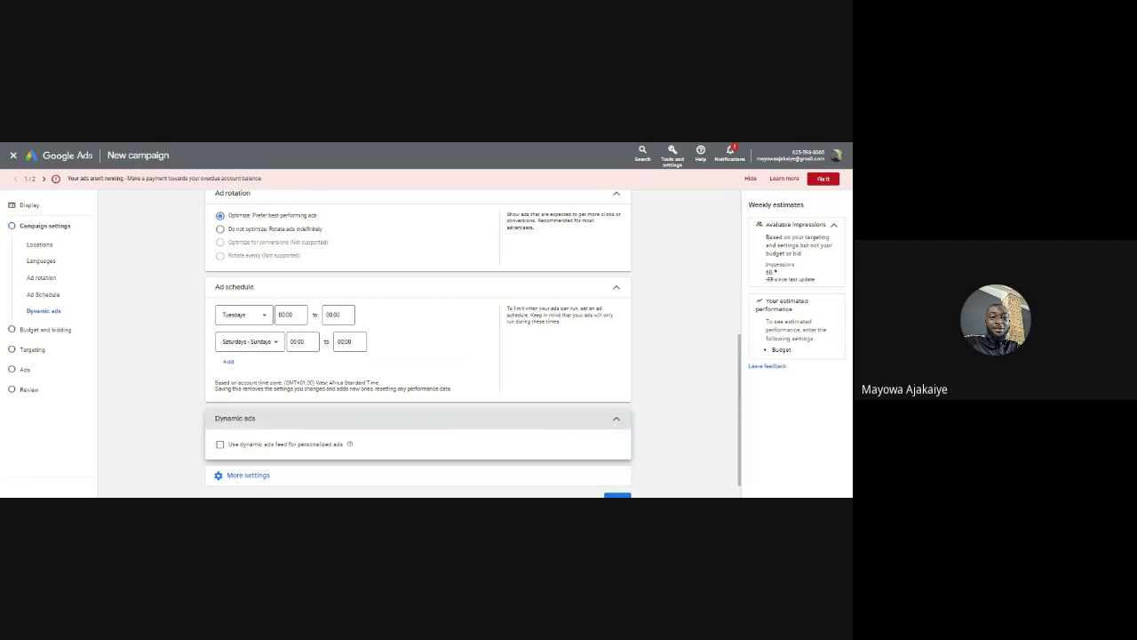
pyautogui.click(220, 445)
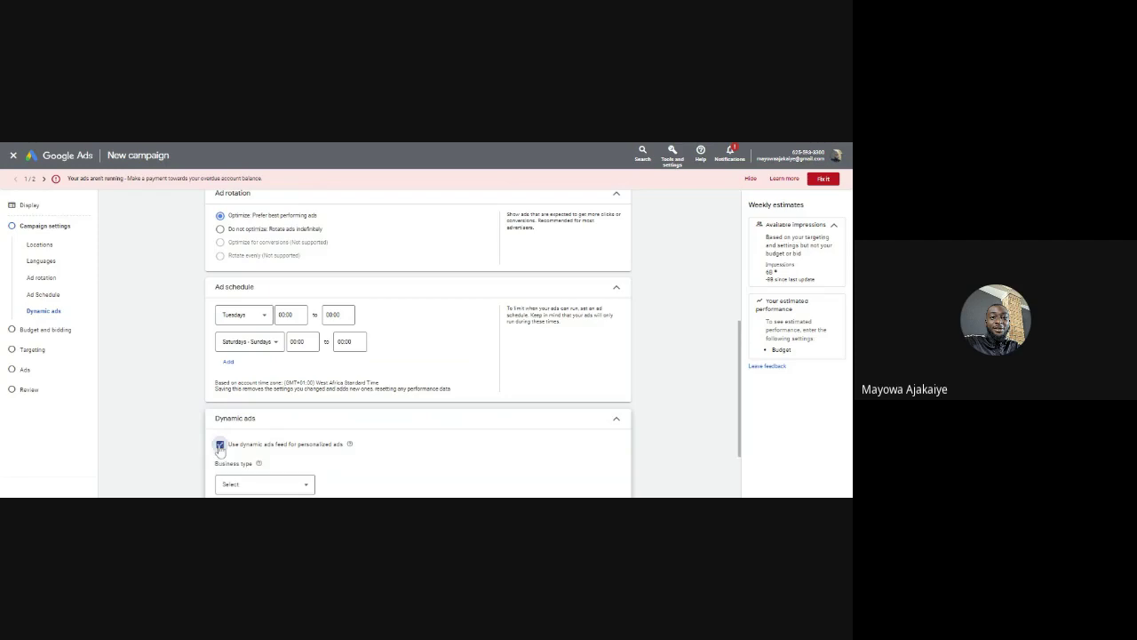
pyautogui.scroll(-2, 733, 354)
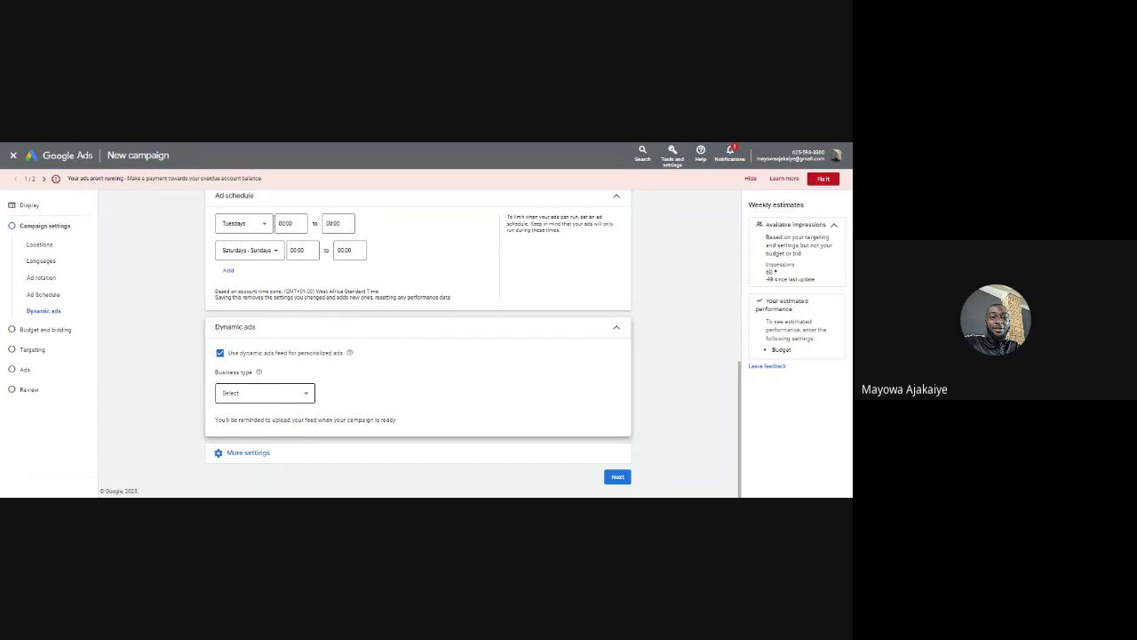
# Set the business type of the dynamic ads feed to Other (custom option)
pyautogui.click(274, 396)
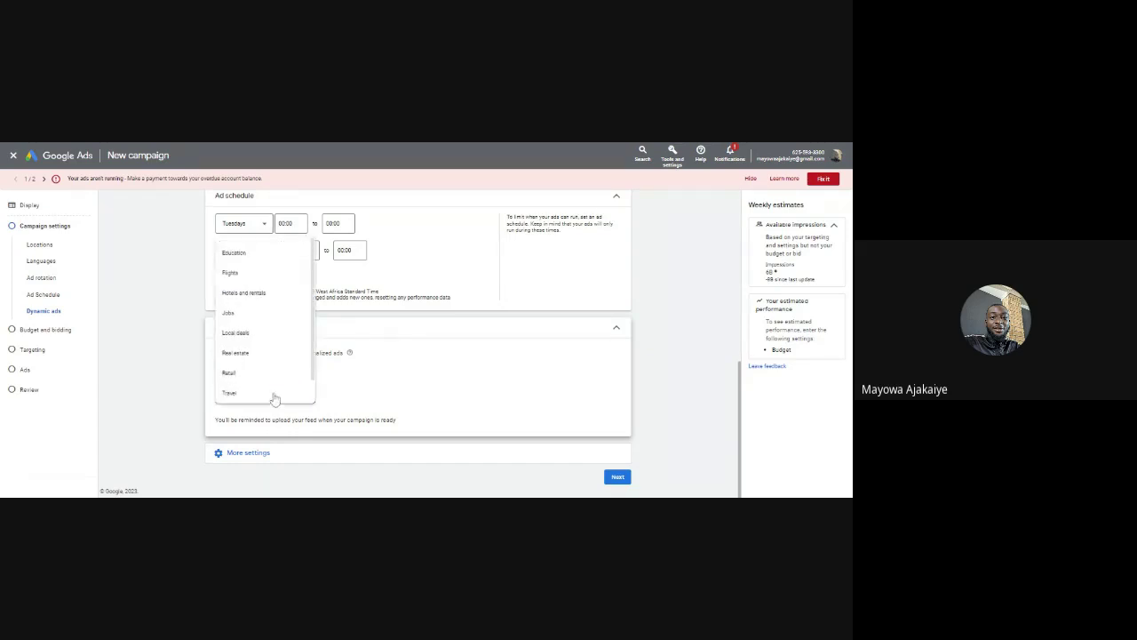
pyautogui.click(151, 366)
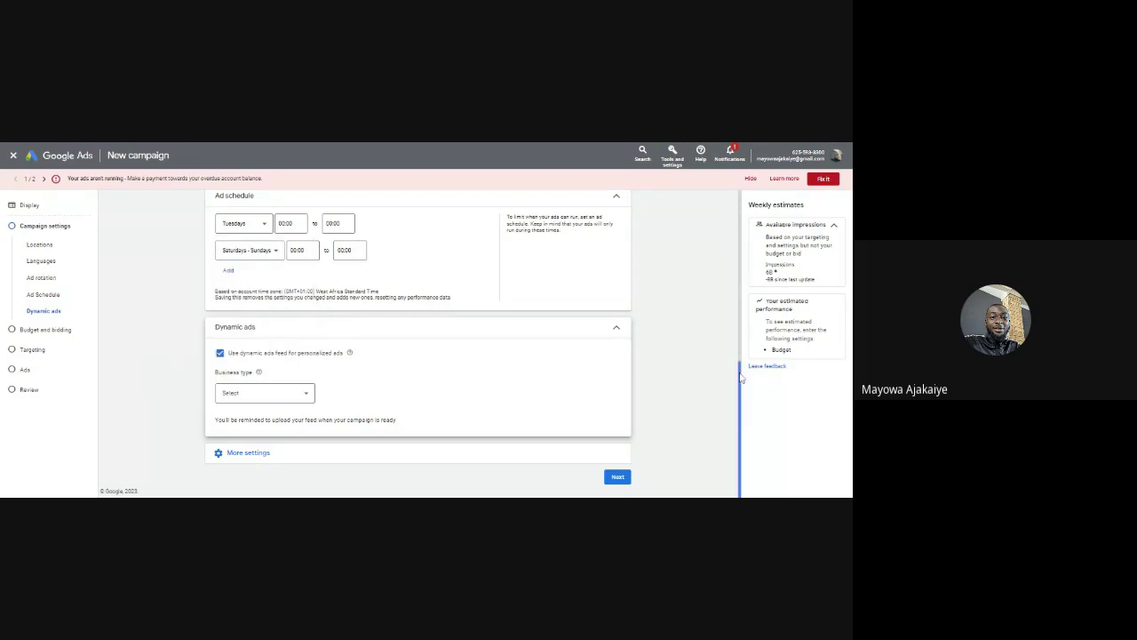
pyautogui.scroll(2, 740, 393)
pyautogui.scroll(-2, 743, 444)
pyautogui.click(308, 392)
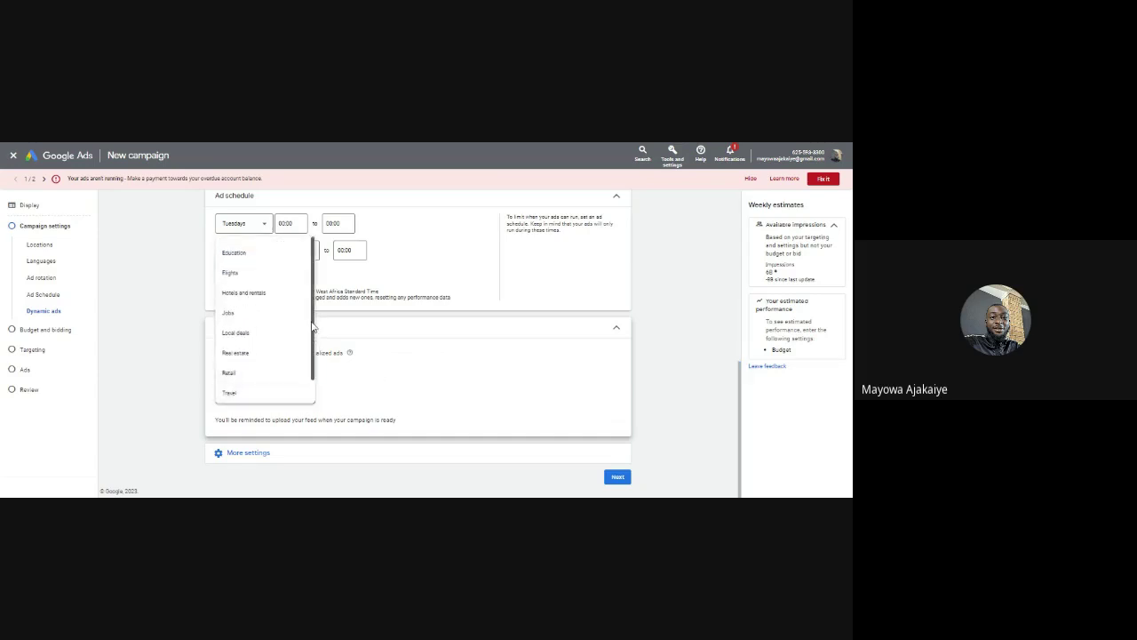
pyautogui.scroll(-1, 311, 380)
pyautogui.scroll(1, 306, 338)
pyautogui.scroll(-1, 309, 382)
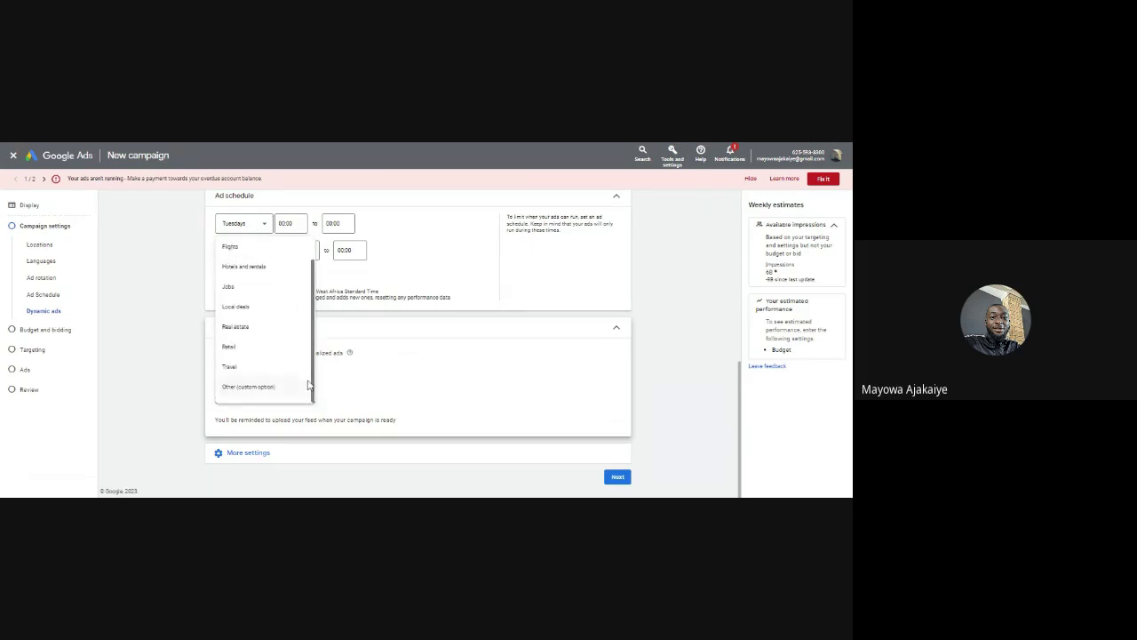
pyautogui.click(258, 388)
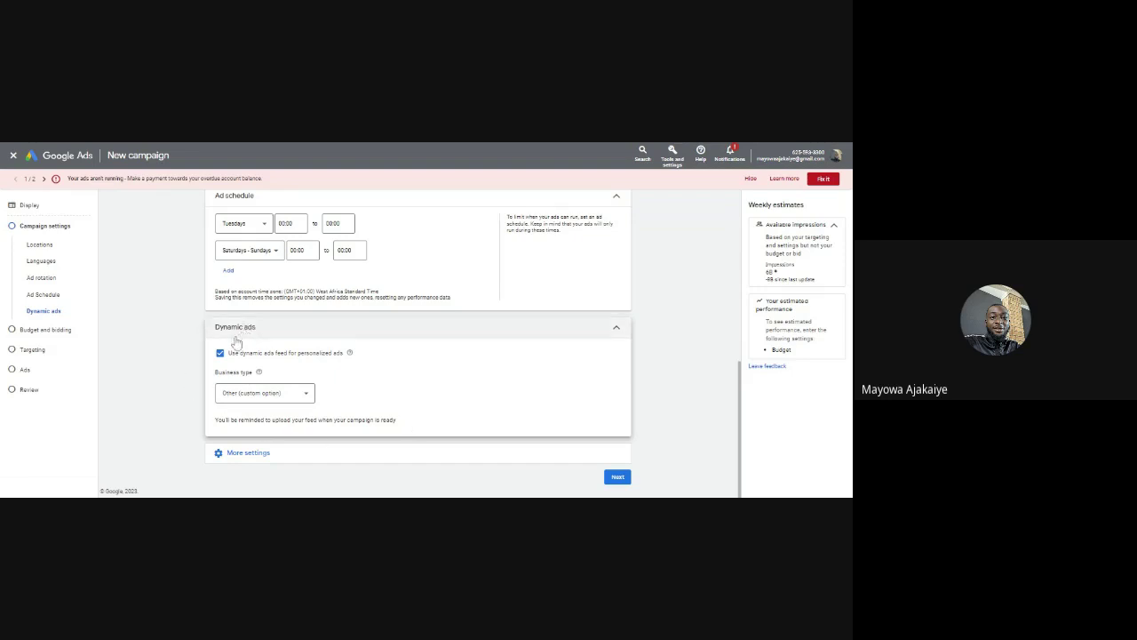
# Open the campaign URL options and view the tracking template, final URL suffix and custom parameter fields
pyautogui.click(233, 455)
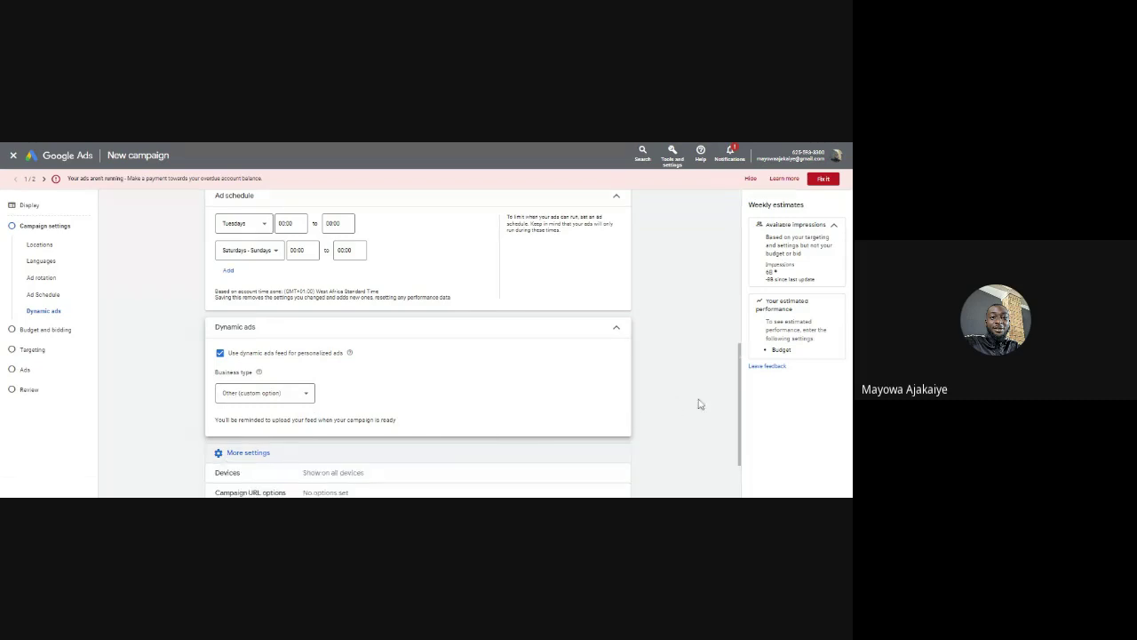
pyautogui.moveTo(740, 355); pyautogui.dragTo(740, 425)
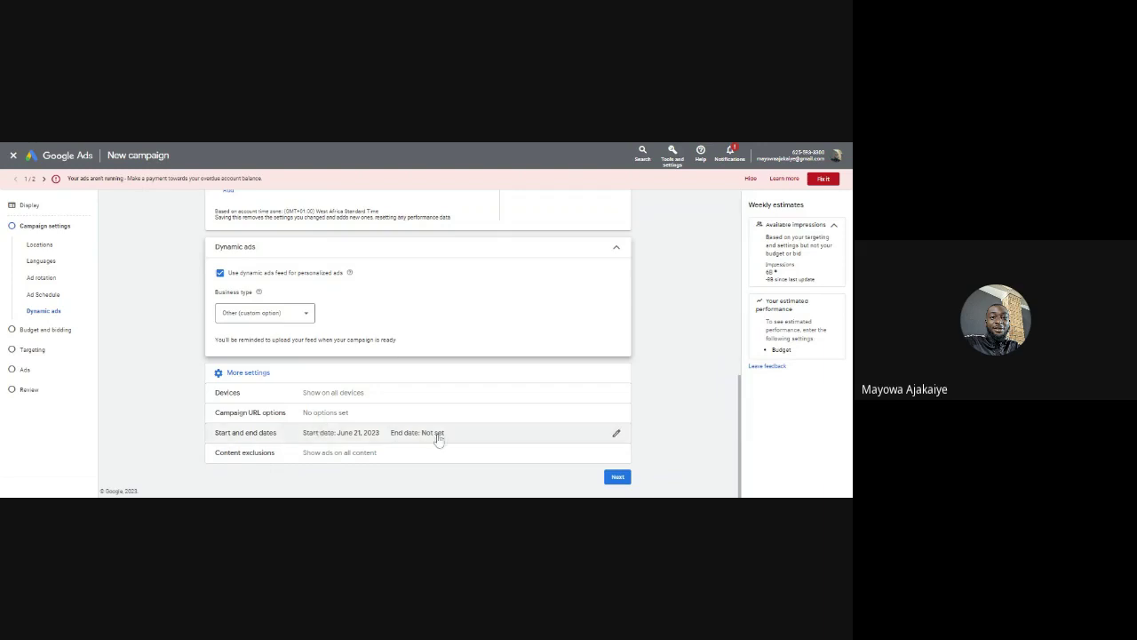
pyautogui.click(616, 417)
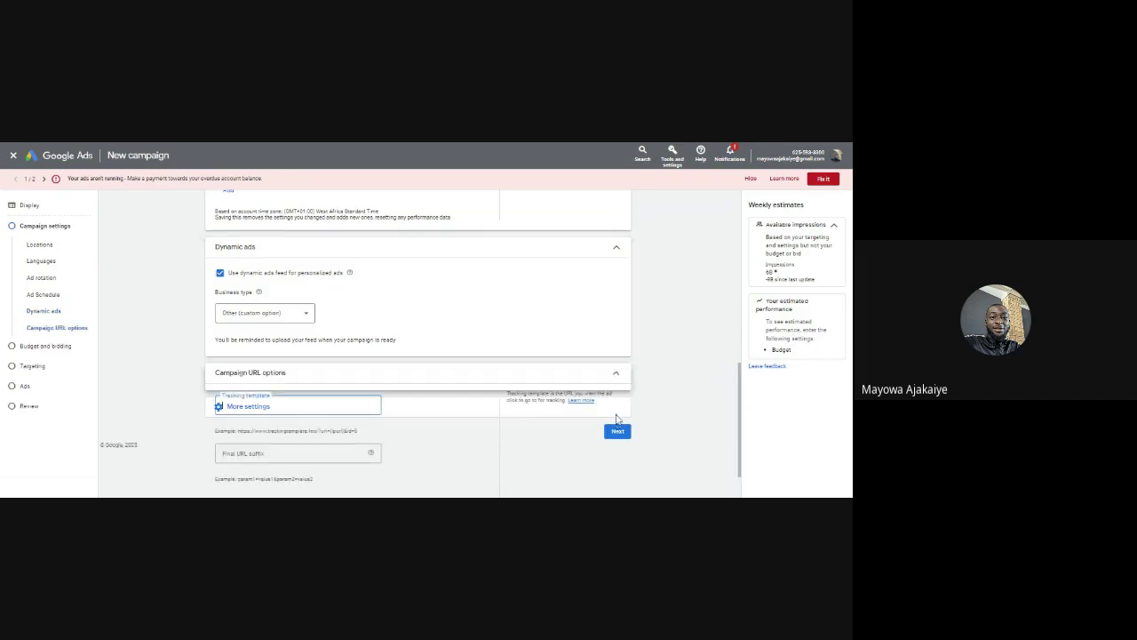
pyautogui.tripleClick(737, 411)
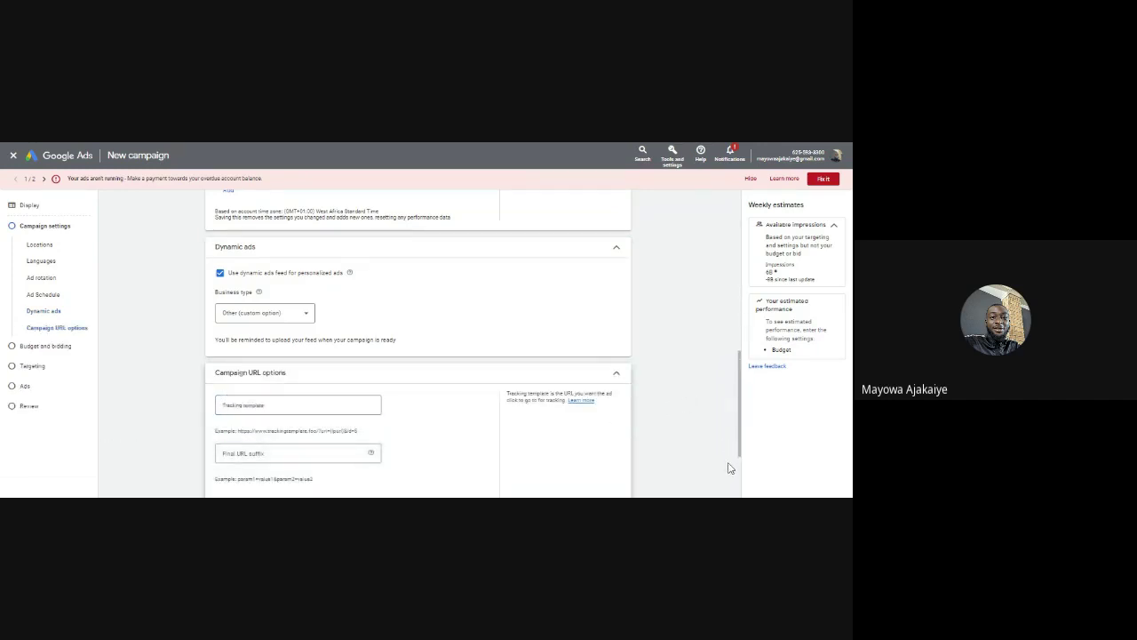
pyautogui.click(739, 419)
pyautogui.moveTo(739, 417); pyautogui.dragTo(739, 456)
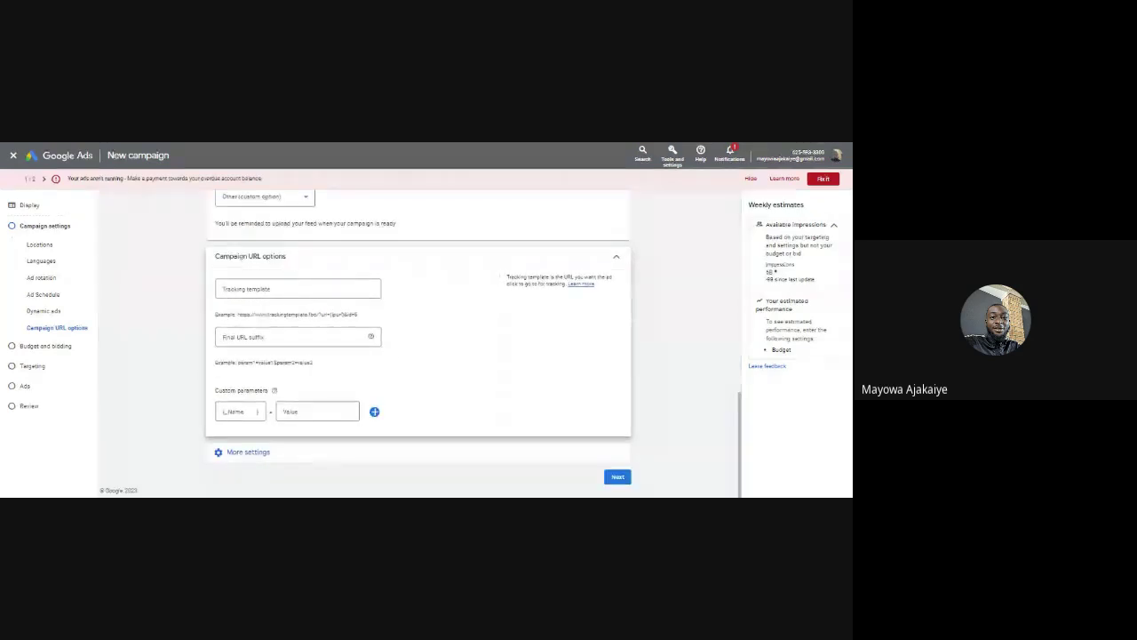
# Open the device targeting settings from the remaining additional campaign settings
pyautogui.click(241, 452)
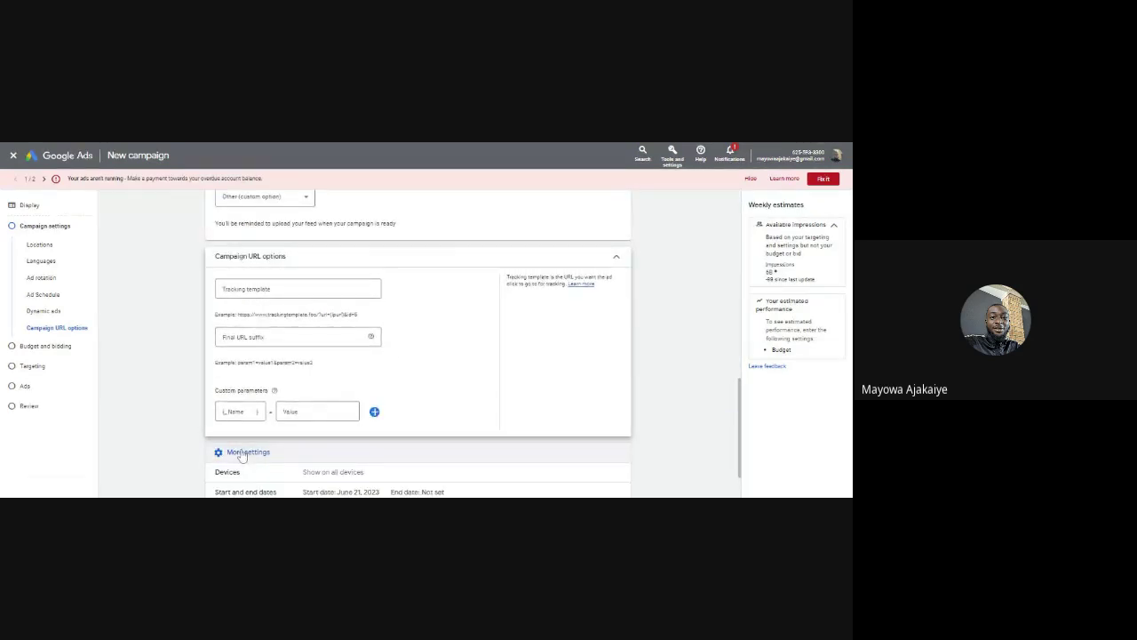
pyautogui.scroll(-2, 557, 383)
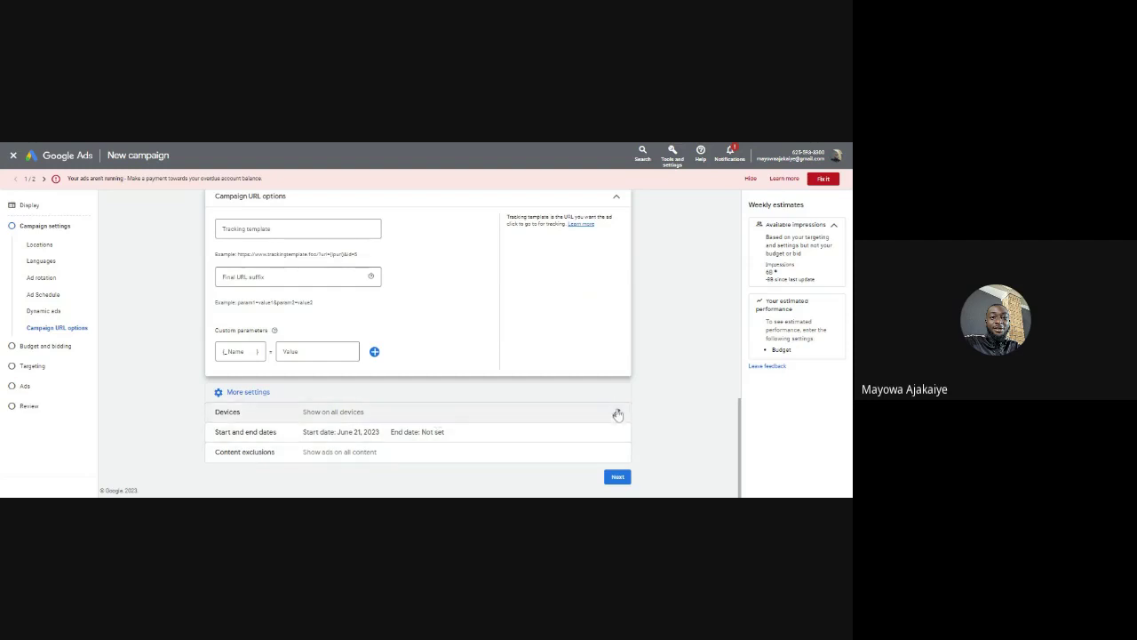
pyautogui.click(616, 415)
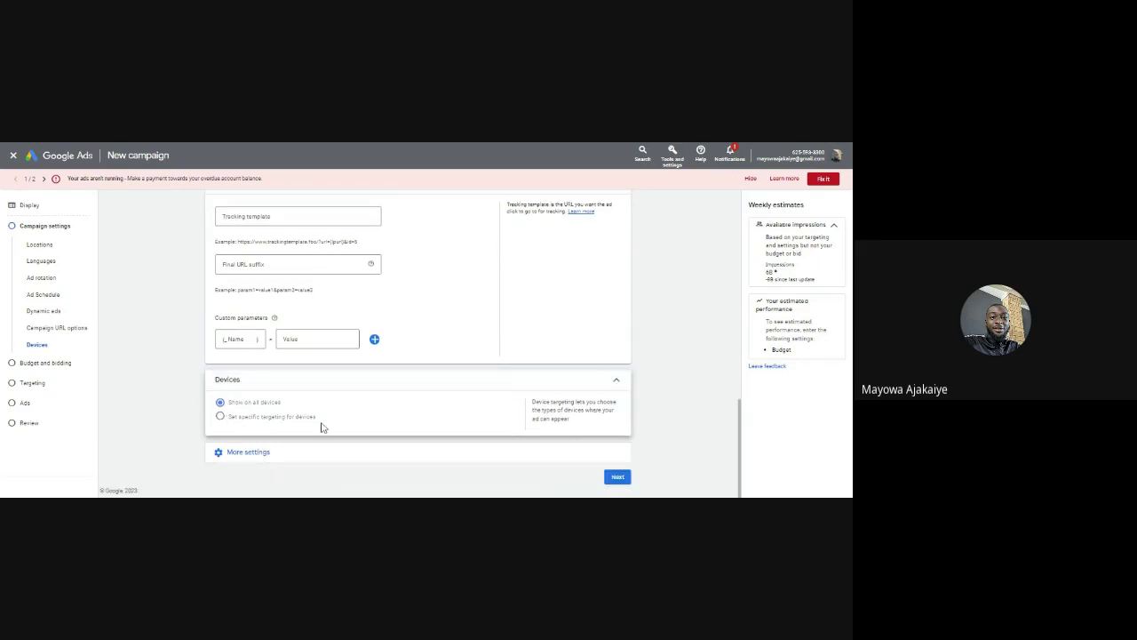
# Reveal the remaining campaign settings and open the content exclusions
pyautogui.click(253, 456)
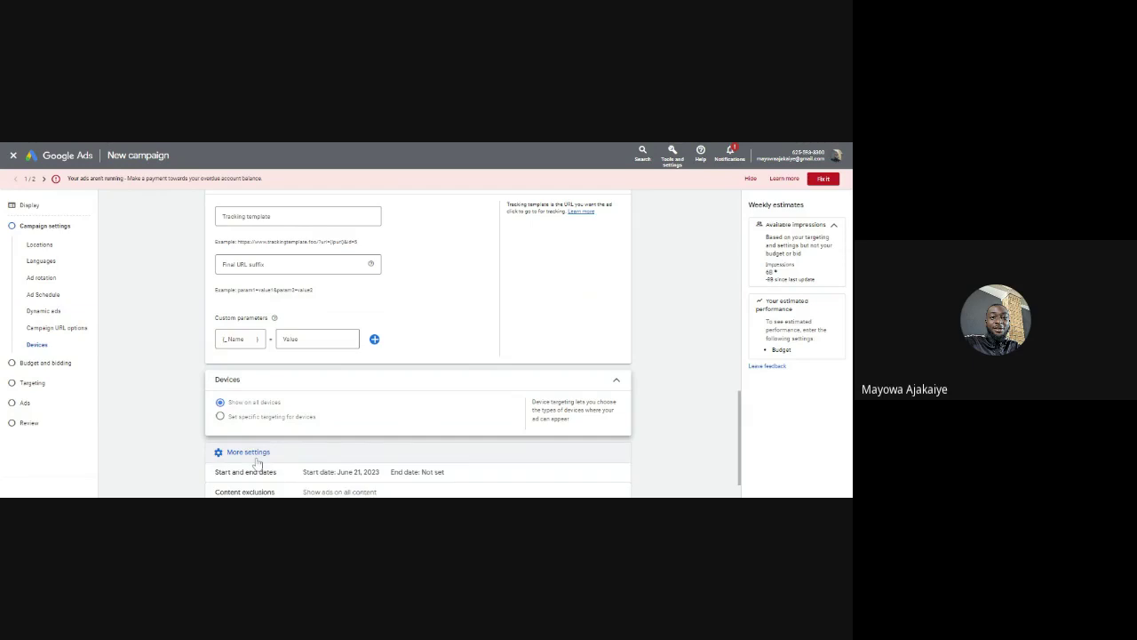
pyautogui.scroll(-1, 262, 481)
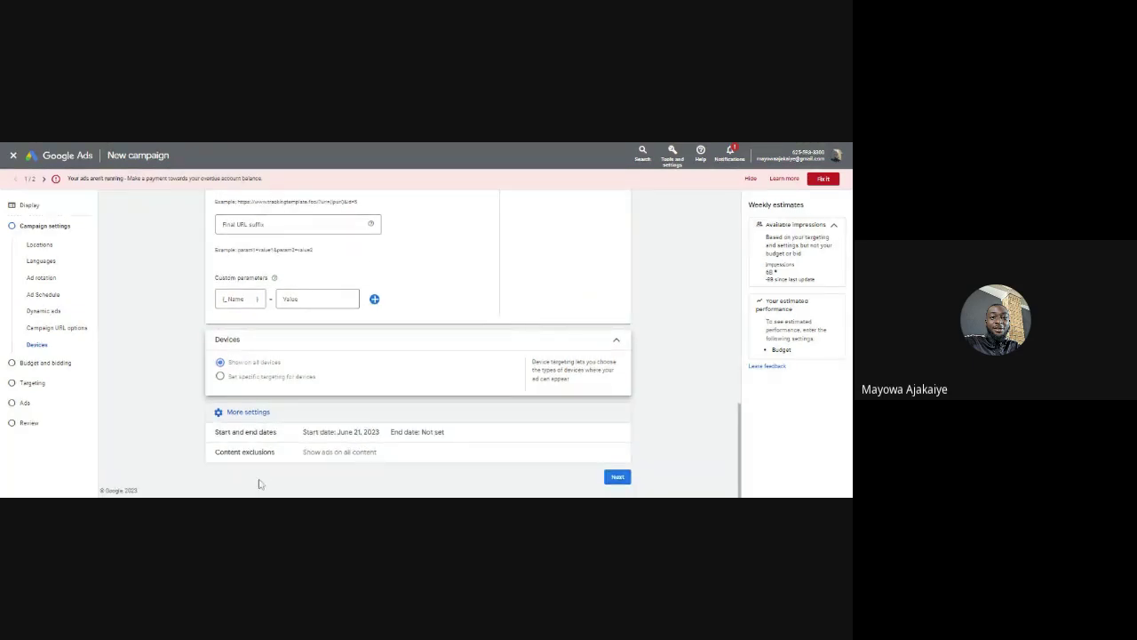
pyautogui.click(252, 453)
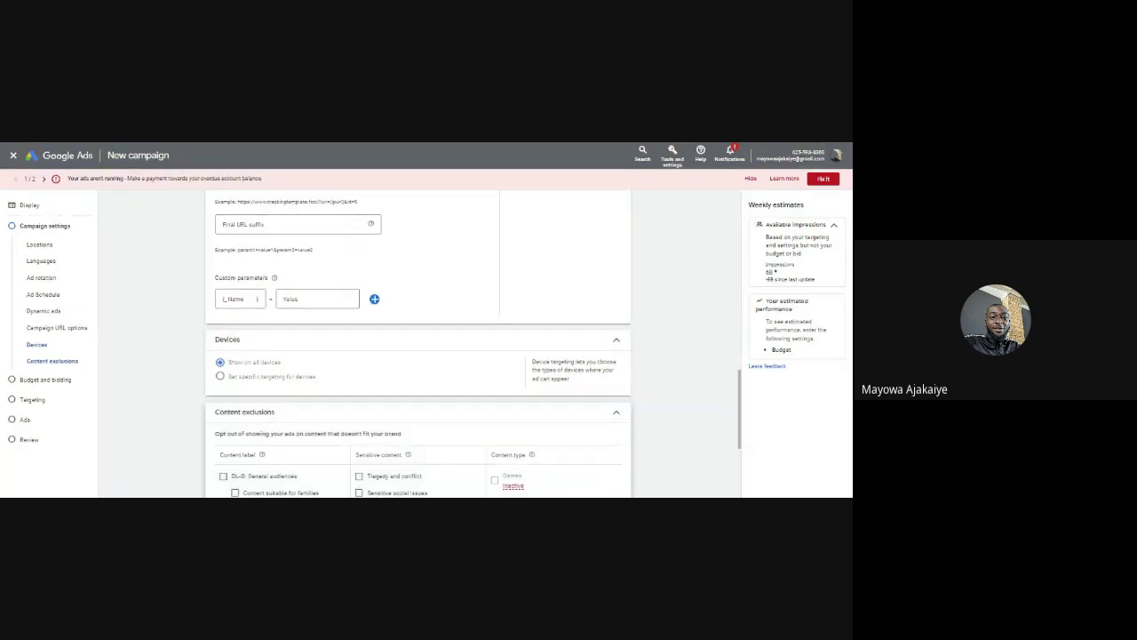
pyautogui.scroll(-2, 533, 355)
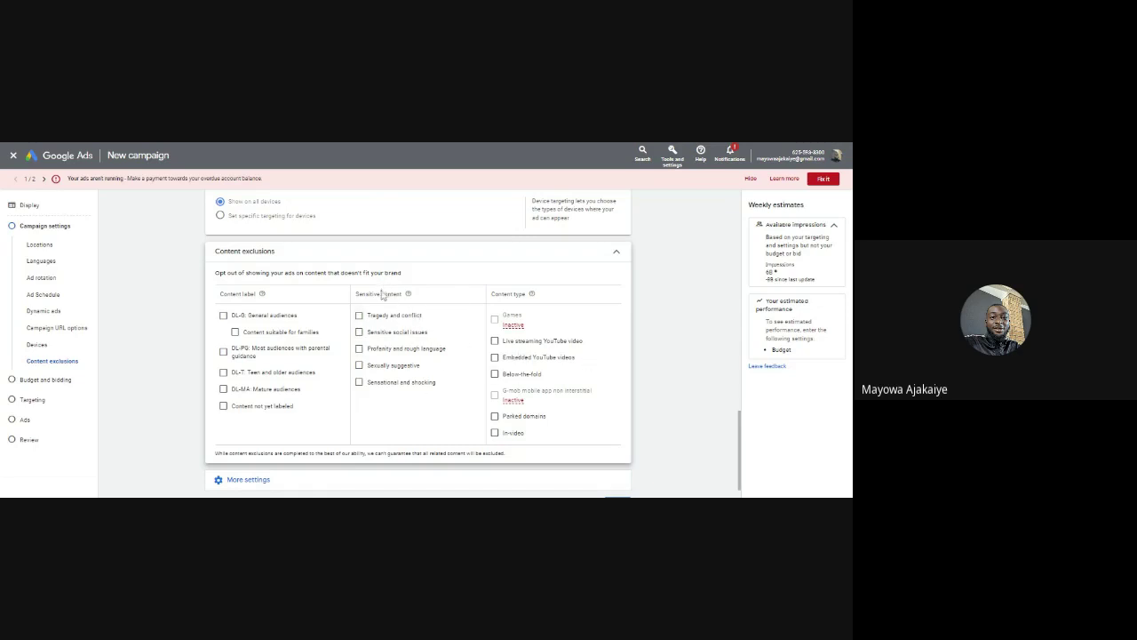
# Exclude all five sensitive content categories: tragedy and conflict, sensitive social issues, profanity and rough language, sexually suggestive, and sensational and shocking
pyautogui.click(359, 366)
pyautogui.click(359, 349)
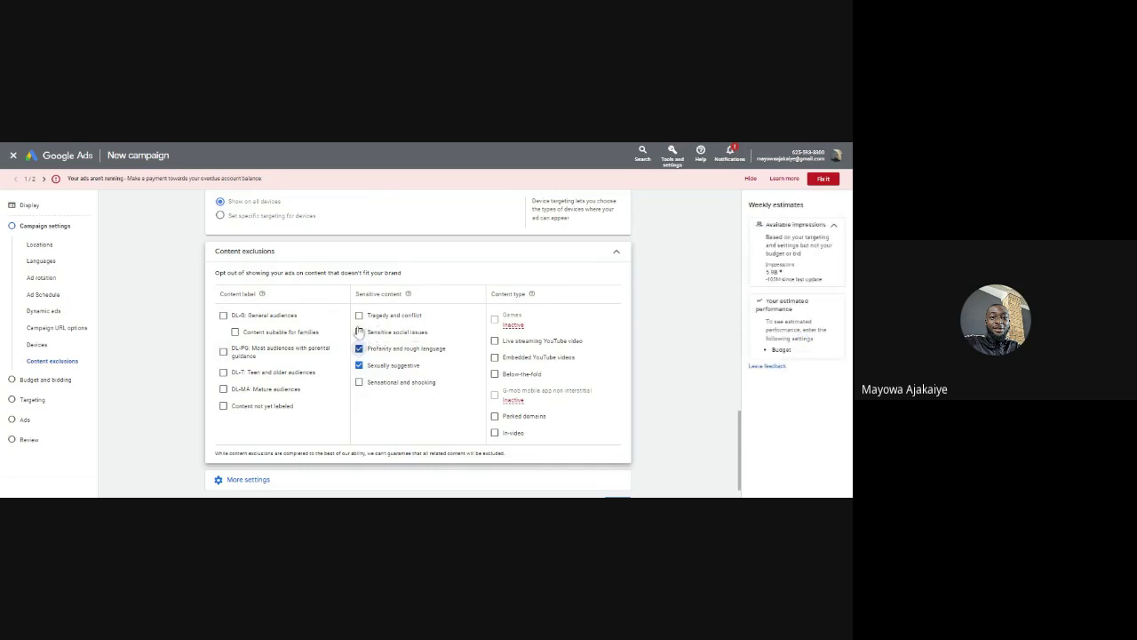
pyautogui.click(359, 332)
pyautogui.click(359, 316)
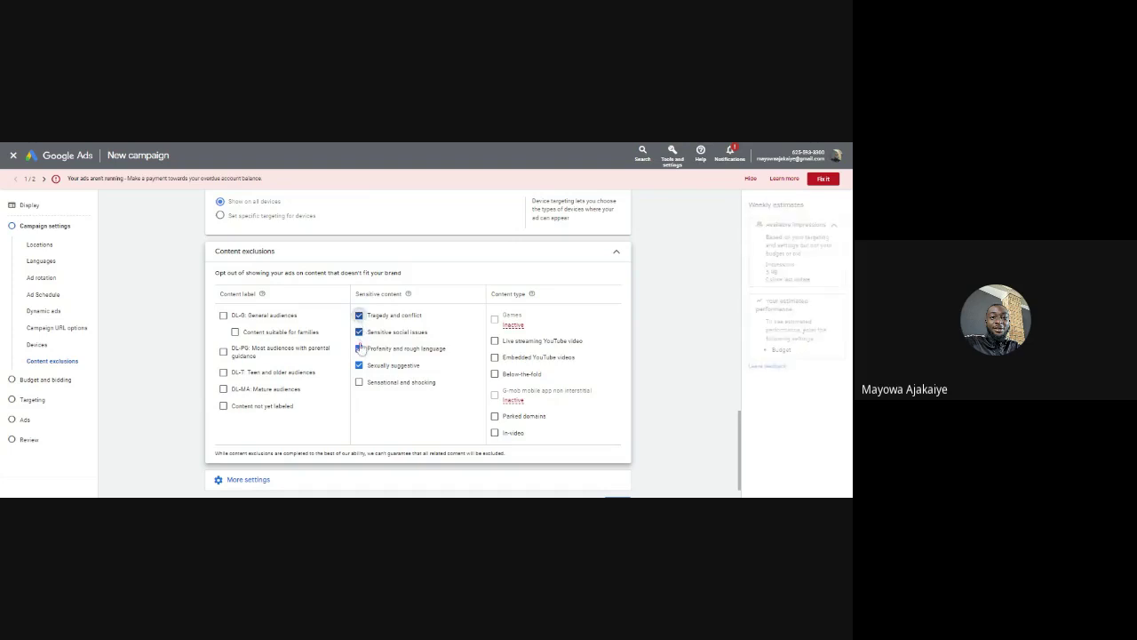
pyautogui.click(360, 384)
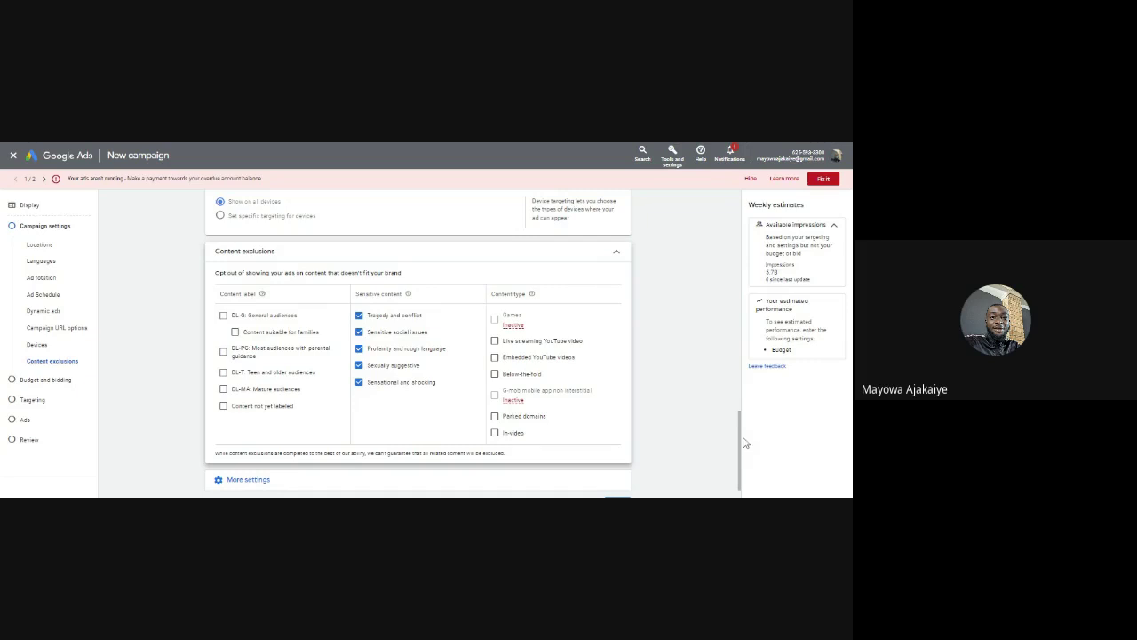
pyautogui.scroll(-1, 742, 440)
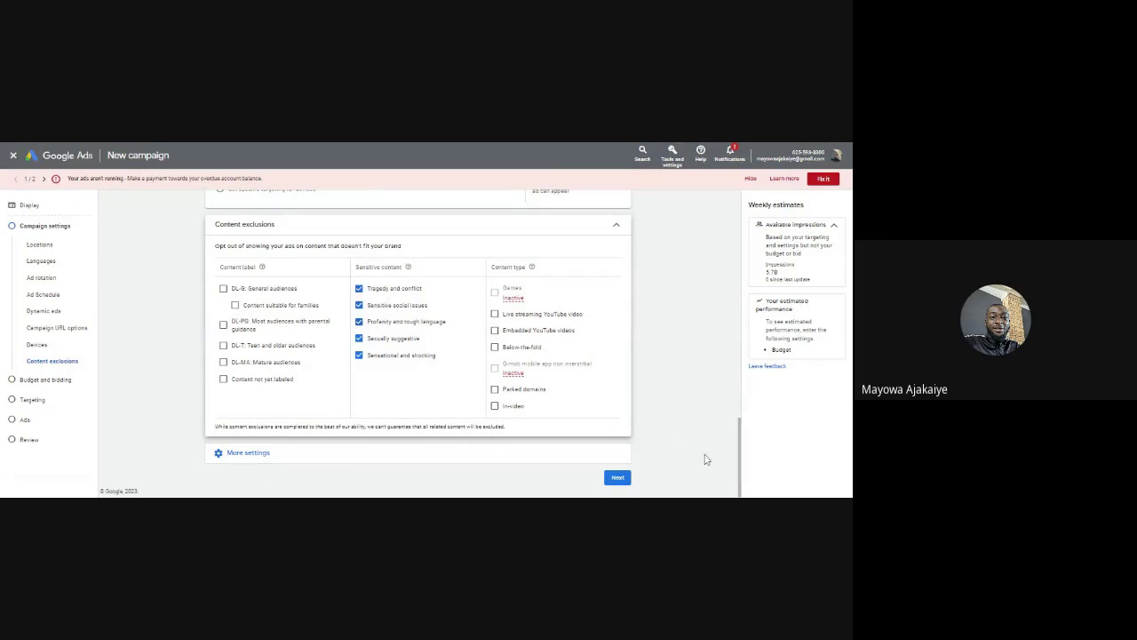
# Proceed to the budget and bidding stage and set the average daily budget to $10
pyautogui.click(618, 479)
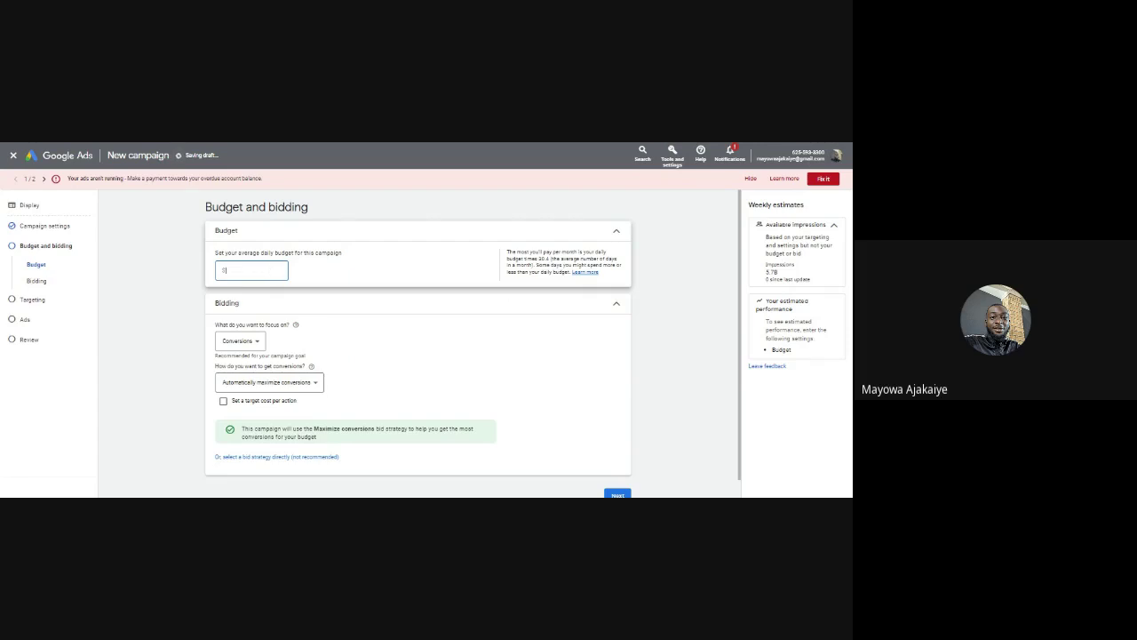
pyautogui.write('10')
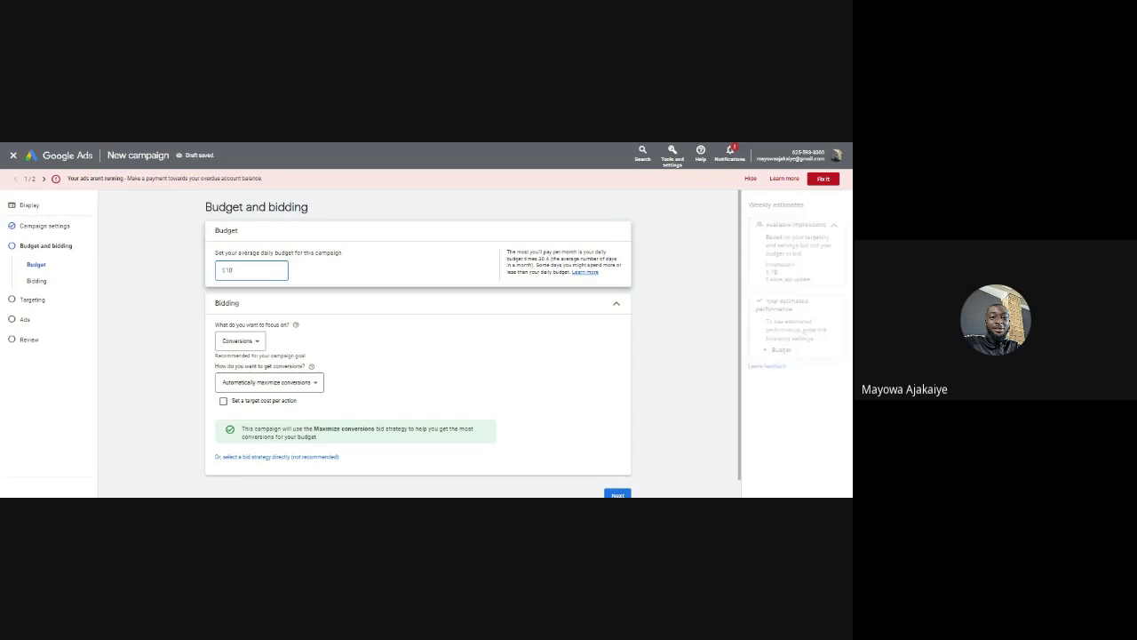
pyautogui.click(182, 329)
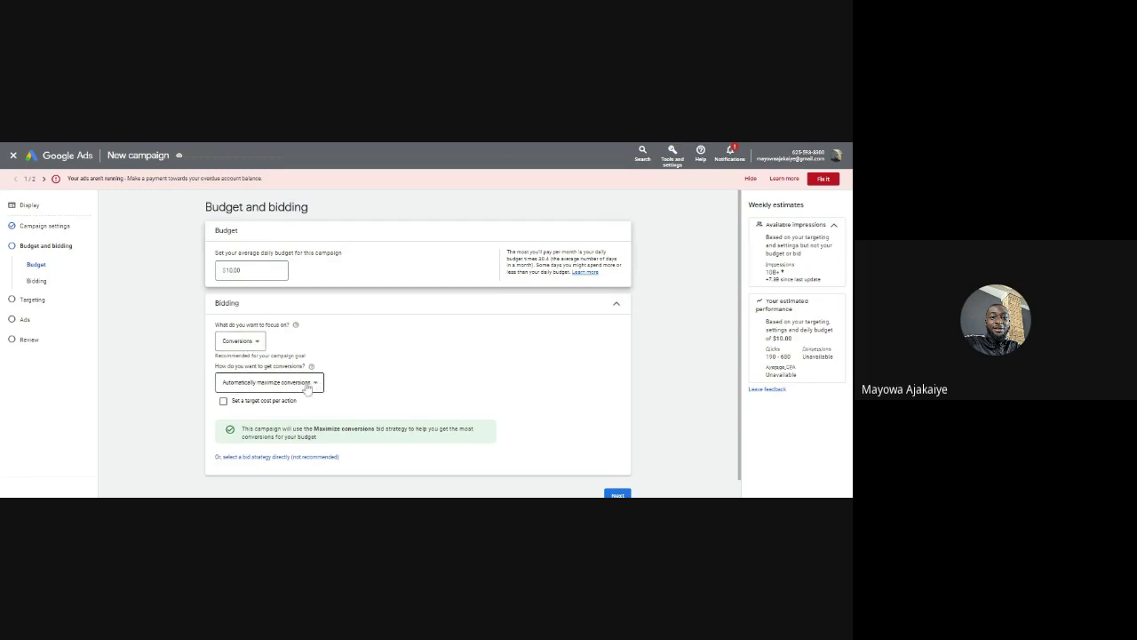
# Keep Conversions as the bidding focus and enable a target cost per action
pyautogui.click(251, 346)
pyautogui.click(351, 368)
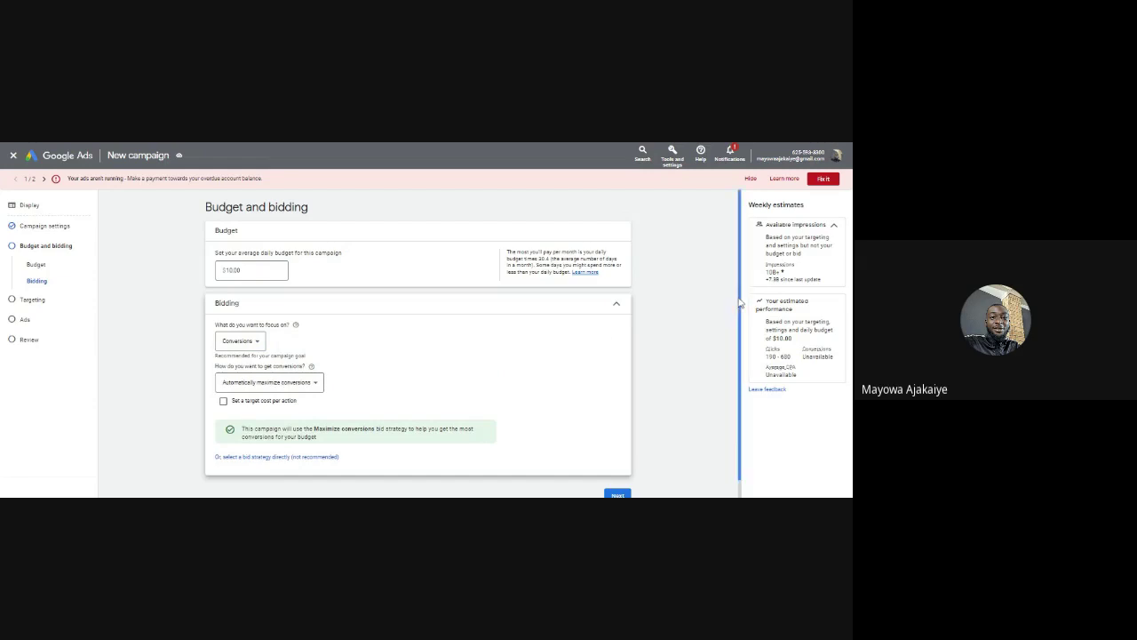
pyautogui.moveTo(739, 304); pyautogui.dragTo(737, 364)
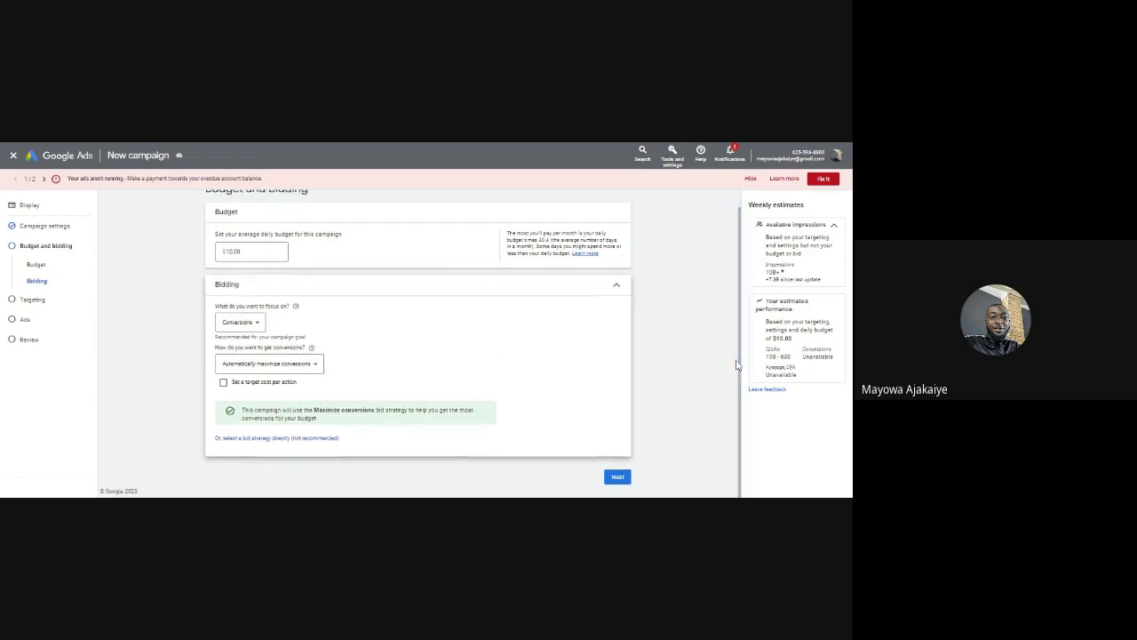
pyautogui.click(223, 382)
pyautogui.click(256, 415)
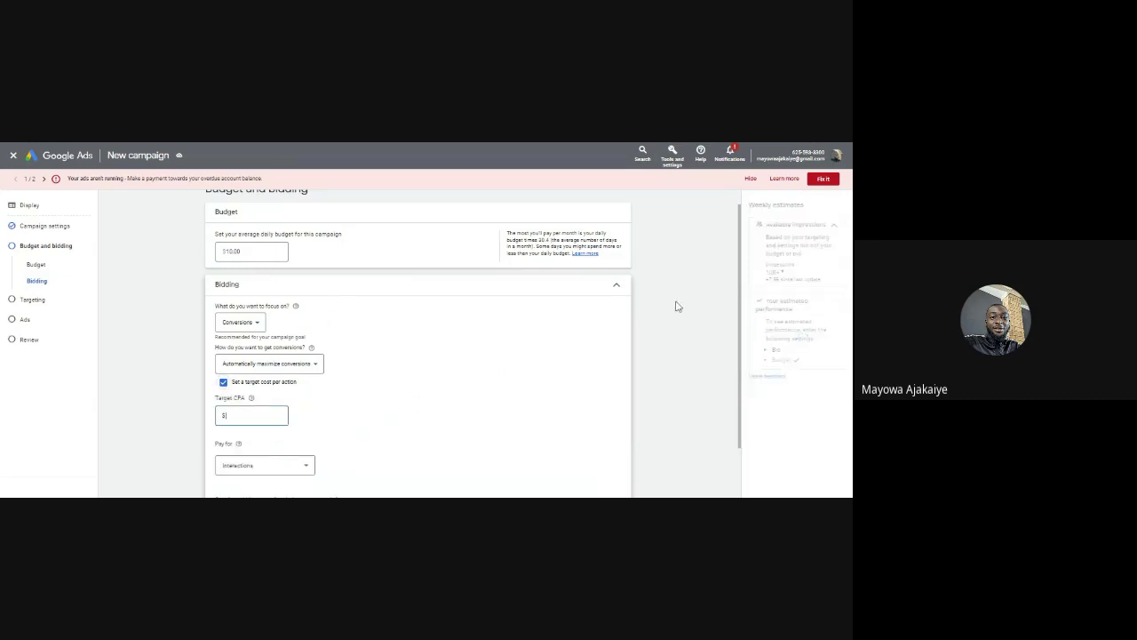
# Set the campaign's target CPA to $0.70
pyautogui.moveTo(742, 283); pyautogui.dragTo(722, 270)
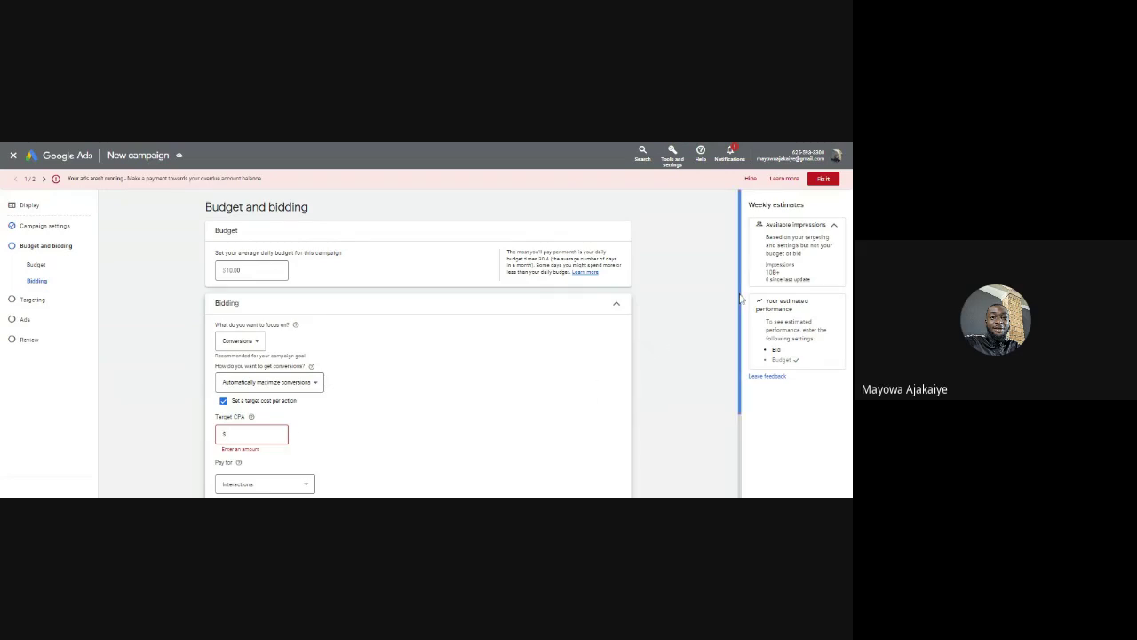
pyautogui.moveTo(741, 298); pyautogui.dragTo(740, 371)
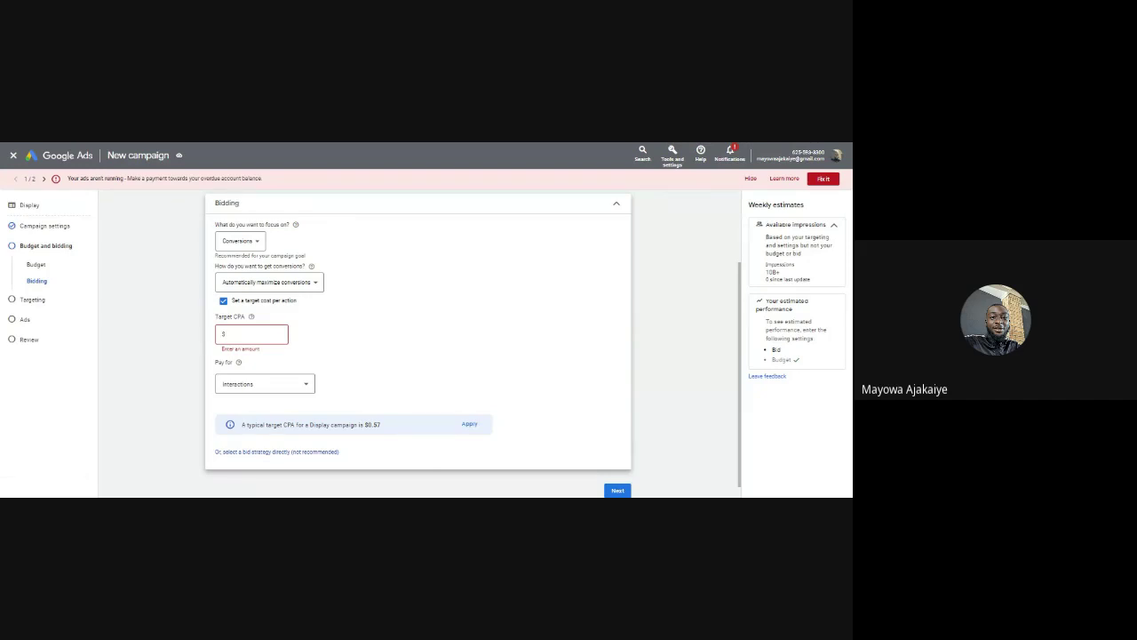
pyautogui.click(253, 334)
pyautogui.write('.70')
pyautogui.click(424, 371)
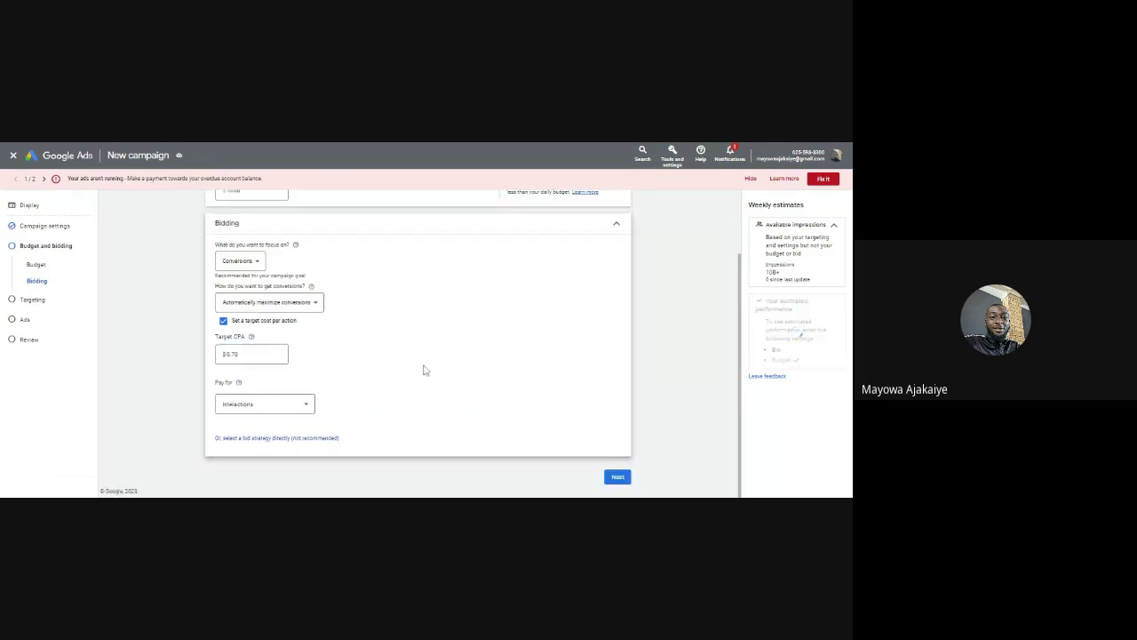
# Check the payment basis options, keep Interactions, and proceed to the targeting stage
pyautogui.click(259, 406)
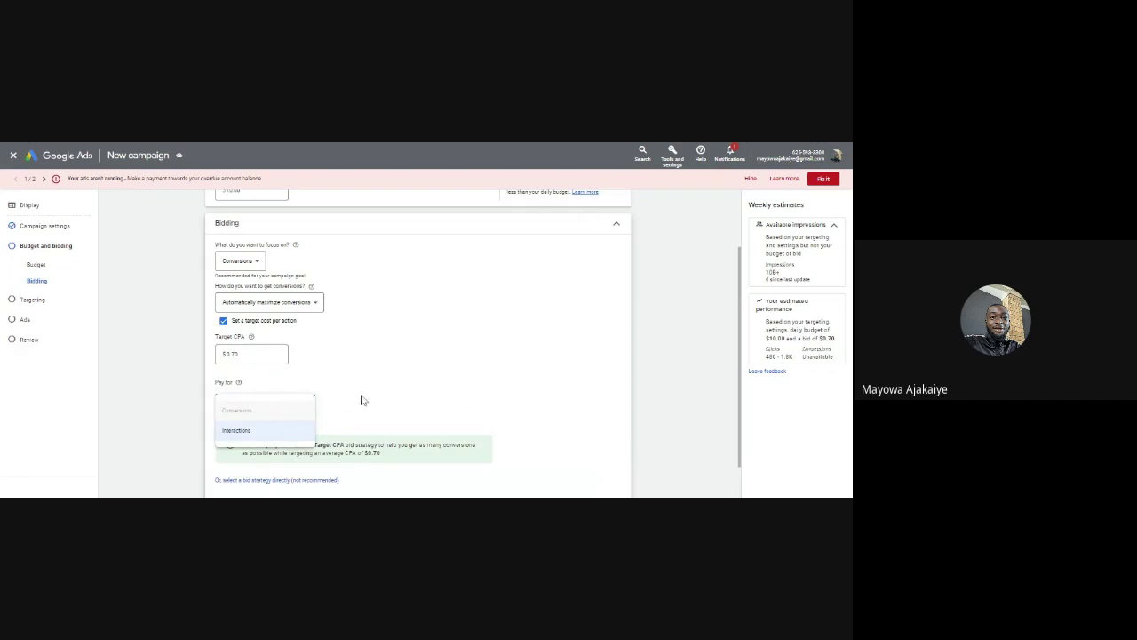
pyautogui.click(405, 394)
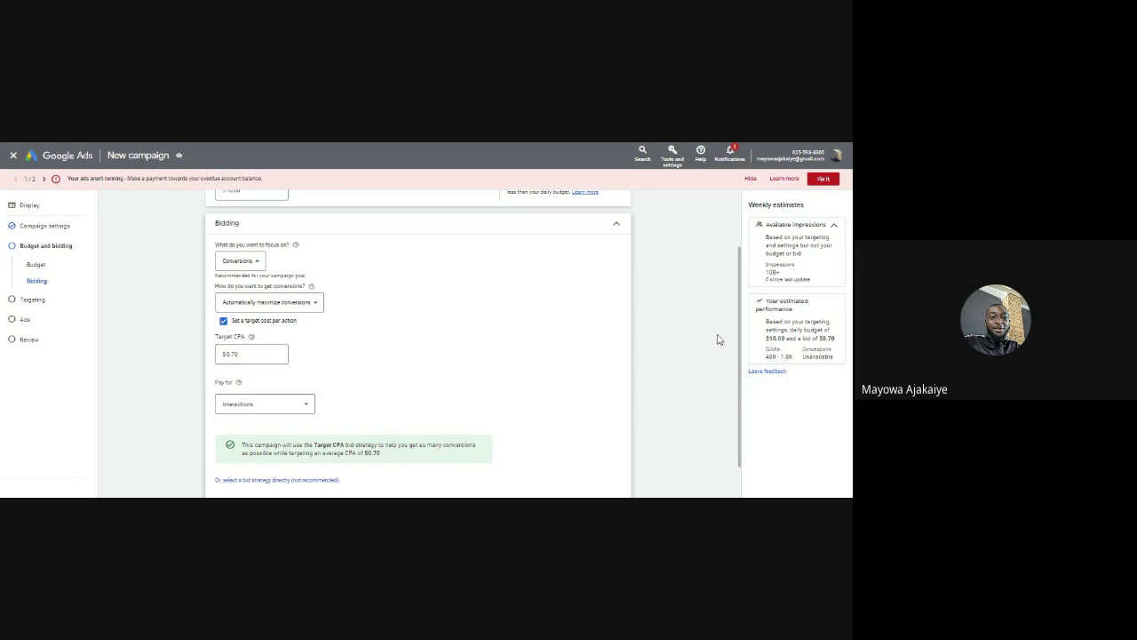
pyautogui.scroll(-1, 741, 335)
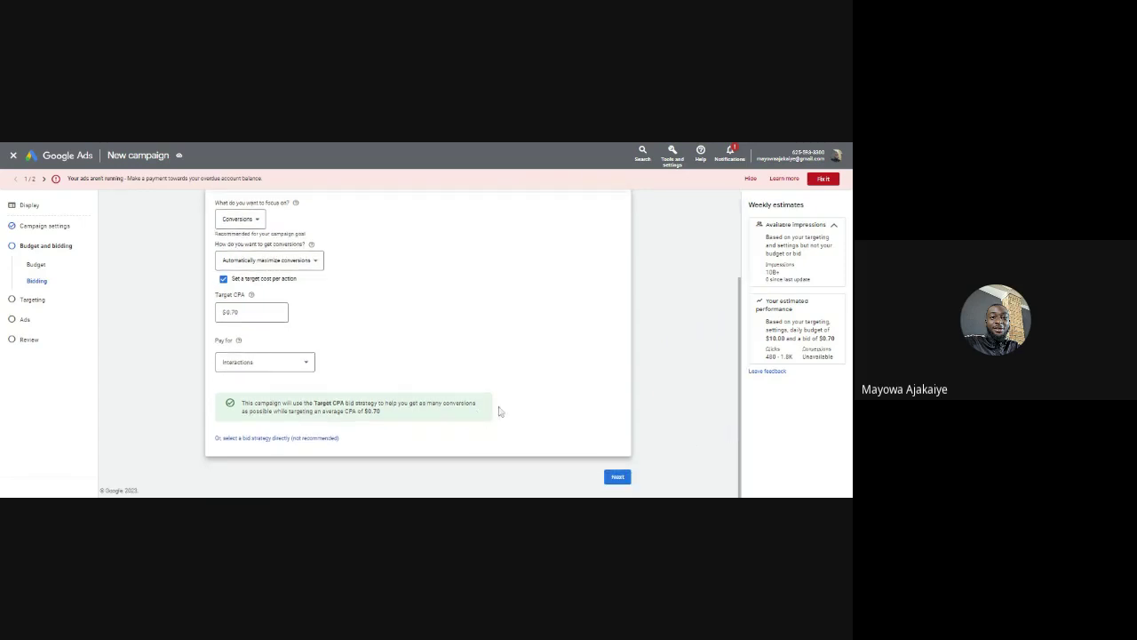
pyautogui.click(618, 478)
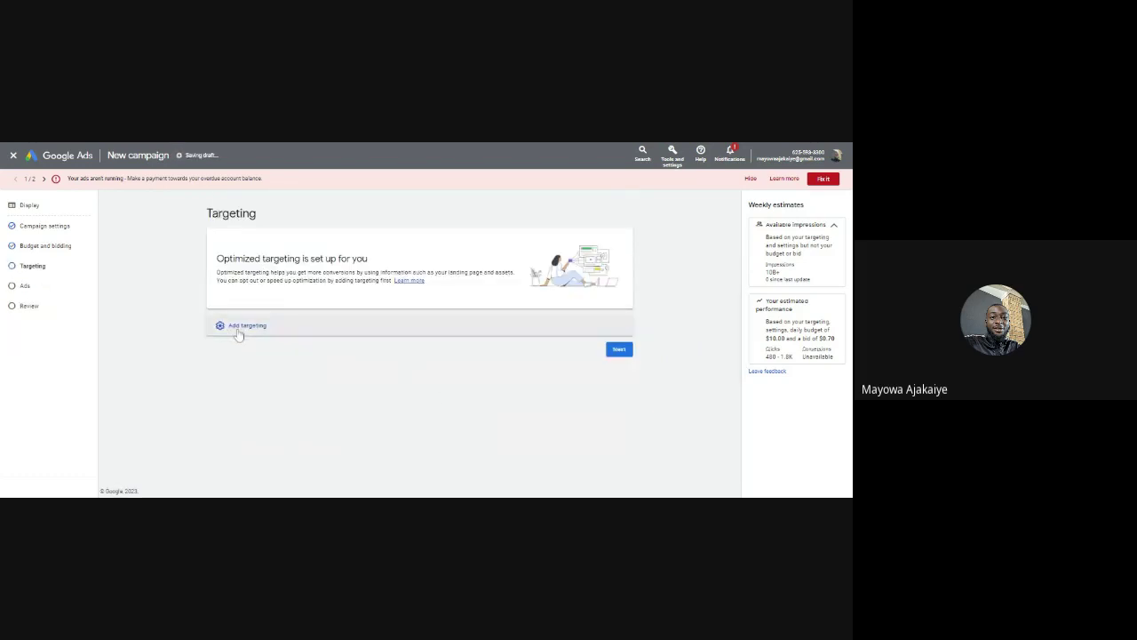
# Open the audience segments targeting, skipping the identity confirmation, and view the segment categories available for browsing
pyautogui.click(238, 328)
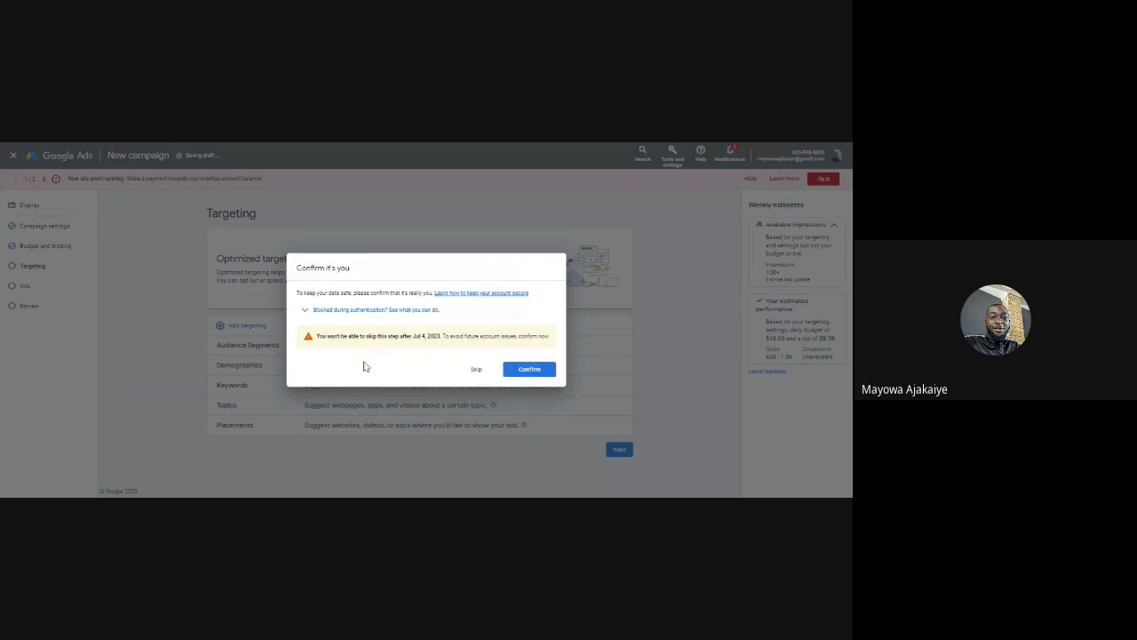
pyautogui.click(473, 370)
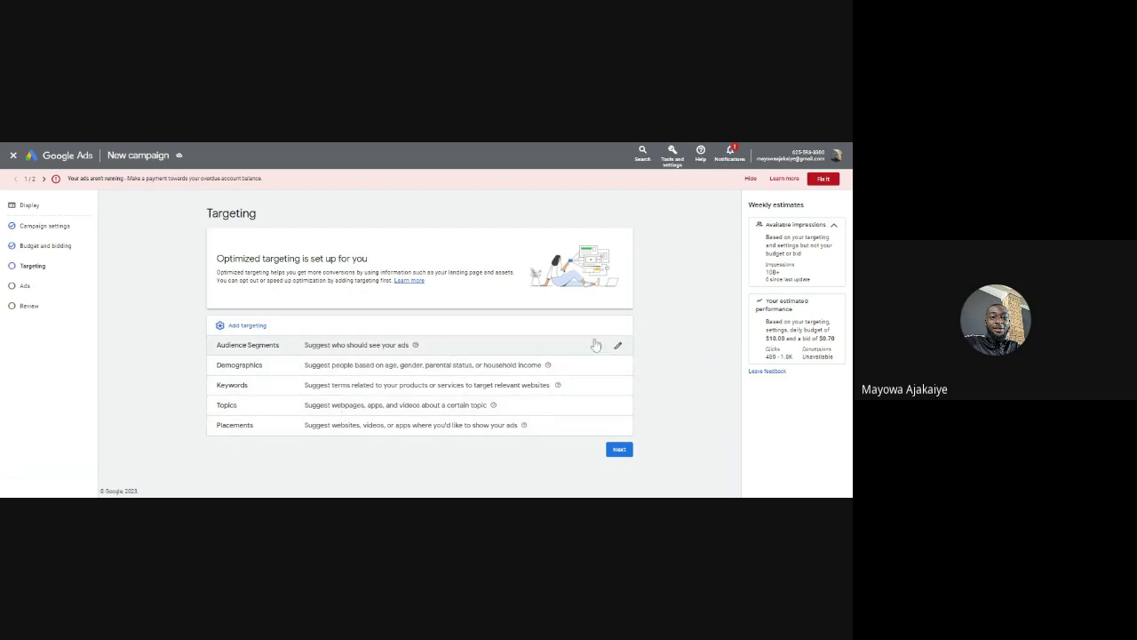
pyautogui.click(619, 348)
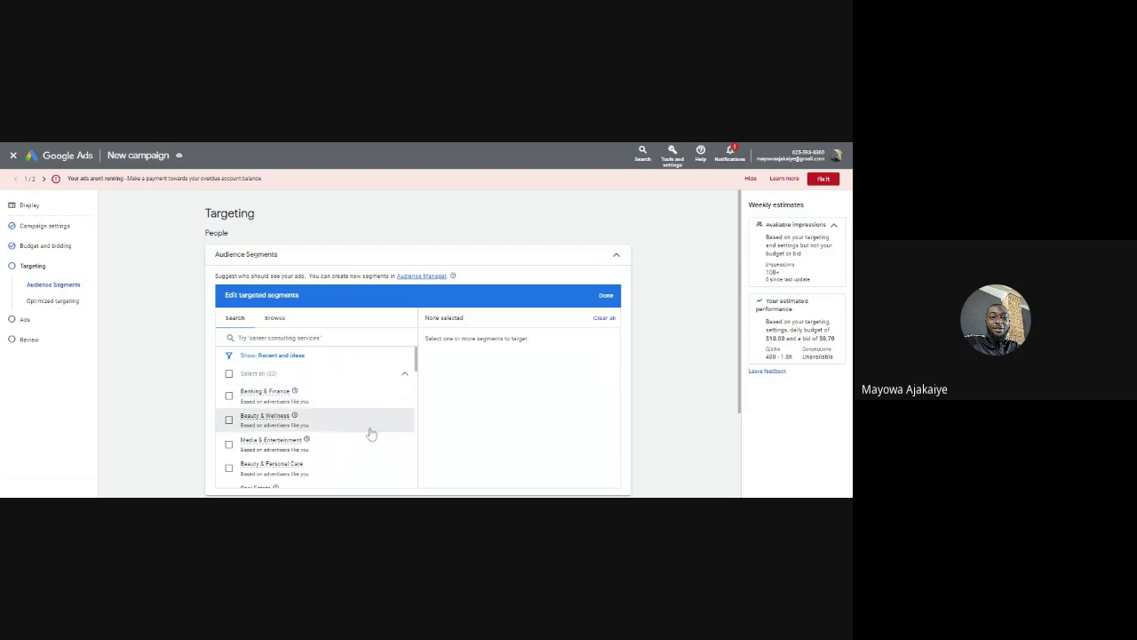
pyautogui.click(275, 317)
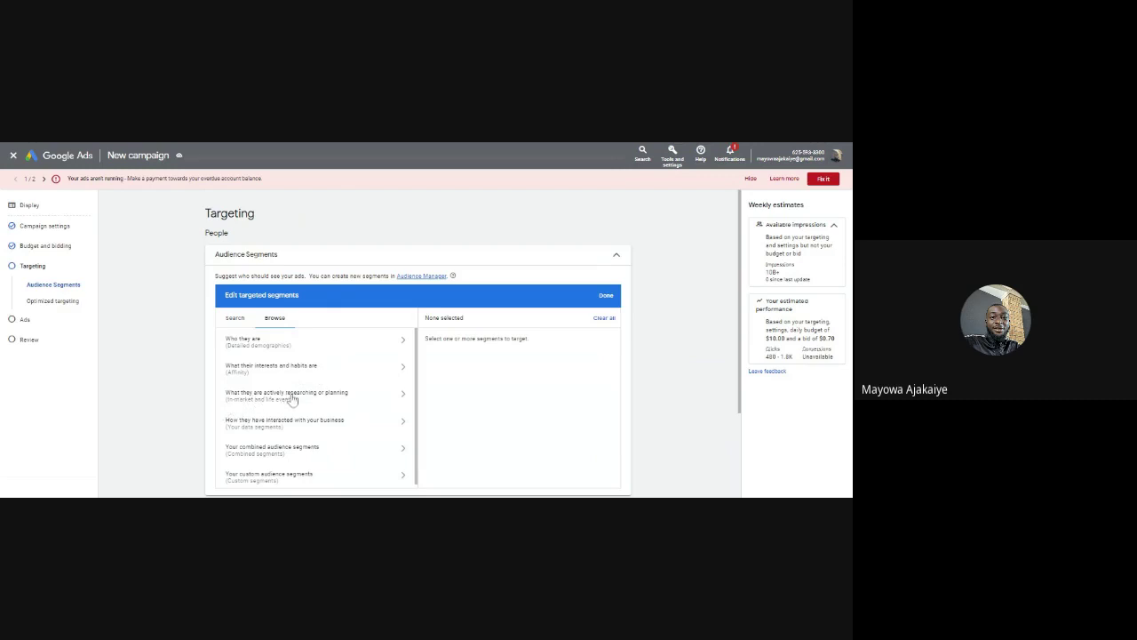
pyautogui.click(235, 320)
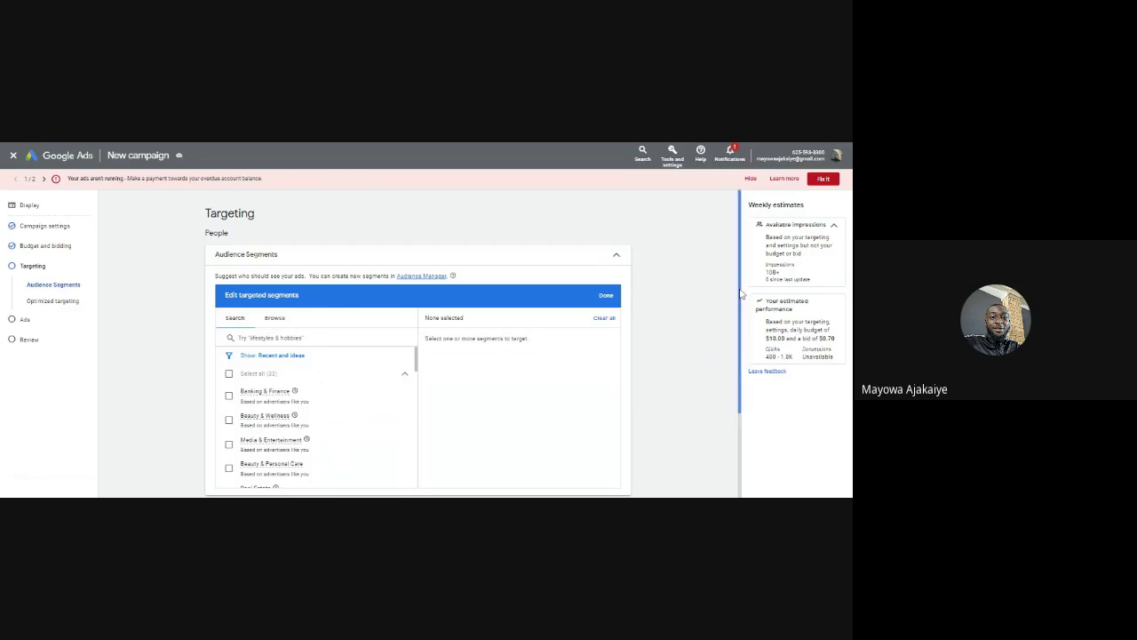
# Target the audience segments IT & Technical Jobs, Software Developer Jobs, Software Engineer Salary, Software Development Services and Software Development
pyautogui.moveTo(742, 293); pyautogui.dragTo(742, 339)
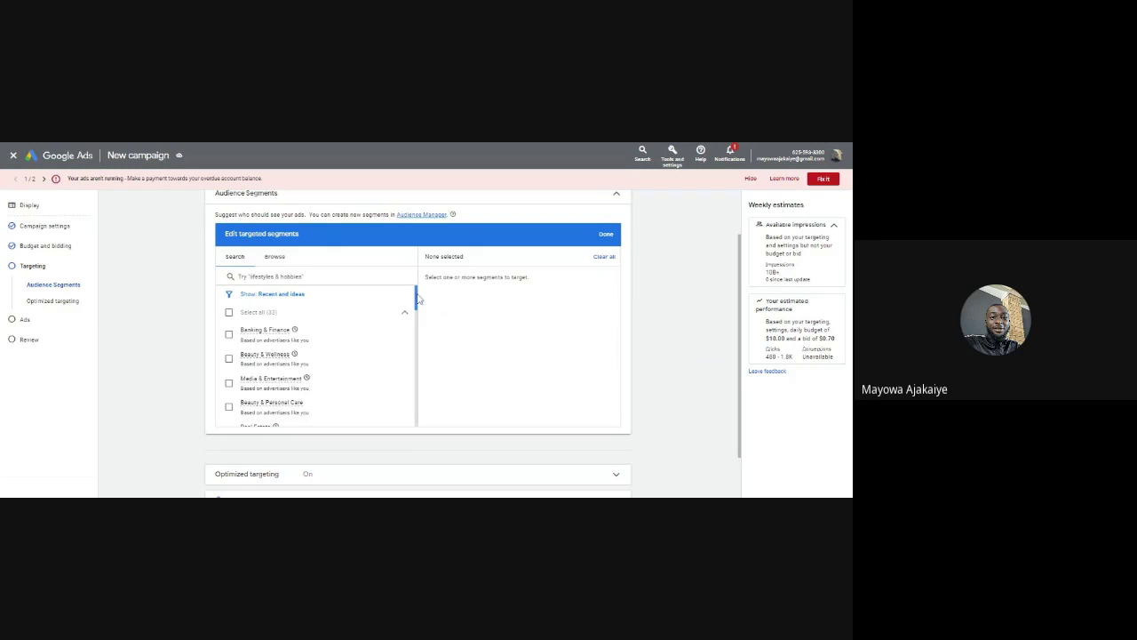
pyautogui.moveTo(418, 299); pyautogui.dragTo(419, 370)
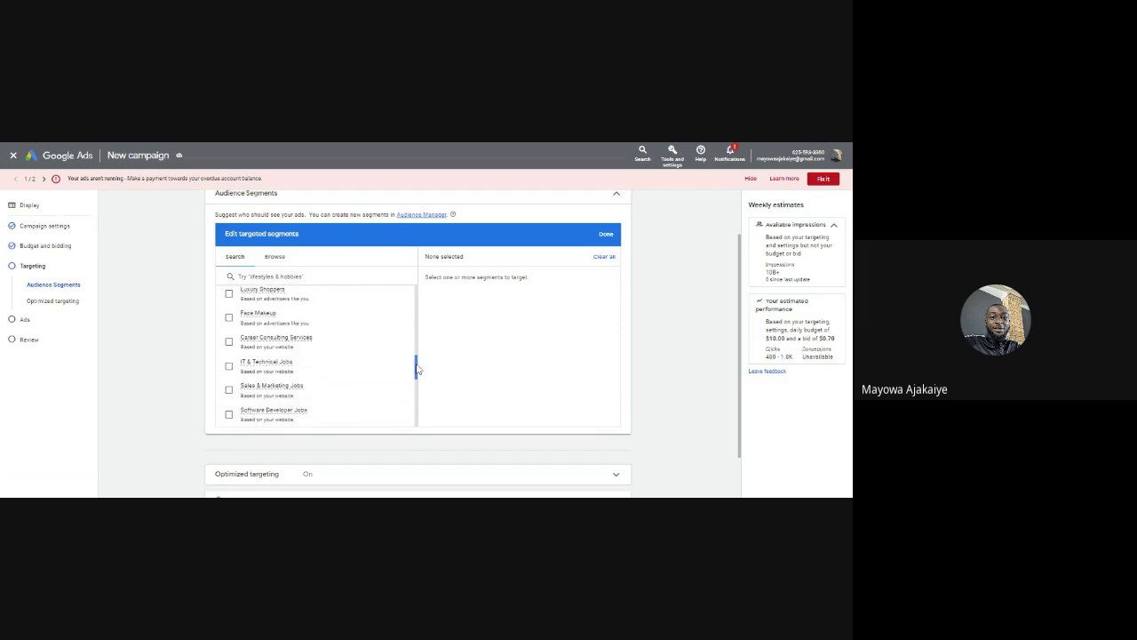
pyautogui.click(228, 367)
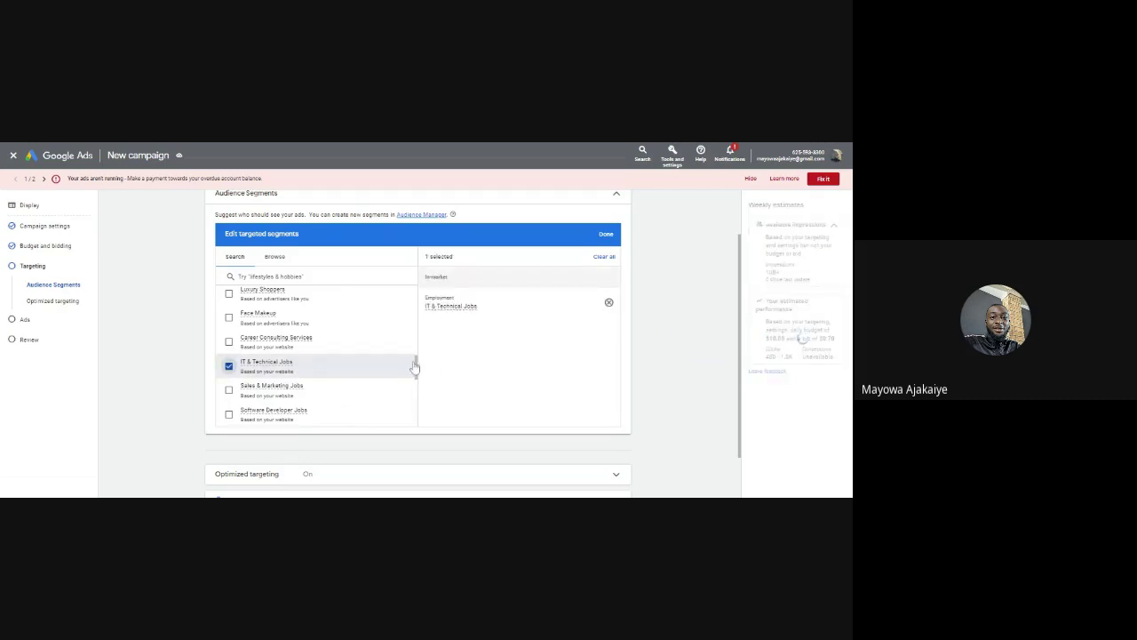
pyautogui.moveTo(414, 366); pyautogui.dragTo(418, 380)
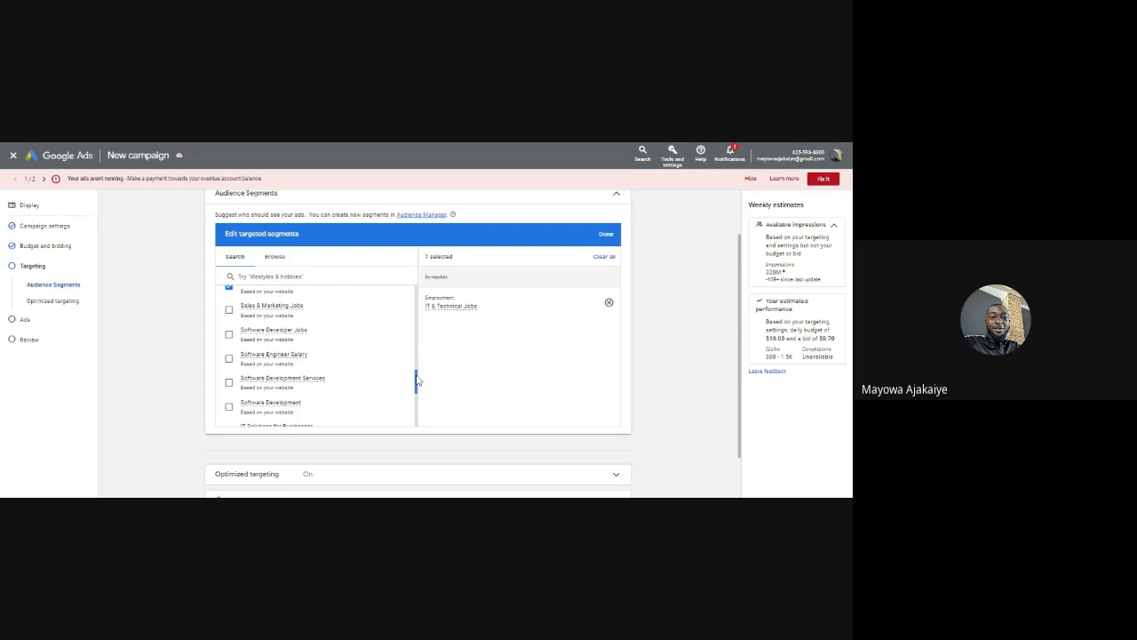
pyautogui.click(230, 335)
pyautogui.click(229, 359)
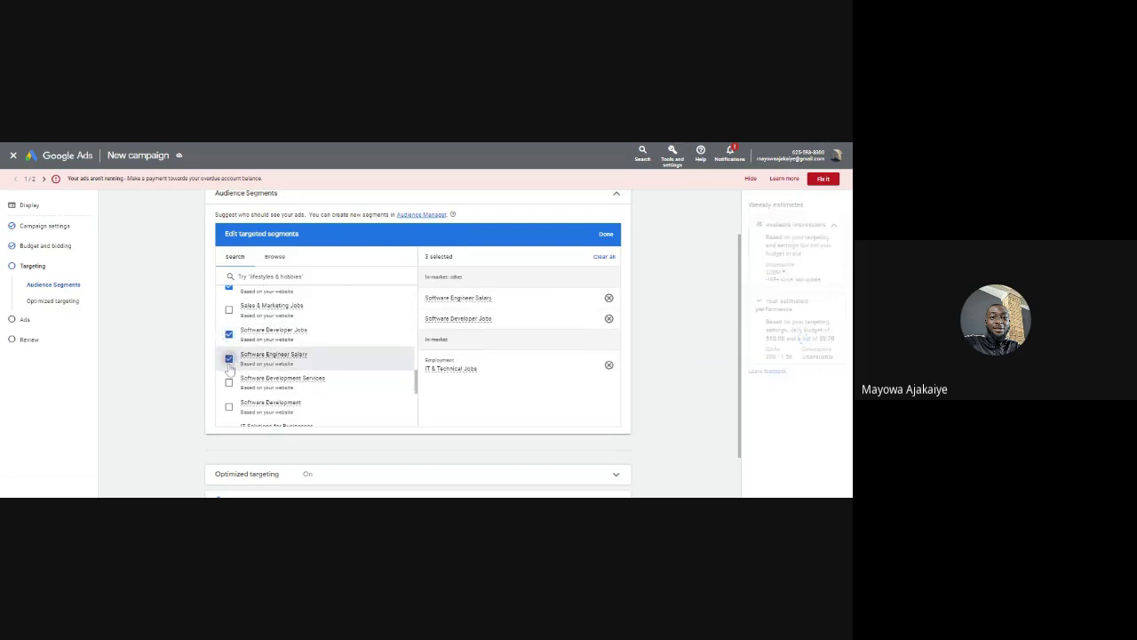
pyautogui.click(229, 383)
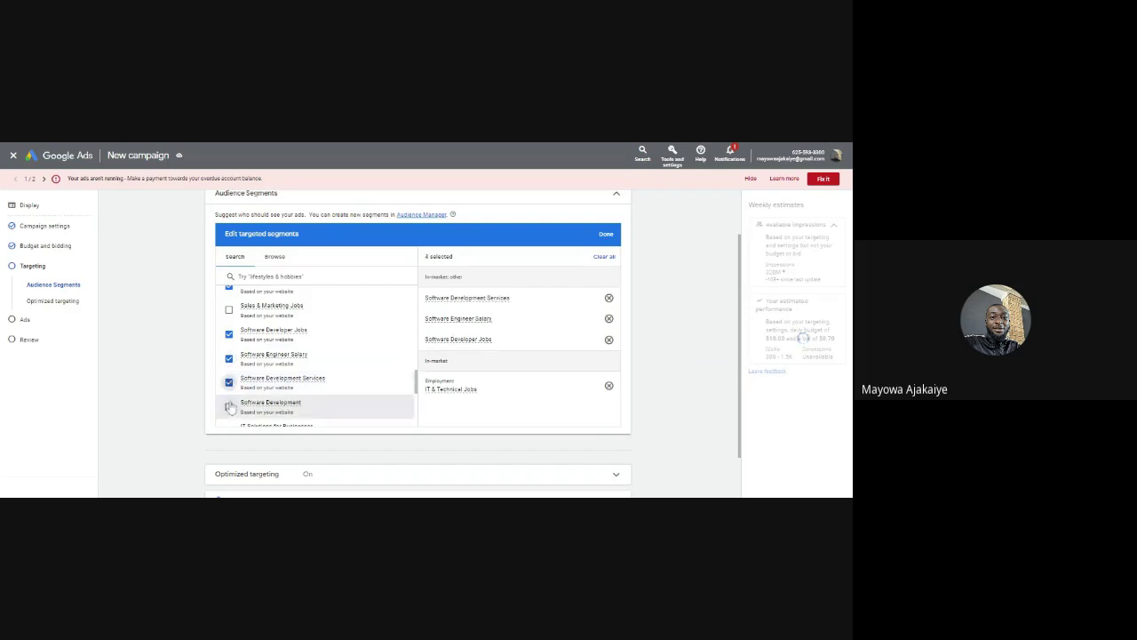
pyautogui.click(230, 407)
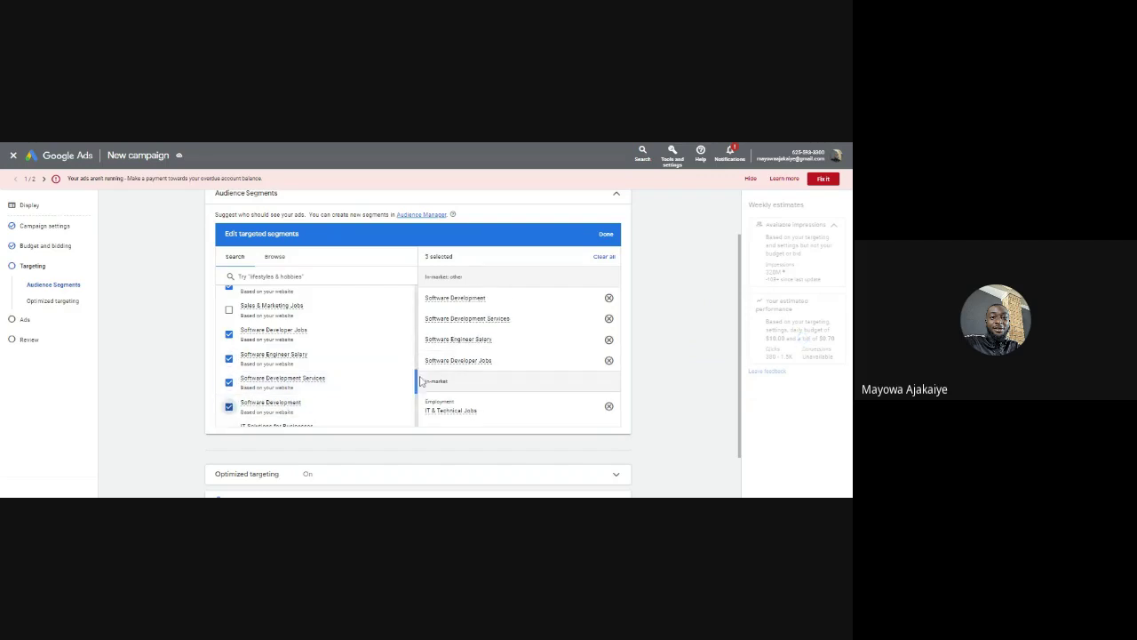
# Add the segments IT Solutions for Businesses, Software Development Tools, Developer Training Courses, Software Design, Software Outsourcing Services and Software Engineering Degrees
pyautogui.moveTo(417, 381); pyautogui.dragTo(418, 400)
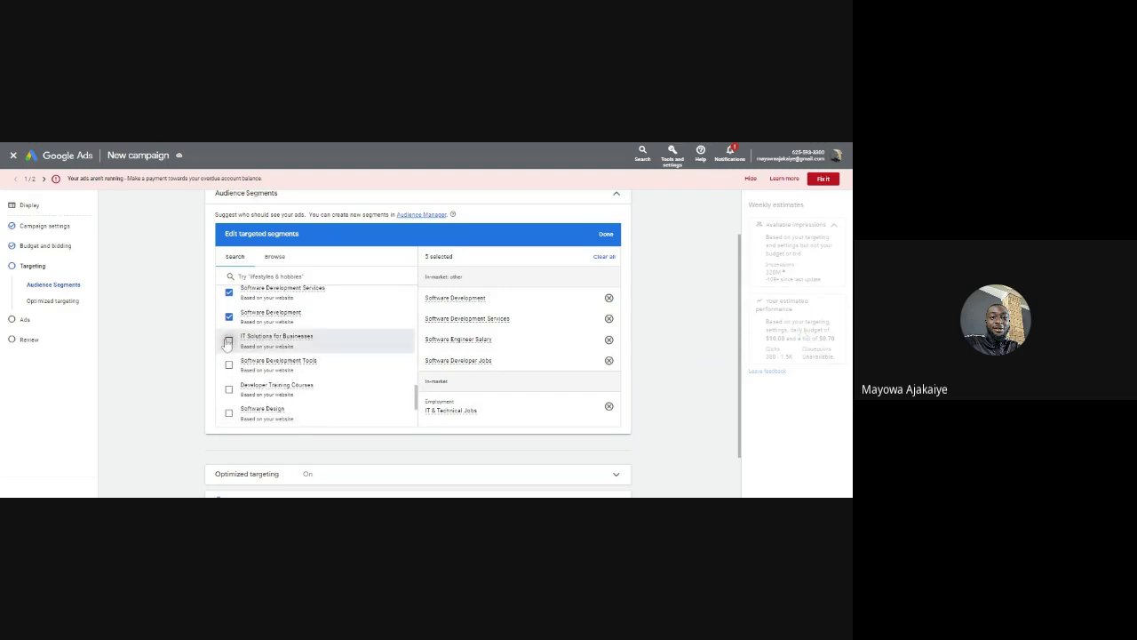
pyautogui.click(229, 341)
pyautogui.click(229, 365)
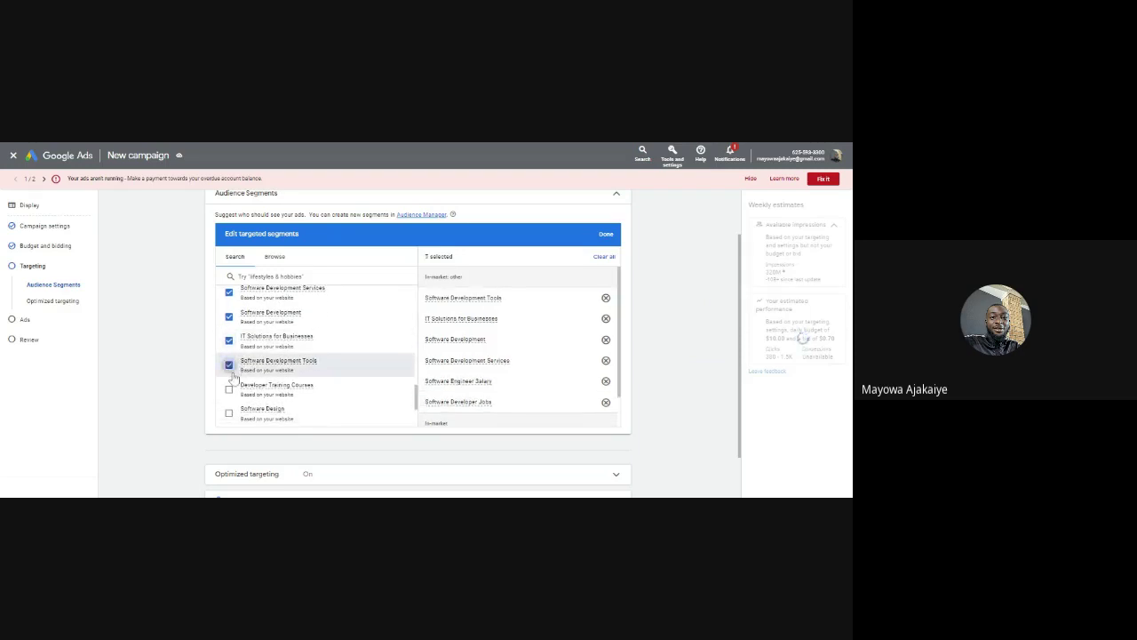
pyautogui.click(229, 391)
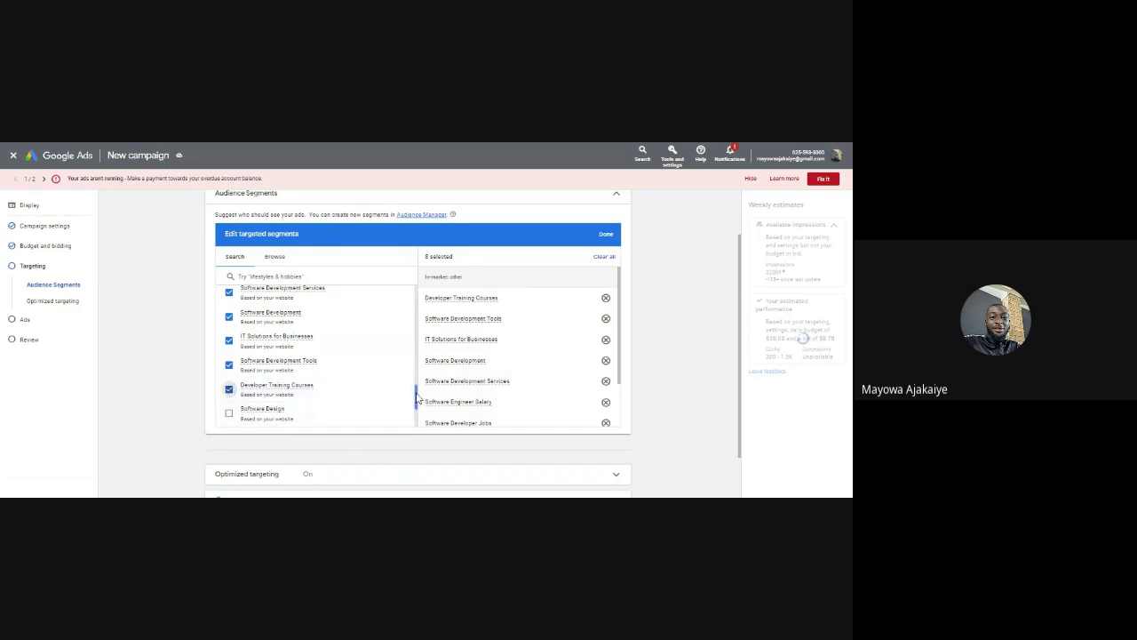
pyautogui.moveTo(415, 399); pyautogui.dragTo(417, 412)
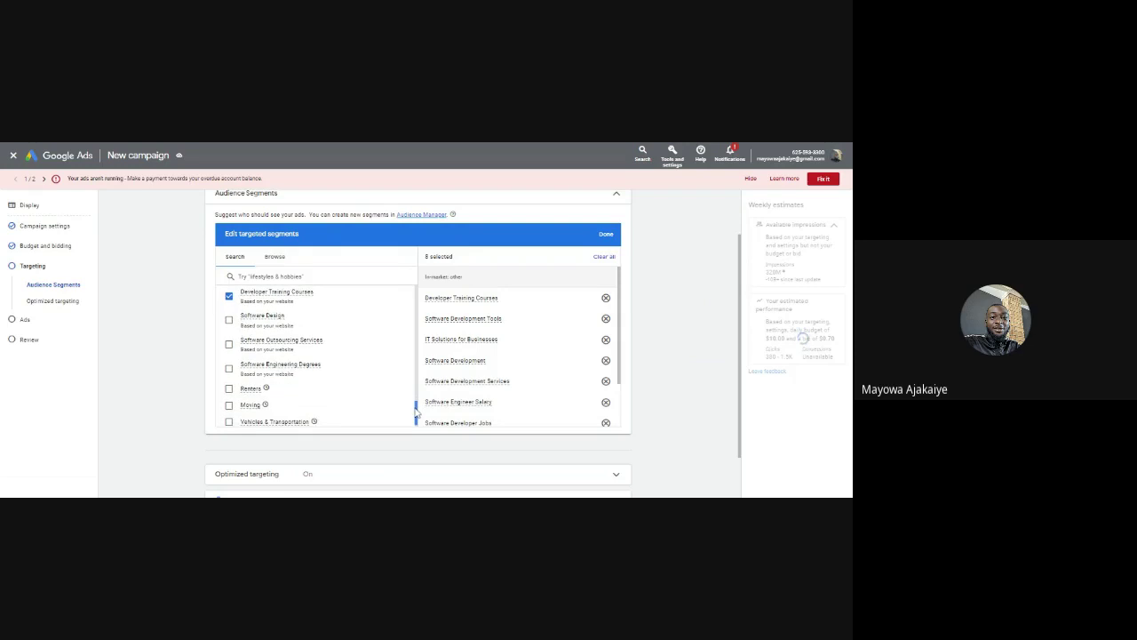
pyautogui.click(228, 319)
pyautogui.click(228, 344)
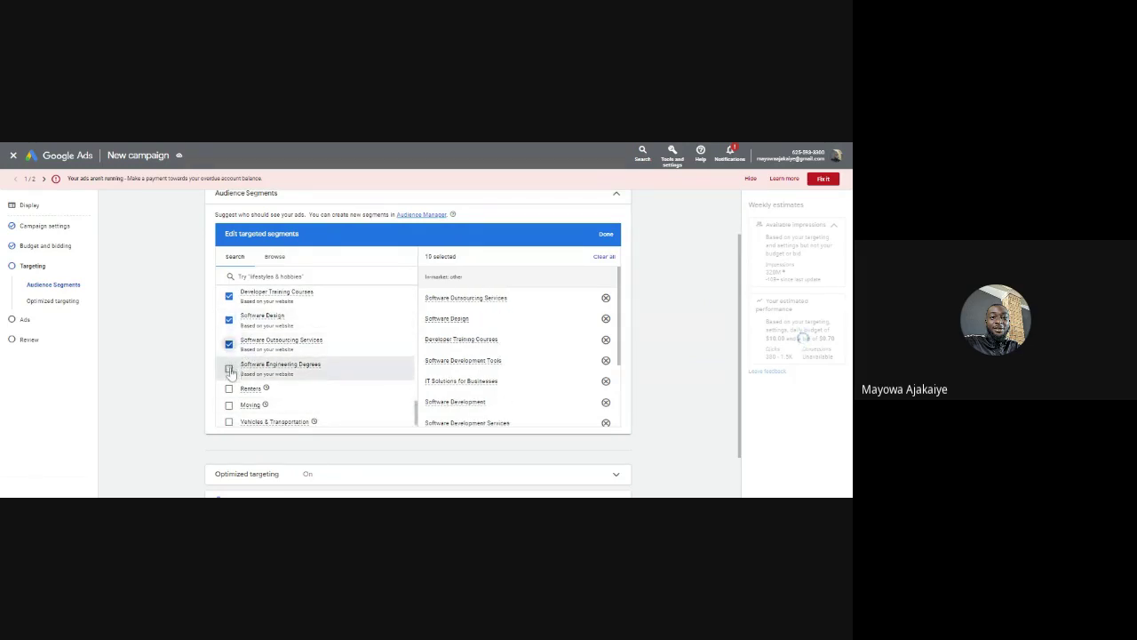
pyautogui.click(229, 370)
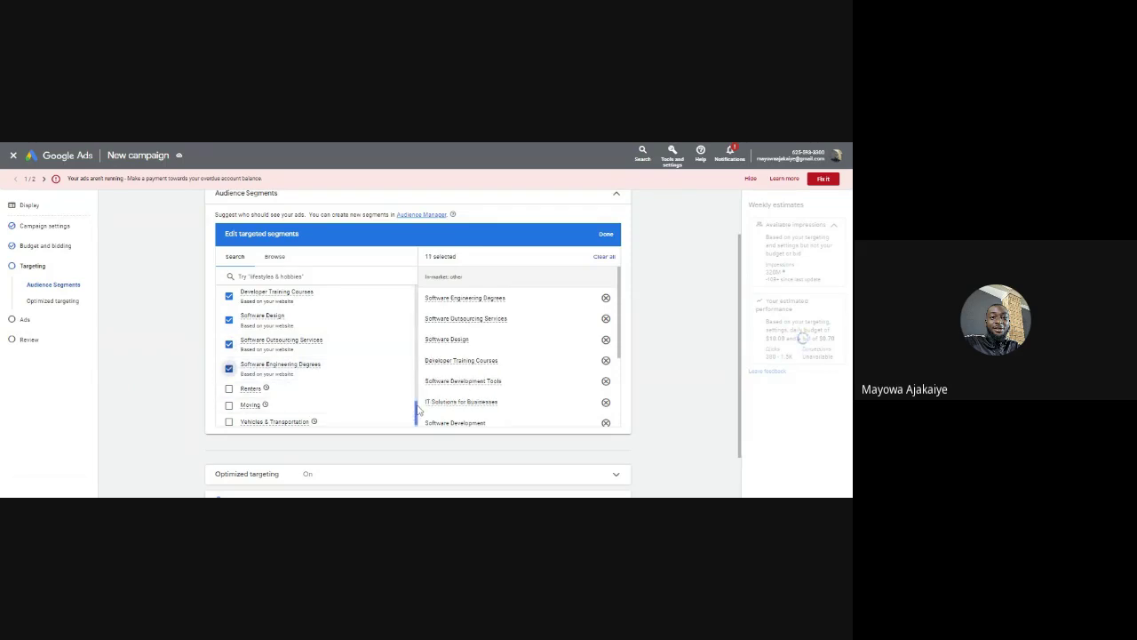
# Filter the suggested audience segments to Ideas and add Career Consulting Services to the targeting
pyautogui.moveTo(417, 411); pyautogui.dragTo(402, 286)
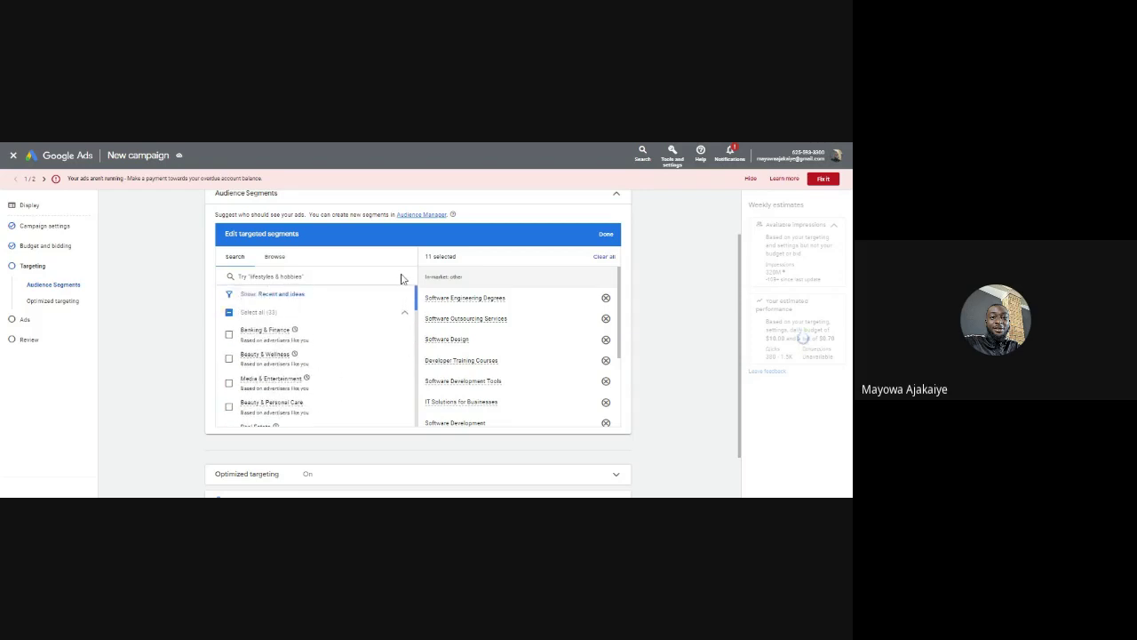
pyautogui.click(274, 257)
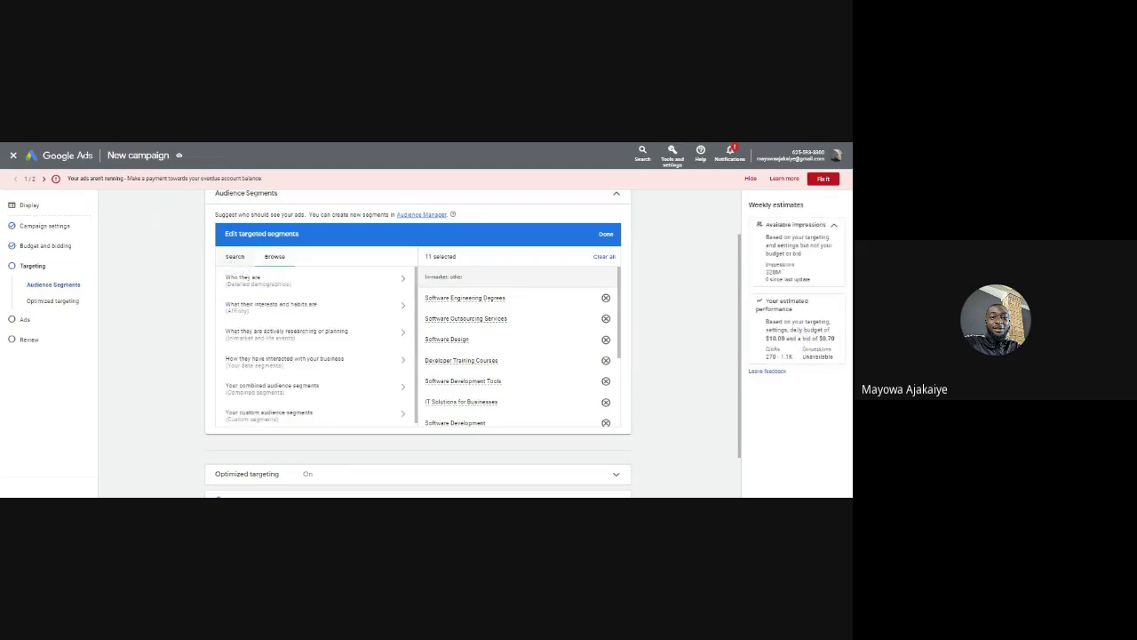
pyautogui.click(232, 259)
pyautogui.click(278, 300)
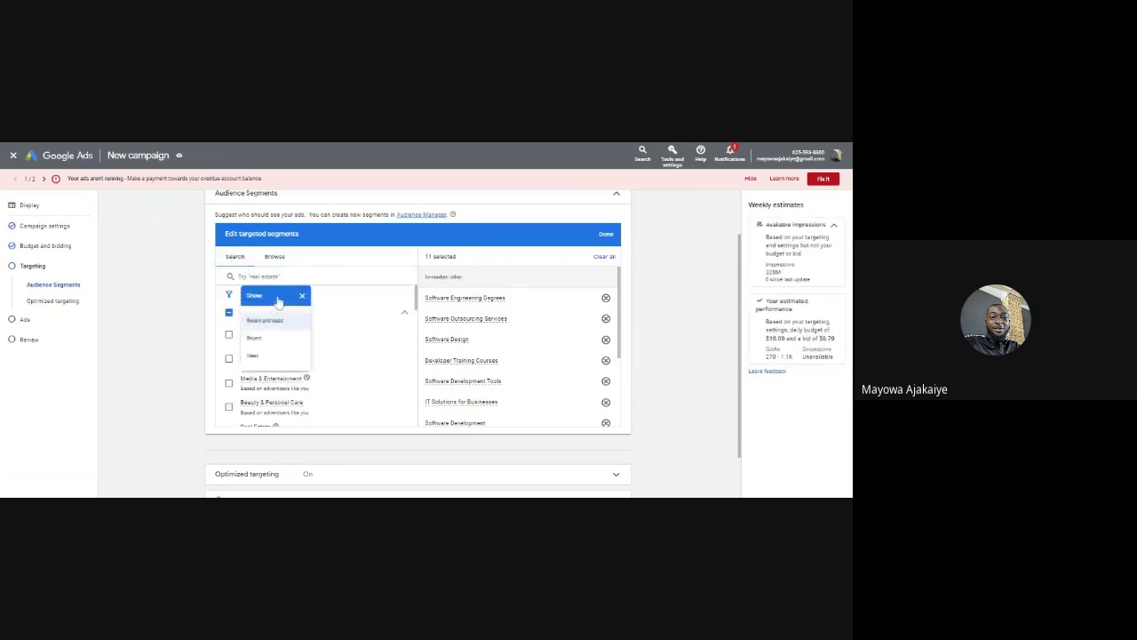
pyautogui.click(265, 368)
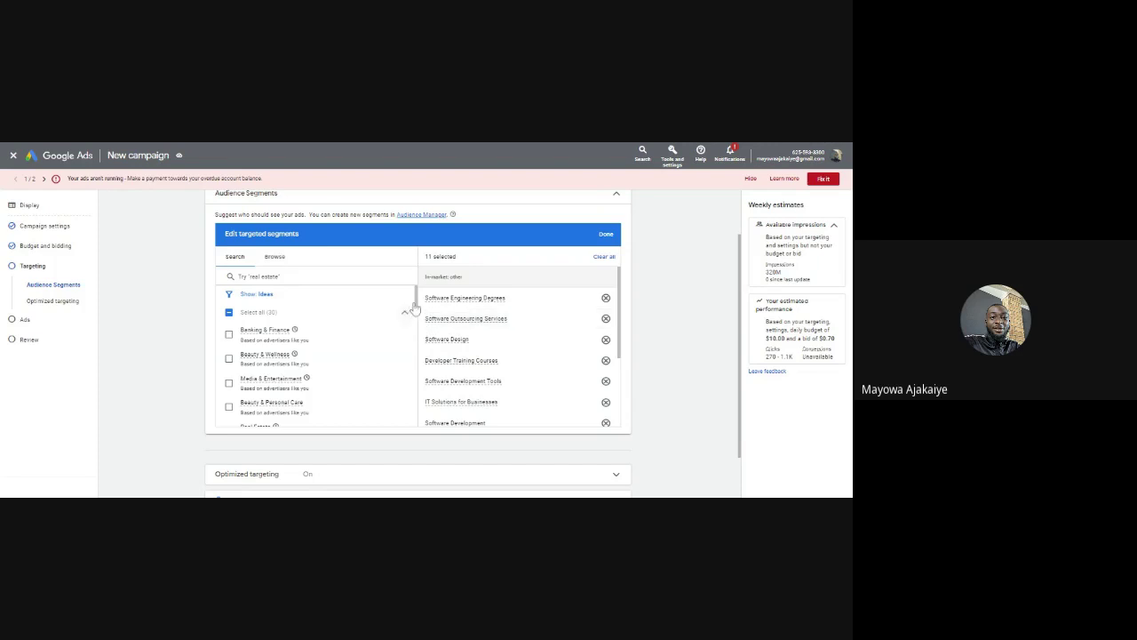
pyautogui.moveTo(413, 308); pyautogui.dragTo(402, 367)
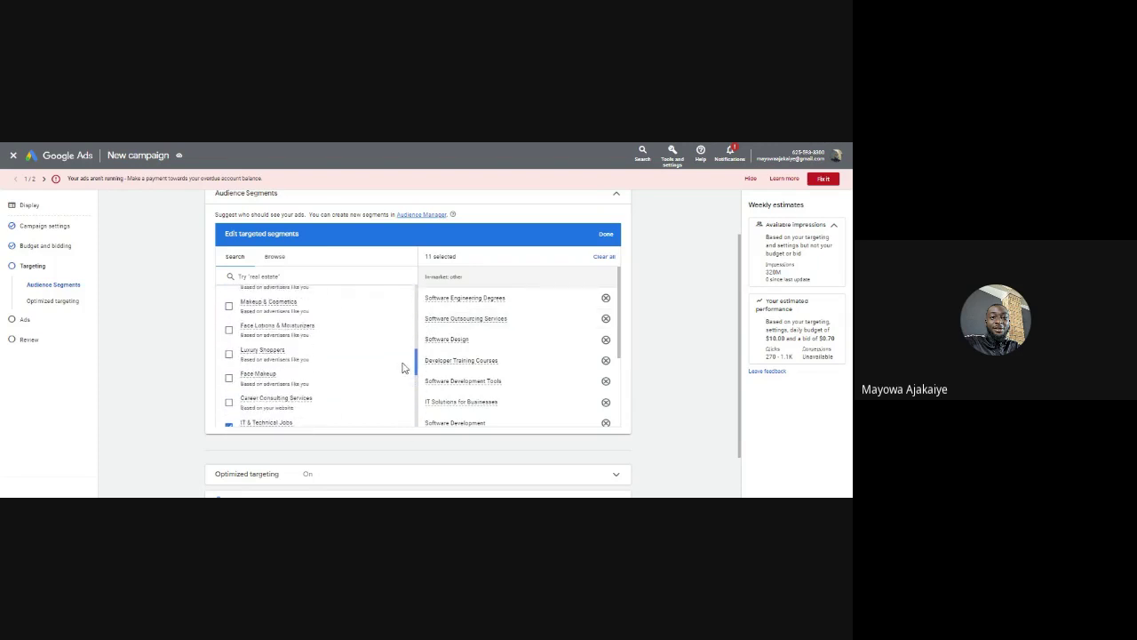
pyautogui.click(228, 404)
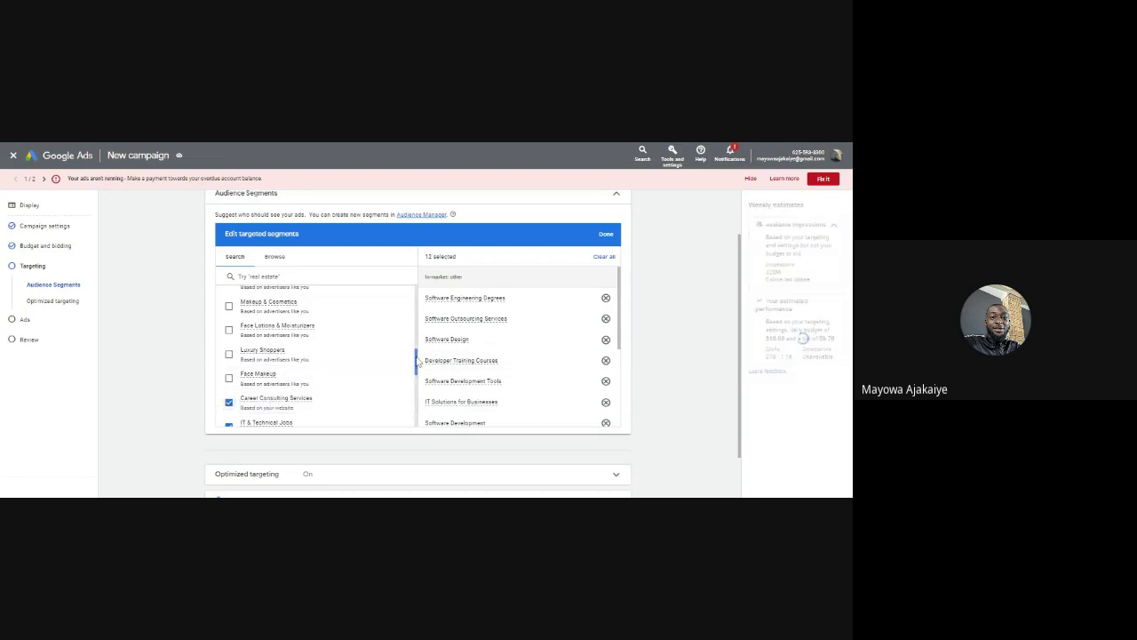
pyautogui.moveTo(418, 362); pyautogui.dragTo(402, 296)
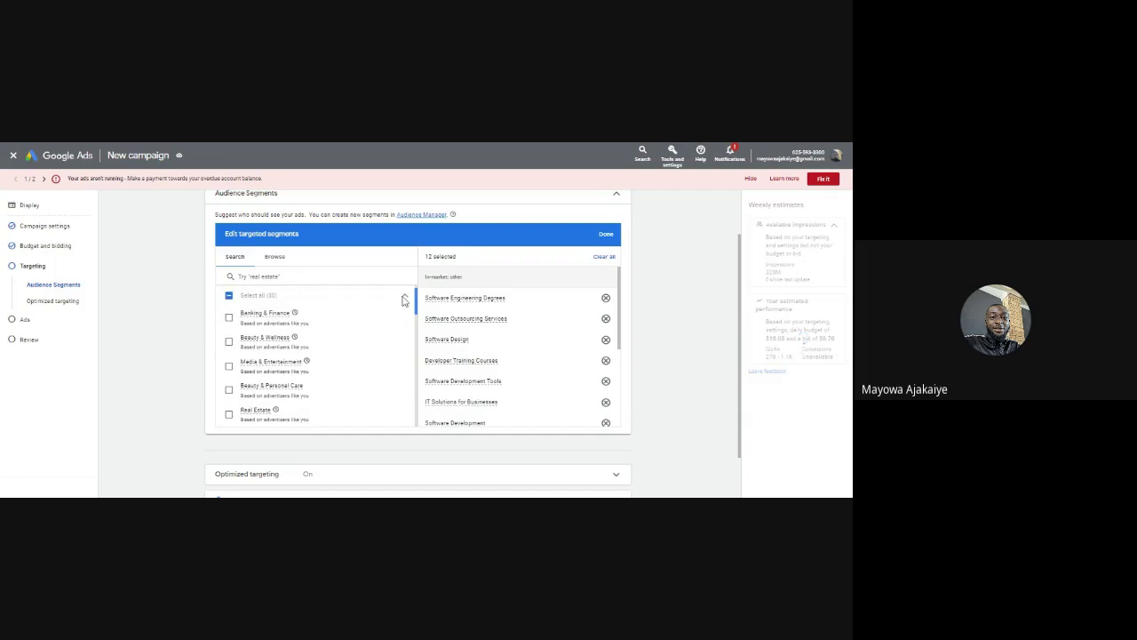
# Browse the detailed demographics segments and examine the parental status options by age of children
pyautogui.click(274, 256)
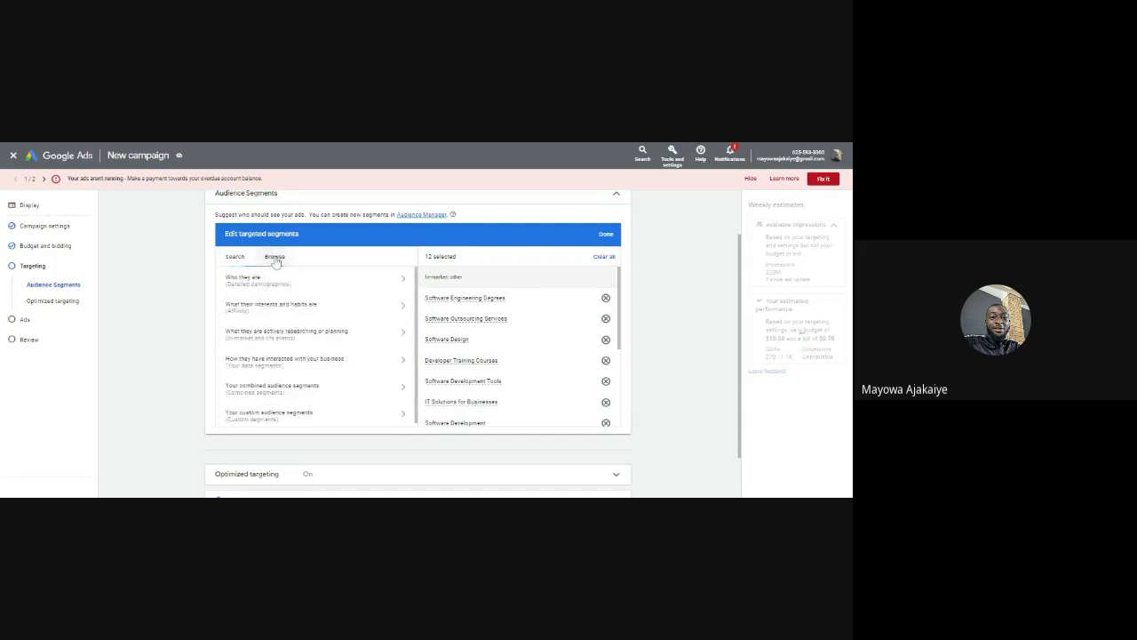
pyautogui.click(312, 286)
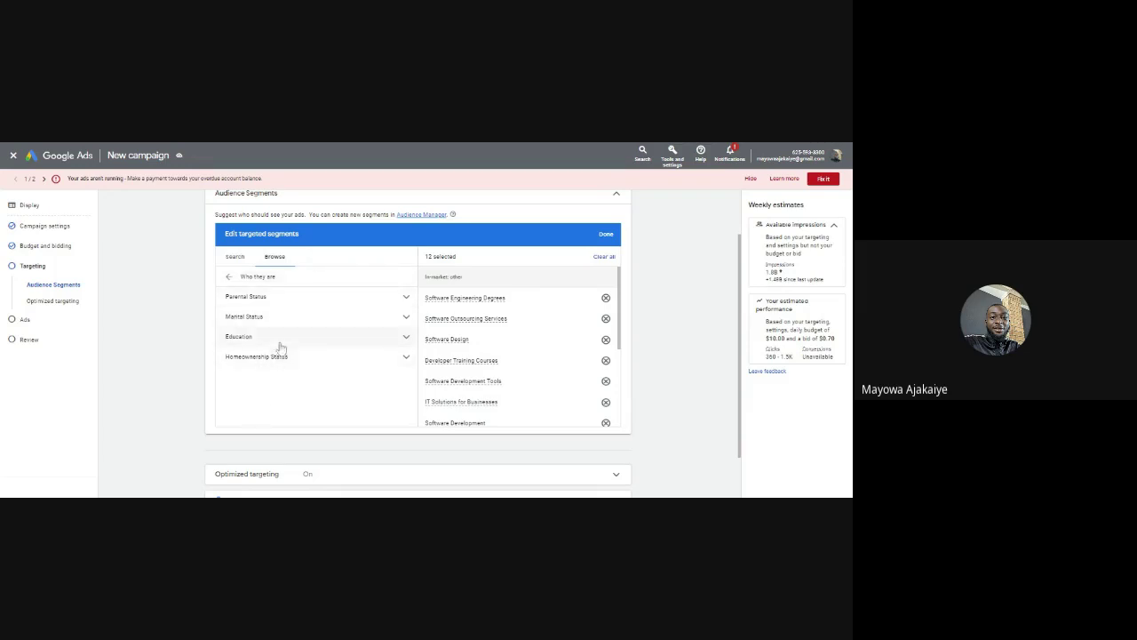
pyautogui.click(307, 299)
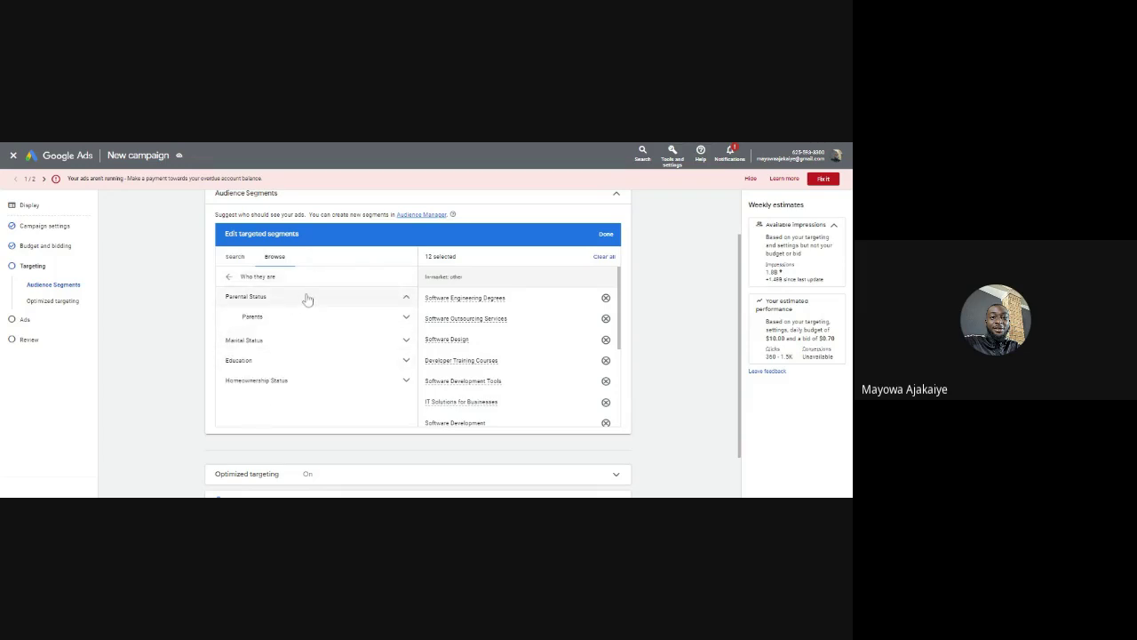
pyautogui.click(320, 319)
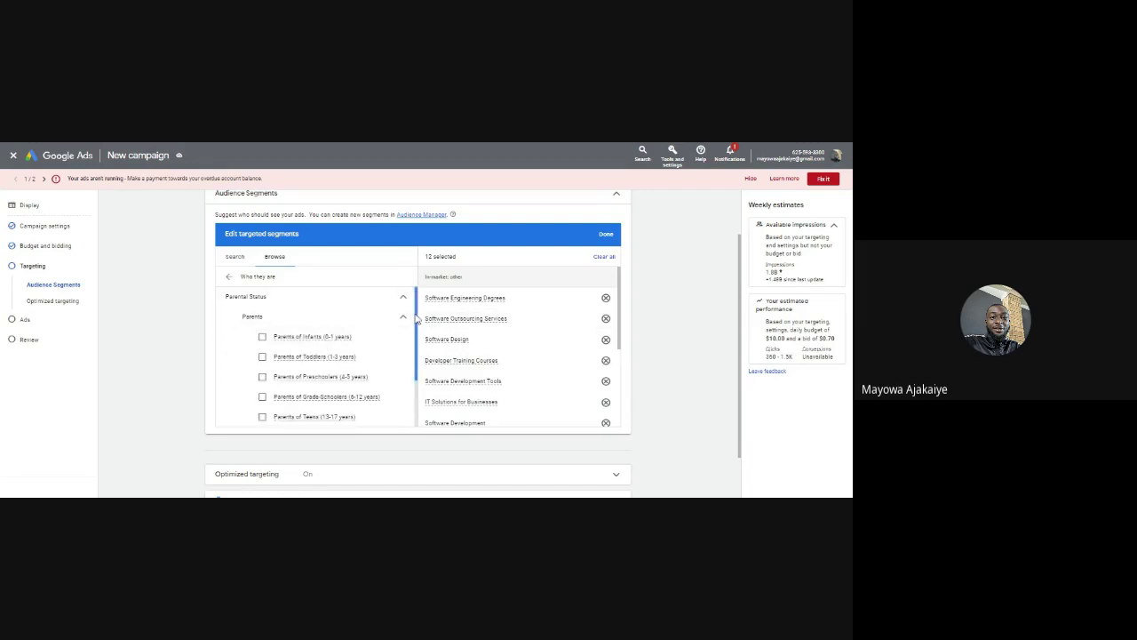
pyautogui.scroll(-1, 416, 320)
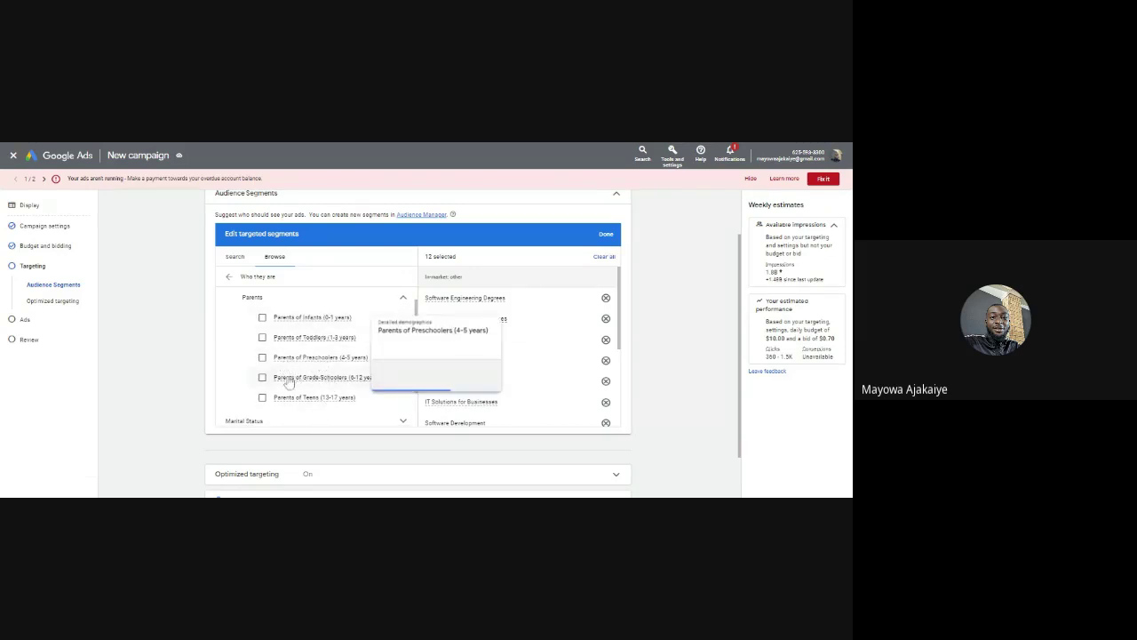
pyautogui.moveTo(330, 380)
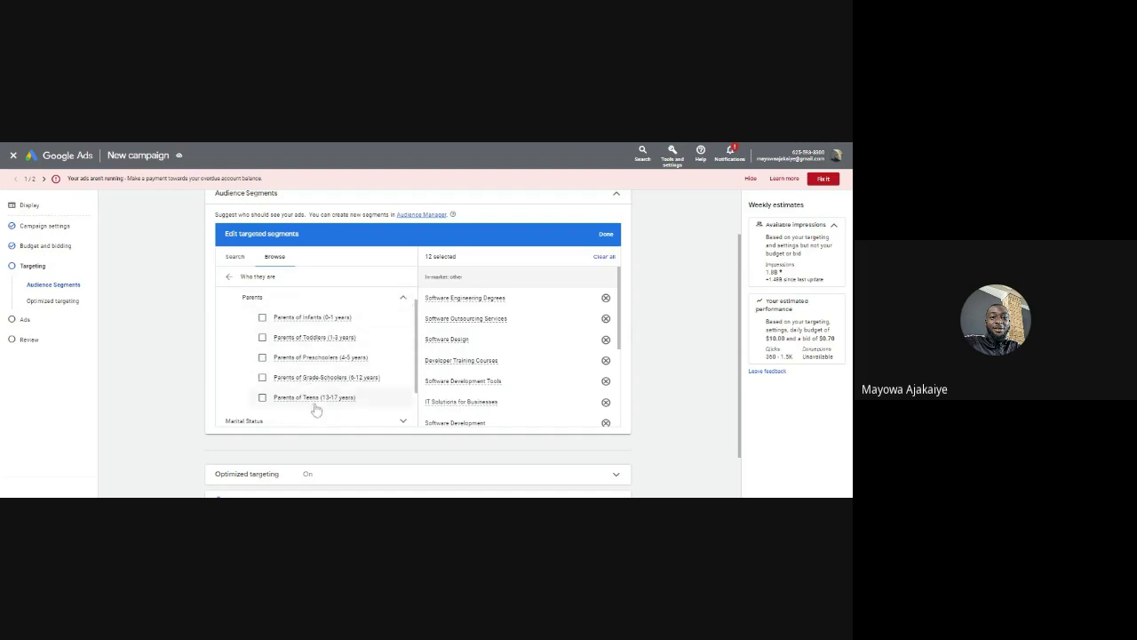
pyautogui.click(403, 303)
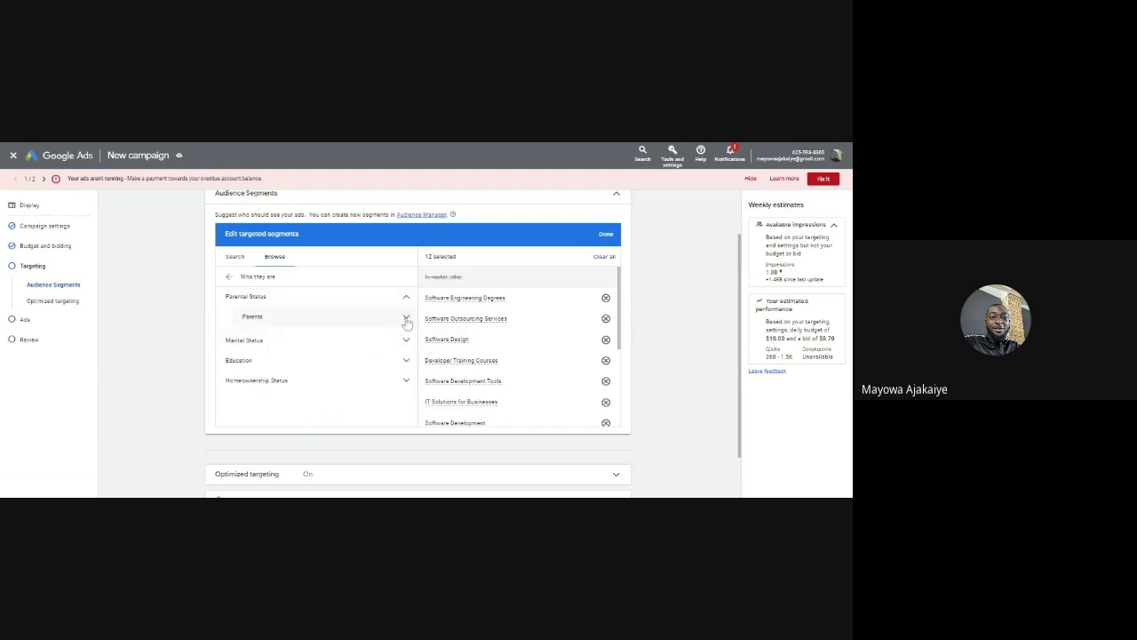
# Examine the marital status and education options in the detailed demographics, and collapse both groups again
pyautogui.click(406, 342)
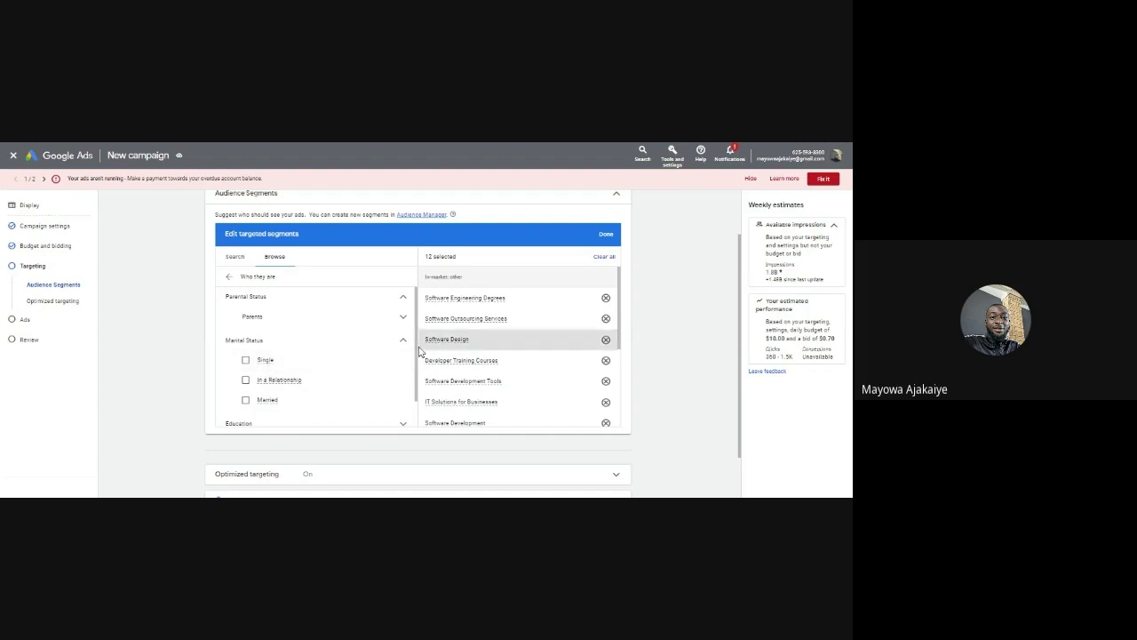
pyautogui.scroll(-1, 418, 346)
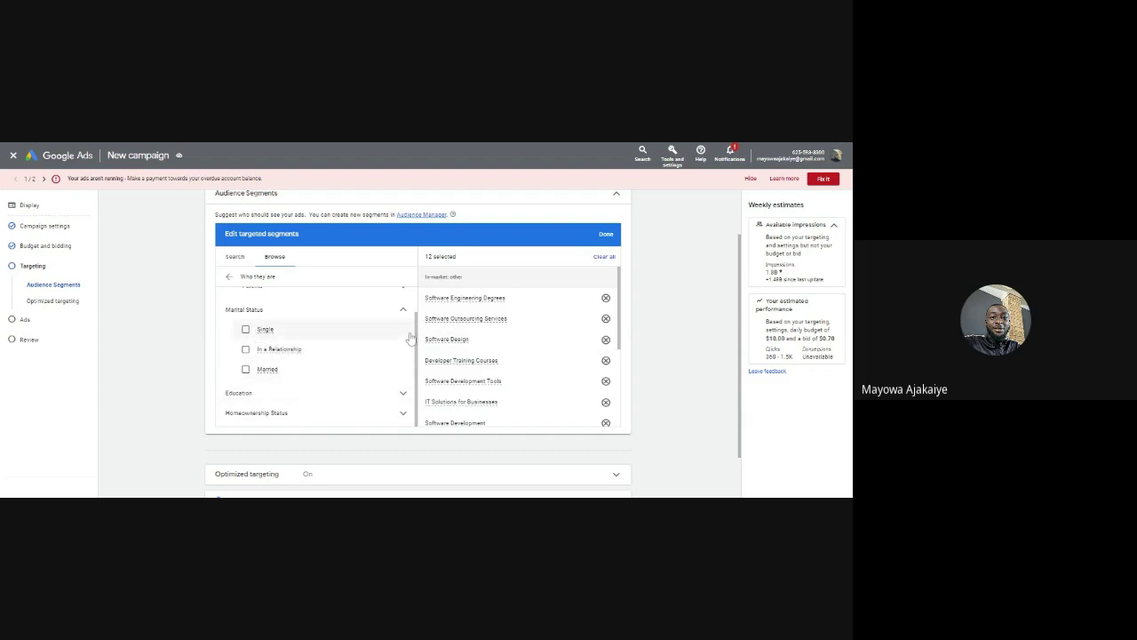
pyautogui.click(397, 401)
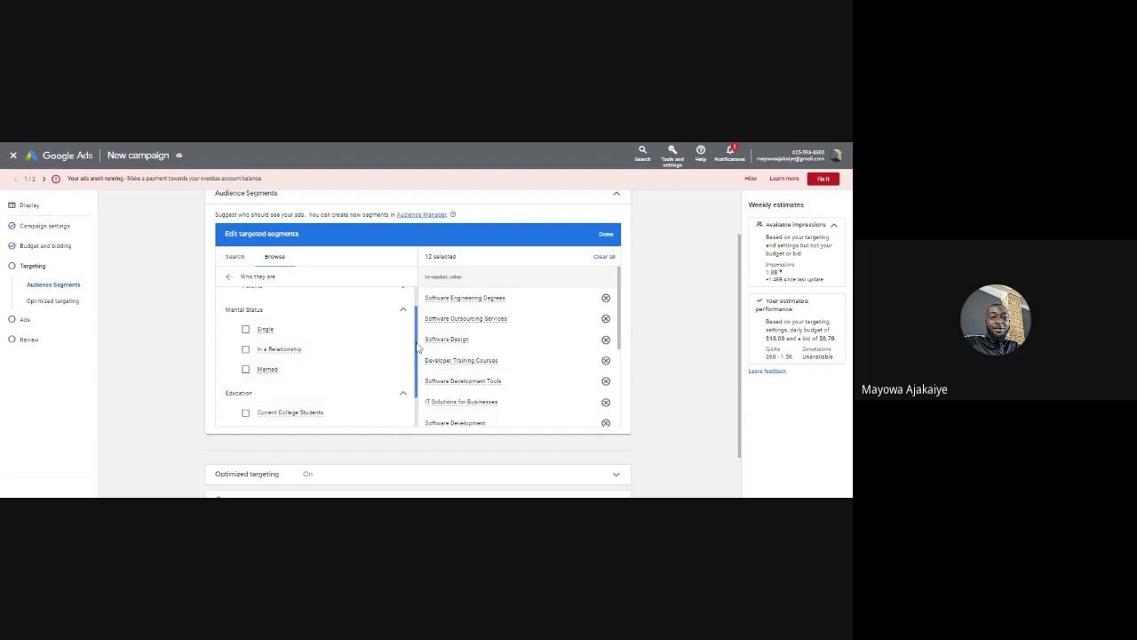
pyautogui.scroll(-2, 417, 382)
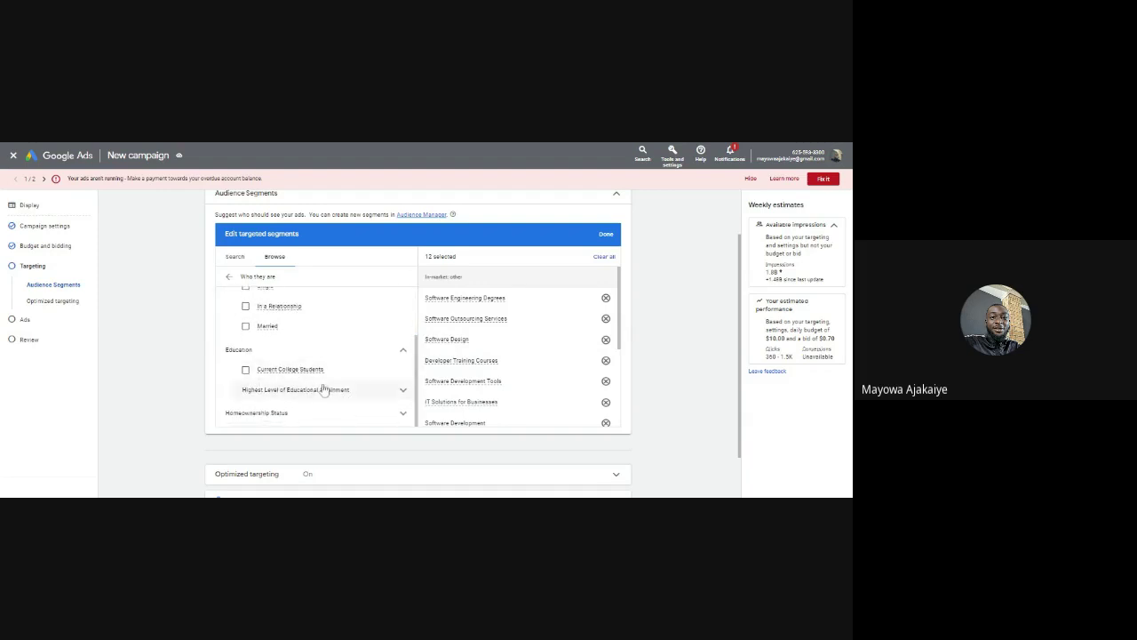
pyautogui.moveTo(271, 373)
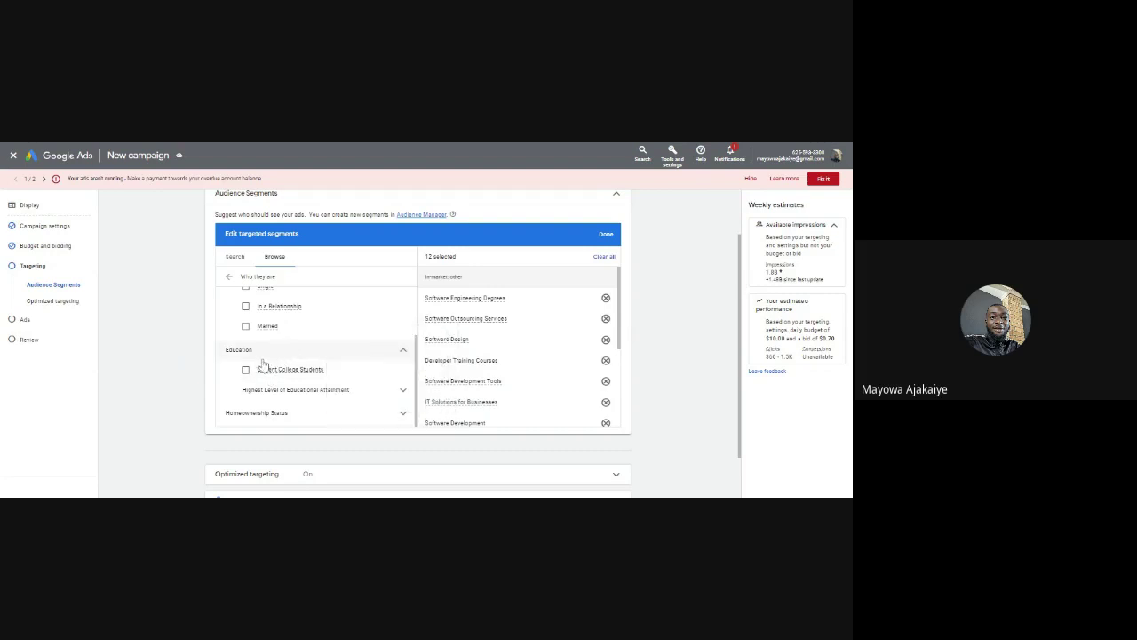
pyautogui.click(405, 352)
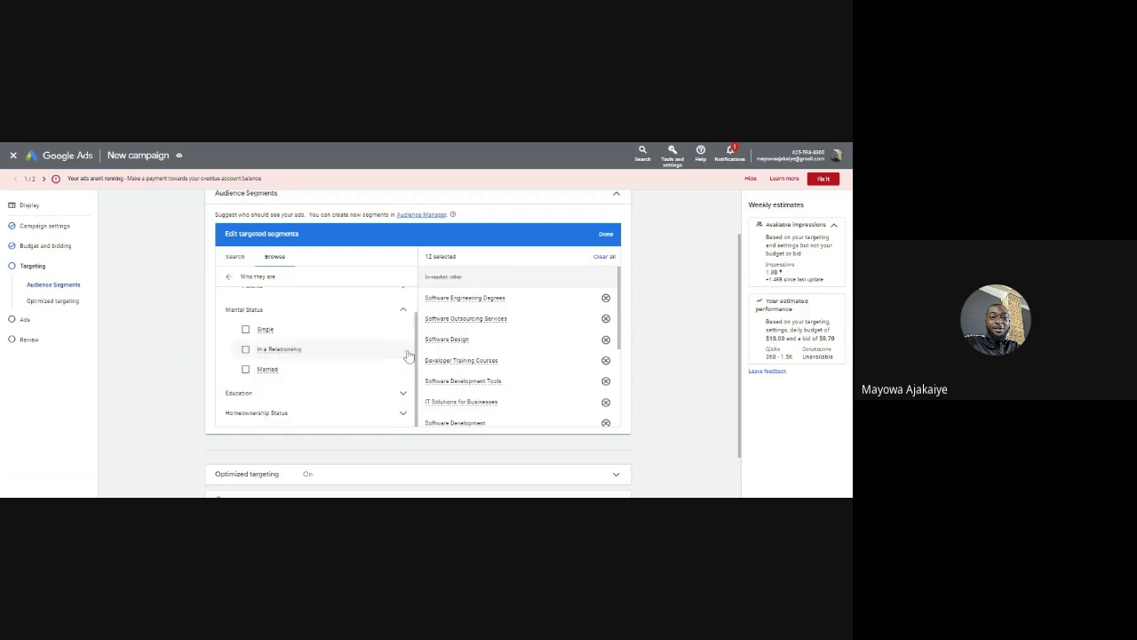
pyautogui.click(402, 316)
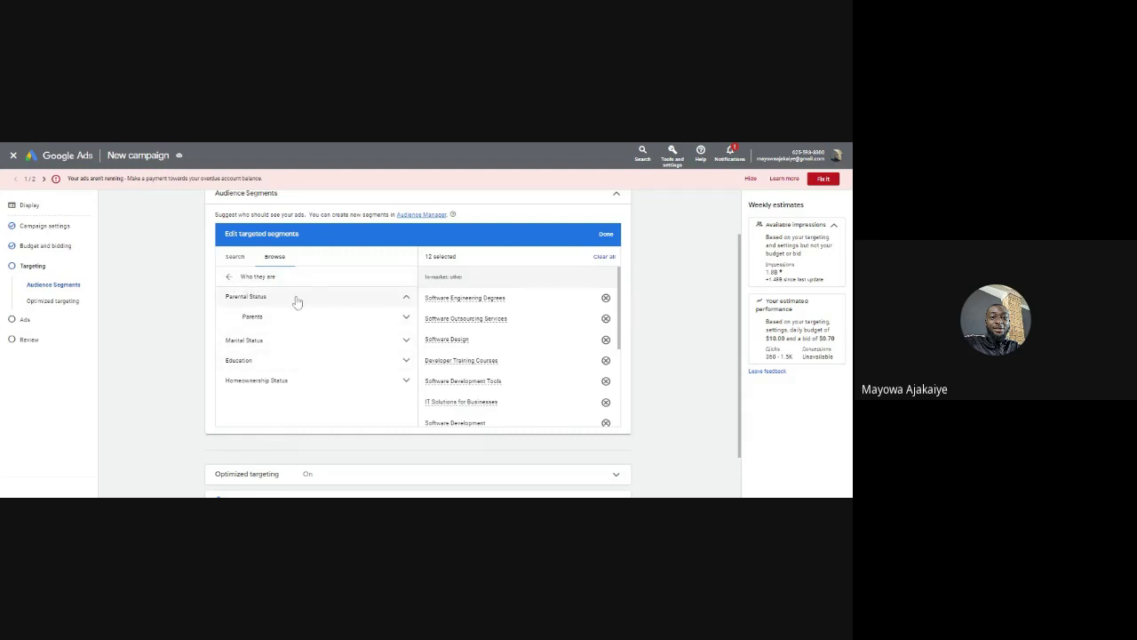
# Review the education options again together with the homeownership status options in the detailed demographics
pyautogui.click(394, 366)
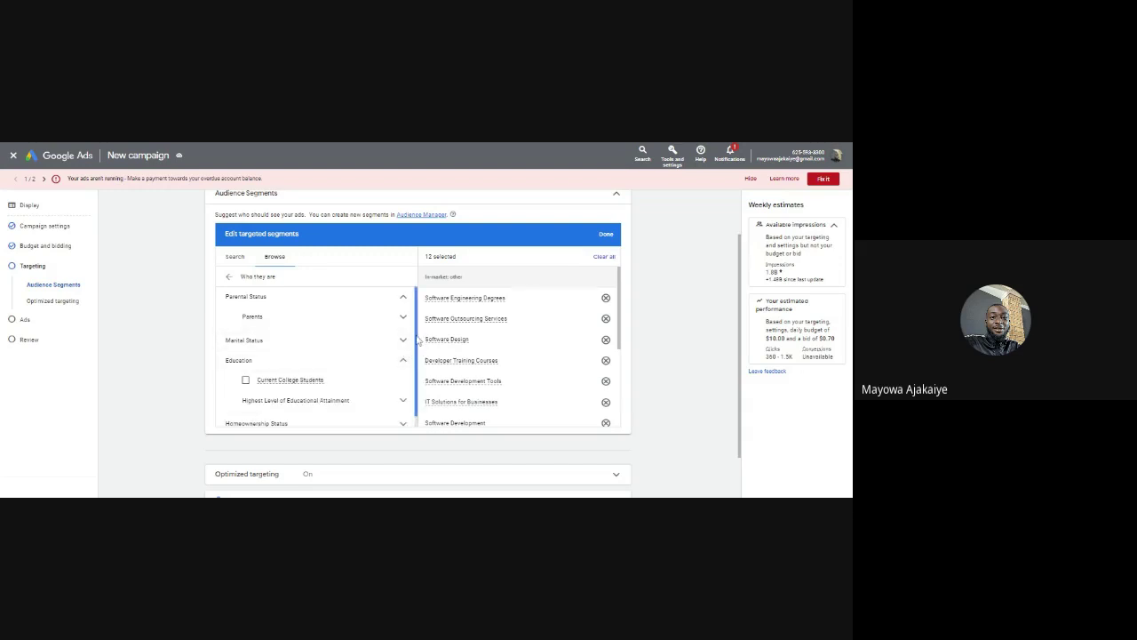
pyautogui.scroll(-1, 416, 359)
pyautogui.click(402, 412)
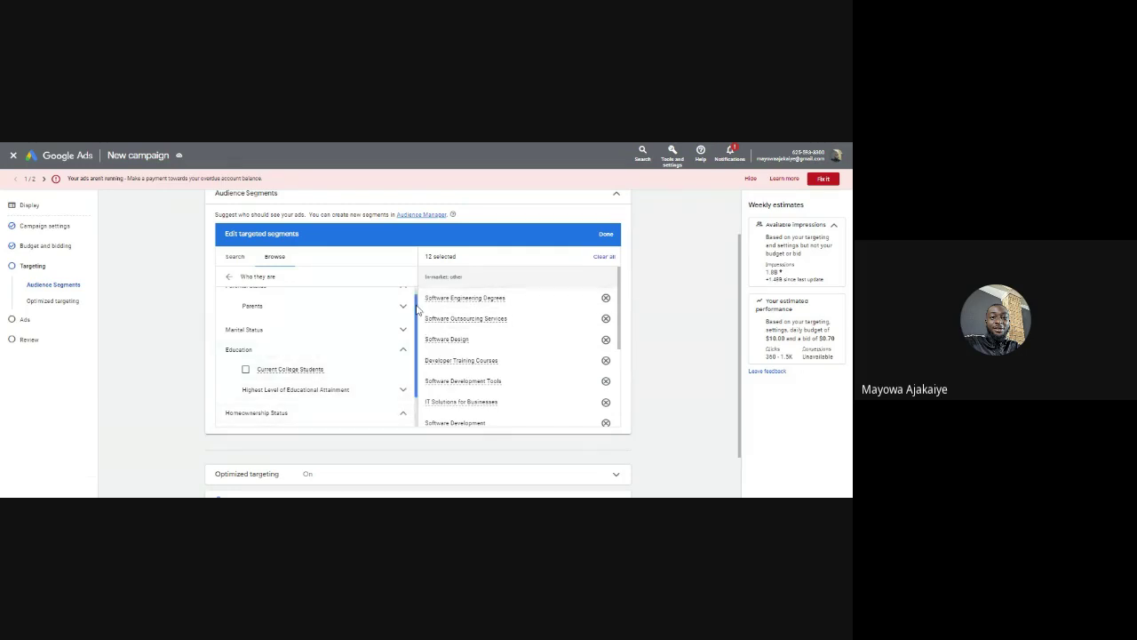
pyautogui.scroll(-1, 417, 309)
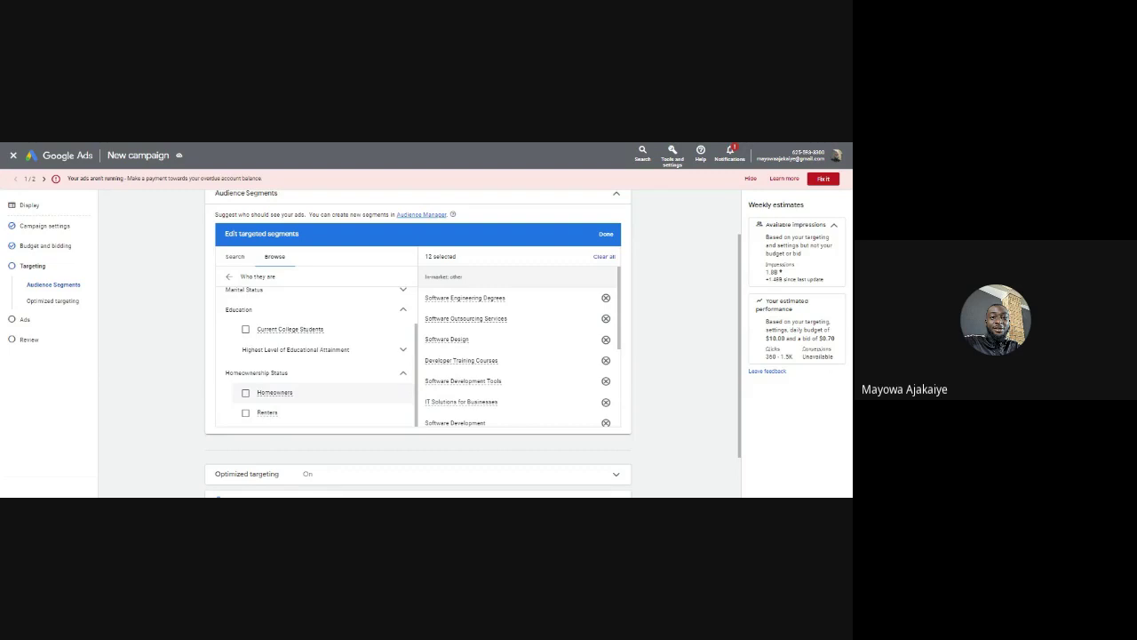
pyautogui.scroll(1, 404, 411)
pyautogui.scroll(-1, 404, 411)
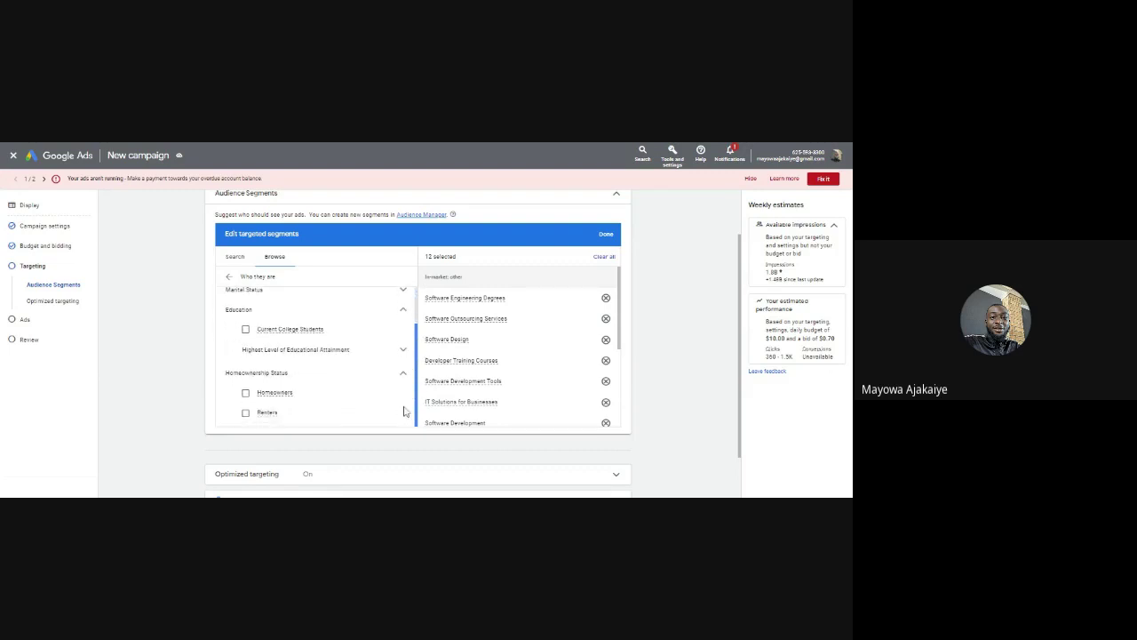
# Examine the Technology and Technophiles options in the affinity segments, and return to the list of segment categories
pyautogui.click(229, 277)
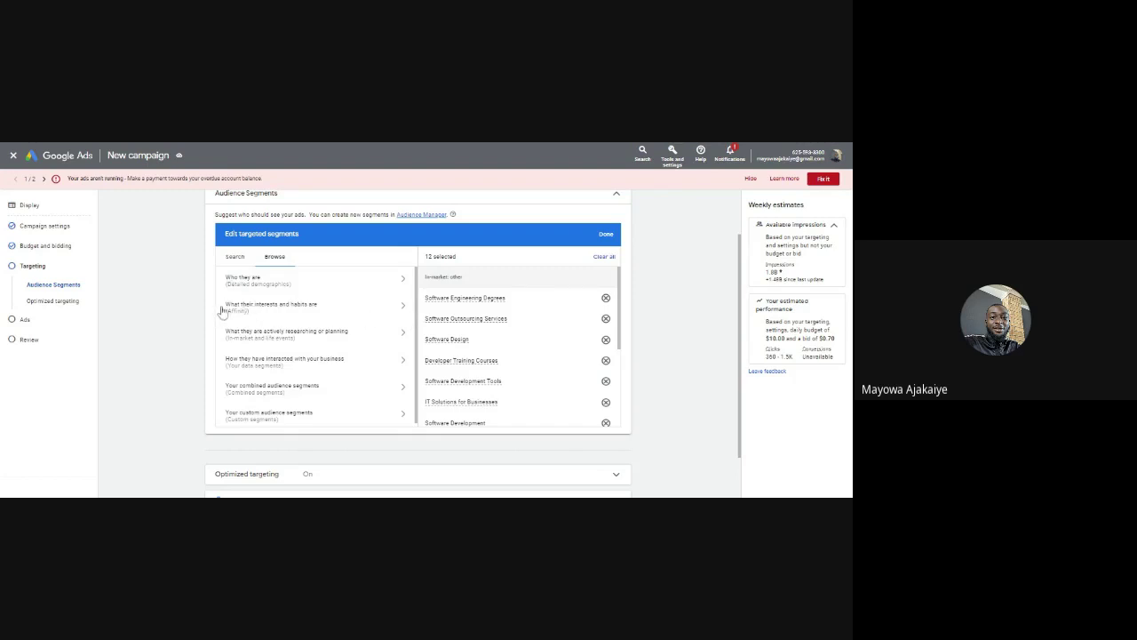
pyautogui.click(325, 307)
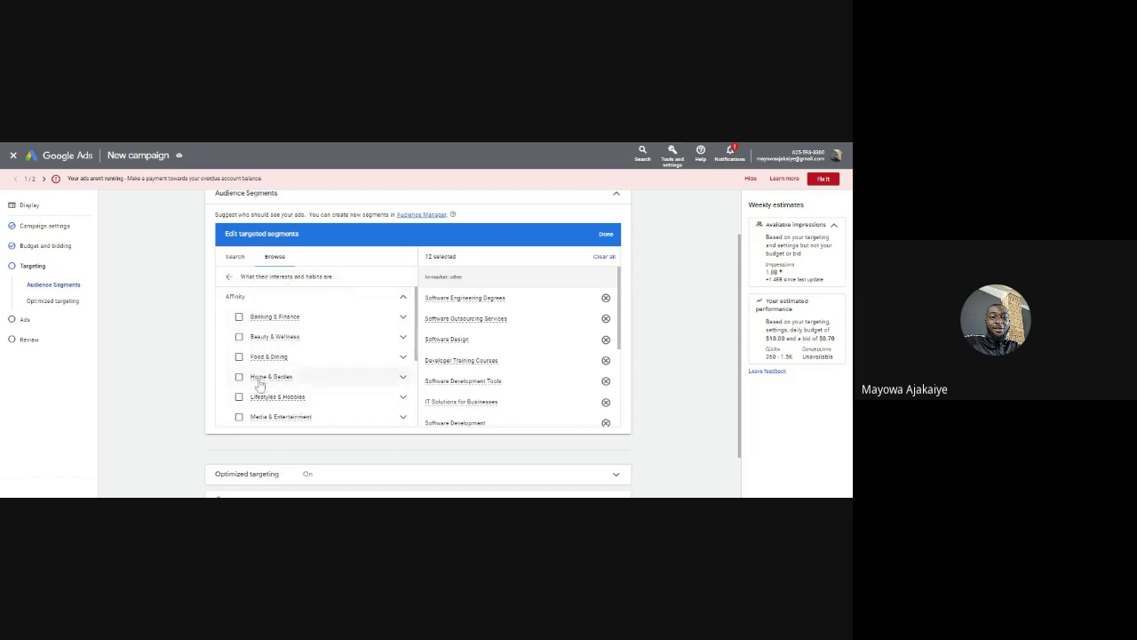
pyautogui.moveTo(413, 307); pyautogui.dragTo(411, 373)
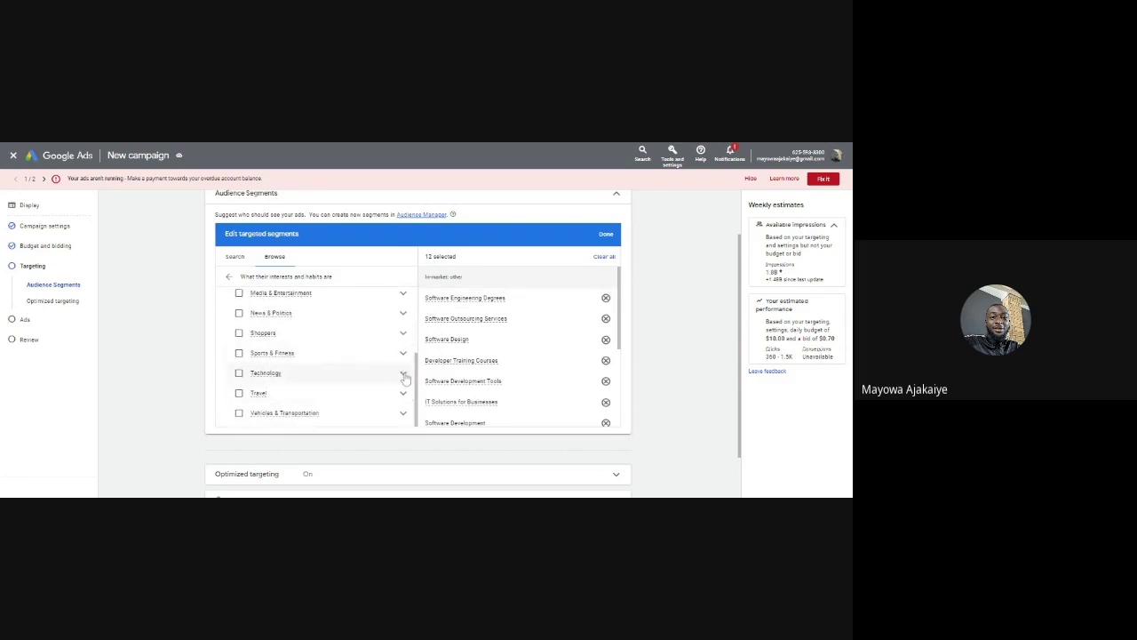
pyautogui.click(404, 374)
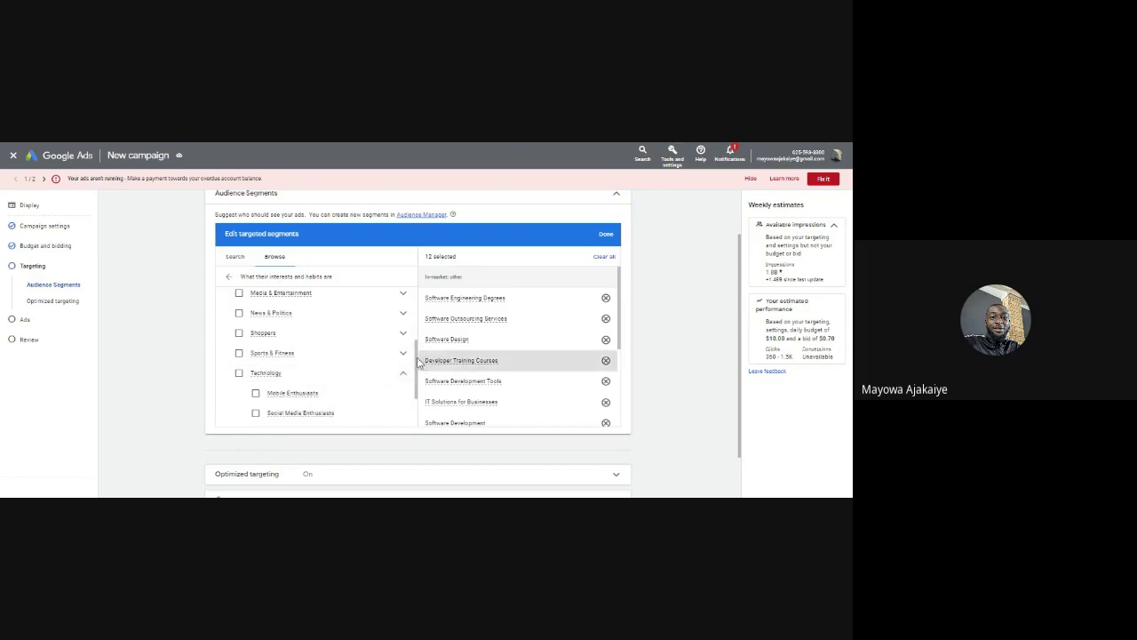
pyautogui.moveTo(417, 361); pyautogui.dragTo(417, 391)
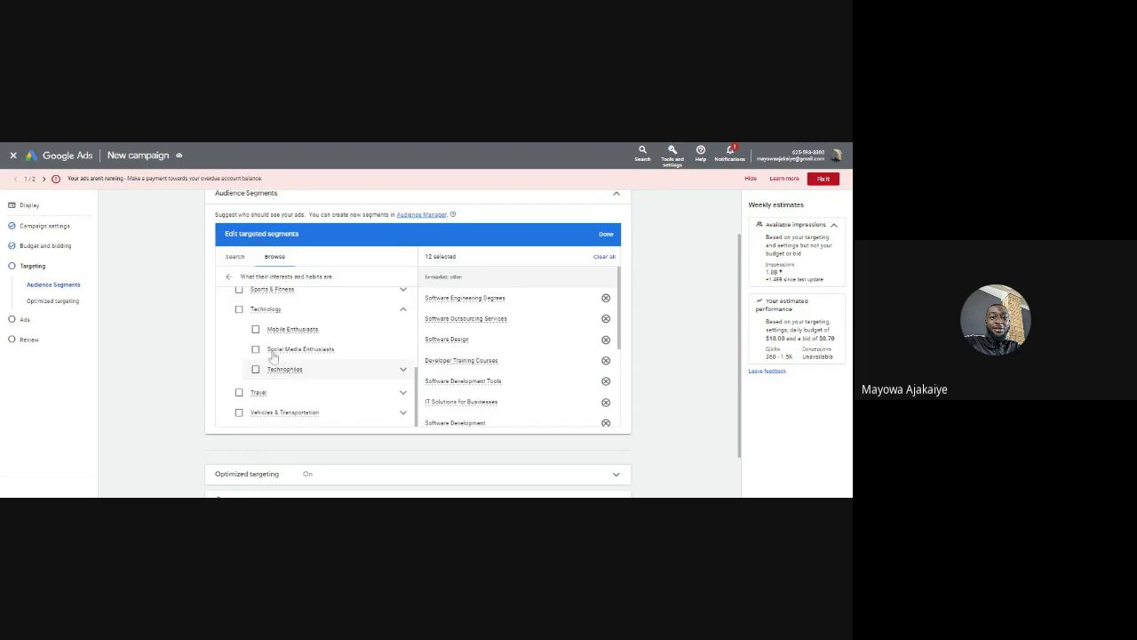
pyautogui.click(404, 370)
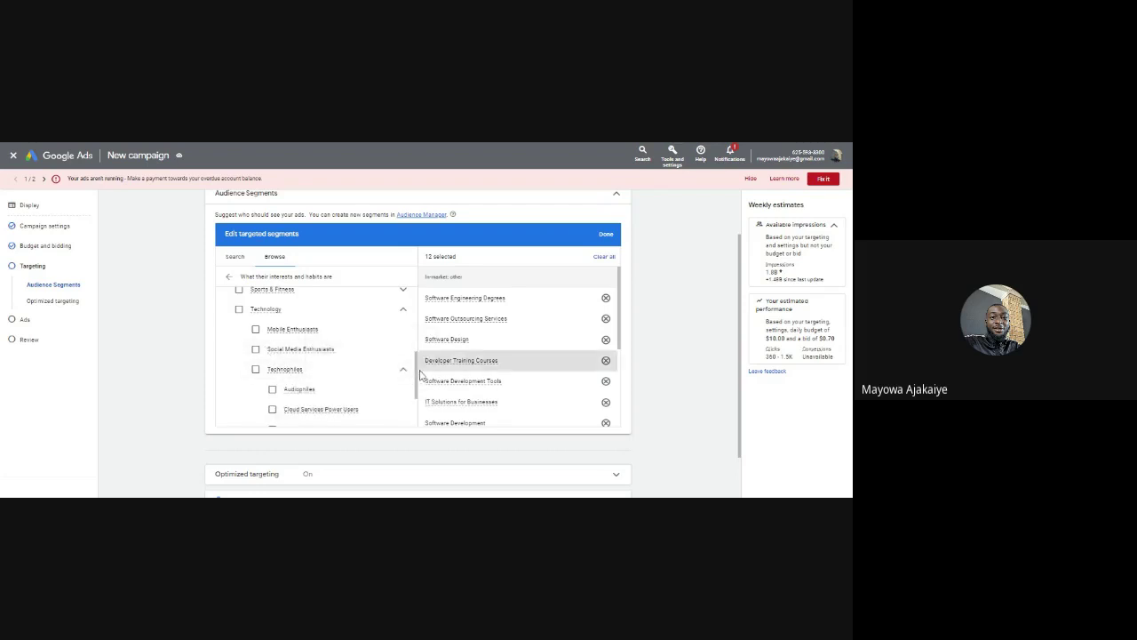
pyautogui.scroll(-2, 417, 373)
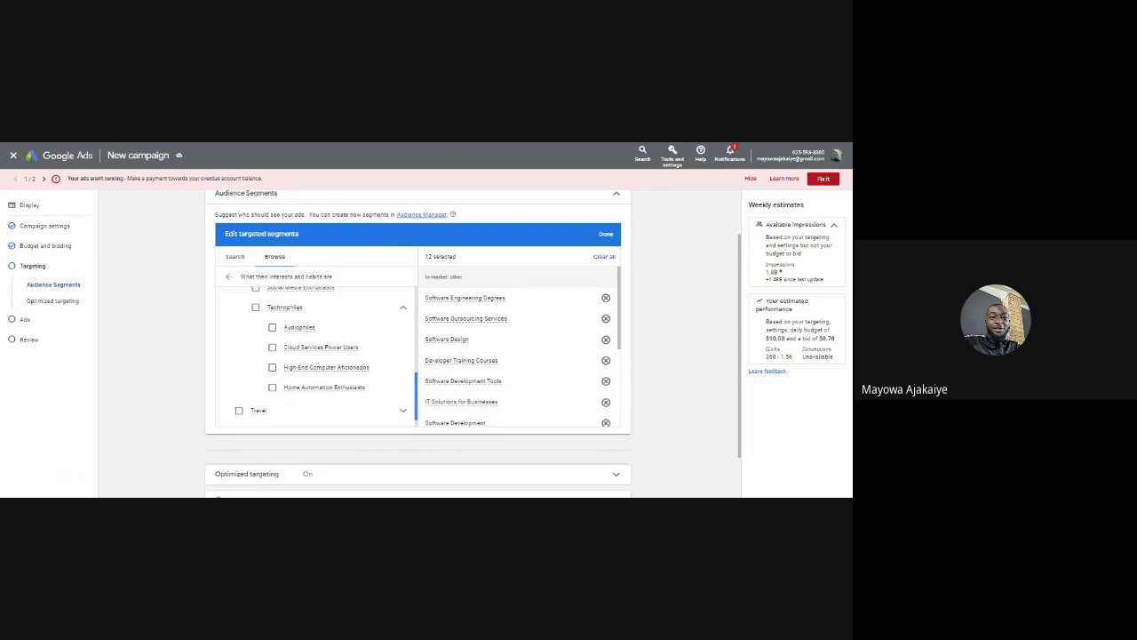
pyautogui.scroll(-1, 416, 393)
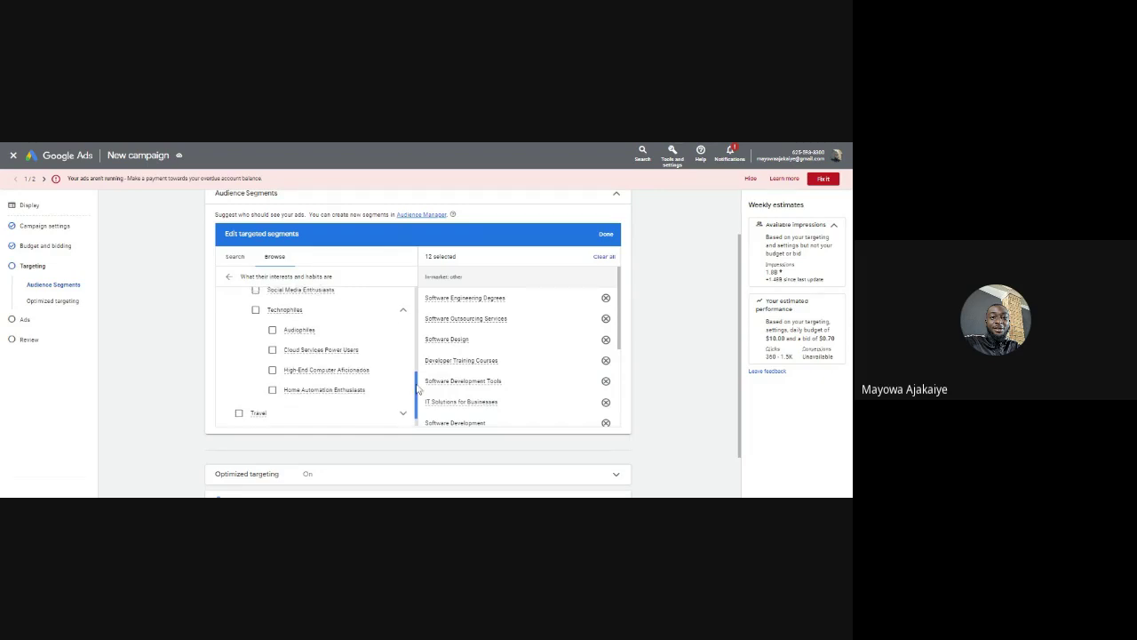
pyautogui.scroll(3, 413, 393)
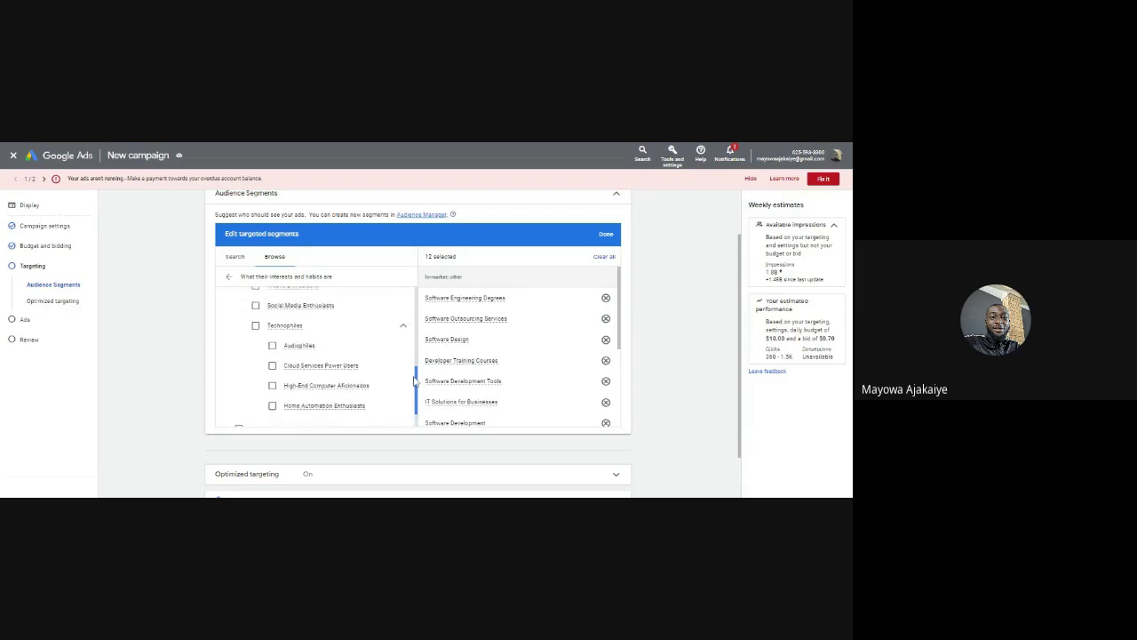
pyautogui.scroll(-2, 413, 393)
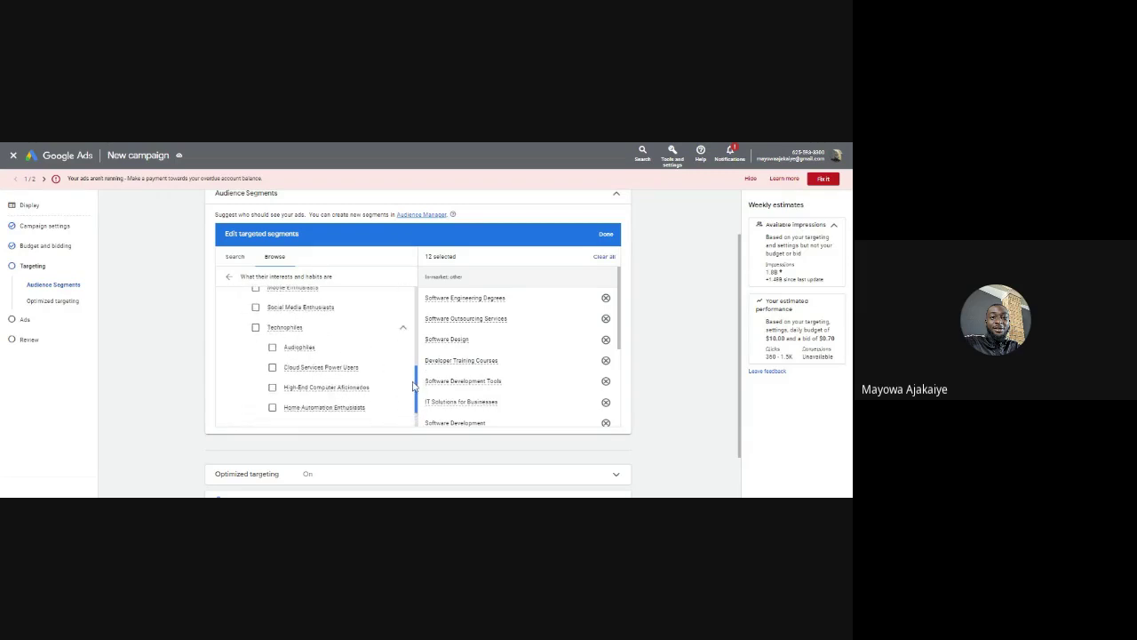
pyautogui.click(229, 277)
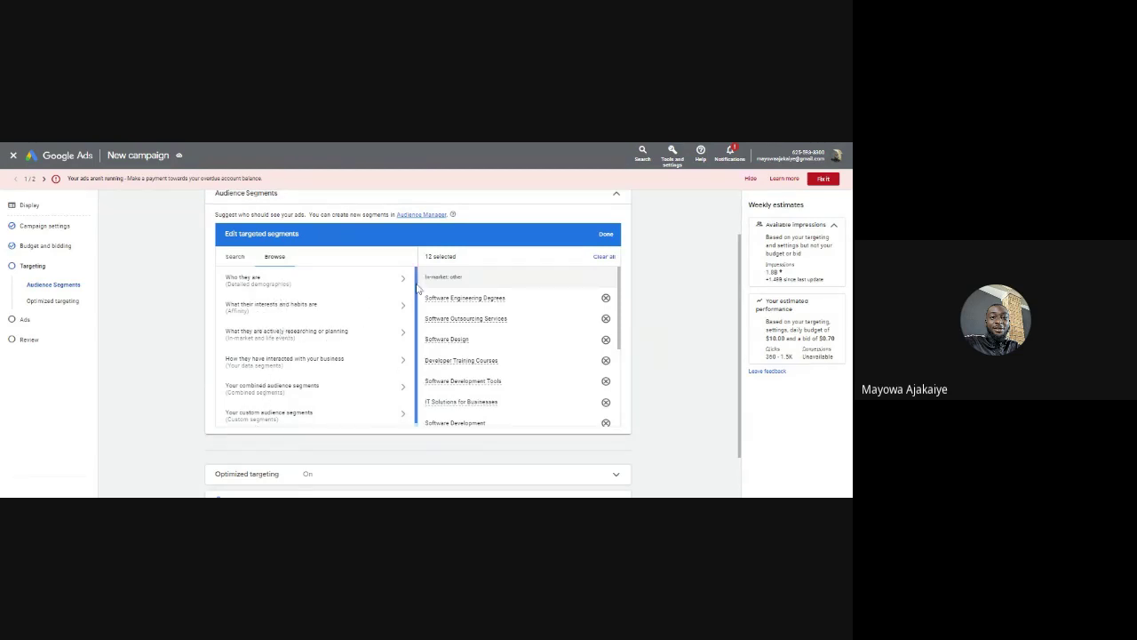
pyautogui.scroll(-1, 413, 311)
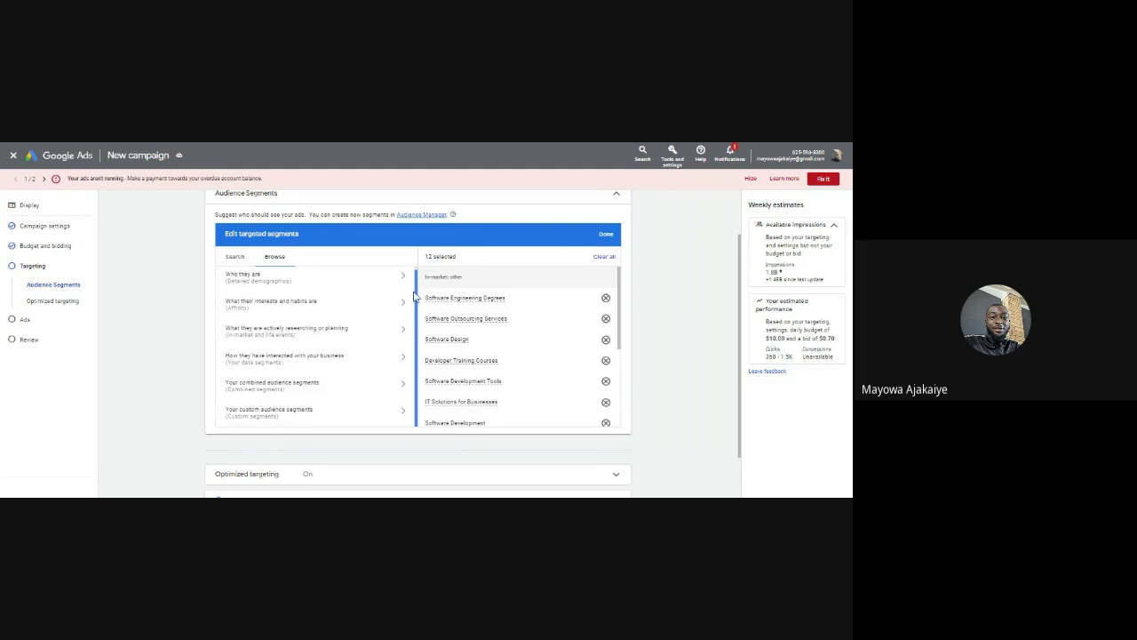
pyautogui.scroll(1, 413, 296)
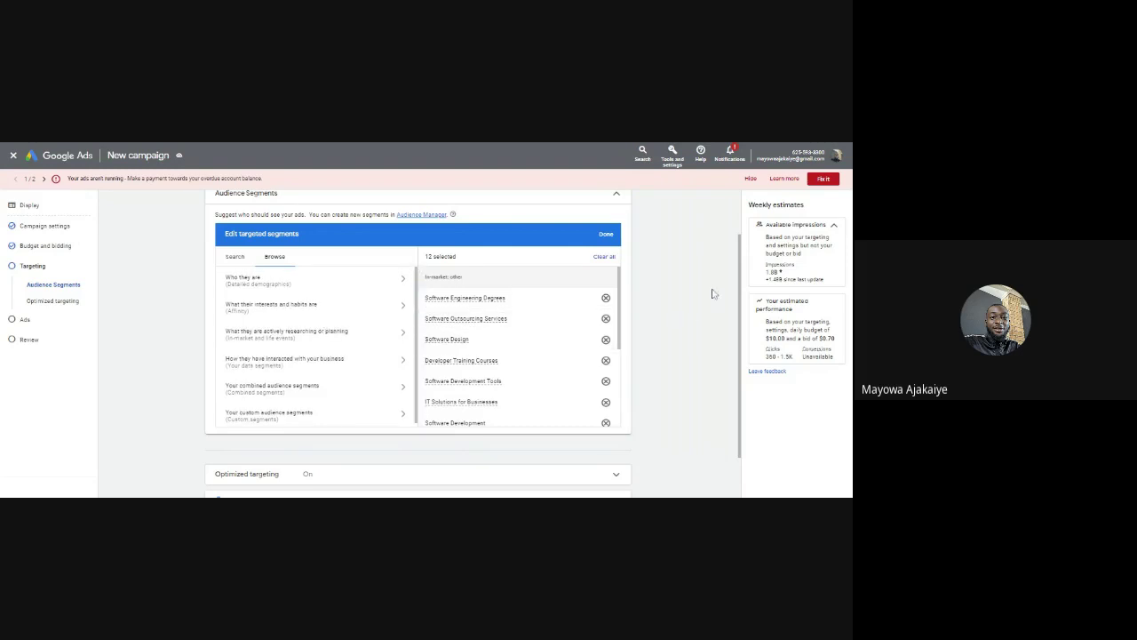
# Add demographics targeting to the campaign and review its gender, age, parental status and household income options
pyautogui.moveTo(742, 260); pyautogui.dragTo(734, 368)
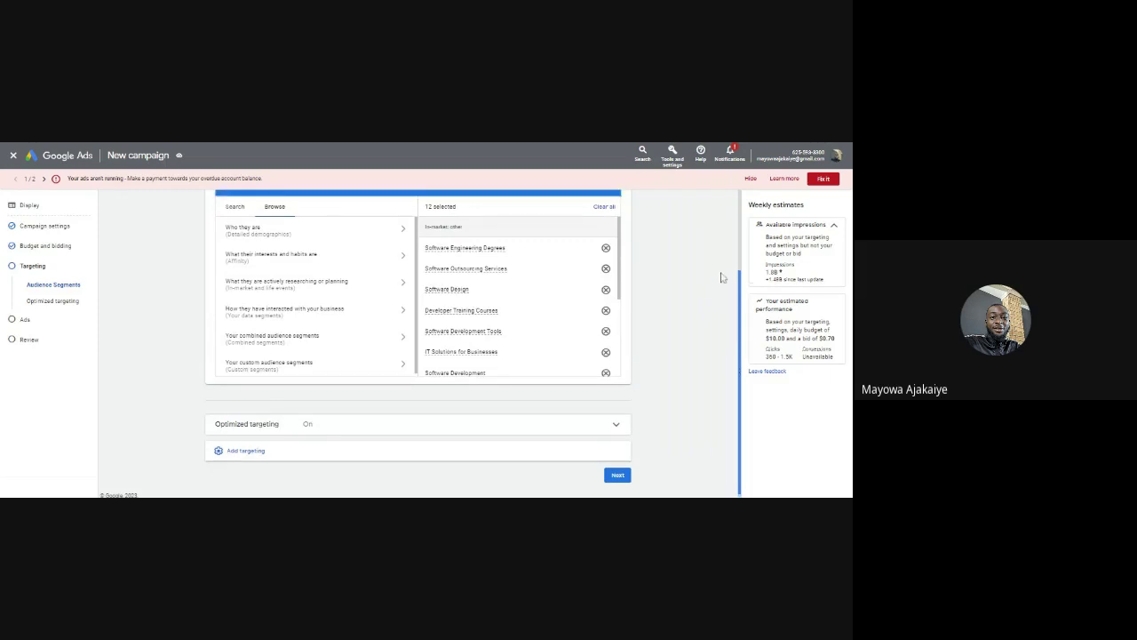
pyautogui.scroll(1, 721, 274)
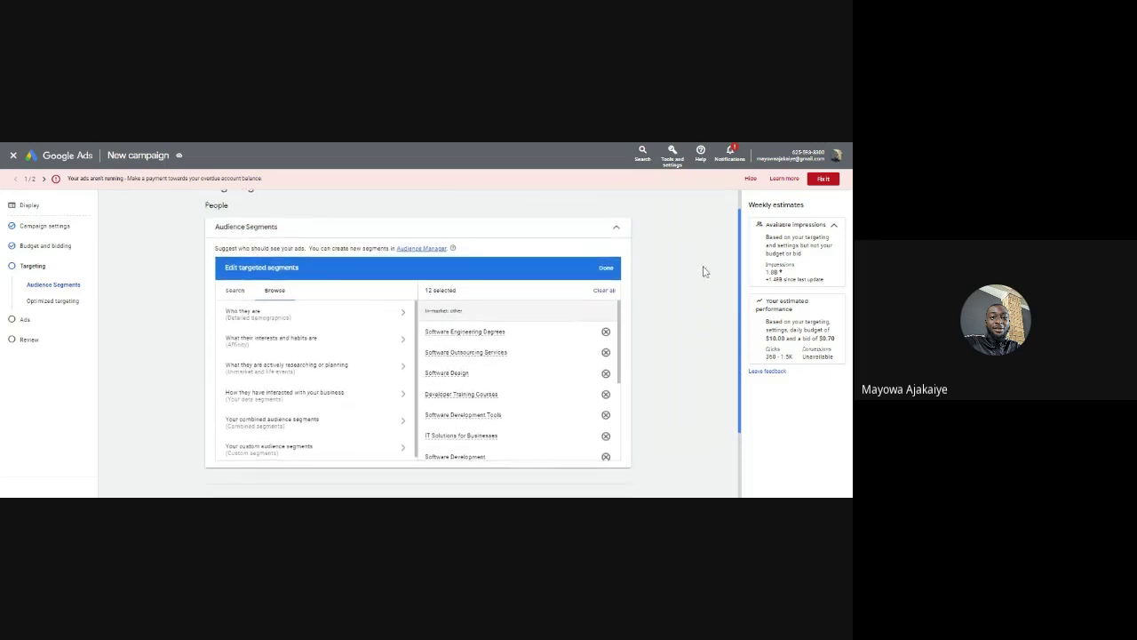
pyautogui.scroll(-1, 703, 302)
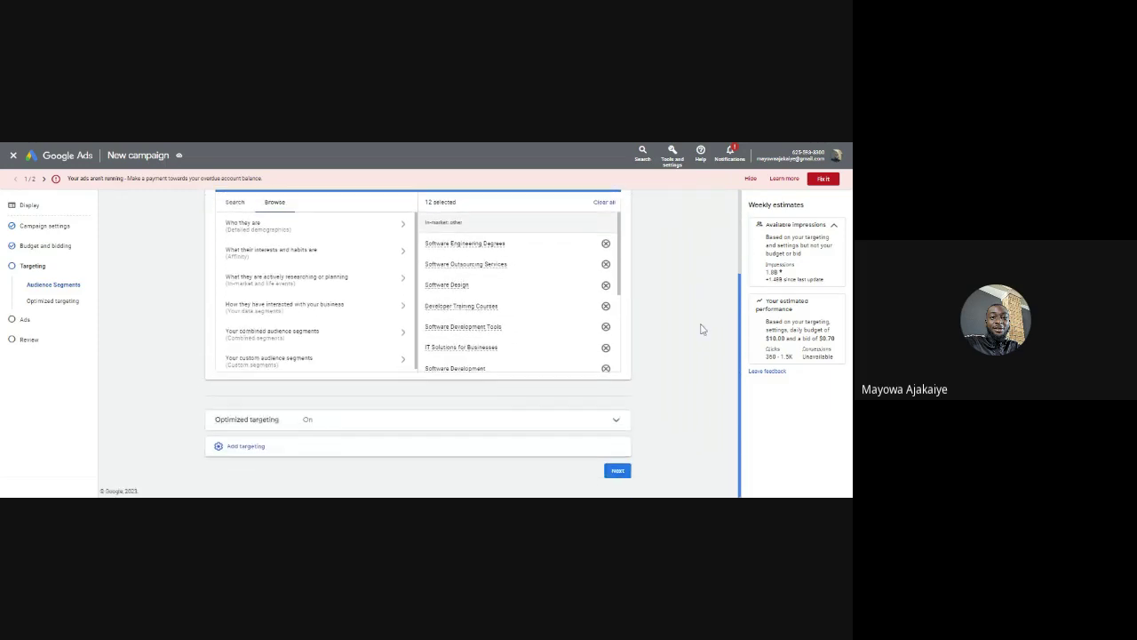
pyautogui.click(245, 447)
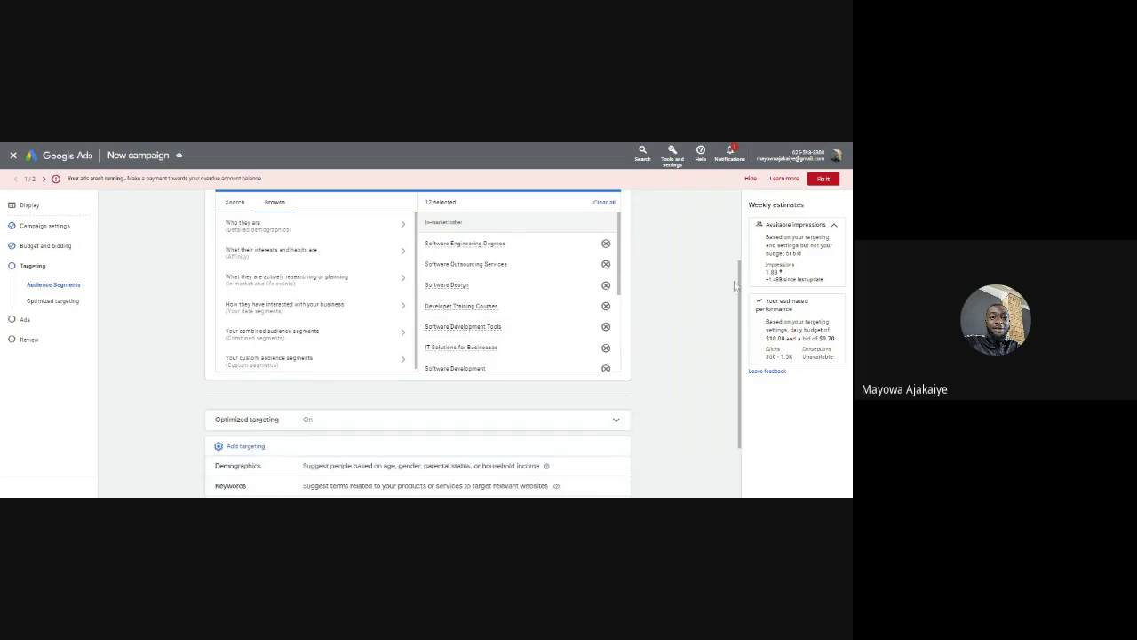
pyautogui.moveTo(741, 284); pyautogui.dragTo(737, 347)
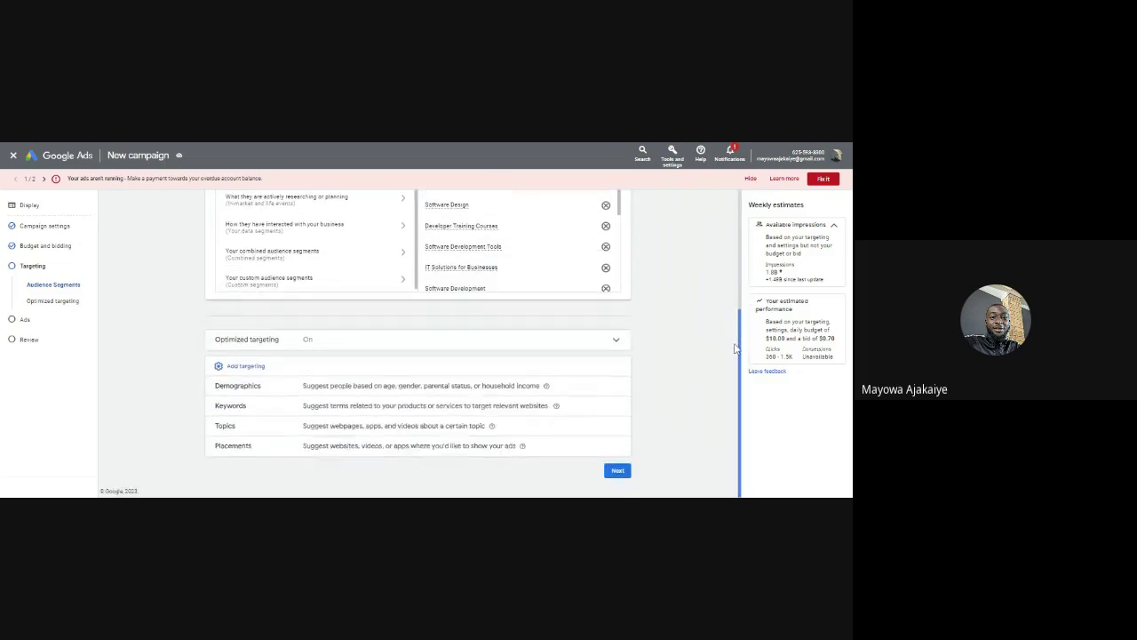
pyautogui.click(617, 387)
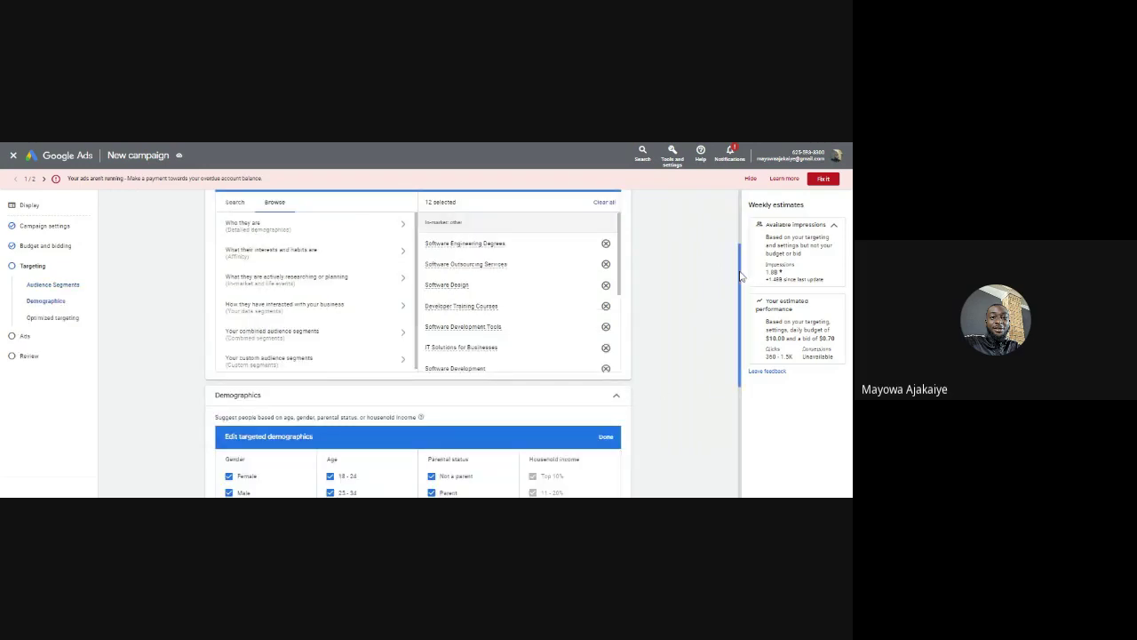
pyautogui.moveTo(740, 281); pyautogui.dragTo(740, 347)
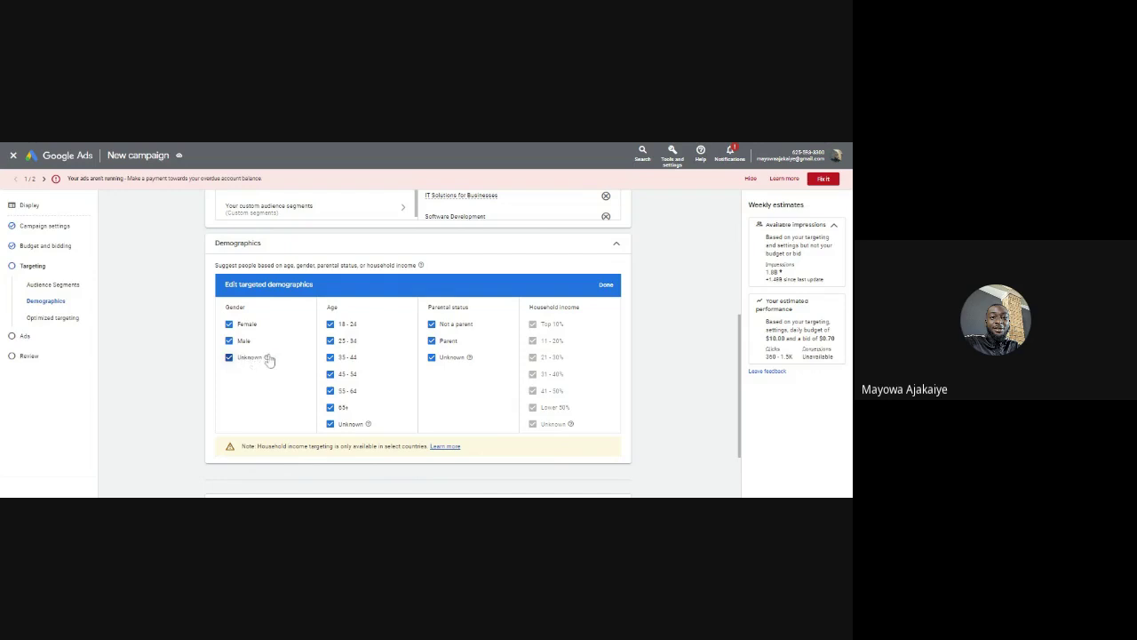
pyautogui.moveTo(273, 361)
pyautogui.moveTo(742, 342); pyautogui.dragTo(736, 412)
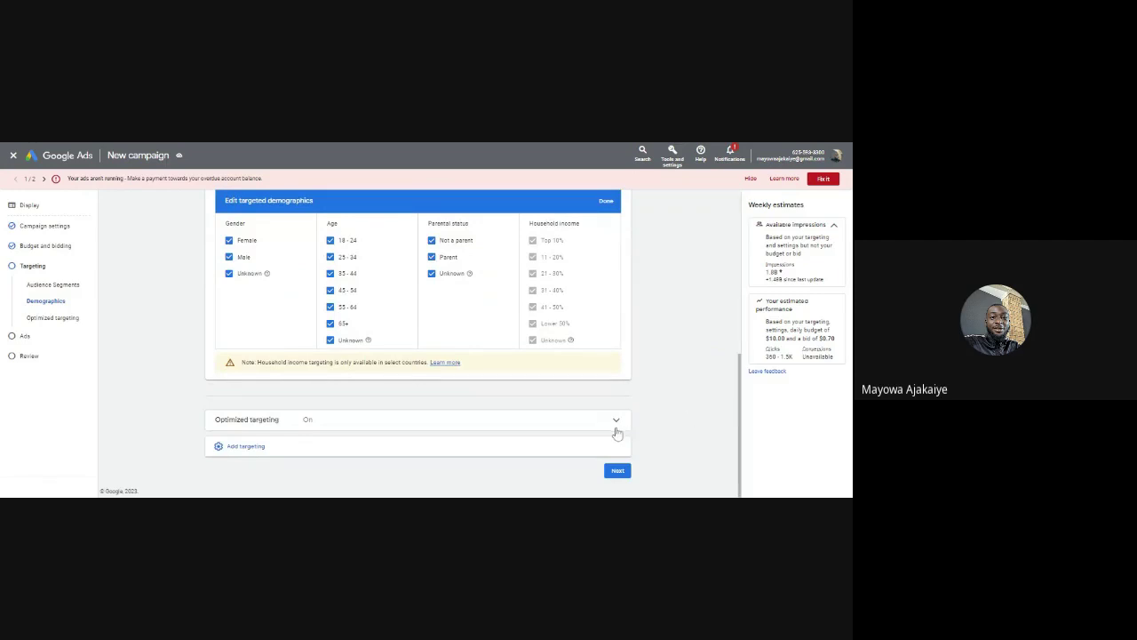
# Add keyword targeting to the campaign and bring up its empty keyword list with the suggested ideas
pyautogui.click(417, 454)
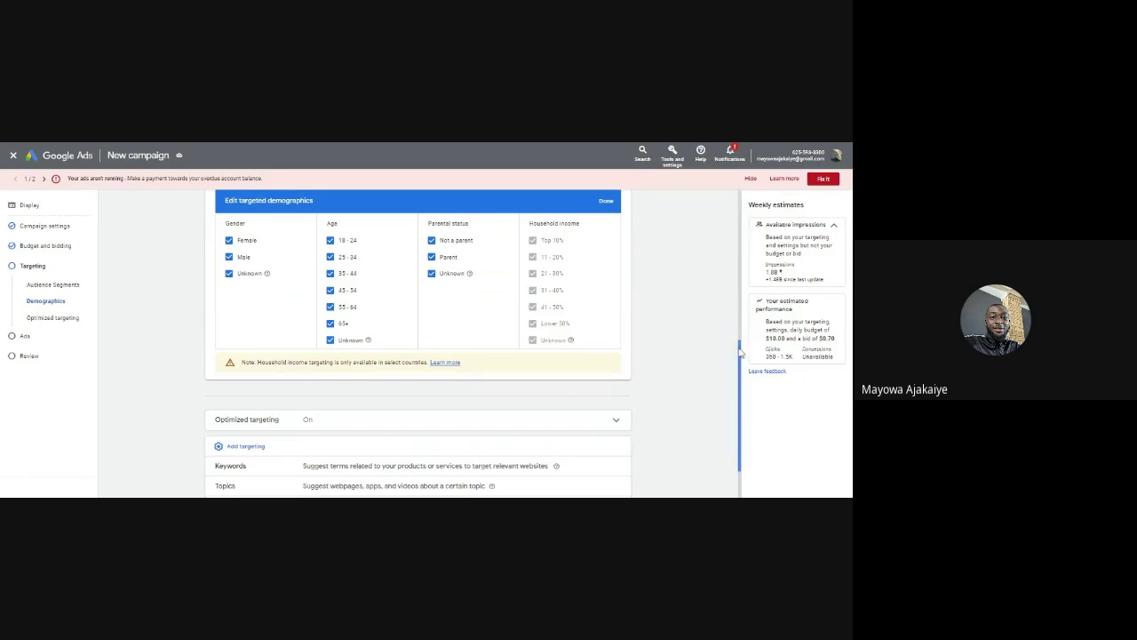
pyautogui.moveTo(740, 353); pyautogui.dragTo(730, 414)
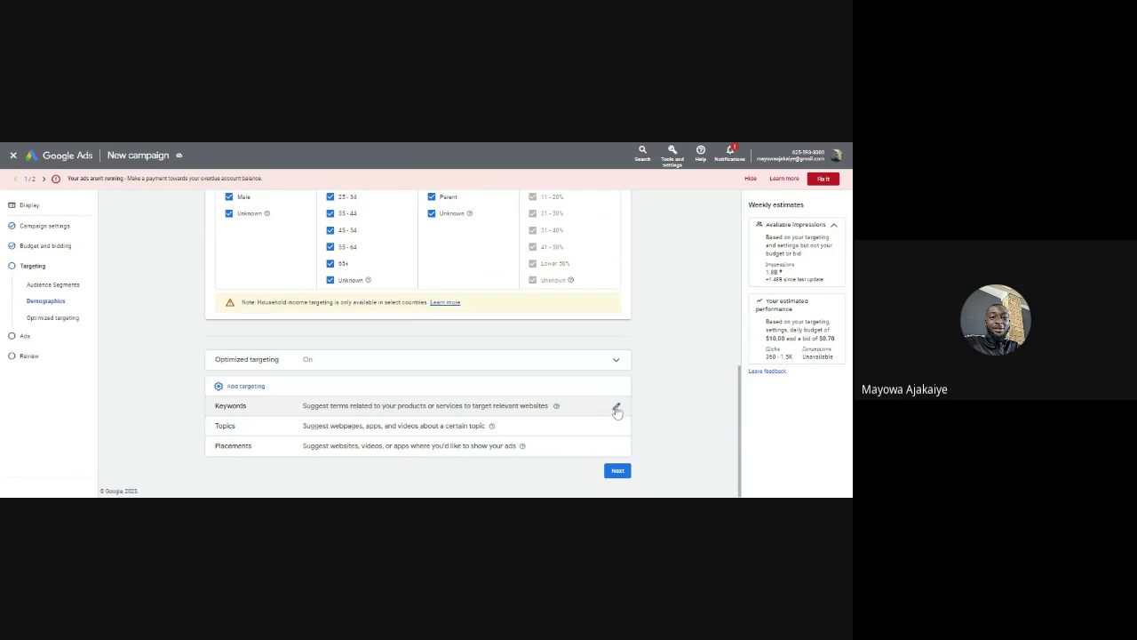
pyautogui.click(618, 408)
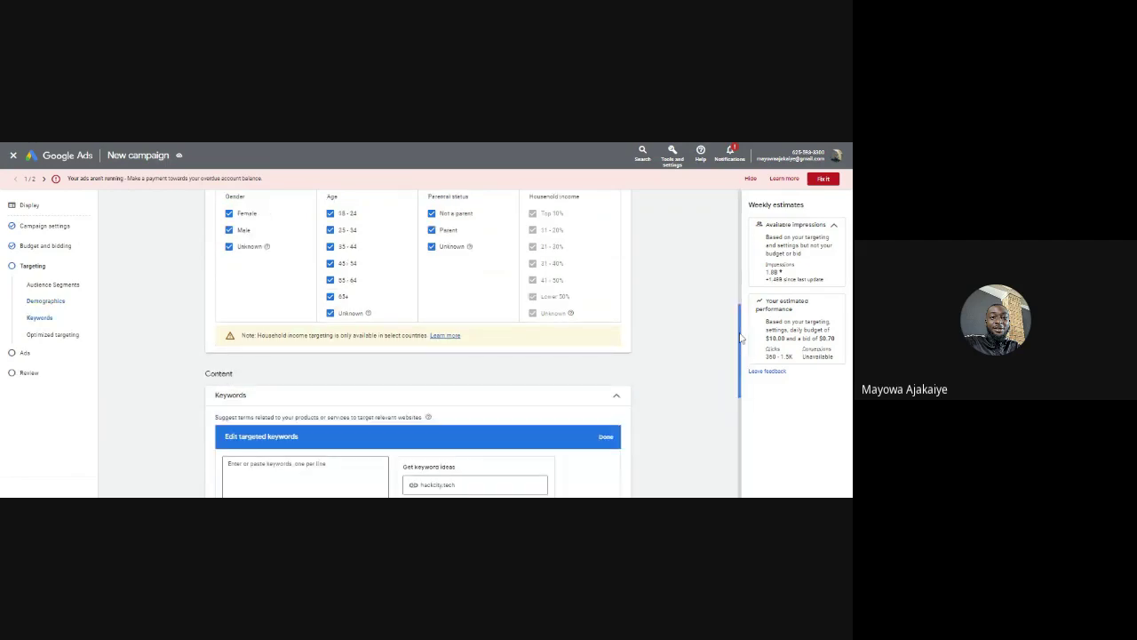
pyautogui.moveTo(741, 338); pyautogui.dragTo(740, 405)
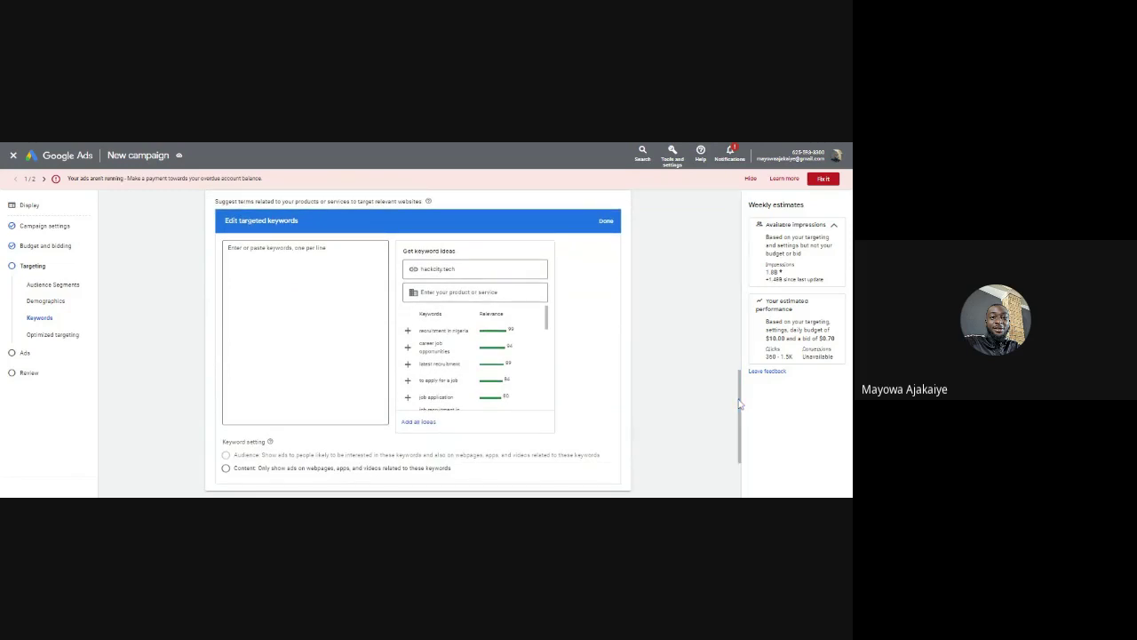
pyautogui.click(310, 344)
# Look through the keyword ideas for hackcity.tech and add "work in tech" to the targeted keywords
pyautogui.moveTo(549, 321); pyautogui.dragTo(538, 404)
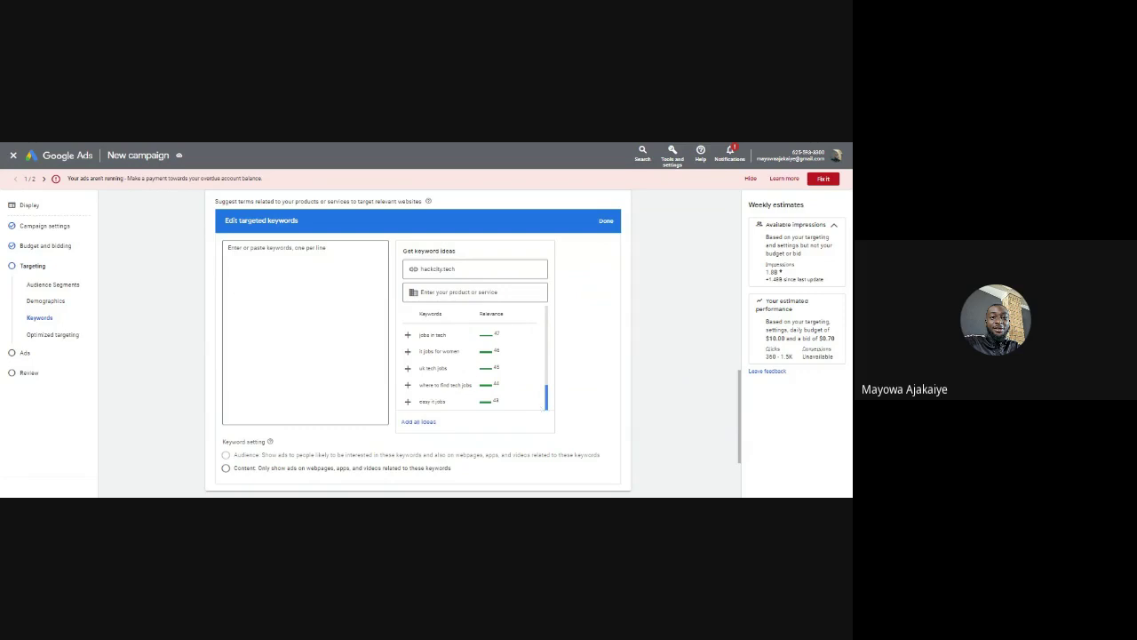
pyautogui.moveTo(538, 397); pyautogui.dragTo(523, 308)
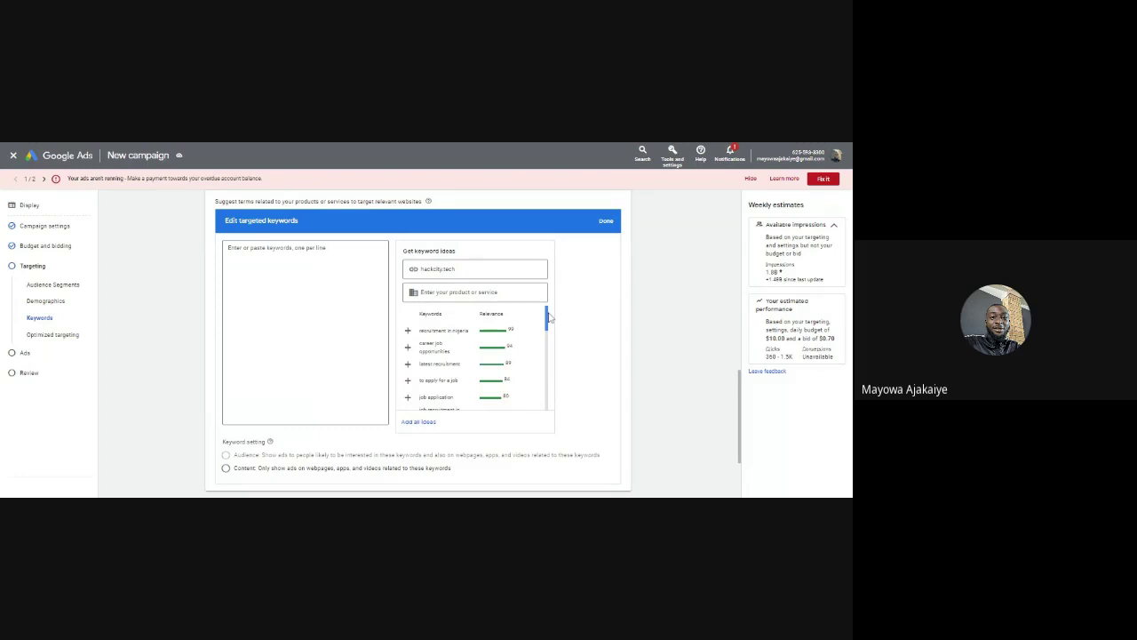
pyautogui.moveTo(549, 317)
pyautogui.mouseDown()
pyautogui.moveTo(541, 352)
pyautogui.moveTo(531, 311)
pyautogui.mouseUp()
pyautogui.moveTo(547, 321); pyautogui.dragTo(545, 354)
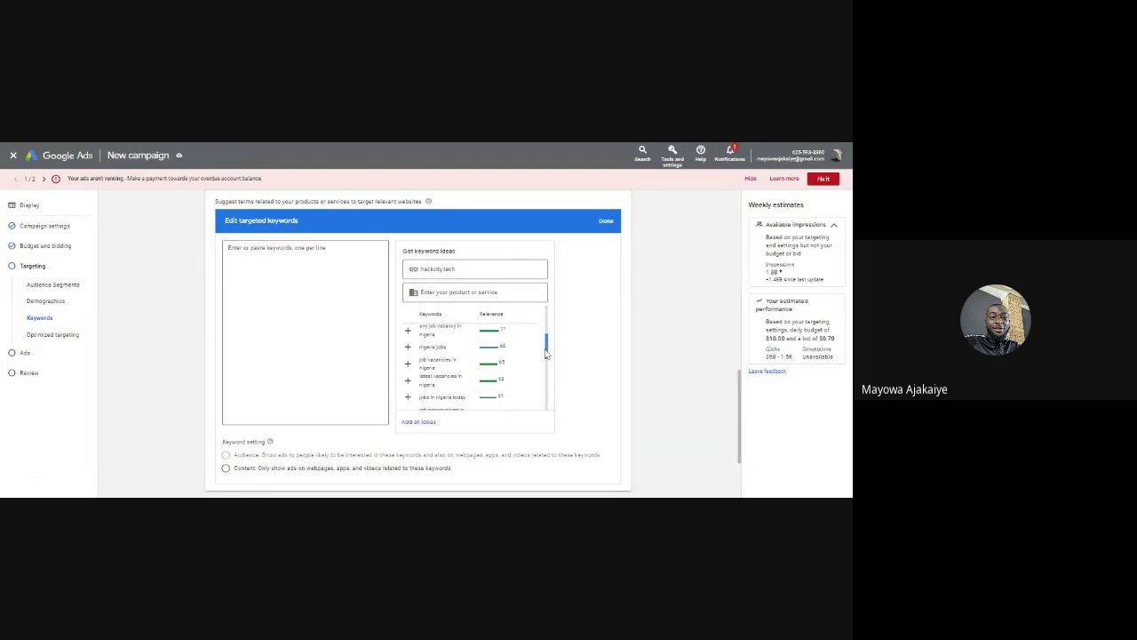
pyautogui.scroll(-3, 476, 364)
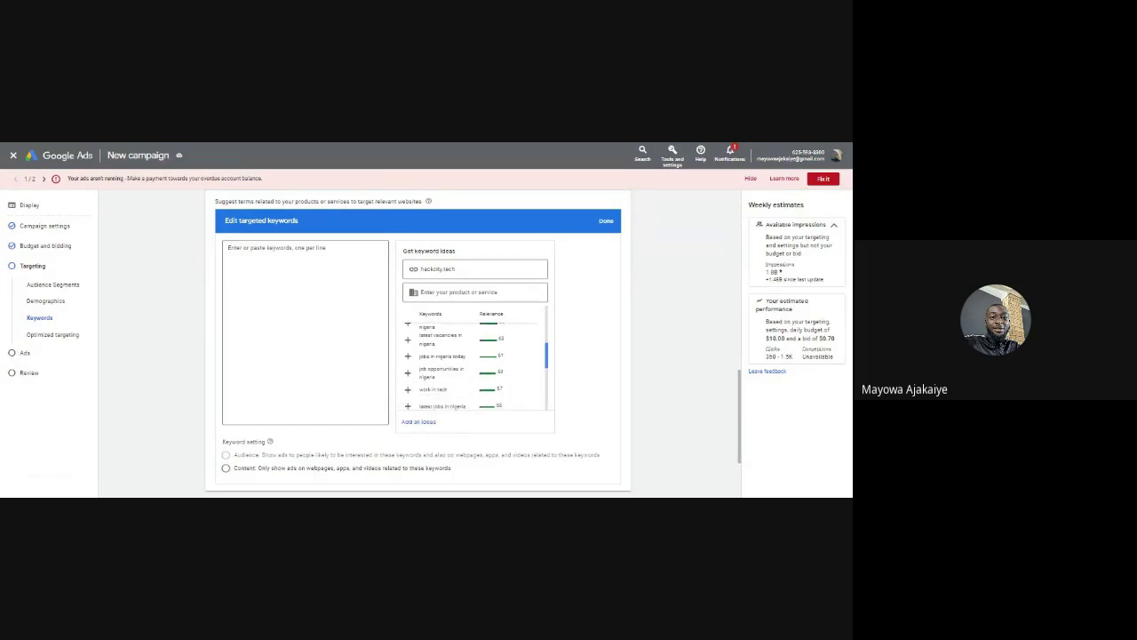
pyautogui.scroll(-3, 515, 368)
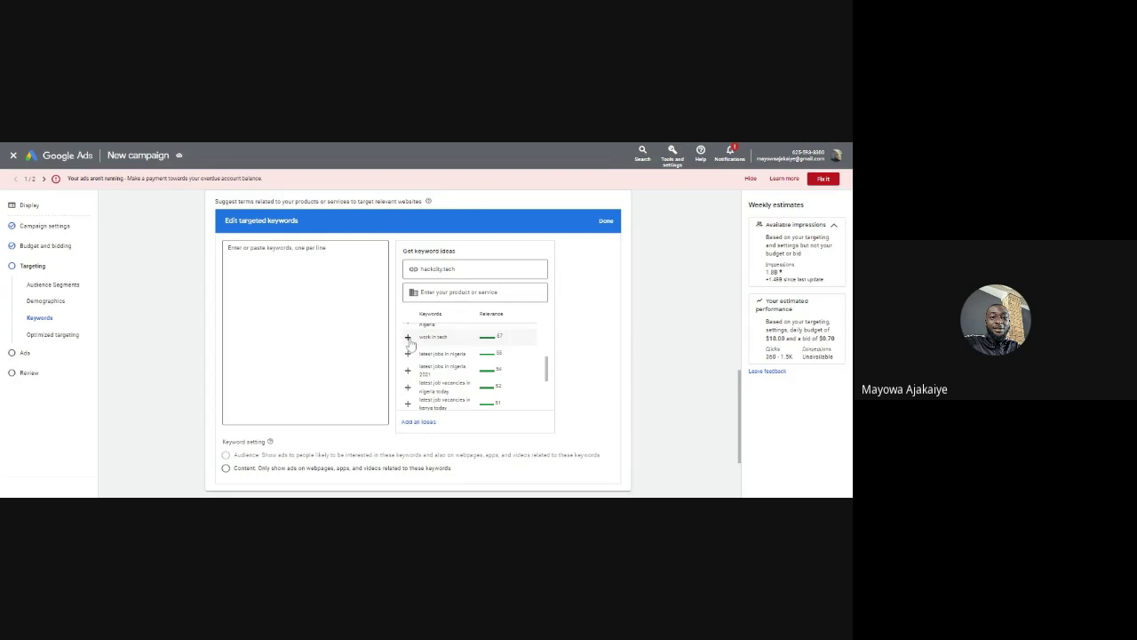
pyautogui.click(408, 337)
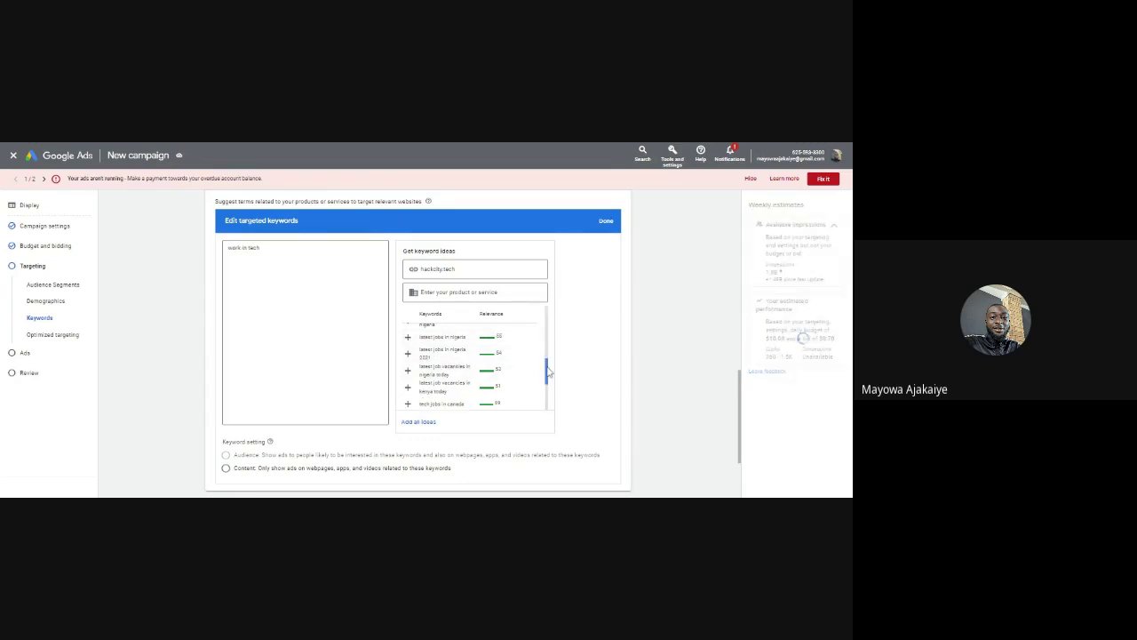
# Add the ideas "jobs in tech", "tech jobs for freshers", "it jobs for women", "where to find tech jobs" and "easy it jobs" to the targeted keywords
pyautogui.moveTo(549, 372); pyautogui.dragTo(550, 386)
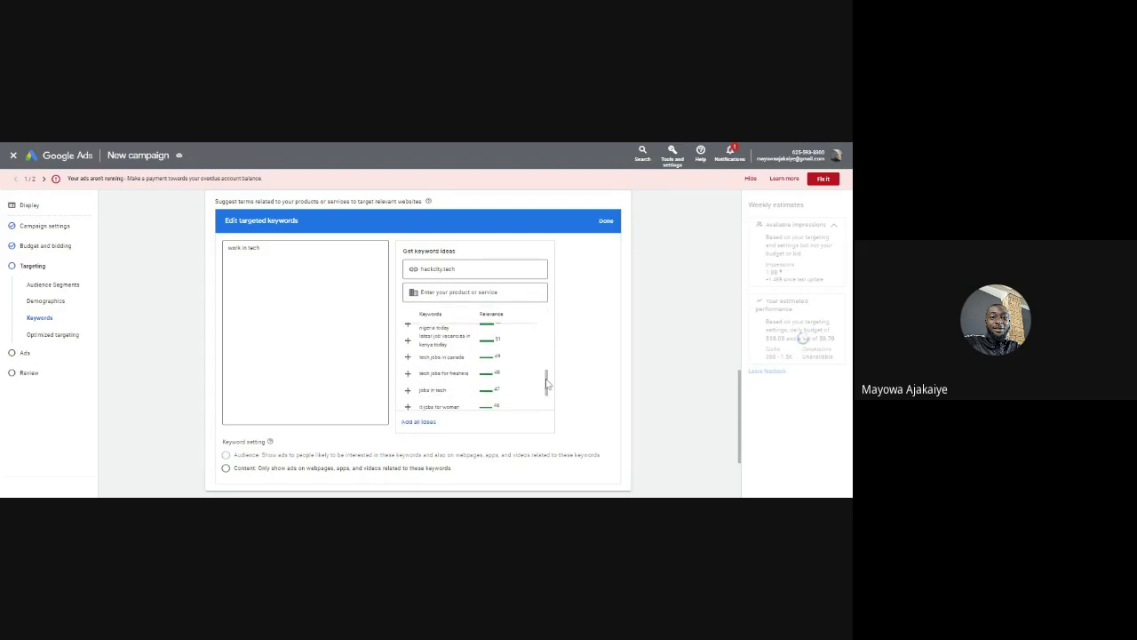
pyautogui.click(408, 390)
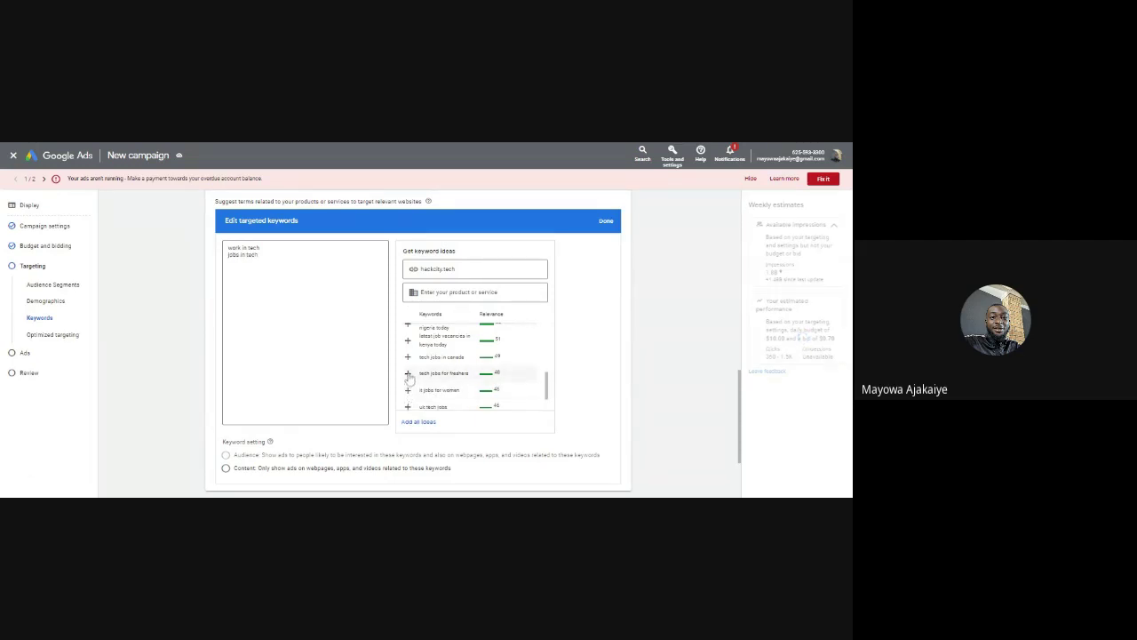
pyautogui.click(409, 376)
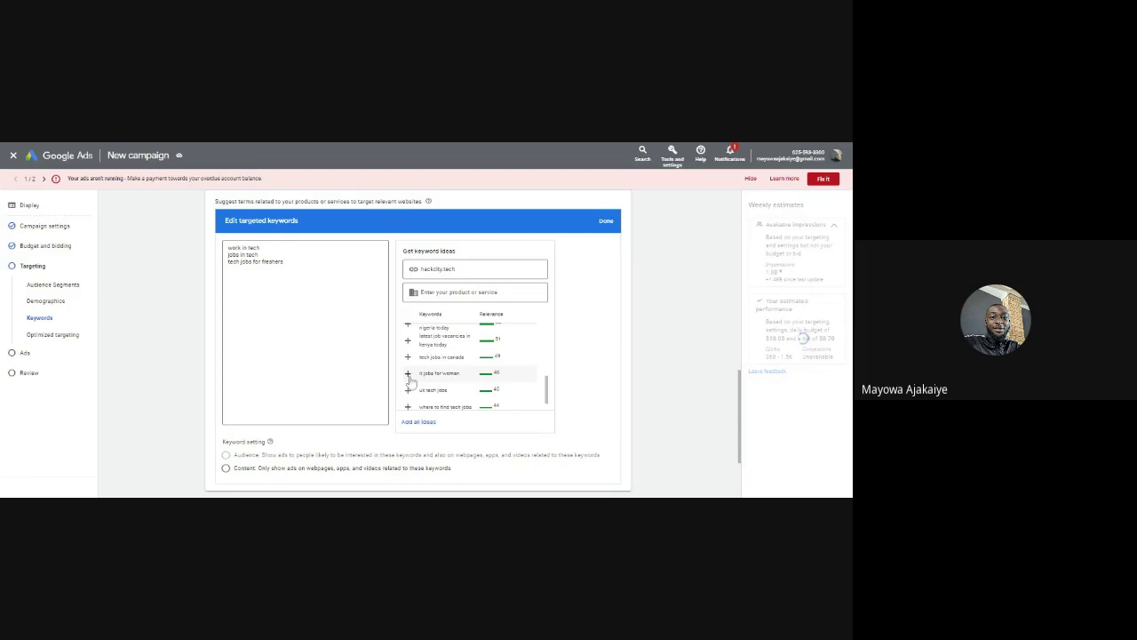
pyautogui.click(409, 374)
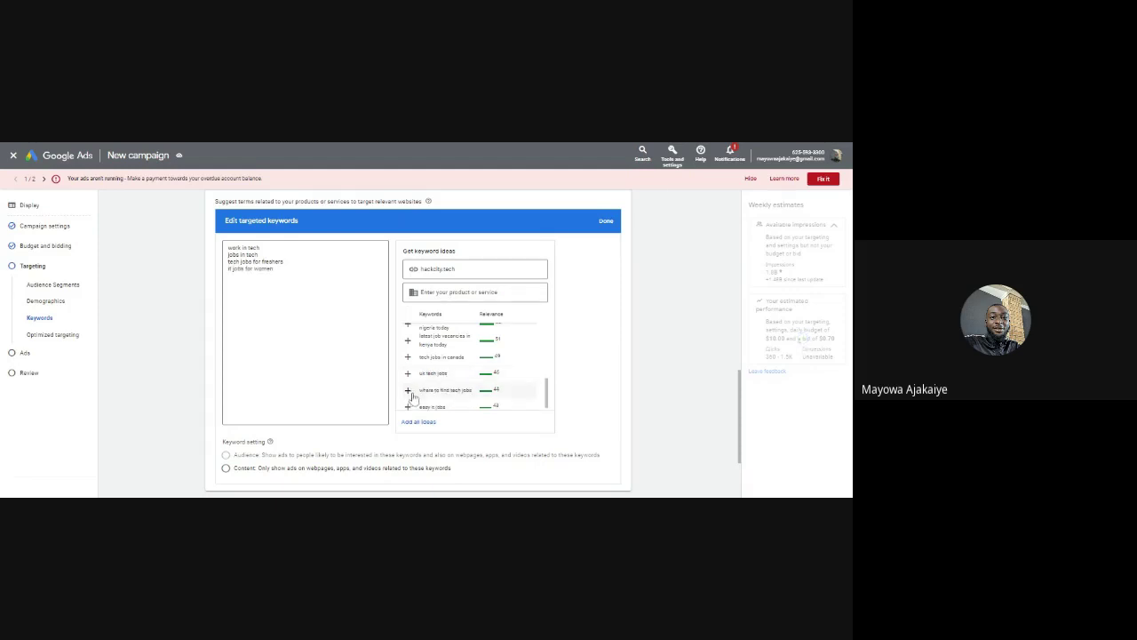
pyautogui.click(409, 391)
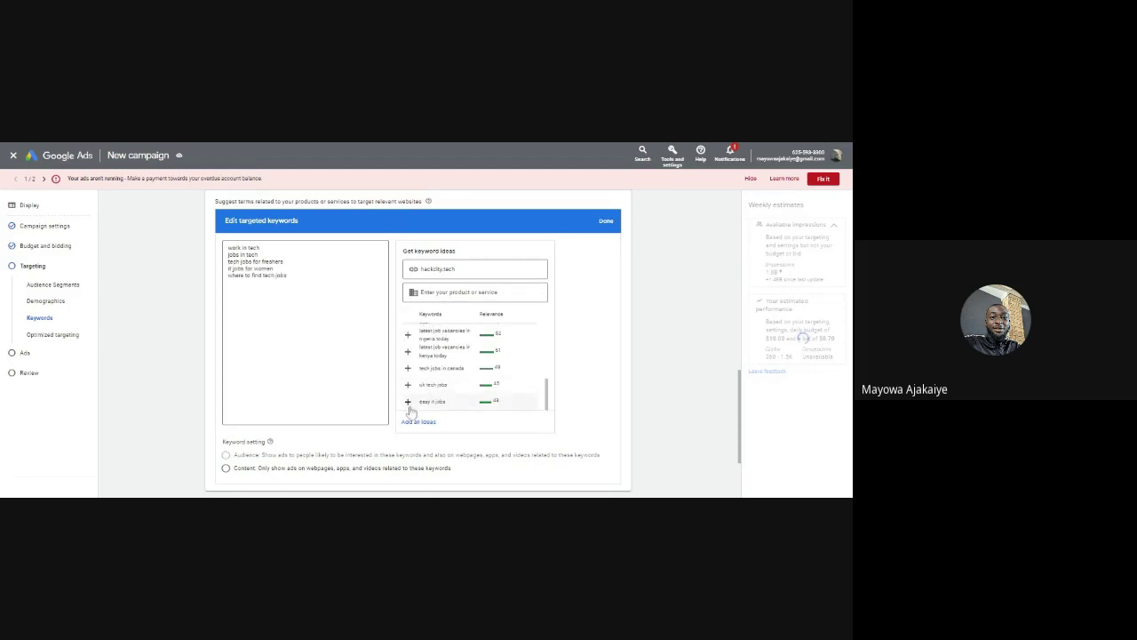
pyautogui.click(409, 402)
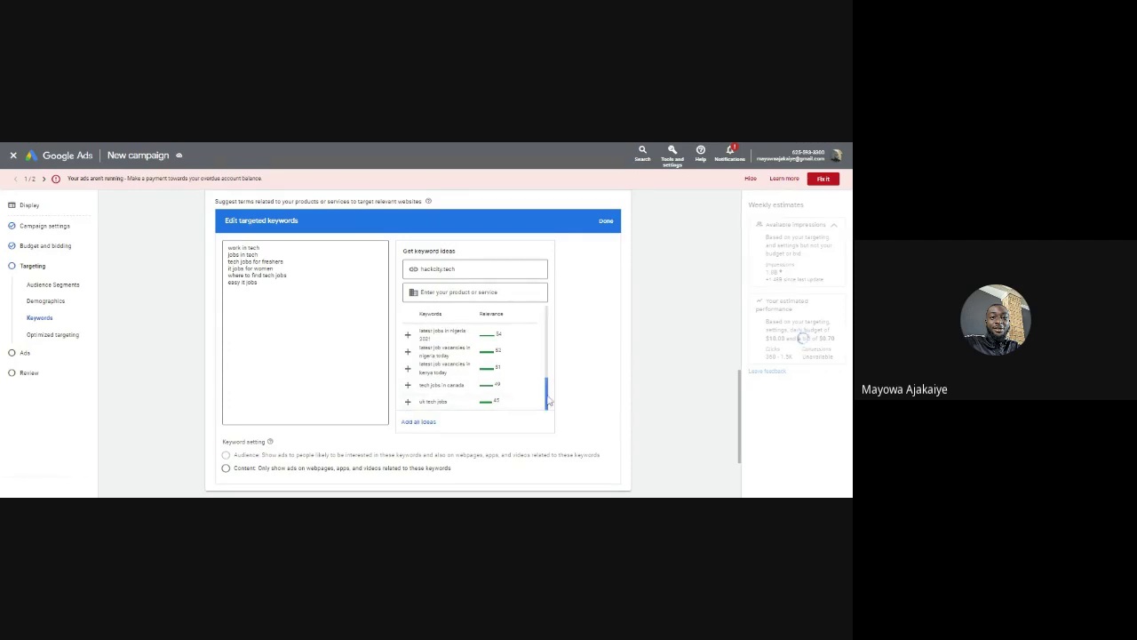
# Get keyword ideas for the product or service "tech" and look through the suggestions
pyautogui.moveTo(549, 393)
pyautogui.mouseDown()
pyautogui.moveTo(534, 325)
pyautogui.moveTo(554, 409)
pyautogui.mouseUp()
pyautogui.scroll(2, 533, 325)
pyautogui.click(513, 291)
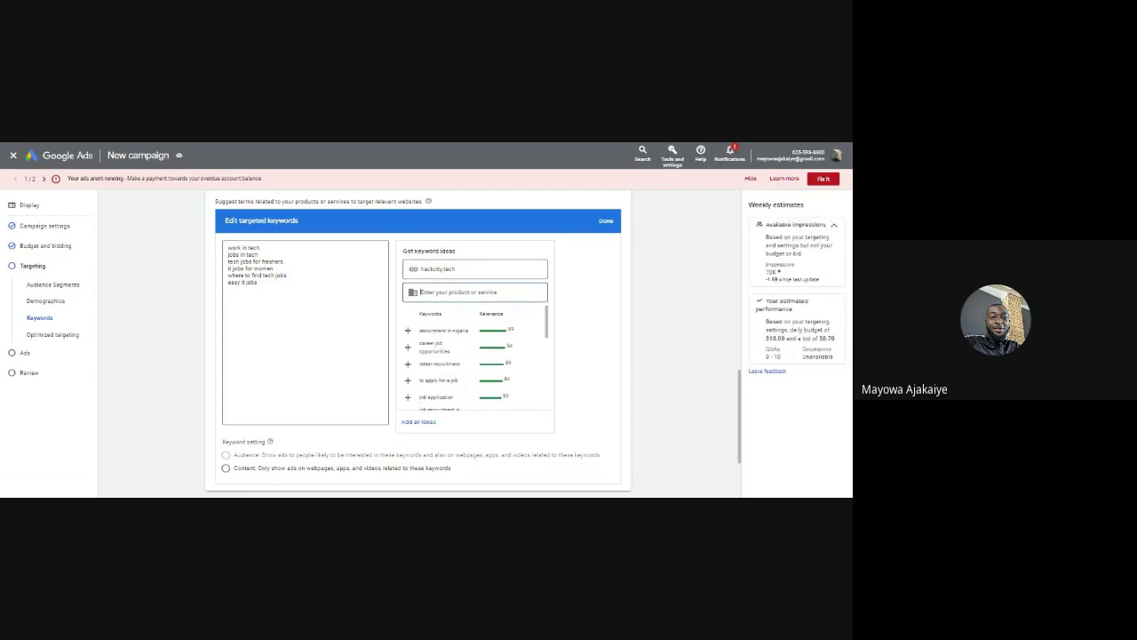
pyautogui.write('tech')
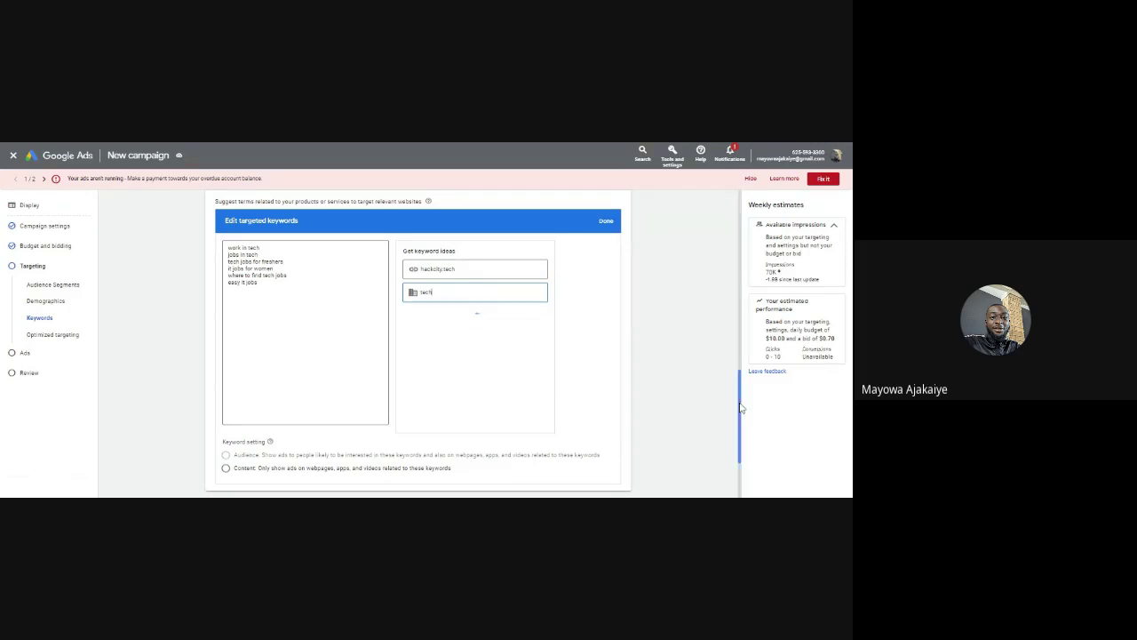
pyautogui.moveTo(741, 407)
pyautogui.mouseDown()
pyautogui.moveTo(738, 431)
pyautogui.moveTo(738, 404)
pyautogui.mouseUp()
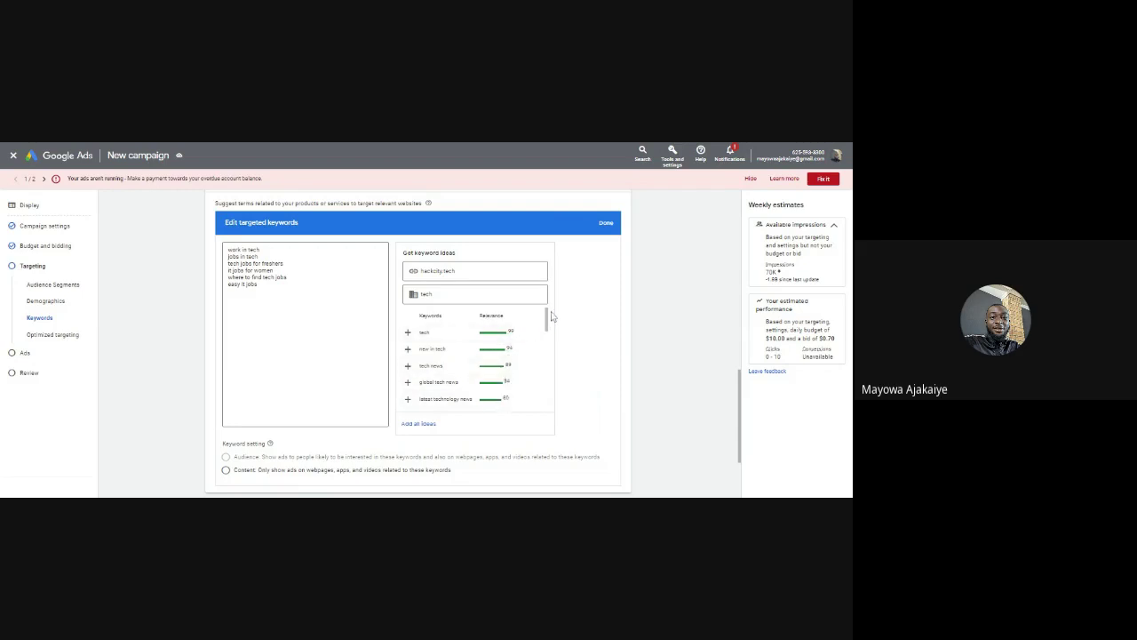
pyautogui.moveTo(548, 320); pyautogui.dragTo(537, 386)
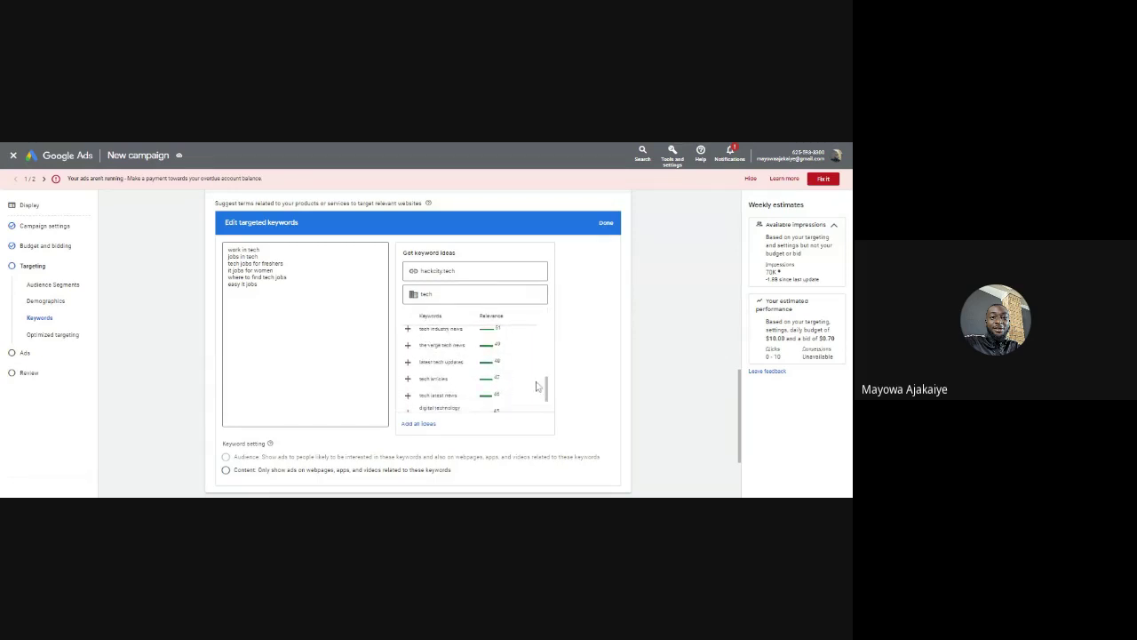
# Change the product or service for the keyword ideas to "learn tech" and look over the new suggestions
pyautogui.click(428, 299)
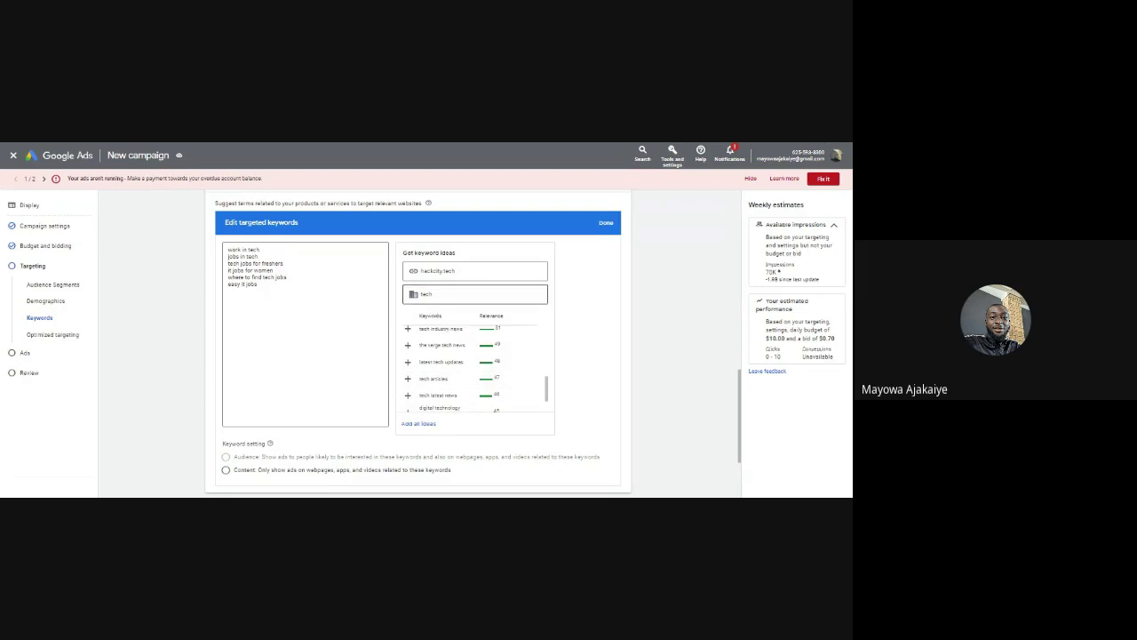
pyautogui.write('learn')
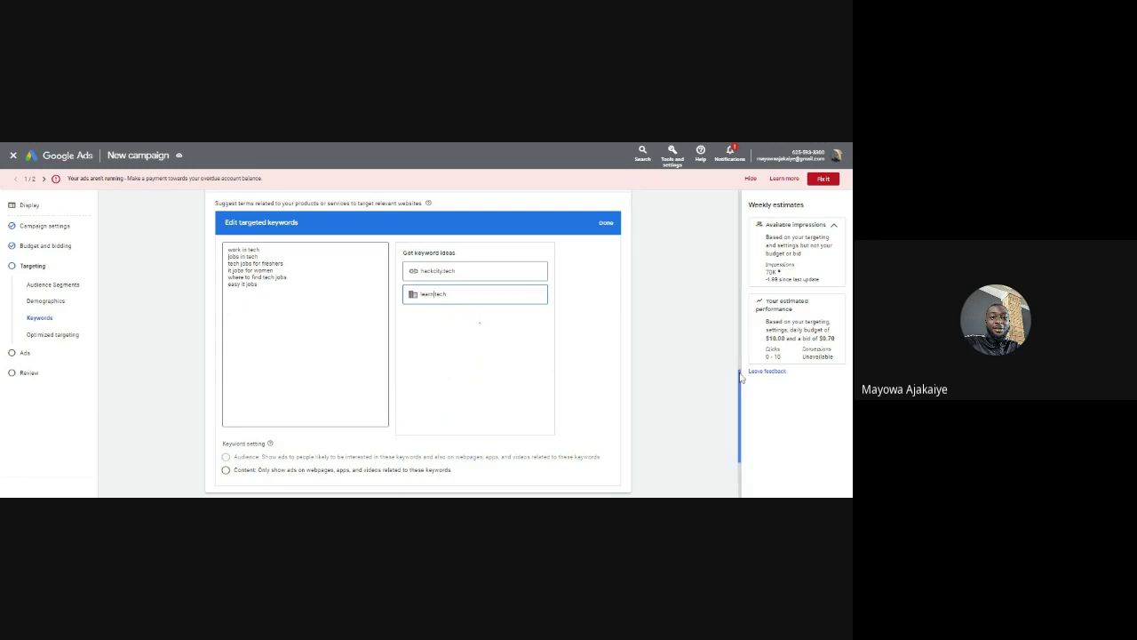
pyautogui.scroll(-1, 742, 377)
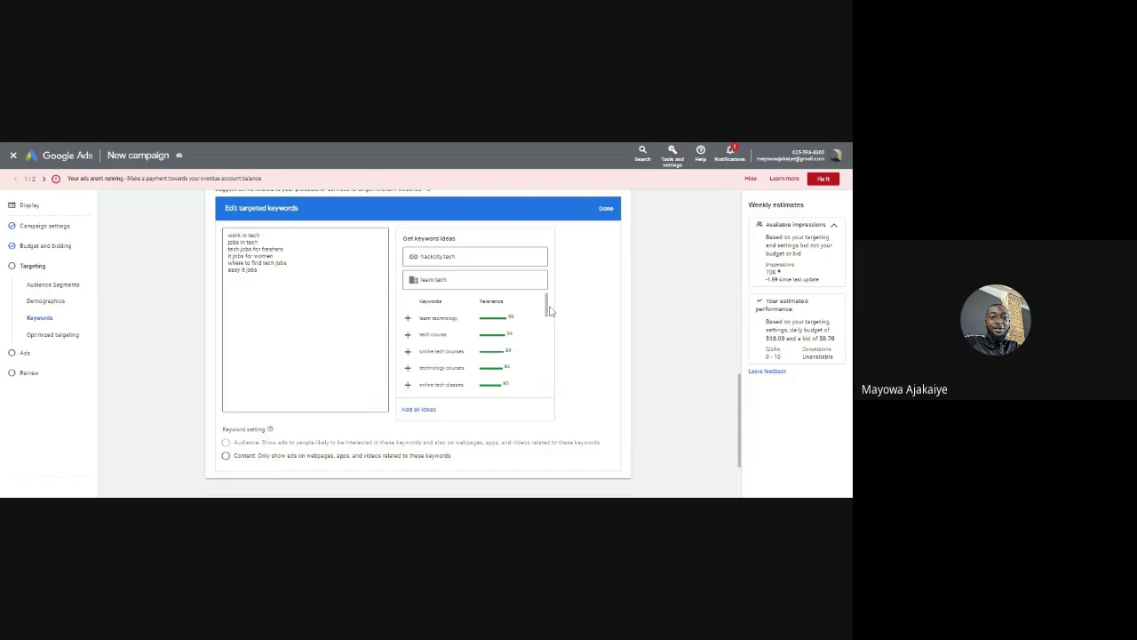
pyautogui.scroll(-2, 548, 312)
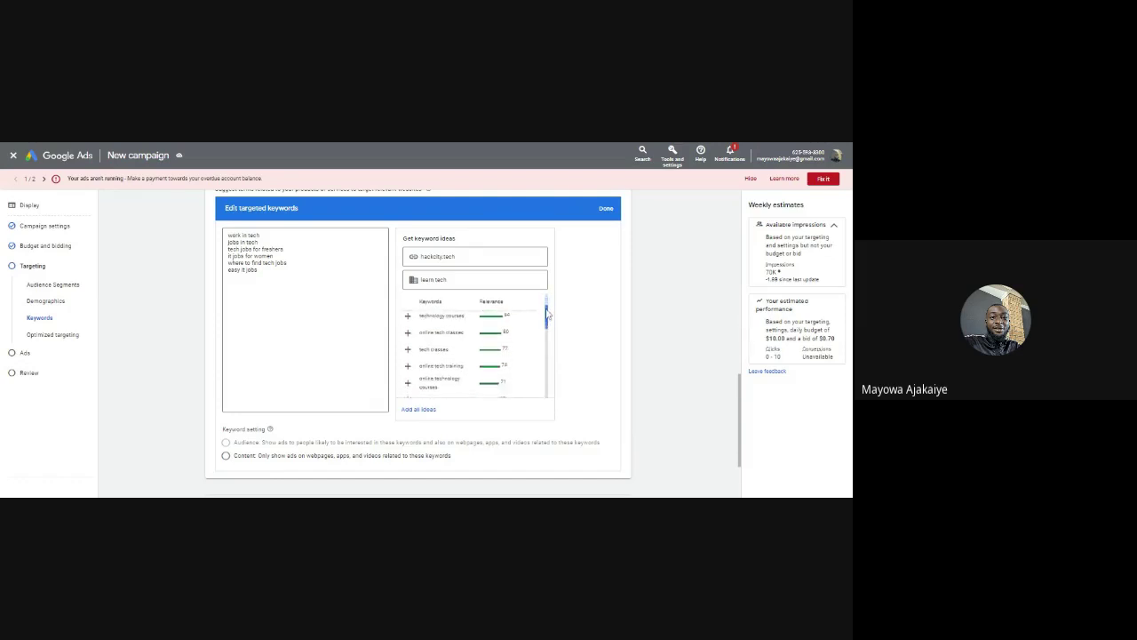
pyautogui.scroll(2, 548, 313)
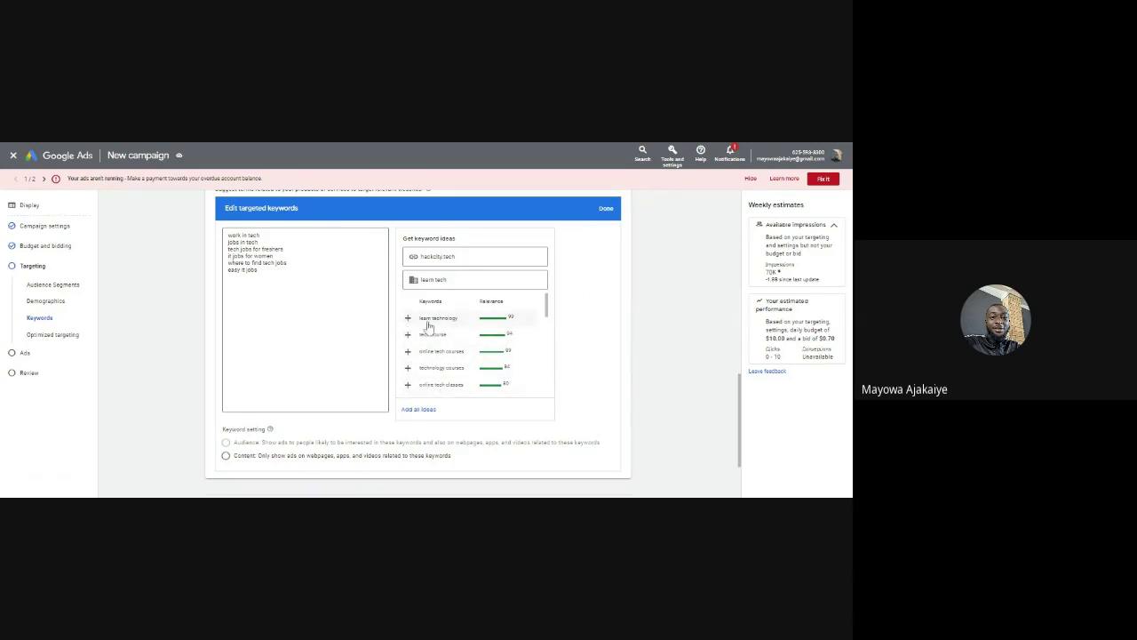
# Add "learn technology", "tech course", "online tech courses", "tech classes", "online tech training" and "online technology courses" to the targeted keywords
pyautogui.click(408, 320)
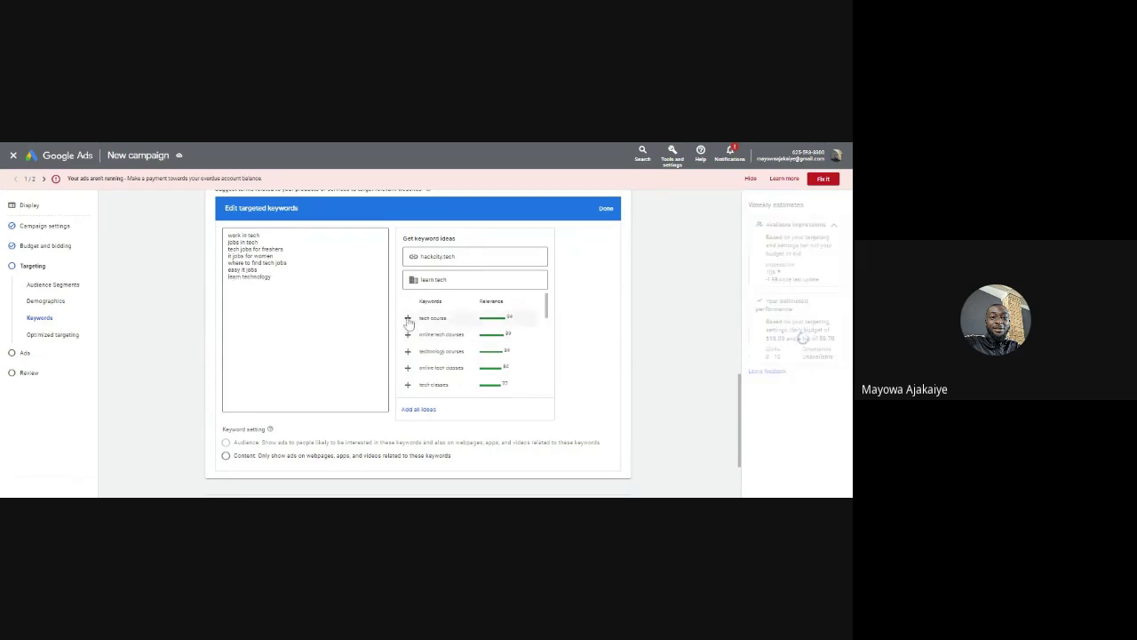
pyautogui.click(408, 318)
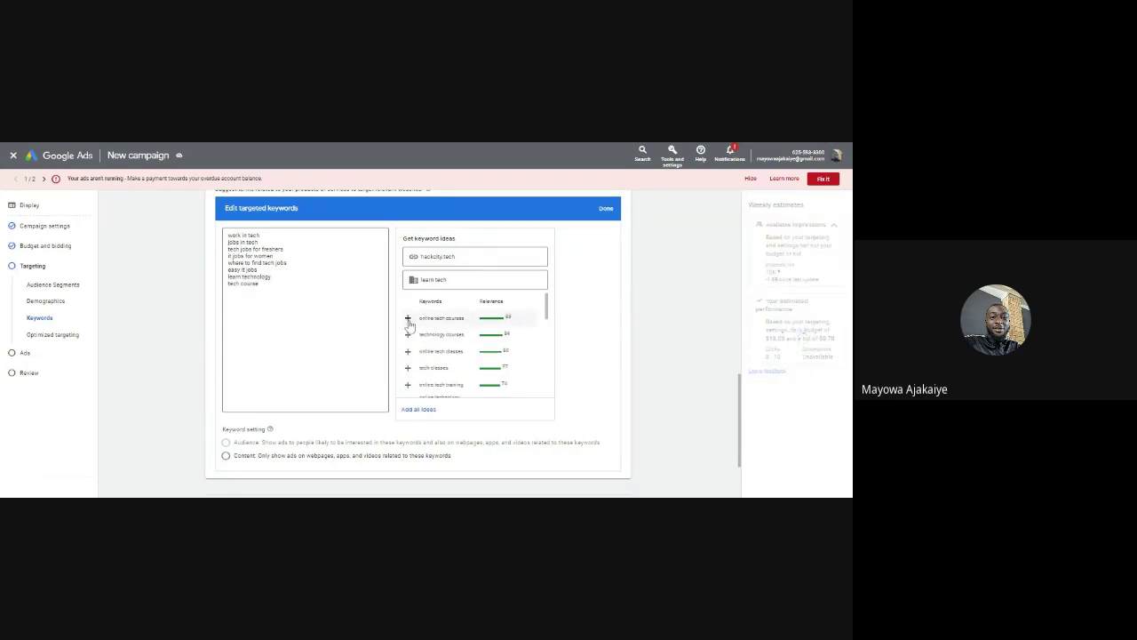
pyautogui.click(408, 320)
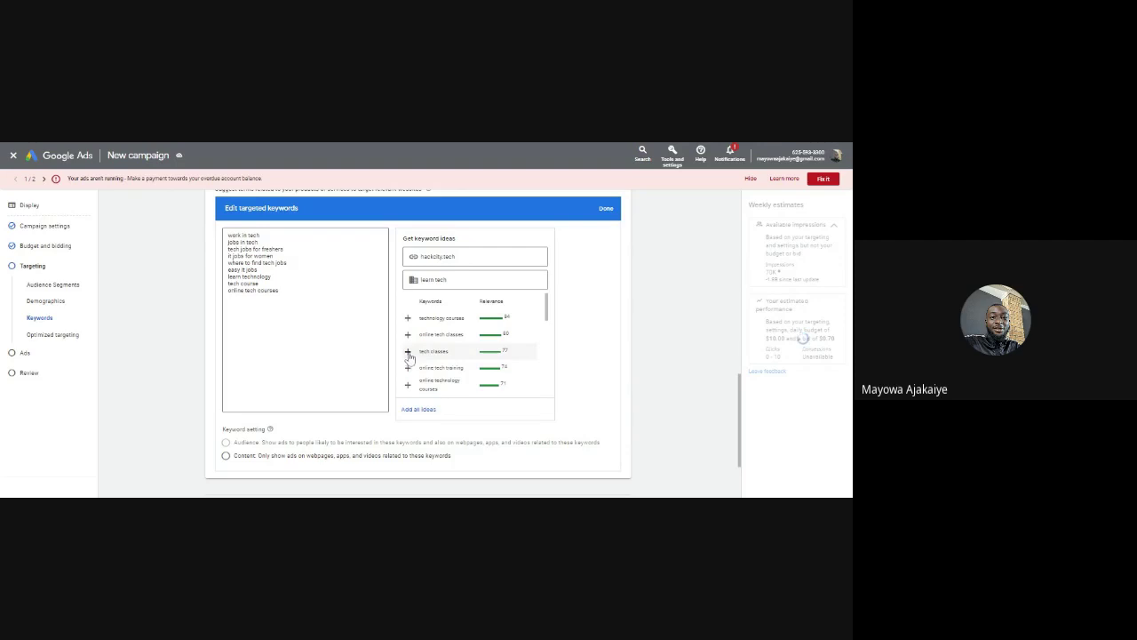
pyautogui.click(408, 352)
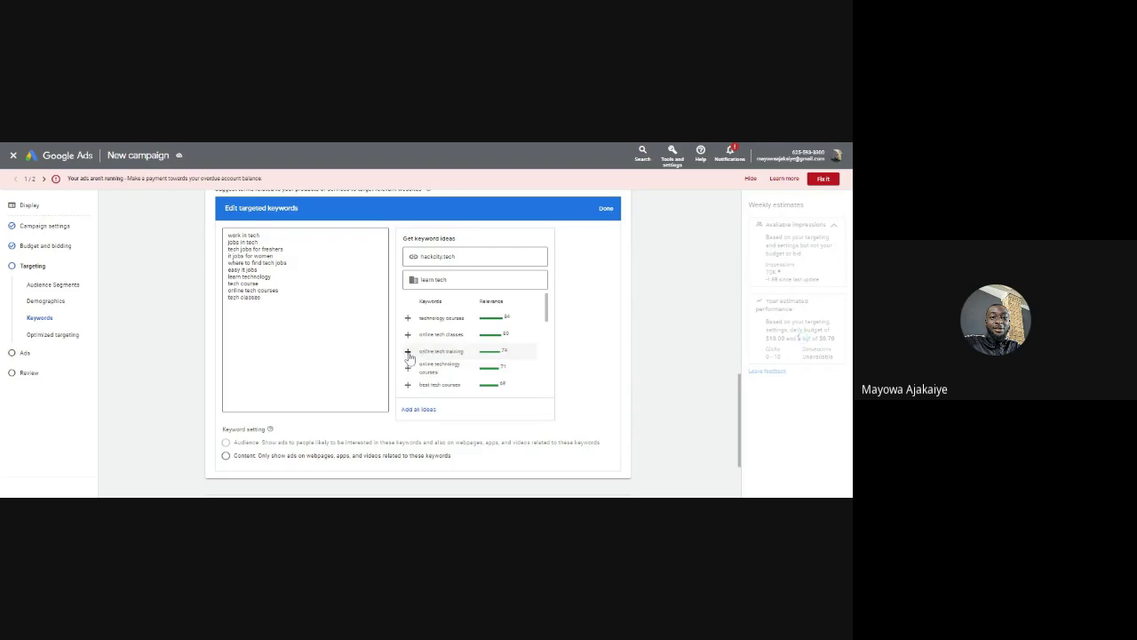
pyautogui.click(408, 351)
pyautogui.click(408, 352)
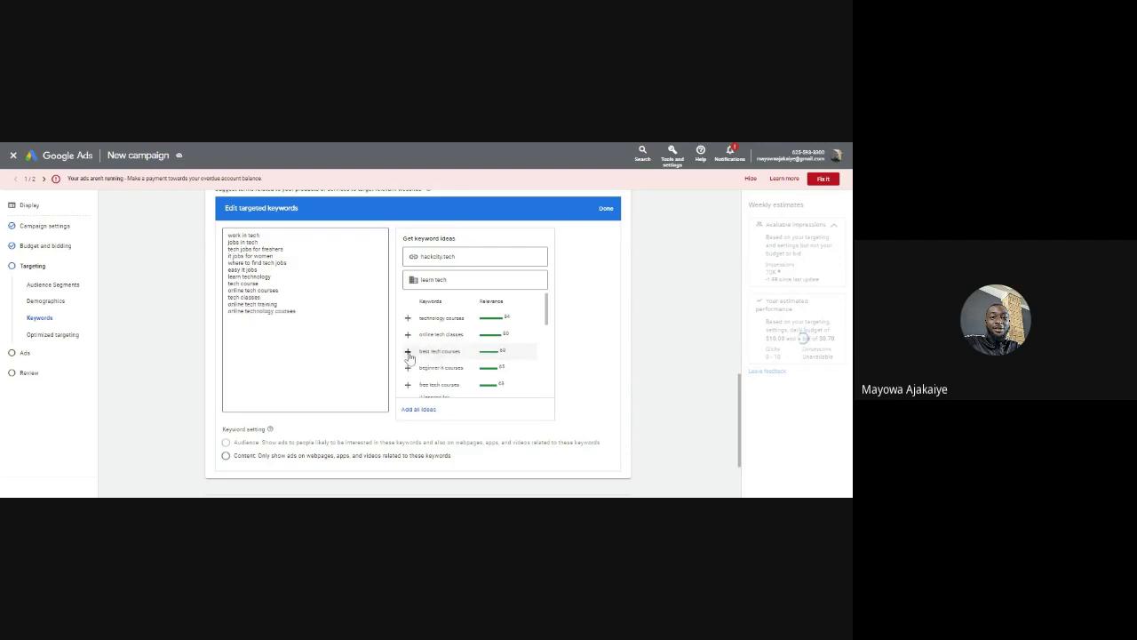
# Add the ideas "best tech courses", "beginner it courses", "free tech courses" and "it lessons for beginners" to the targeted keywords
pyautogui.click(408, 352)
pyautogui.click(408, 351)
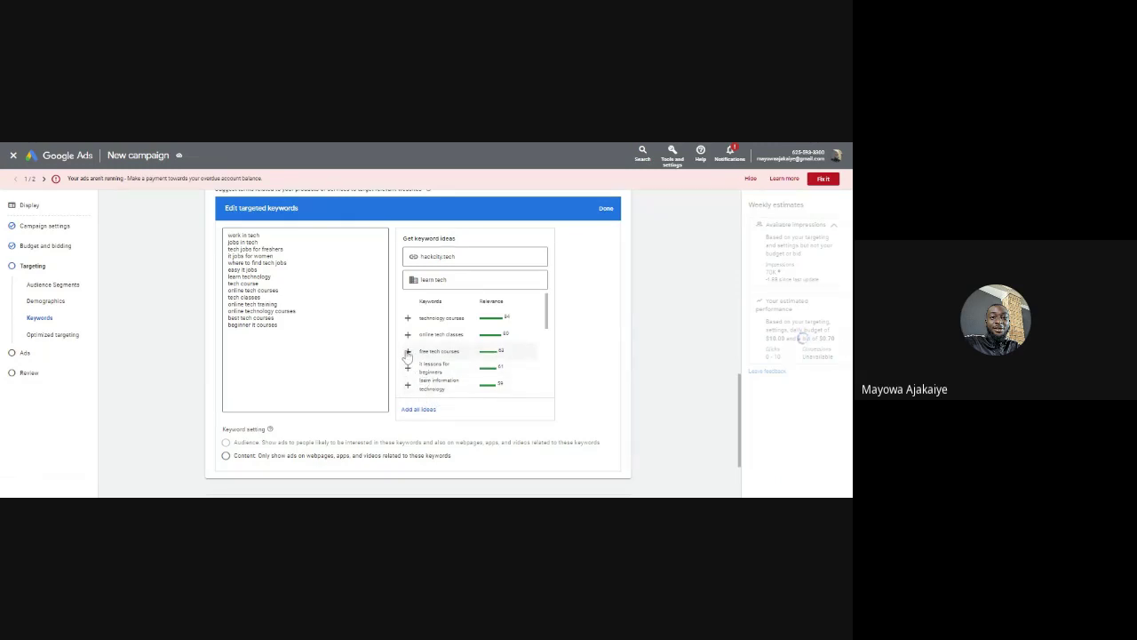
pyautogui.click(408, 352)
pyautogui.click(408, 352)
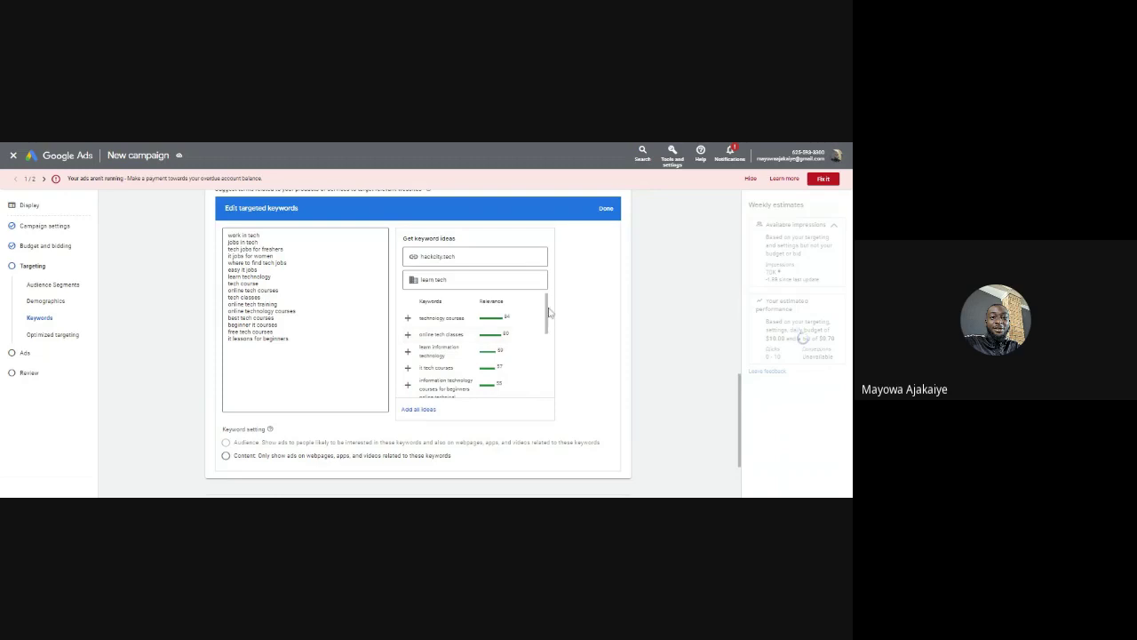
pyautogui.moveTo(548, 311); pyautogui.dragTo(544, 363)
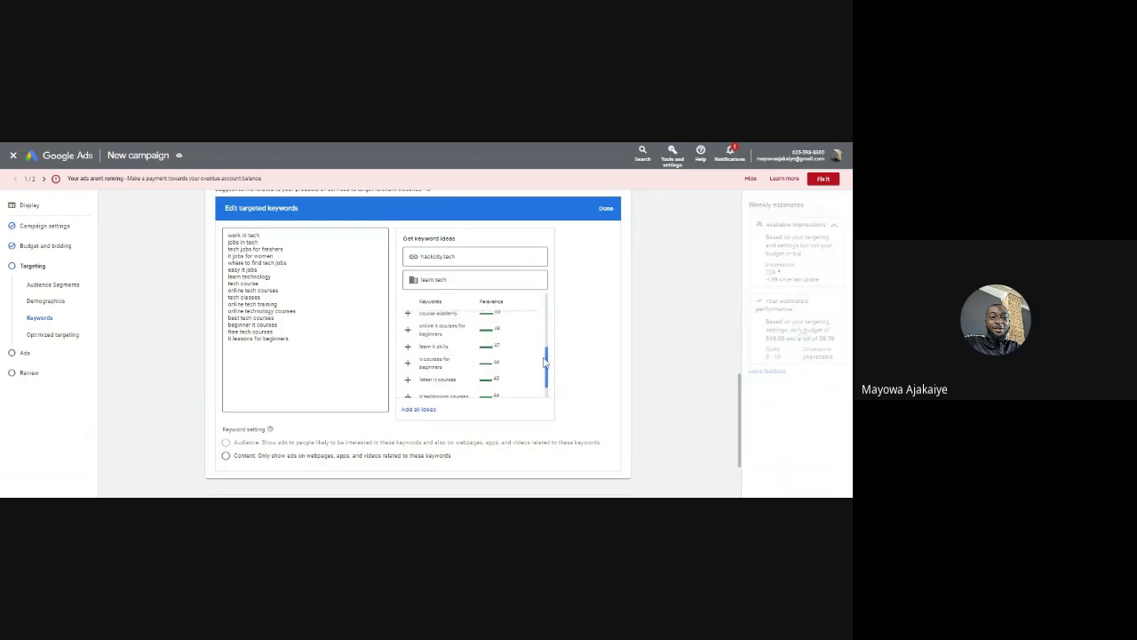
pyautogui.scroll(5, 539, 317)
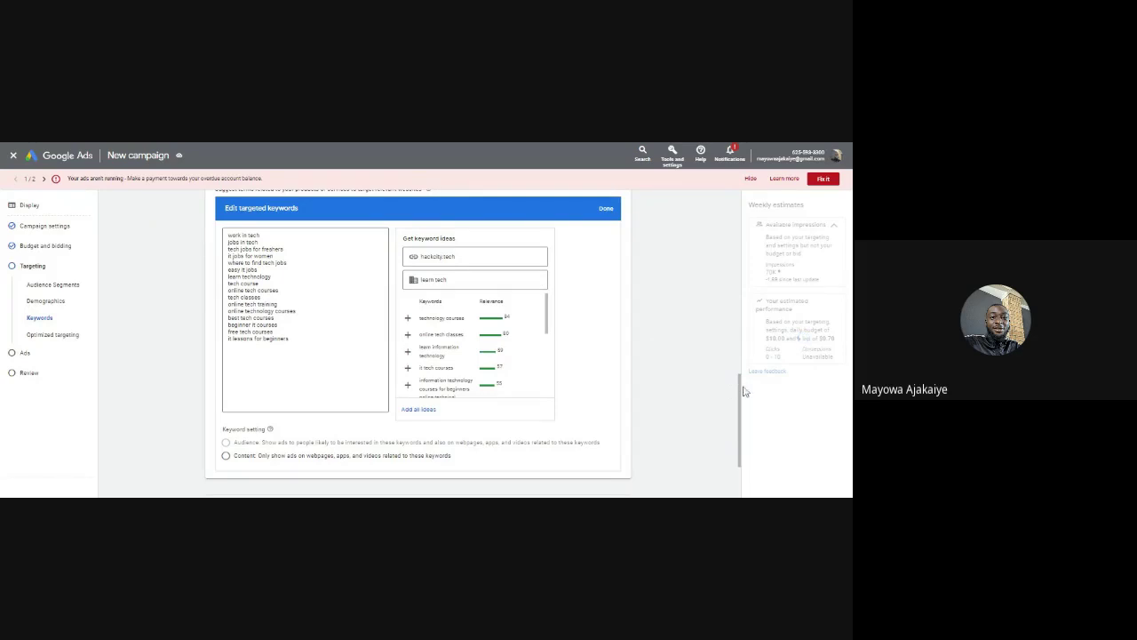
# Review the campaign's targeting setup again, covering the selected audience segments and the demographics options
pyautogui.scroll(1, 732, 306)
pyautogui.scroll(5, 731, 306)
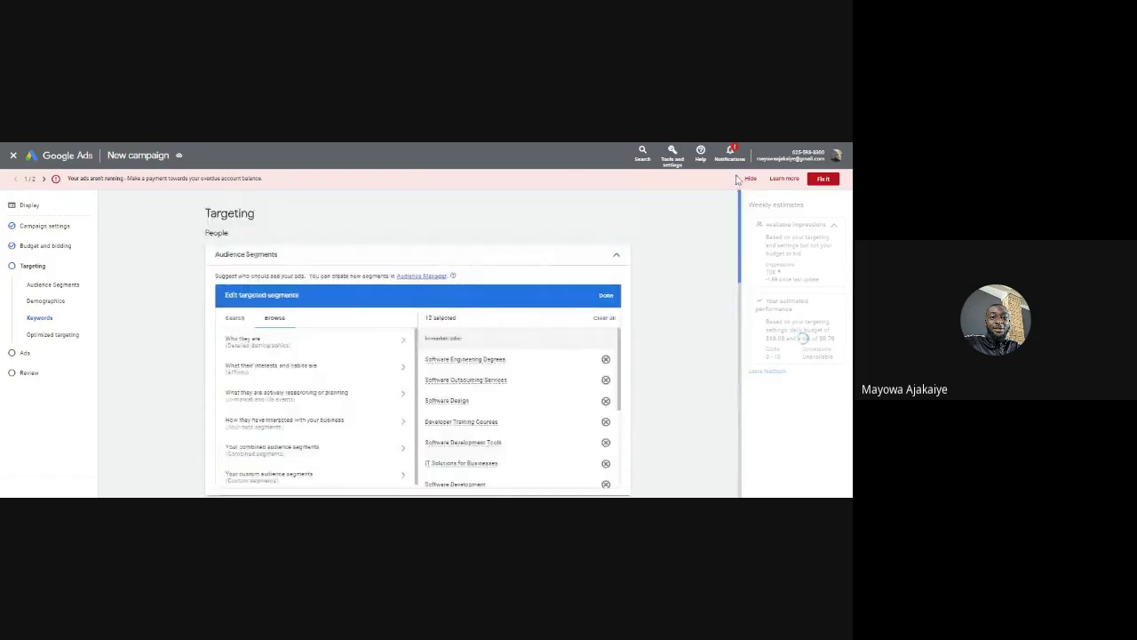
pyautogui.scroll(-1, 736, 213)
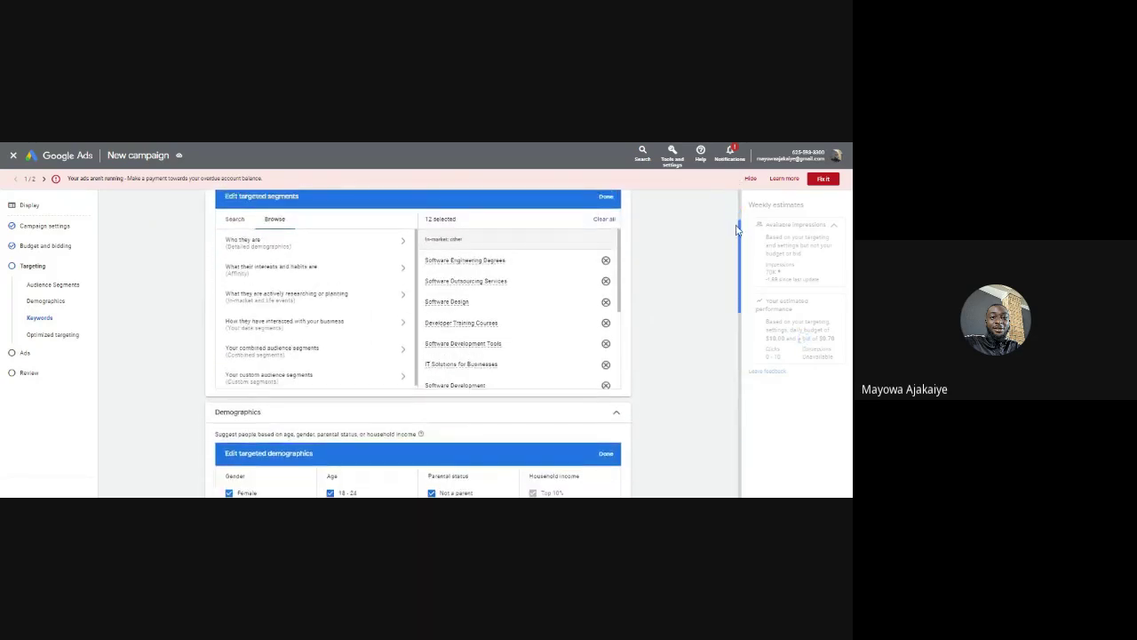
pyautogui.scroll(1, 733, 222)
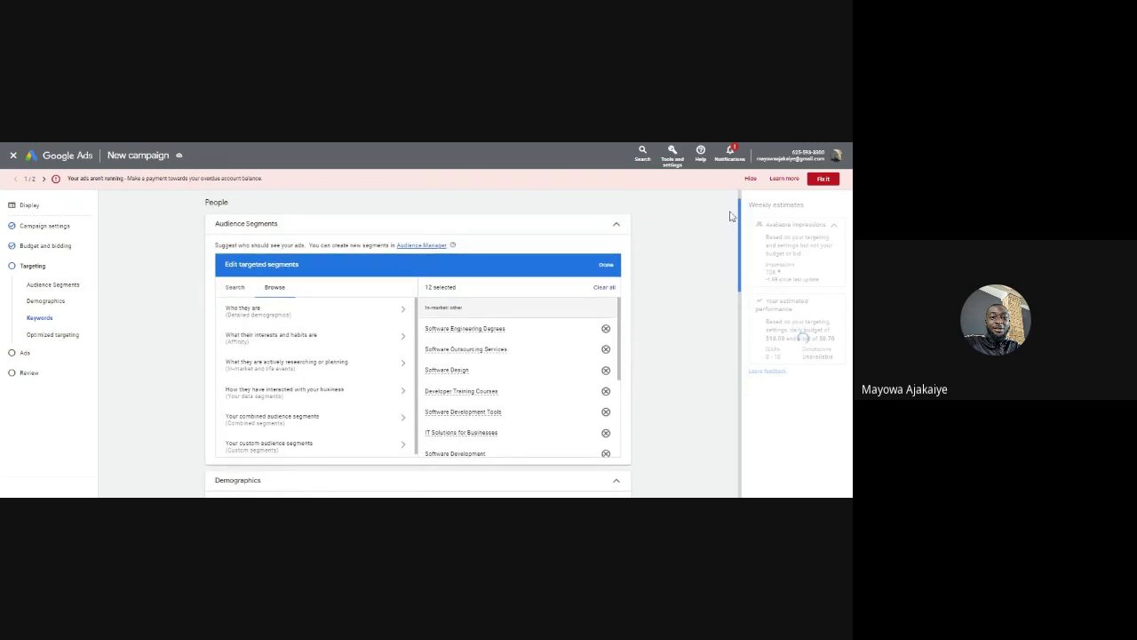
pyautogui.scroll(-2, 732, 216)
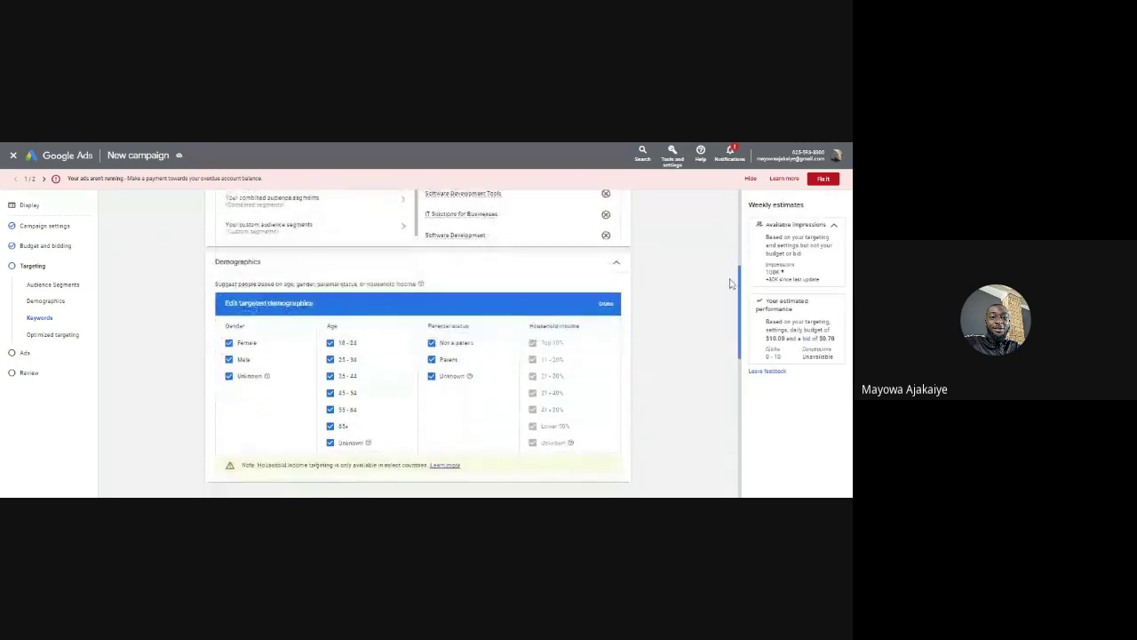
pyautogui.scroll(-3, 732, 284)
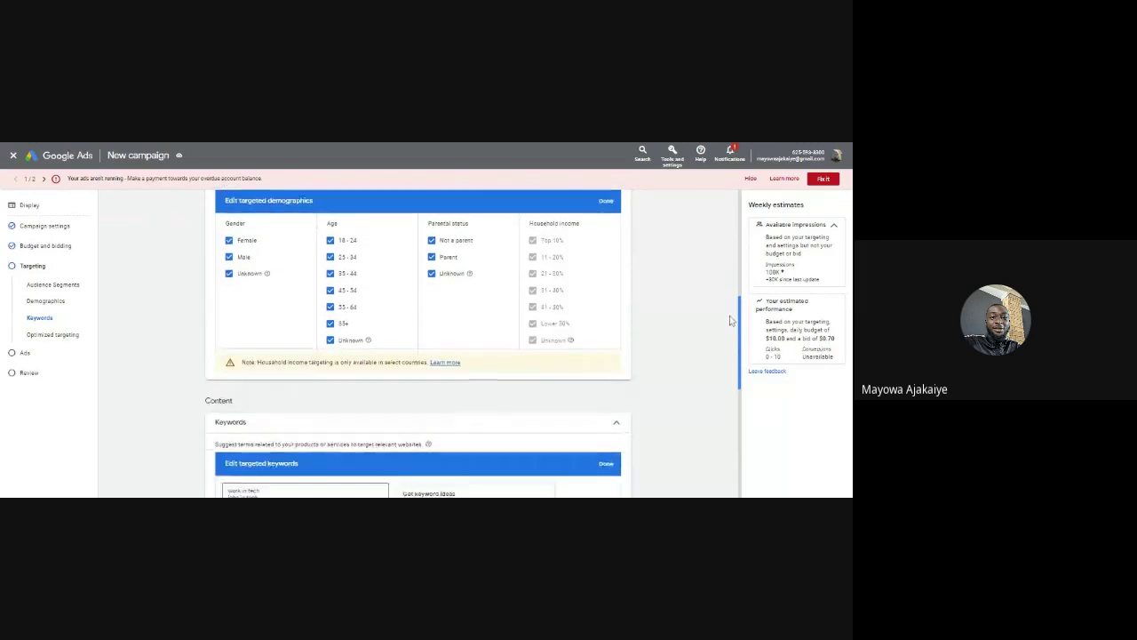
# Add the idea "learn it skills" and all remaining "learn tech" keyword ideas to the targeted keywords
pyautogui.scroll(-1, 731, 389)
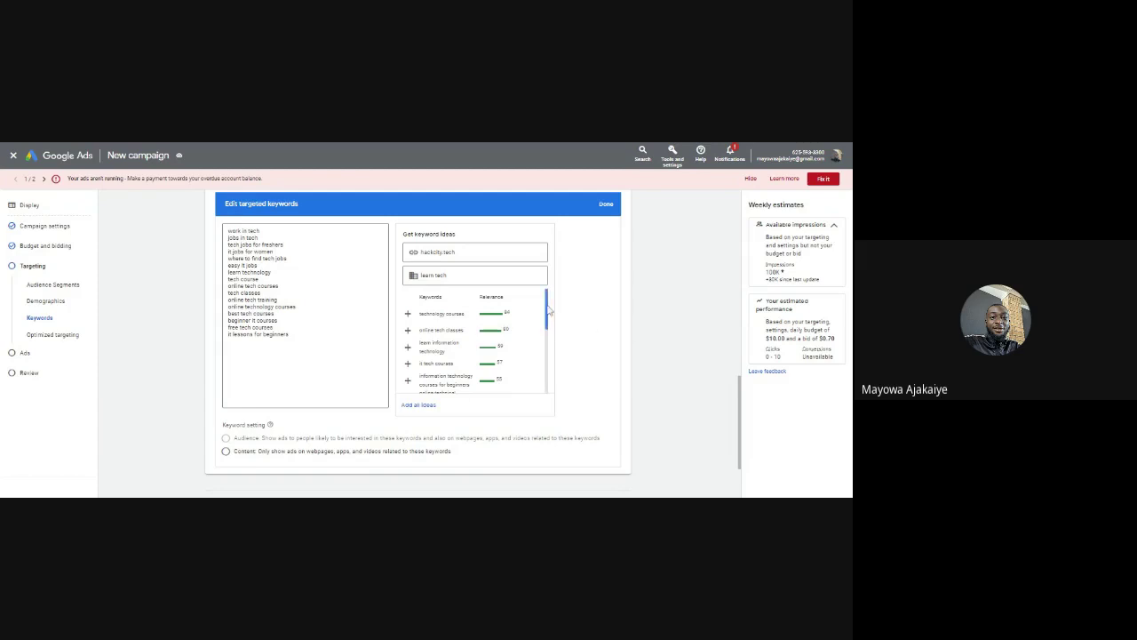
pyautogui.scroll(-1, 549, 317)
pyautogui.moveTo(547, 311); pyautogui.dragTo(544, 375)
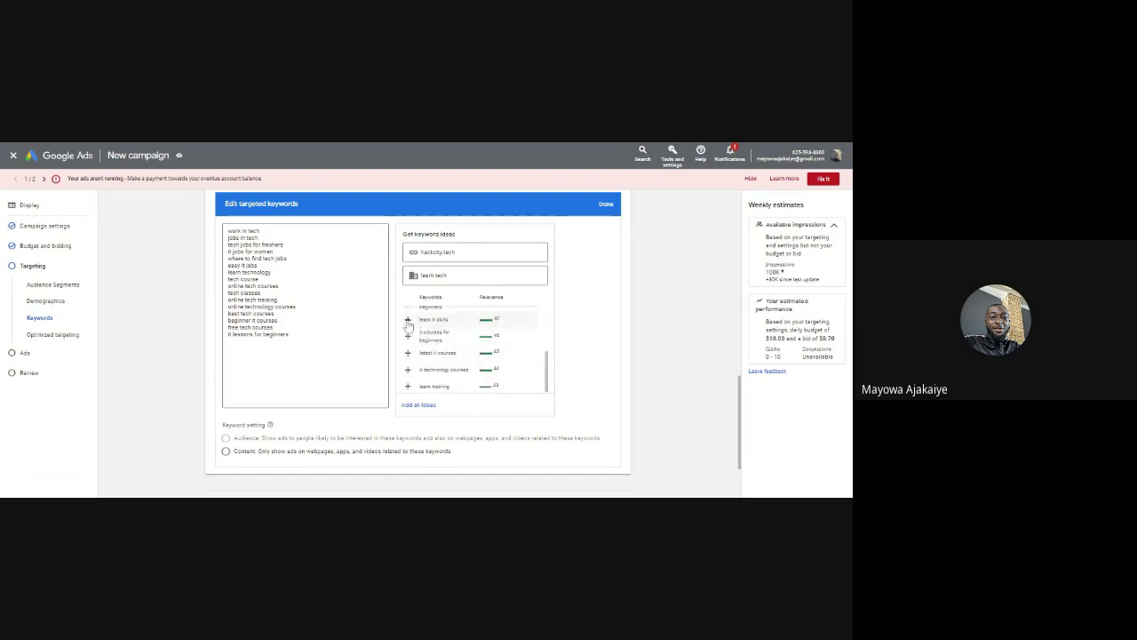
pyautogui.click(408, 320)
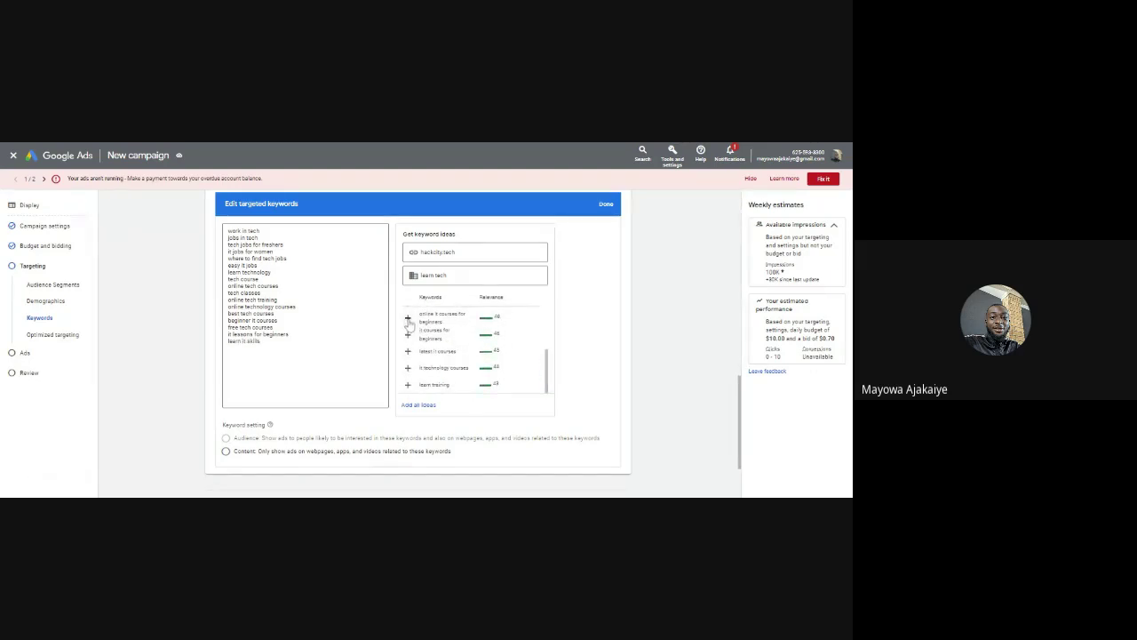
pyautogui.click(419, 405)
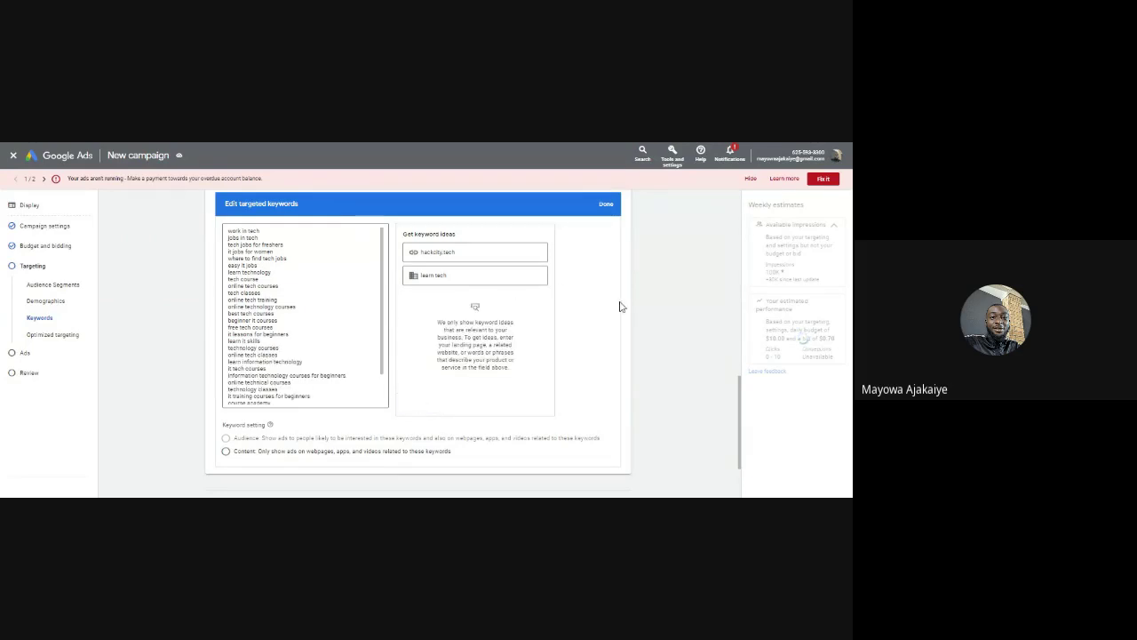
# Review the full list of targeted keywords along with the demographics and keyword sections around it
pyautogui.click(377, 289)
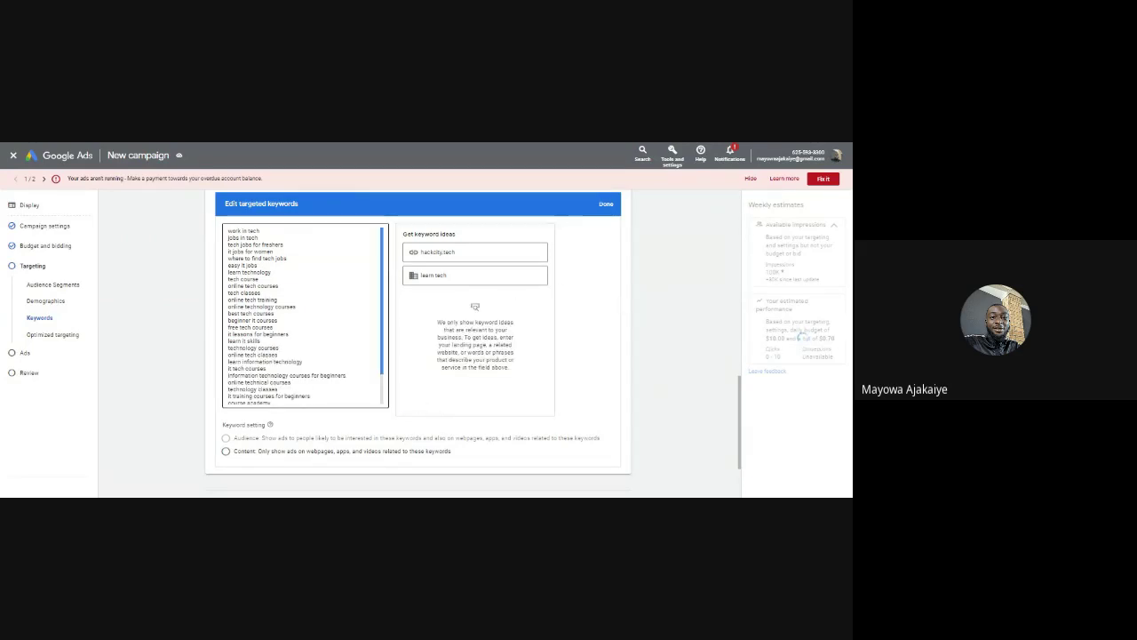
pyautogui.scroll(-1, 302, 315)
pyautogui.scroll(1, 302, 315)
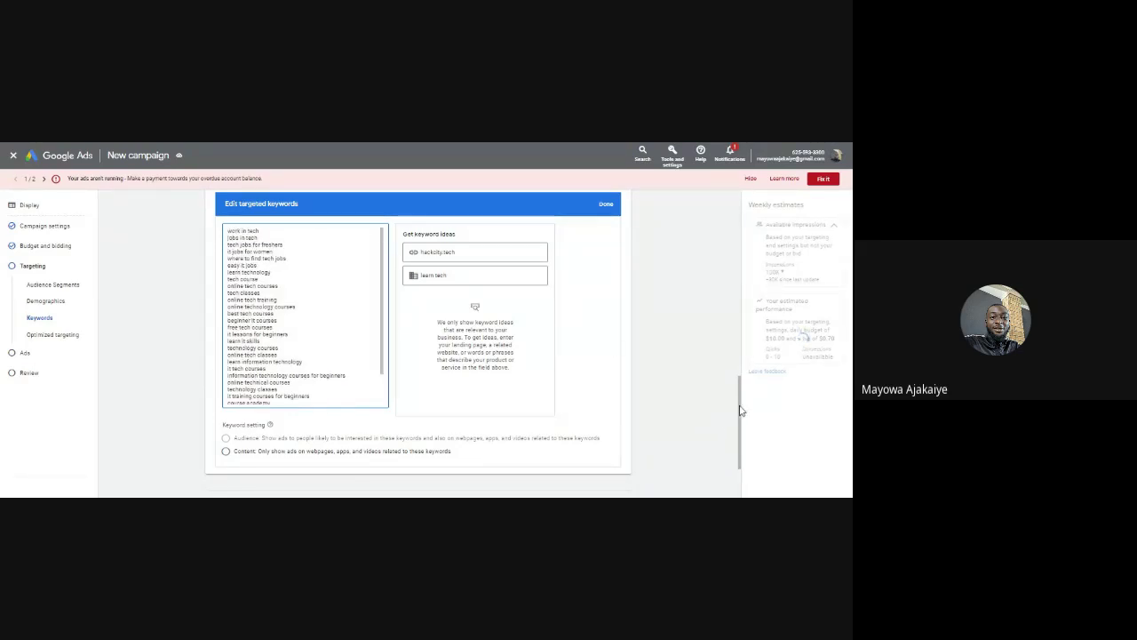
pyautogui.scroll(3, 738, 400)
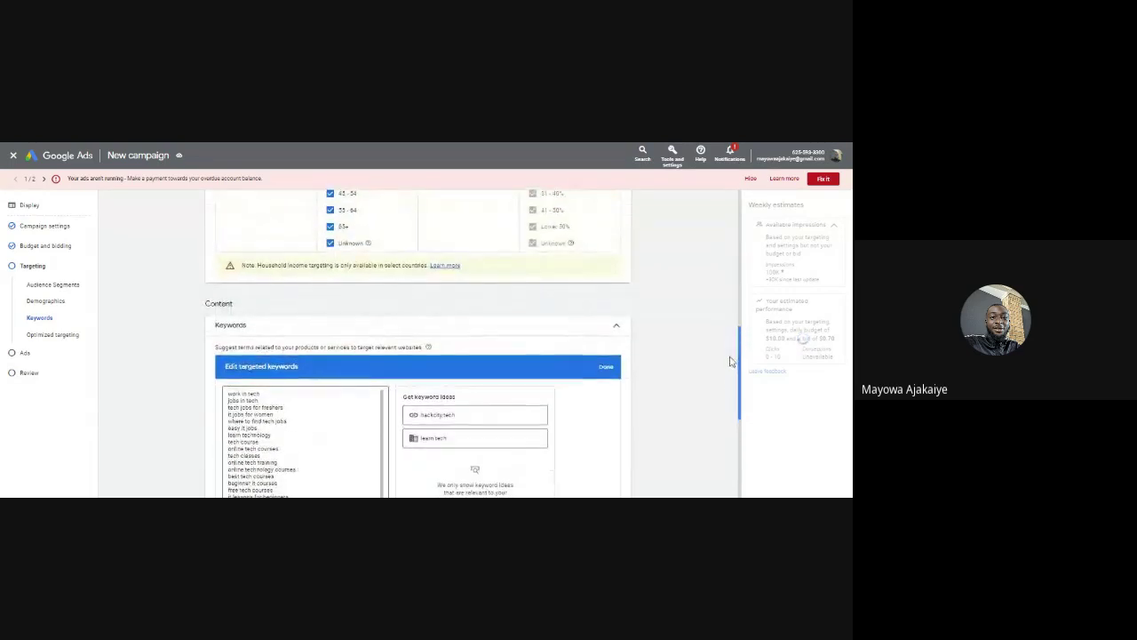
pyautogui.scroll(-3, 730, 388)
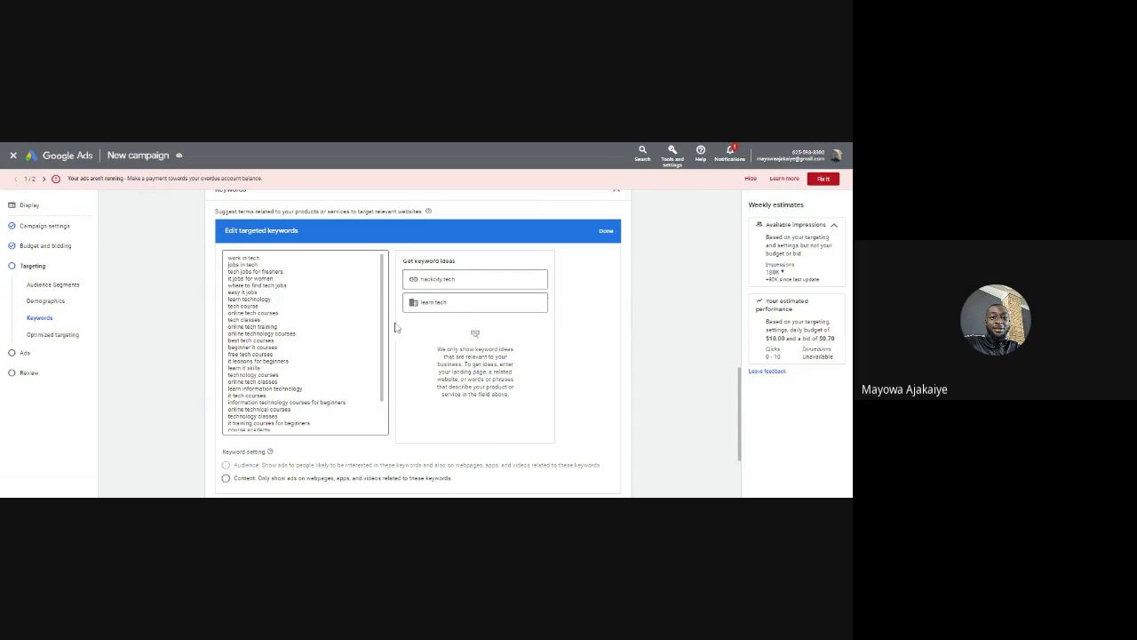
pyautogui.click(278, 313)
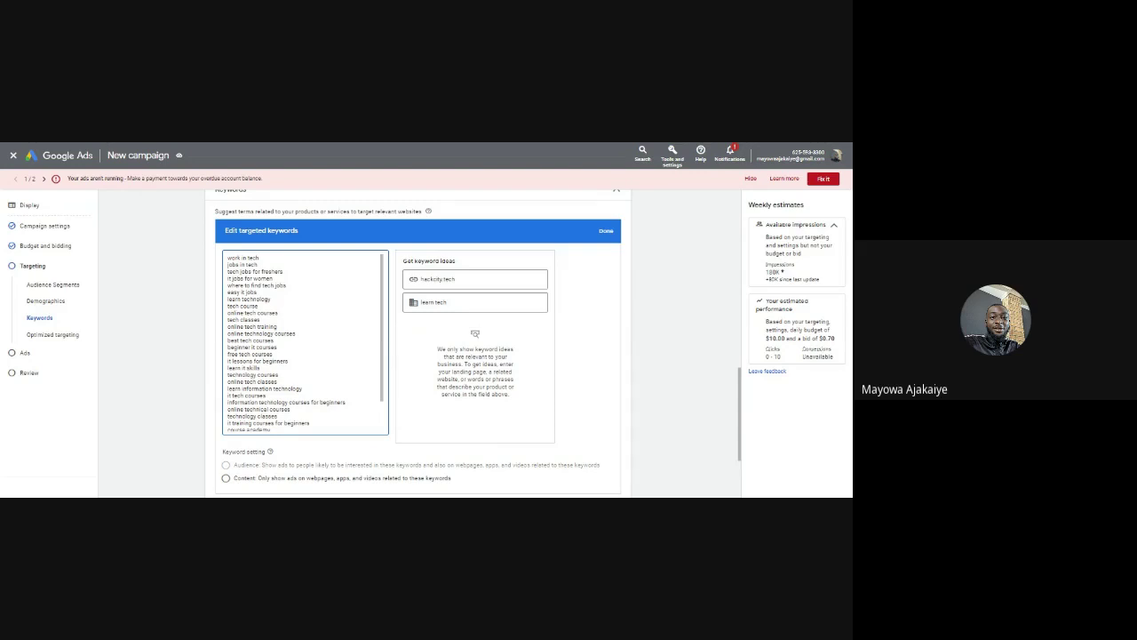
pyautogui.moveTo(384, 282); pyautogui.dragTo(384, 315)
pyautogui.scroll(1, 304, 342)
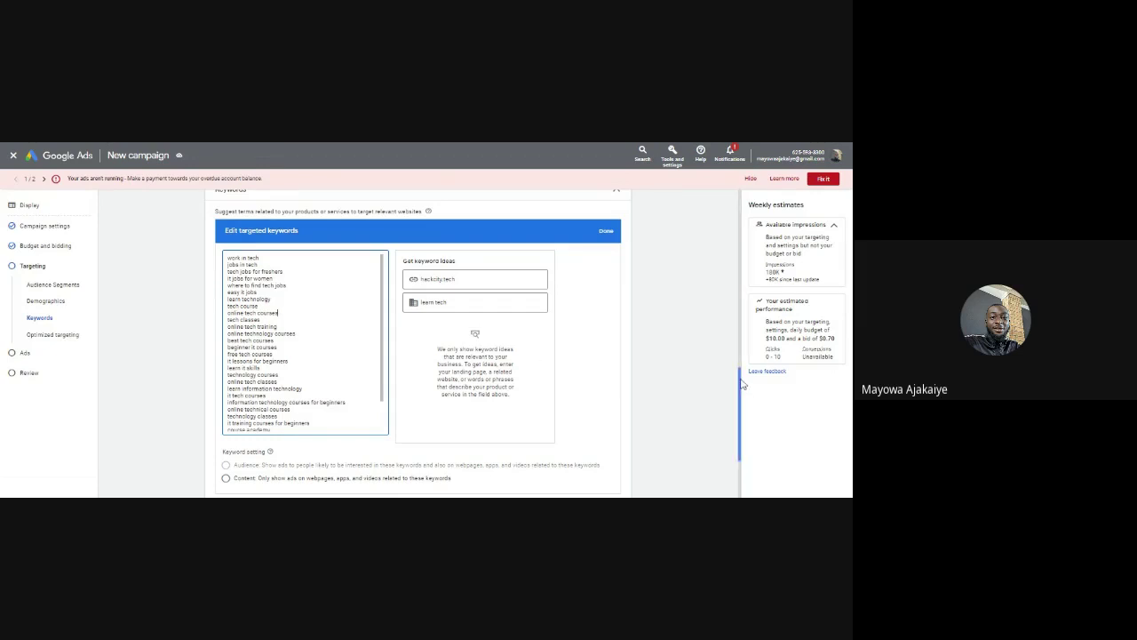
# Set the keyword setting to Content and expand the optimized targeting options to check them
pyautogui.moveTo(743, 384); pyautogui.dragTo(742, 419)
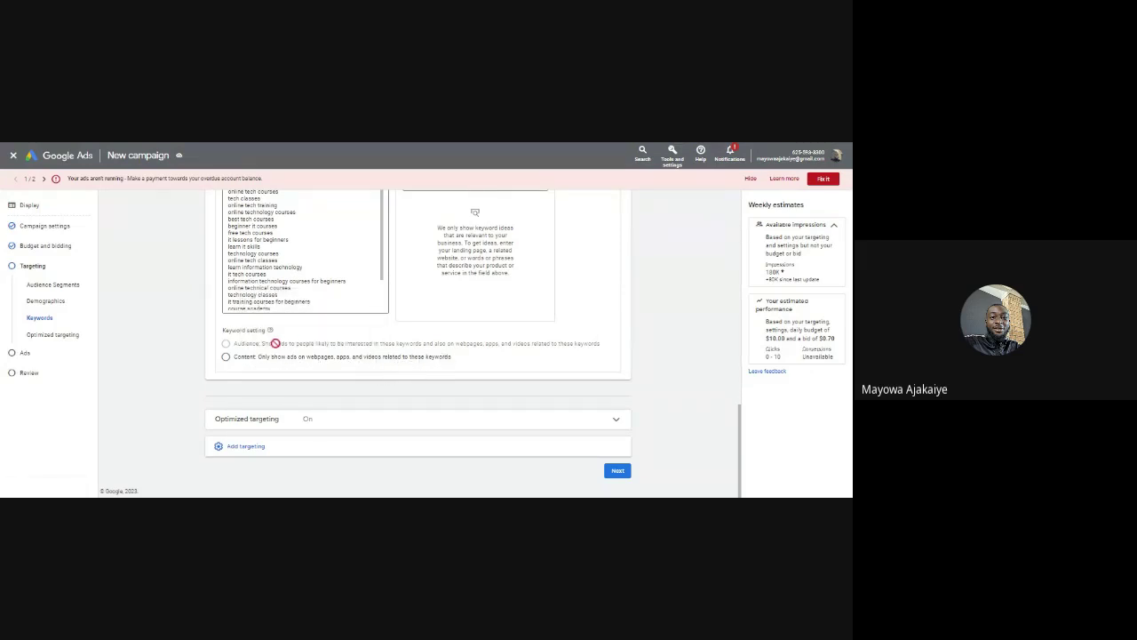
pyautogui.moveTo(268, 345)
pyautogui.click(616, 422)
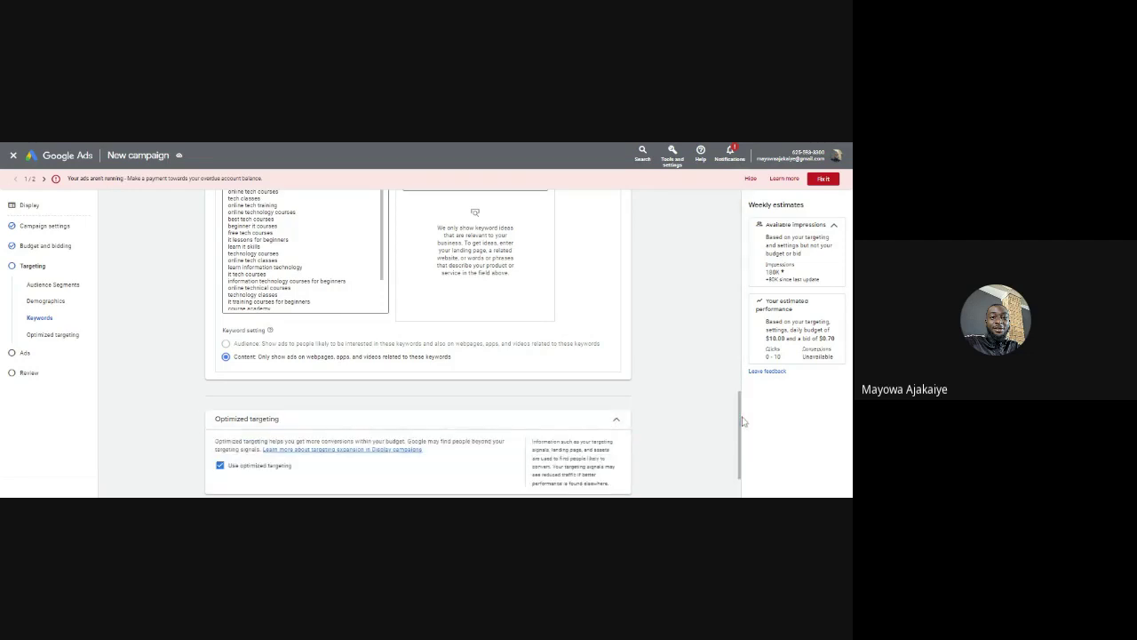
pyautogui.moveTo(742, 461); pyautogui.dragTo(738, 493)
pyautogui.click(697, 438)
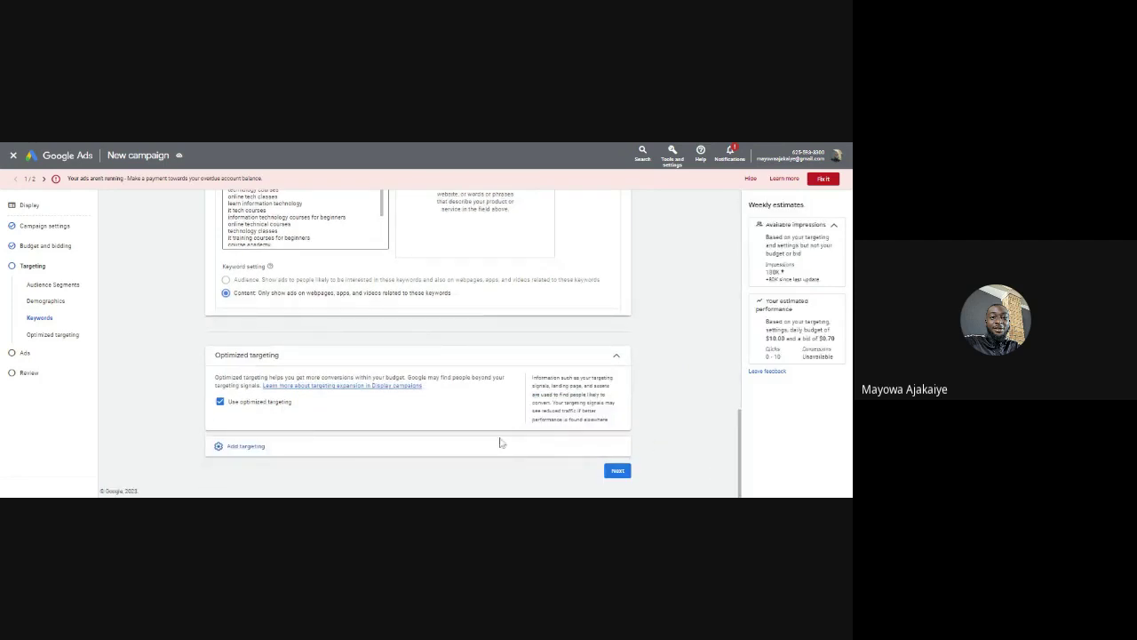
# Add Topics as an extra targeting type and look over the available top-level topic categories
pyautogui.click(246, 446)
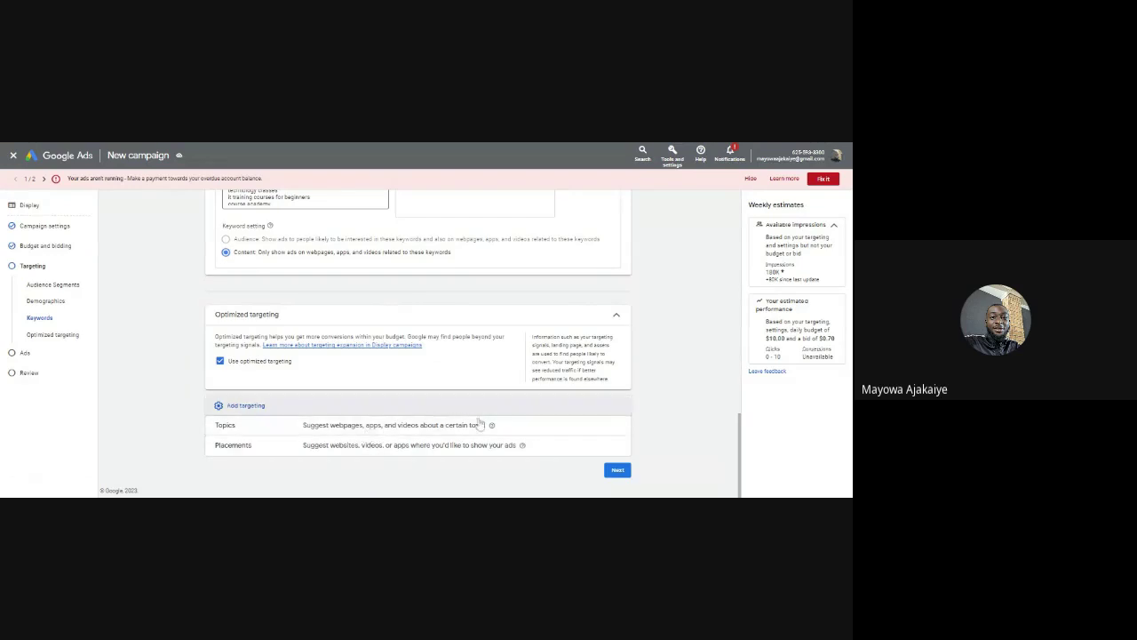
pyautogui.click(616, 430)
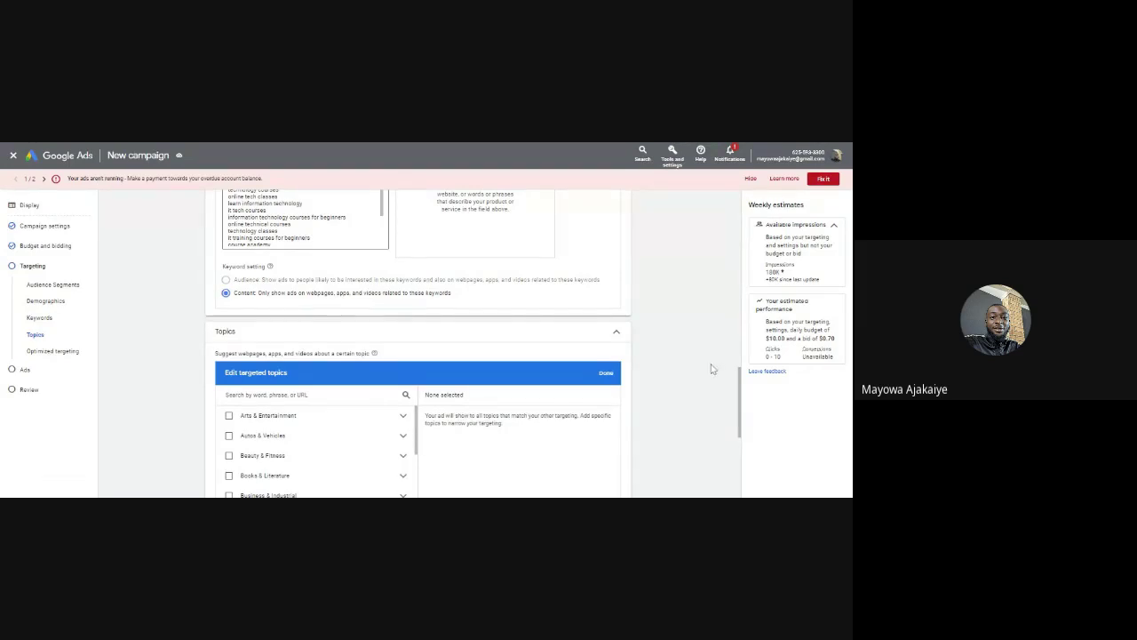
pyautogui.scroll(-1, 716, 363)
pyautogui.scroll(-1, 561, 306)
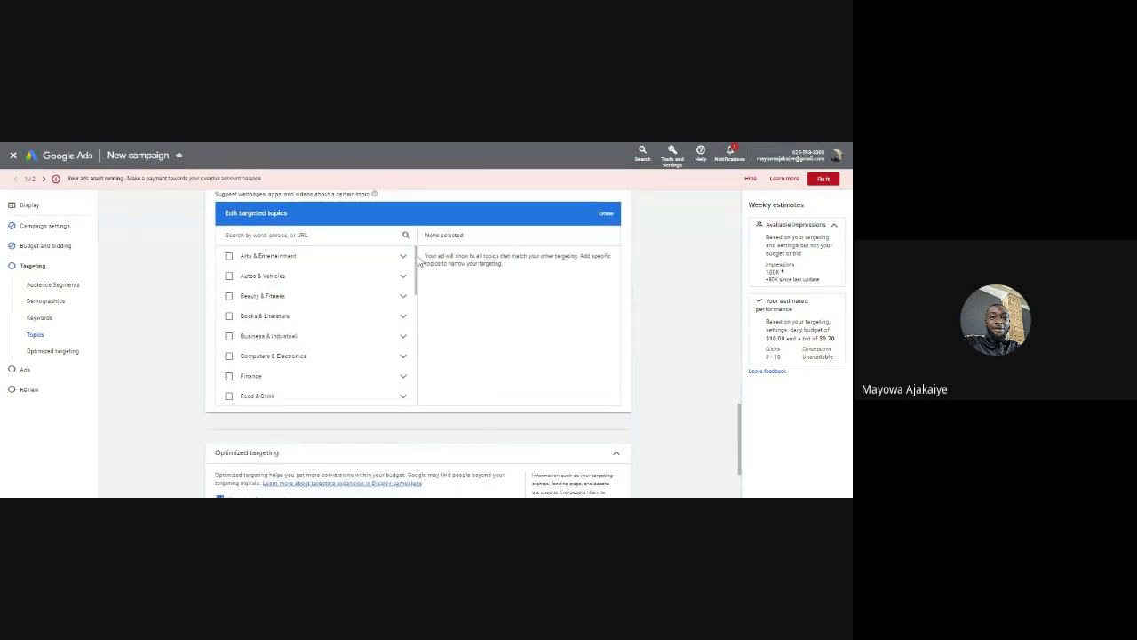
pyautogui.moveTo(418, 260); pyautogui.dragTo(406, 293)
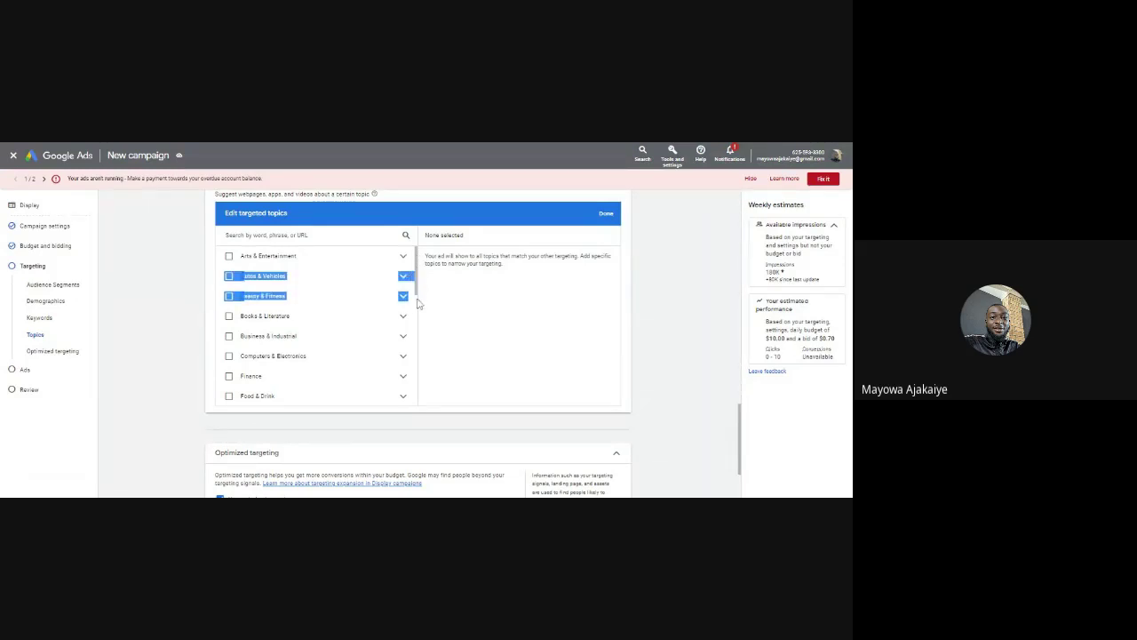
pyautogui.click(172, 328)
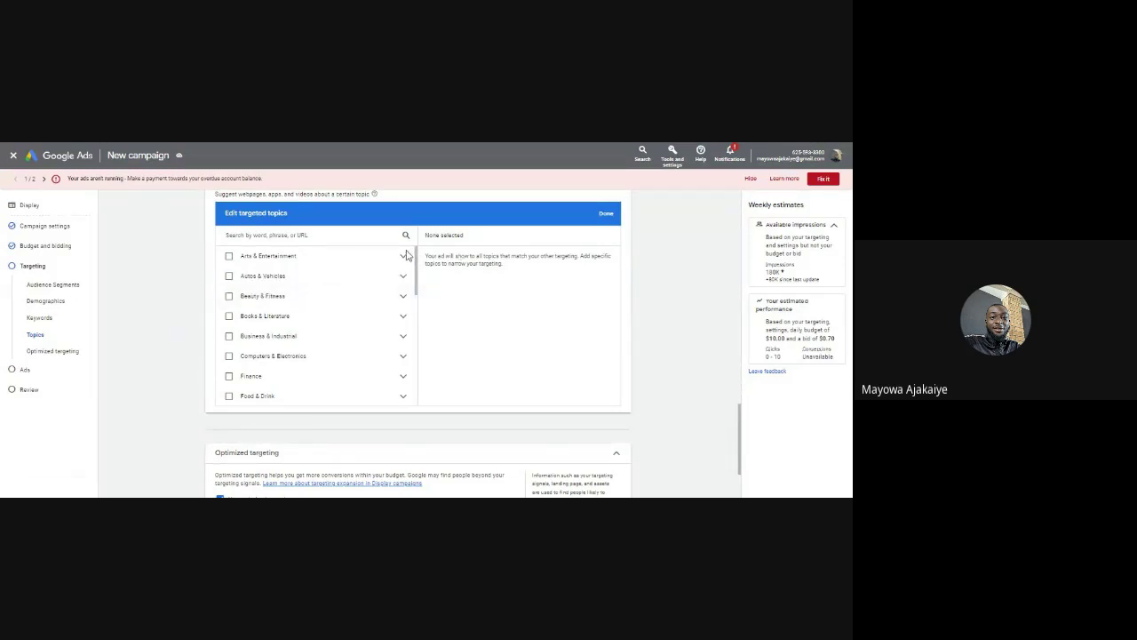
pyautogui.moveTo(417, 258); pyautogui.dragTo(413, 367)
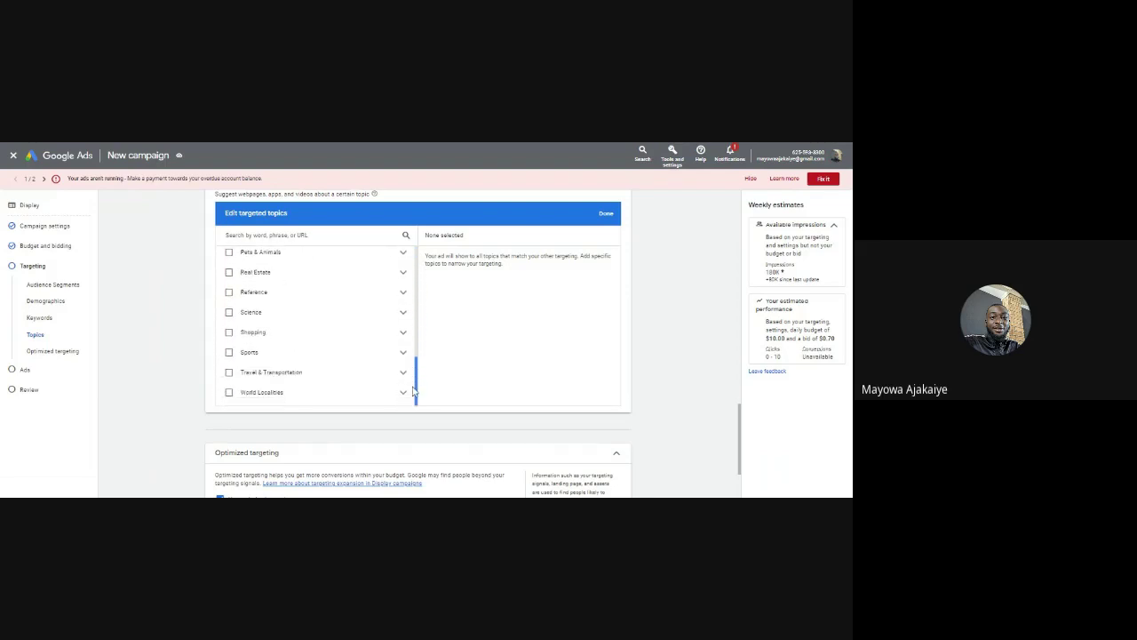
pyautogui.scroll(5, 405, 337)
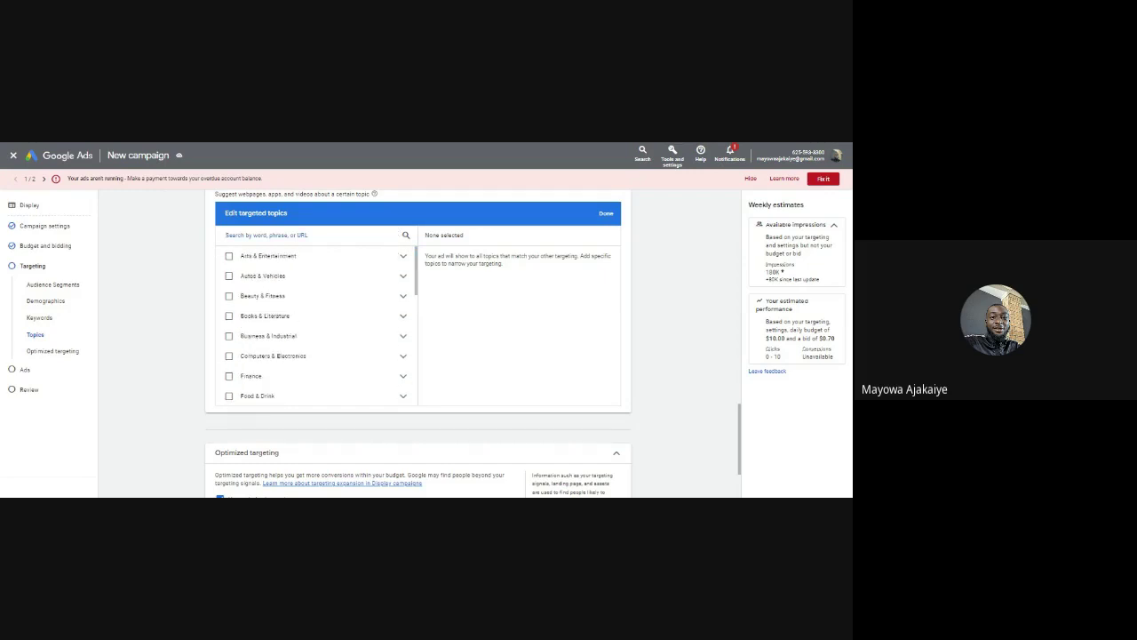
# Search the targeted topics for "learn" and look over the matching topics
pyautogui.write('learn')
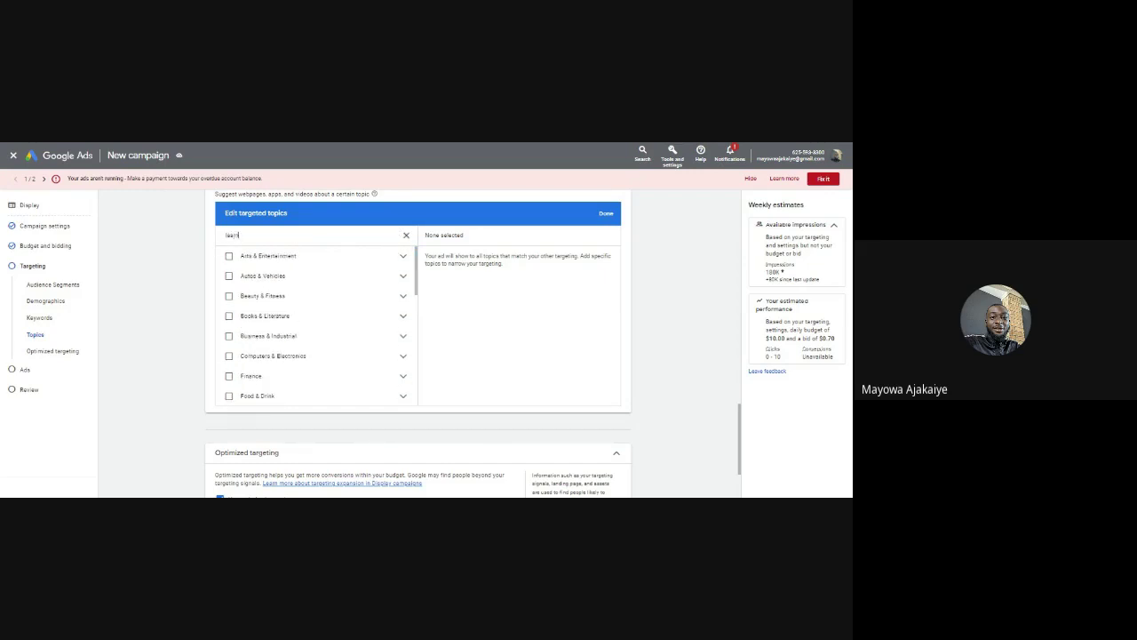
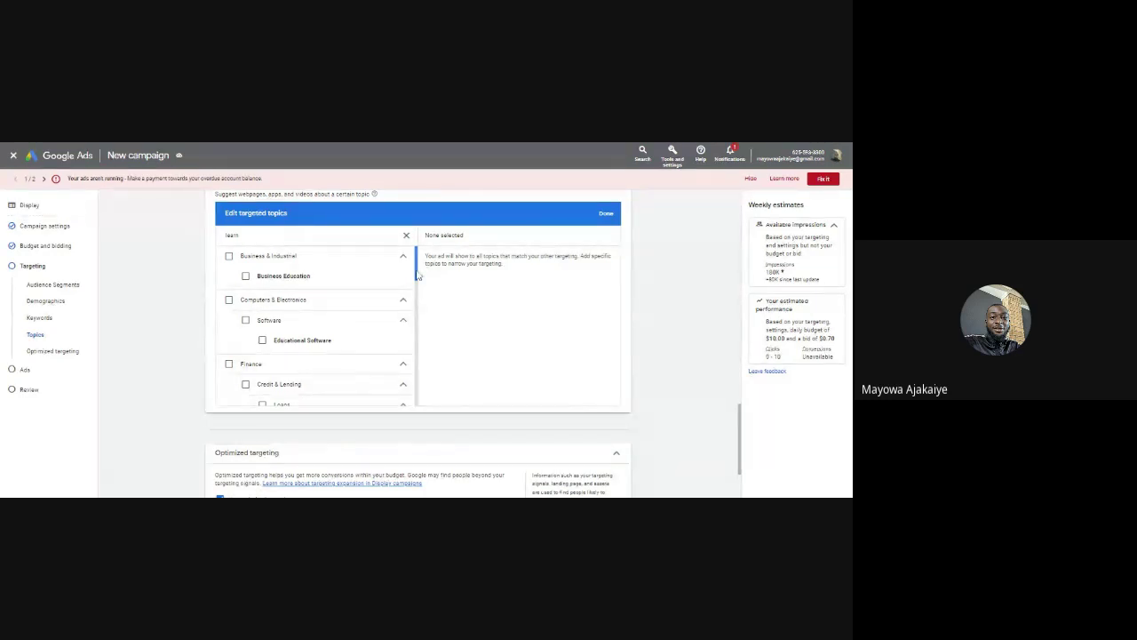
pyautogui.scroll(-2, 416, 296)
pyautogui.scroll(2, 416, 296)
pyautogui.moveTo(421, 271)
pyautogui.mouseDown()
pyautogui.moveTo(421, 300)
pyautogui.moveTo(421, 271)
pyautogui.mouseUp()
# Extend the topic search to "learn tech" and look through all matching topics and subtopics
pyautogui.write('ch')
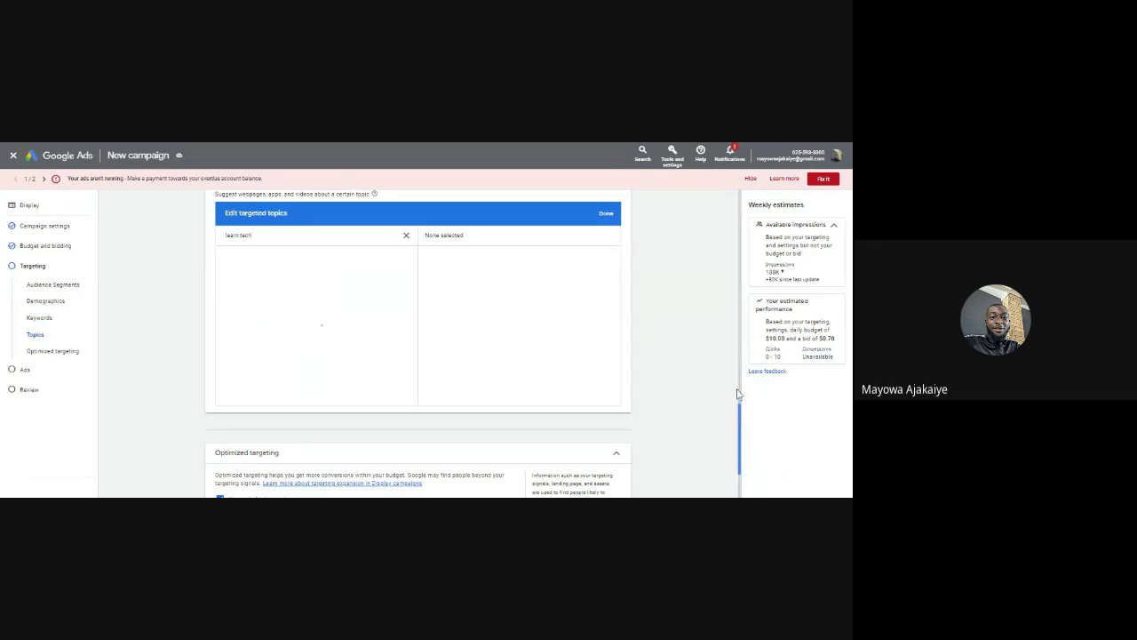
pyautogui.scroll(3, 741, 391)
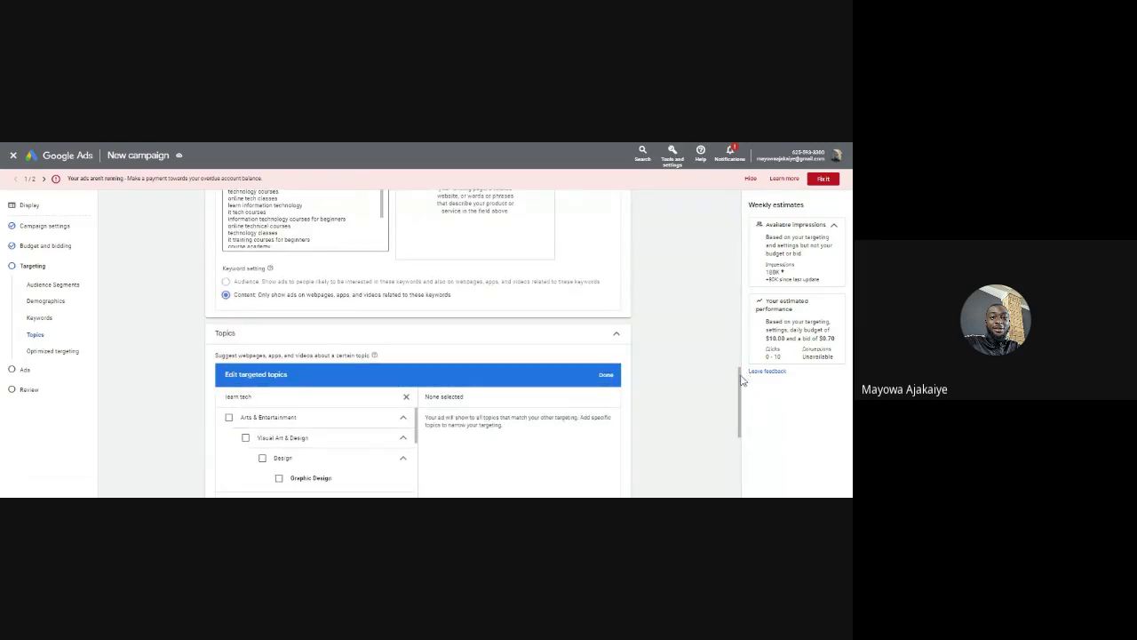
pyautogui.moveTo(743, 377); pyautogui.dragTo(742, 417)
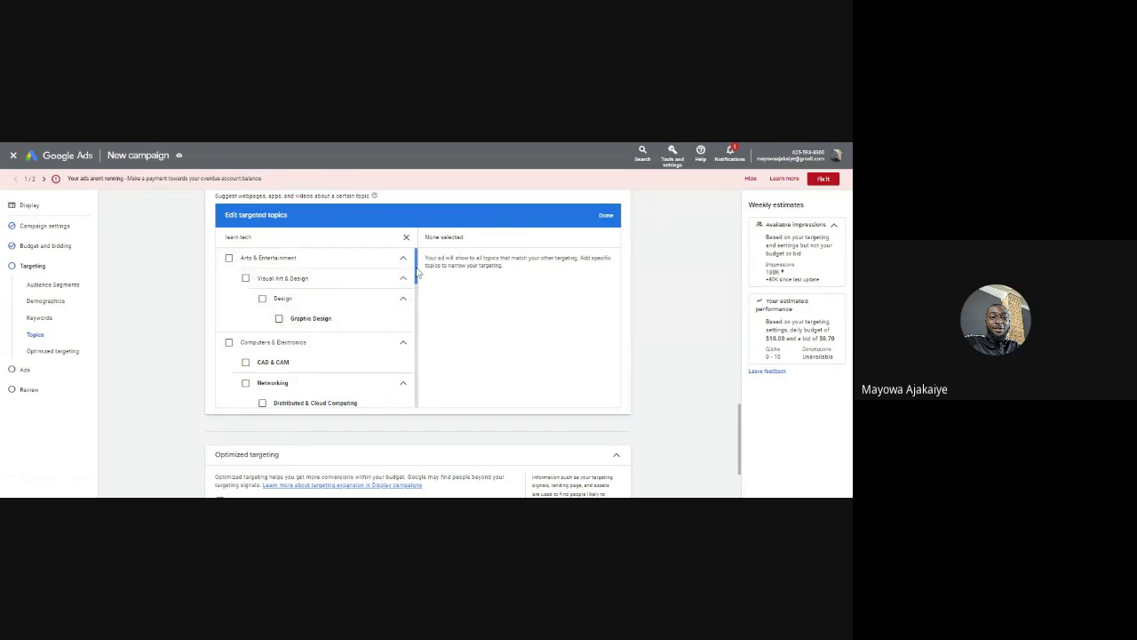
pyautogui.moveTo(415, 272); pyautogui.dragTo(412, 298)
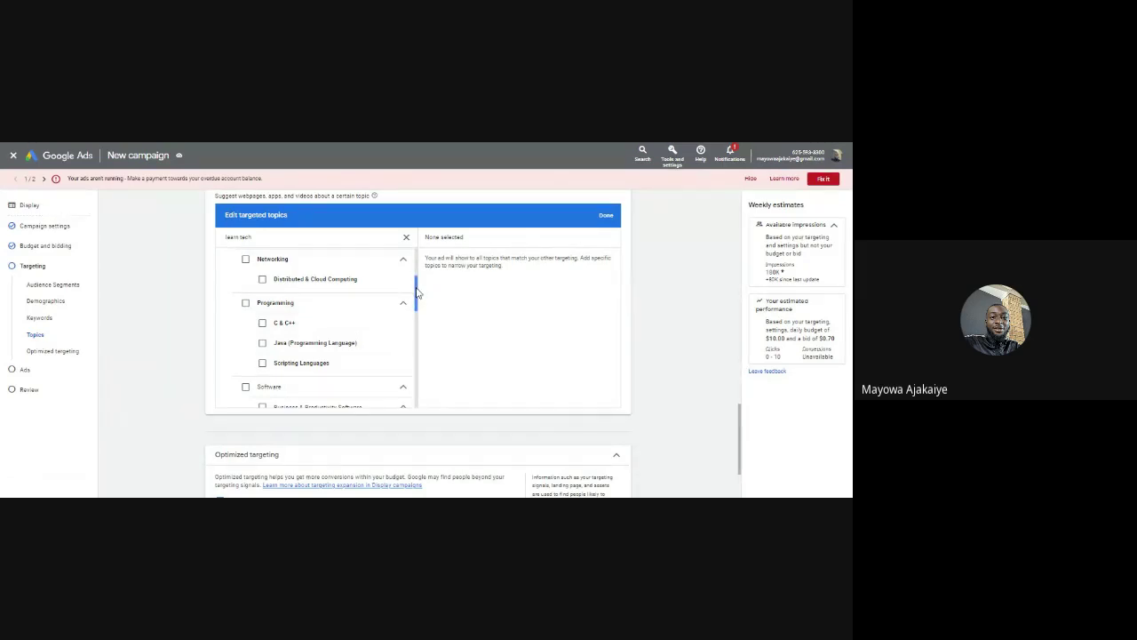
pyautogui.moveTo(416, 293); pyautogui.dragTo(416, 317)
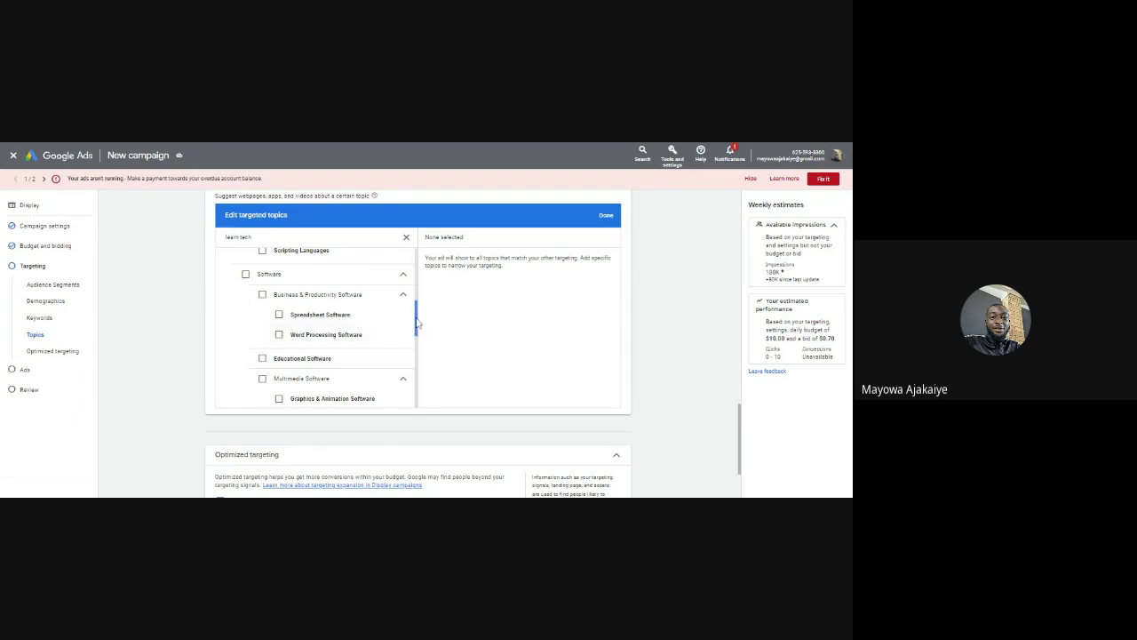
pyautogui.moveTo(416, 324); pyautogui.dragTo(414, 382)
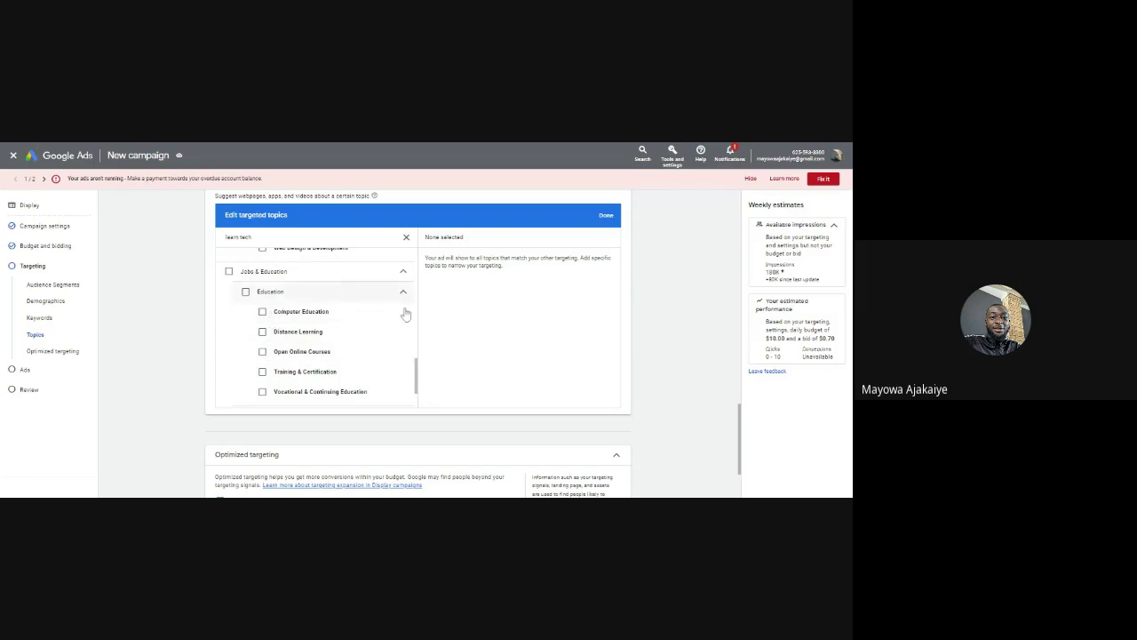
pyautogui.moveTo(416, 378); pyautogui.dragTo(415, 258)
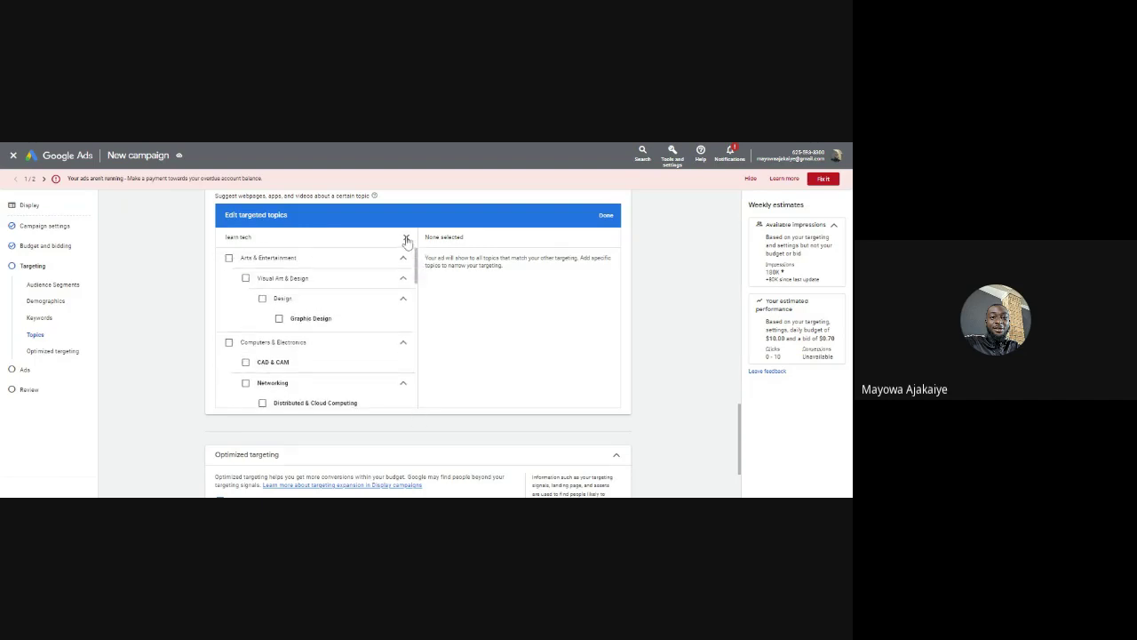
# Clear the topic search and look over the full list of top-level topic categories
pyautogui.click(406, 239)
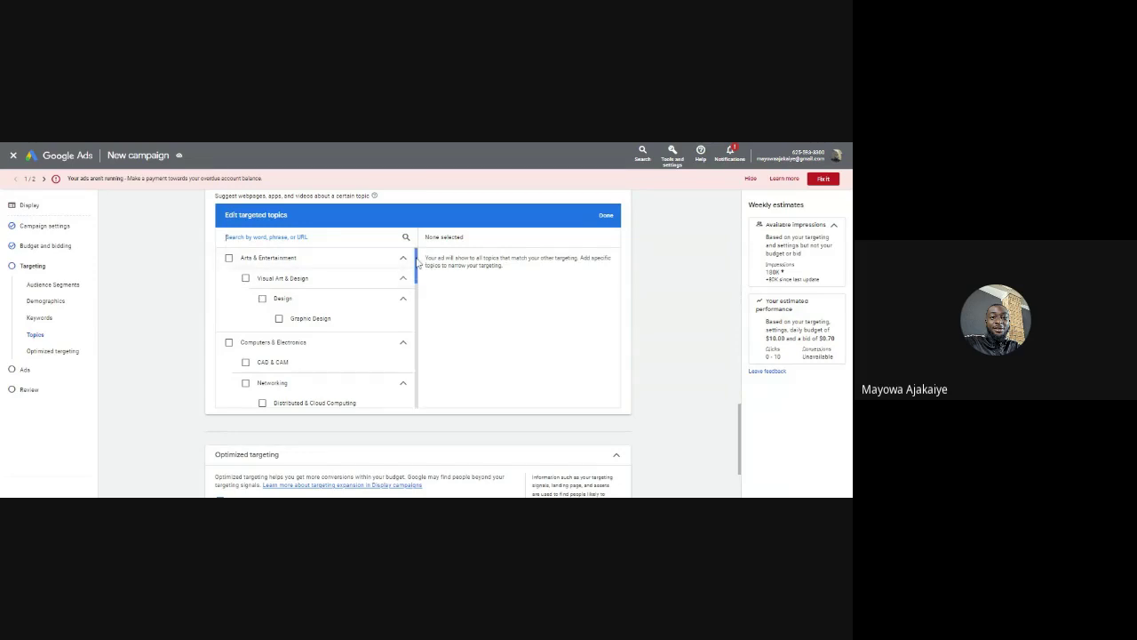
pyautogui.scroll(-3, 416, 266)
pyautogui.scroll(4, 413, 258)
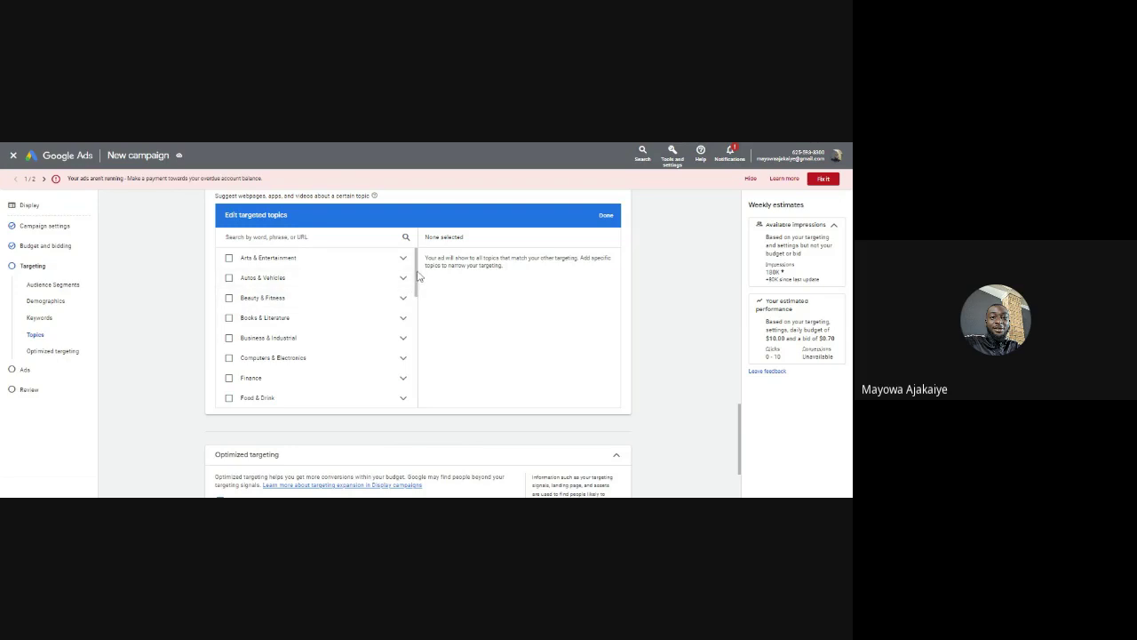
pyautogui.moveTo(417, 271); pyautogui.dragTo(414, 304)
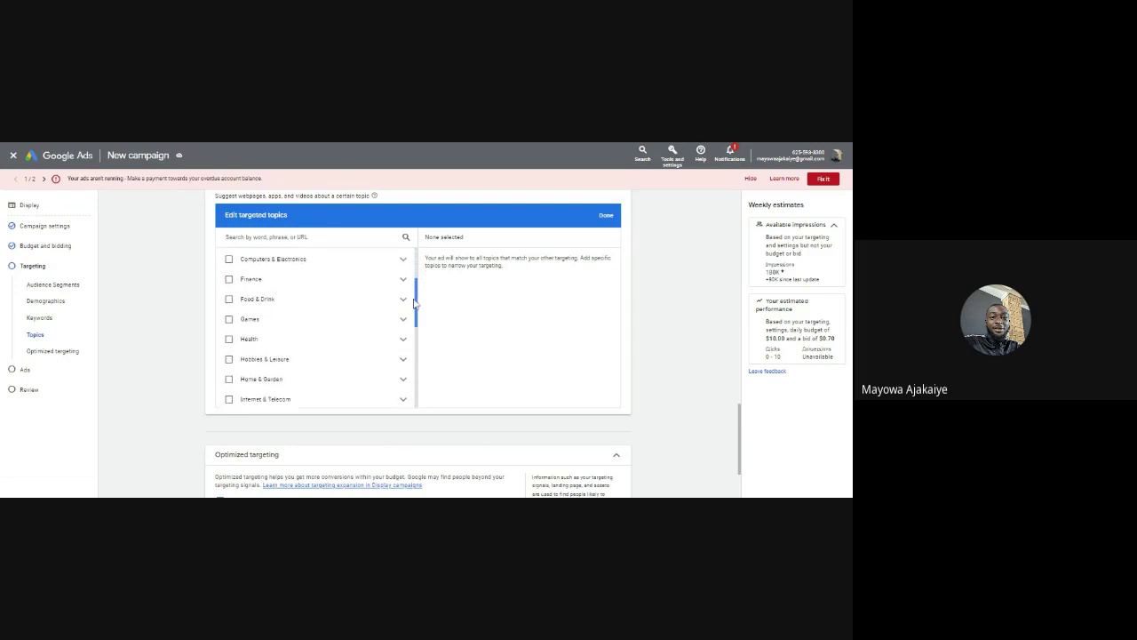
pyautogui.scroll(-3, 414, 304)
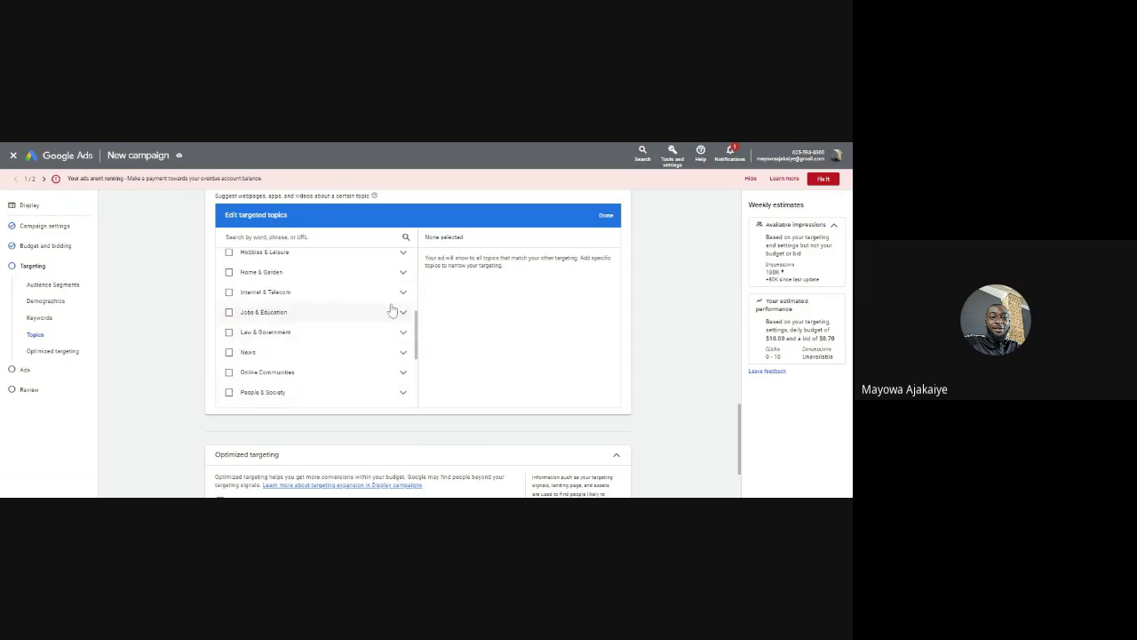
# Expand the Internet & Telecom topic and its Web Services subtopic and look through their subtopics
pyautogui.click(403, 293)
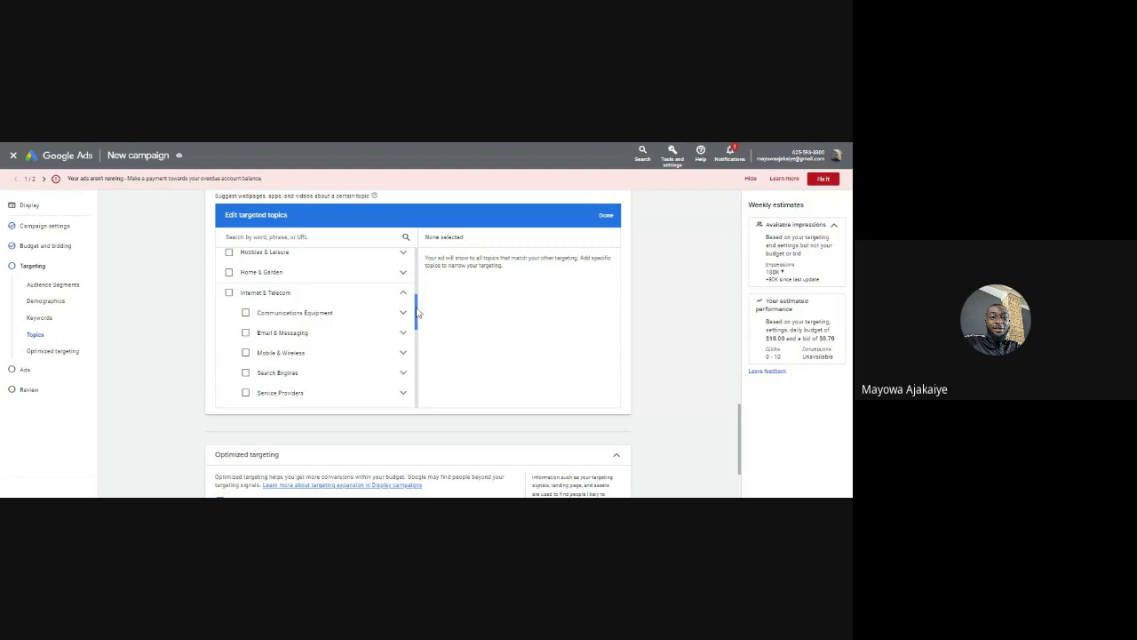
pyautogui.moveTo(418, 309); pyautogui.dragTo(418, 341)
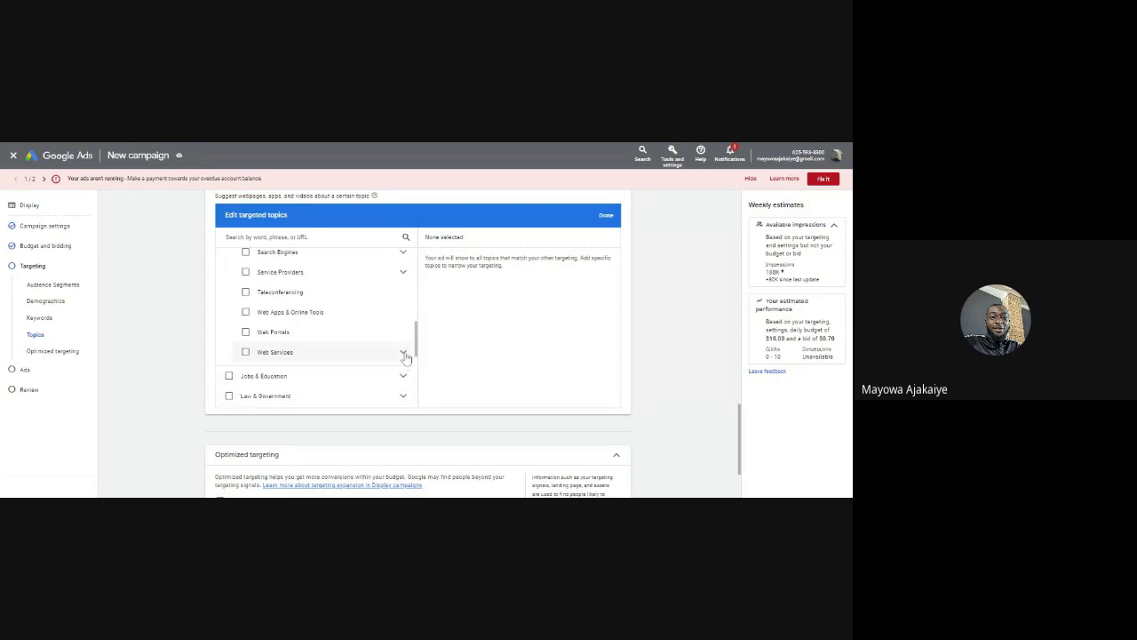
pyautogui.click(404, 356)
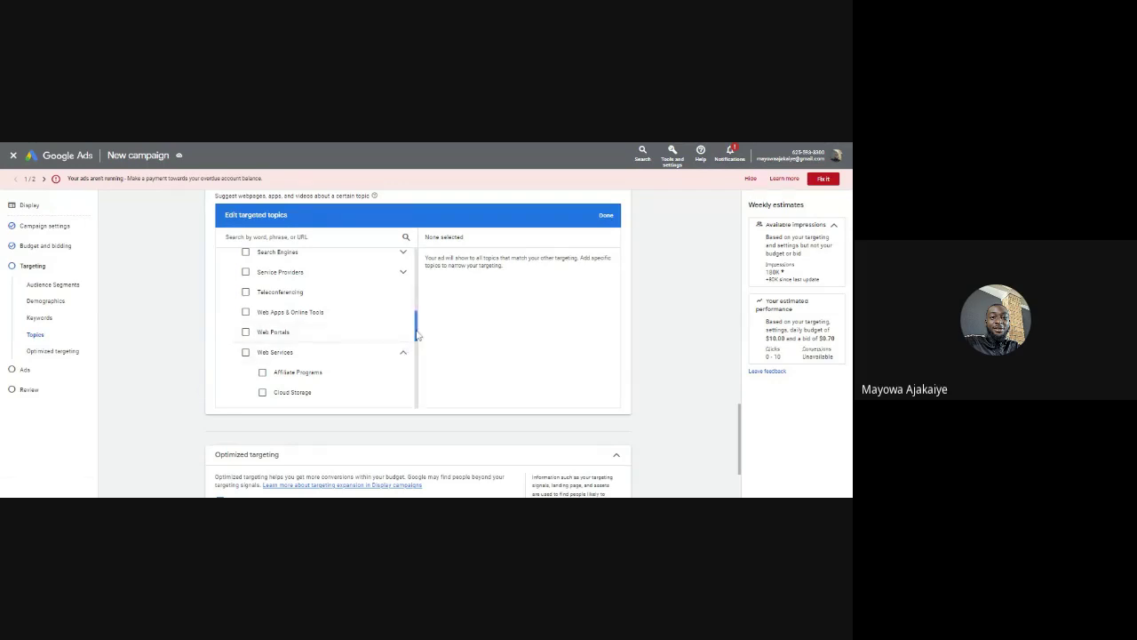
pyautogui.moveTo(417, 334); pyautogui.dragTo(417, 354)
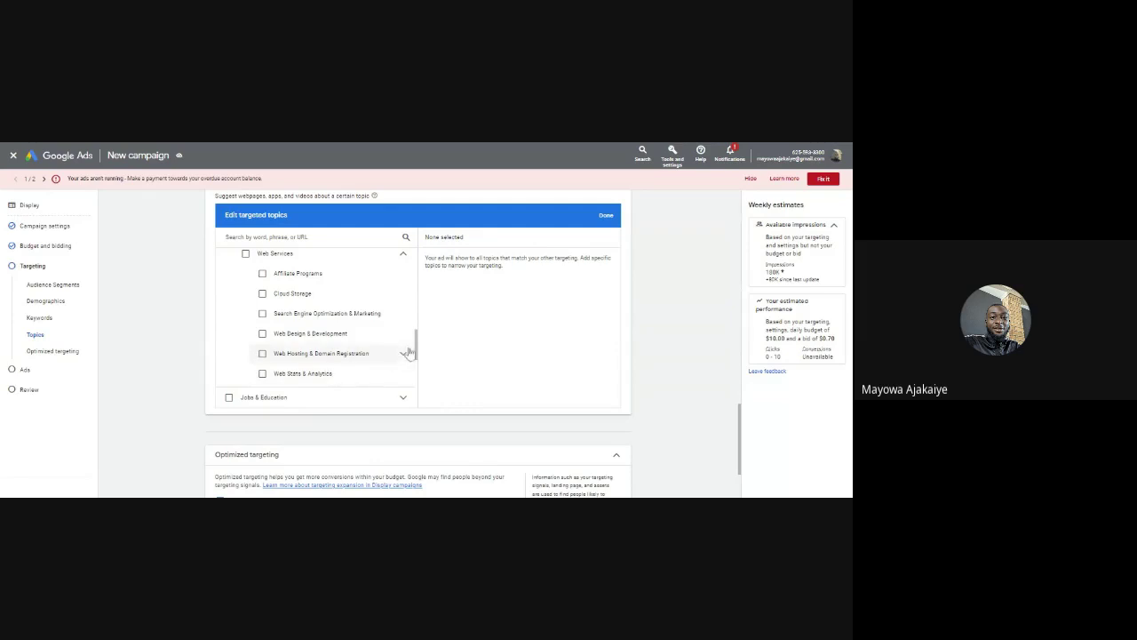
pyautogui.moveTo(417, 345); pyautogui.dragTo(418, 374)
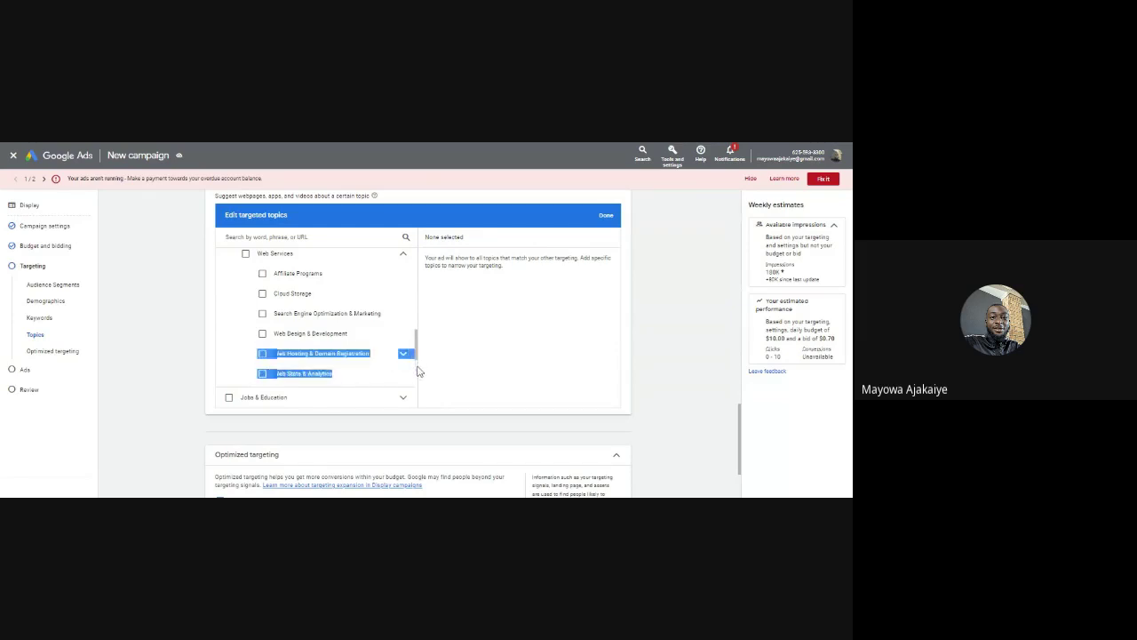
pyautogui.click(155, 305)
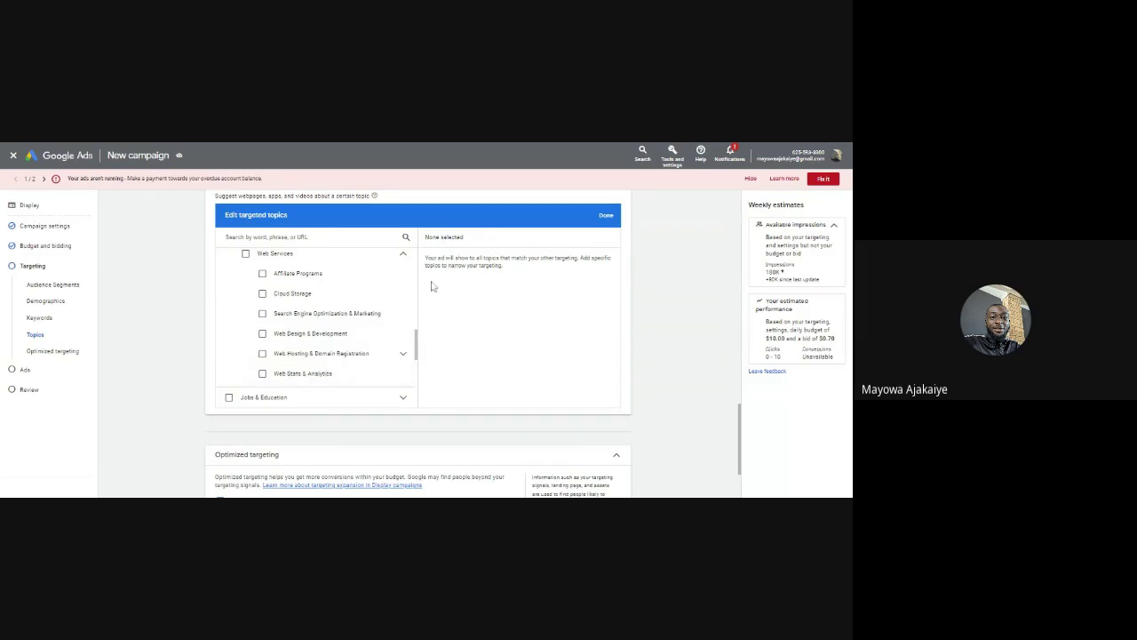
pyautogui.click(416, 340)
pyautogui.moveTo(418, 338); pyautogui.dragTo(405, 244)
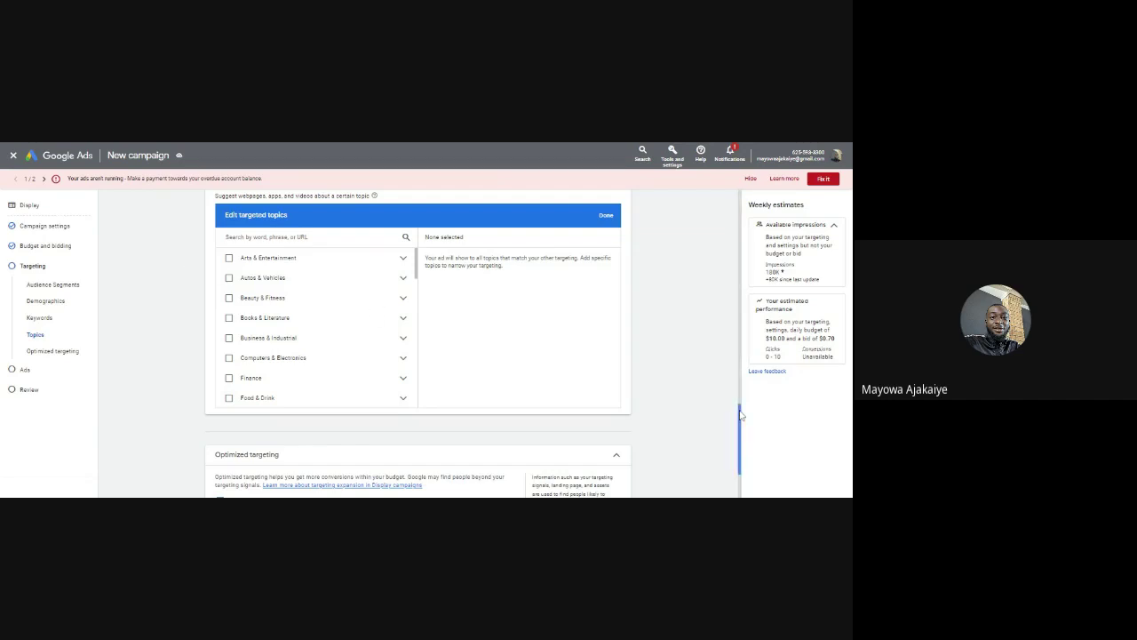
# Add Placements as an extra targeting type for the ad group
pyautogui.moveTo(739, 420); pyautogui.dragTo(737, 465)
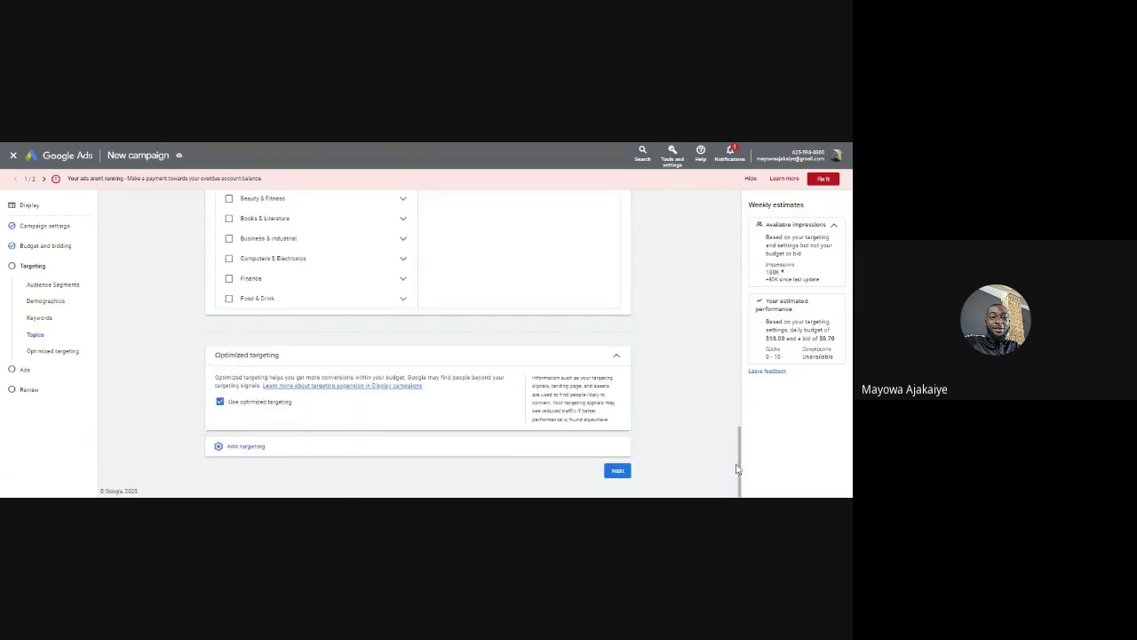
pyautogui.click(236, 449)
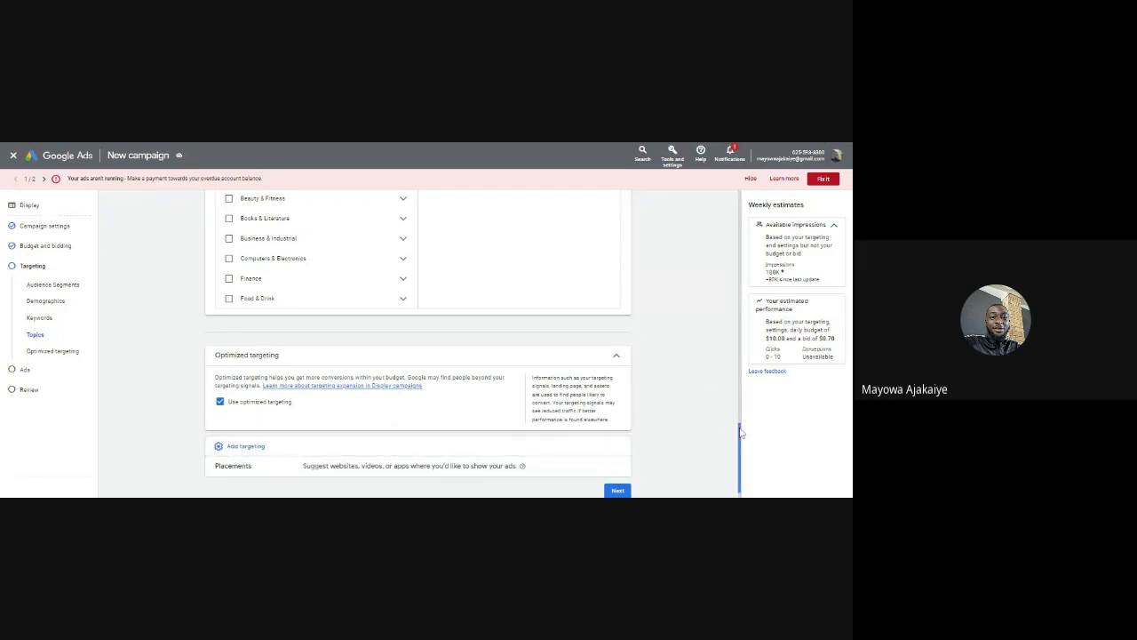
pyautogui.moveTo(737, 436); pyautogui.dragTo(739, 456)
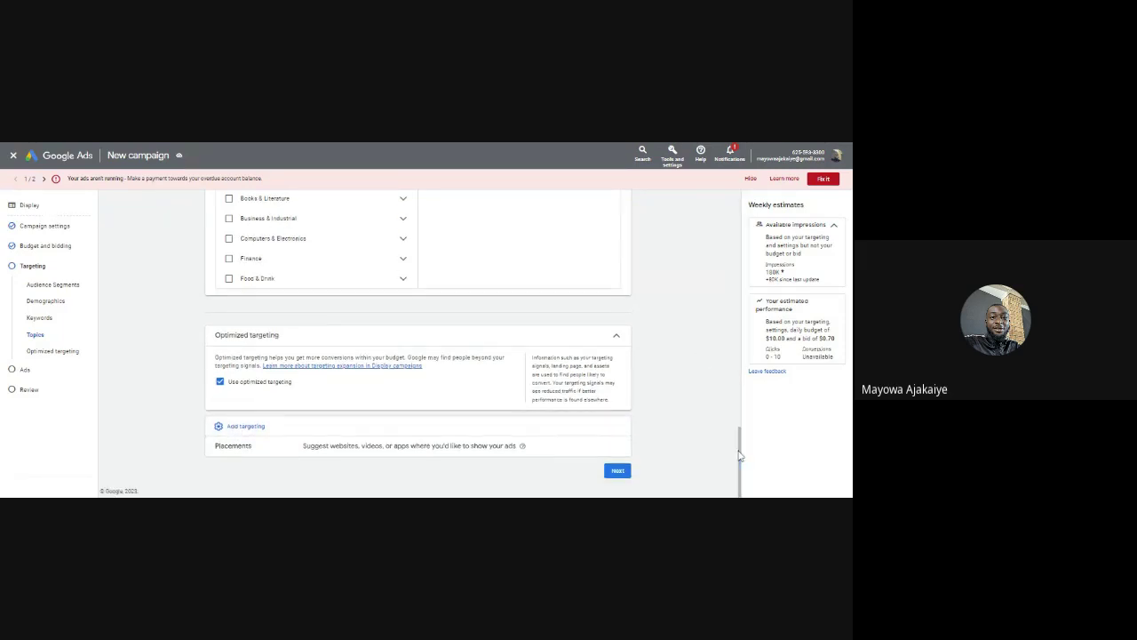
pyautogui.click(421, 447)
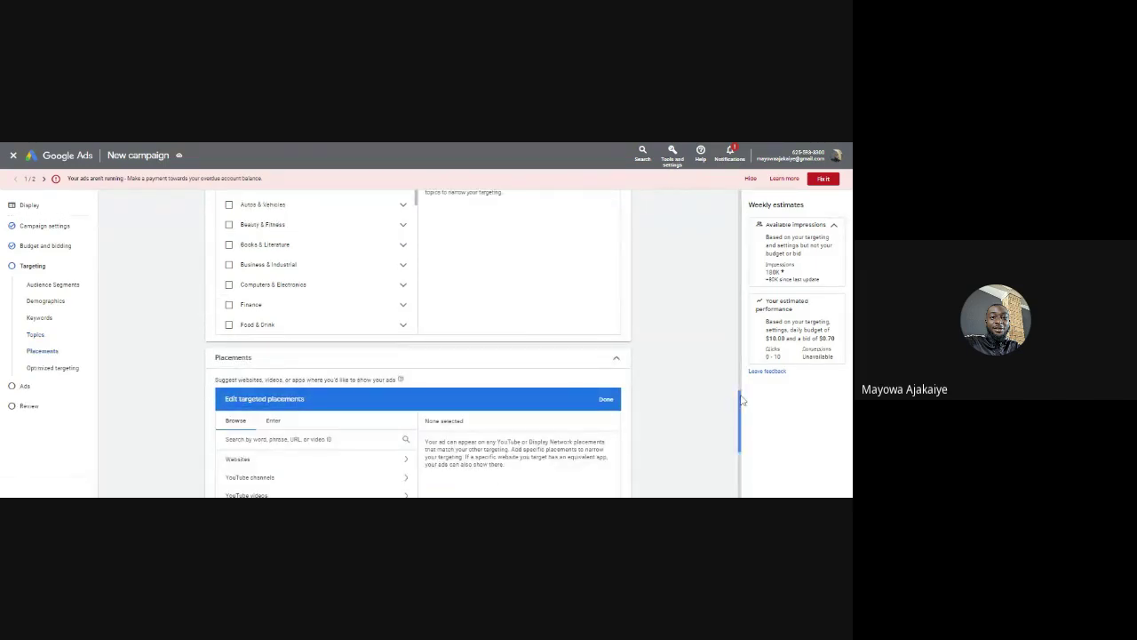
pyautogui.moveTo(740, 398); pyautogui.dragTo(739, 424)
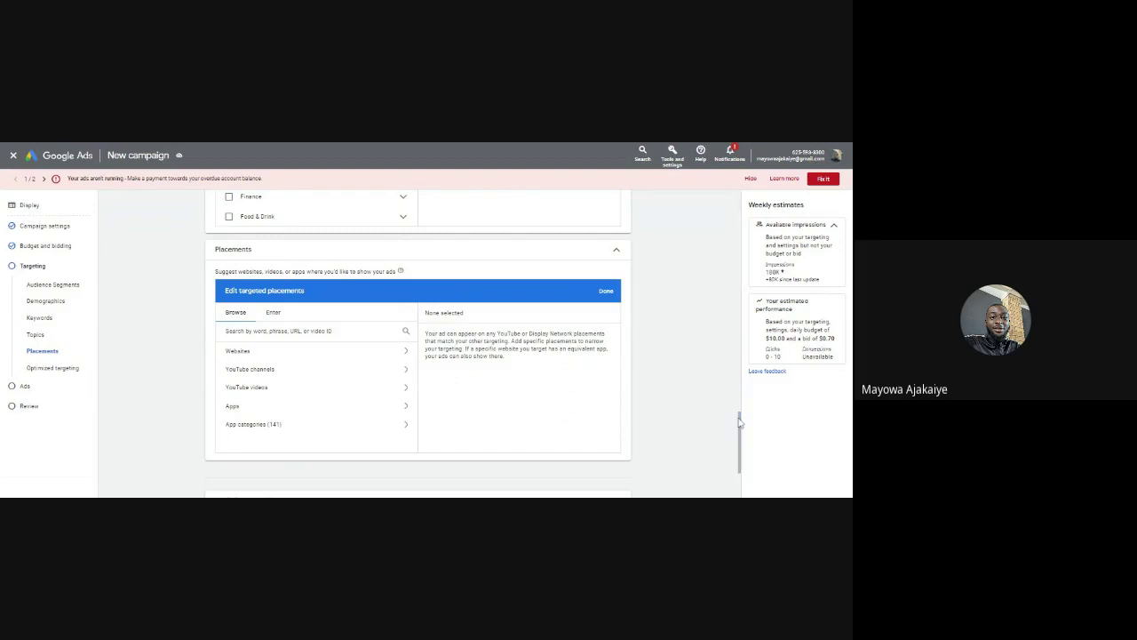
# Examine the placement options, checking the Websites category and the form for entering multiple placement URLs
pyautogui.click(327, 355)
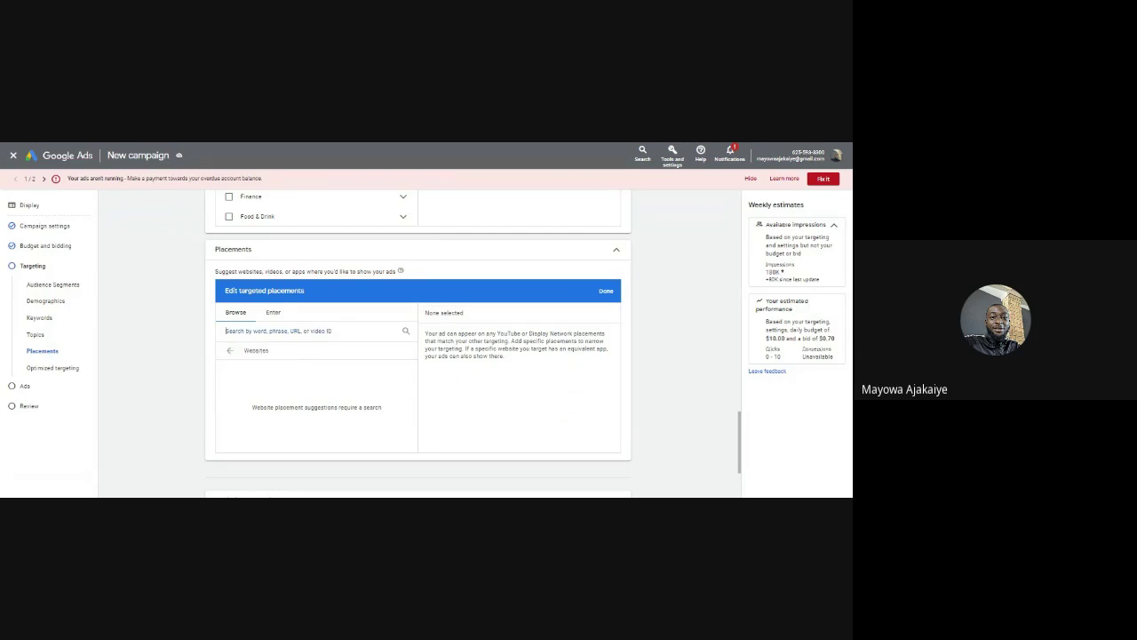
pyautogui.click(274, 314)
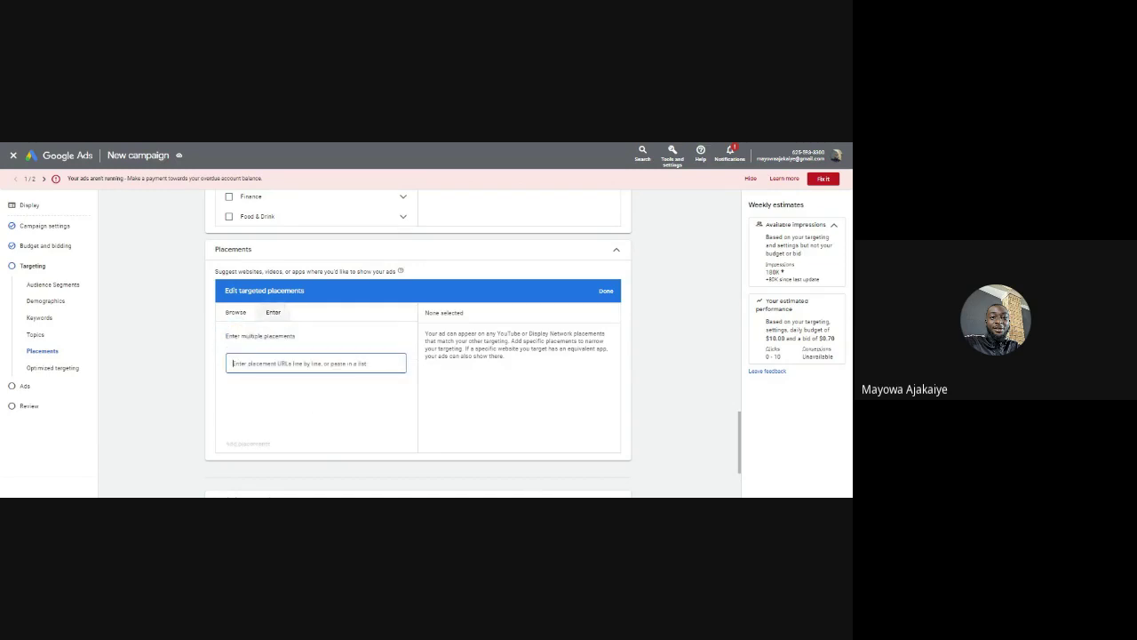
pyautogui.click(236, 314)
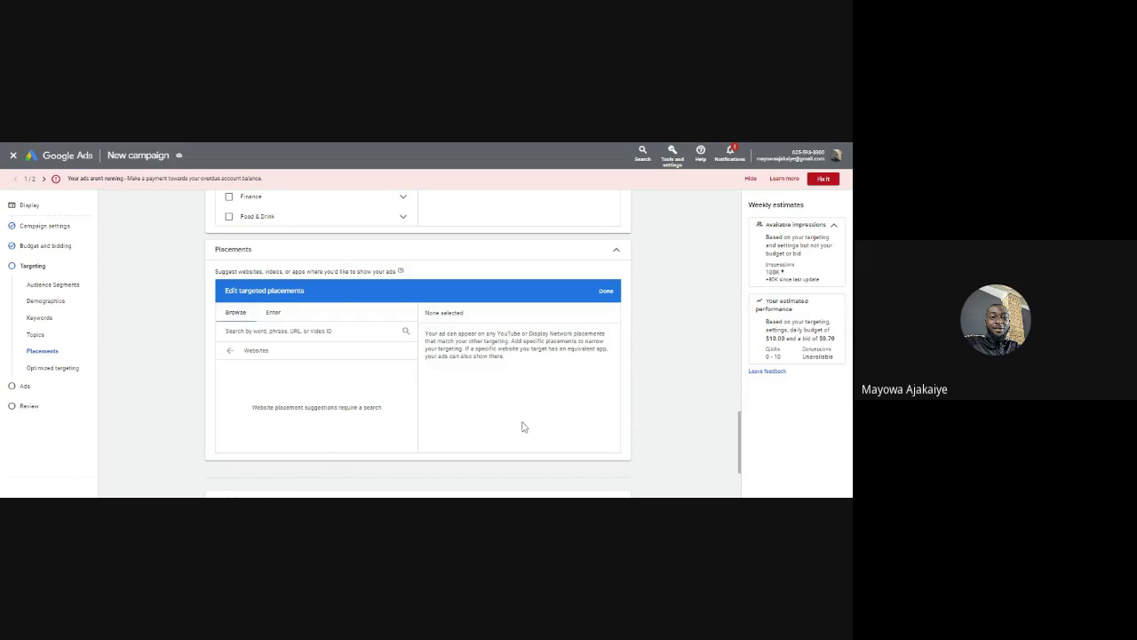
pyautogui.click(231, 352)
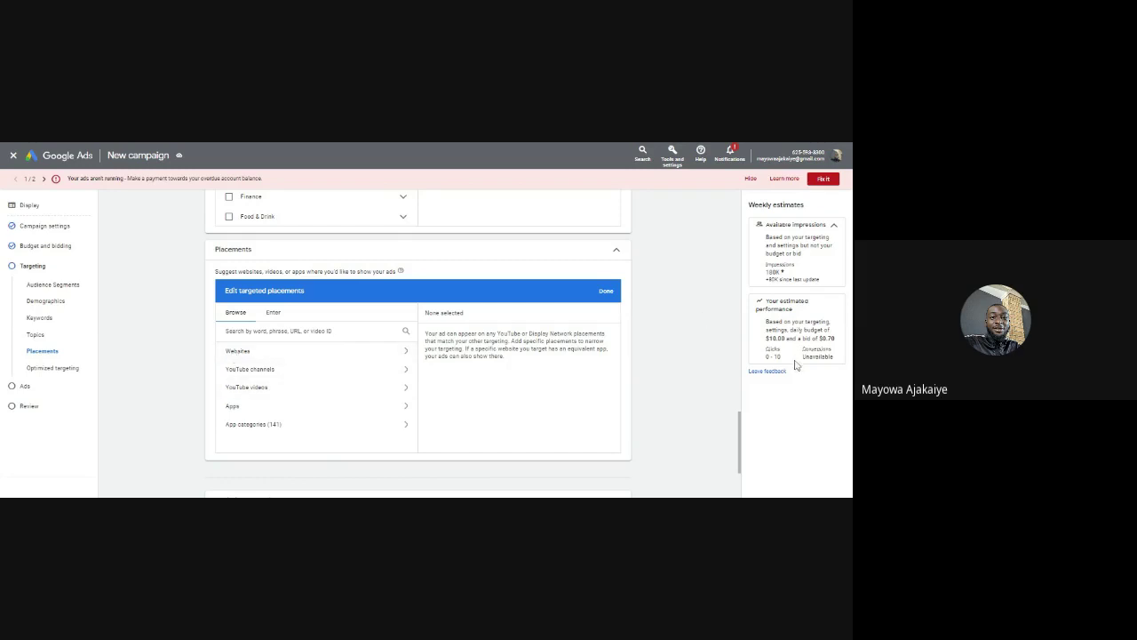
pyautogui.moveTo(742, 420); pyautogui.dragTo(741, 430)
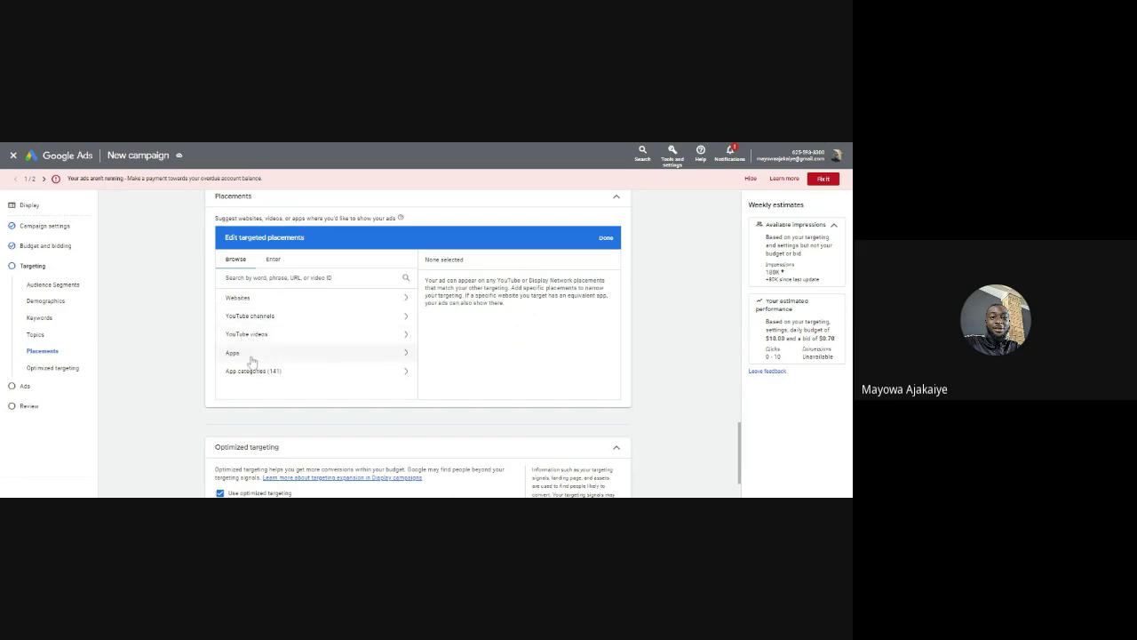
pyautogui.click(273, 260)
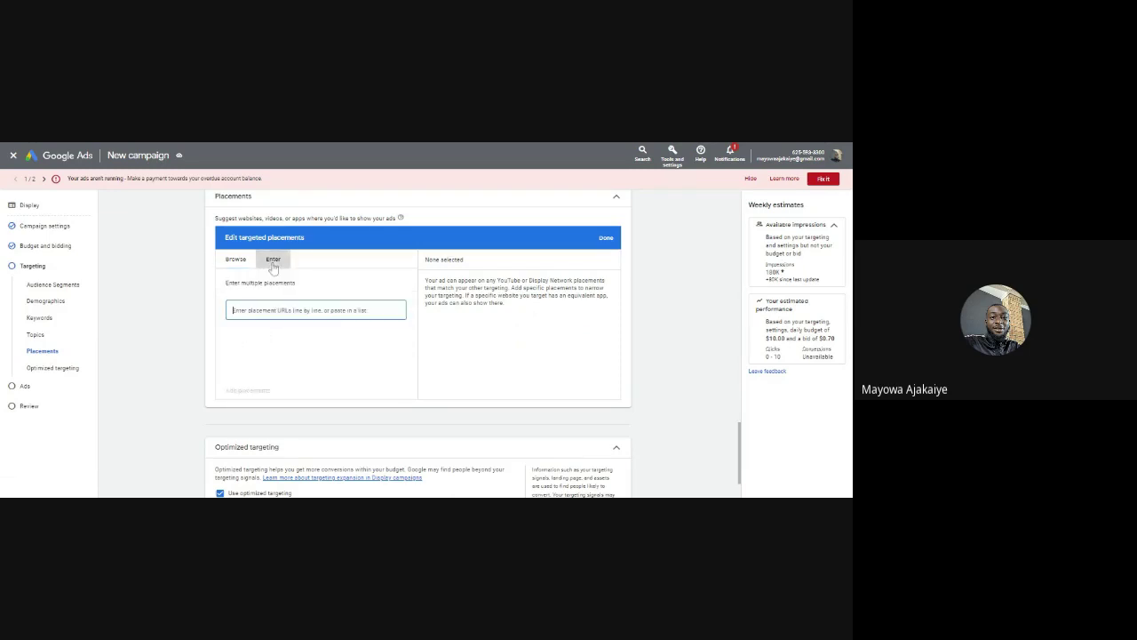
pyautogui.click(235, 261)
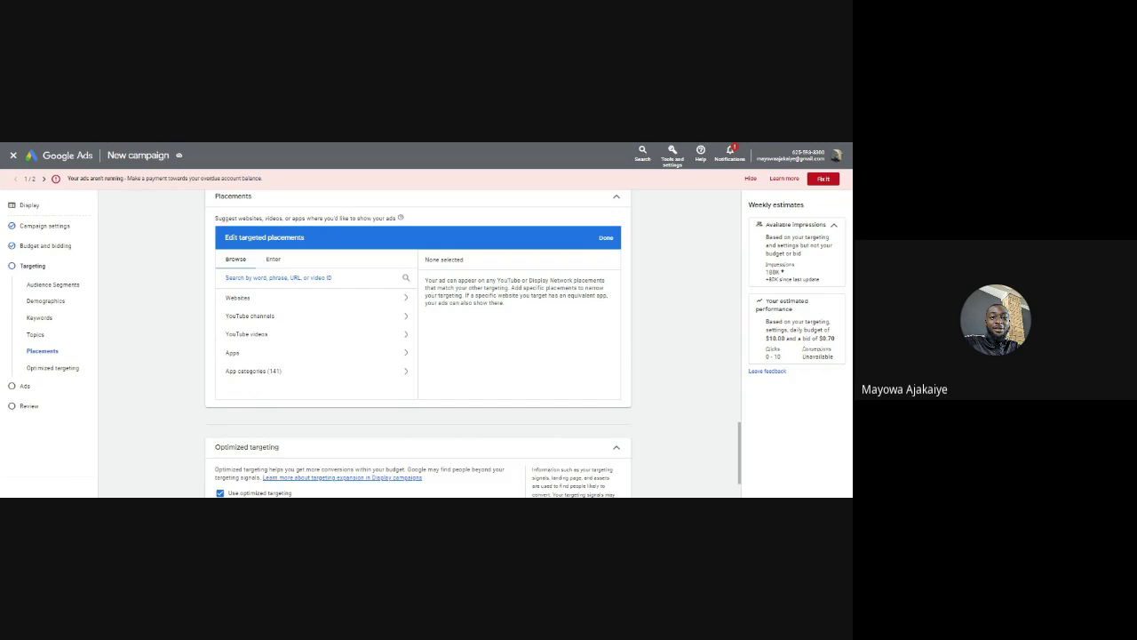
pyautogui.write('ali')
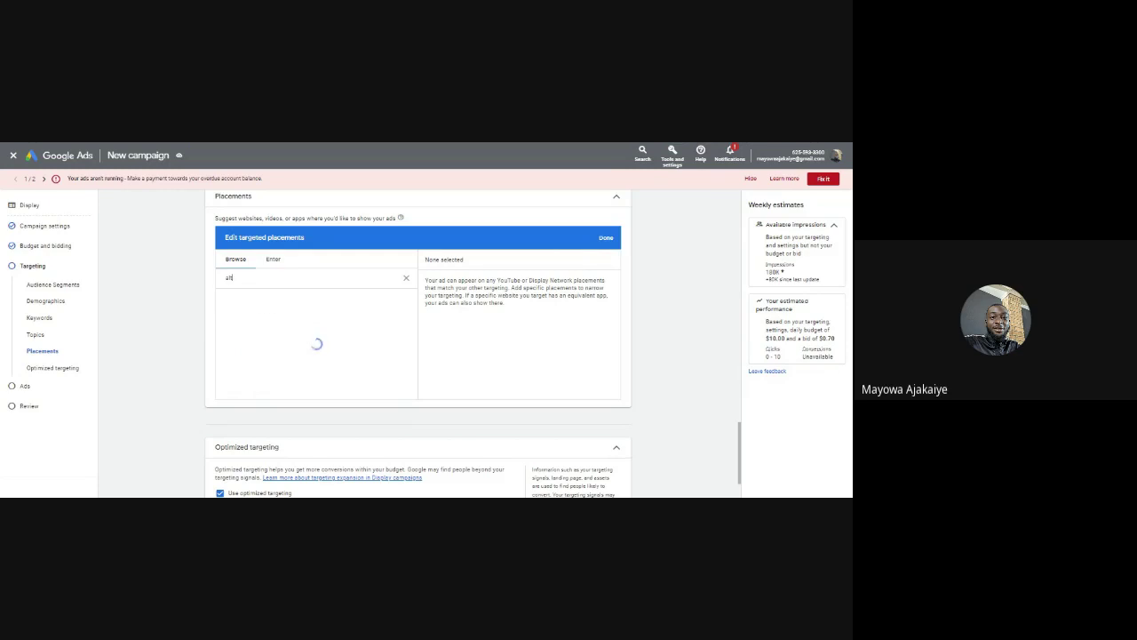
pyautogui.write('school')
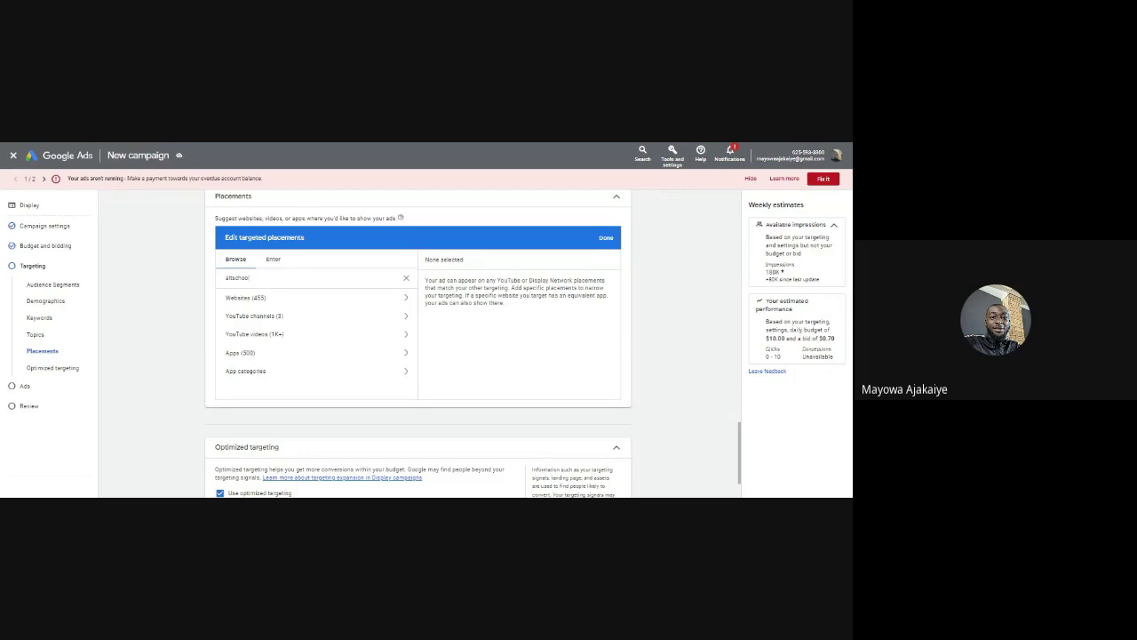
pyautogui.hotkey('ctrl', 'a')
pyautogui.write('https://www.altschoolafrica.com/')
pyautogui.press('Return')
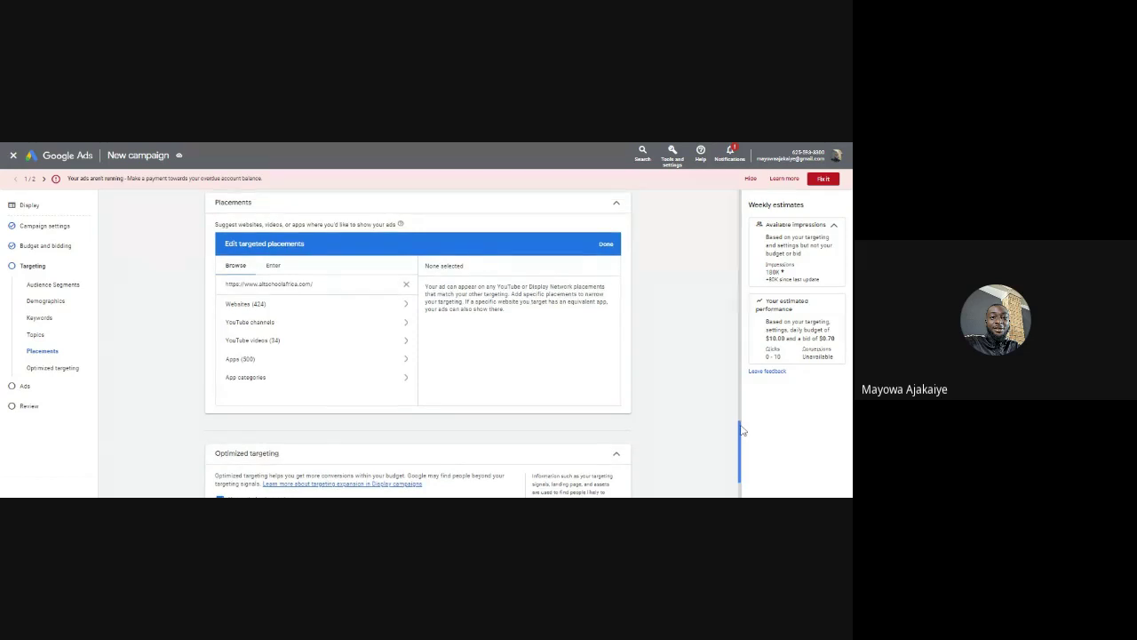
# Open the matching website placements, load more of them and look through the list with its weekly impressions
pyautogui.click(304, 310)
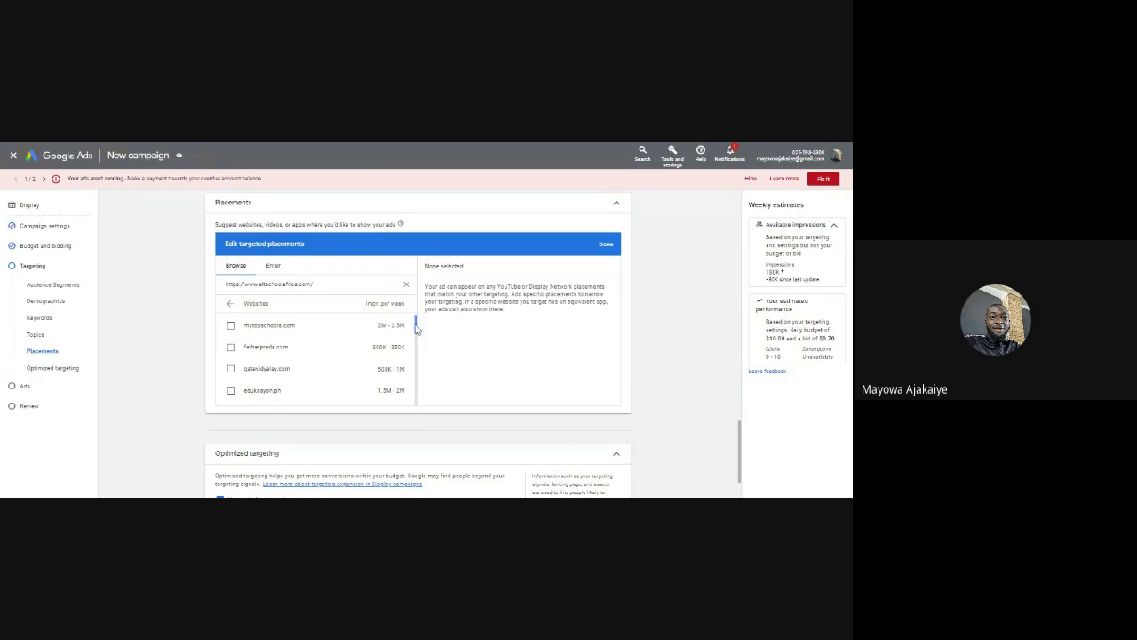
pyautogui.moveTo(416, 329); pyautogui.dragTo(418, 406)
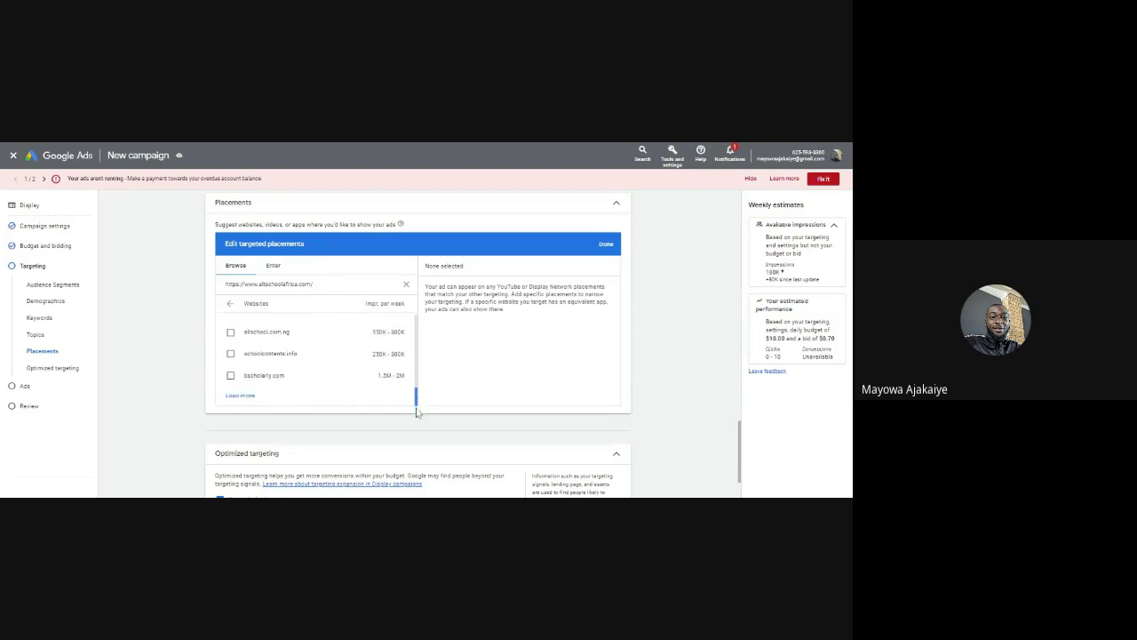
pyautogui.click(236, 398)
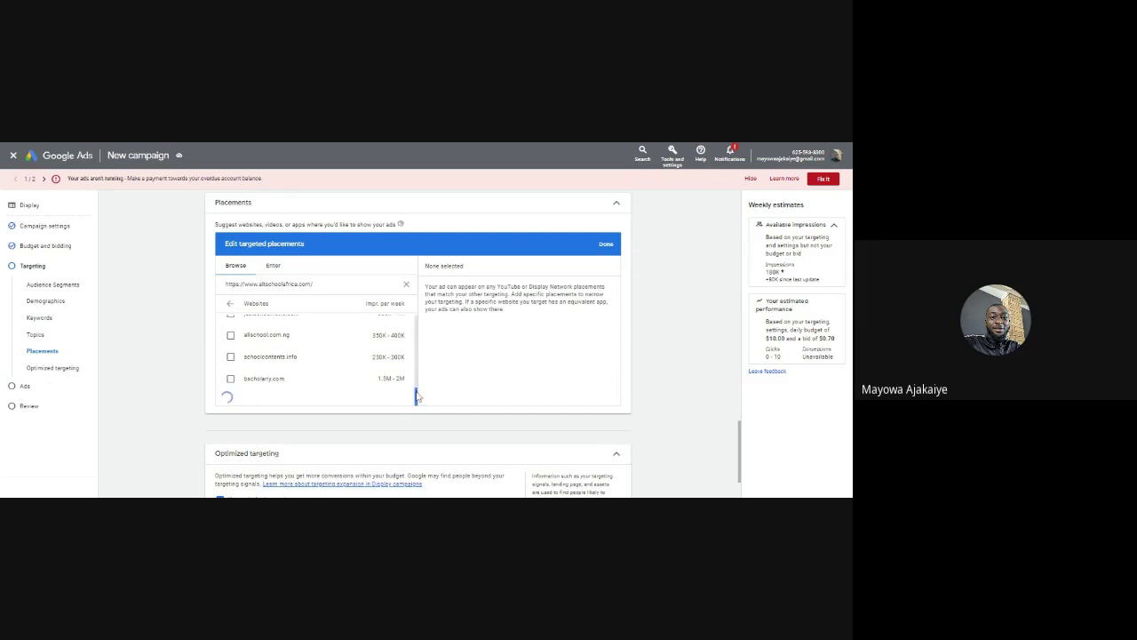
pyautogui.moveTo(416, 397)
pyautogui.mouseDown()
pyautogui.moveTo(409, 317)
pyautogui.moveTo(413, 404)
pyautogui.mouseUp()
pyautogui.moveTo(415, 351); pyautogui.dragTo(414, 313)
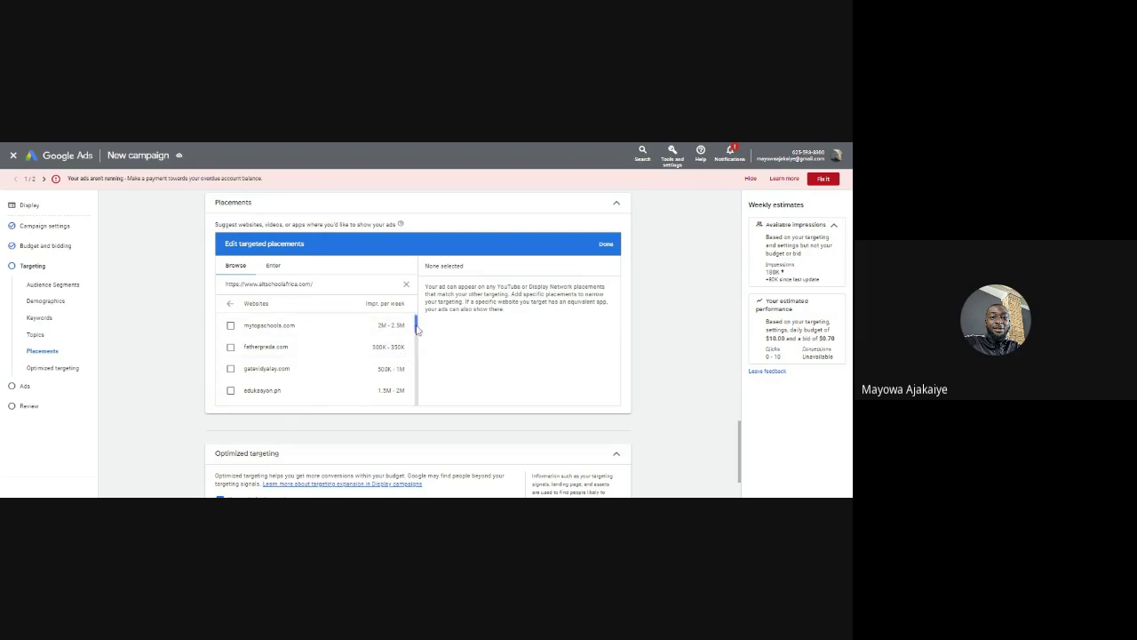
pyautogui.moveTo(418, 329); pyautogui.dragTo(417, 343)
pyautogui.moveTo(418, 371); pyautogui.dragTo(406, 426)
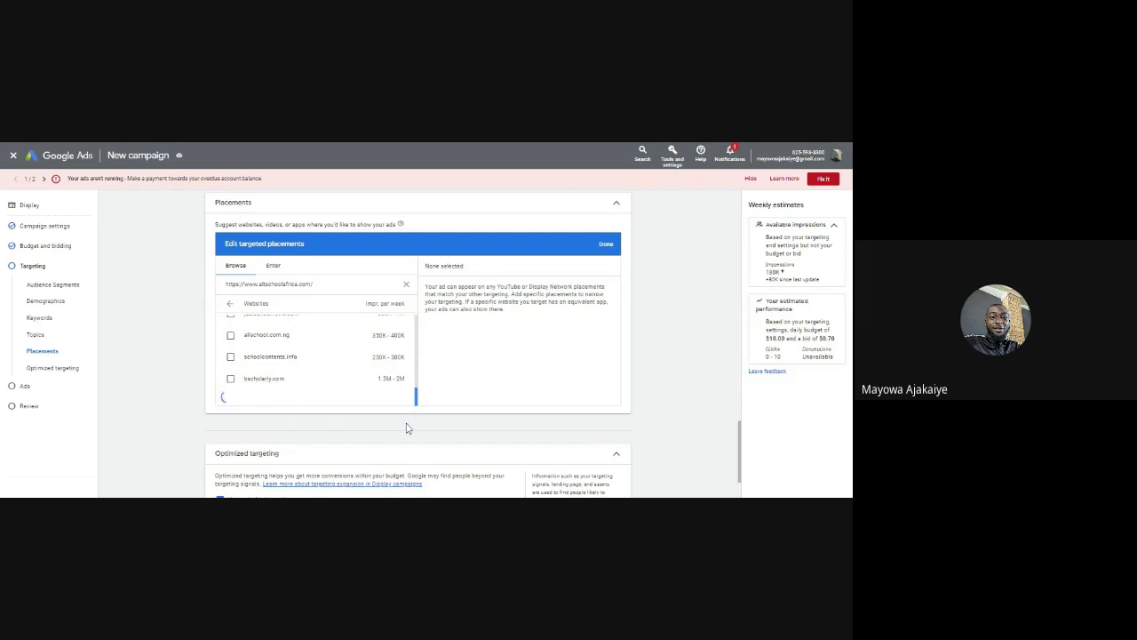
# Clear the placement search, check the YouTube channels category, and finish editing placements without selecting any
pyautogui.click(405, 284)
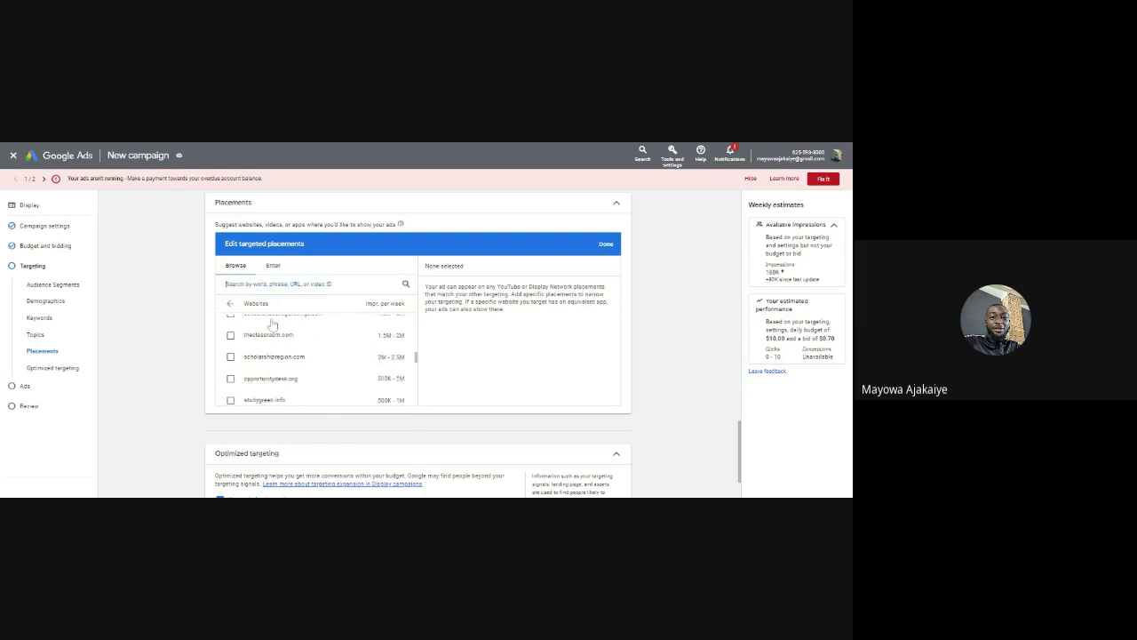
pyautogui.click(231, 307)
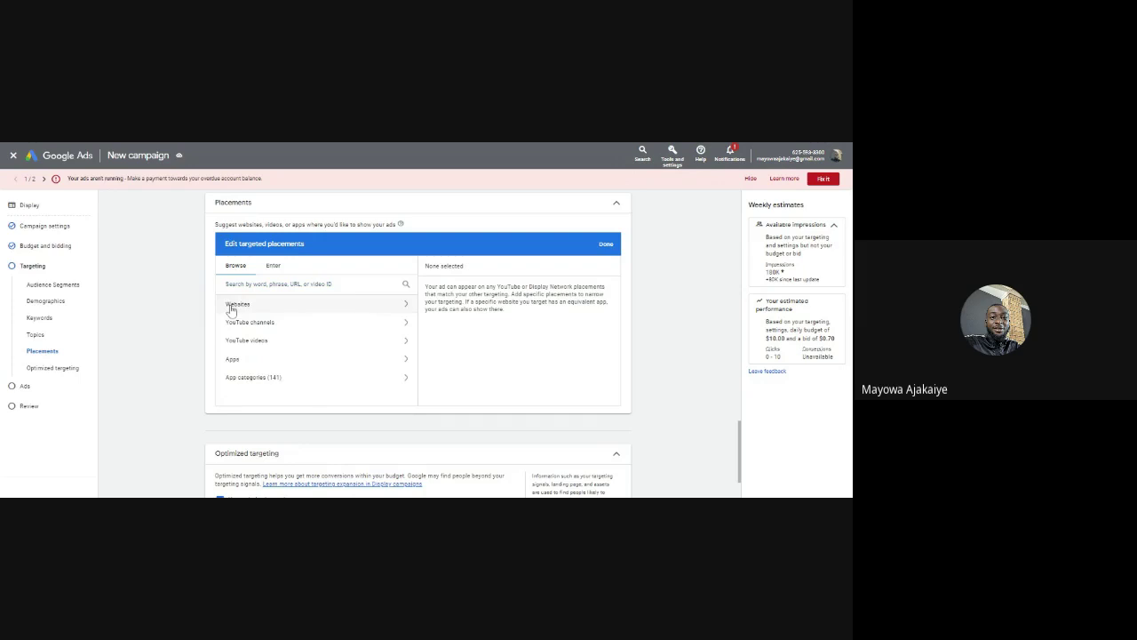
pyautogui.click(242, 323)
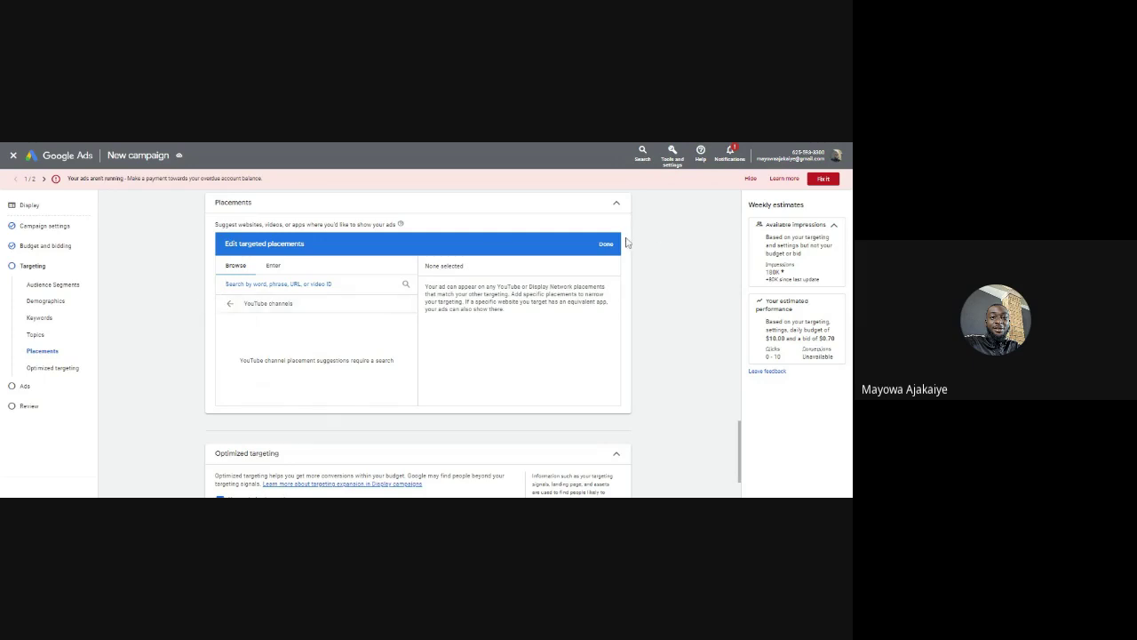
pyautogui.click(606, 245)
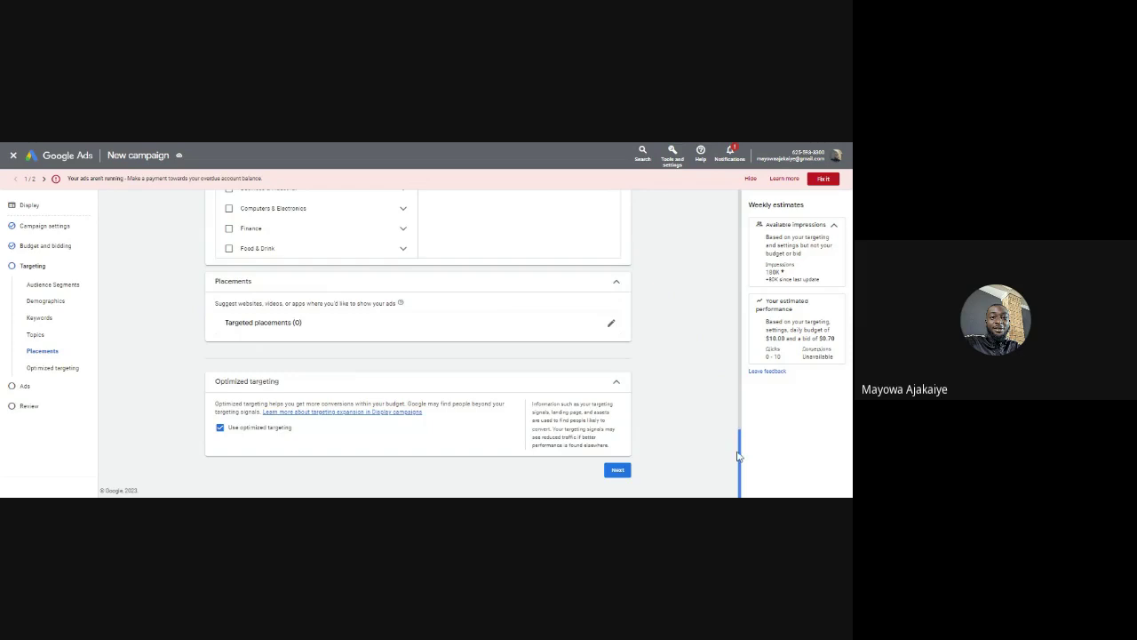
# Keep optimized targeting enabled, continue to ad creation and skip the identity confirmation
pyautogui.moveTo(738, 454)
pyautogui.mouseDown()
pyautogui.moveTo(725, 338)
pyautogui.moveTo(746, 437)
pyautogui.moveTo(742, 394)
pyautogui.moveTo(743, 406)
pyautogui.moveTo(718, 286)
pyautogui.moveTo(726, 232)
pyautogui.moveTo(740, 349)
pyautogui.moveTo(734, 468)
pyautogui.mouseUp()
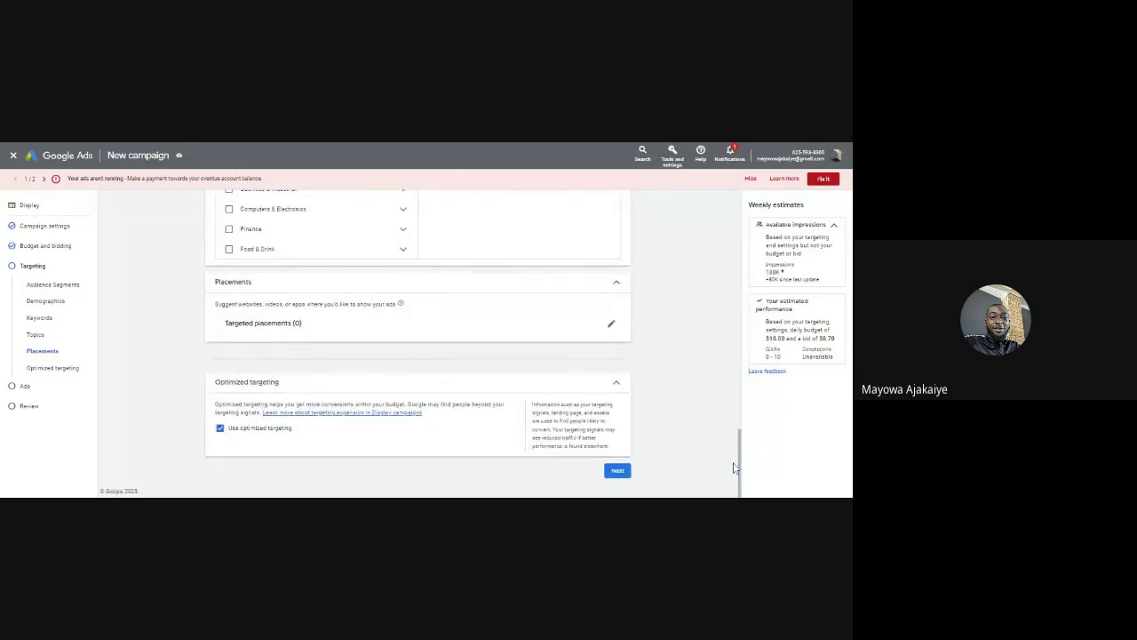
pyautogui.click(617, 471)
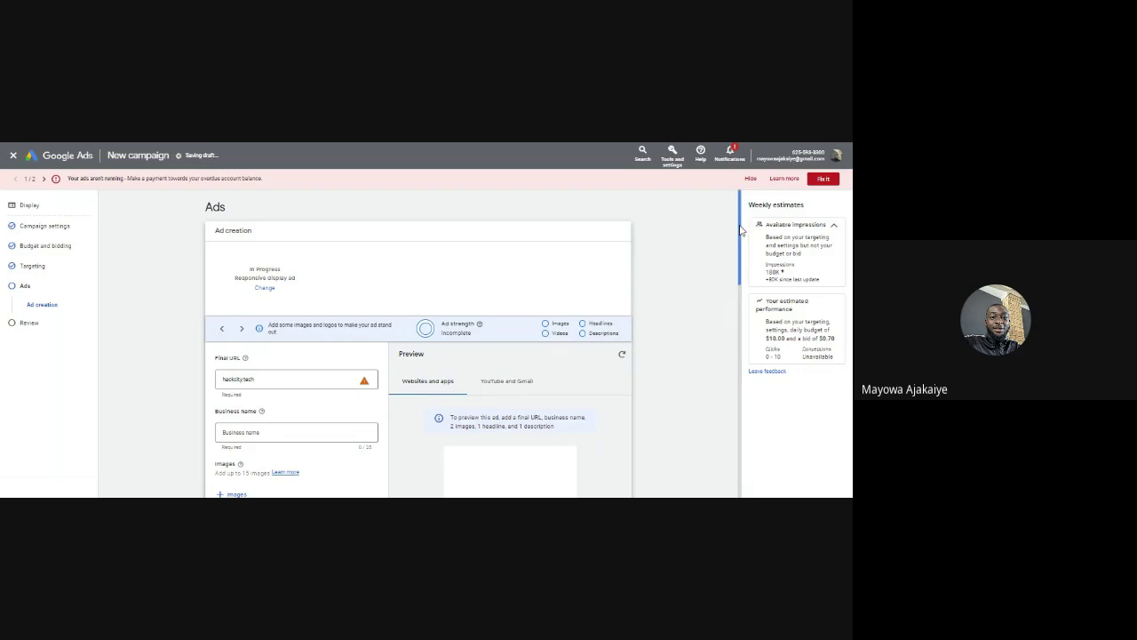
pyautogui.scroll(-1, 741, 240)
pyautogui.scroll(1, 737, 217)
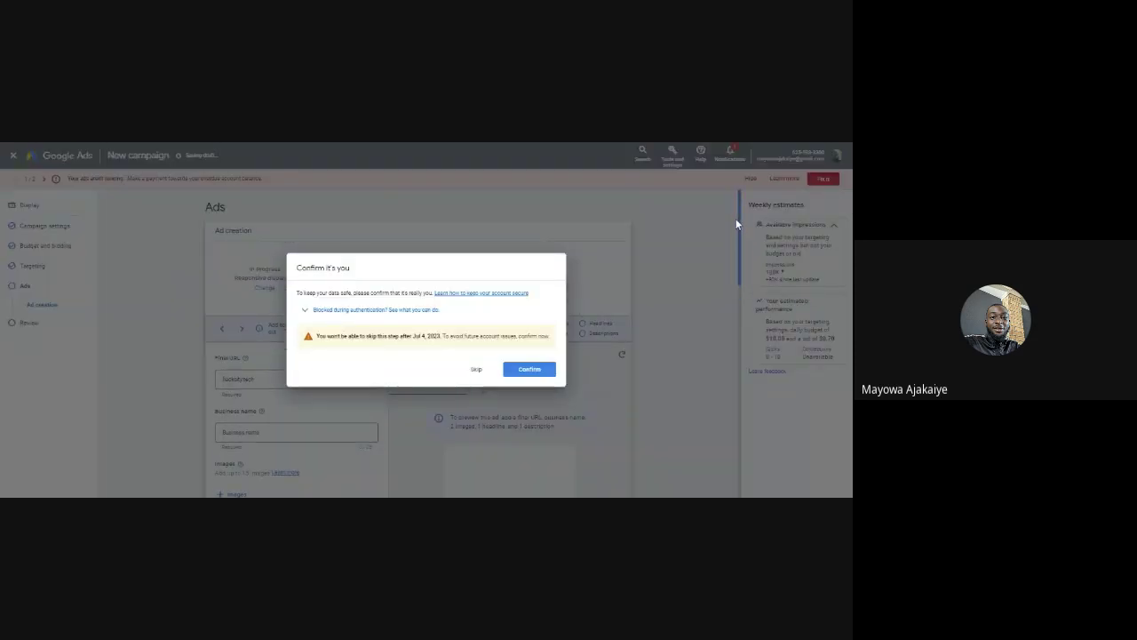
pyautogui.click(473, 370)
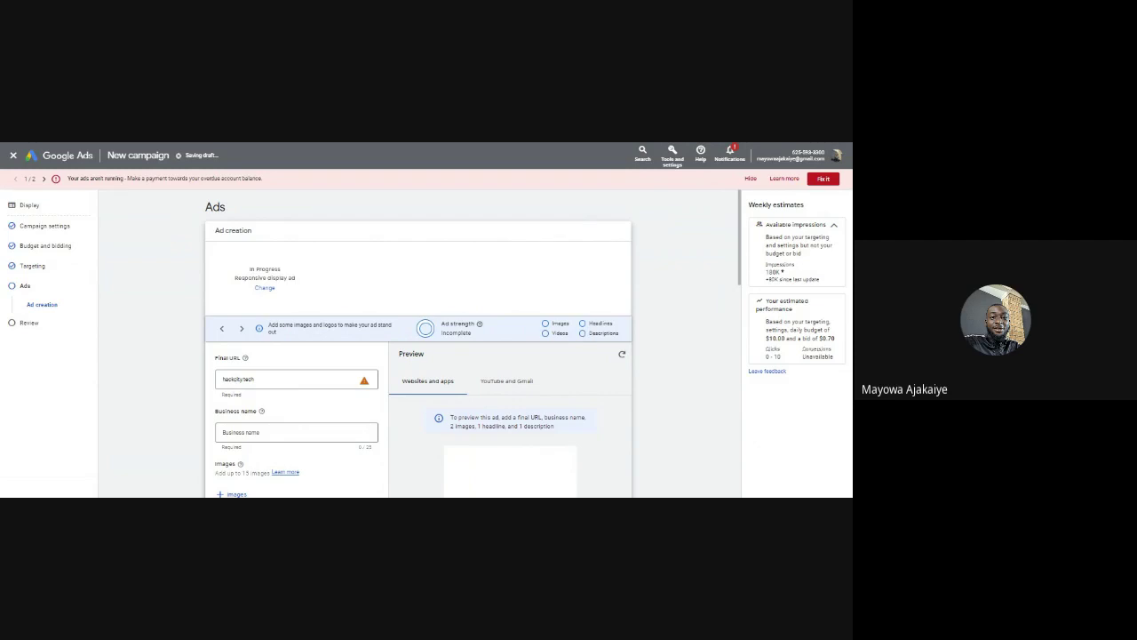
pyautogui.click(254, 380)
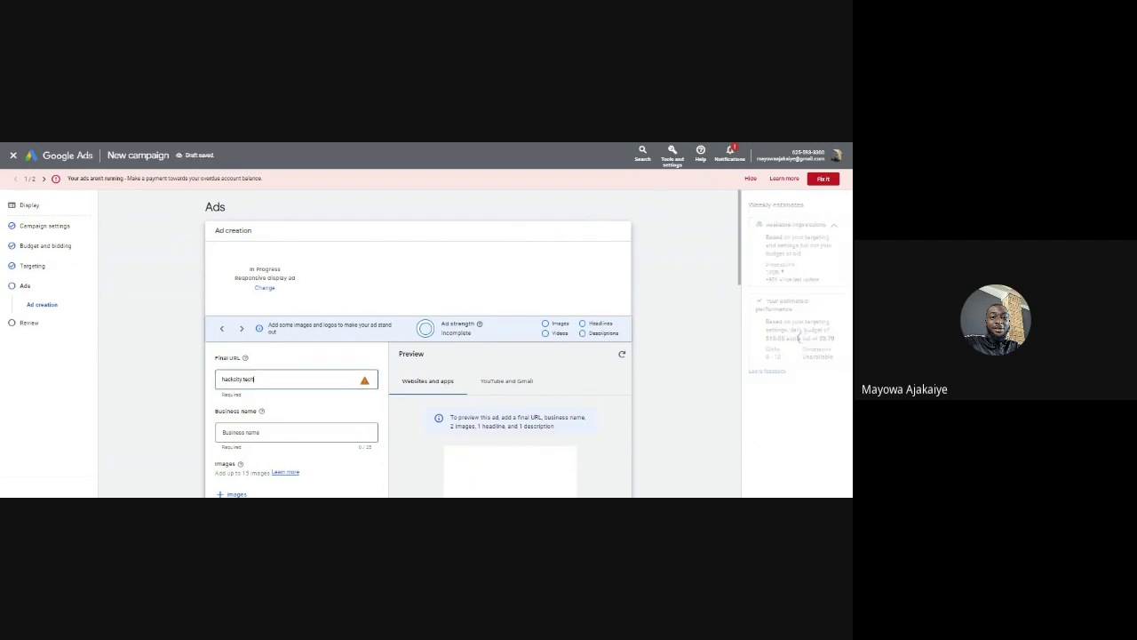
pyautogui.click(804, 339)
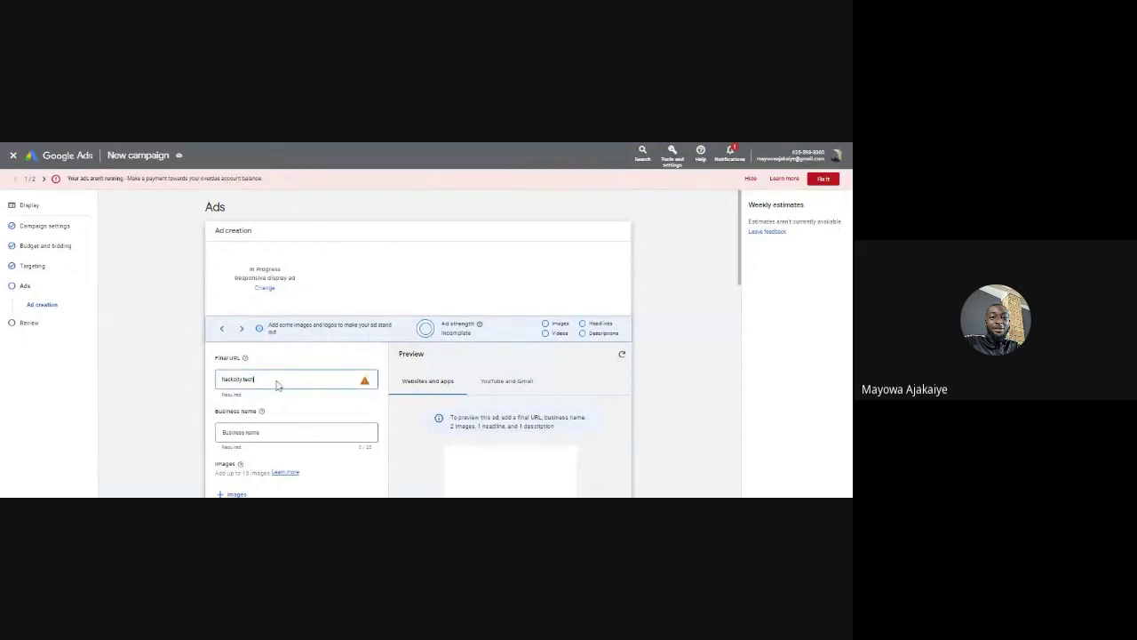
pyautogui.hotkey('ctrl', 'a')
pyautogui.write('https://www.hackcity.tech/')
pyautogui.click(163, 401)
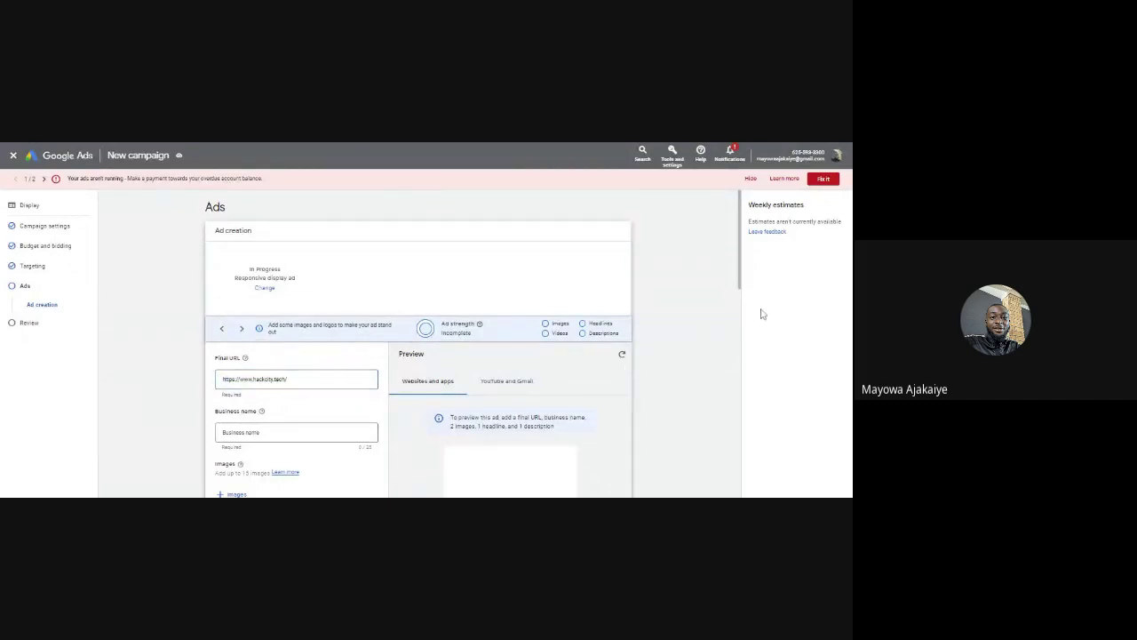
# Look over the business name and image fields, view the recommended images for the ad and close the image picker without choosing any
pyautogui.moveTo(741, 257); pyautogui.dragTo(741, 296)
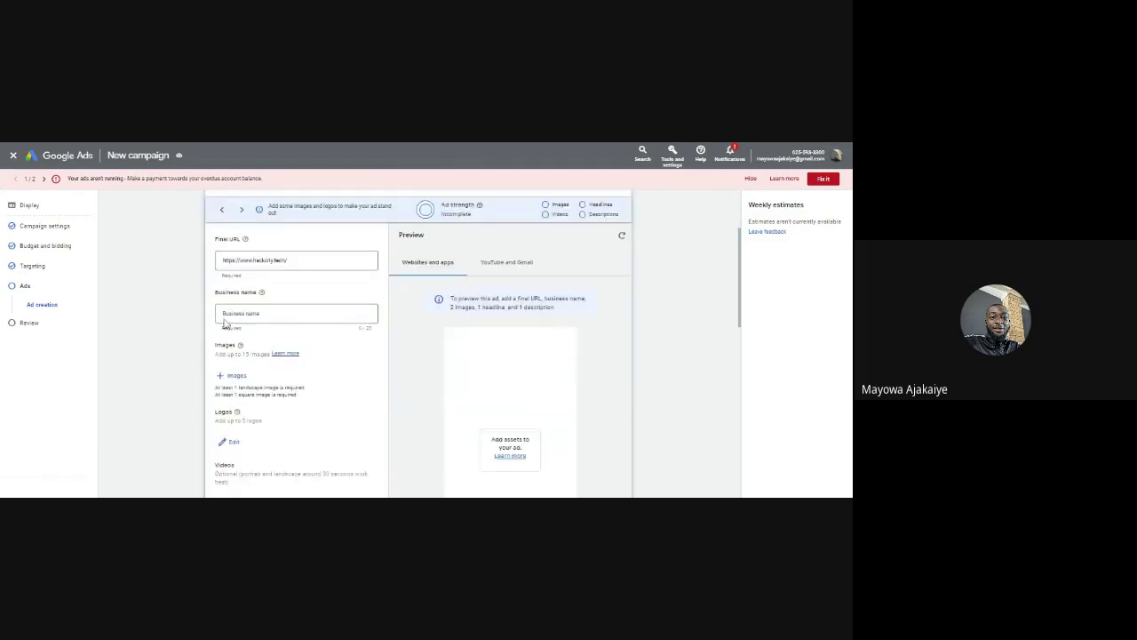
pyautogui.click(225, 318)
pyautogui.click(741, 288)
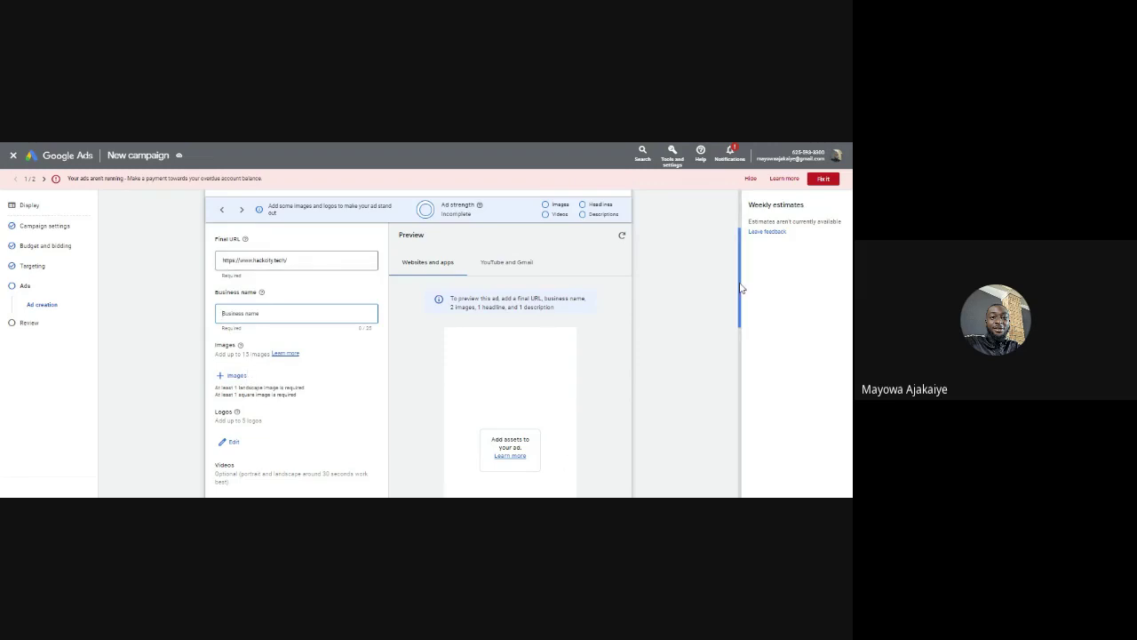
pyautogui.moveTo(741, 288); pyautogui.dragTo(743, 301)
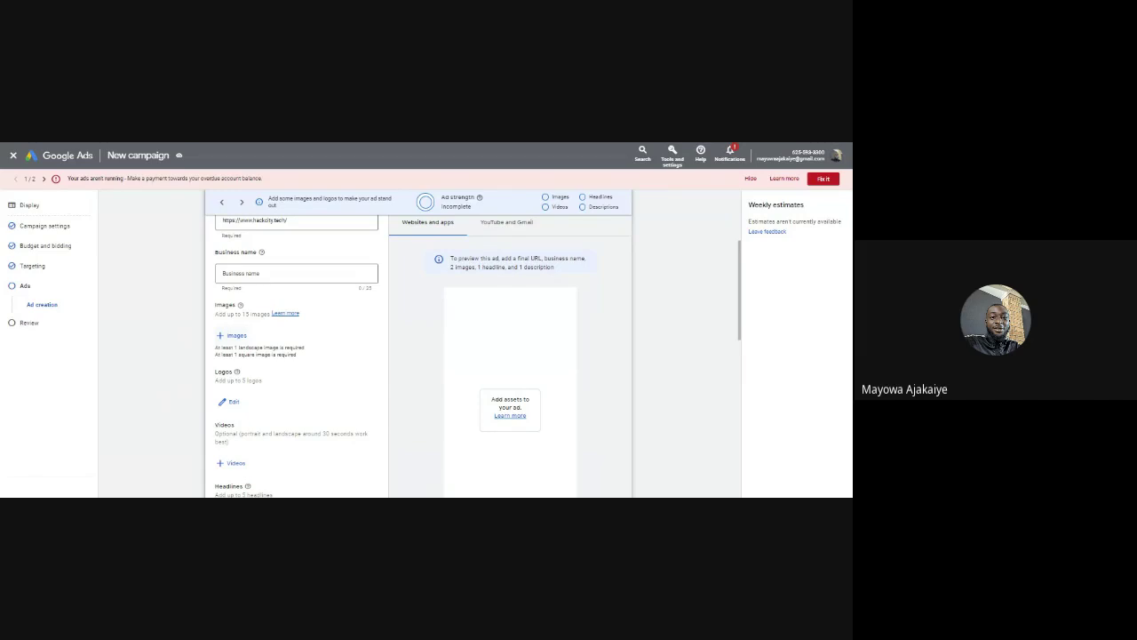
pyautogui.click(232, 342)
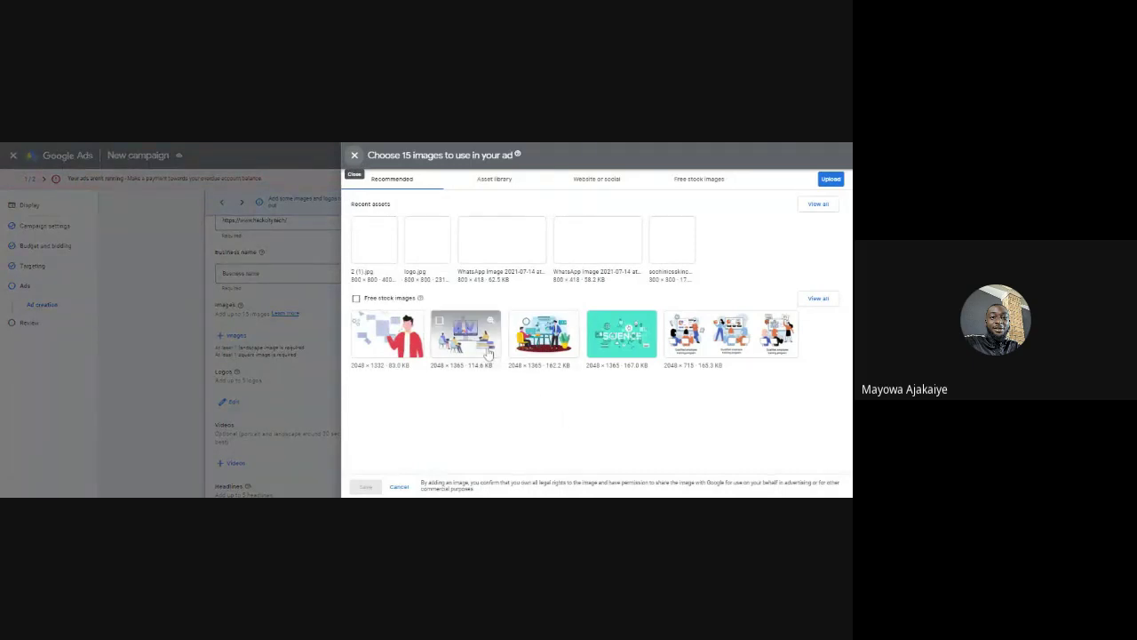
pyautogui.click(354, 156)
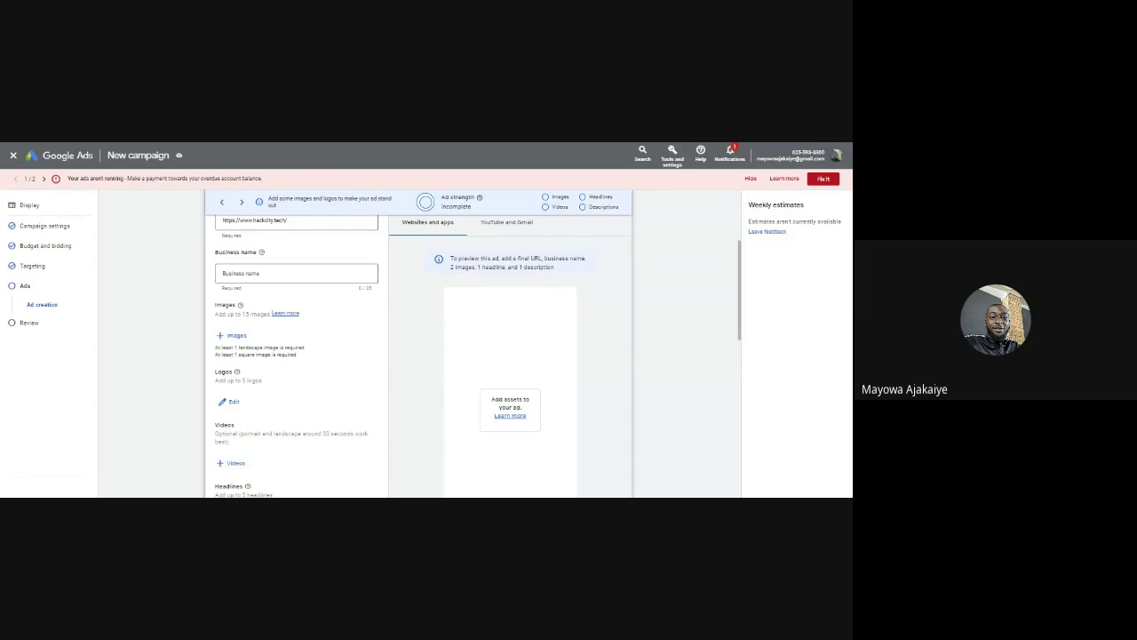
# Switch to the Google Ads Editor Help page on image sizes and read its file size limit and list of ad types
pyautogui.hotkey('ctrl', 'Tab')
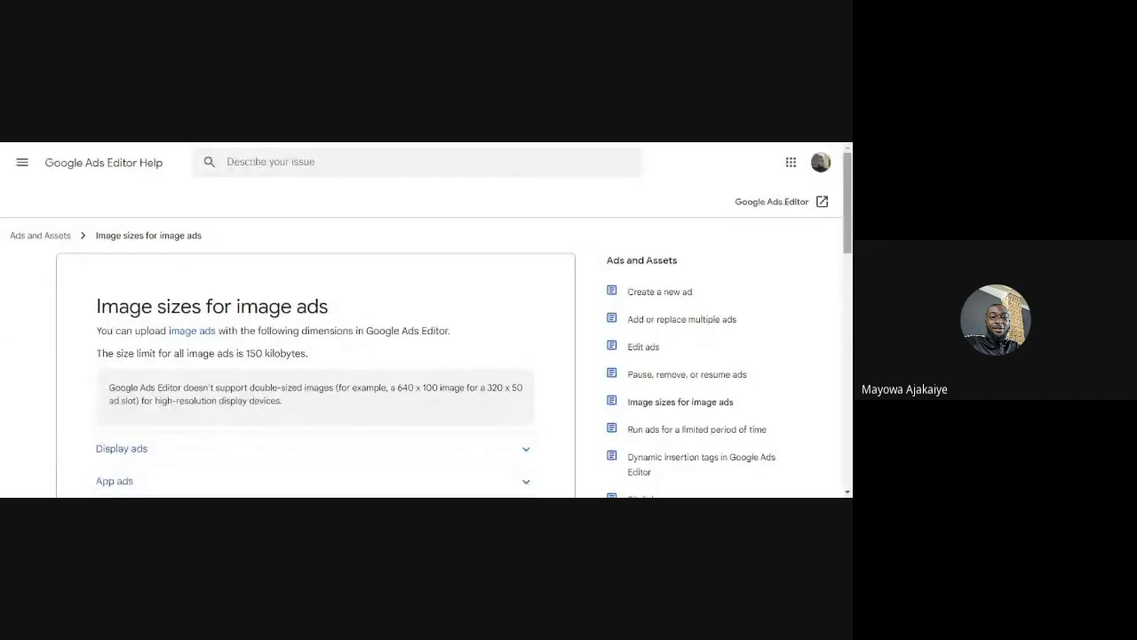
pyautogui.scroll(-1, 846, 209)
pyautogui.scroll(1, 844, 209)
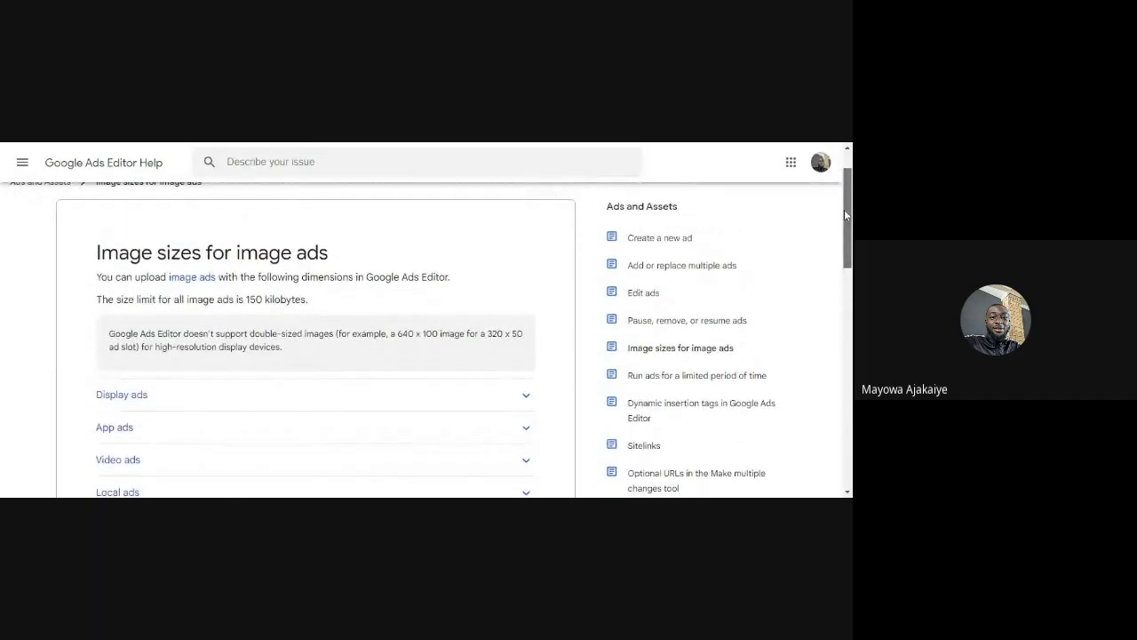
pyautogui.scroll(-1, 838, 220)
pyautogui.scroll(1, 838, 219)
pyautogui.scroll(-2, 839, 227)
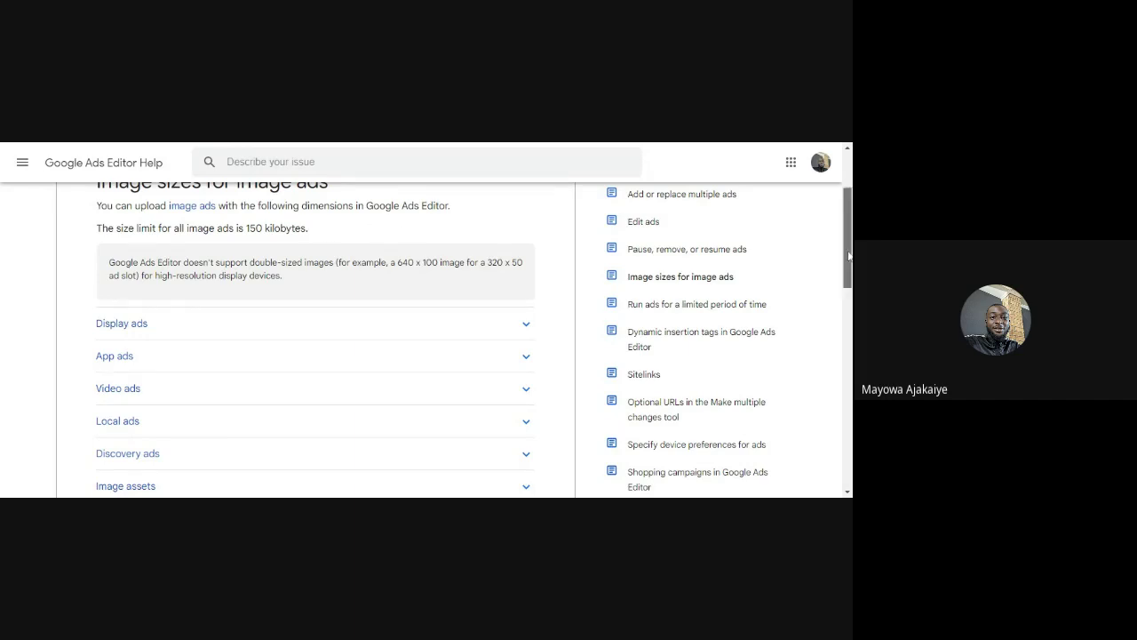
pyautogui.scroll(1, 849, 263)
pyautogui.scroll(-1, 850, 263)
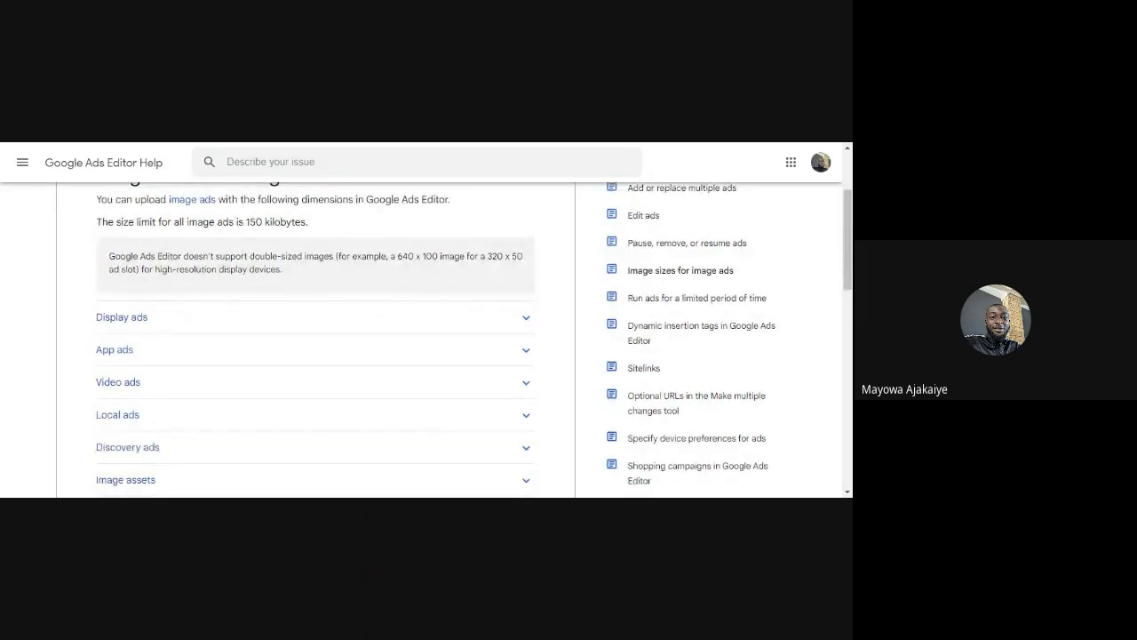
pyautogui.scroll(-1, 204, 228)
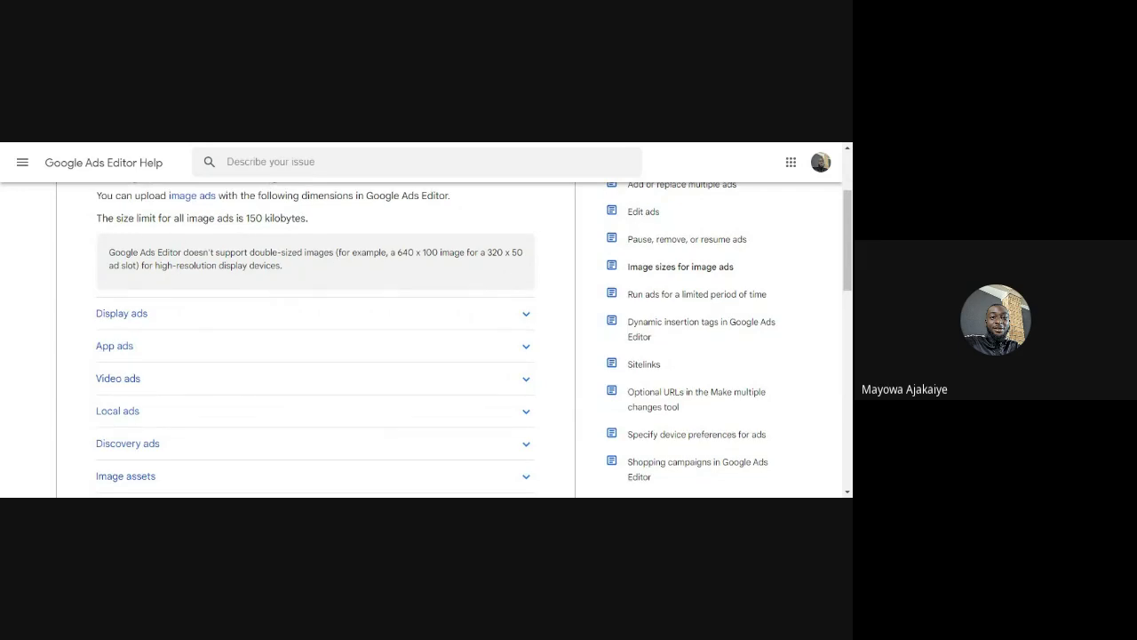
# Expand the Display ads section and examine the supported image ad dimensions down to the responsive display ad requirements
pyautogui.click(526, 317)
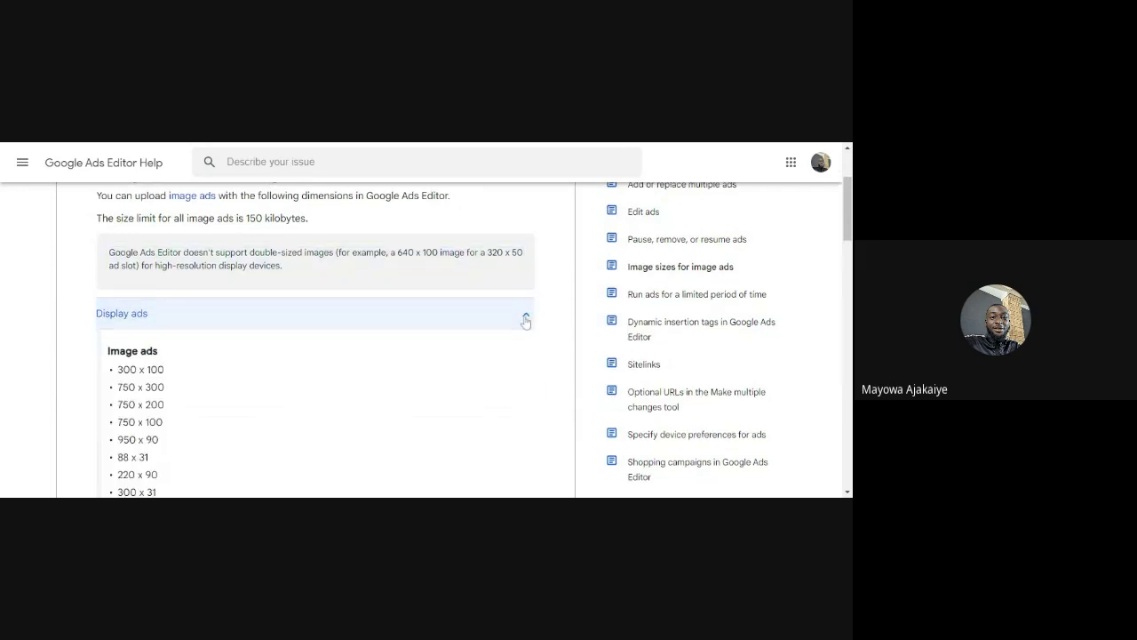
pyautogui.scroll(-2, 848, 245)
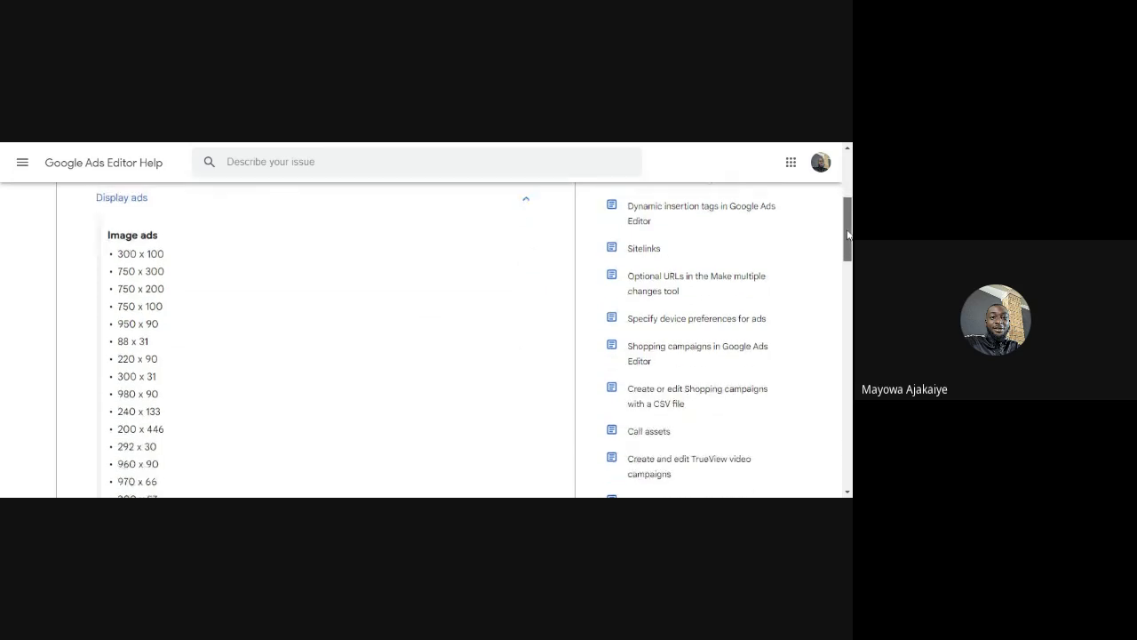
pyautogui.moveTo(848, 245); pyautogui.dragTo(820, 268)
pyautogui.scroll(5, 813, 249)
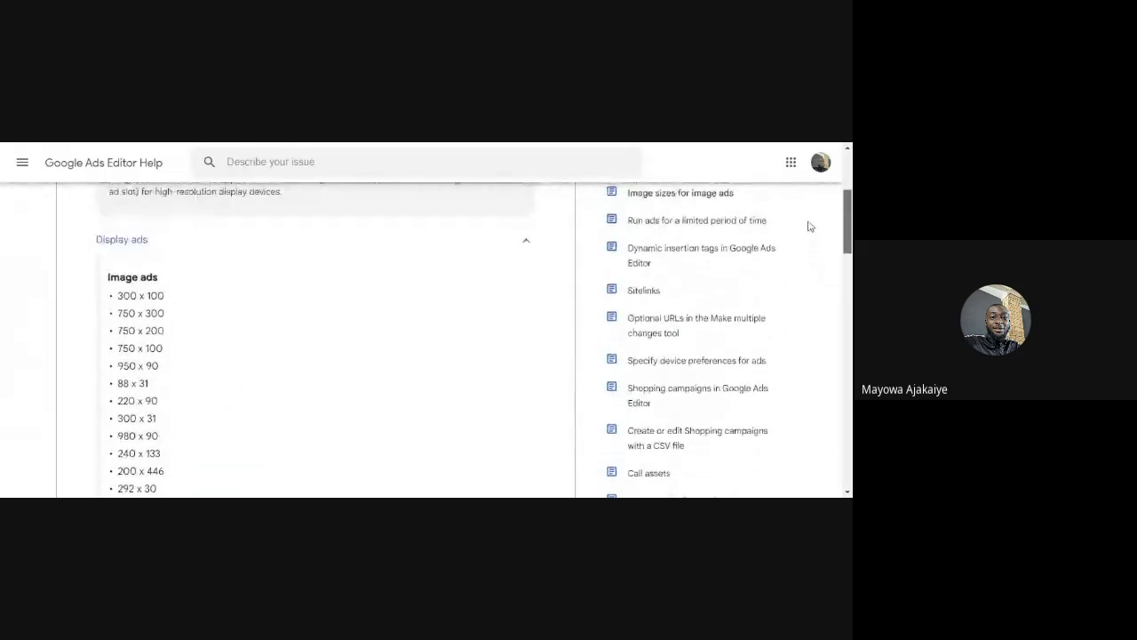
pyautogui.scroll(-2, 809, 229)
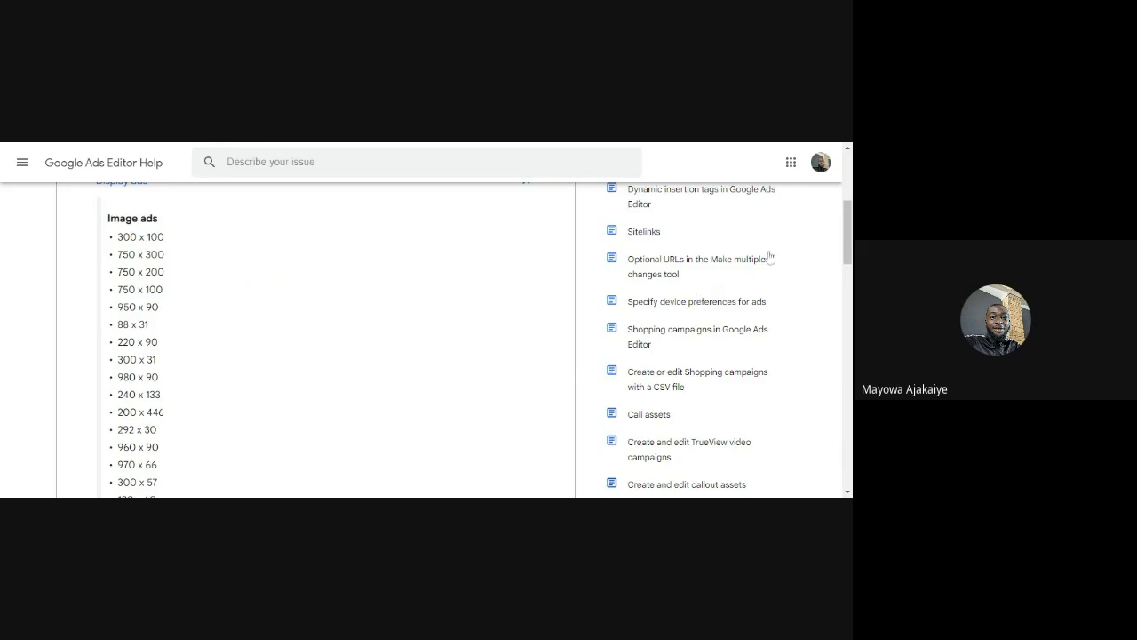
pyautogui.moveTo(850, 231); pyautogui.dragTo(849, 321)
pyautogui.moveTo(848, 344)
pyautogui.mouseDown()
pyautogui.moveTo(849, 358)
pyautogui.moveTo(849, 342)
pyautogui.mouseUp()
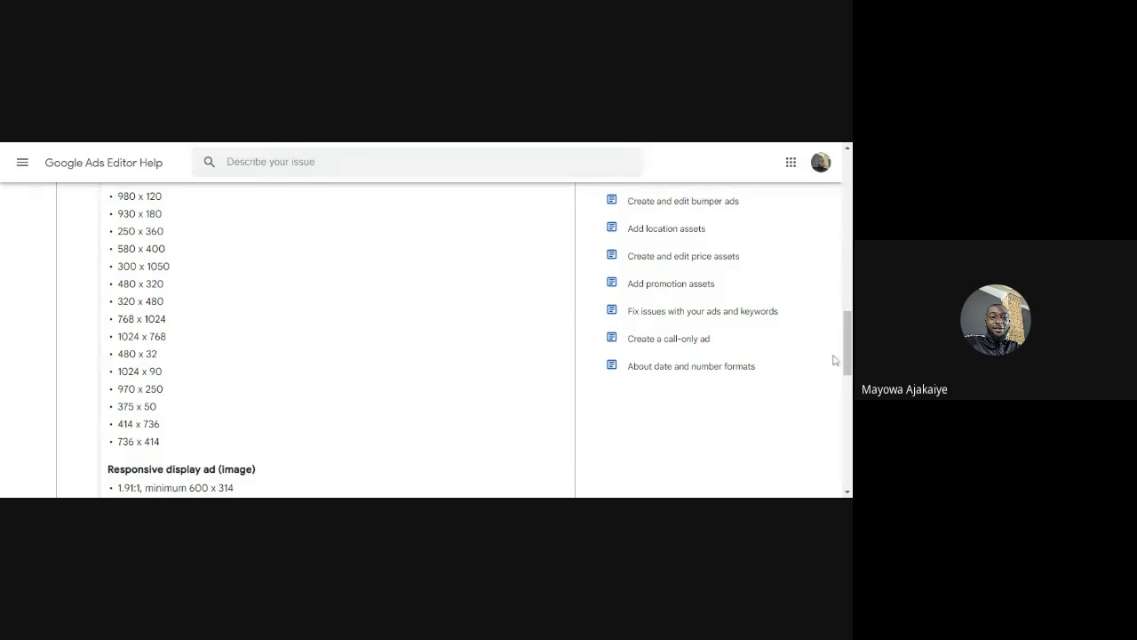
pyautogui.moveTo(845, 347); pyautogui.dragTo(681, 148)
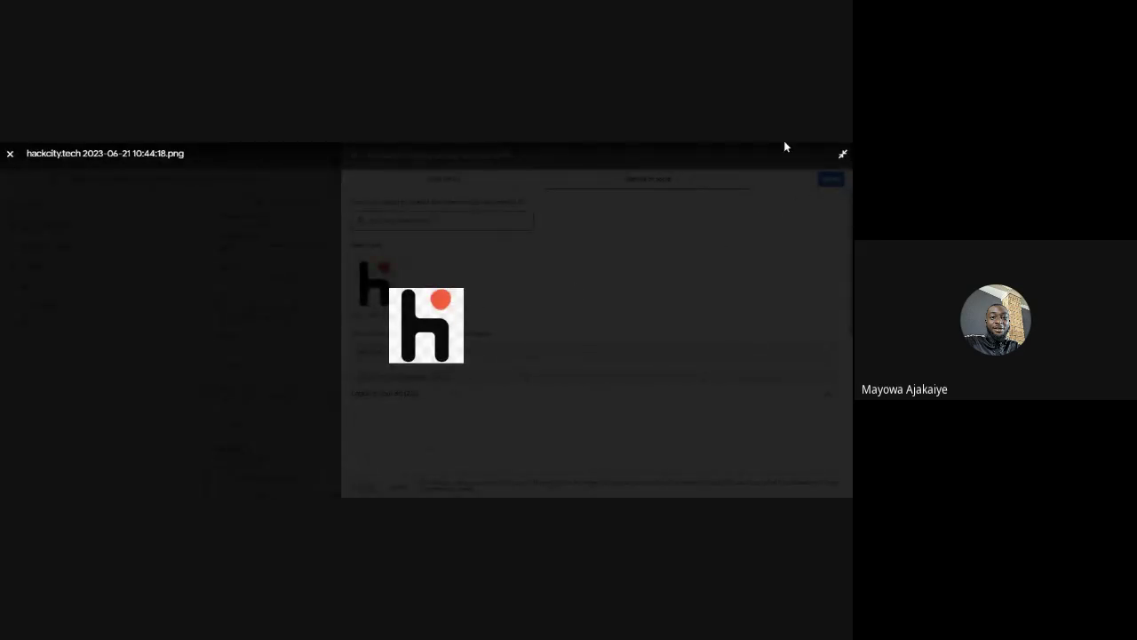
# Check the asset details of the HackCity logo found on the website, add it to the ad's logos and save the selection
pyautogui.click(843, 157)
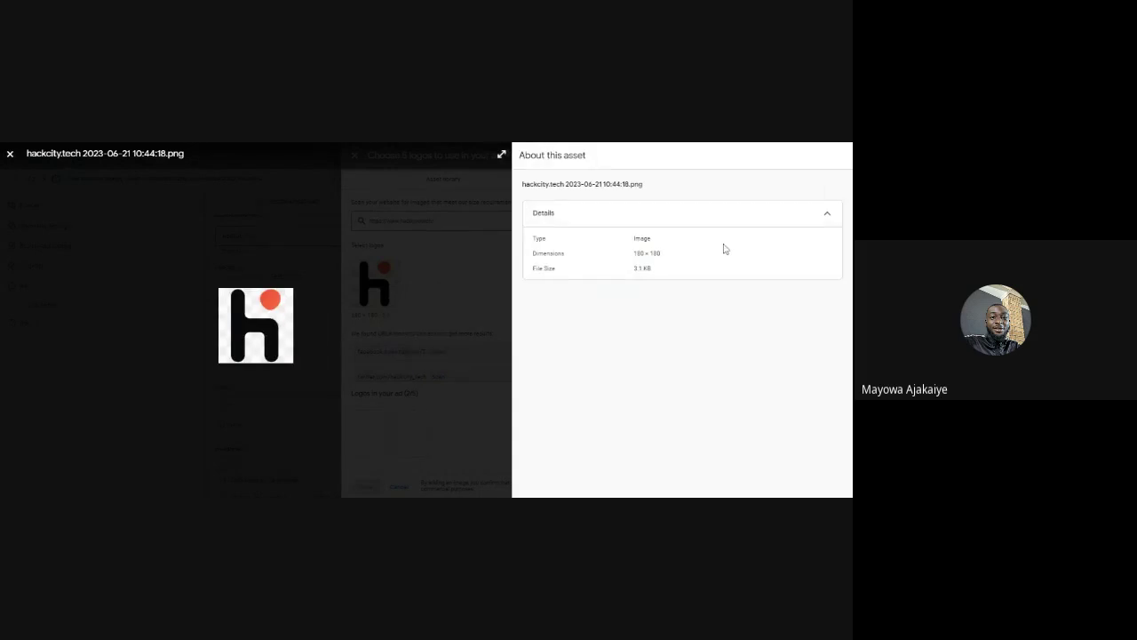
pyautogui.click(10, 154)
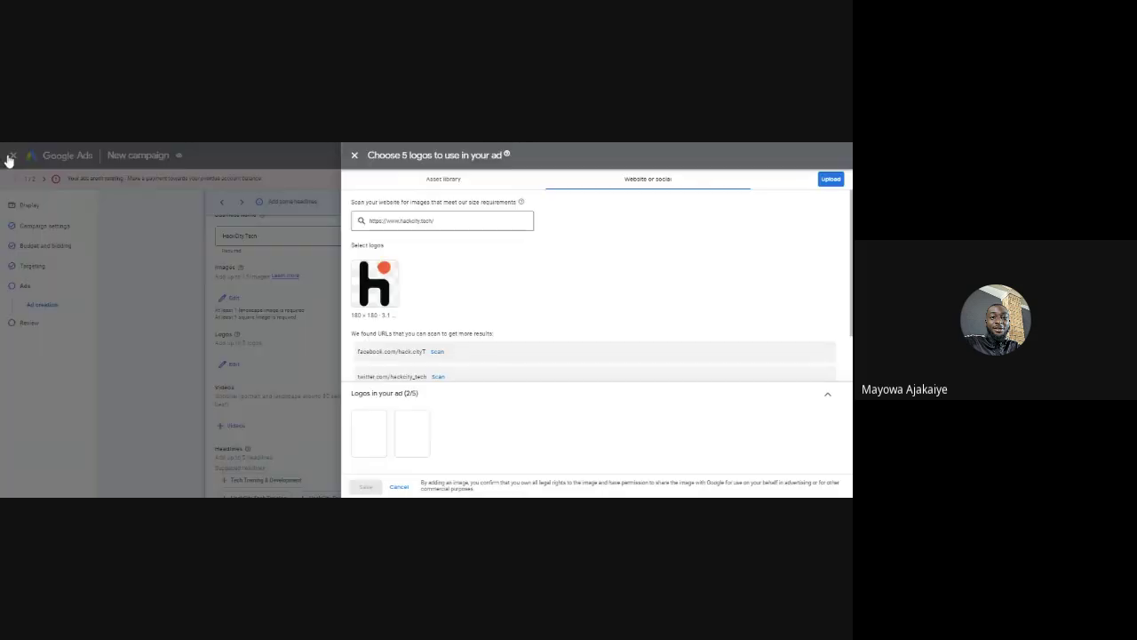
pyautogui.click(374, 282)
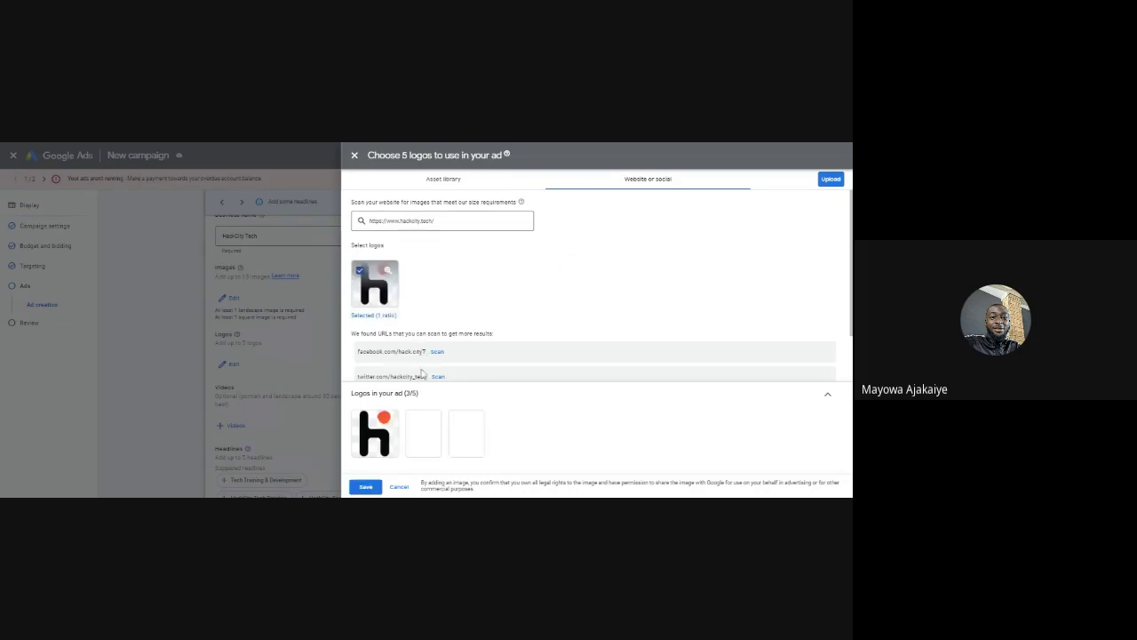
pyautogui.click(363, 489)
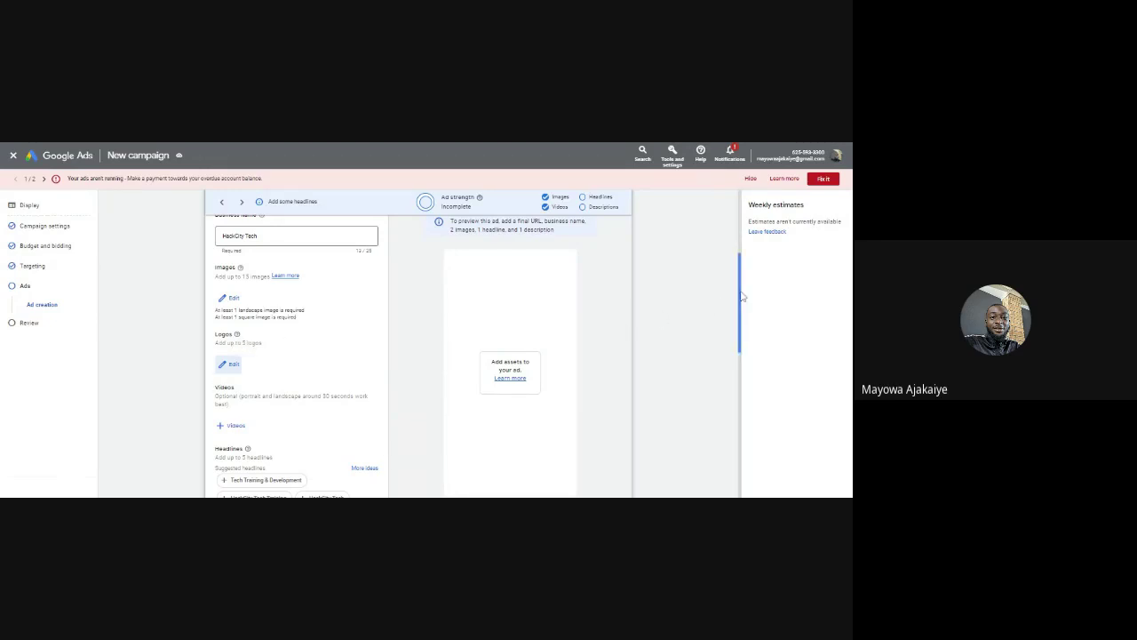
# Review the headline and long headline fields and add the suggested headline "Tech Training & Development" as the first headline
pyautogui.moveTo(742, 296); pyautogui.dragTo(741, 334)
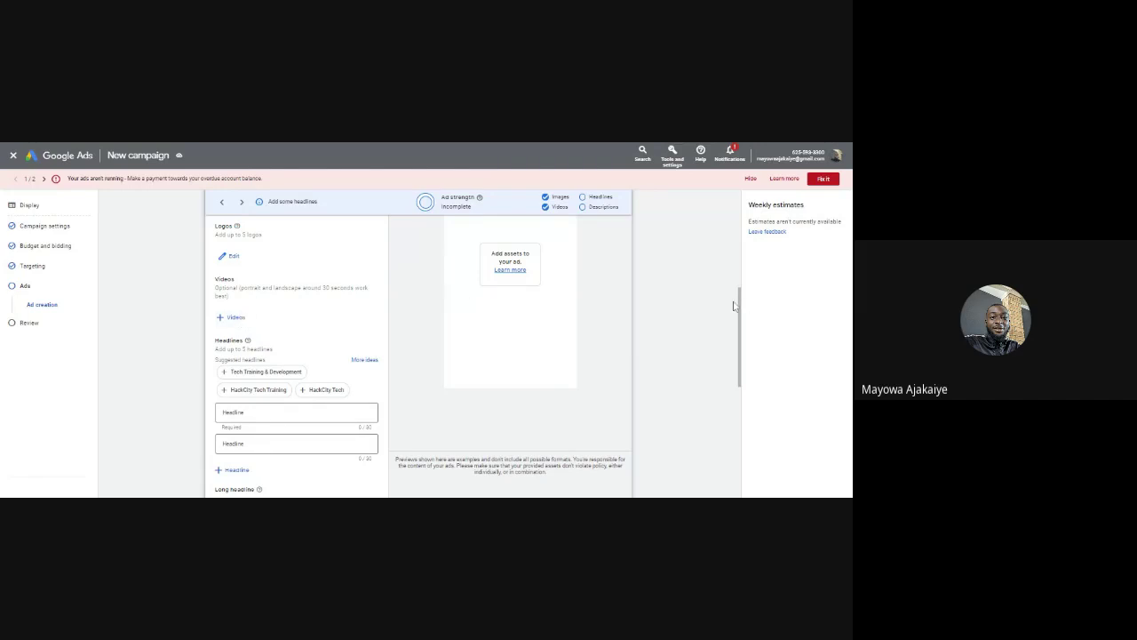
pyautogui.moveTo(742, 306); pyautogui.dragTo(742, 349)
pyautogui.click(281, 281)
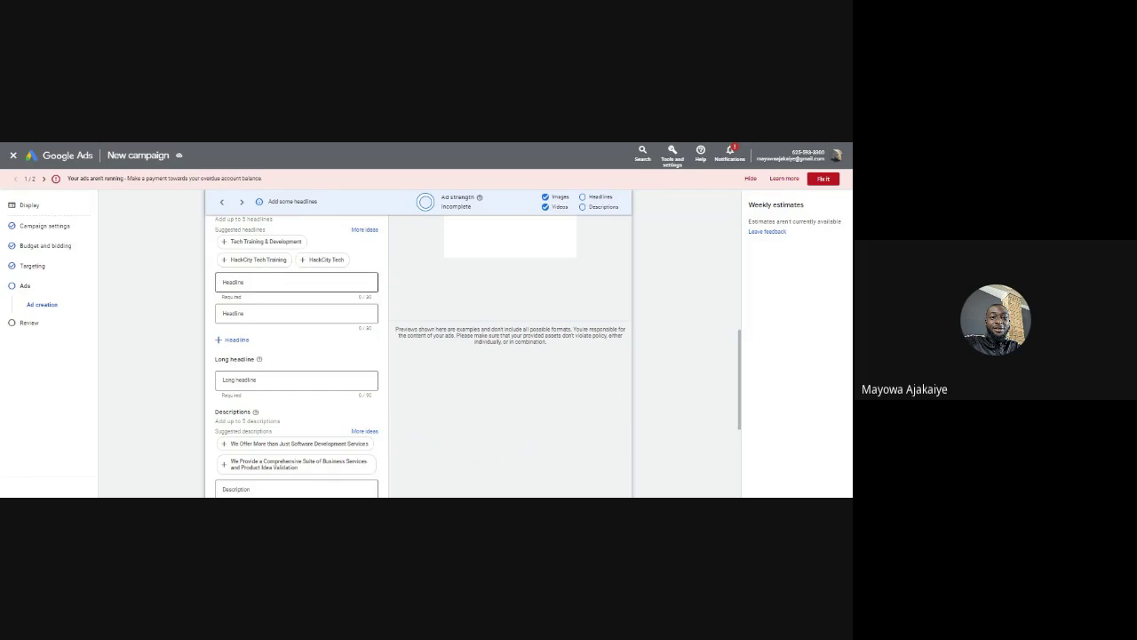
pyautogui.click(174, 348)
pyautogui.click(240, 379)
pyautogui.moveTo(739, 340)
pyautogui.mouseDown()
pyautogui.moveTo(740, 376)
pyautogui.moveTo(727, 334)
pyautogui.mouseUp()
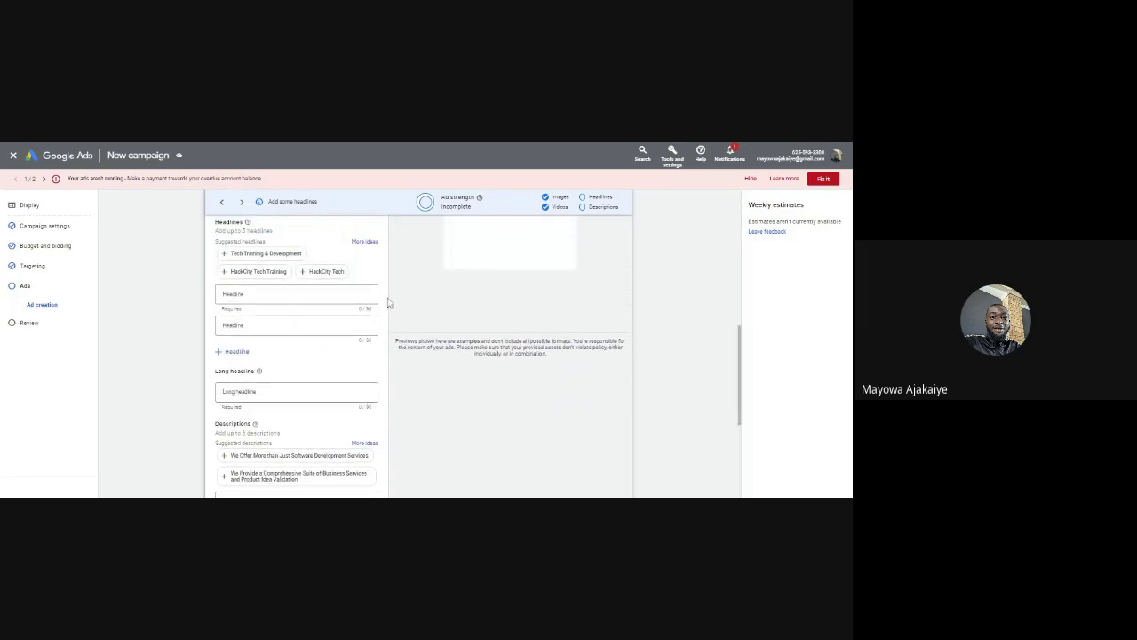
pyautogui.click(261, 293)
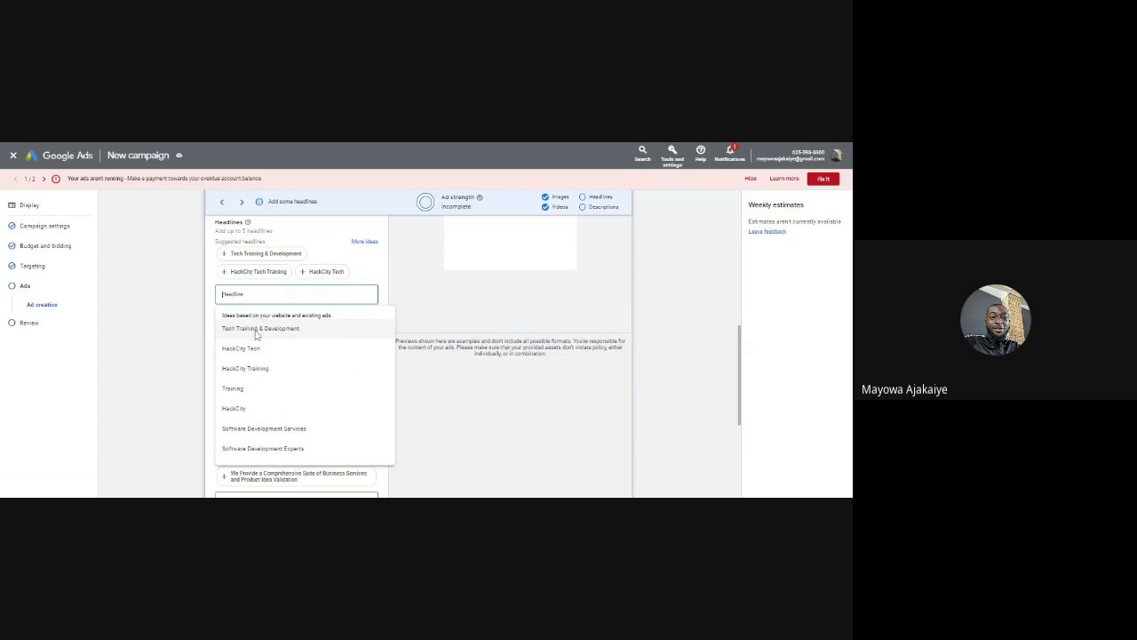
pyautogui.click(243, 252)
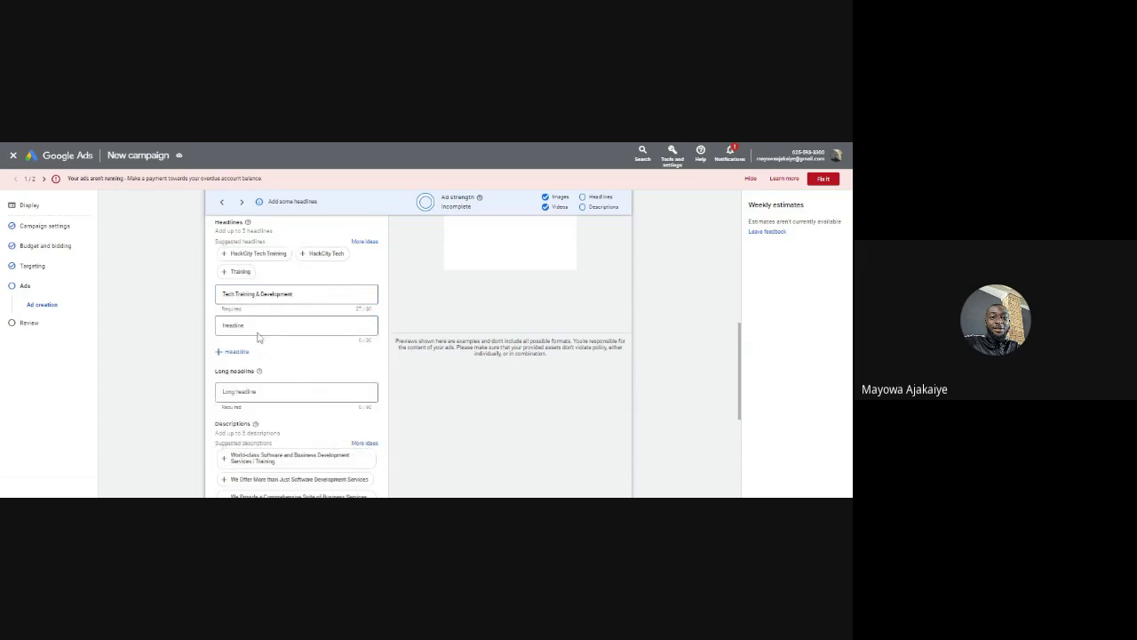
# Enter "Learn In-demand Tech Skills" as the second headline of the ad
pyautogui.click(247, 326)
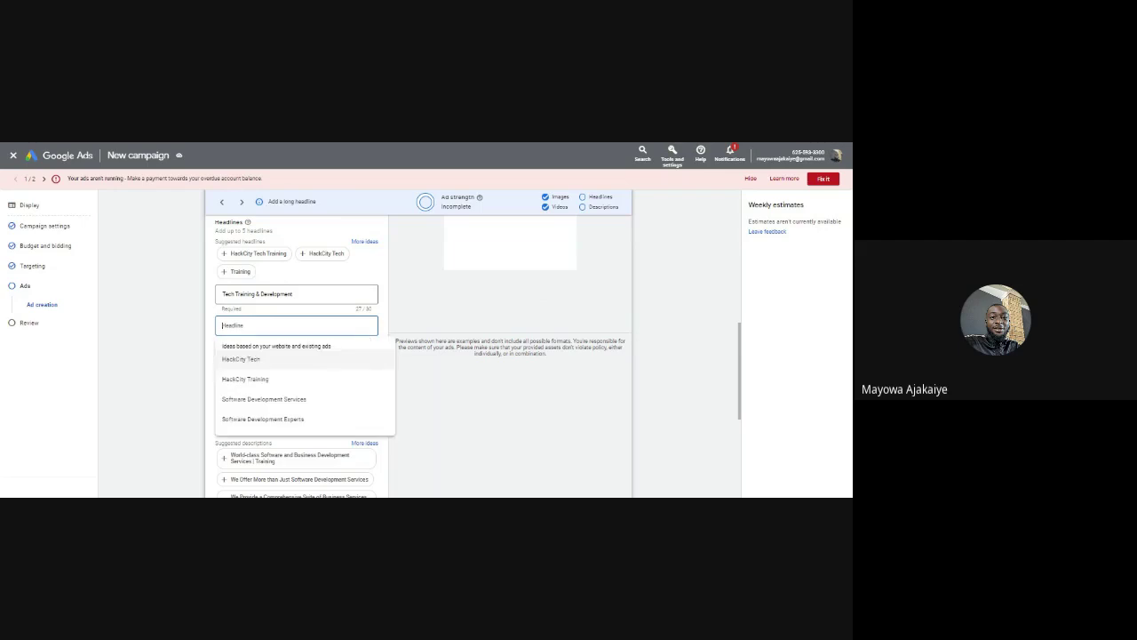
pyautogui.write('Learn')
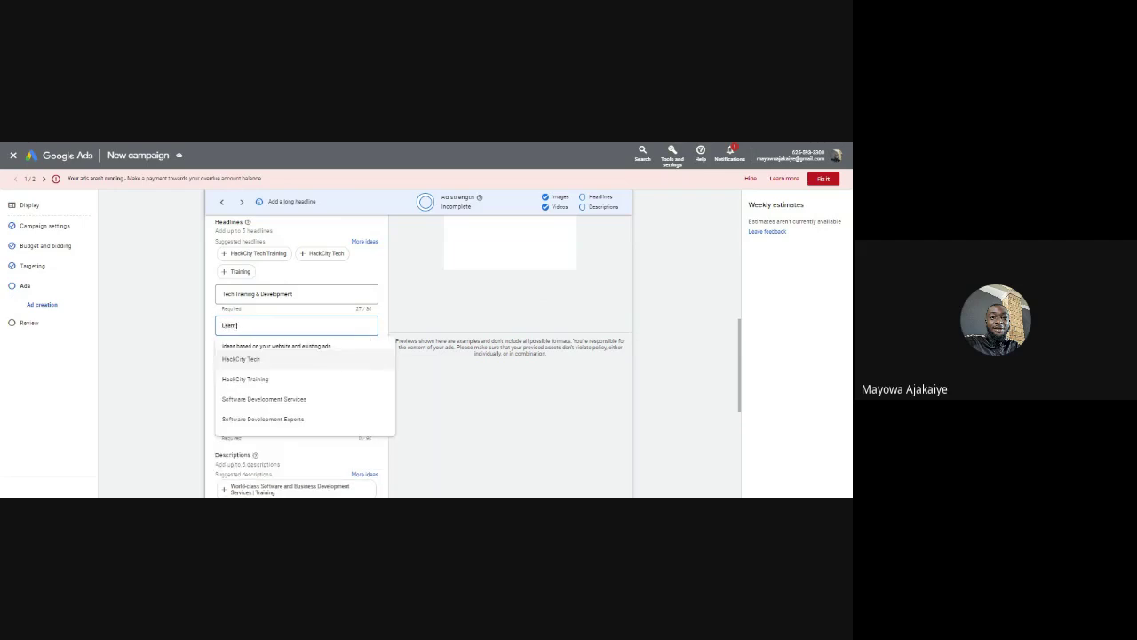
pyautogui.write(' H-demand Tech Skill')
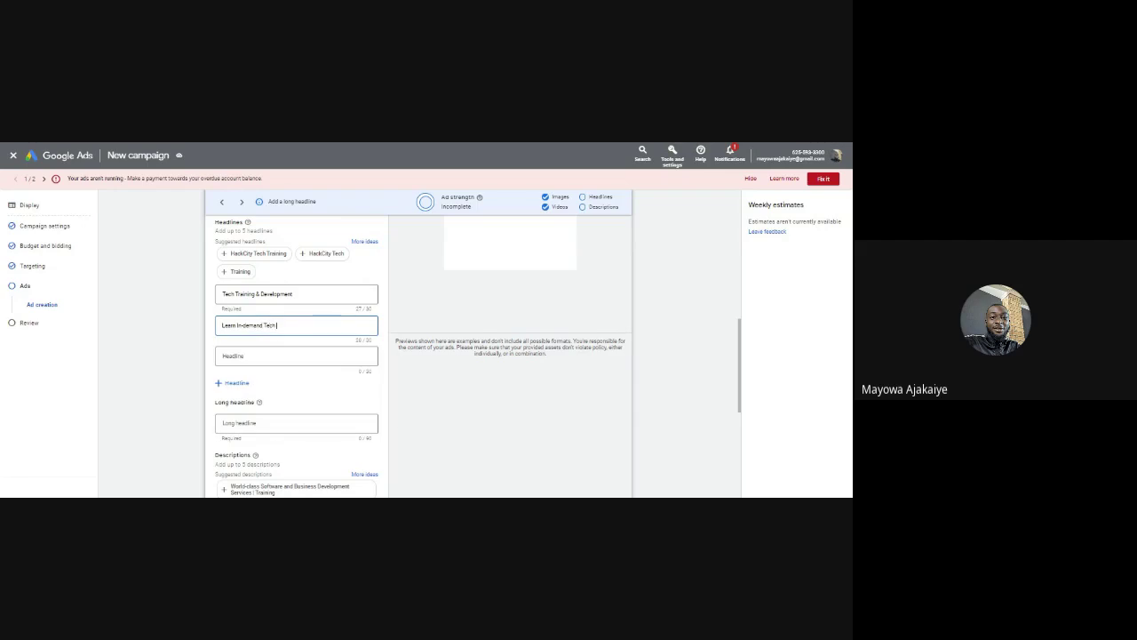
pyautogui.write('s')
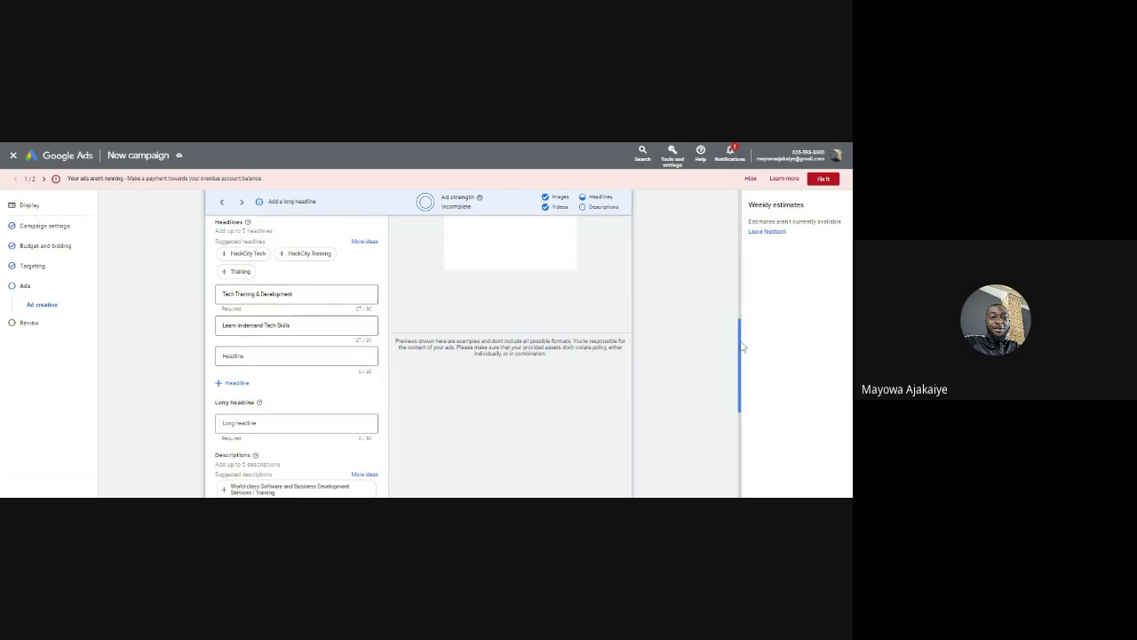
# Enter "Become a Tech Pro in 6 weeks" as the third headline of the ad
pyautogui.moveTo(742, 347)
pyautogui.mouseDown()
pyautogui.moveTo(719, 308)
pyautogui.moveTo(720, 350)
pyautogui.mouseUp()
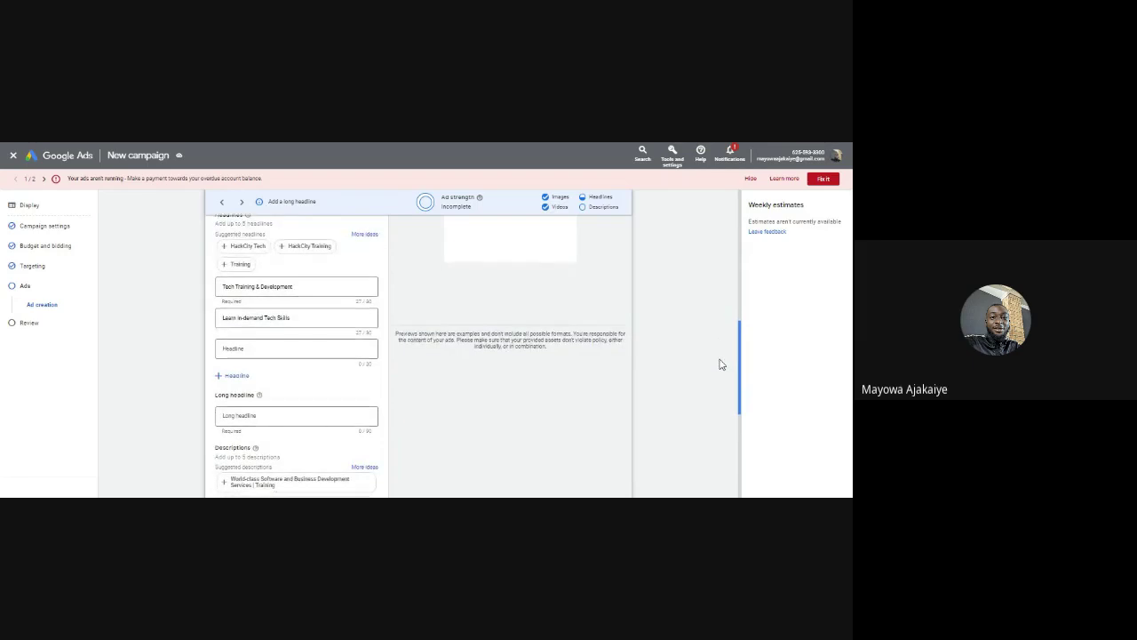
pyautogui.scroll(-1, 719, 365)
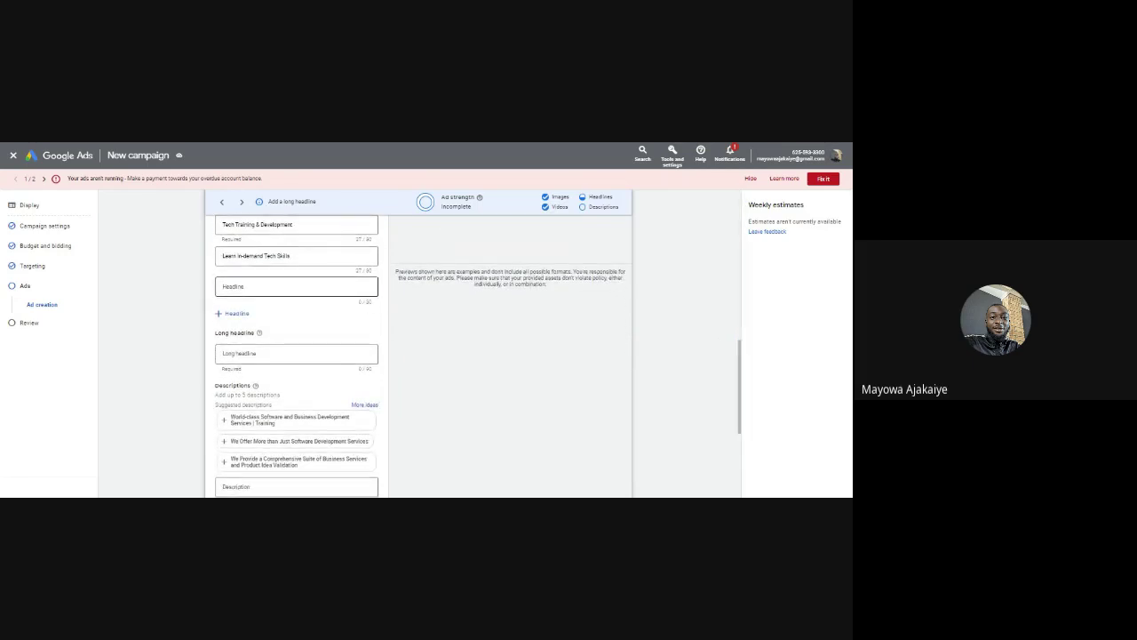
pyautogui.click(266, 286)
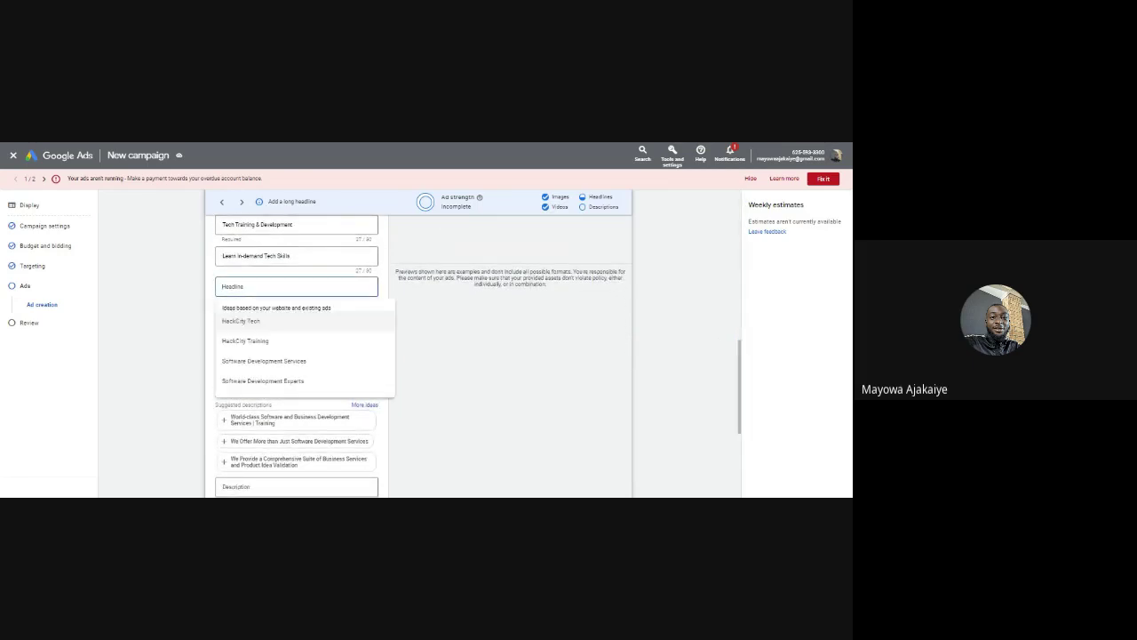
pyautogui.click(168, 312)
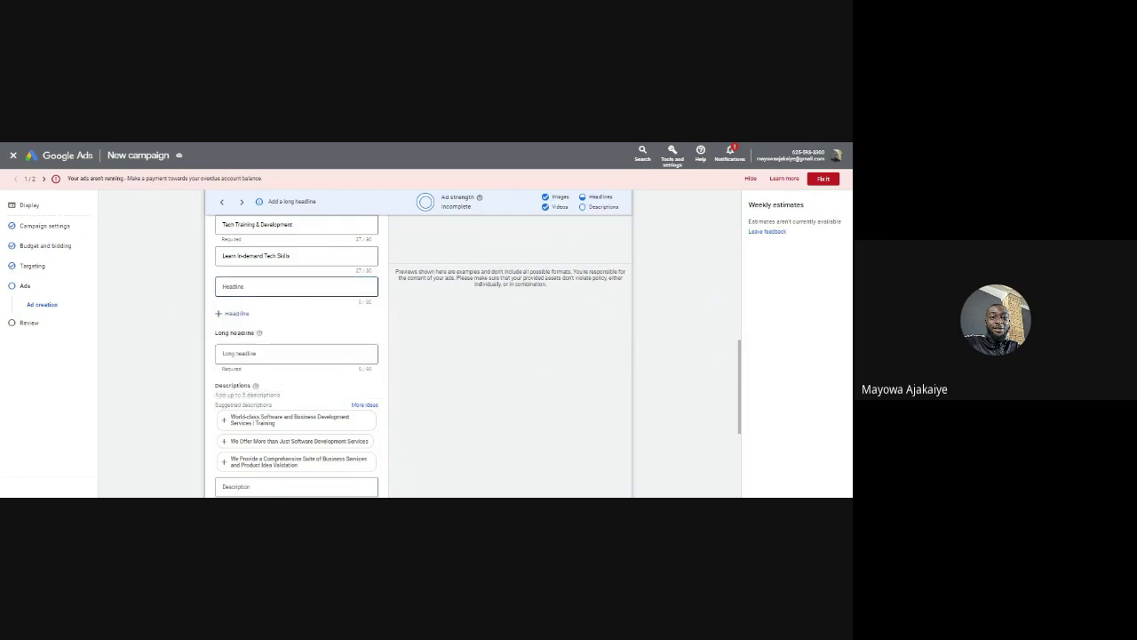
pyautogui.click(267, 286)
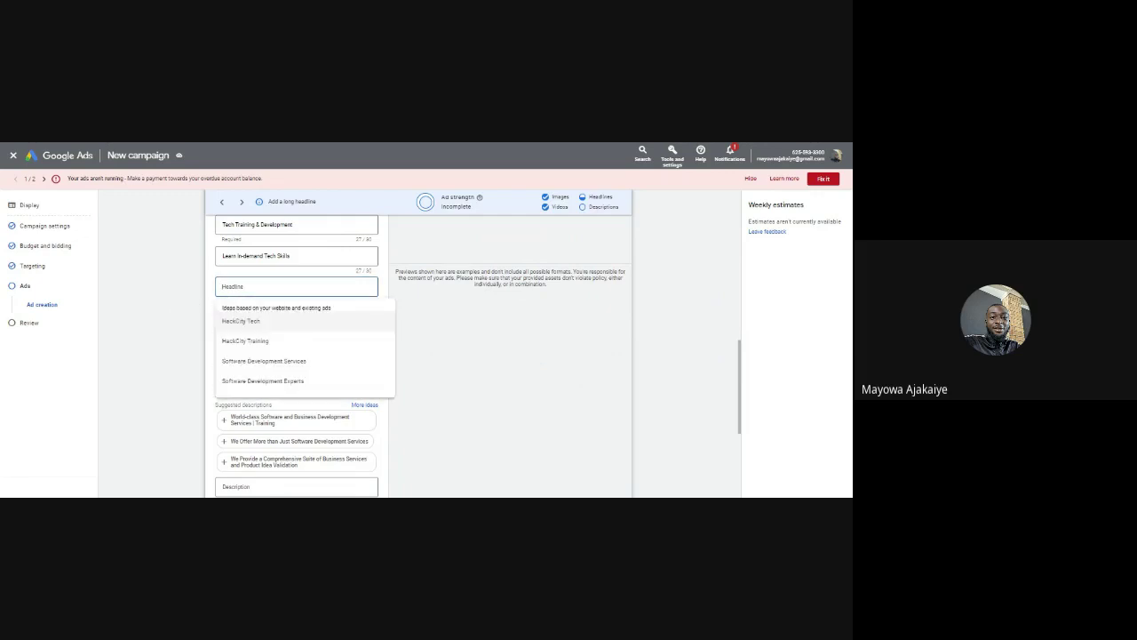
pyautogui.click(178, 294)
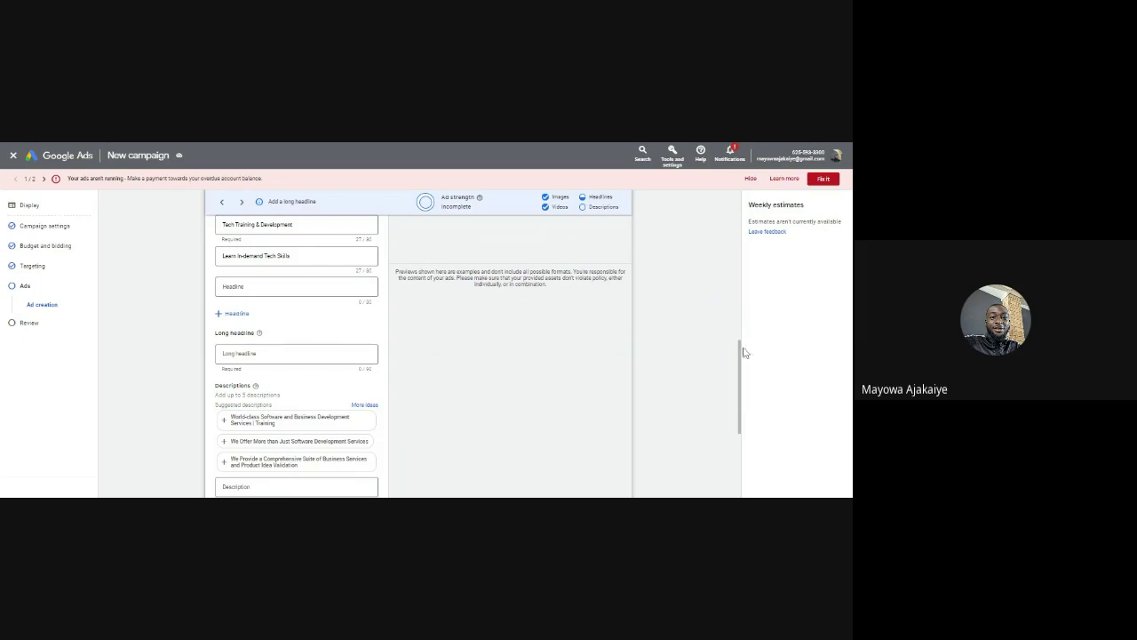
pyautogui.scroll(1, 742, 353)
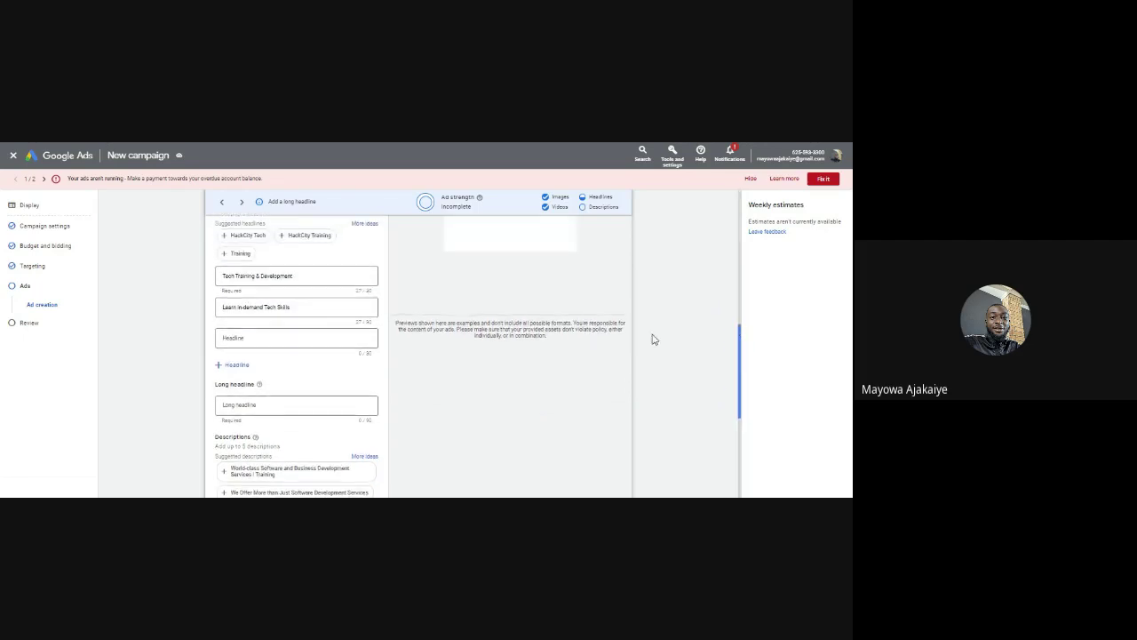
pyautogui.click(296, 338)
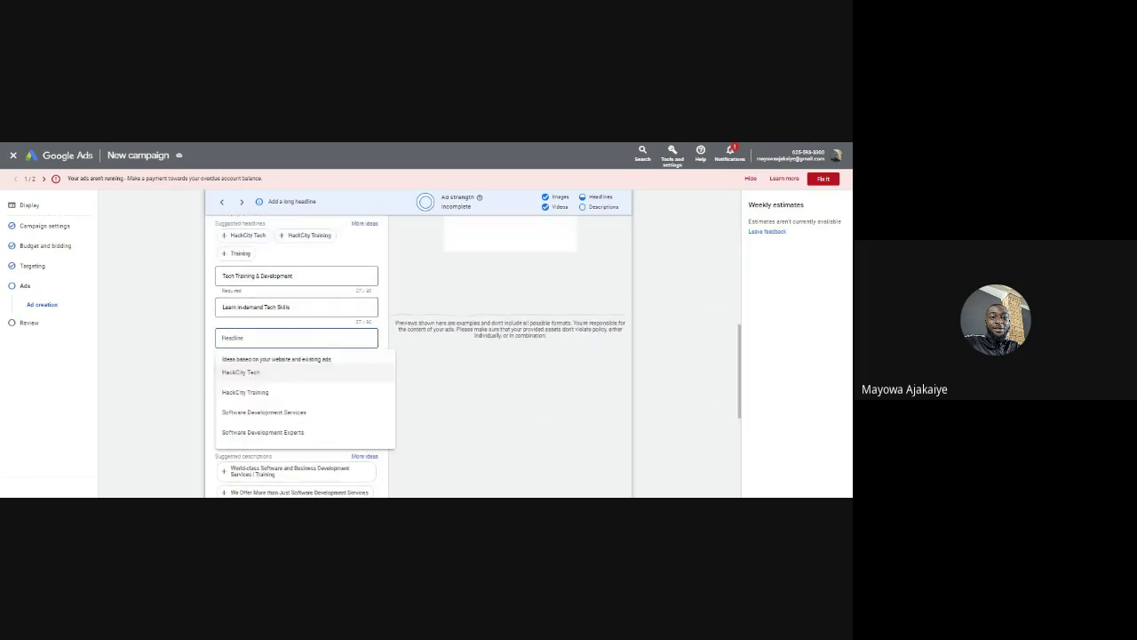
pyautogui.write('Become')
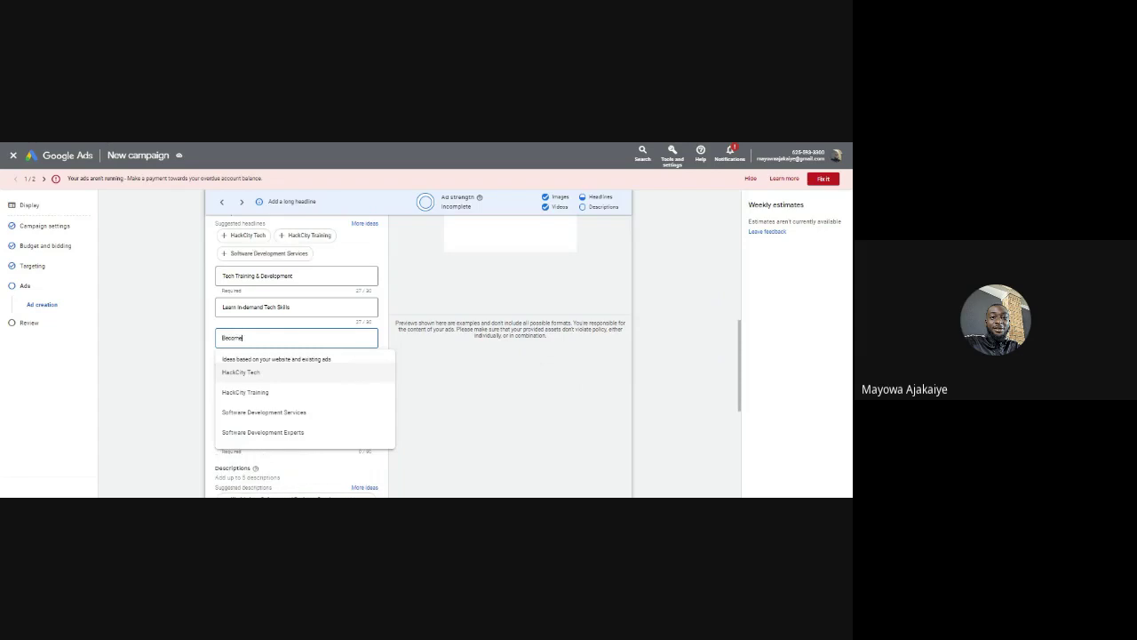
pyautogui.write(' a')
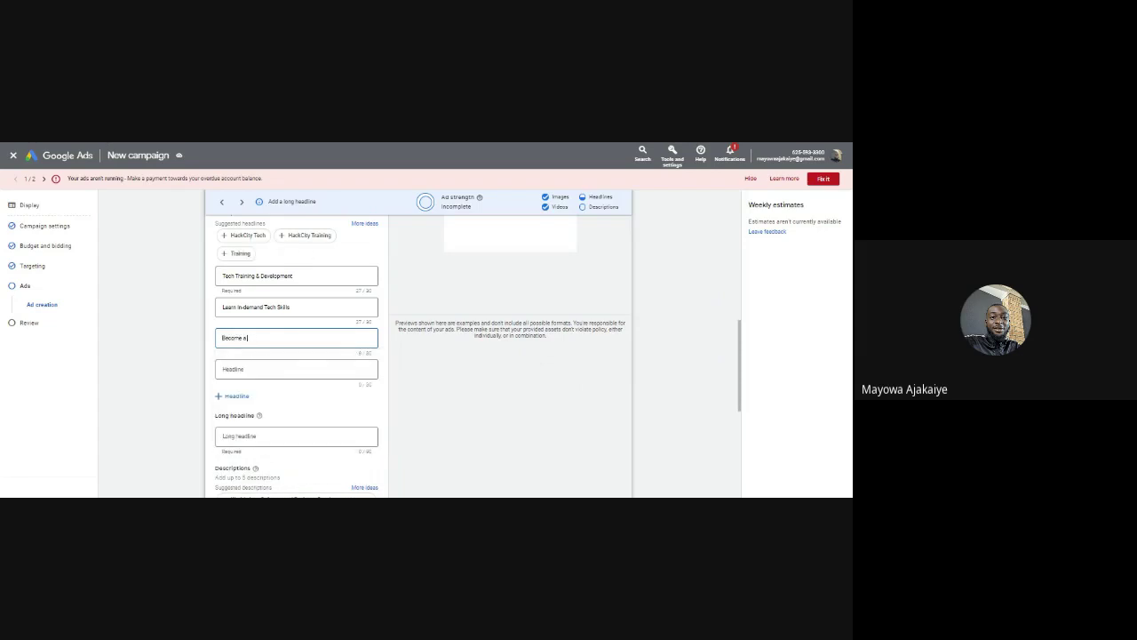
pyautogui.write(' te Tech Pro in 6 weeks')
pyautogui.click(169, 344)
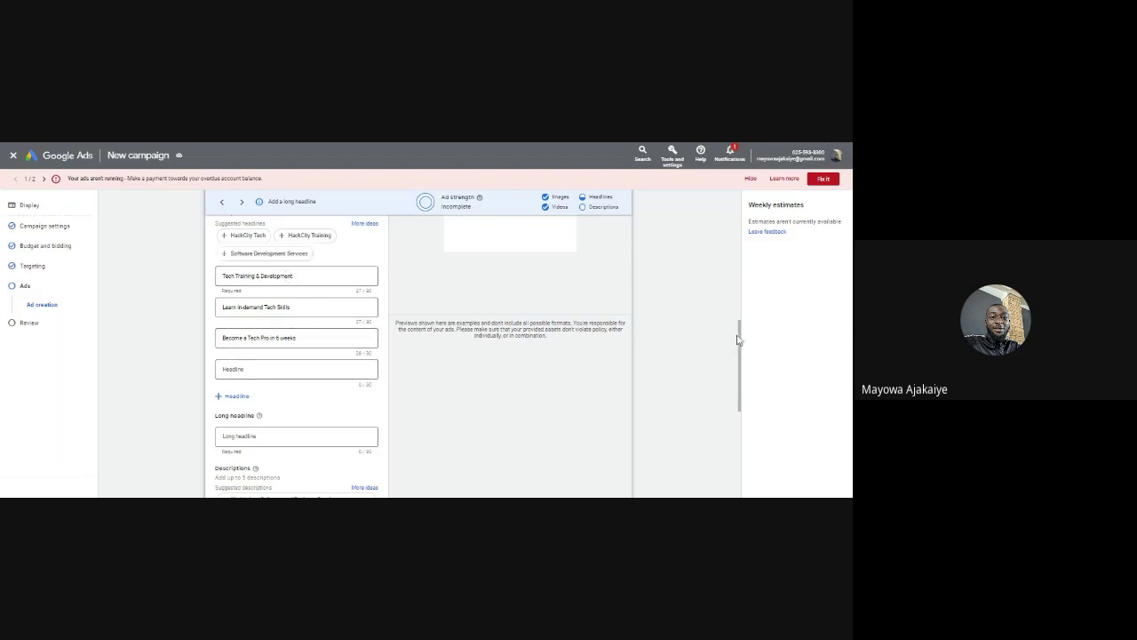
# Review the ad's fields from the final URL down to the descriptions and begin the first description with "Learn from Industry Ex"
pyautogui.moveTo(739, 341); pyautogui.dragTo(682, 248)
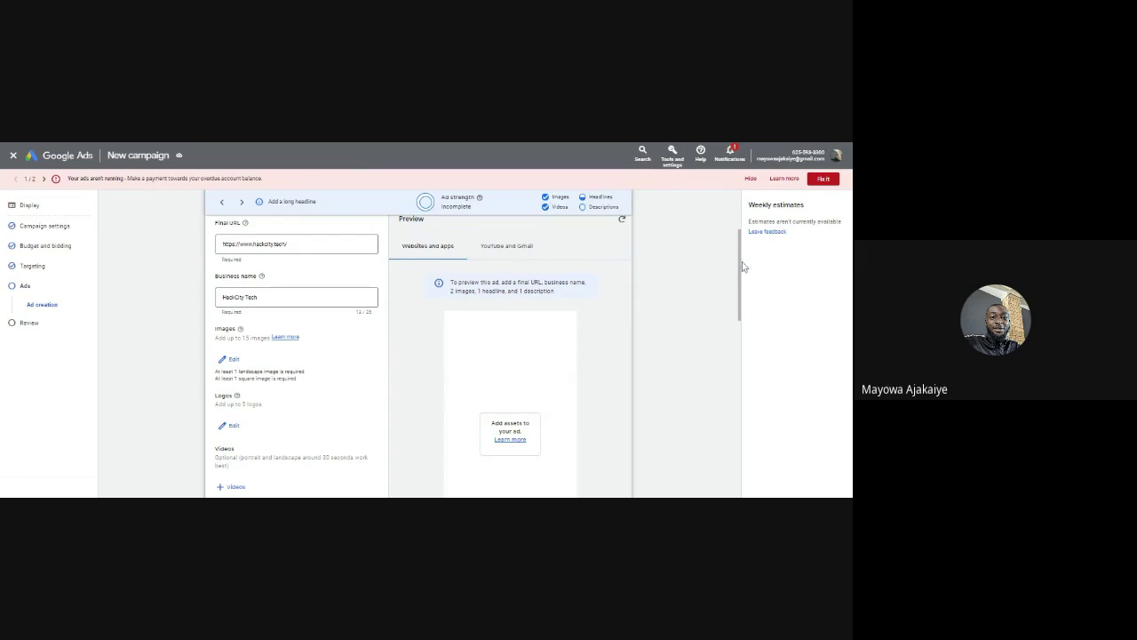
pyautogui.moveTo(744, 316); pyautogui.dragTo(739, 456)
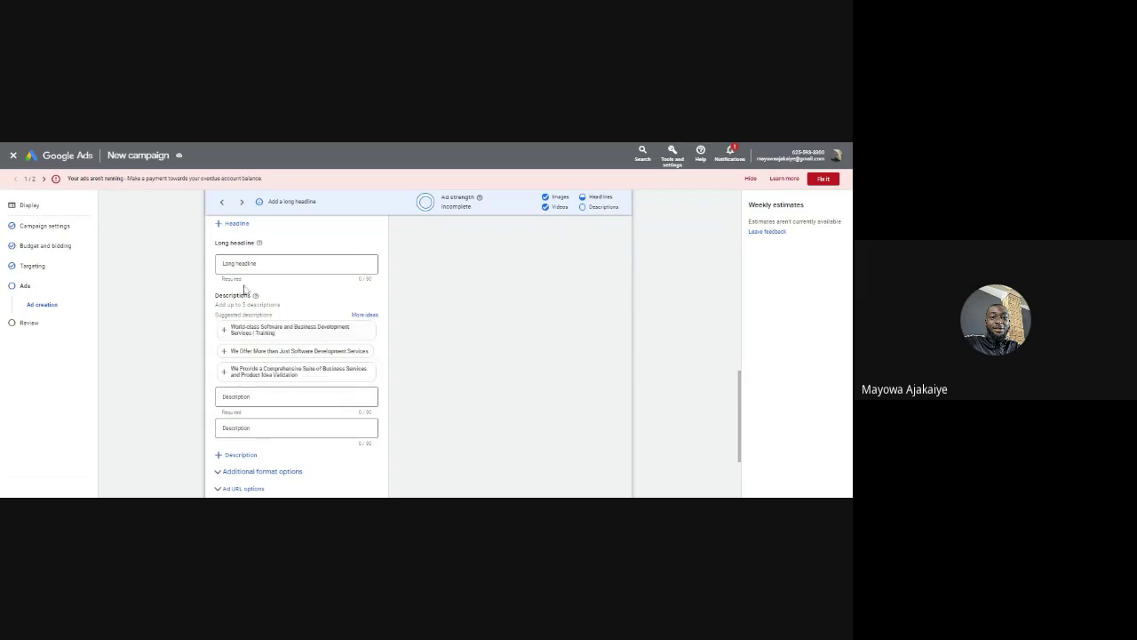
pyautogui.click(275, 396)
pyautogui.click(275, 397)
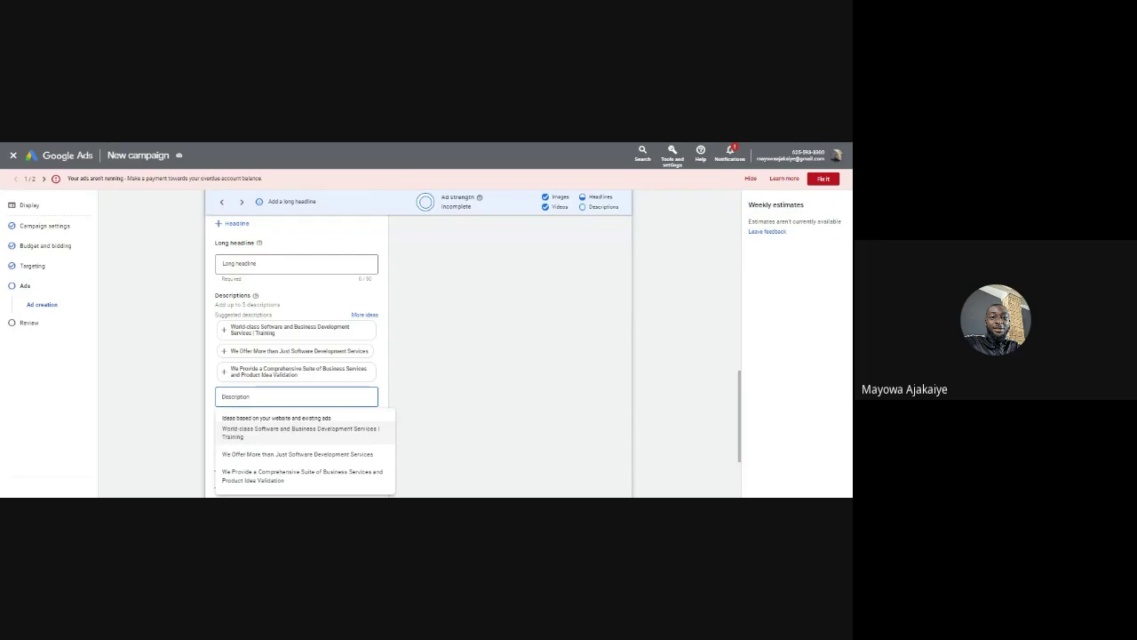
pyautogui.write('Lea')
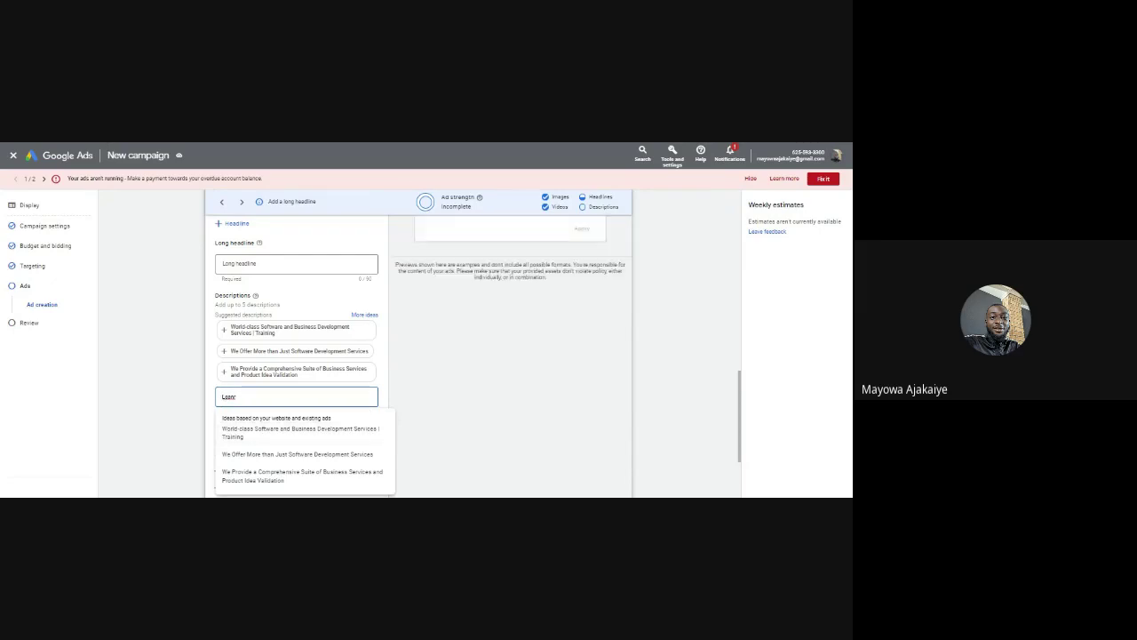
pyautogui.write('rn fr')
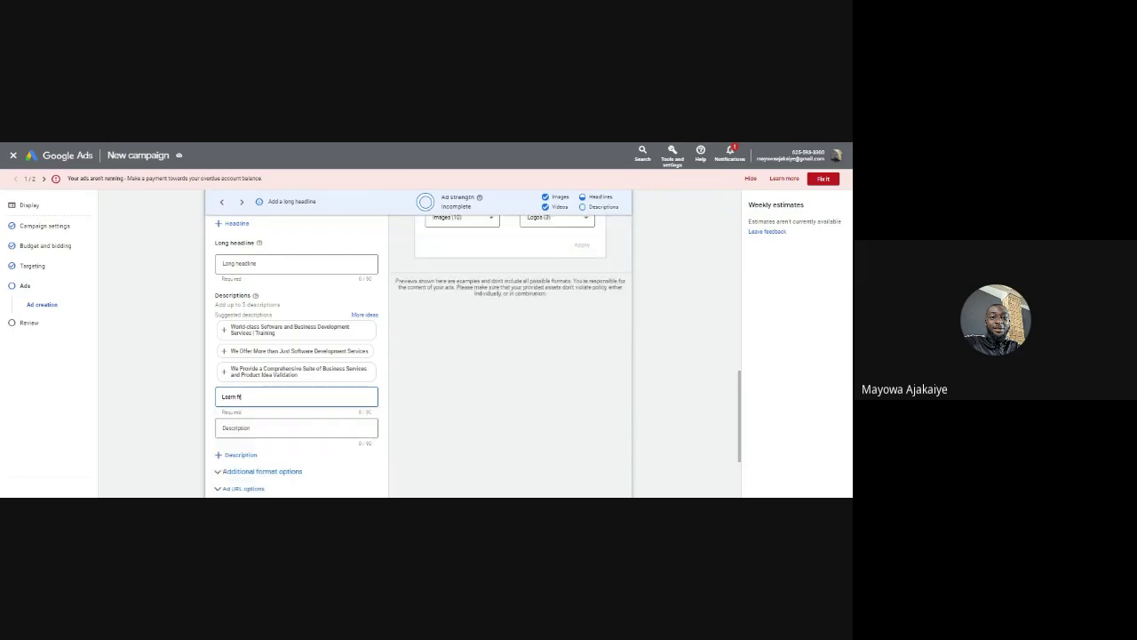
pyautogui.write('om industry')
pyautogui.doubleClick(257, 397)
pyautogui.click(271, 397)
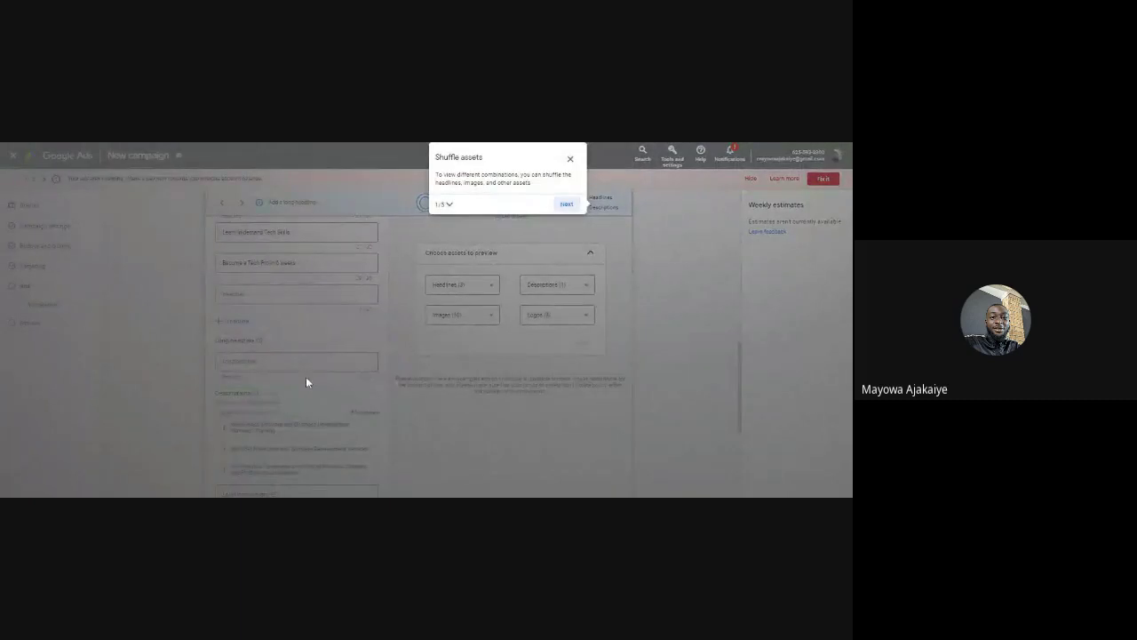
# Exit the asset preview guide and complete the first description as "Learn from Industry Experts with live projects"
pyautogui.click(570, 162)
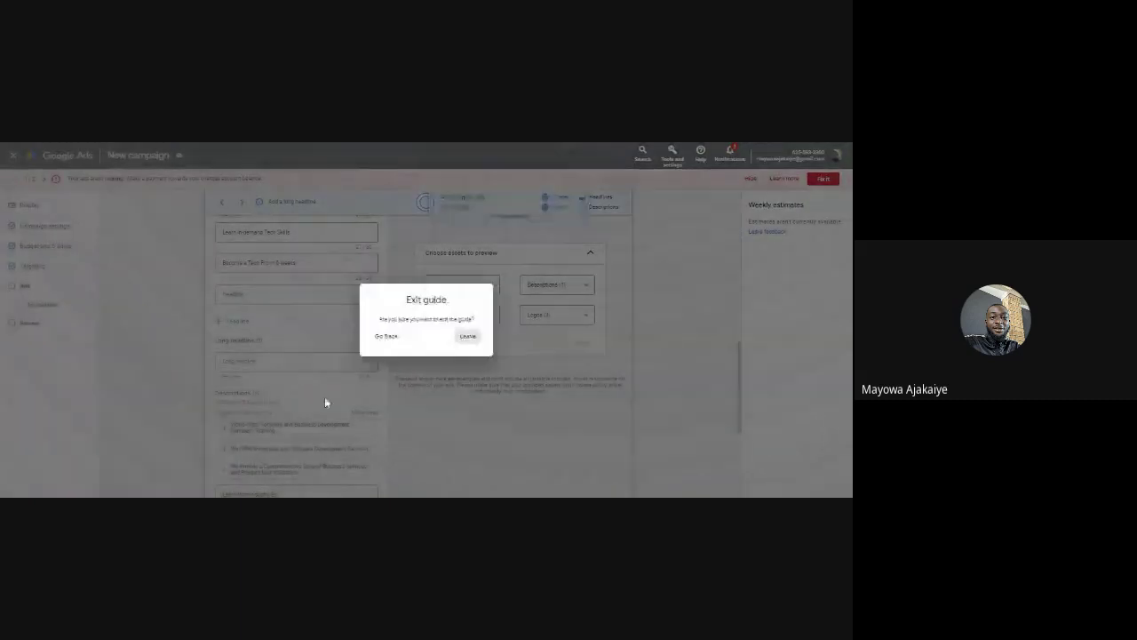
pyautogui.click(462, 338)
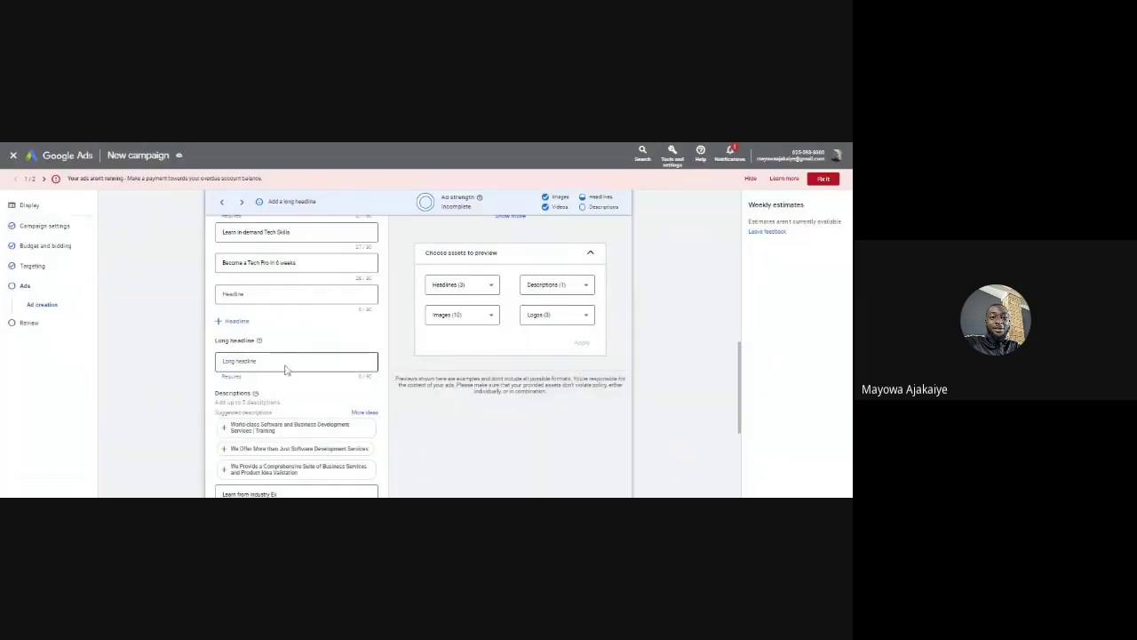
pyautogui.click(296, 360)
pyautogui.scroll(-2, 303, 460)
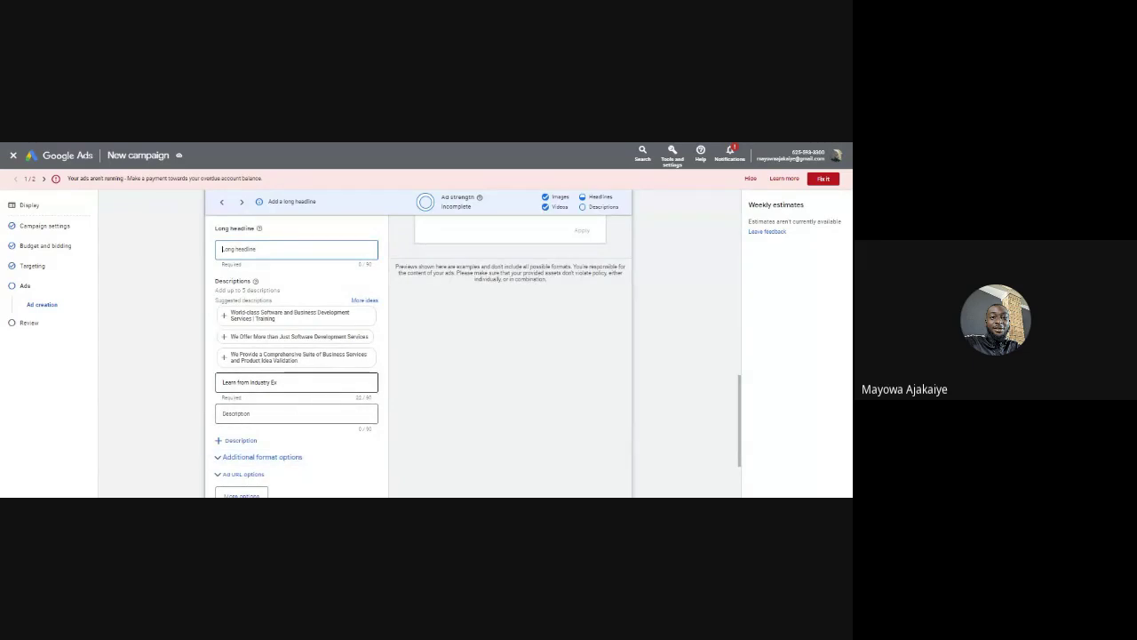
pyautogui.click(279, 382)
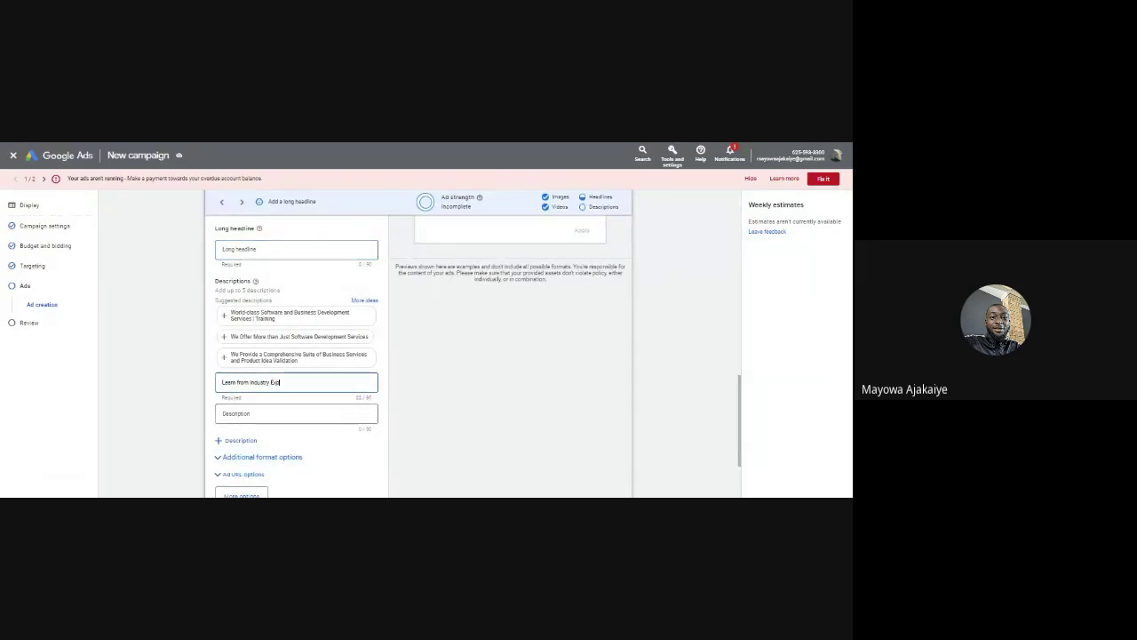
pyautogui.write('perts with live projects')
# Copy the first description, "Learn from Industry Experts with live projects", into the long headline
pyautogui.moveTo(330, 382); pyautogui.dragTo(226, 382)
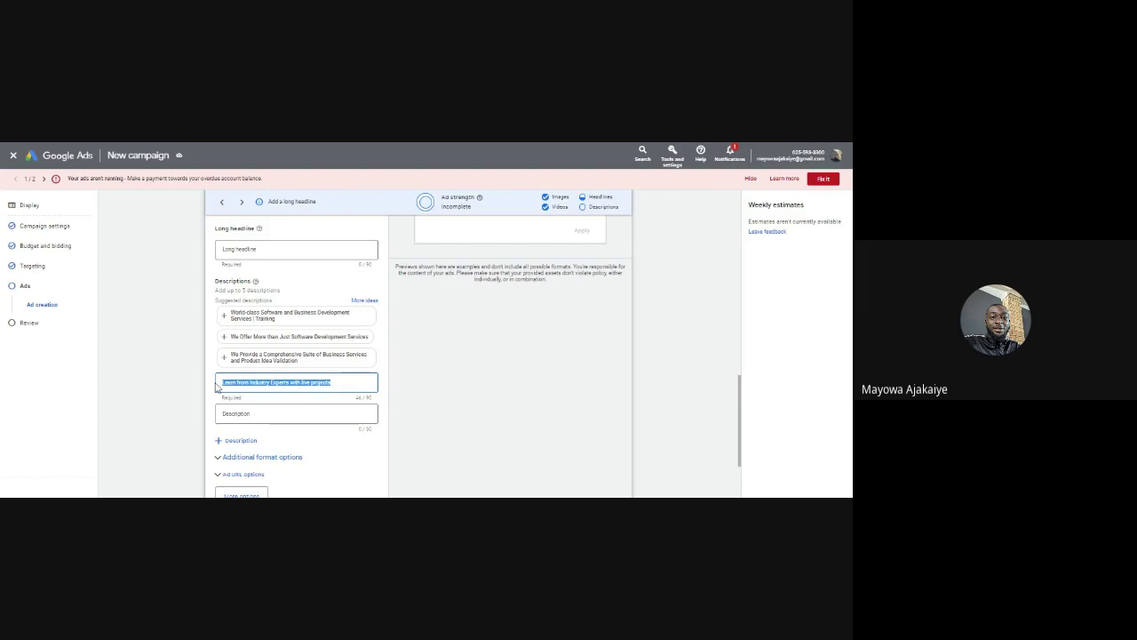
pyautogui.click(267, 249)
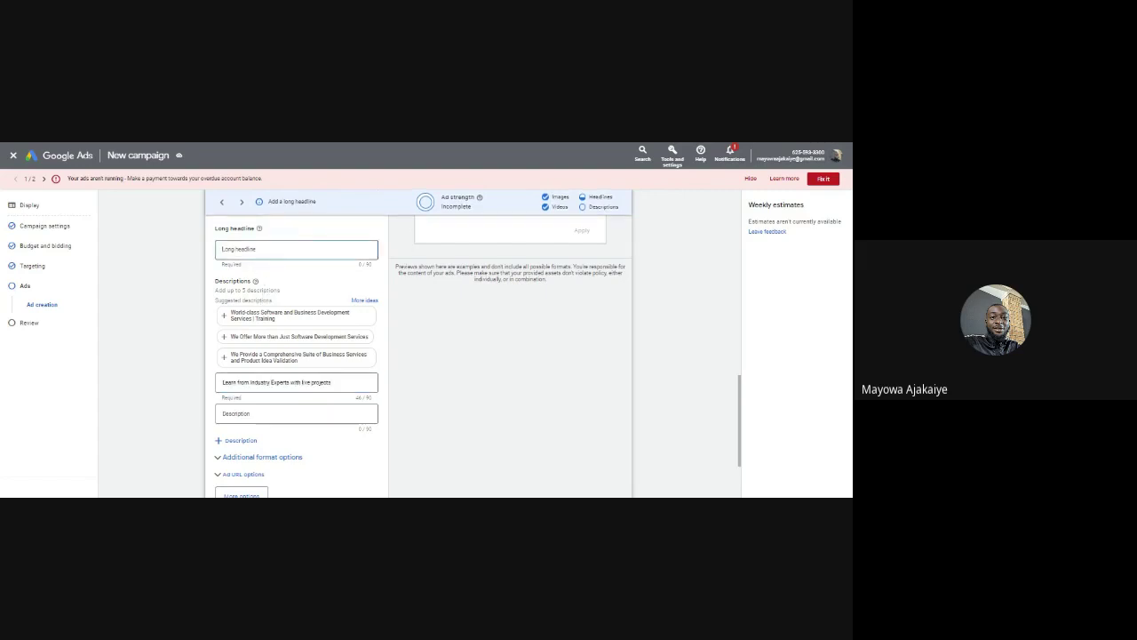
pyautogui.write('Learn from Industry Experts with live projects')
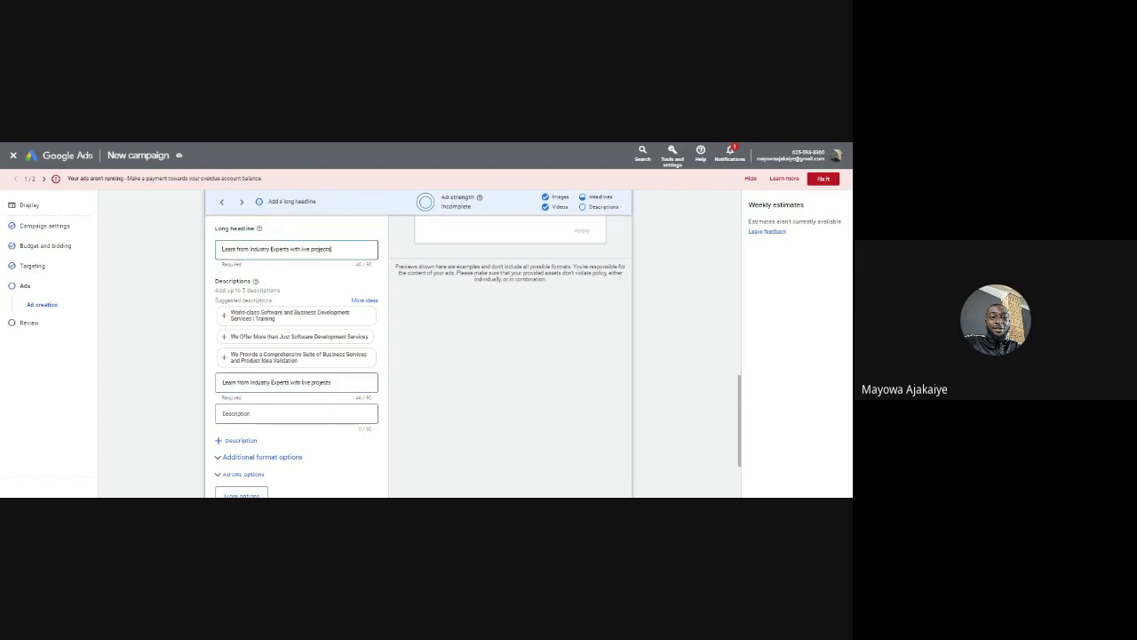
# Add the suggested descriptions "We Provide a Comprehensive Suite of Business Services and Product Idea Validation" and "We Offer More than Just Software Development Services"
pyautogui.click(257, 357)
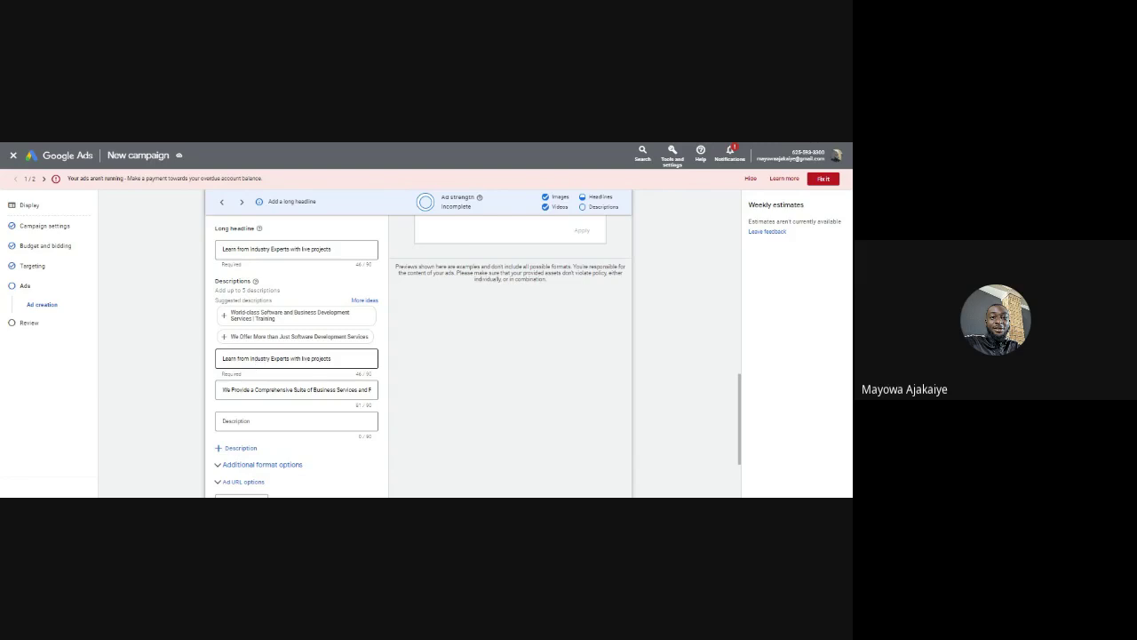
pyautogui.click(258, 336)
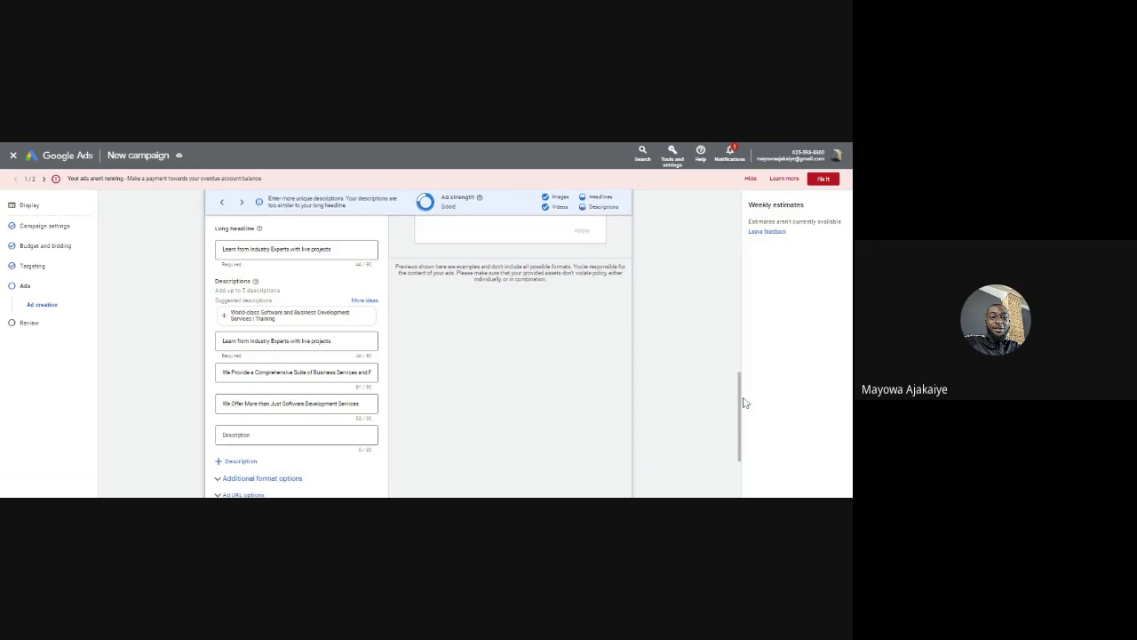
# Return to the ad's Images section and open its image selection for editing
pyautogui.moveTo(743, 402); pyautogui.dragTo(698, 276)
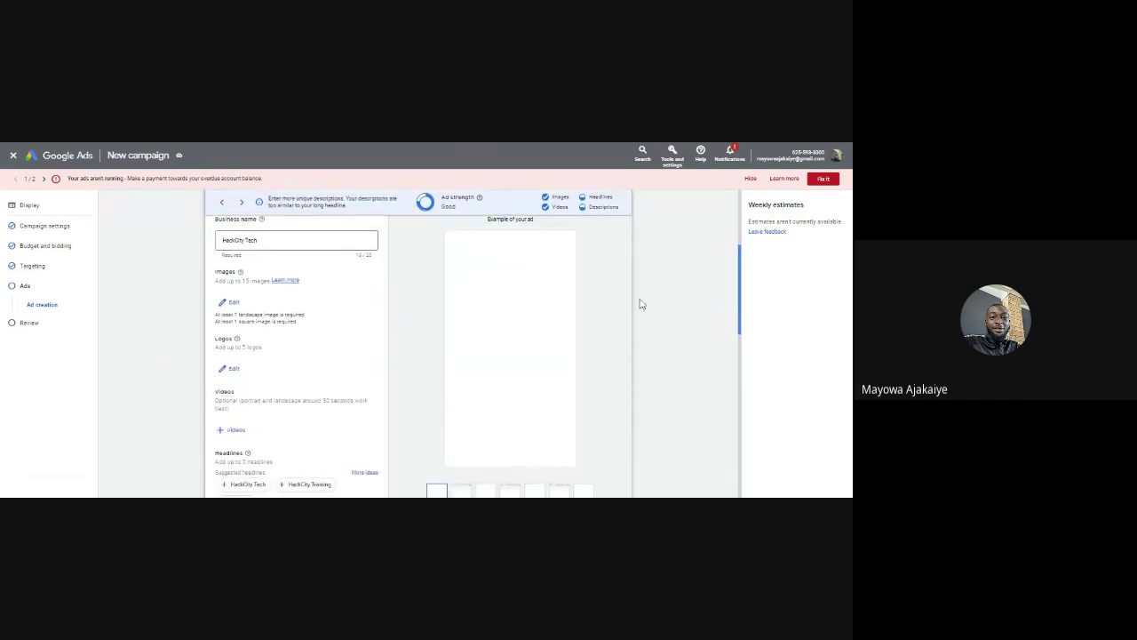
pyautogui.click(232, 303)
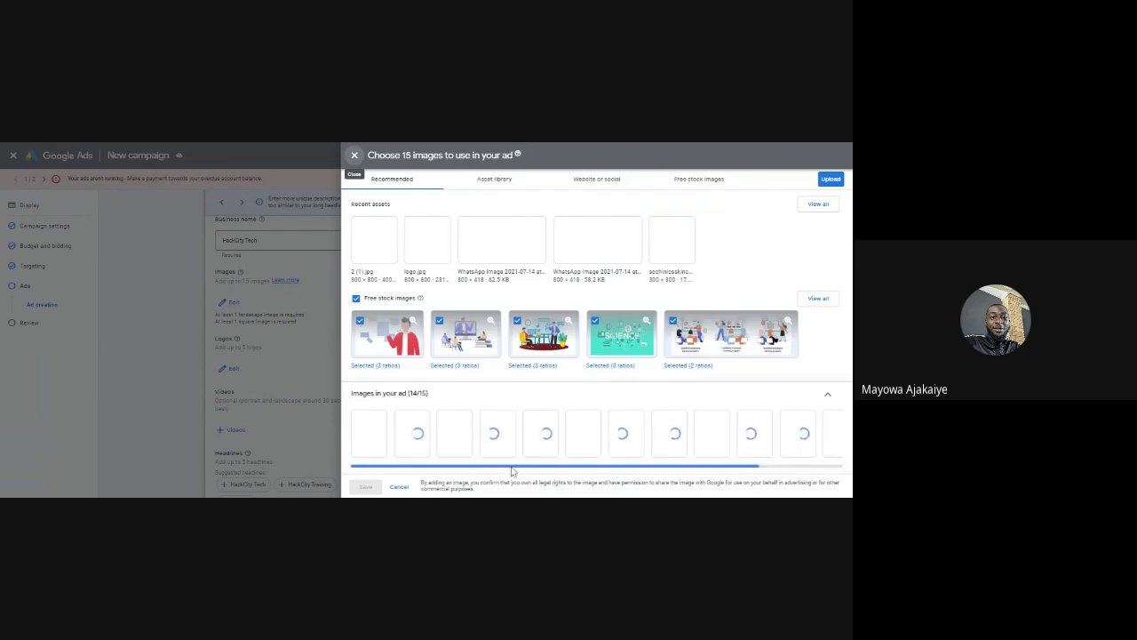
# Close the image picker without saving and show the YouTube and Gmail preview of the ad
pyautogui.moveTo(512, 467); pyautogui.dragTo(642, 469)
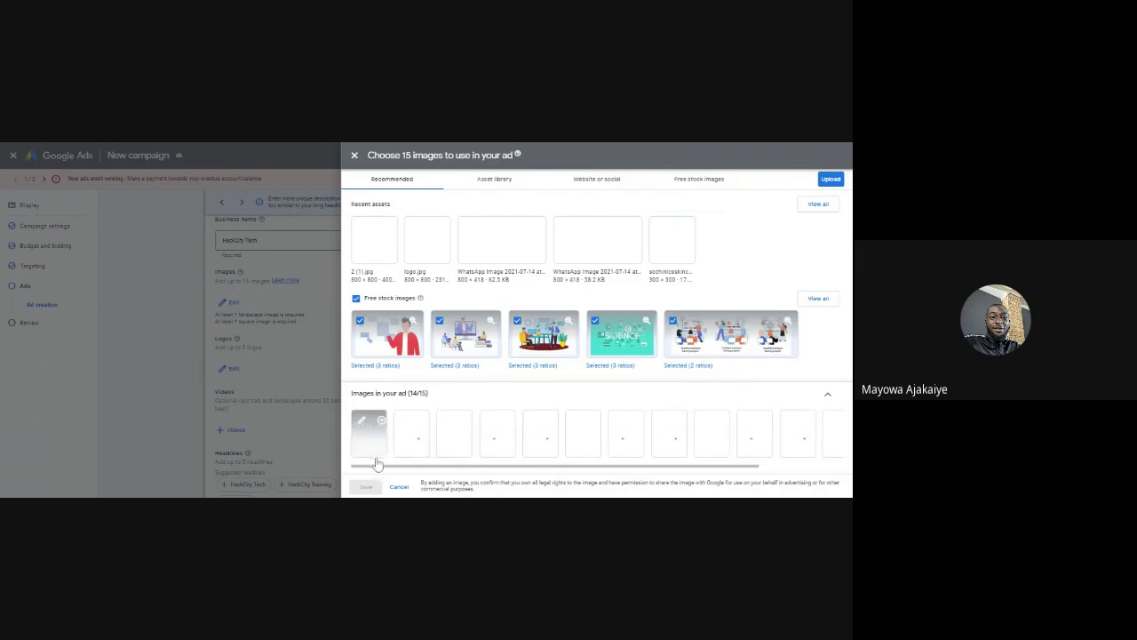
pyautogui.click(354, 156)
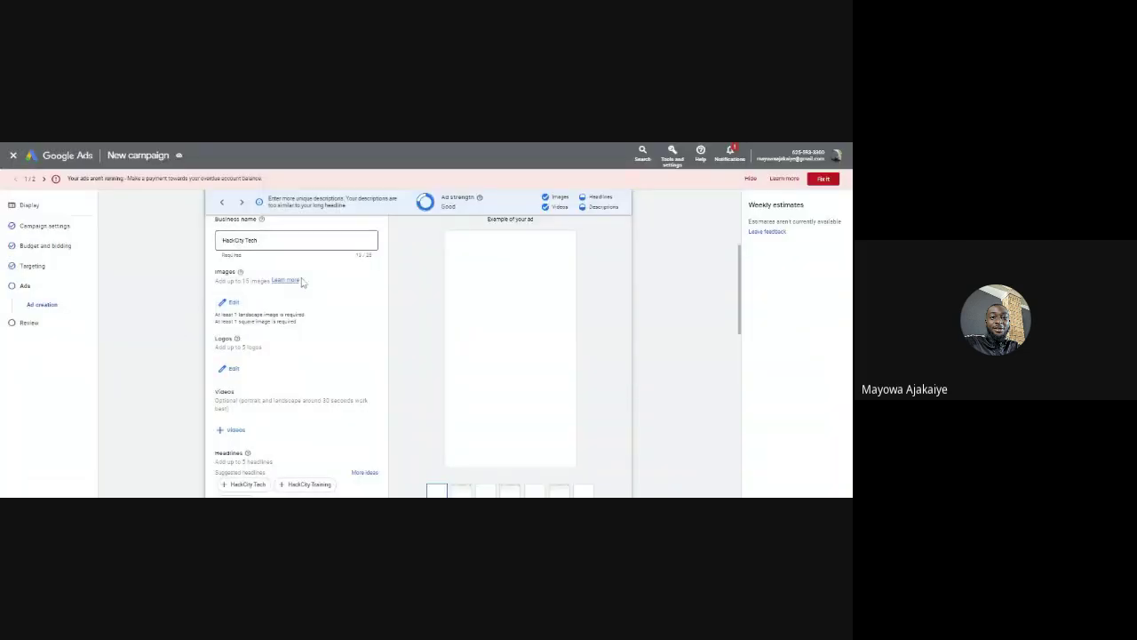
pyautogui.scroll(3, 741, 279)
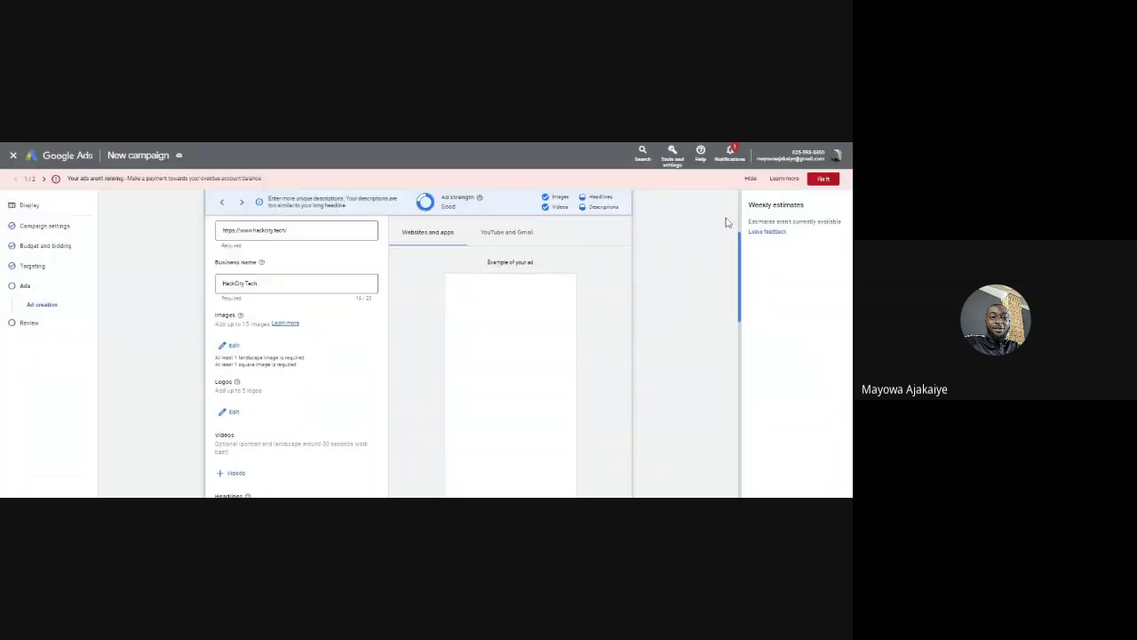
pyautogui.scroll(-1, 724, 266)
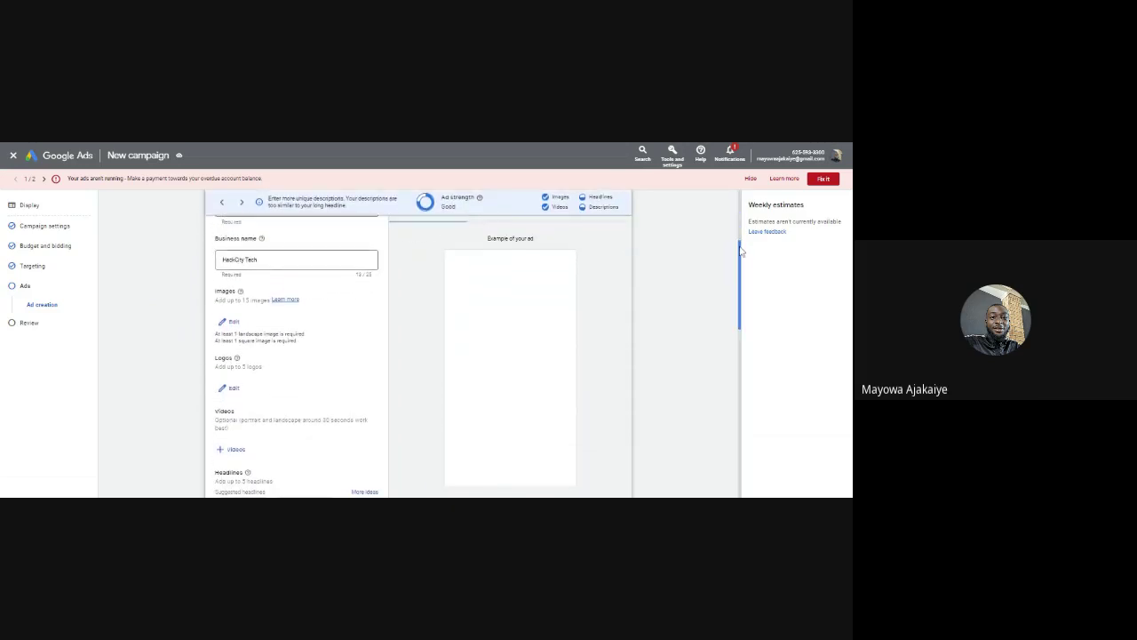
pyautogui.scroll(1, 741, 253)
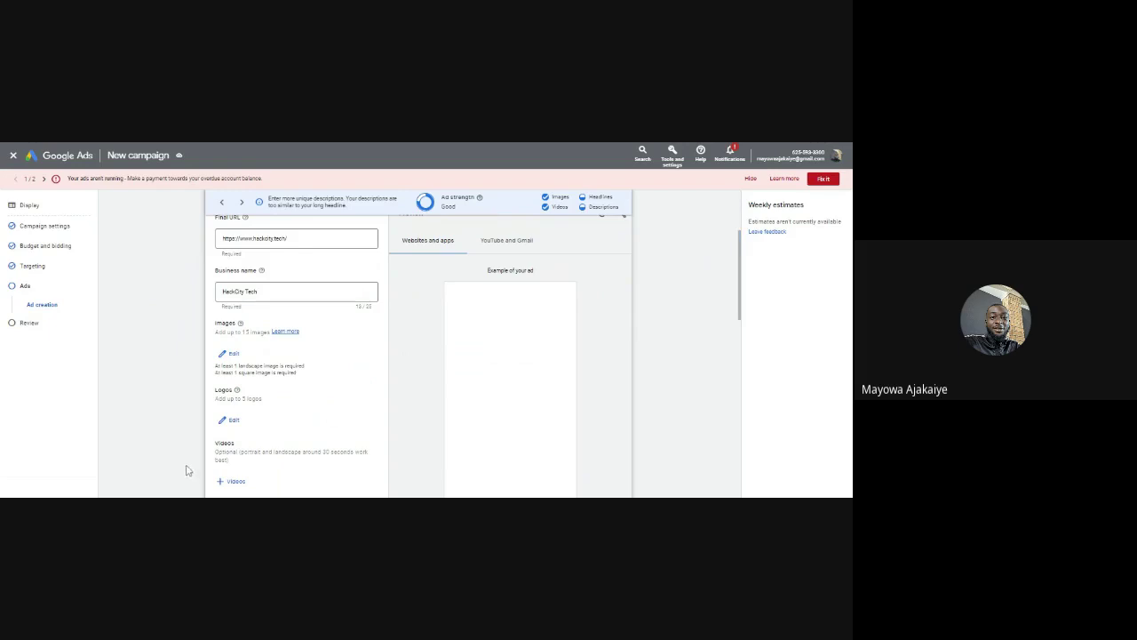
pyautogui.click(523, 252)
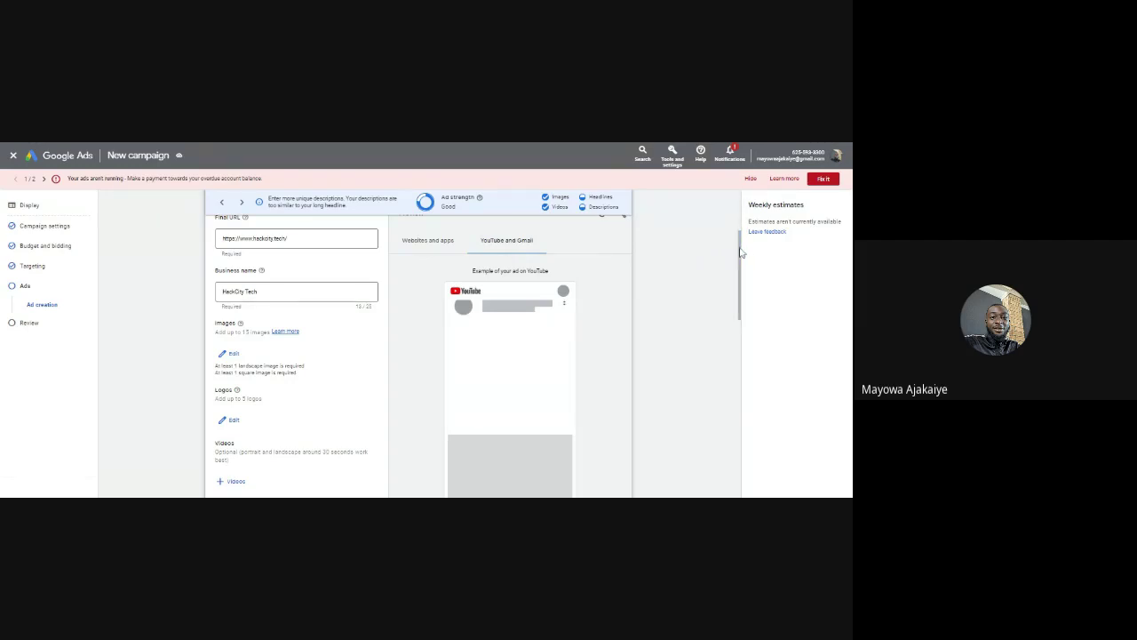
# Exclude one image from the assets chosen for the ad preview and apply the selection
pyautogui.moveTo(739, 255); pyautogui.dragTo(736, 337)
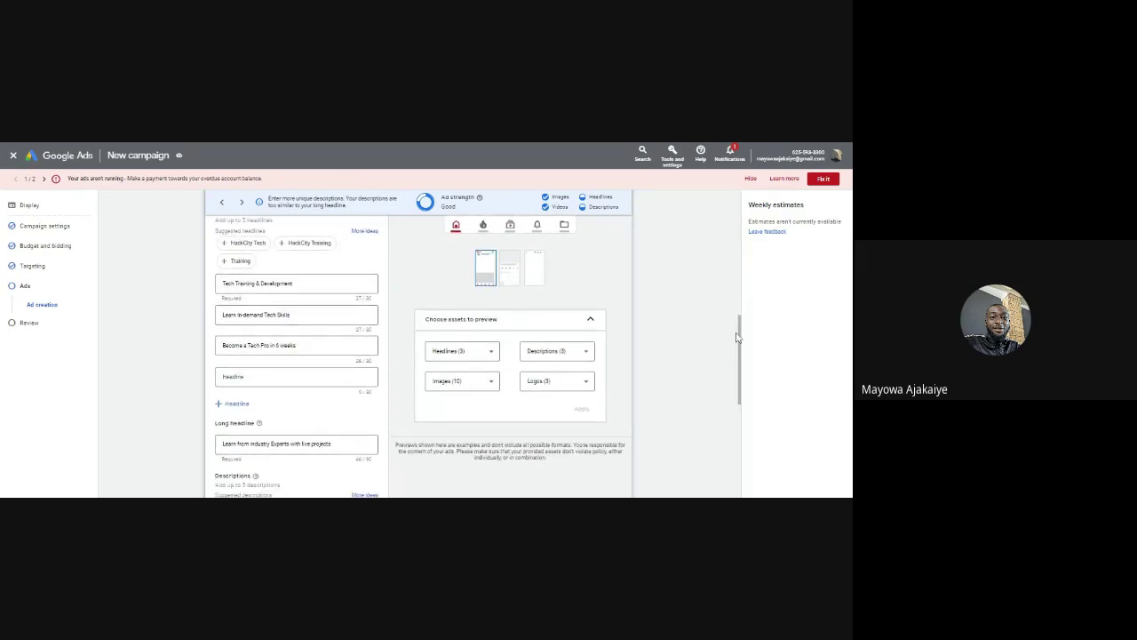
pyautogui.click(491, 381)
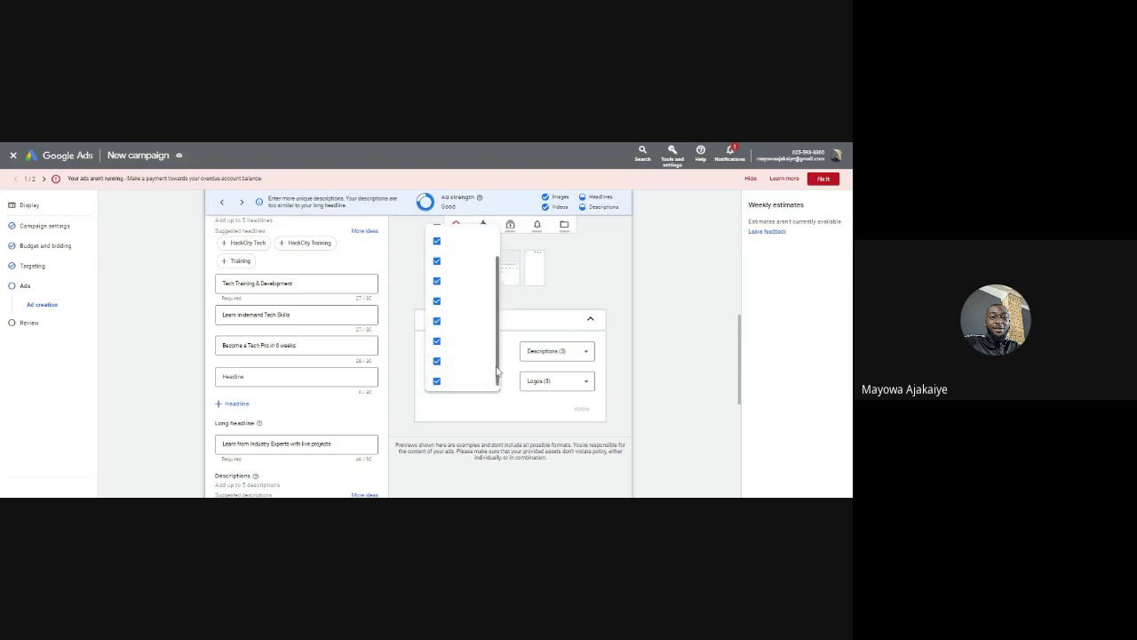
pyautogui.moveTo(497, 372); pyautogui.dragTo(492, 312)
pyautogui.click(436, 242)
pyautogui.click(582, 411)
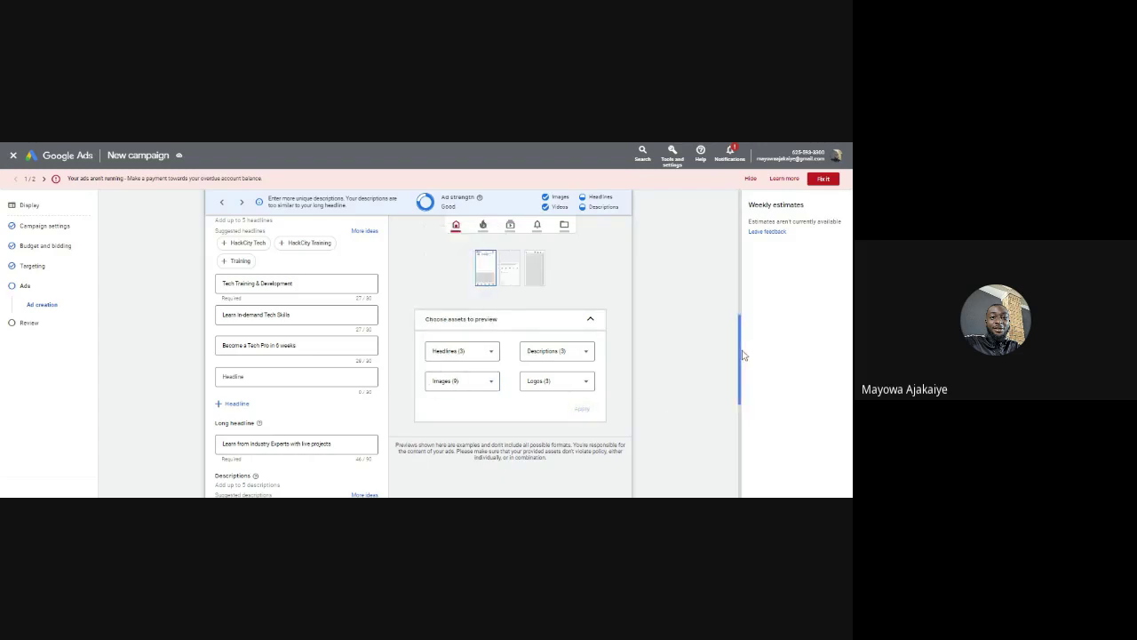
# Return the preview to Websites and apps and look through the ad's images, headlines and descriptions
pyautogui.moveTo(742, 355); pyautogui.dragTo(727, 265)
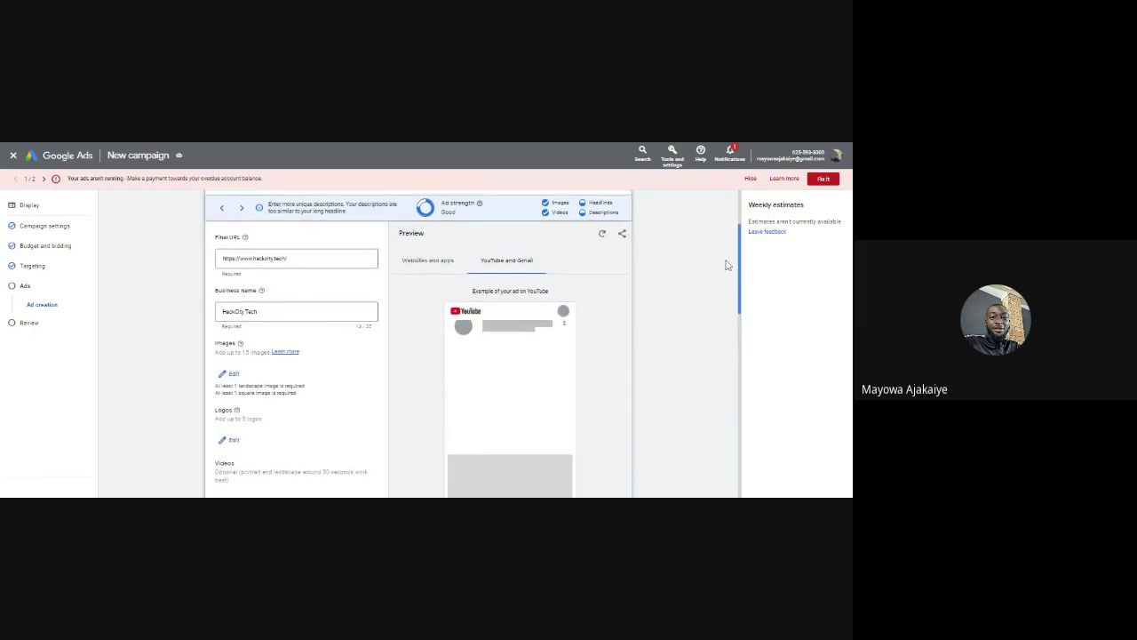
pyautogui.click(432, 261)
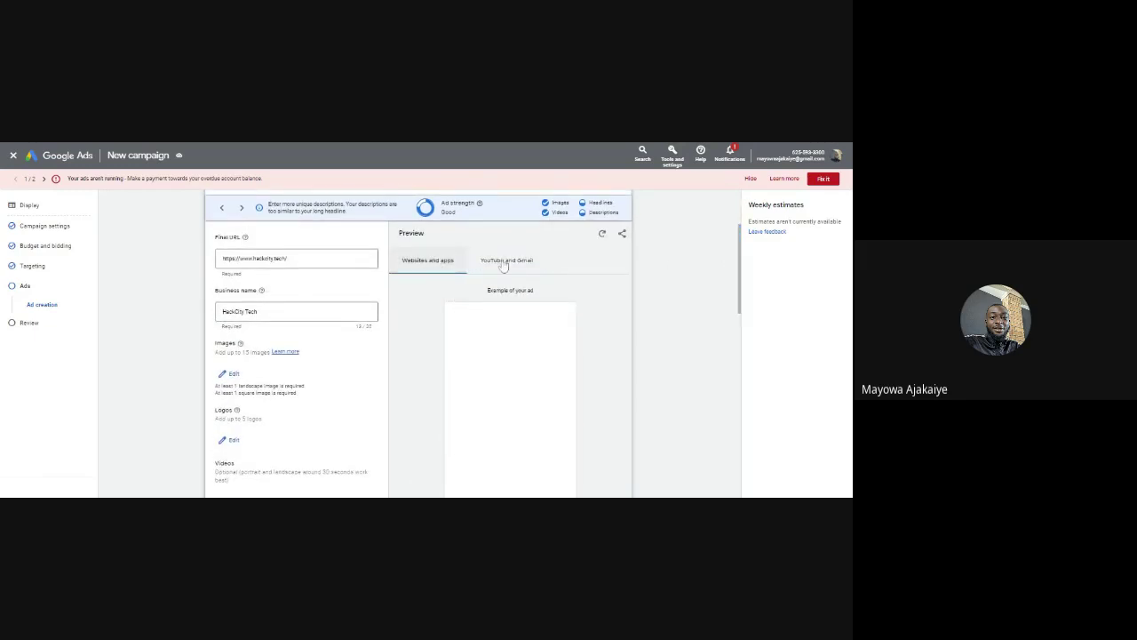
pyautogui.moveTo(739, 264); pyautogui.dragTo(723, 411)
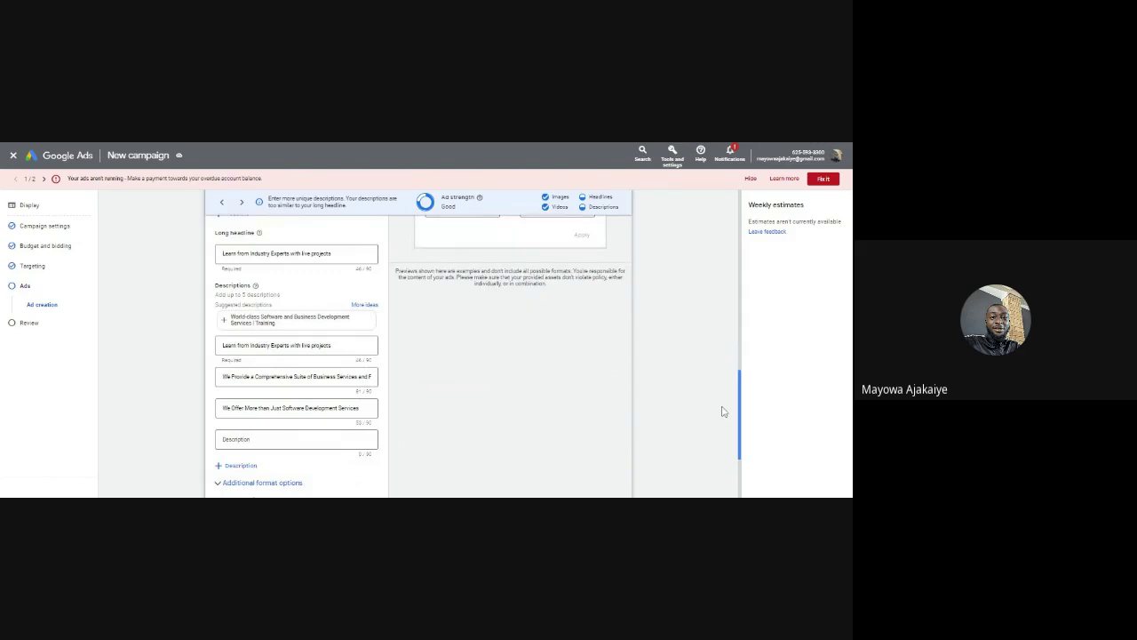
pyautogui.scroll(5, 715, 373)
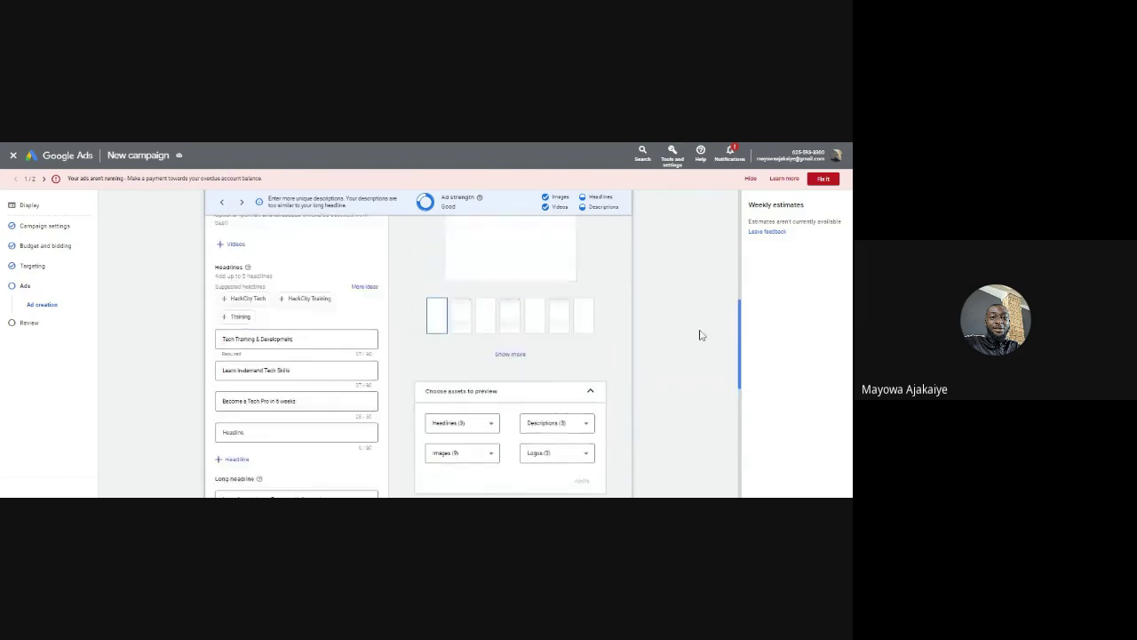
pyautogui.scroll(5, 667, 274)
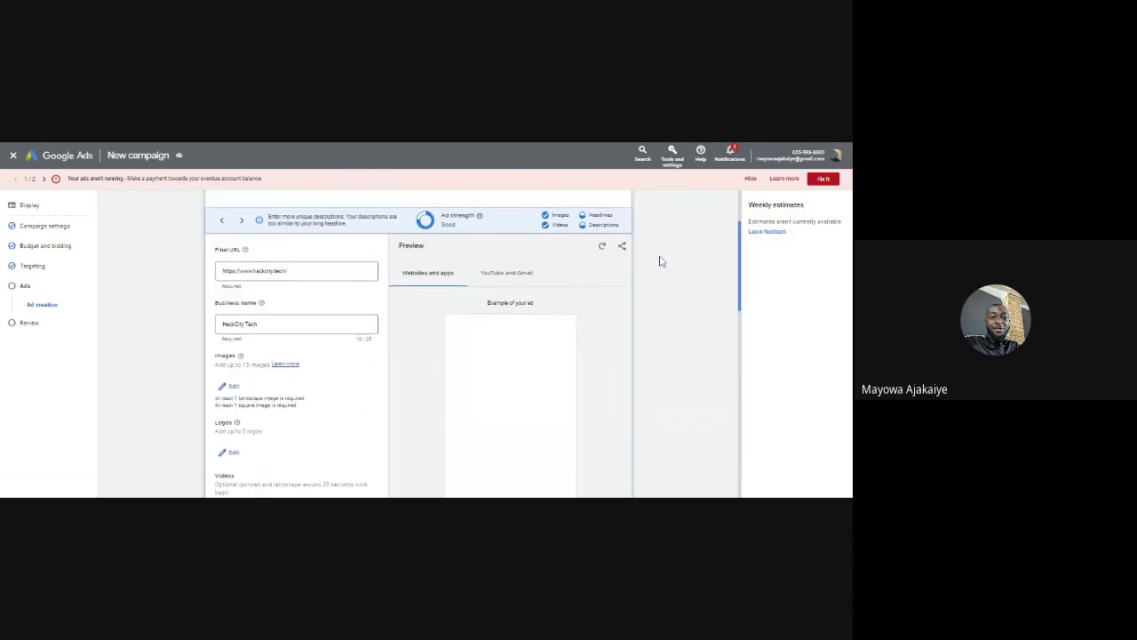
pyautogui.scroll(-1, 661, 277)
pyautogui.scroll(-2, 661, 289)
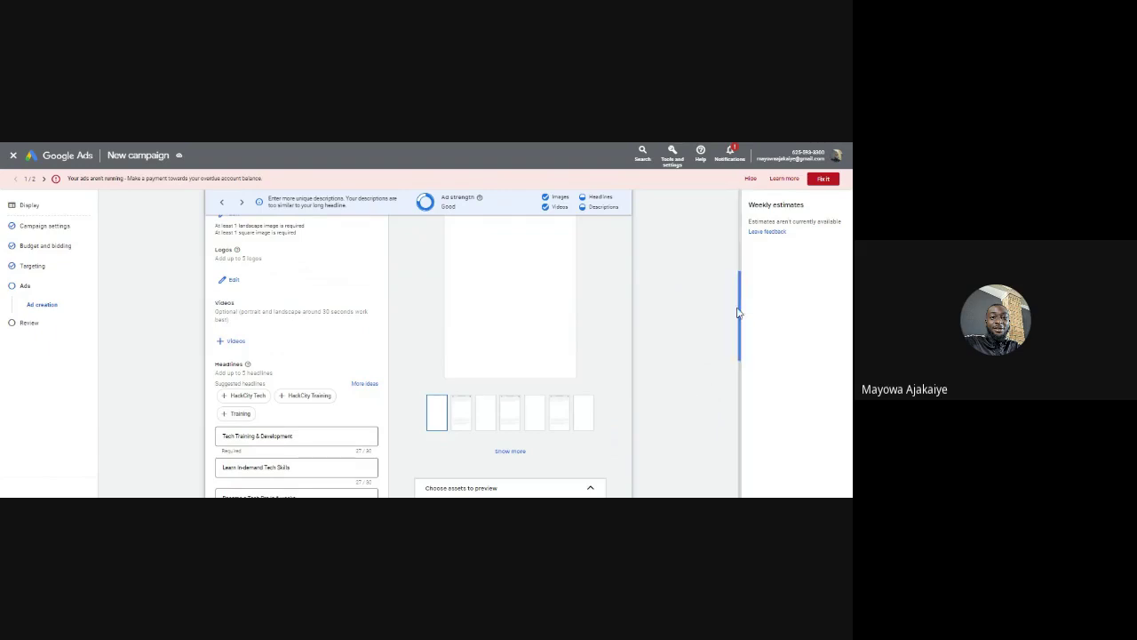
pyautogui.moveTo(738, 313); pyautogui.dragTo(733, 274)
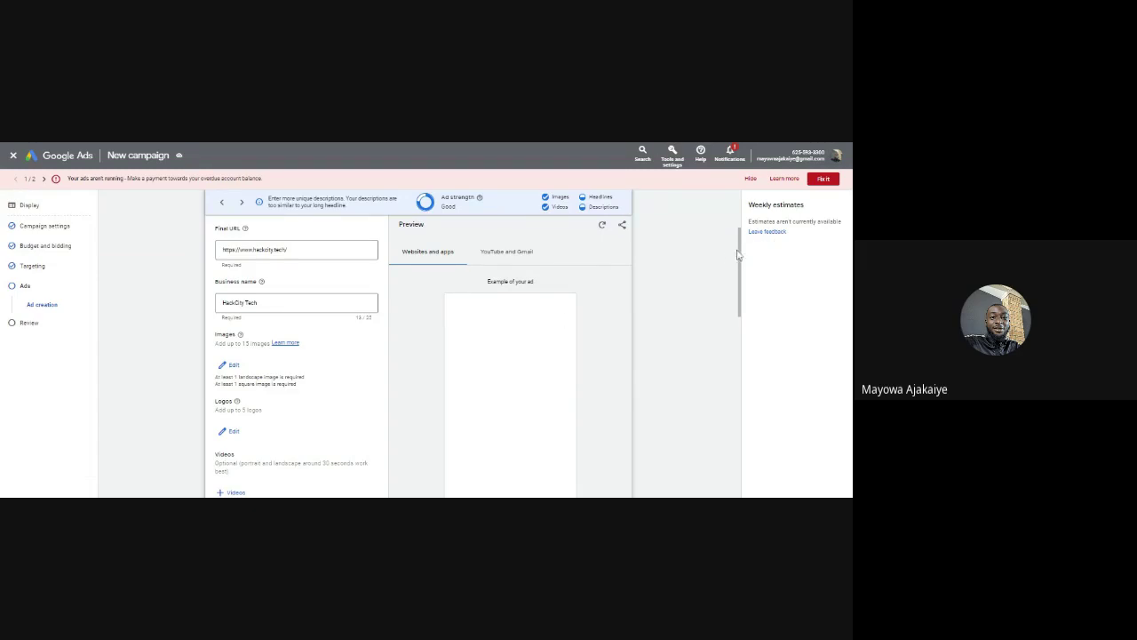
# Add the fifth image from the recent assets to the ad and save the image selection
pyautogui.click(233, 366)
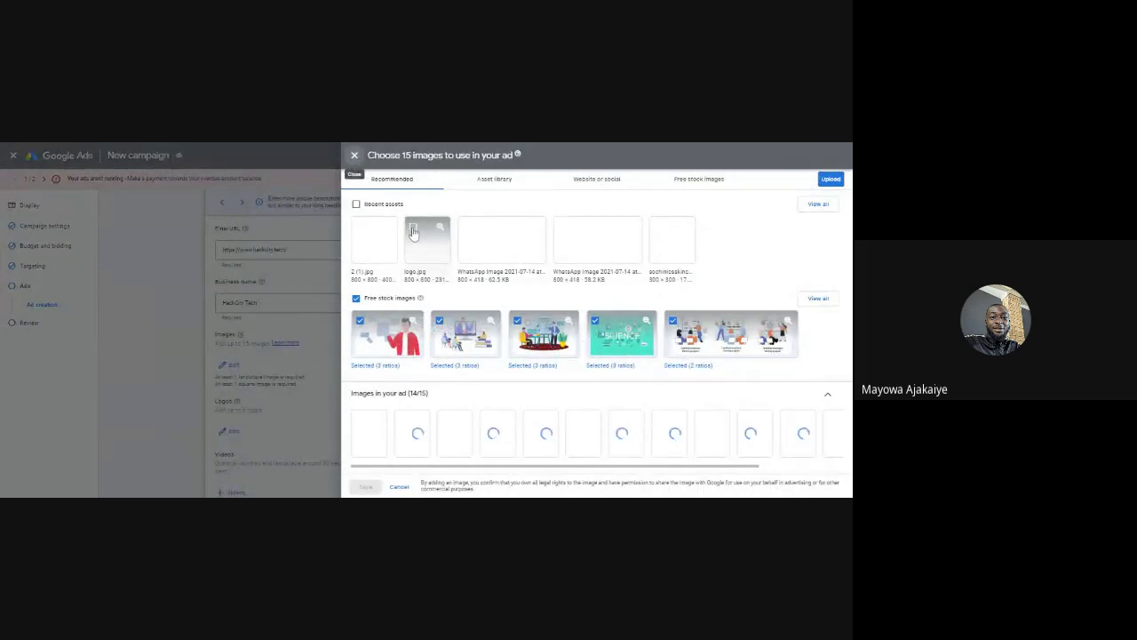
pyautogui.click(659, 231)
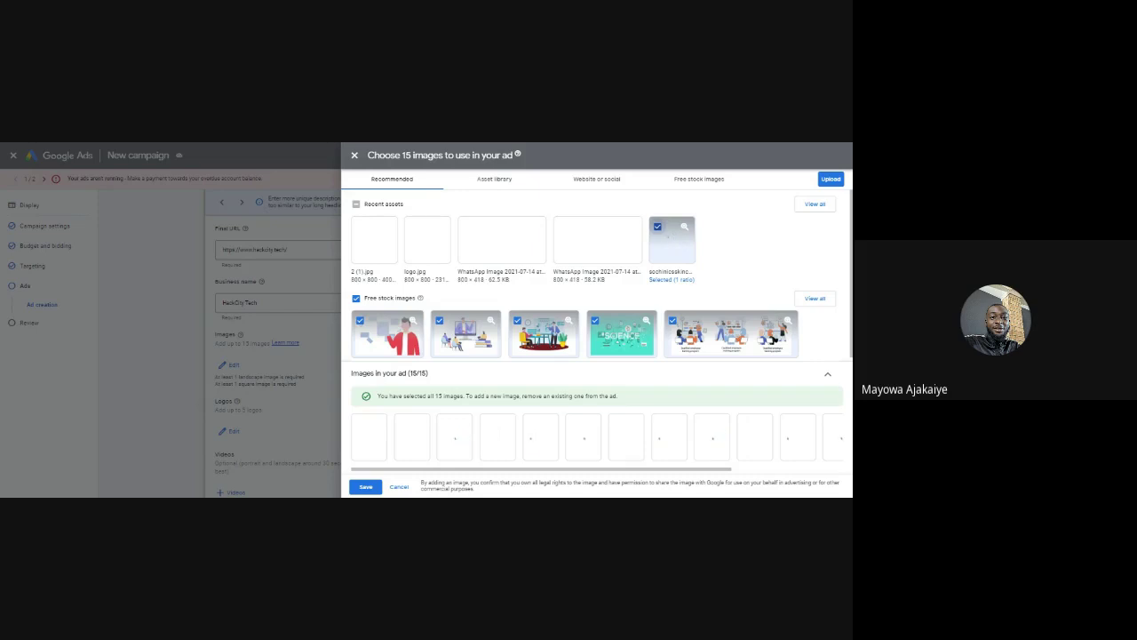
pyautogui.click(366, 487)
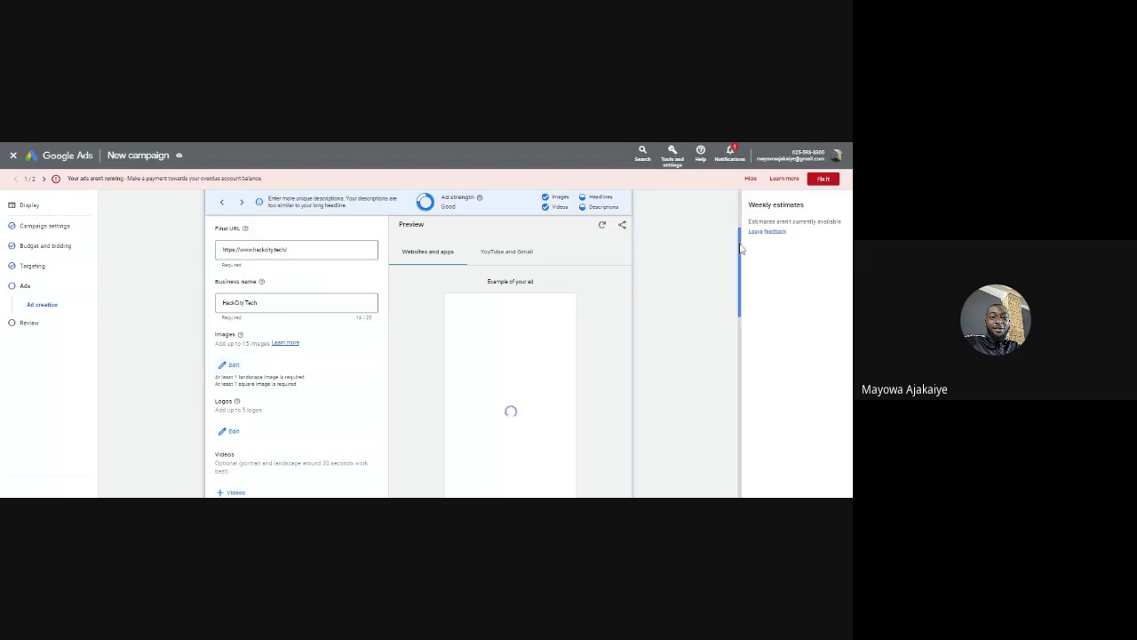
# Expand the additional format options and review the asset enhancement, auto-generated video and native format settings
pyautogui.scroll(1, 741, 249)
pyautogui.scroll(-2, 741, 249)
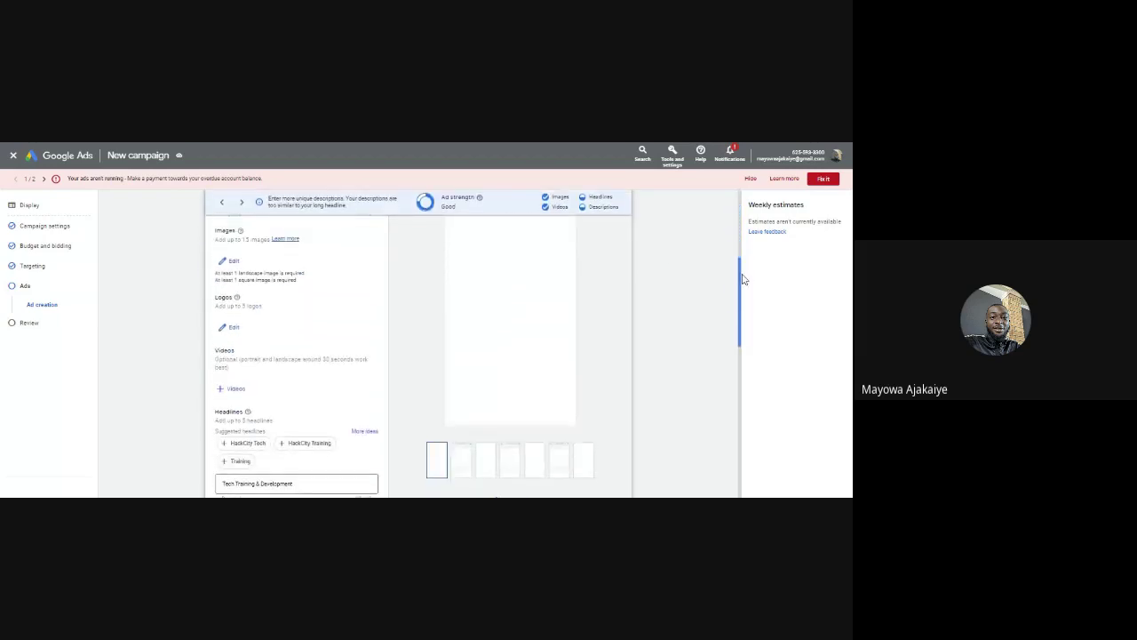
pyautogui.moveTo(744, 280); pyautogui.dragTo(744, 447)
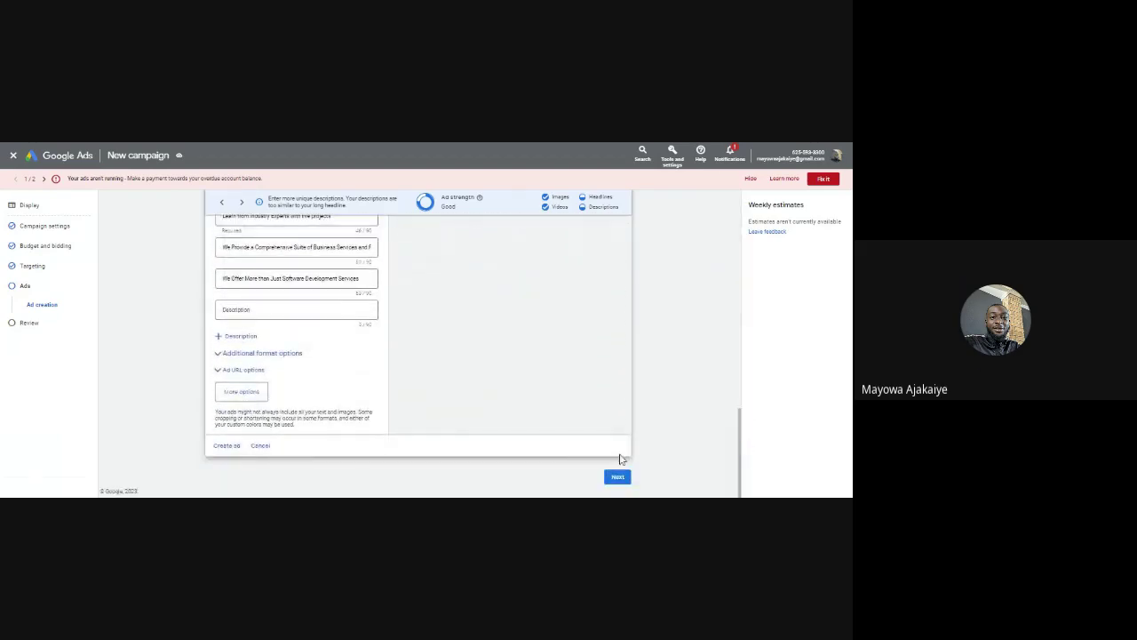
pyautogui.click(253, 353)
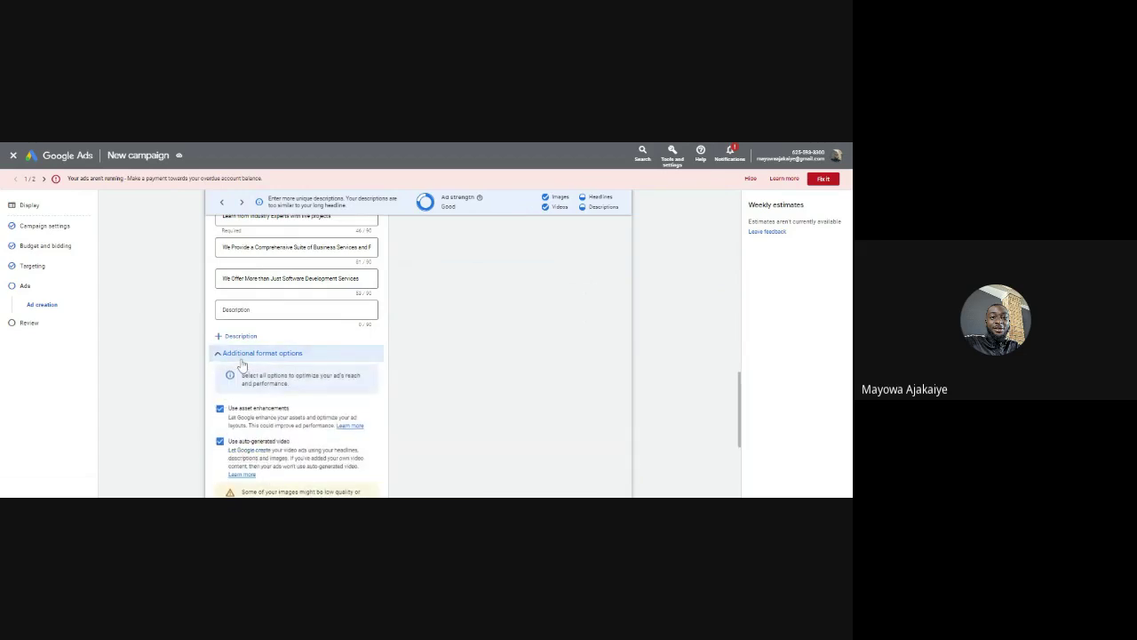
pyautogui.moveTo(740, 391); pyautogui.dragTo(737, 412)
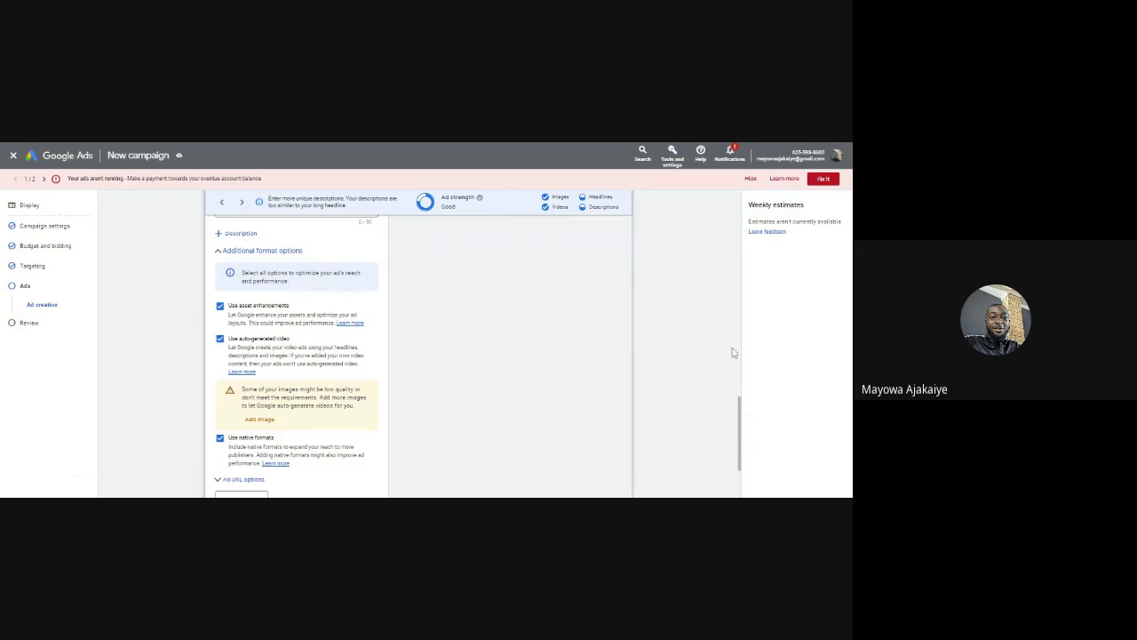
pyautogui.moveTo(741, 407); pyautogui.dragTo(735, 448)
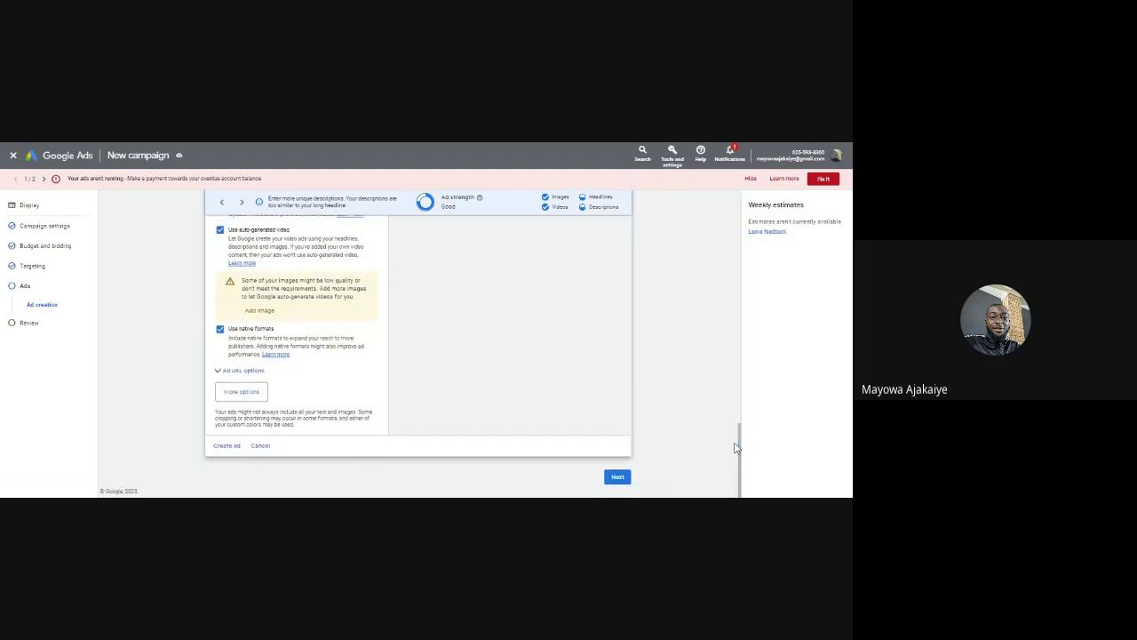
# Add a call to action text to the ad and set it to Apply Now
pyautogui.click(241, 392)
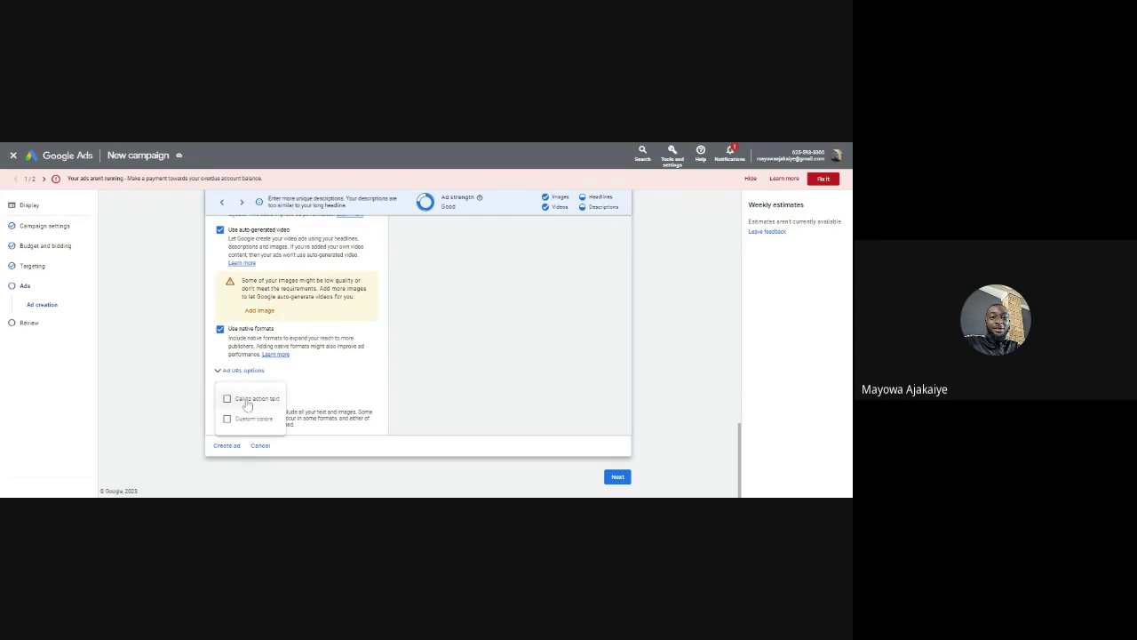
pyautogui.click(249, 403)
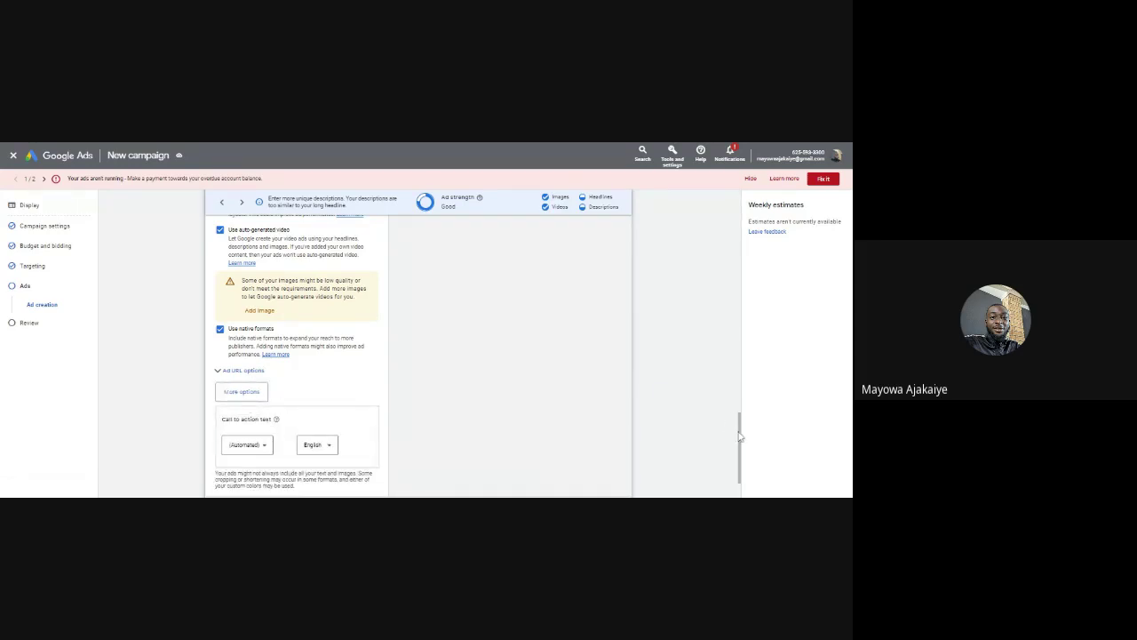
pyautogui.moveTo(741, 435); pyautogui.dragTo(741, 456)
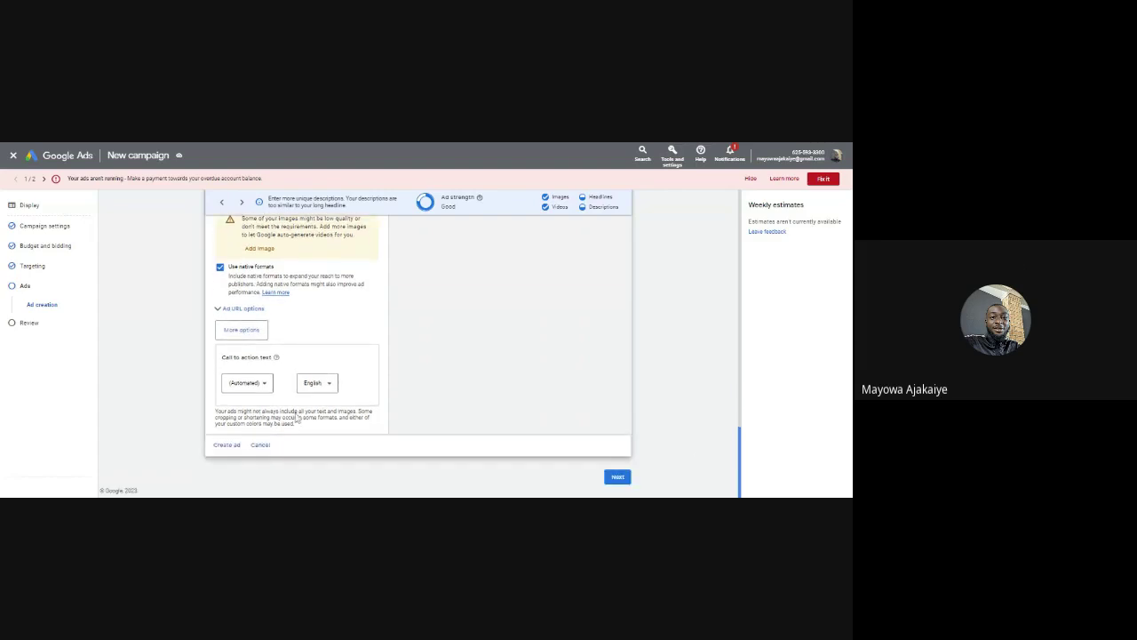
pyautogui.click(257, 383)
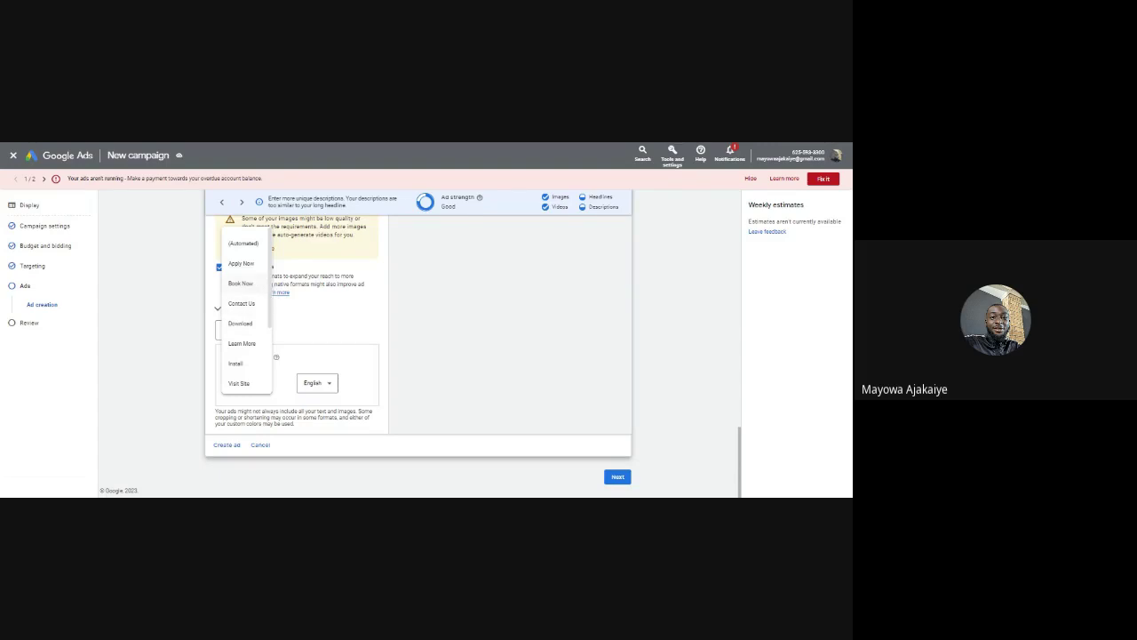
pyautogui.scroll(-3, 272, 283)
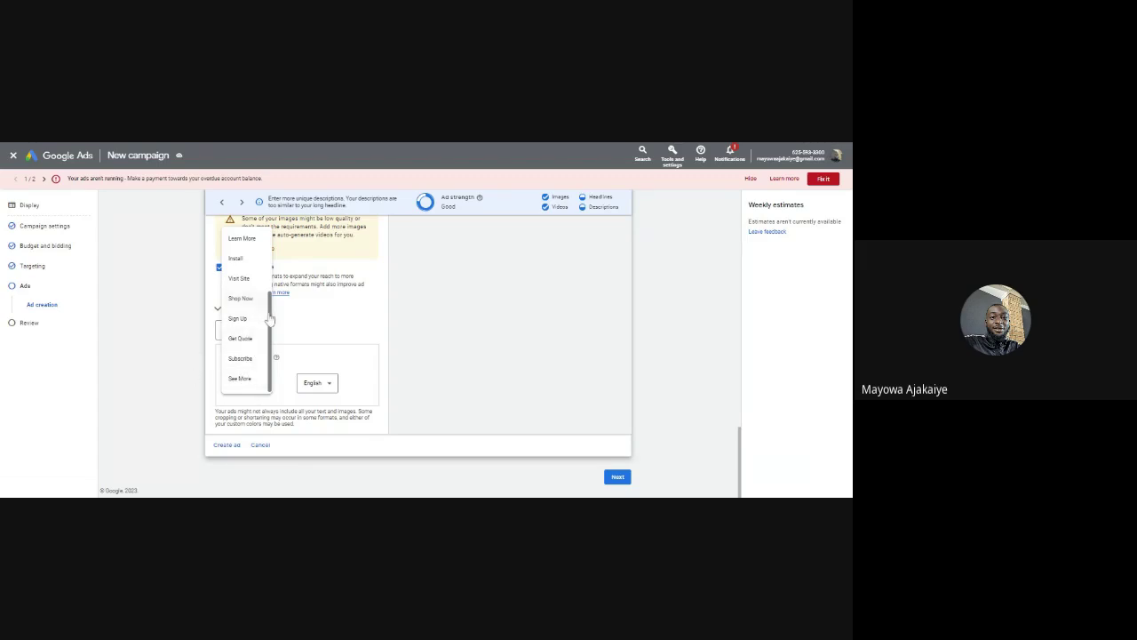
pyautogui.moveTo(272, 316); pyautogui.dragTo(272, 257)
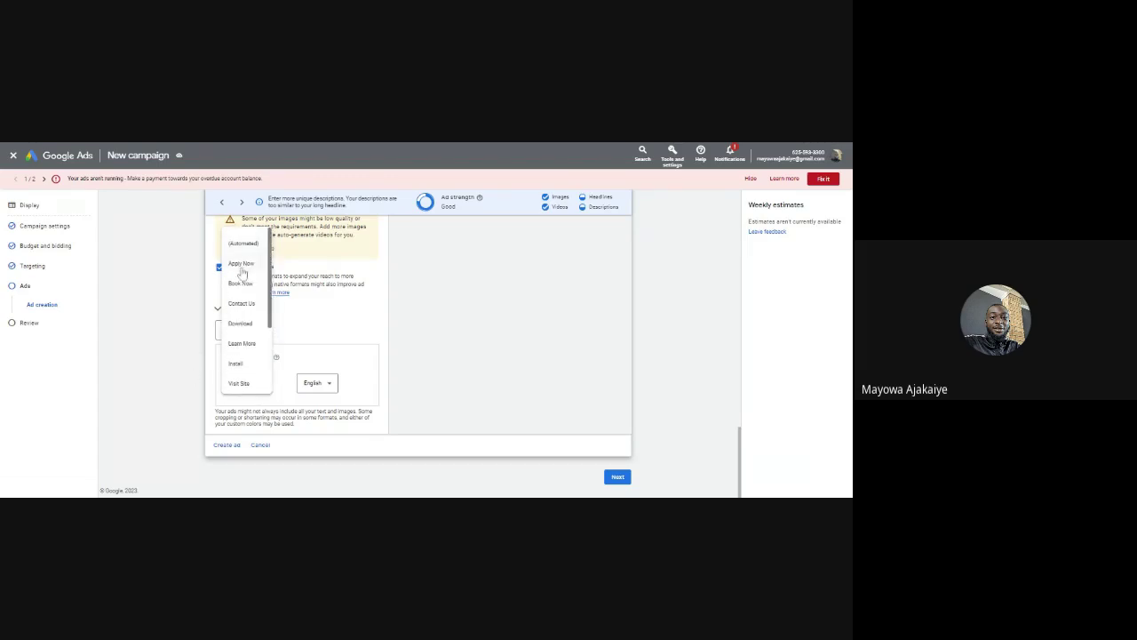
pyautogui.click(241, 271)
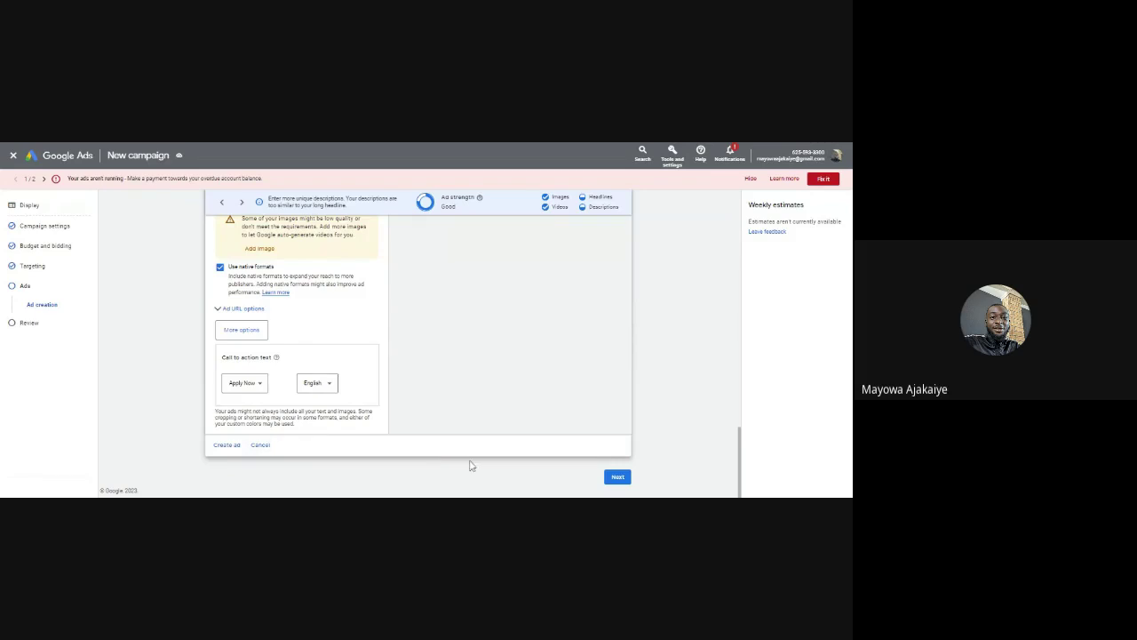
# Create the display ad and try to continue to the next stage of the campaign
pyautogui.click(226, 445)
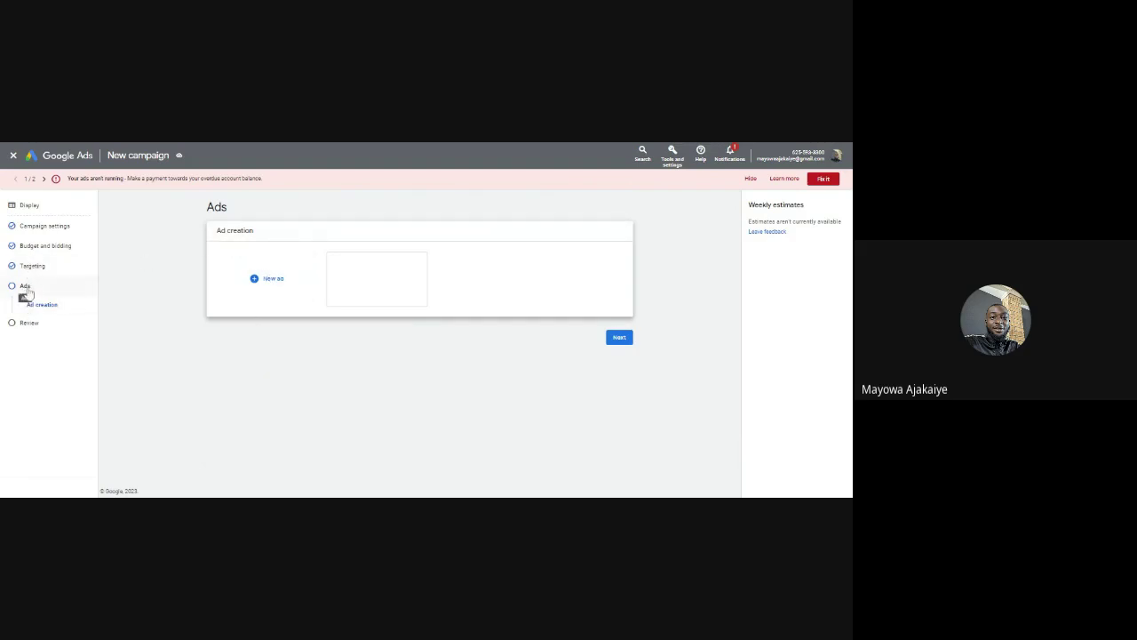
pyautogui.moveTo(400, 281)
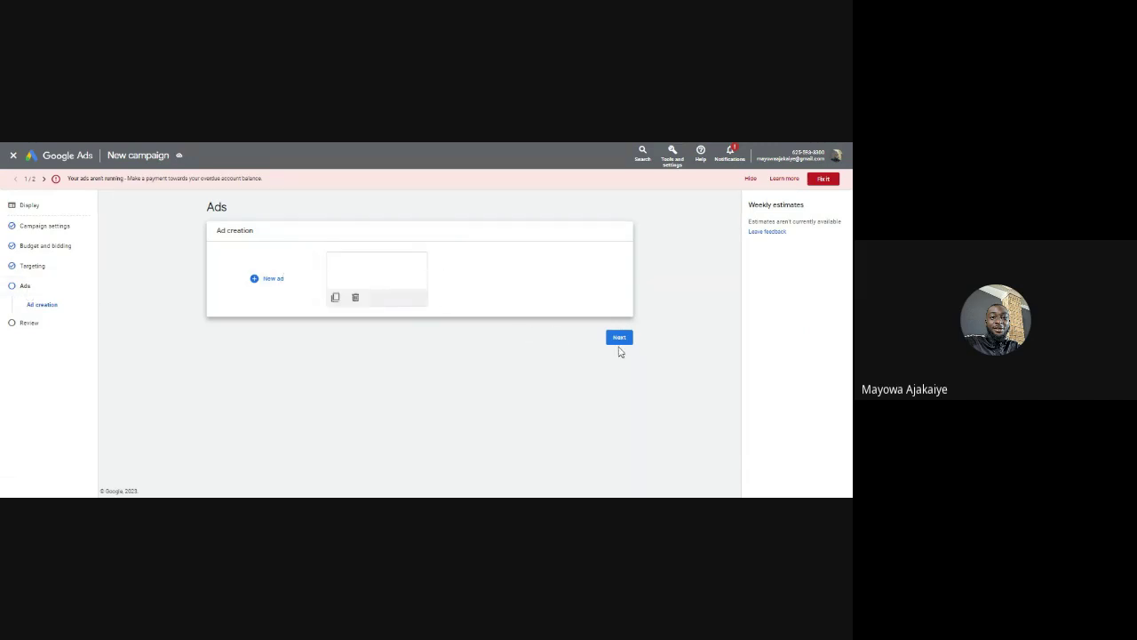
pyautogui.click(621, 338)
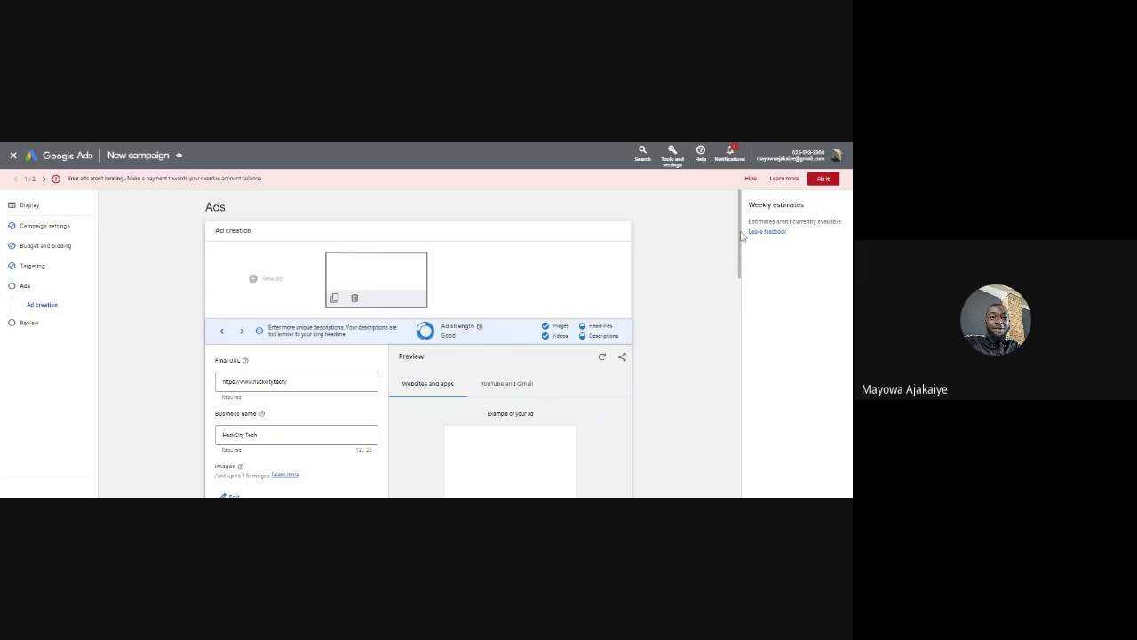
pyautogui.scroll(-2, 742, 264)
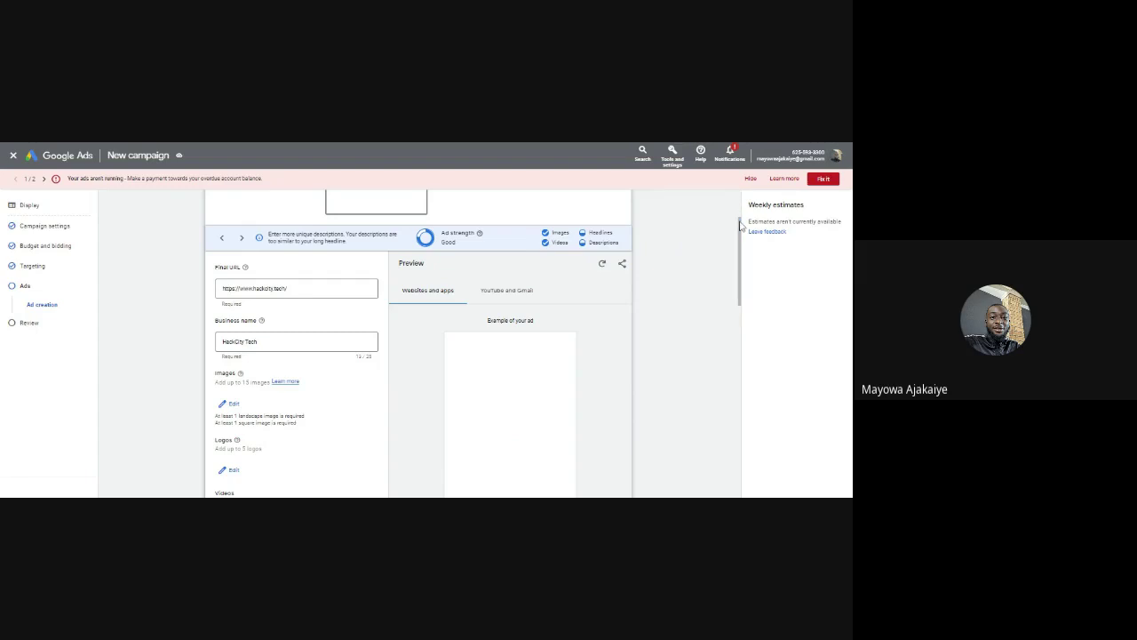
# Continue from ad creation to the campaign review and skip the identity confirmation
pyautogui.scroll(2, 741, 266)
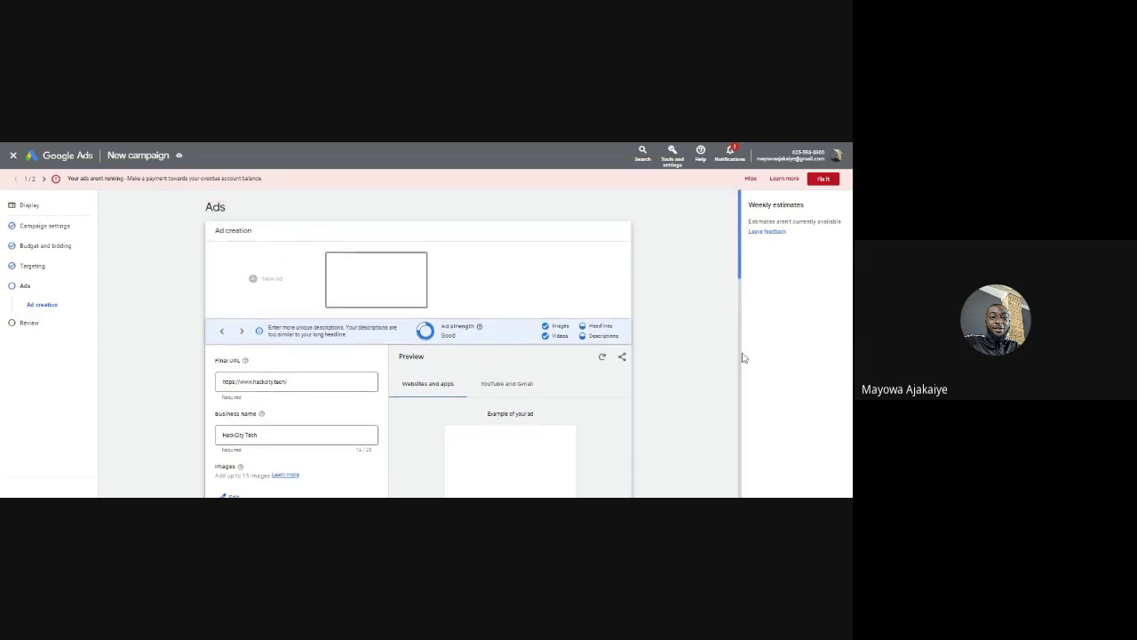
pyautogui.scroll(-8, 736, 452)
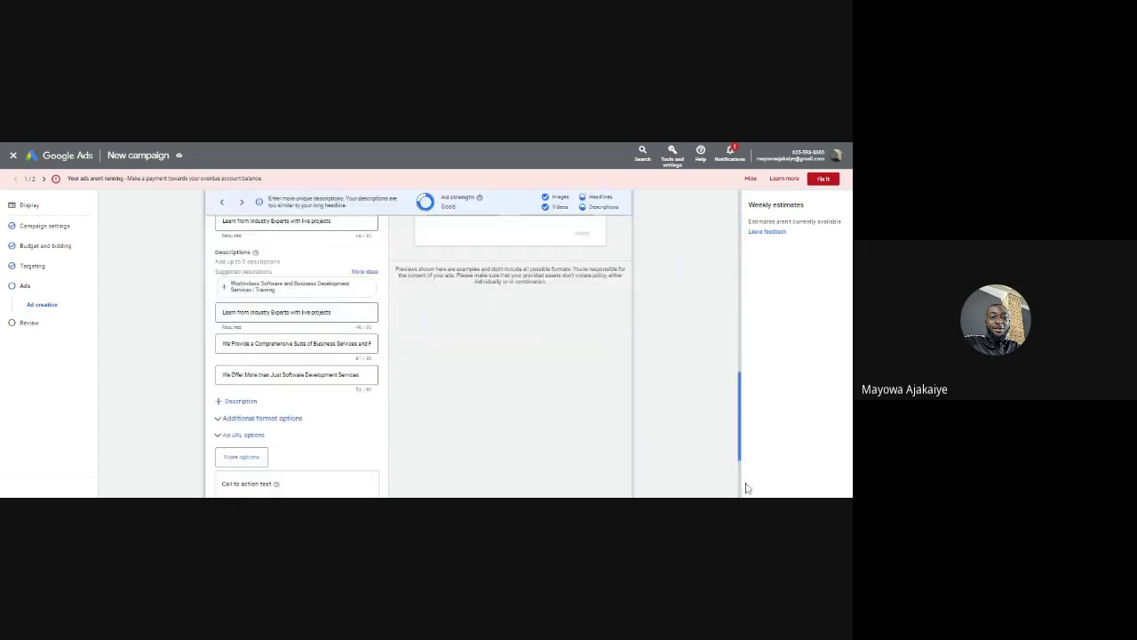
pyautogui.scroll(-3, 747, 488)
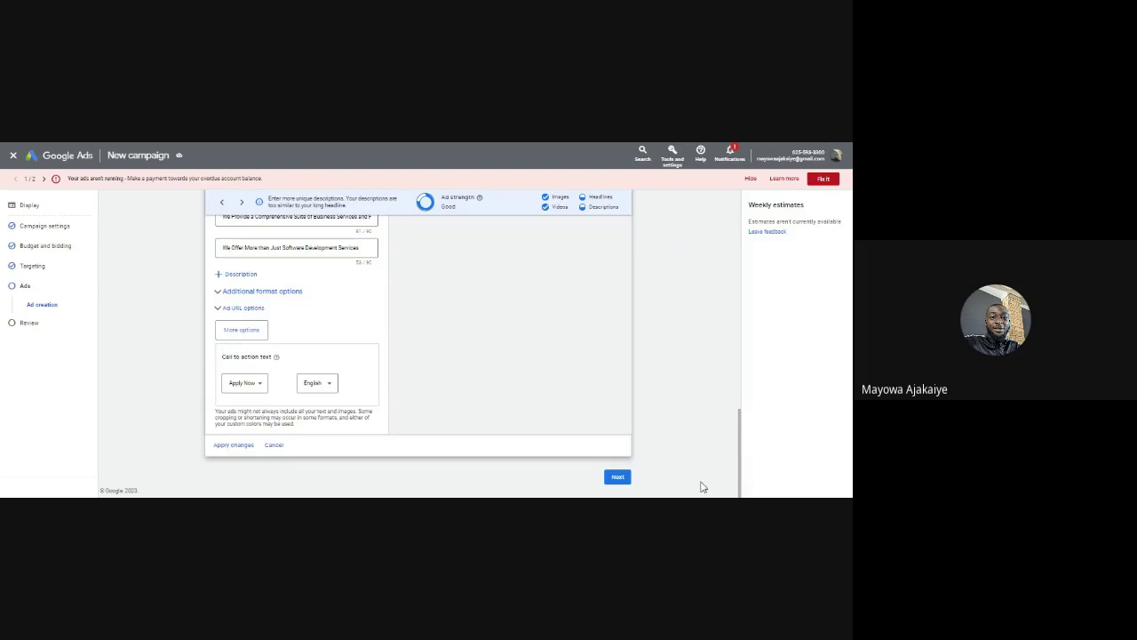
pyautogui.click(618, 479)
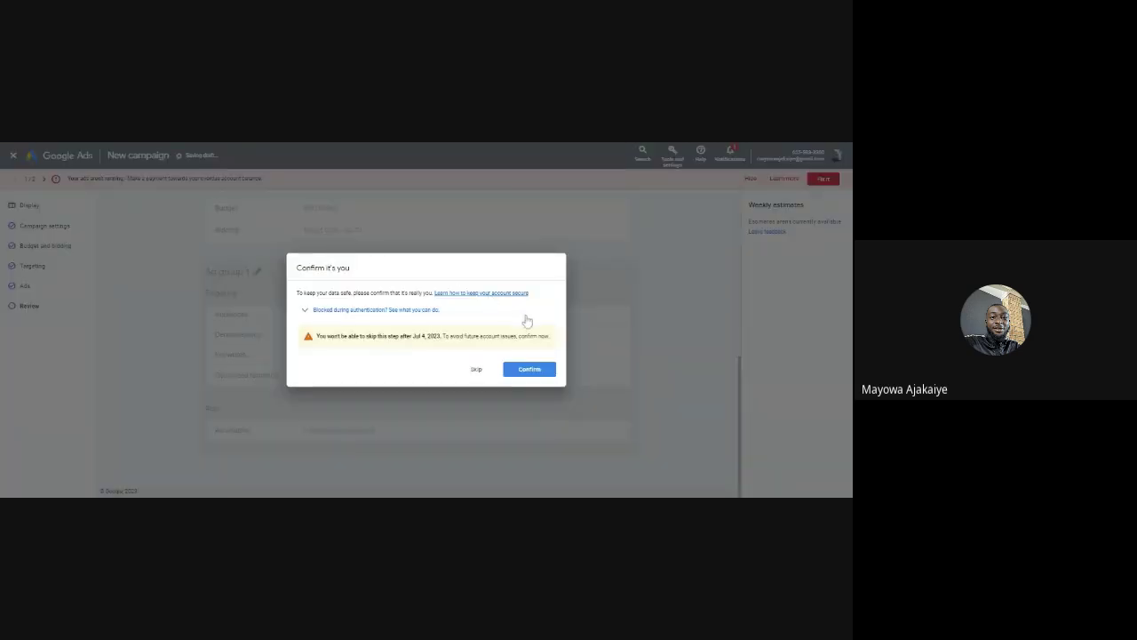
pyautogui.click(477, 372)
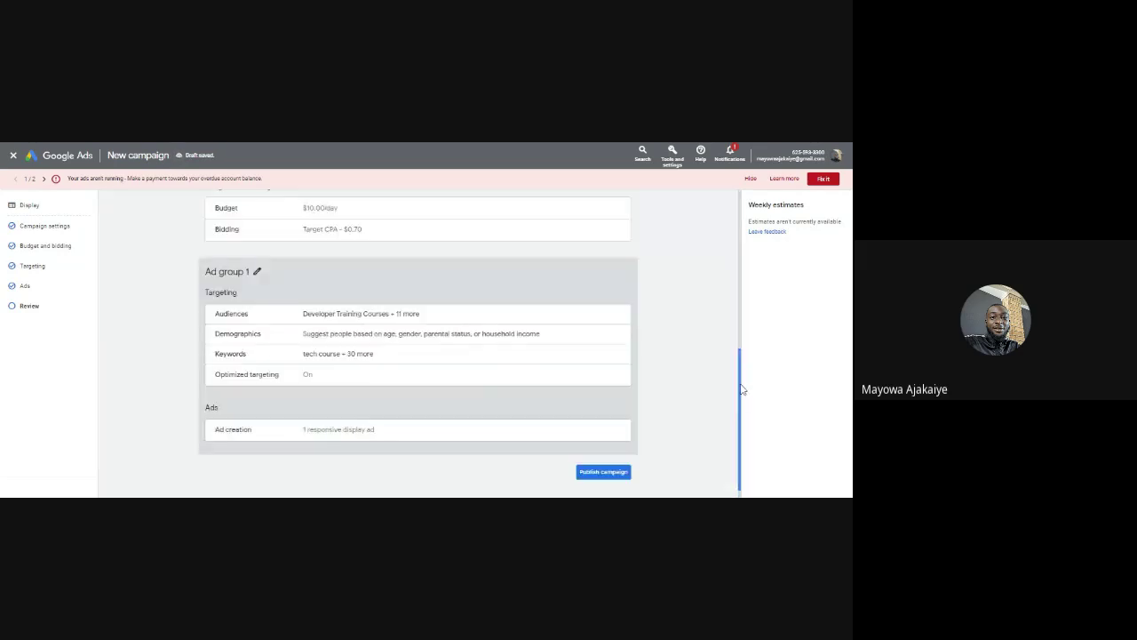
# Check the campaign review summary, close the Leads Test campaign setup and save it as a draft instead of publishing
pyautogui.moveTo(743, 389); pyautogui.dragTo(720, 237)
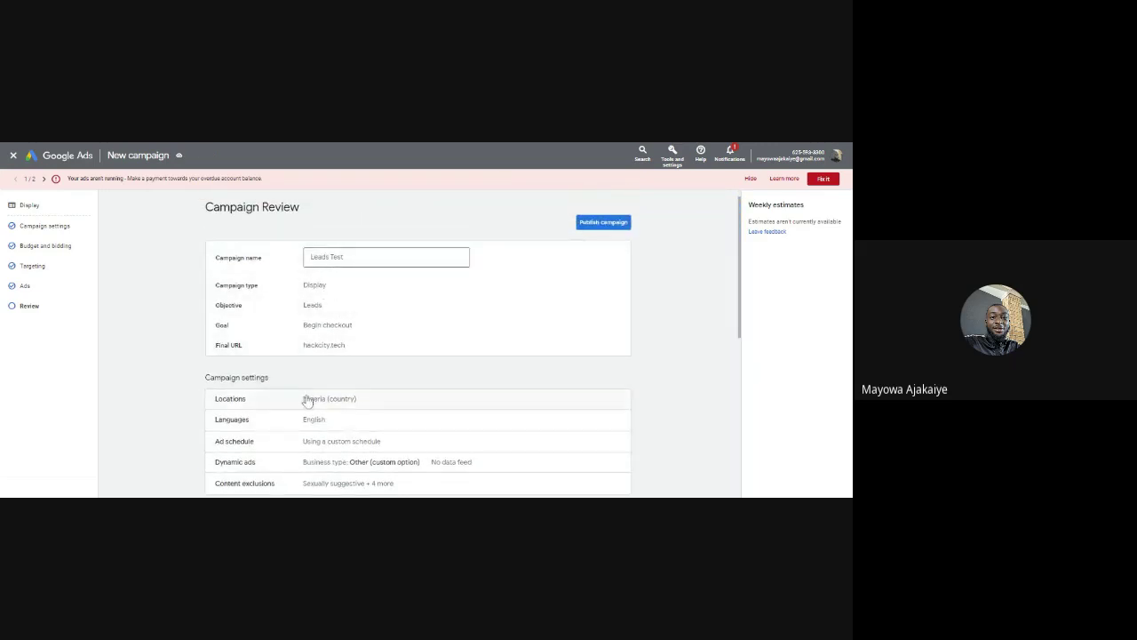
pyautogui.moveTo(745, 297); pyautogui.dragTo(749, 462)
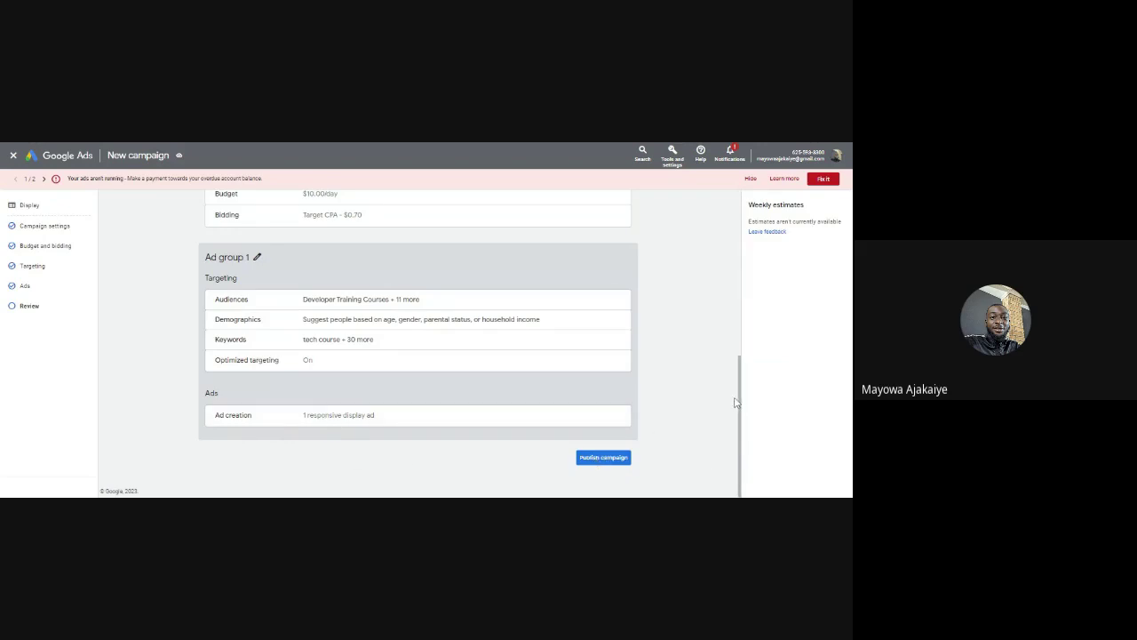
pyautogui.moveTo(738, 389); pyautogui.dragTo(736, 217)
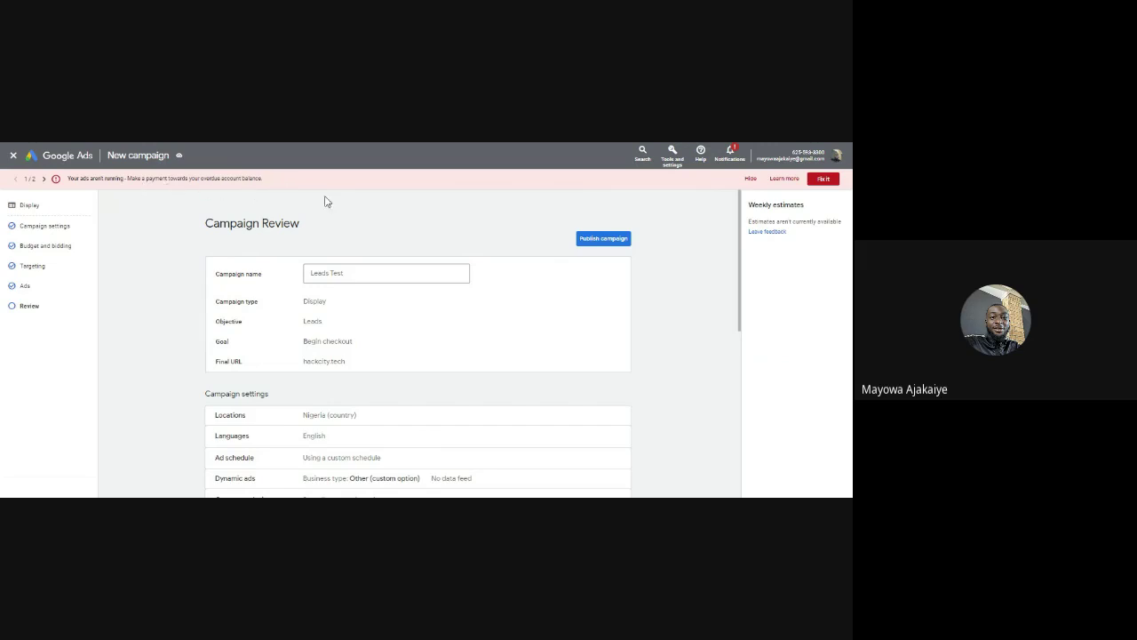
pyautogui.click(12, 160)
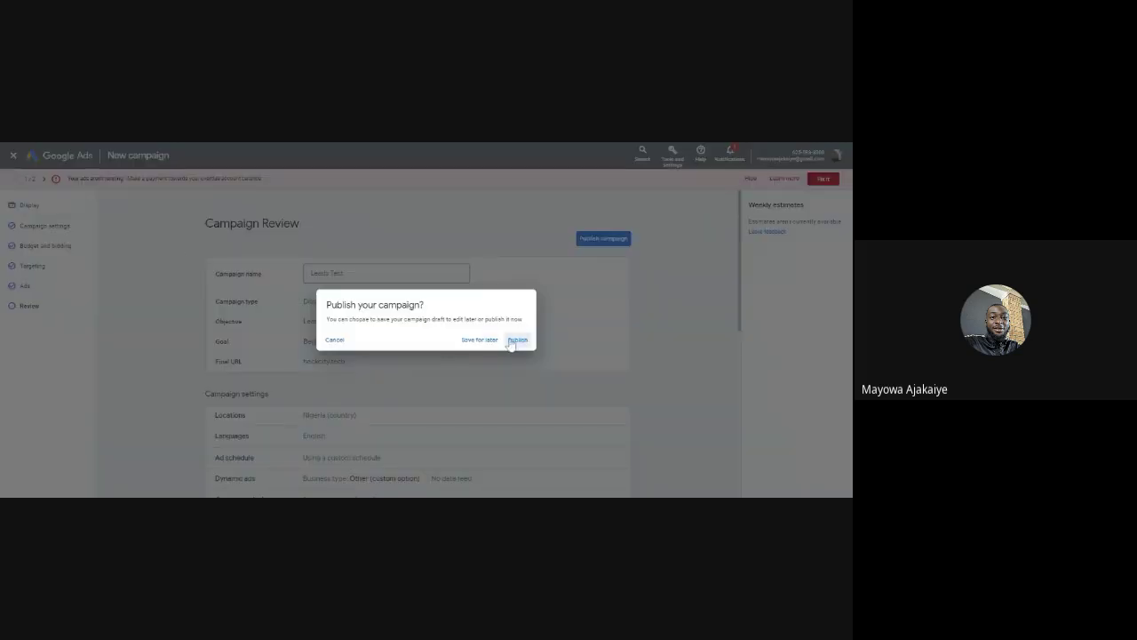
pyautogui.click(482, 341)
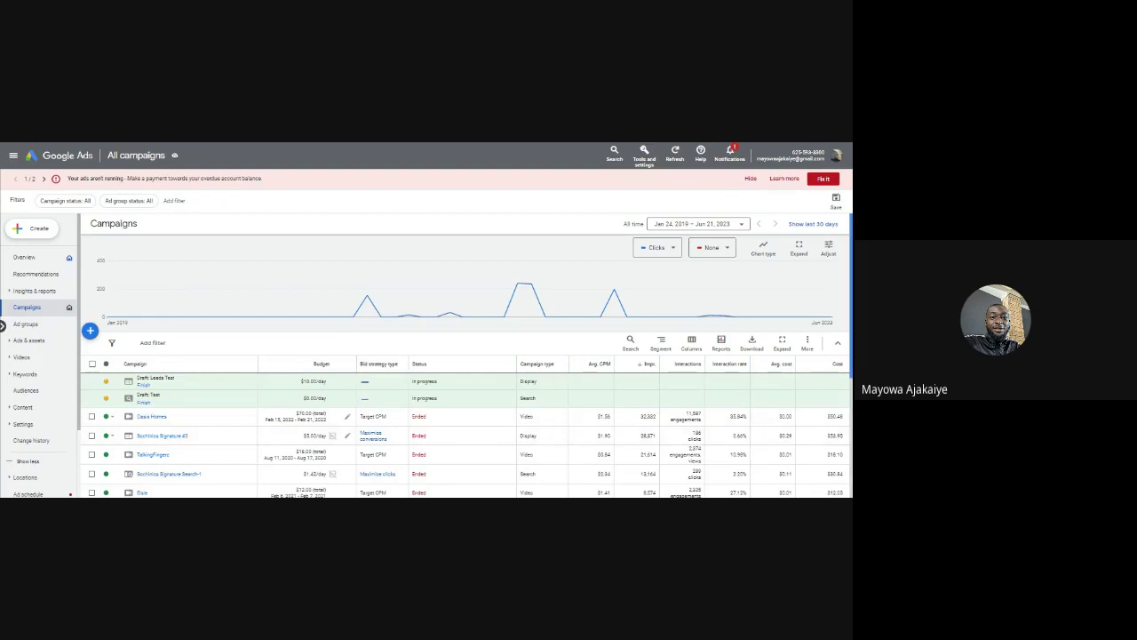
# Look through the campaigns table and the additional actions available for it
pyautogui.scroll(-5, 285, 312)
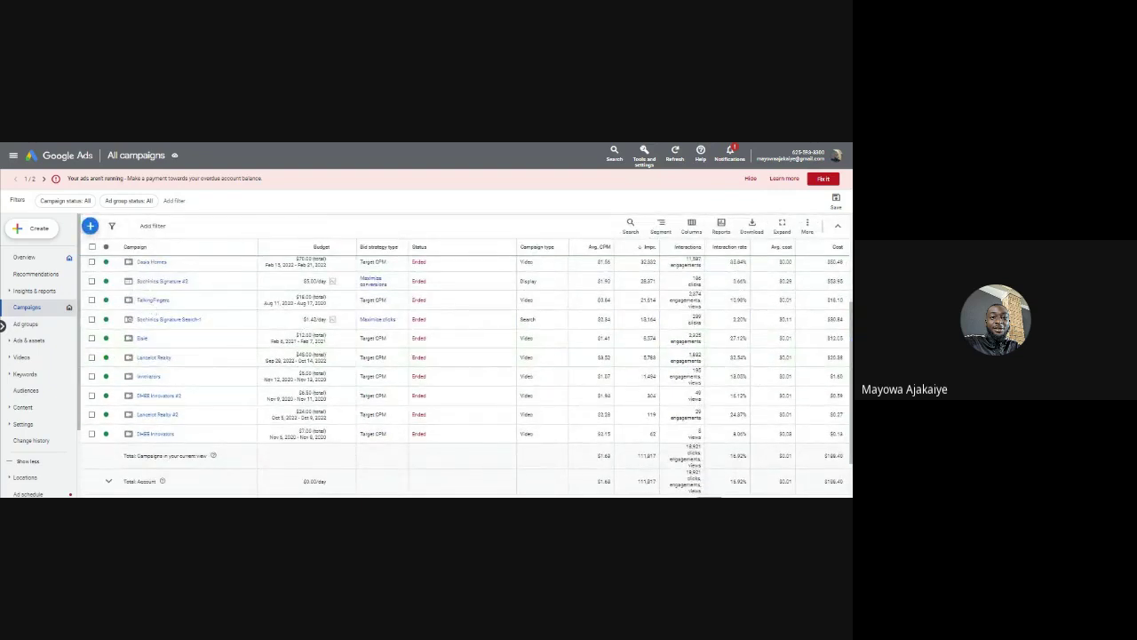
pyautogui.scroll(5, 831, 258)
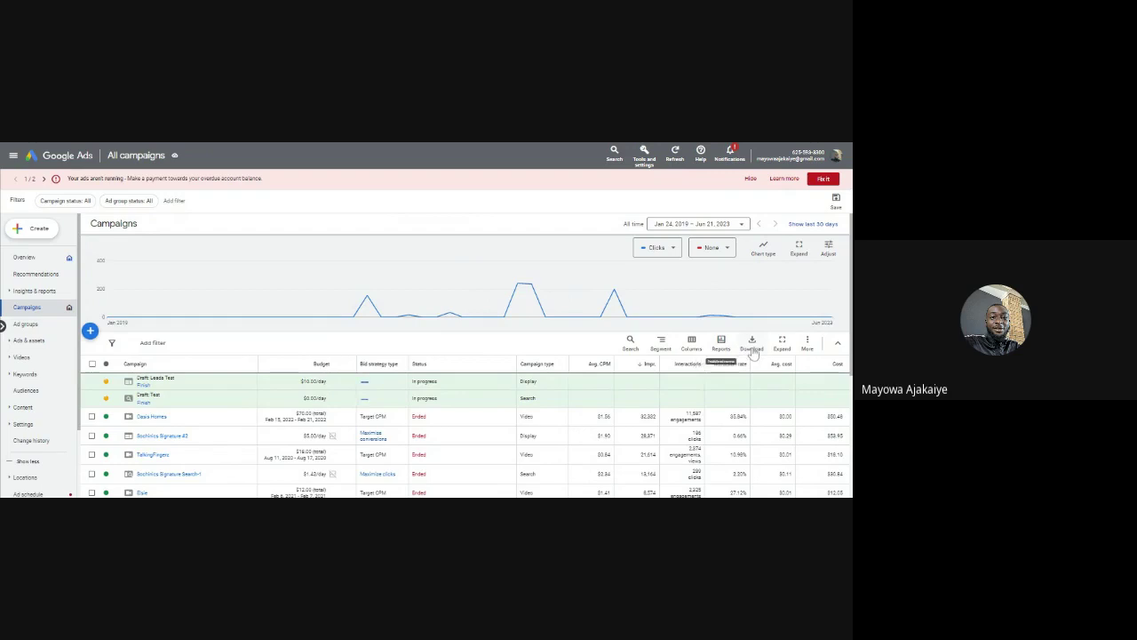
pyautogui.click(808, 343)
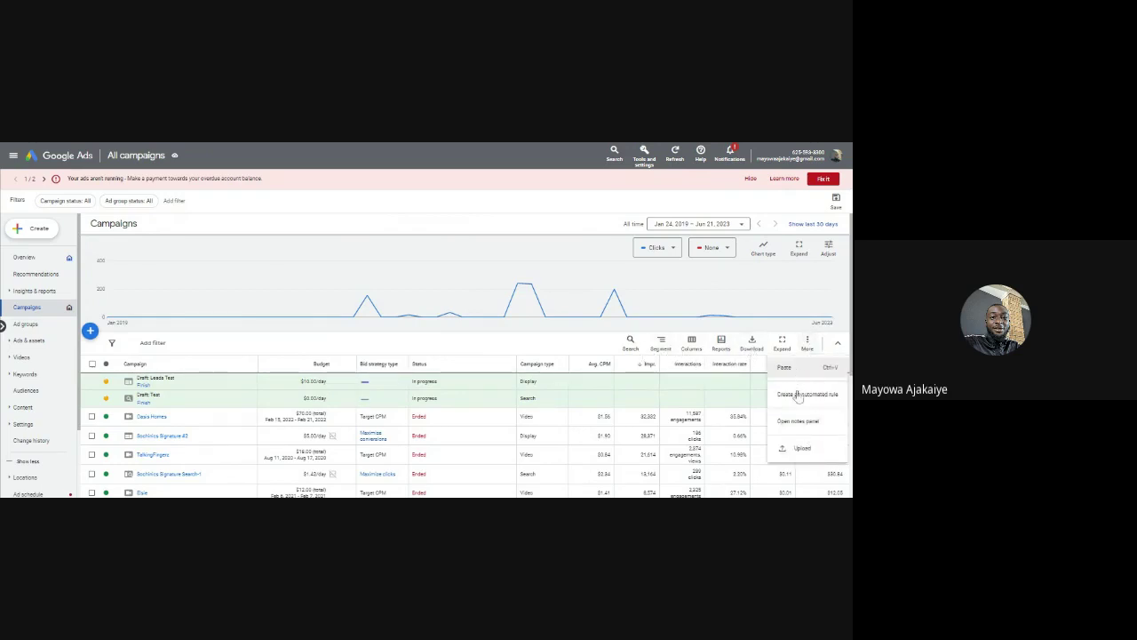
pyautogui.click(807, 346)
pyautogui.click(807, 346)
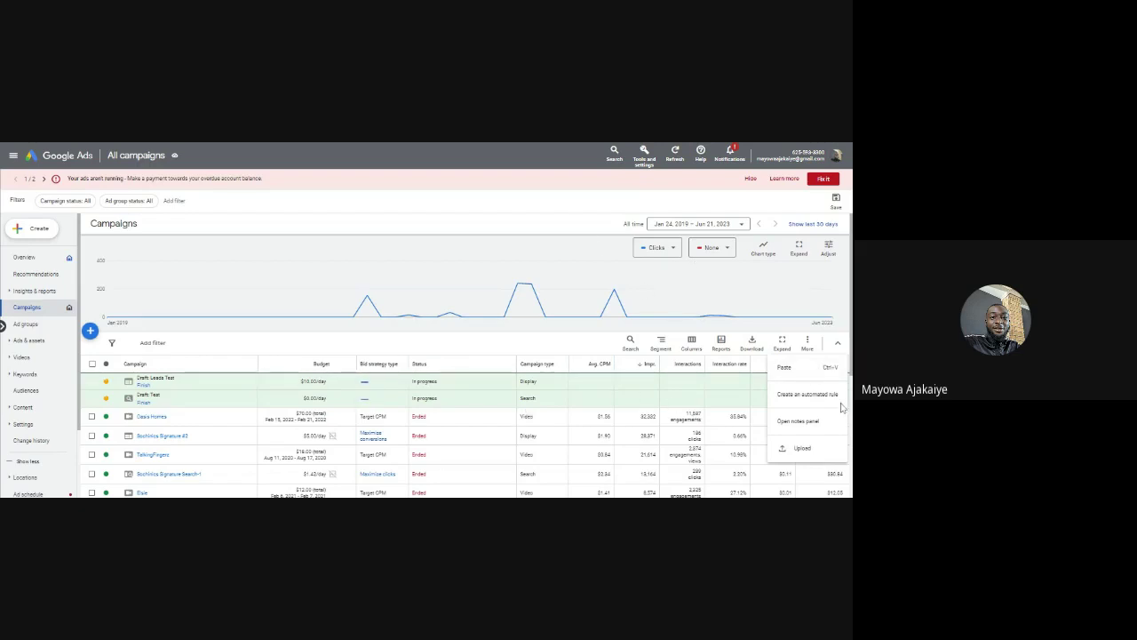
pyautogui.click(806, 347)
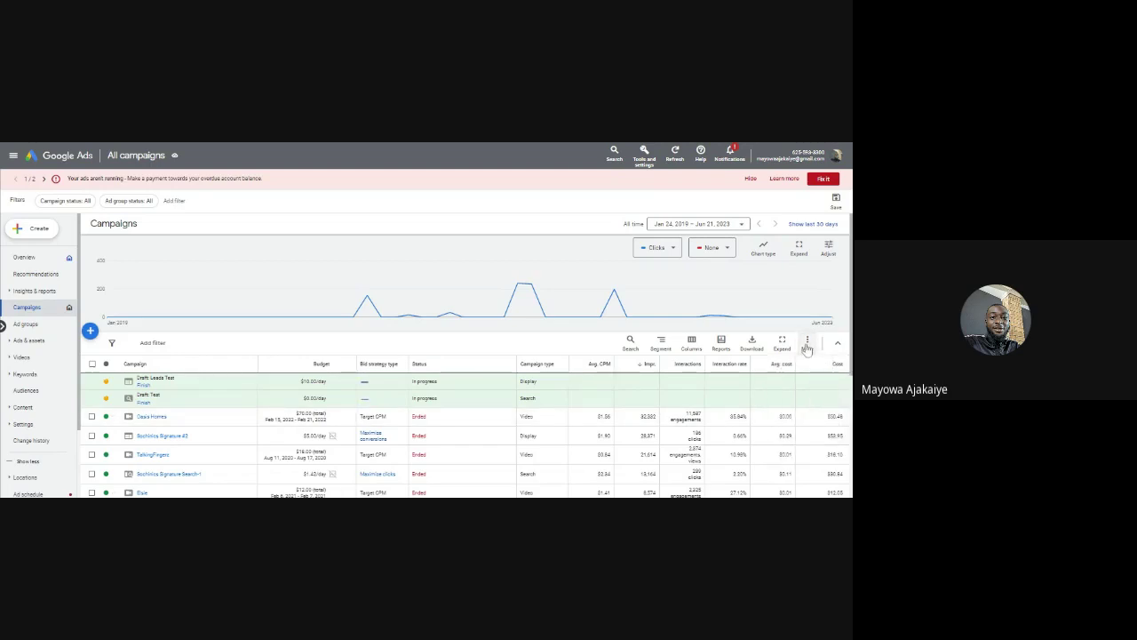
pyautogui.click(807, 347)
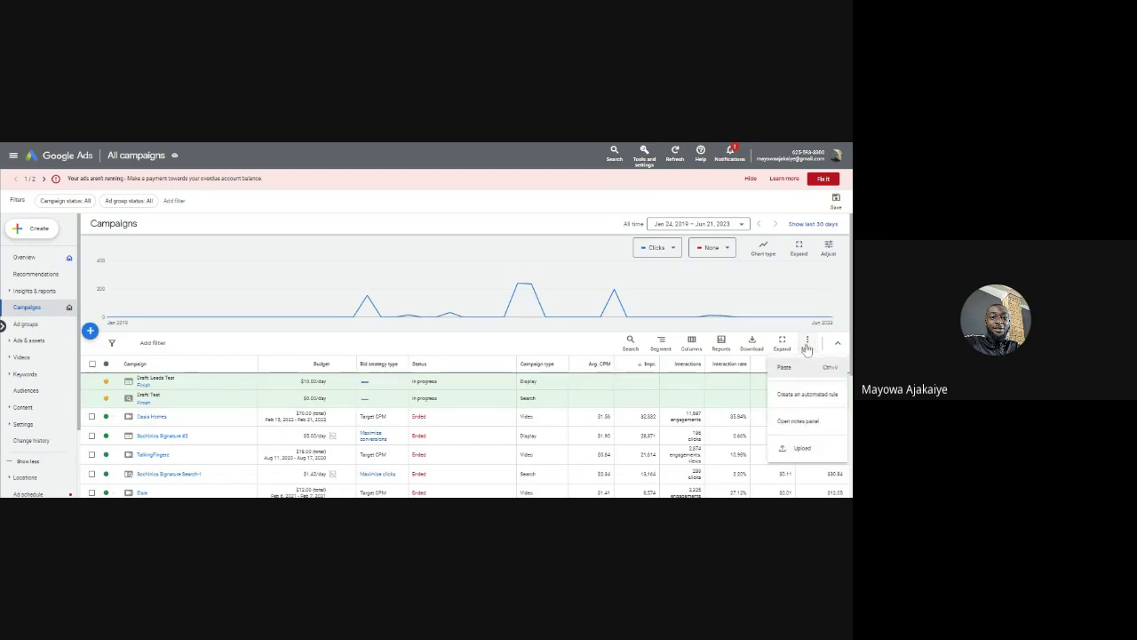
pyautogui.click(412, 334)
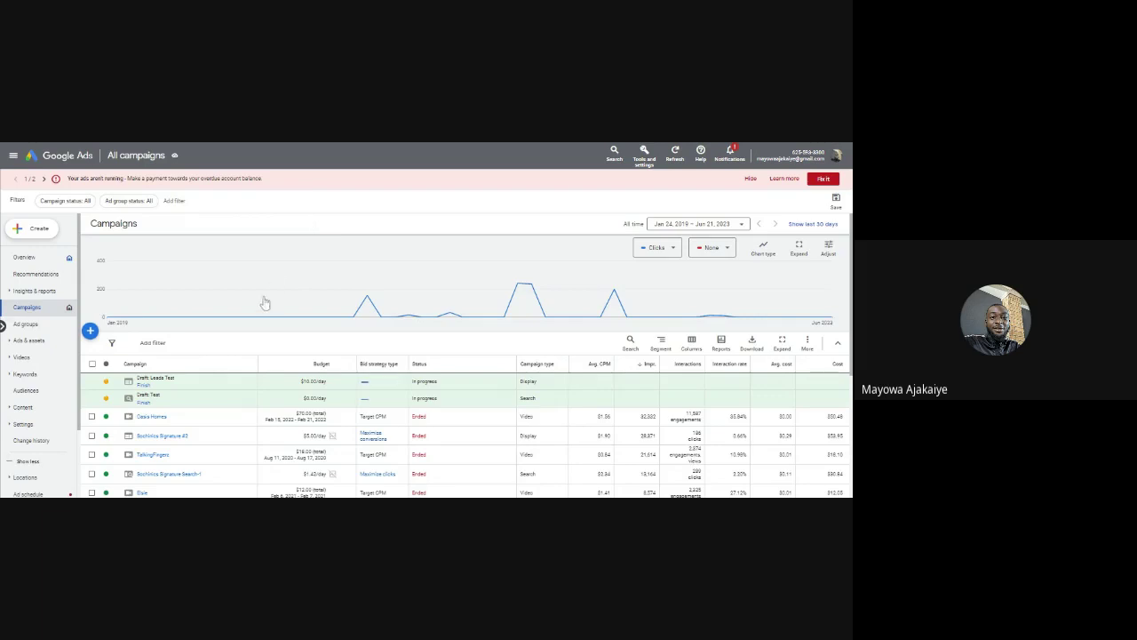
# Start a new campaign with the Website traffic objective and accept the Begin checkout conversion goal
pyautogui.click(36, 229)
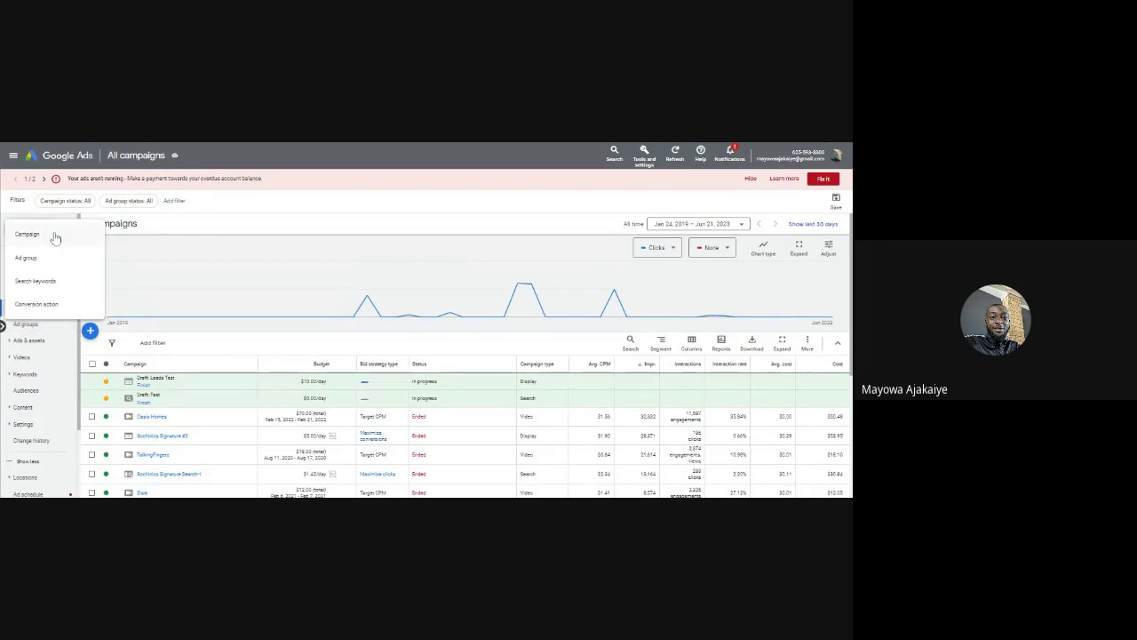
pyautogui.click(55, 235)
pyautogui.click(477, 325)
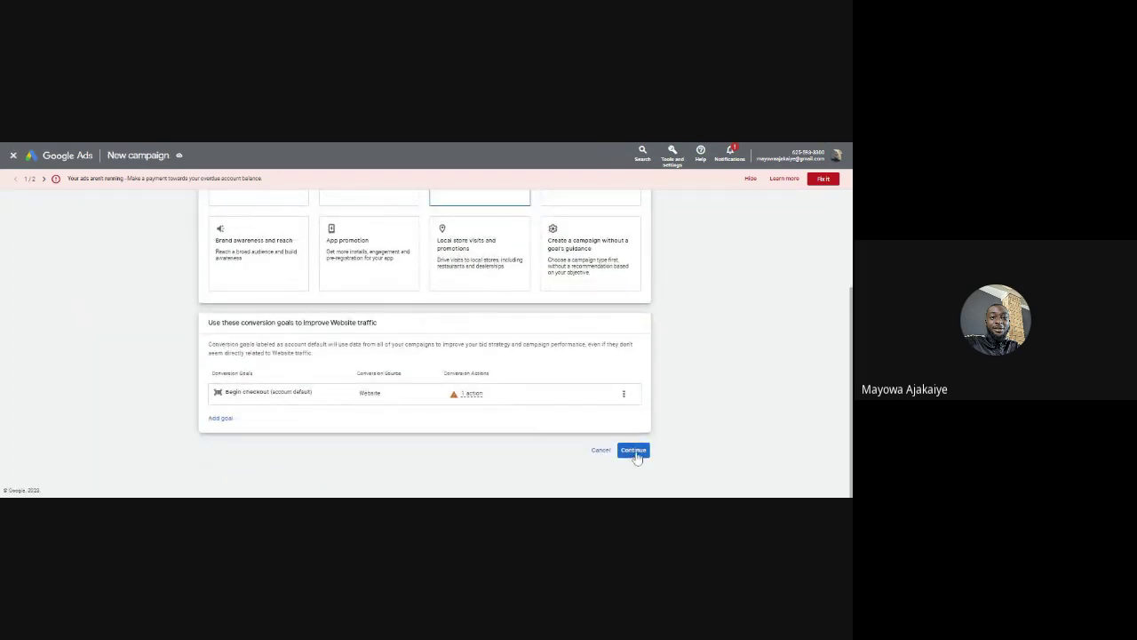
pyautogui.click(633, 450)
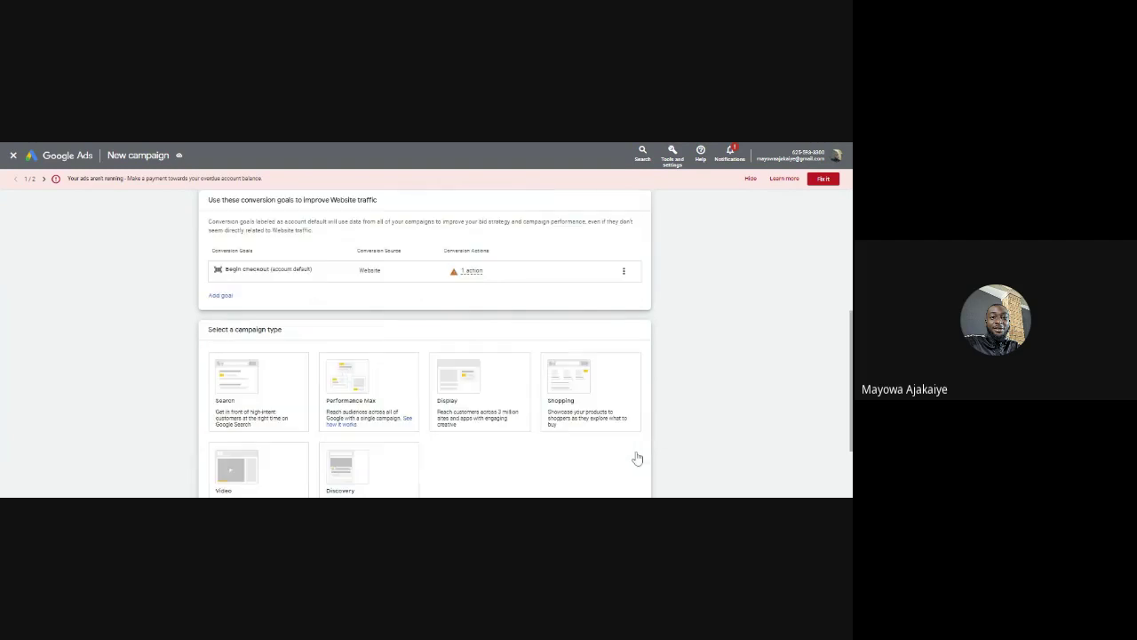
# Choose Video as the campaign type with the Drive conversions subtype and continue to the campaign settings
pyautogui.click(849, 287)
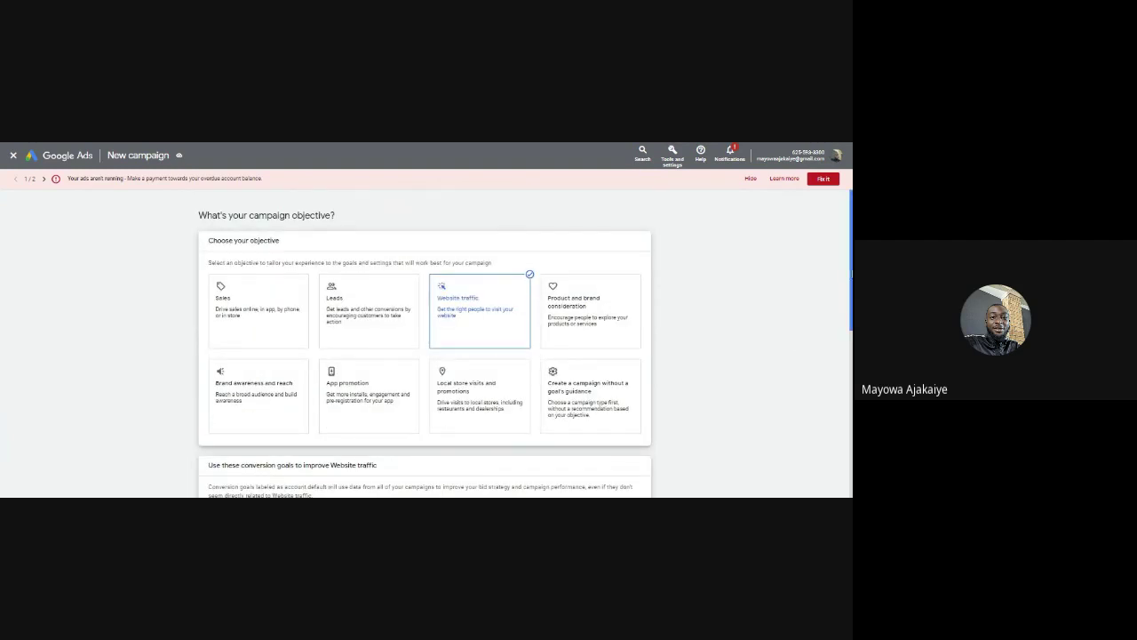
pyautogui.moveTo(849, 315); pyautogui.dragTo(851, 449)
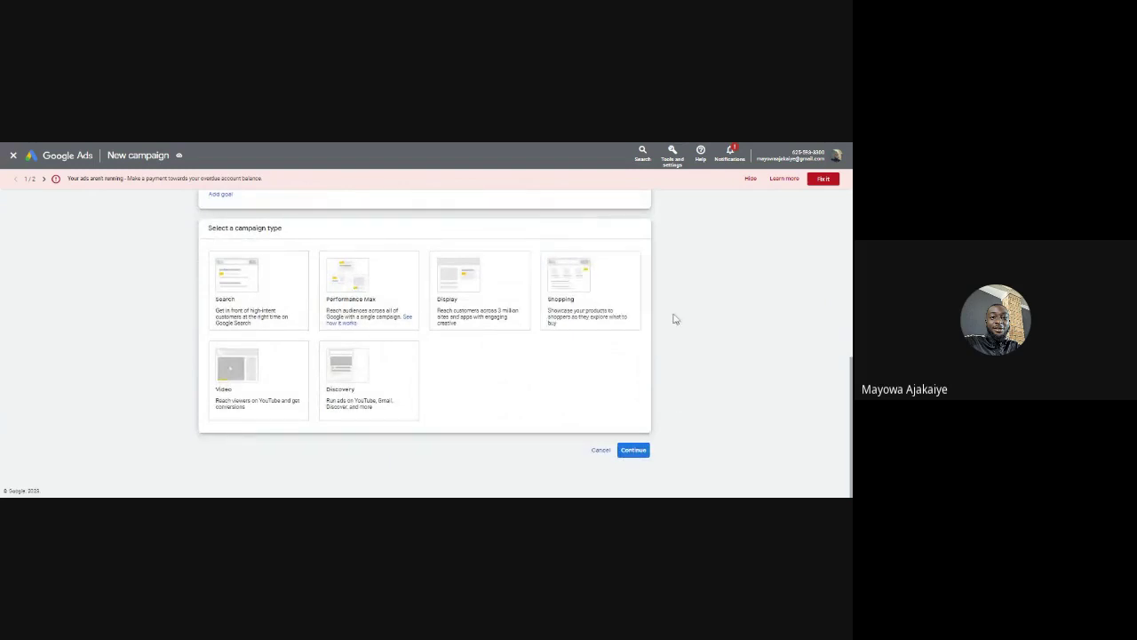
pyautogui.click(258, 374)
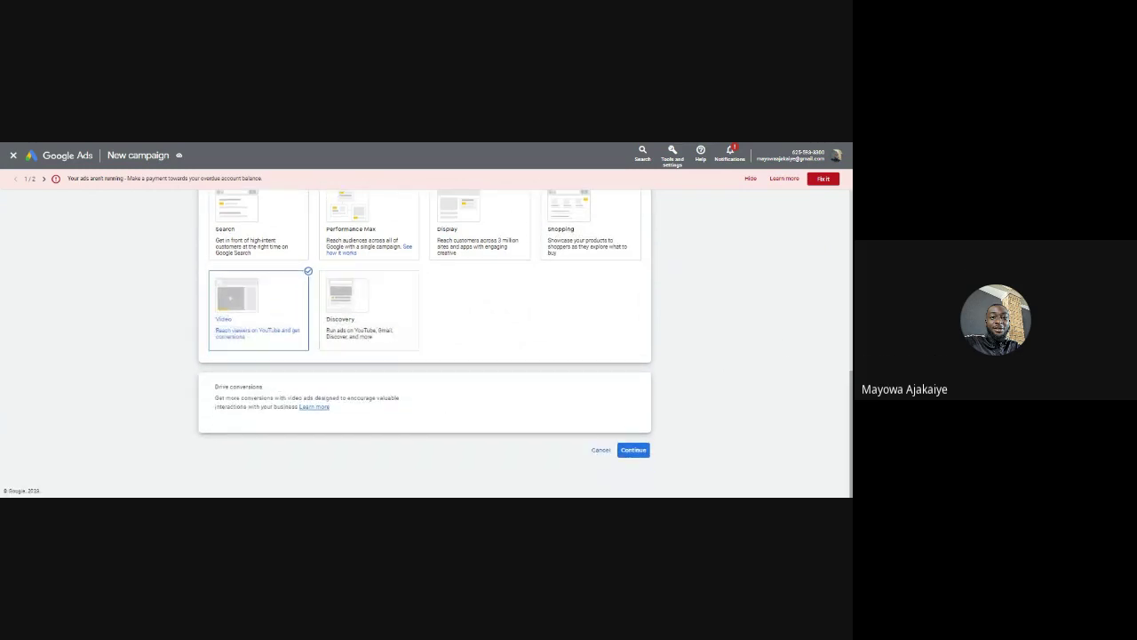
pyautogui.scroll(5, 841, 257)
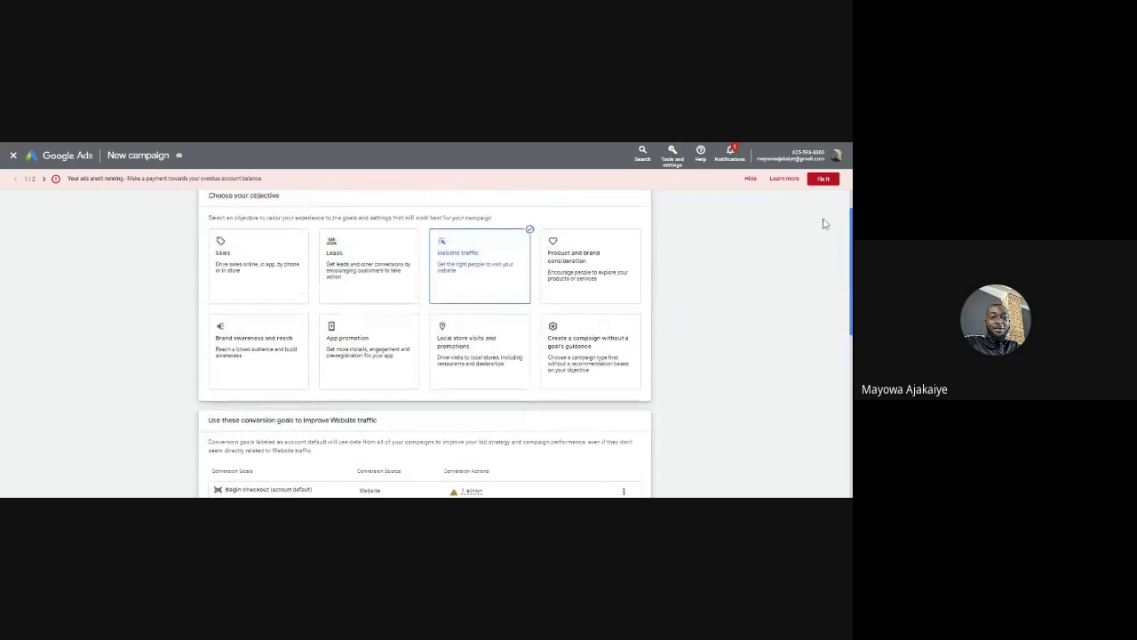
pyautogui.scroll(-3, 832, 373)
pyautogui.scroll(-3, 832, 374)
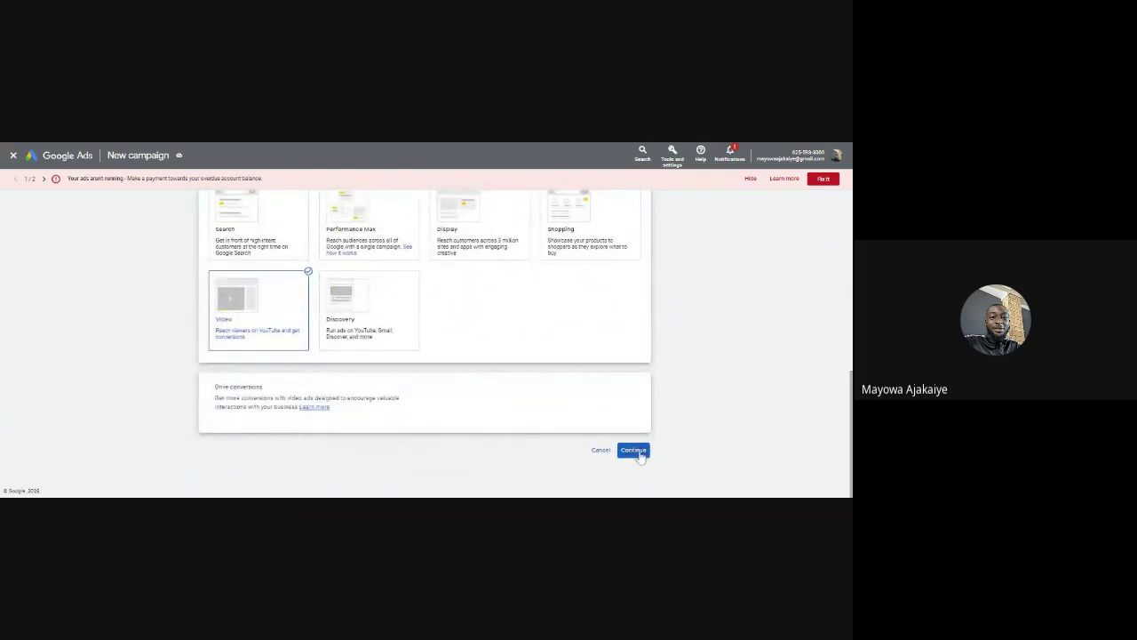
pyautogui.click(637, 453)
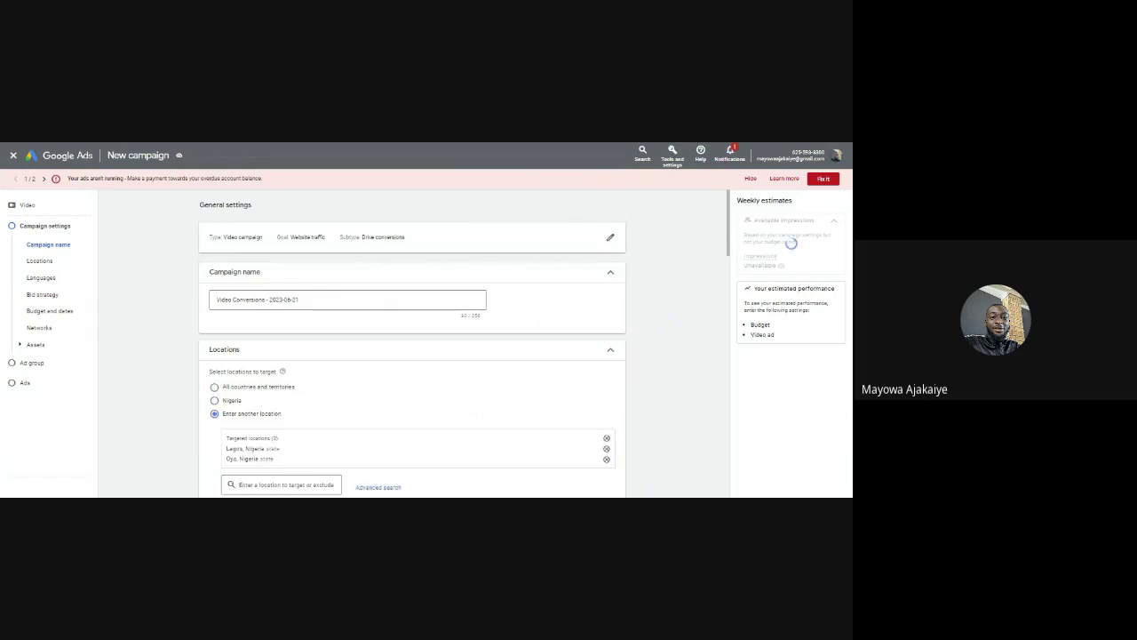
# Rename the video campaign as YT Test
pyautogui.click(373, 302)
pyautogui.moveTo(373, 302); pyautogui.dragTo(172, 304)
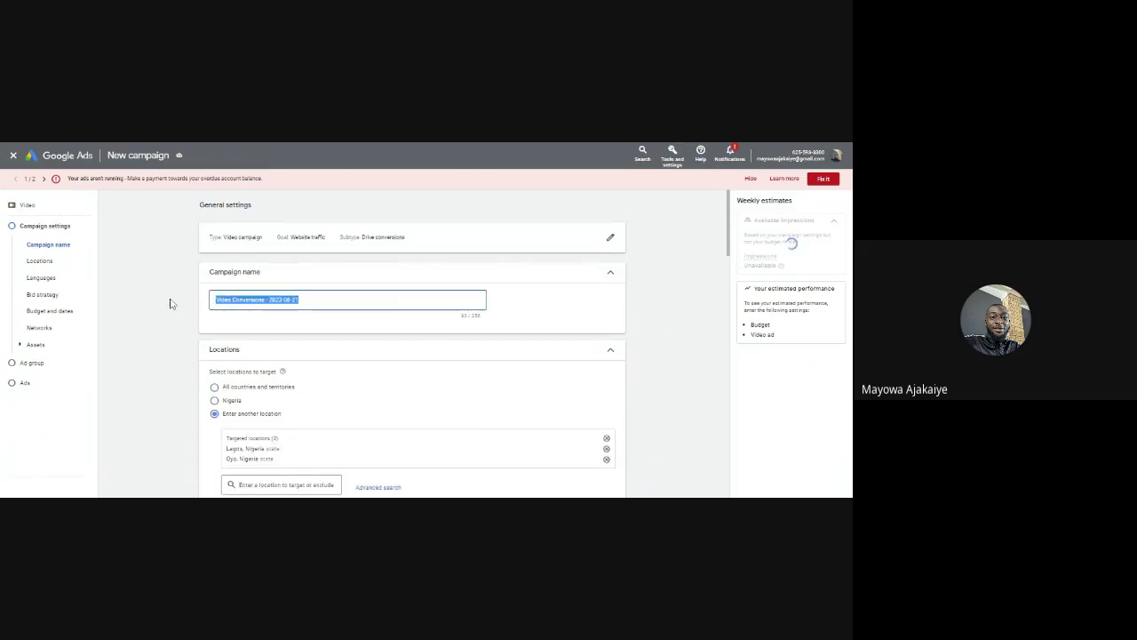
pyautogui.write('YT ')
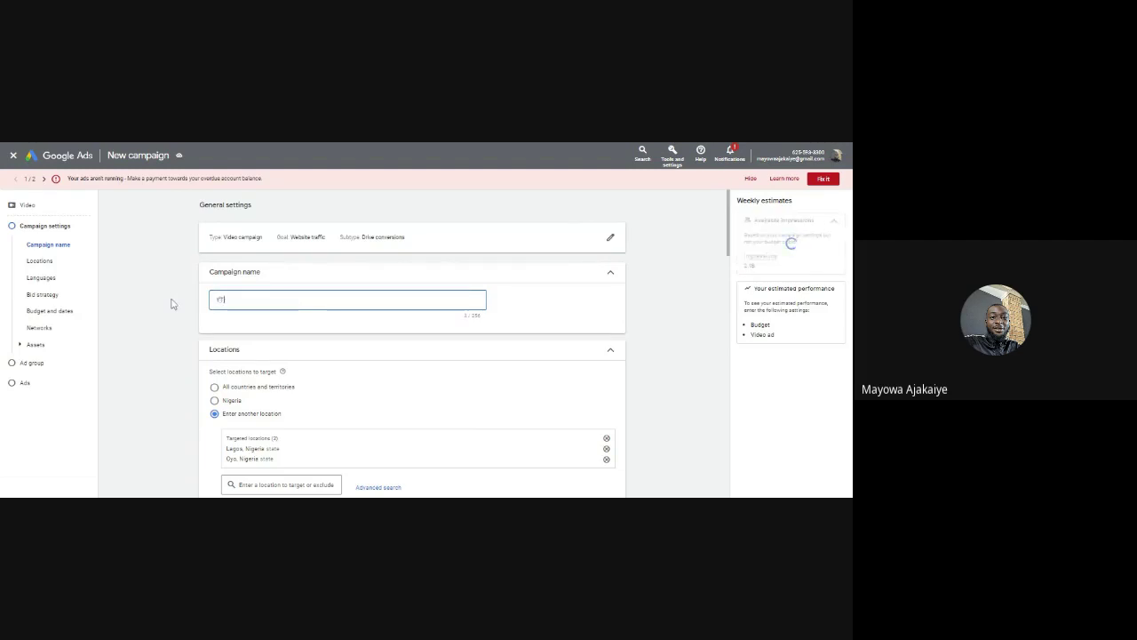
pyautogui.write('Test')
pyautogui.click(166, 304)
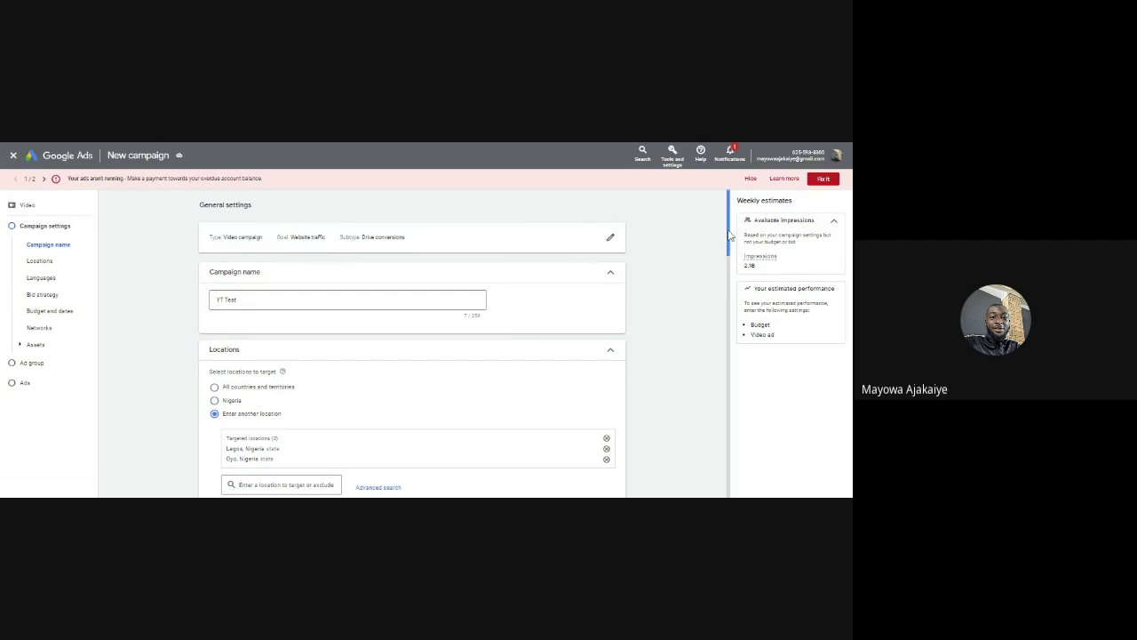
# Keep the location, language and bid strategy settings and set the campaign's daily budget to $5.00
pyautogui.scroll(-3, 729, 256)
pyautogui.scroll(-1, 728, 255)
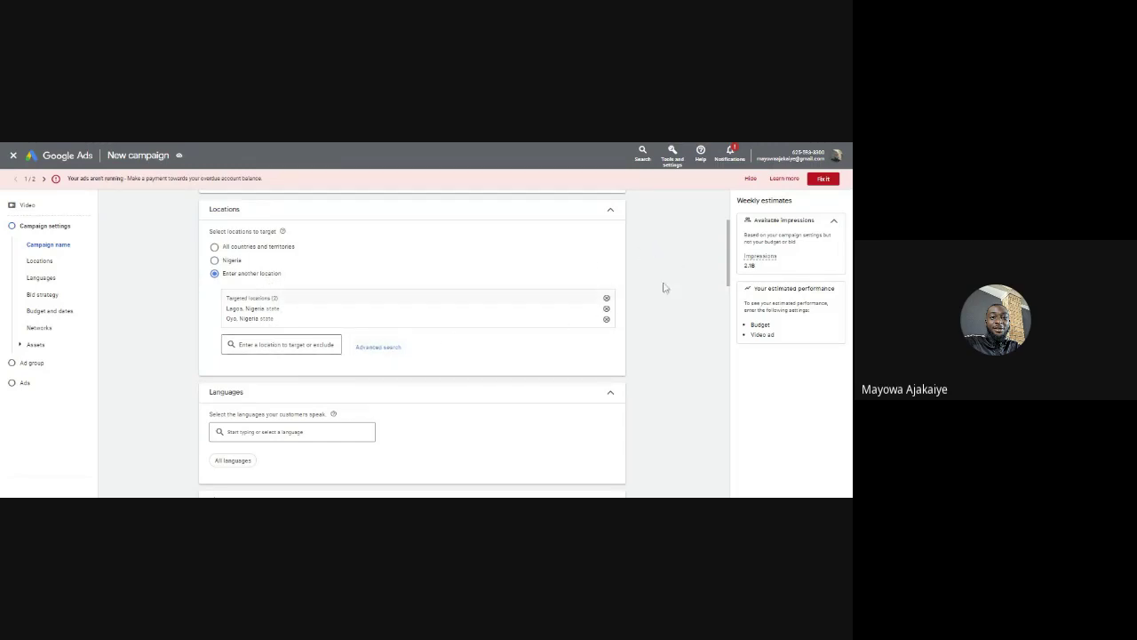
pyautogui.scroll(-3, 729, 255)
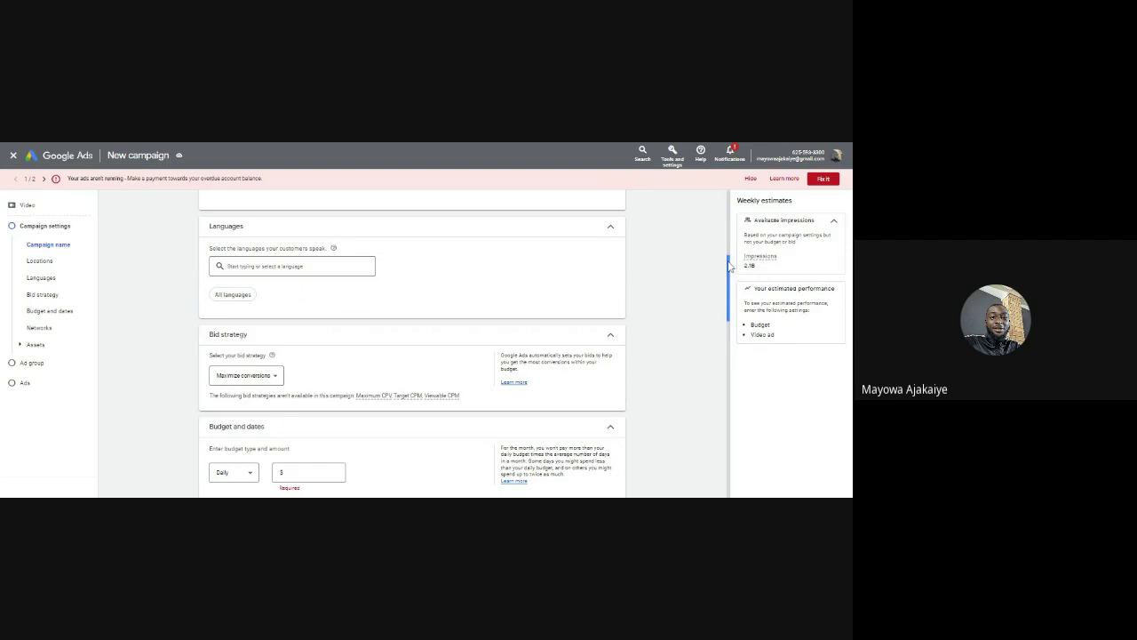
pyautogui.moveTo(729, 266); pyautogui.dragTo(728, 306)
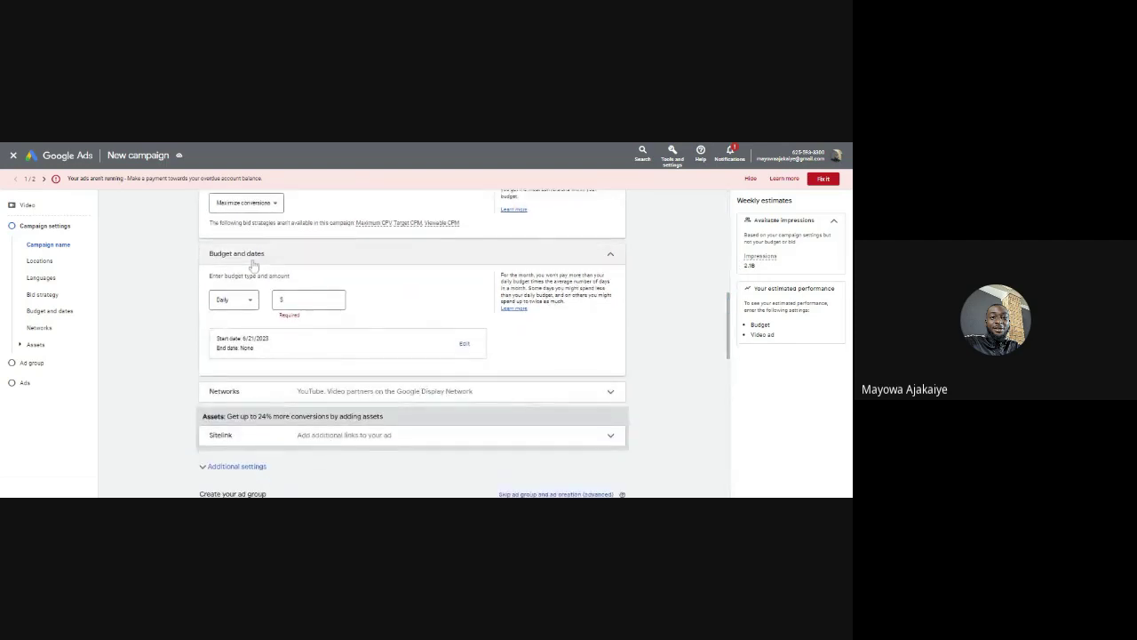
pyautogui.click(291, 301)
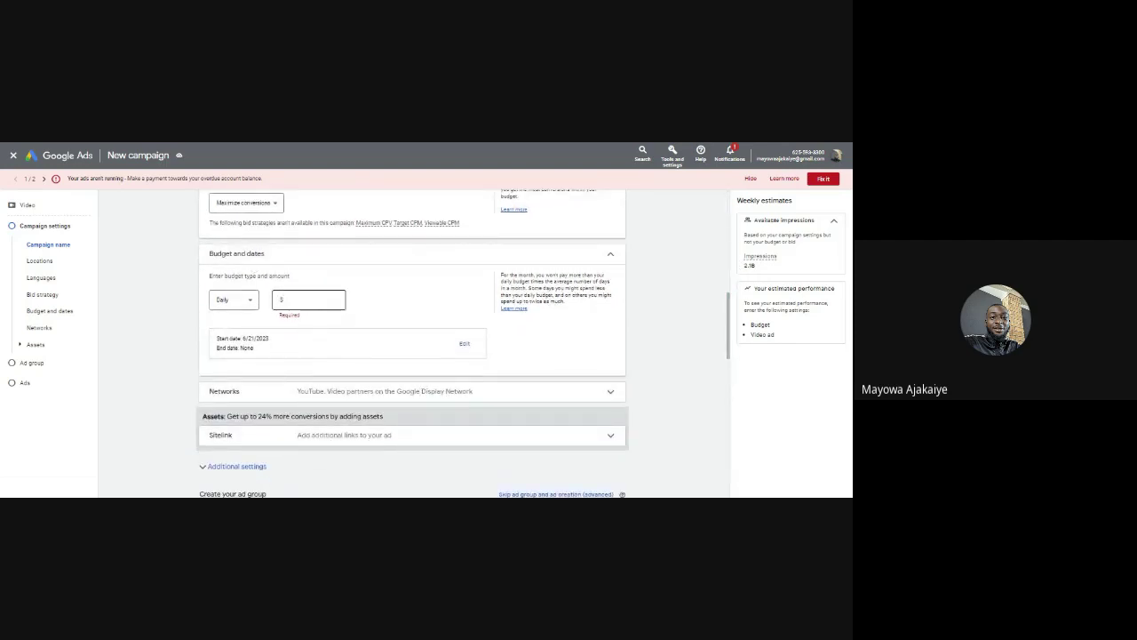
pyautogui.click(338, 299)
pyautogui.write('500')
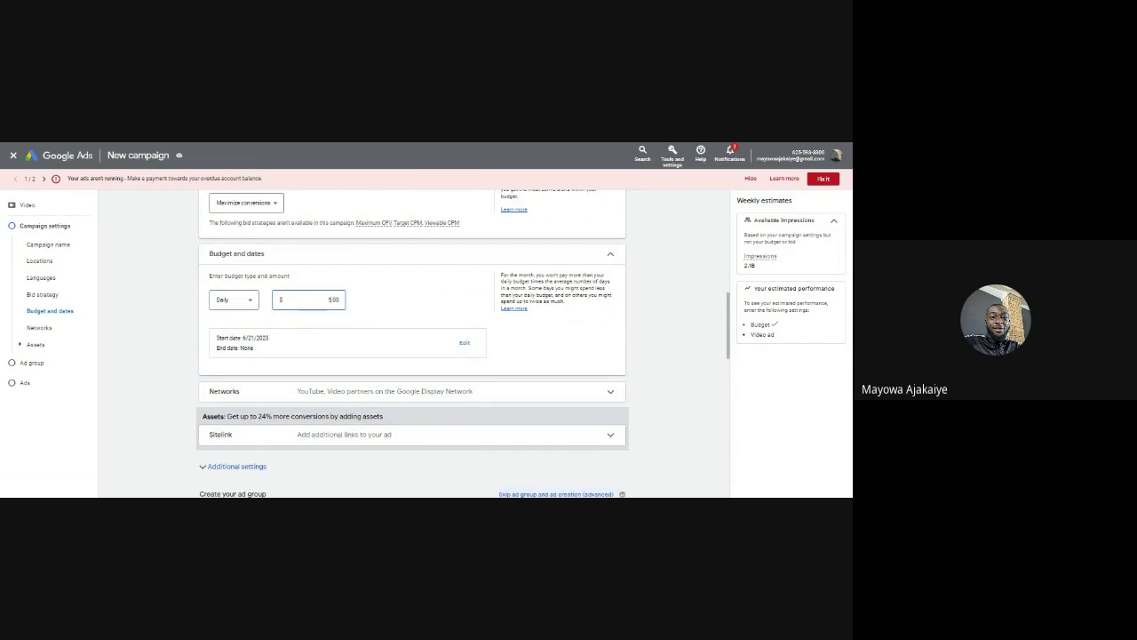
pyautogui.click(190, 320)
# Set the video campaign's end date to Jun 30, 2023 and keep the Daily budget type
pyautogui.click(463, 345)
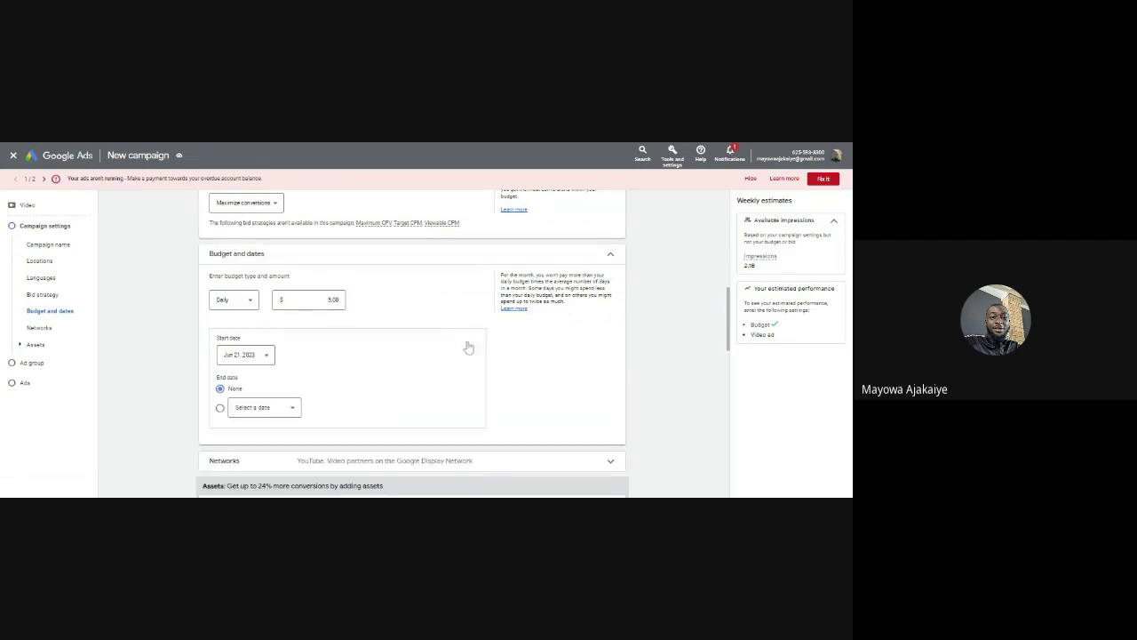
pyautogui.click(221, 410)
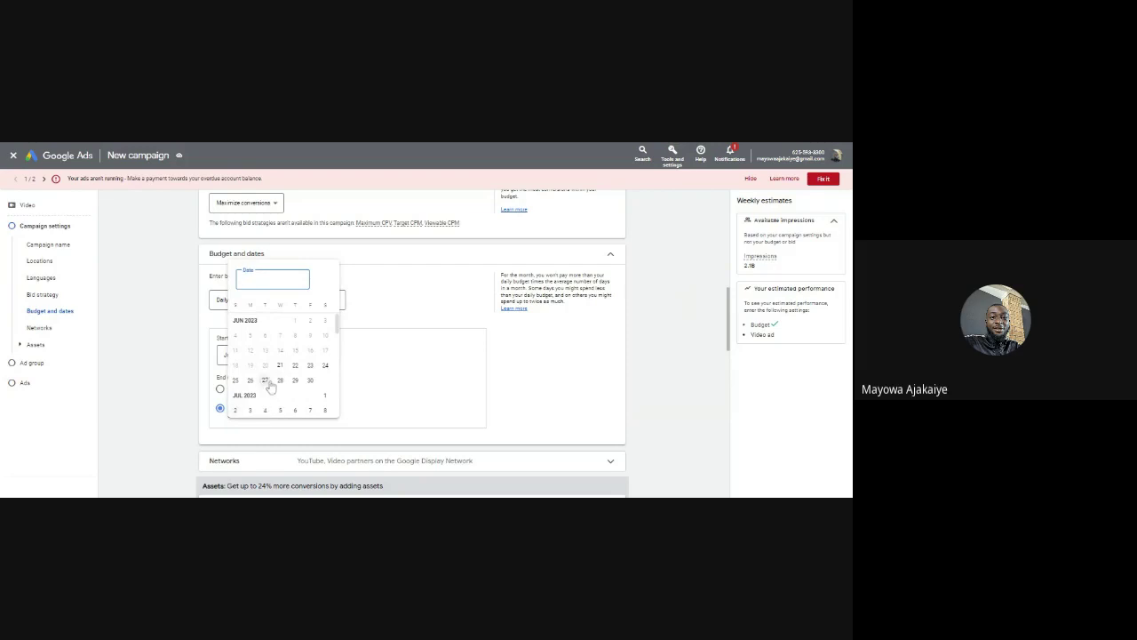
pyautogui.click(309, 380)
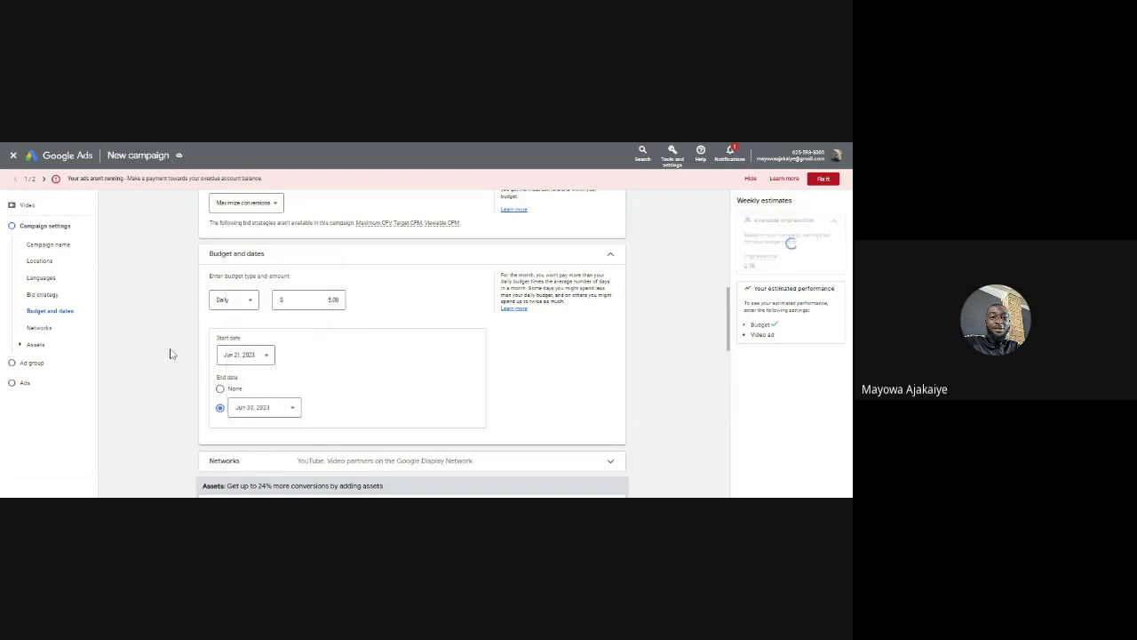
pyautogui.click(245, 303)
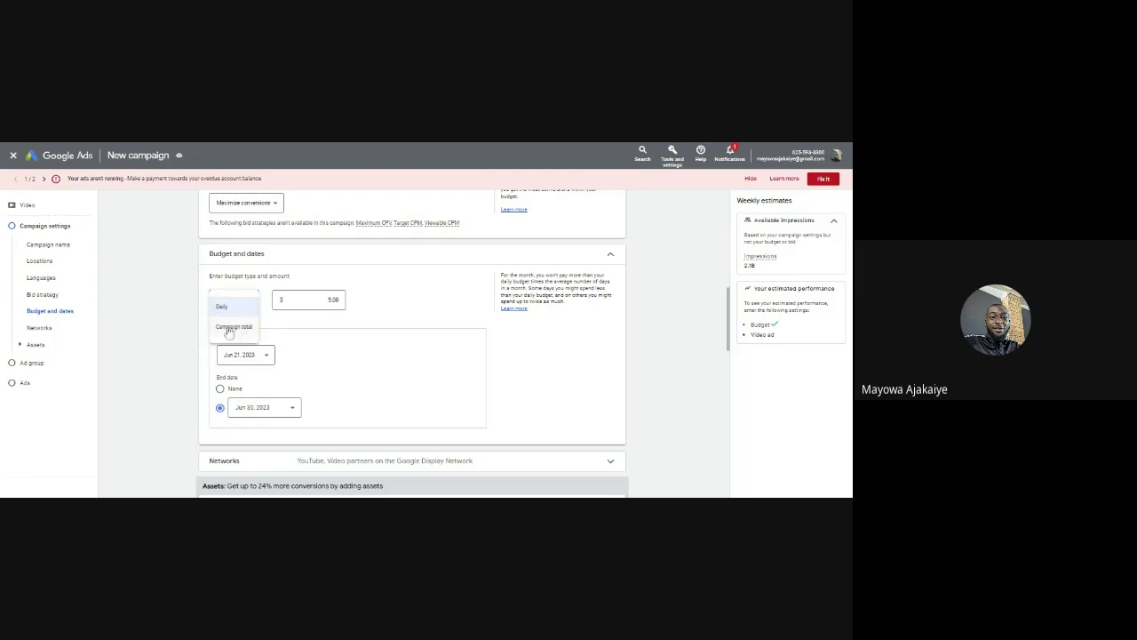
pyautogui.click(187, 318)
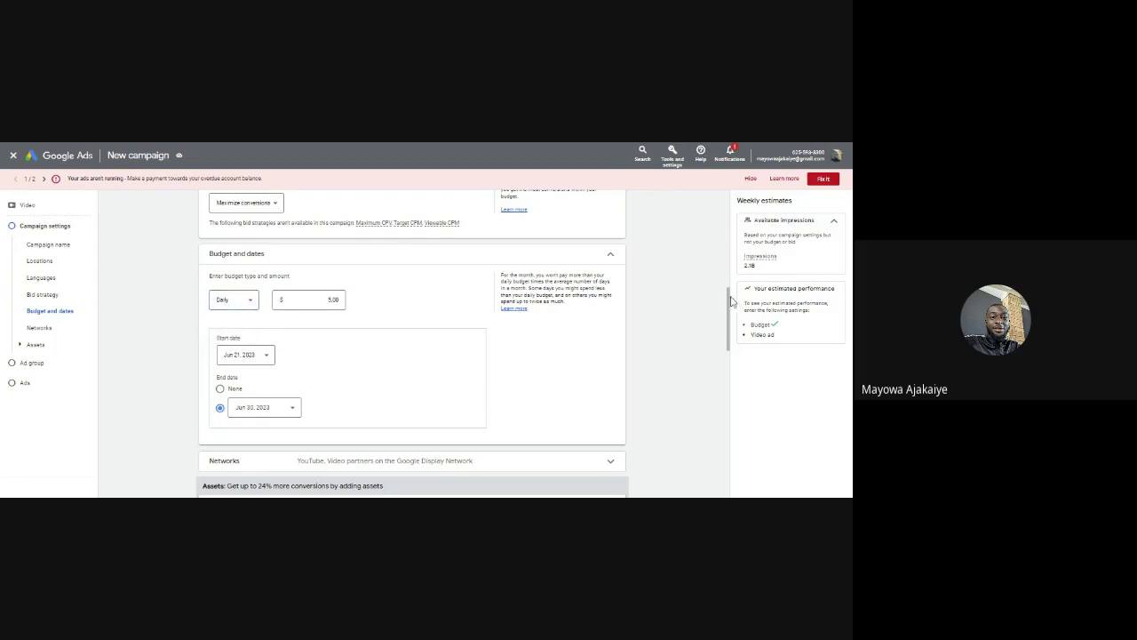
# Review the campaign's networks and select the existing Sochinics Signature sitelink as a campaign asset
pyautogui.moveTo(727, 299); pyautogui.dragTo(724, 331)
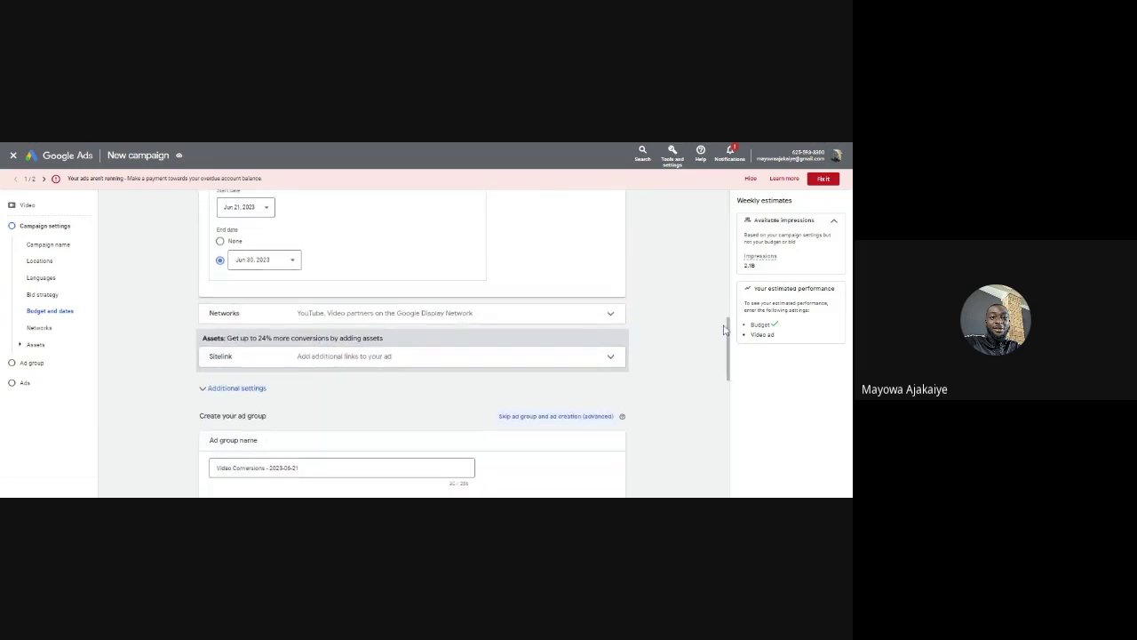
pyautogui.click(611, 314)
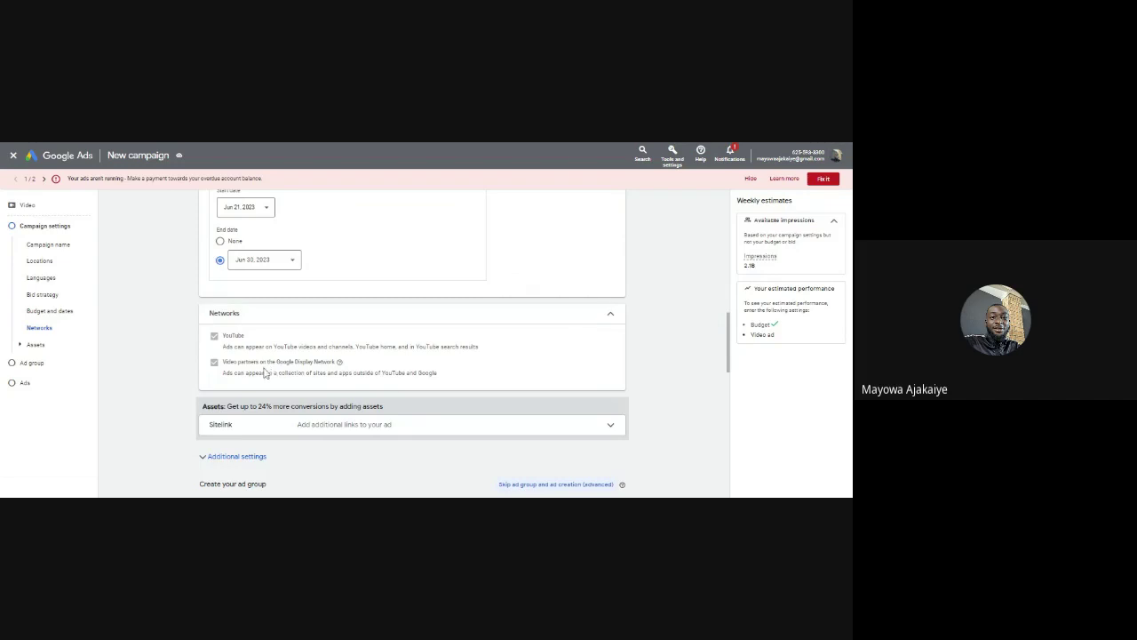
pyautogui.click(611, 317)
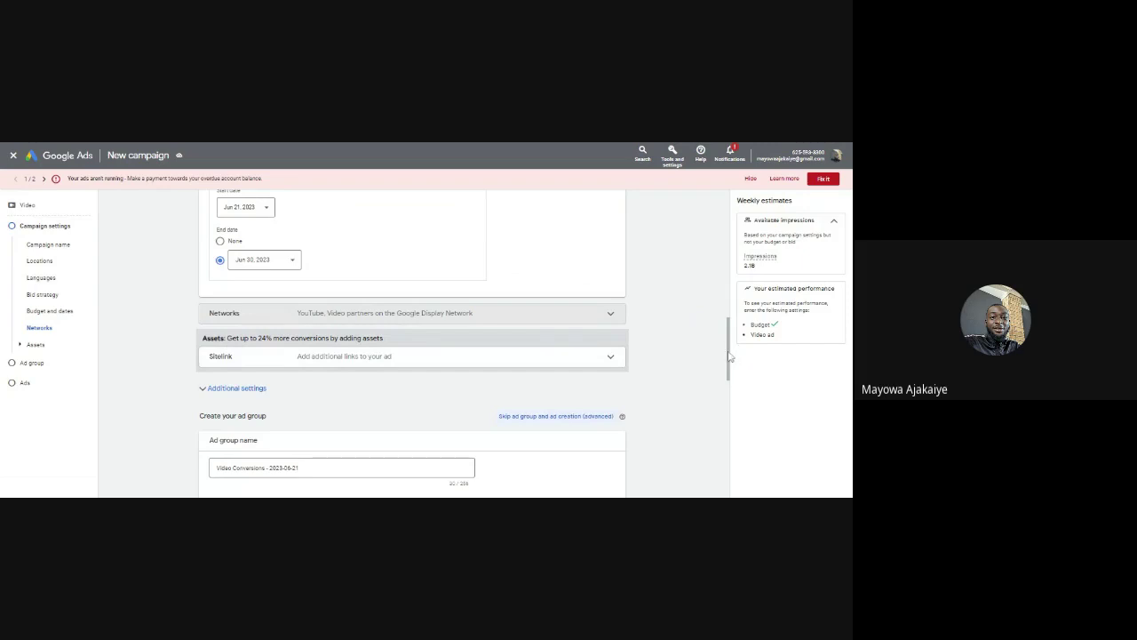
pyautogui.scroll(-1, 729, 356)
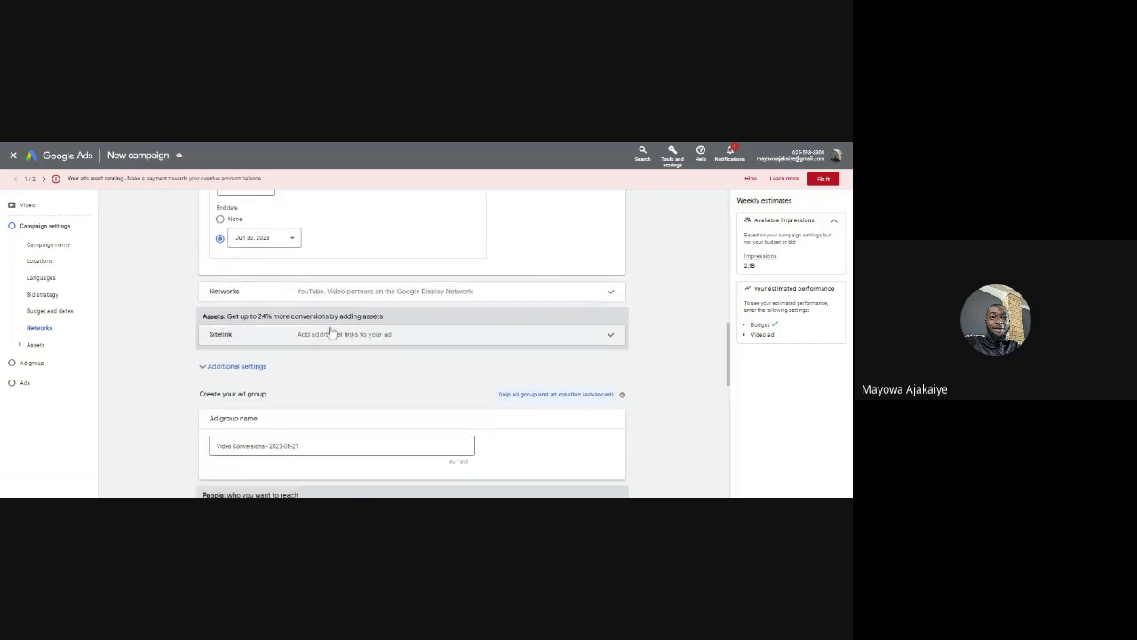
pyautogui.click(611, 338)
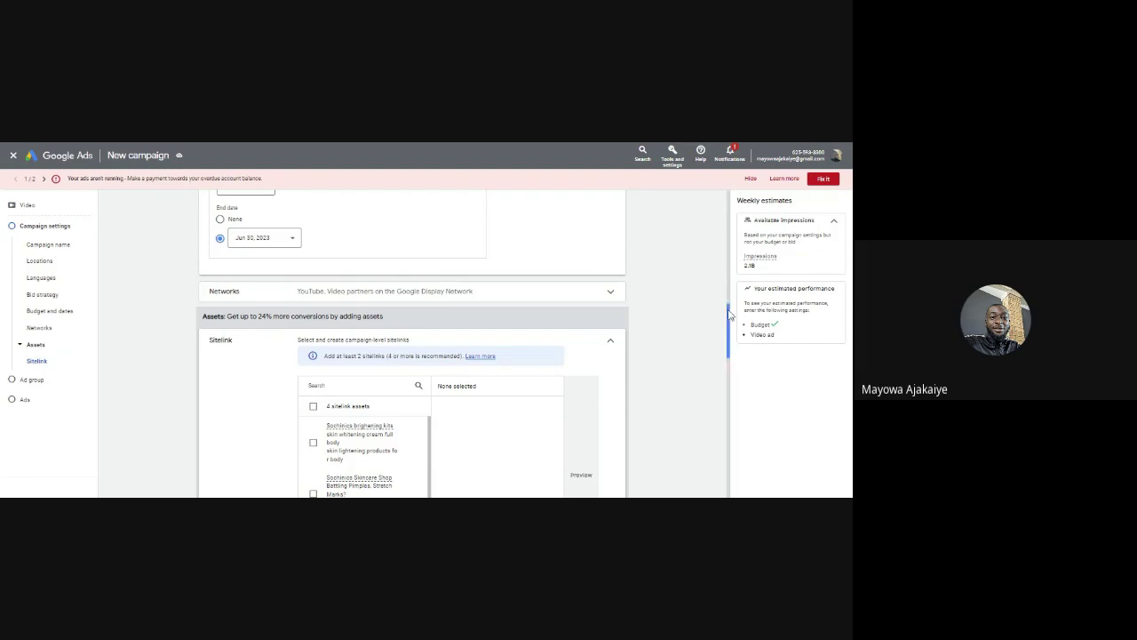
pyautogui.moveTo(730, 315); pyautogui.dragTo(730, 342)
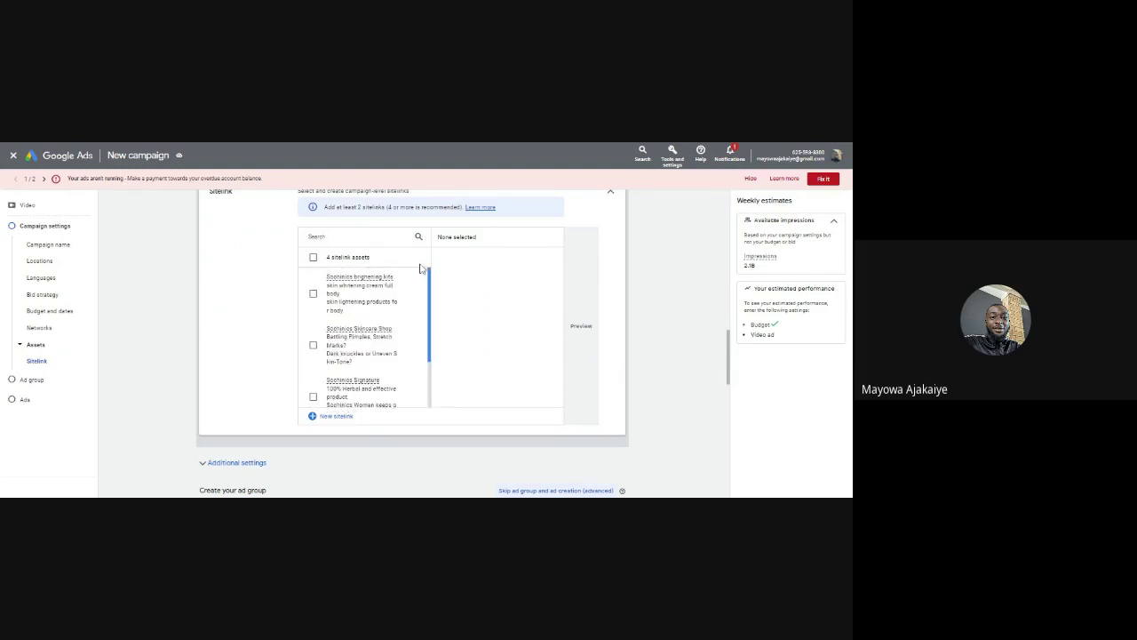
pyautogui.click(336, 398)
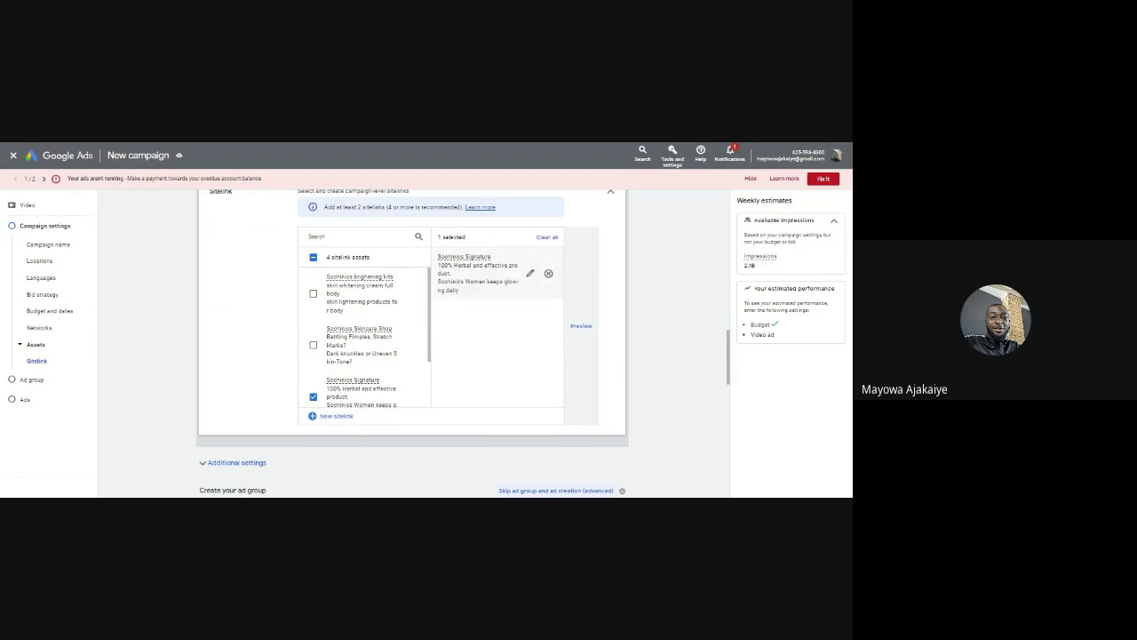
pyautogui.moveTo(464, 257)
# Examine the text, description and final URL fields for adding a new sitelink, leaving them blank, and collapse the sitelink settings
pyautogui.click(335, 416)
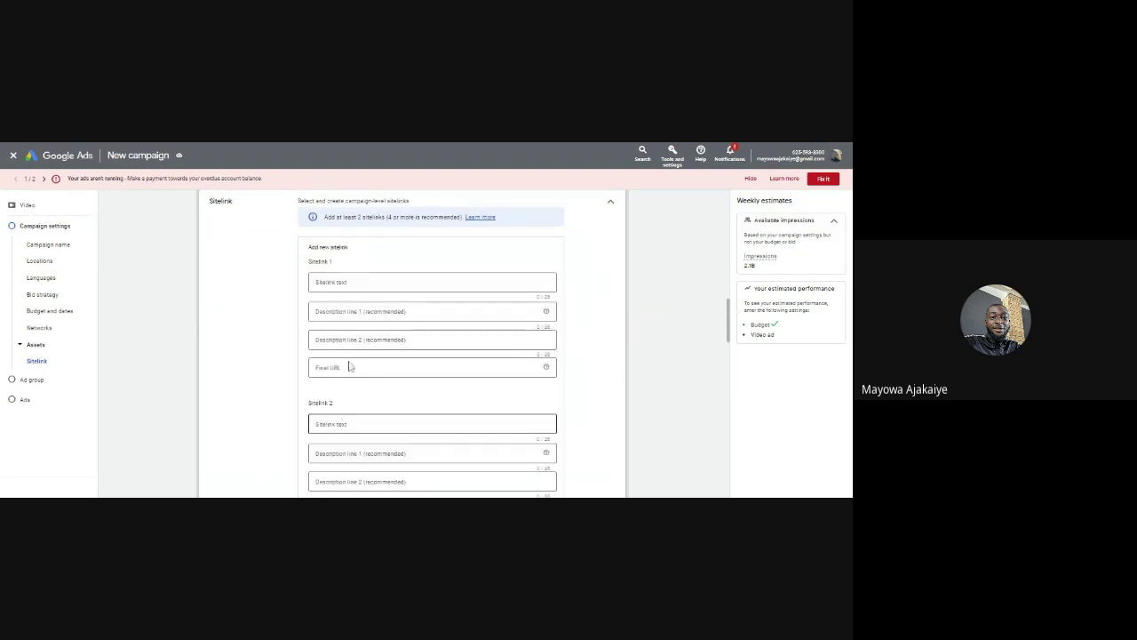
pyautogui.click(351, 282)
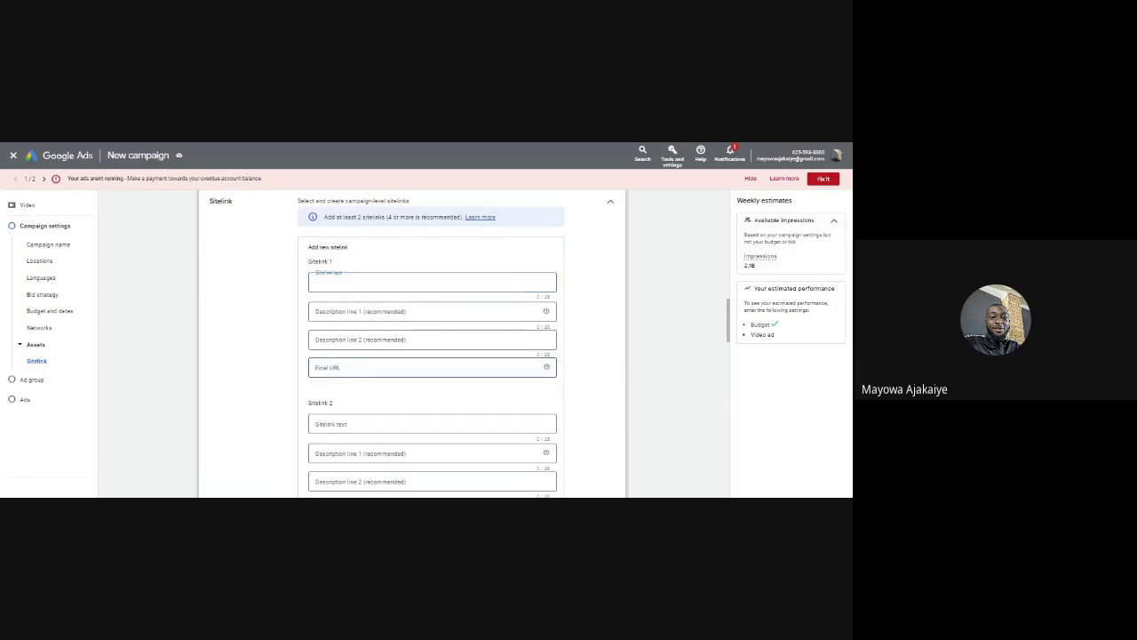
pyautogui.click(338, 371)
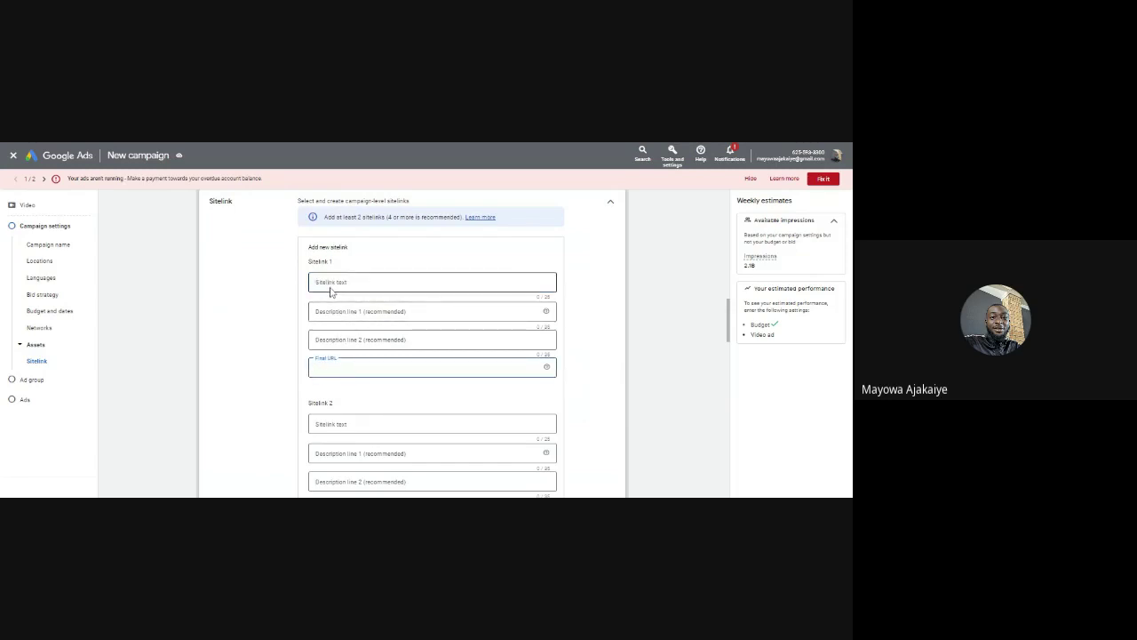
pyautogui.click(351, 282)
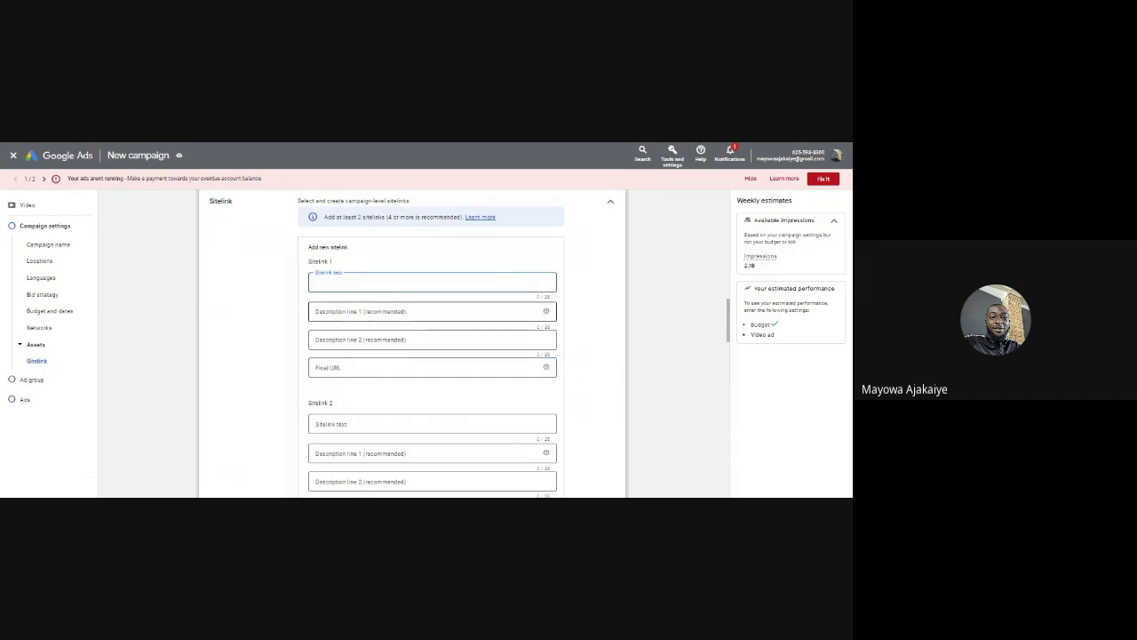
pyautogui.click(400, 311)
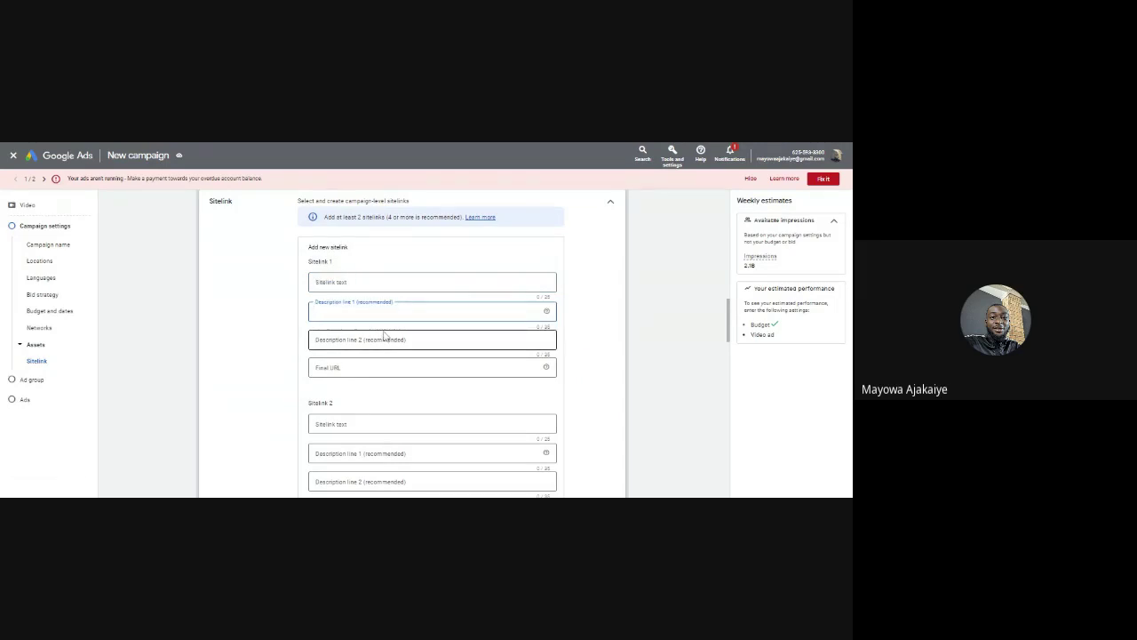
pyautogui.click(338, 374)
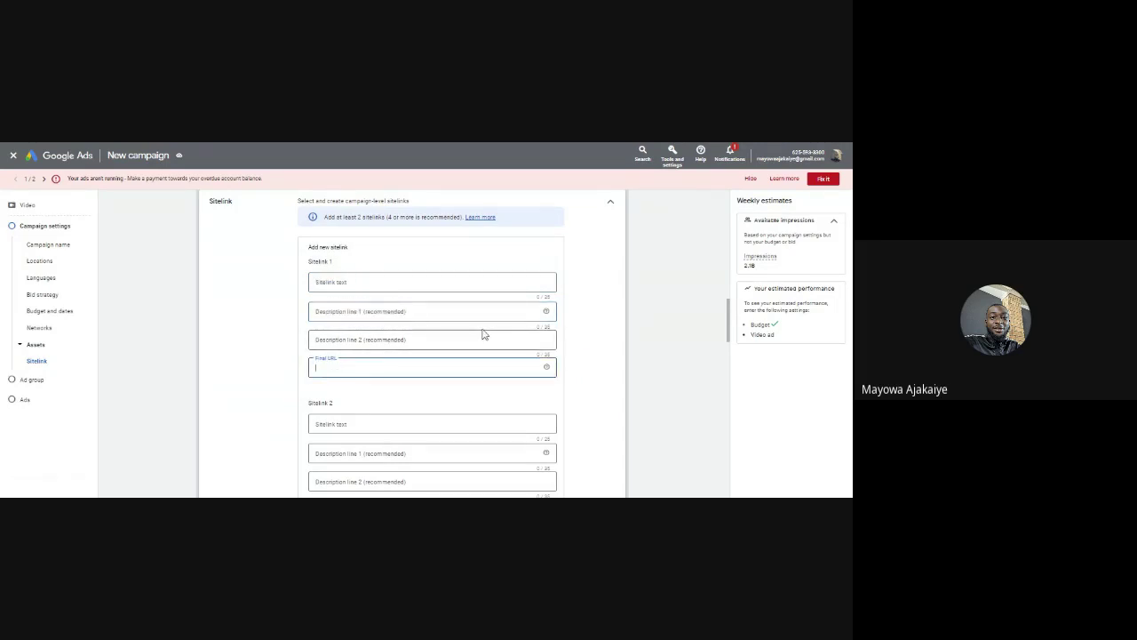
pyautogui.click(611, 207)
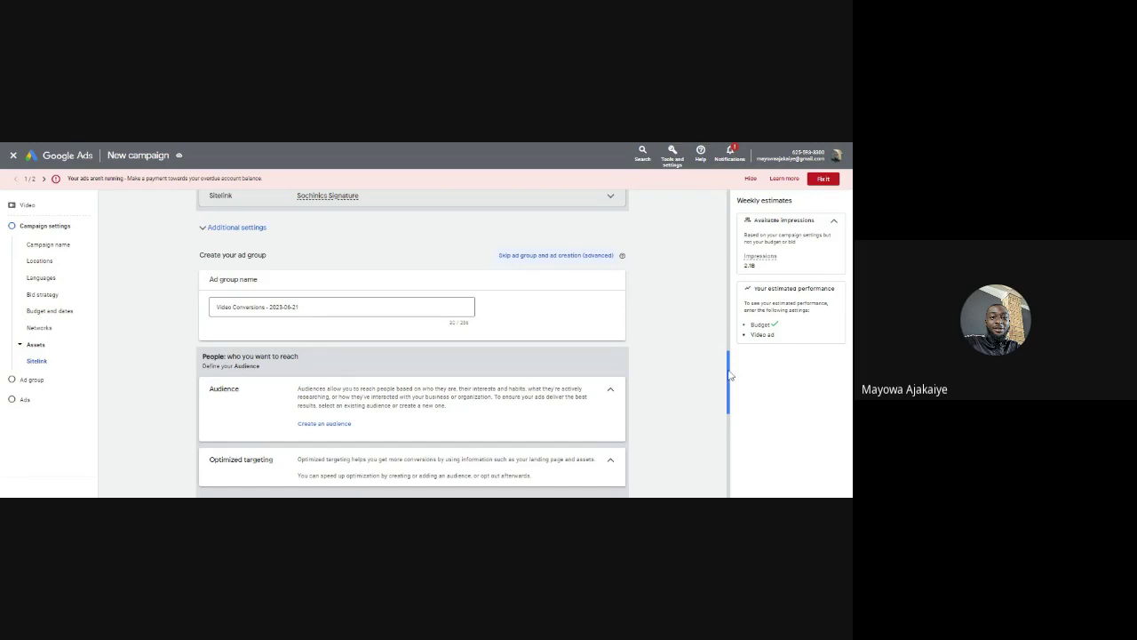
pyautogui.moveTo(728, 375); pyautogui.dragTo(728, 385)
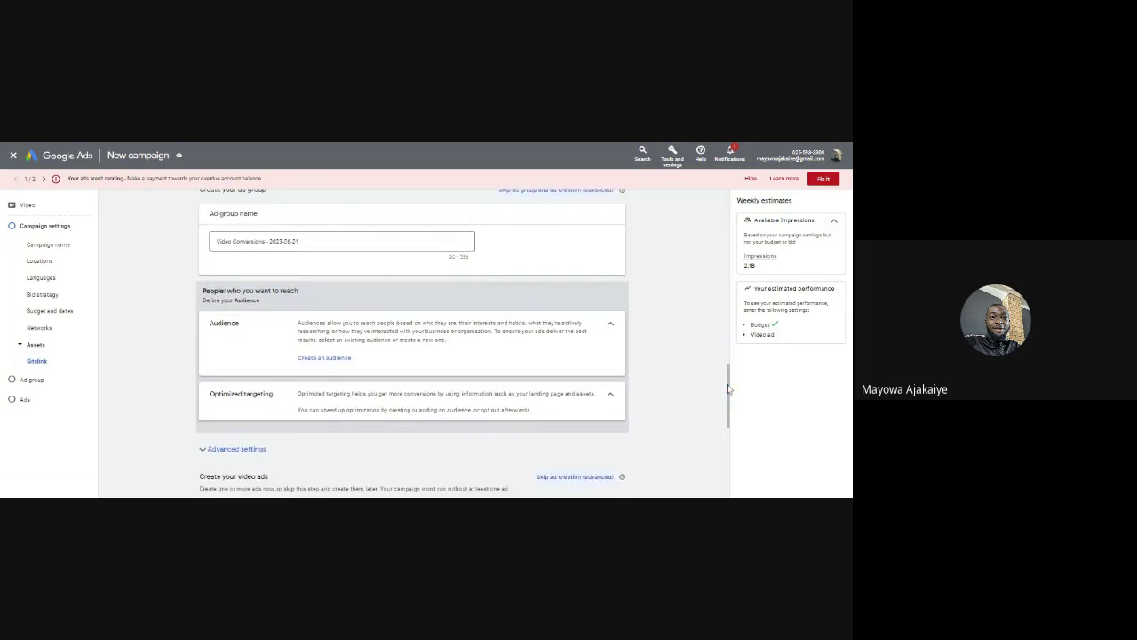
pyautogui.tripleClick(721, 364)
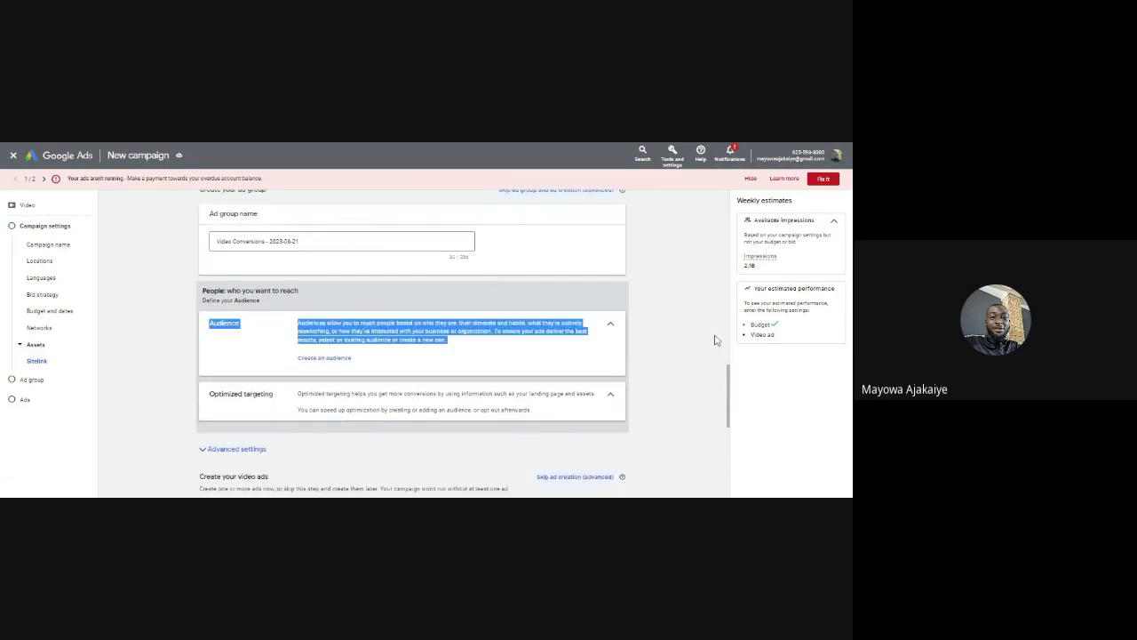
pyautogui.click(688, 341)
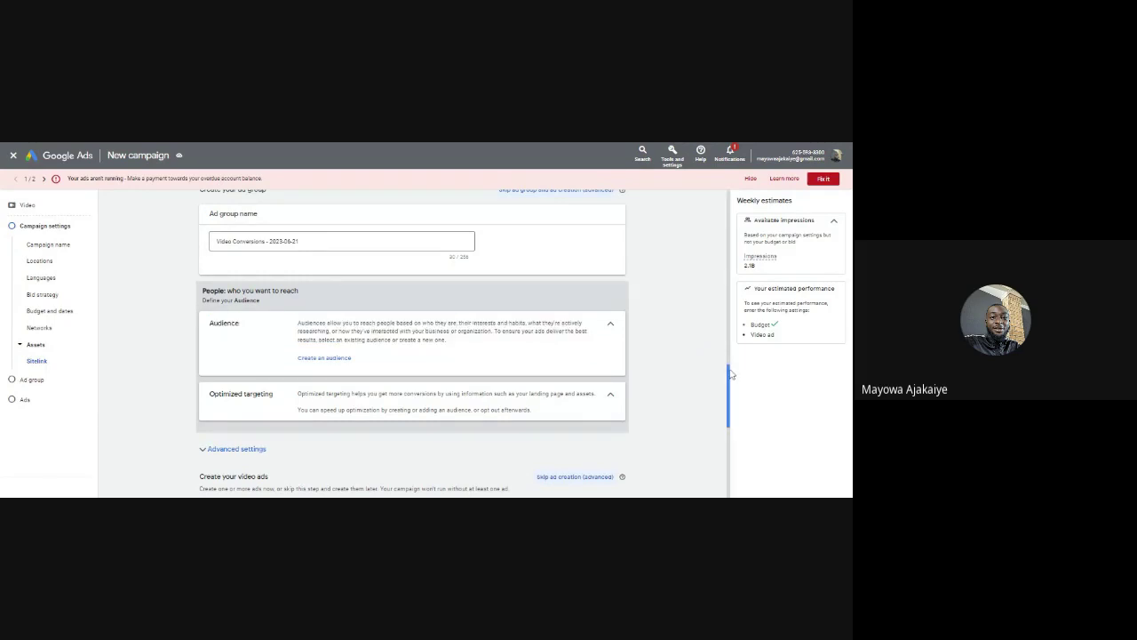
pyautogui.moveTo(724, 369)
pyautogui.mouseDown()
pyautogui.moveTo(716, 328)
pyautogui.moveTo(715, 354)
pyautogui.mouseUp()
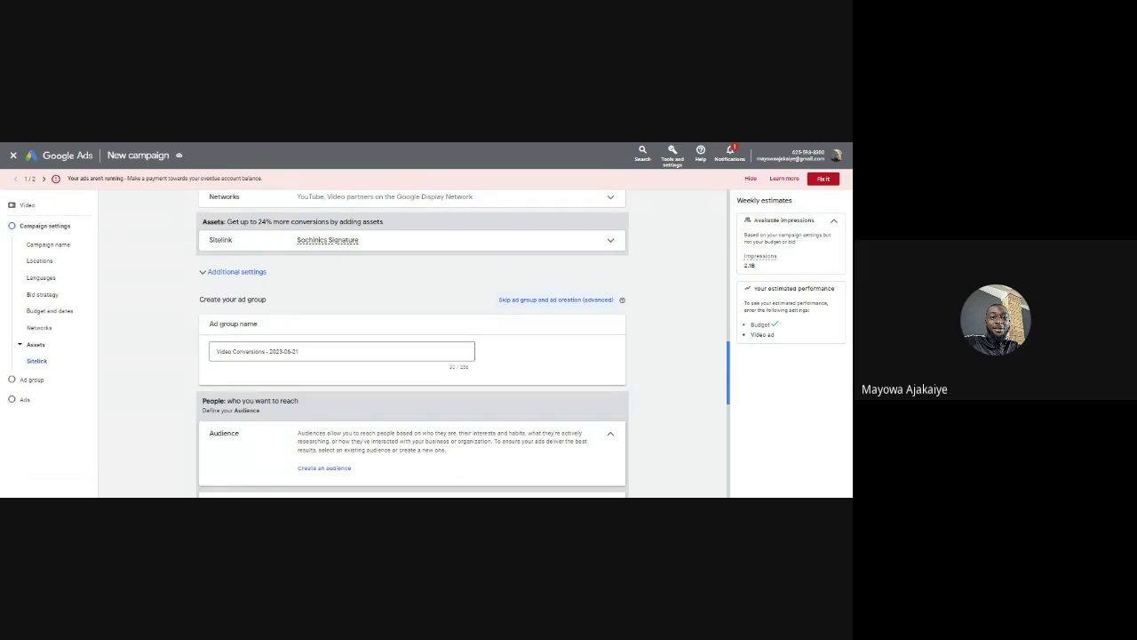
pyautogui.moveTo(715, 354); pyautogui.dragTo(708, 344)
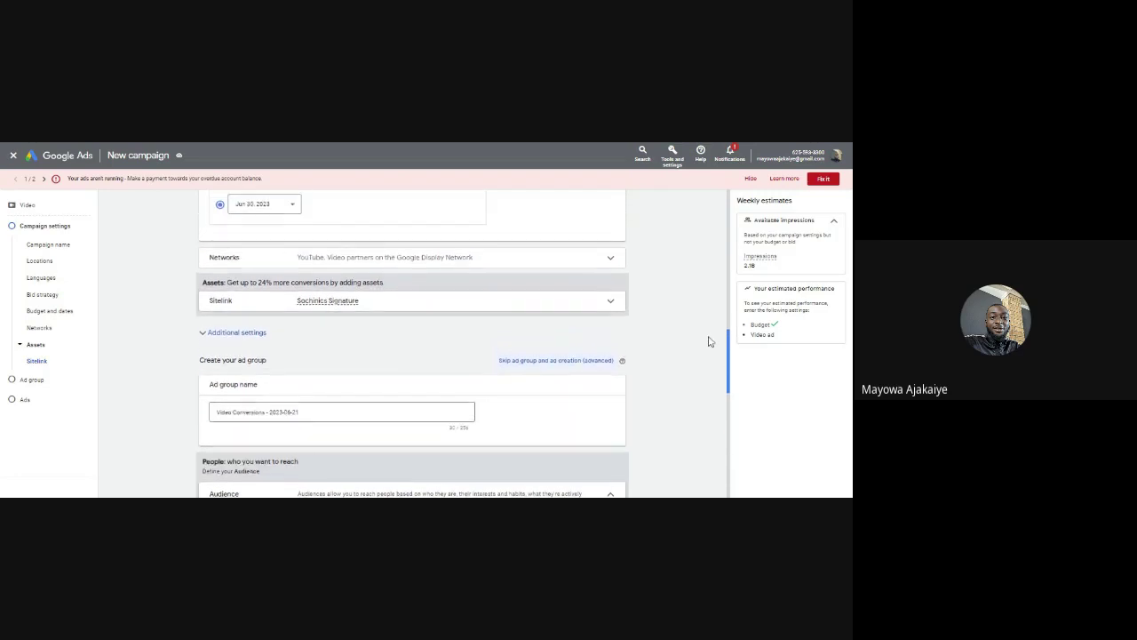
# Open the campaign's frequency capping settings, try an impression cap with a per week frequency, and switch that cap off again
pyautogui.scroll(-1, 708, 343)
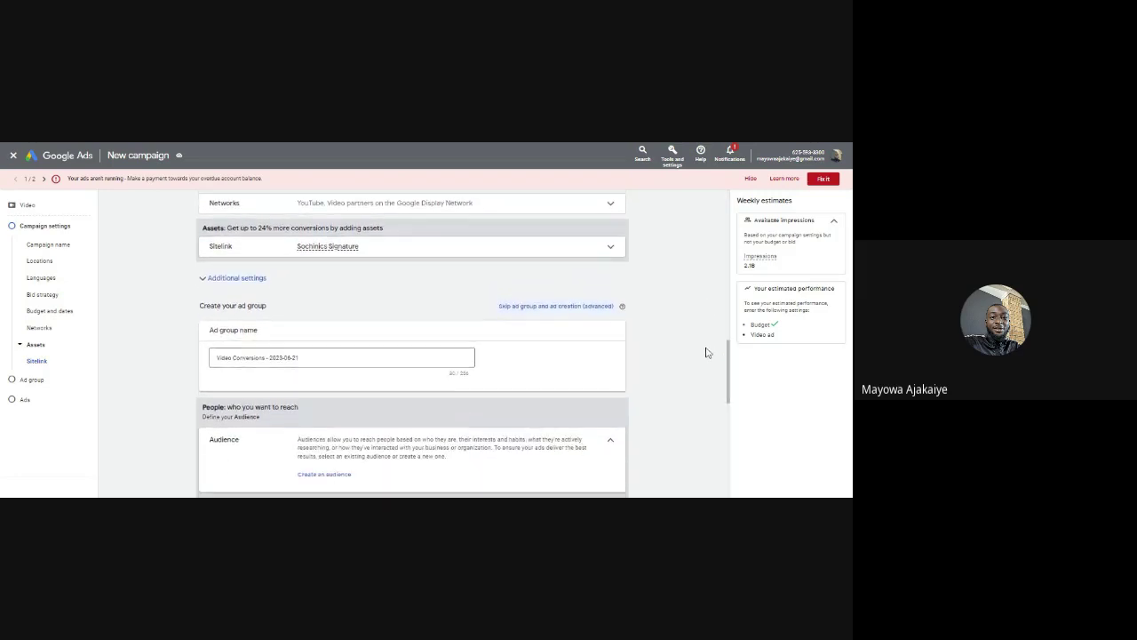
pyautogui.click(203, 279)
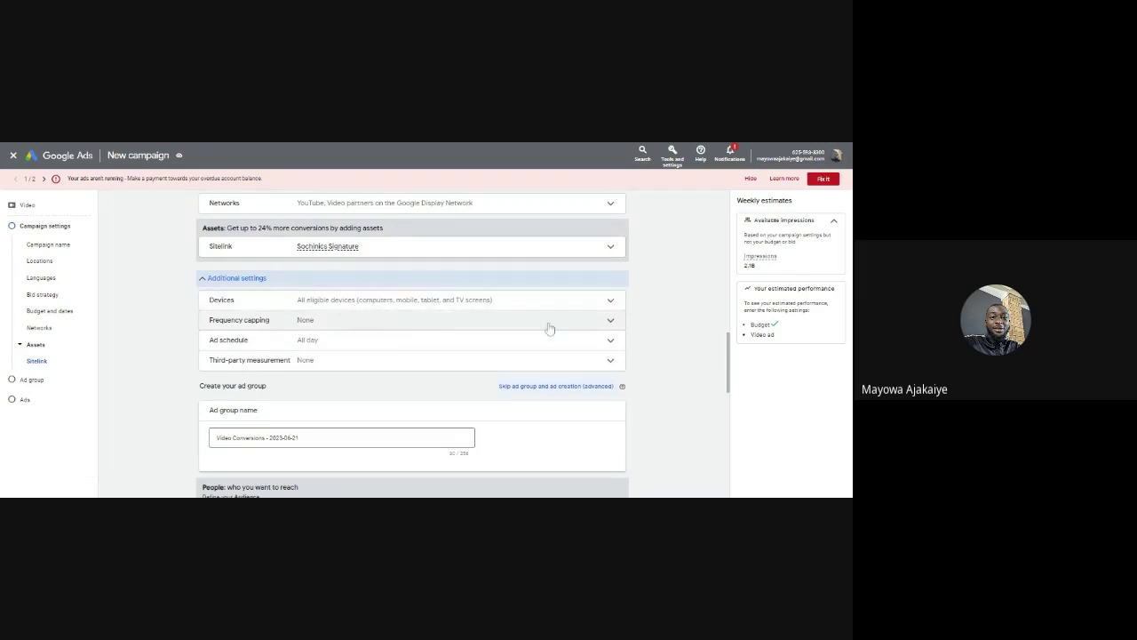
pyautogui.click(611, 323)
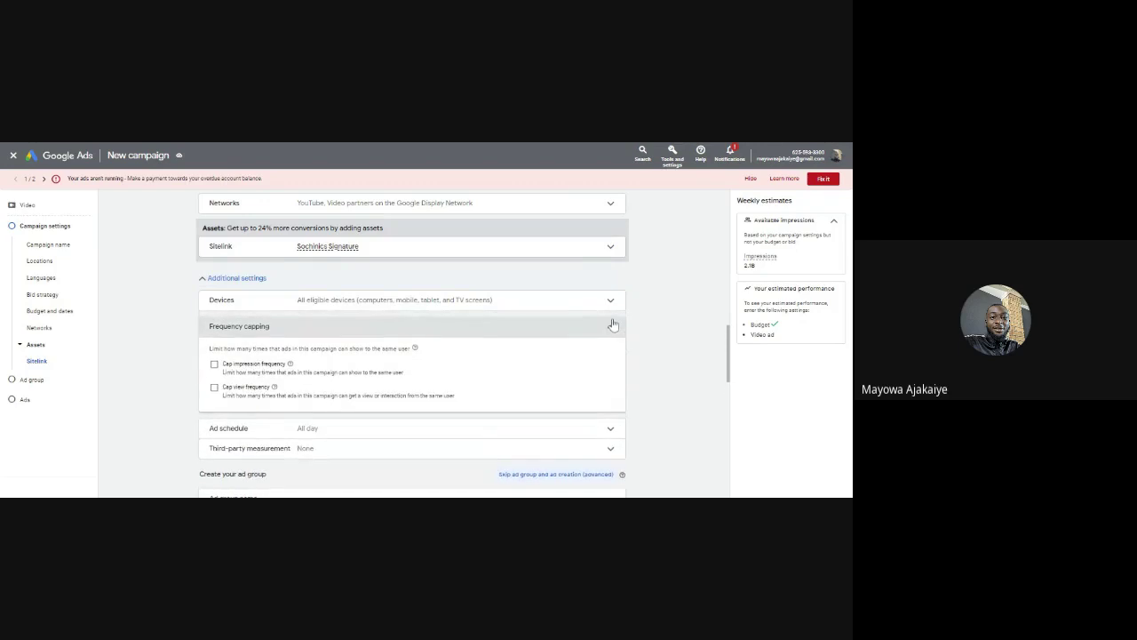
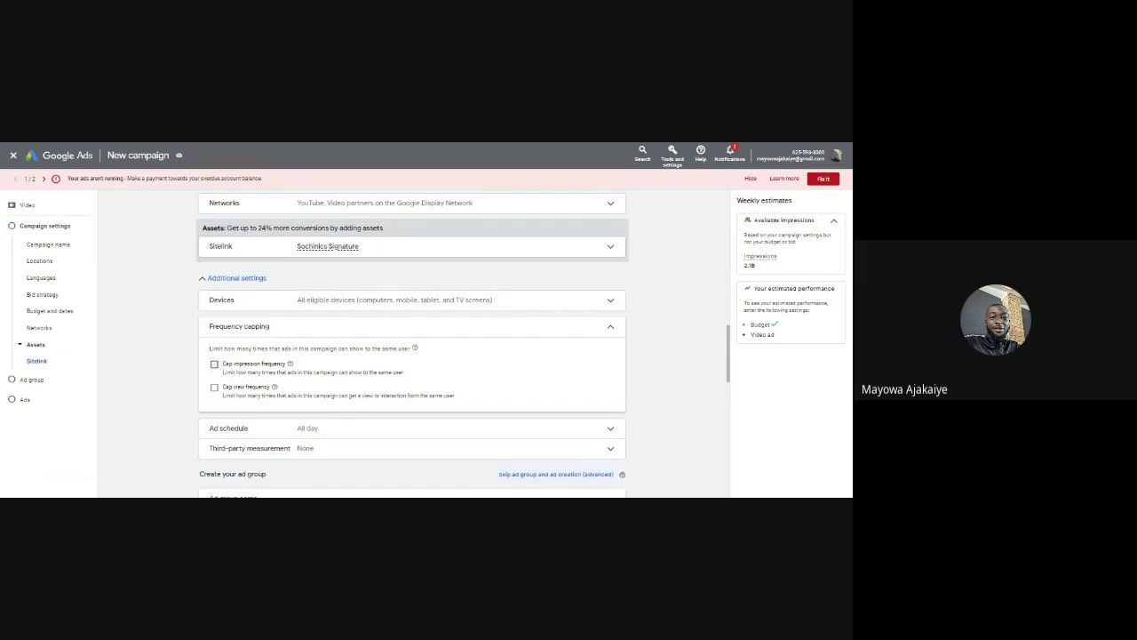
pyautogui.click(214, 364)
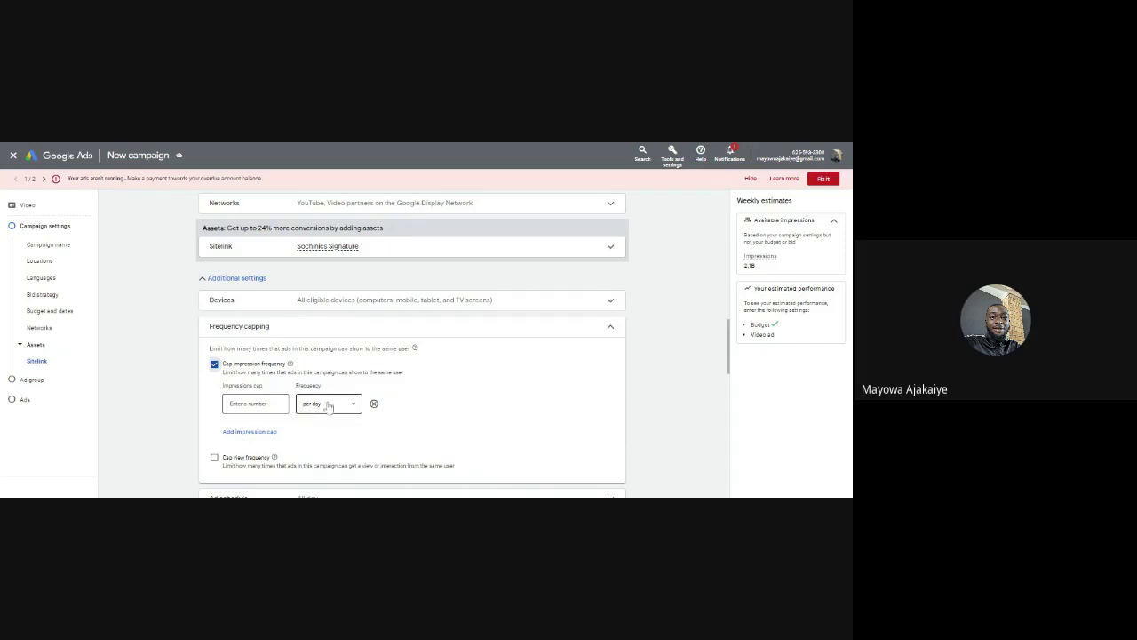
pyautogui.click(252, 404)
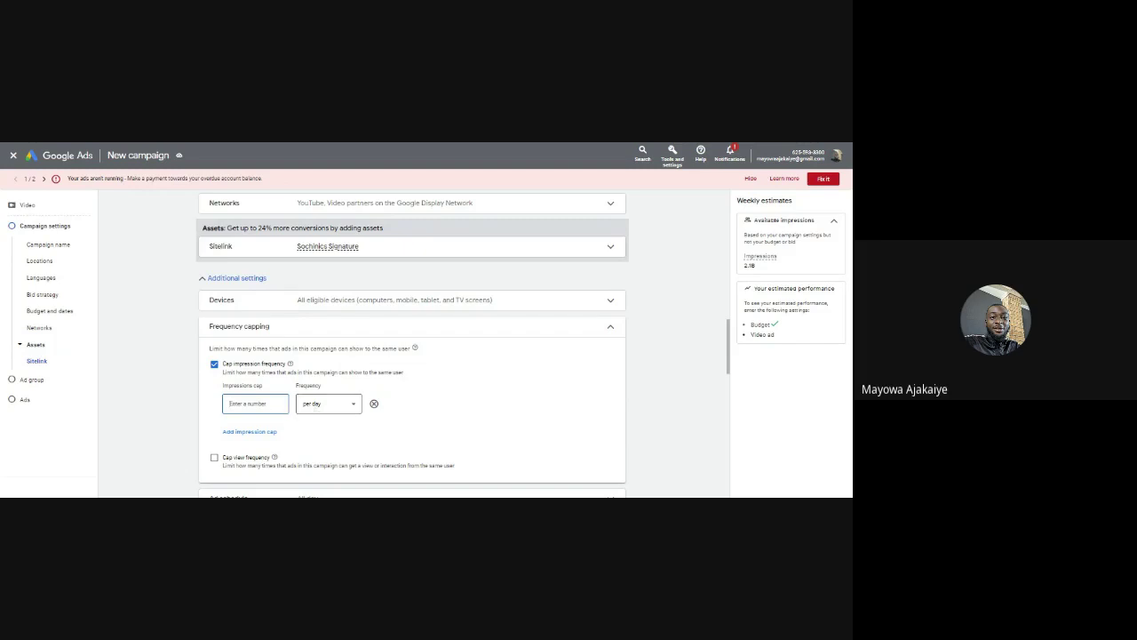
pyautogui.click(318, 407)
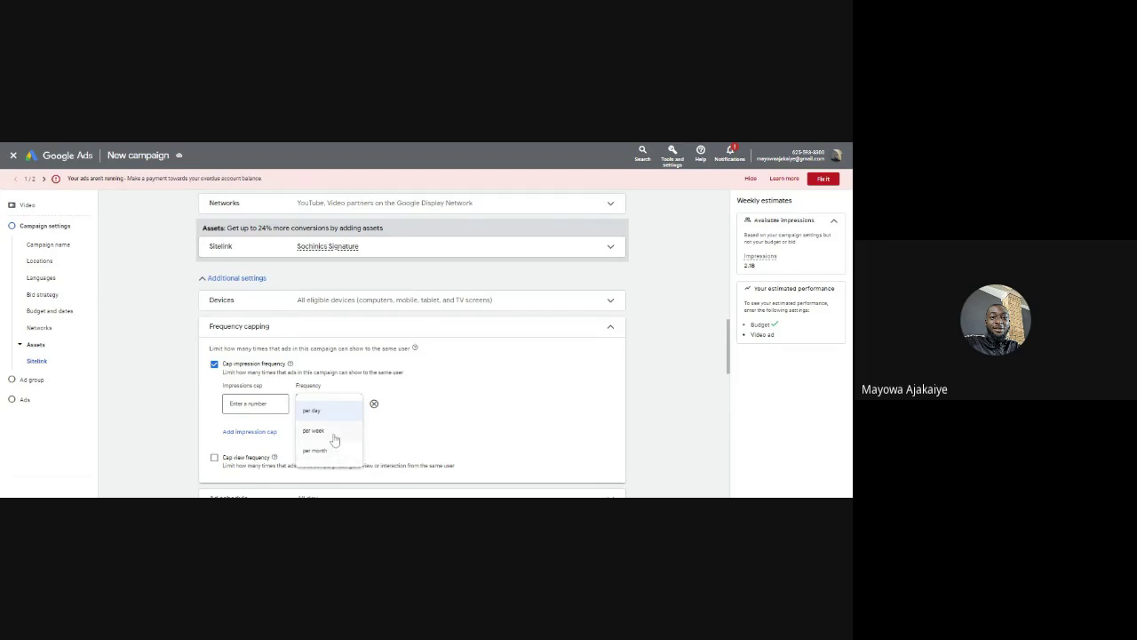
pyautogui.click(335, 435)
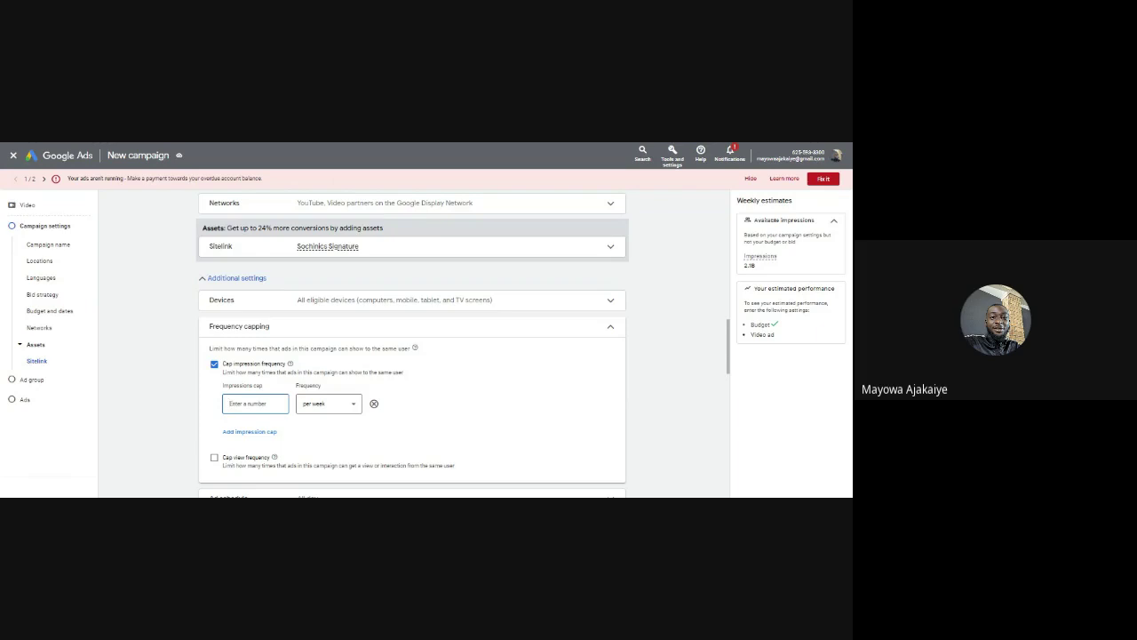
pyautogui.click(175, 377)
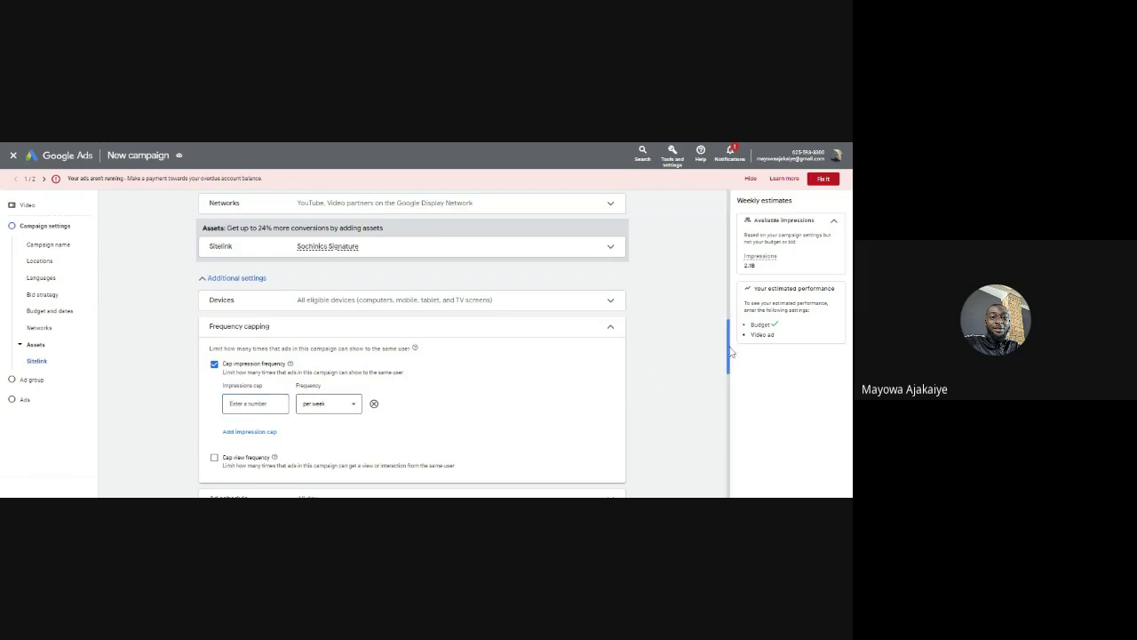
pyautogui.moveTo(730, 352); pyautogui.dragTo(724, 373)
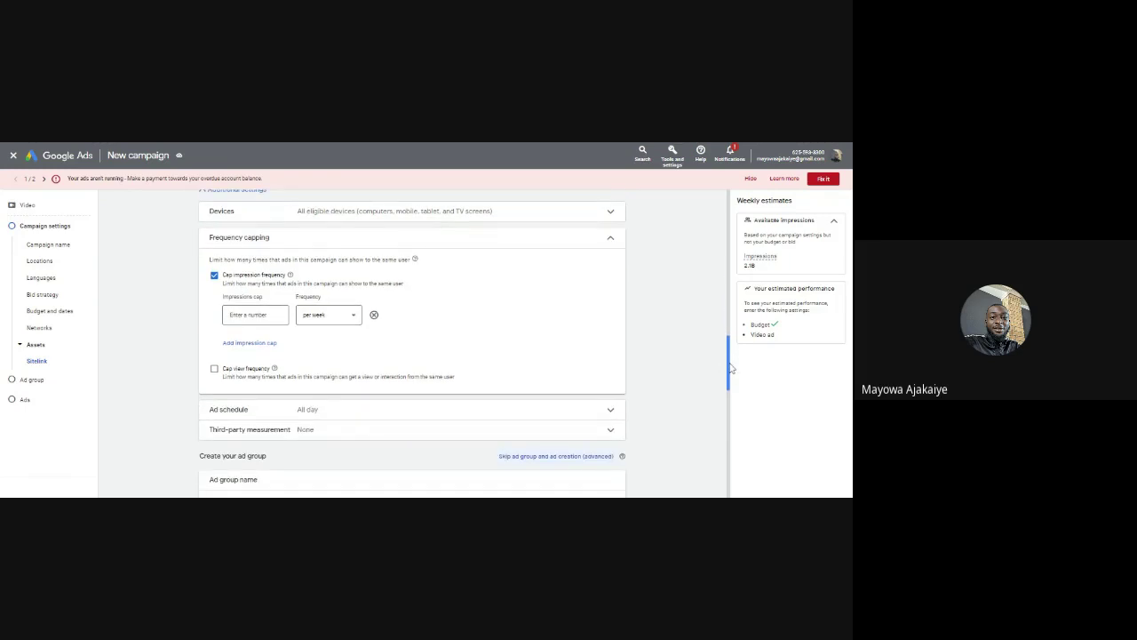
pyautogui.click(256, 273)
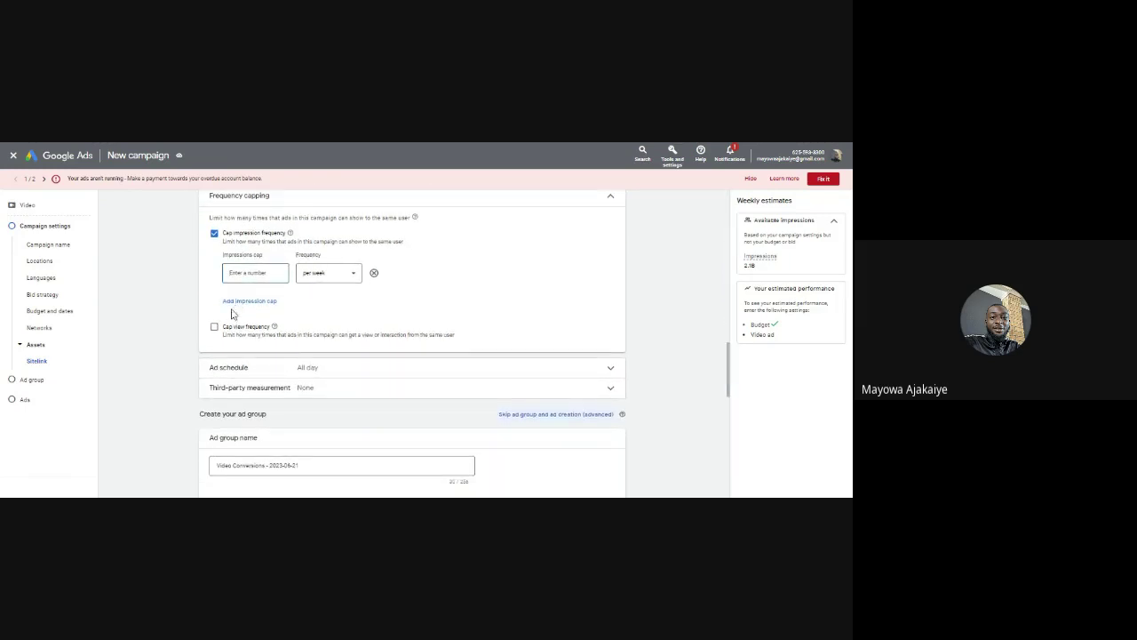
pyautogui.click(214, 233)
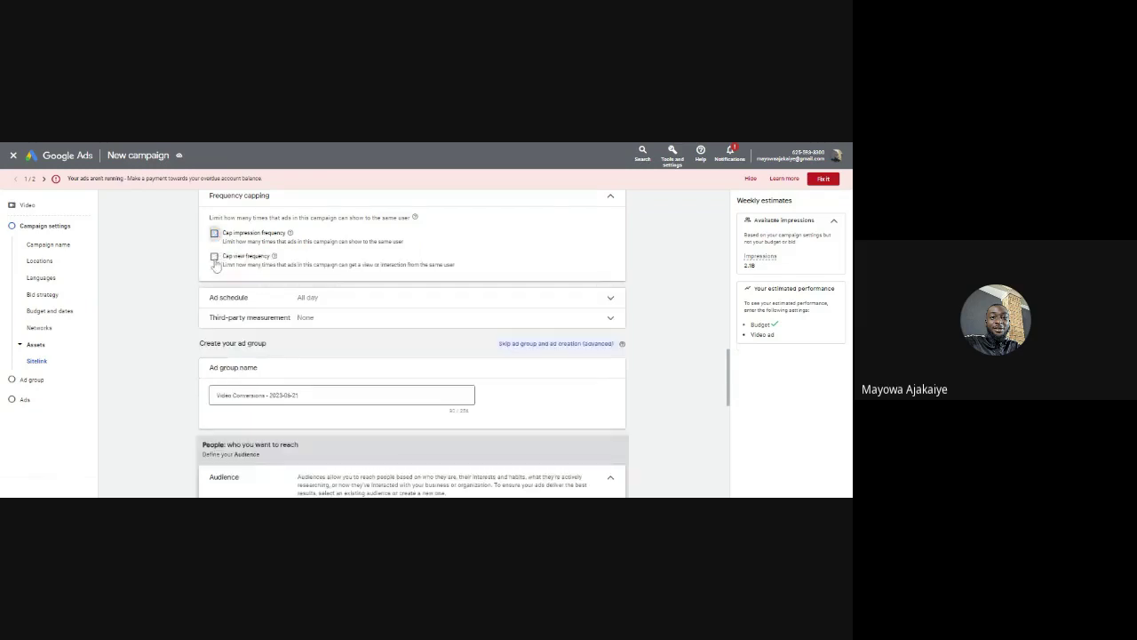
# Try the view frequency cap without entering a number and switch it off again
pyautogui.click(215, 257)
pyautogui.click(255, 296)
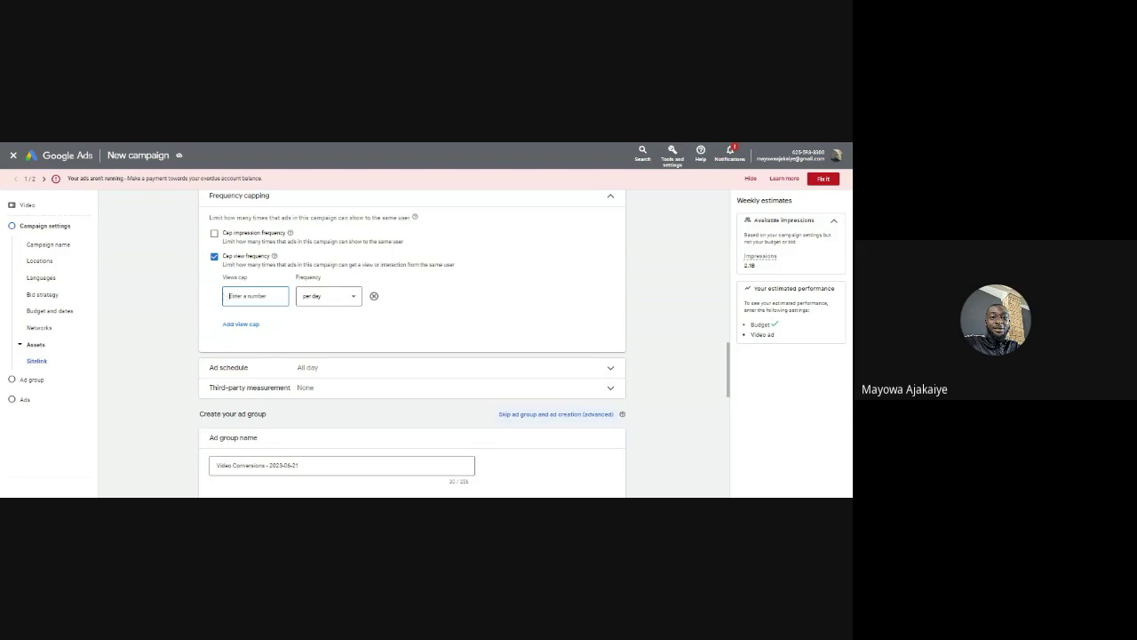
pyautogui.click(695, 314)
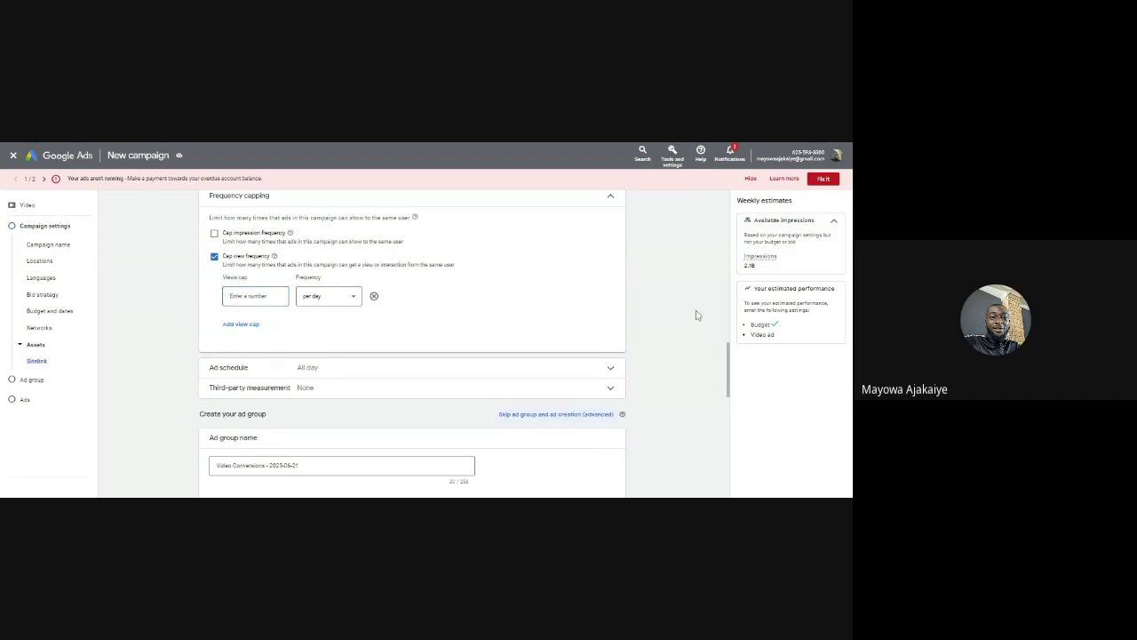
pyautogui.click(213, 257)
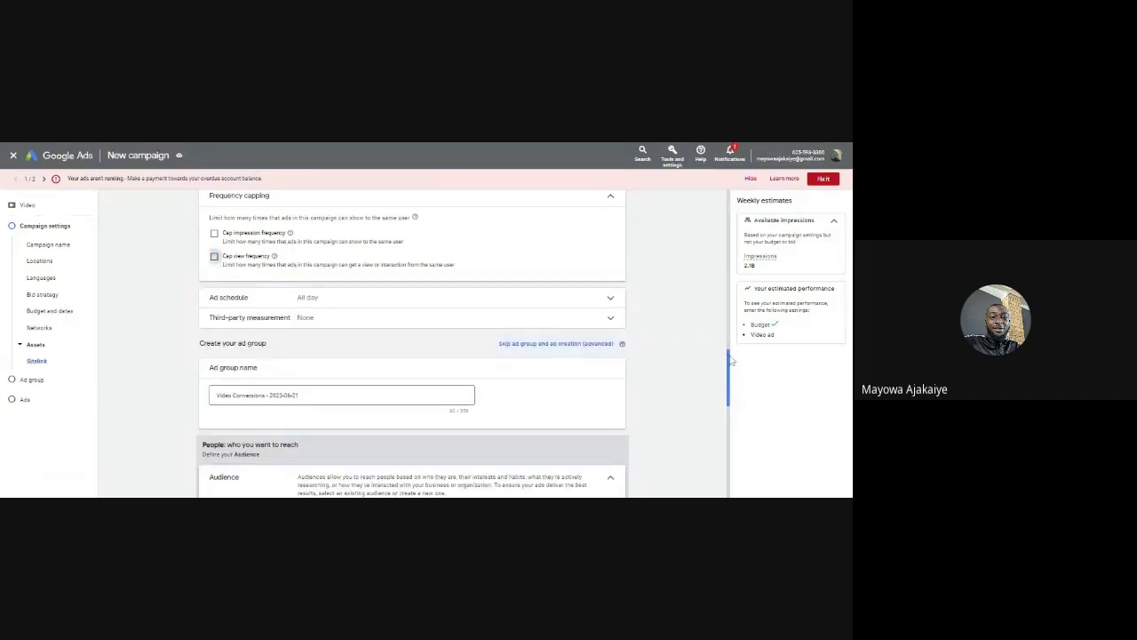
# Review the third-party measurement options and the ad schedule settings of the campaign
pyautogui.moveTo(730, 358); pyautogui.dragTo(730, 351)
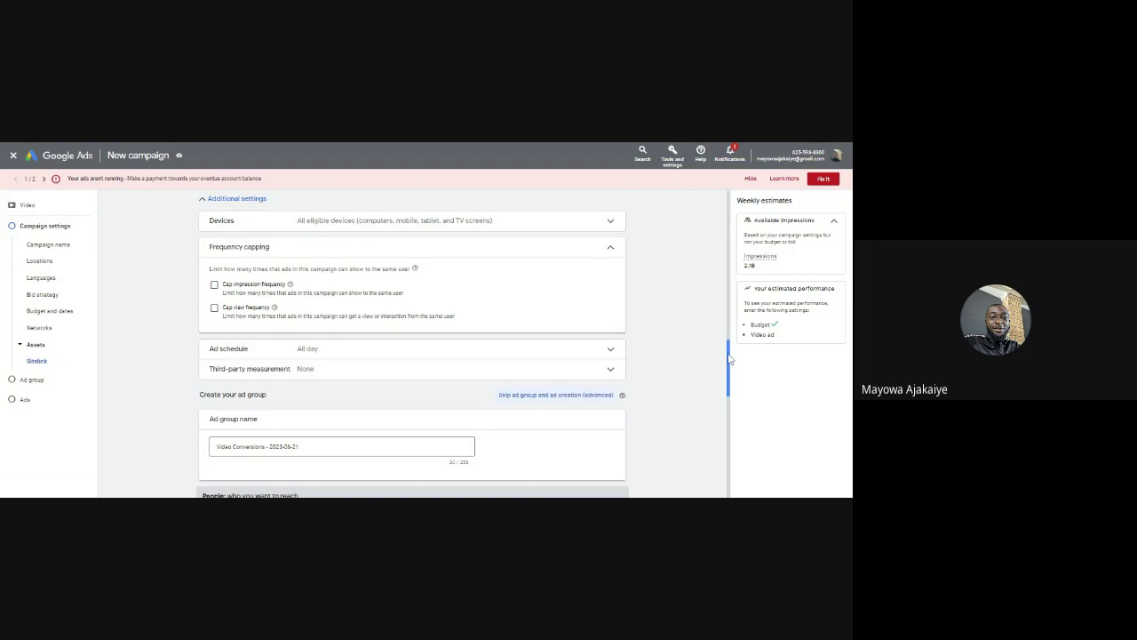
pyautogui.moveTo(729, 358); pyautogui.dragTo(728, 366)
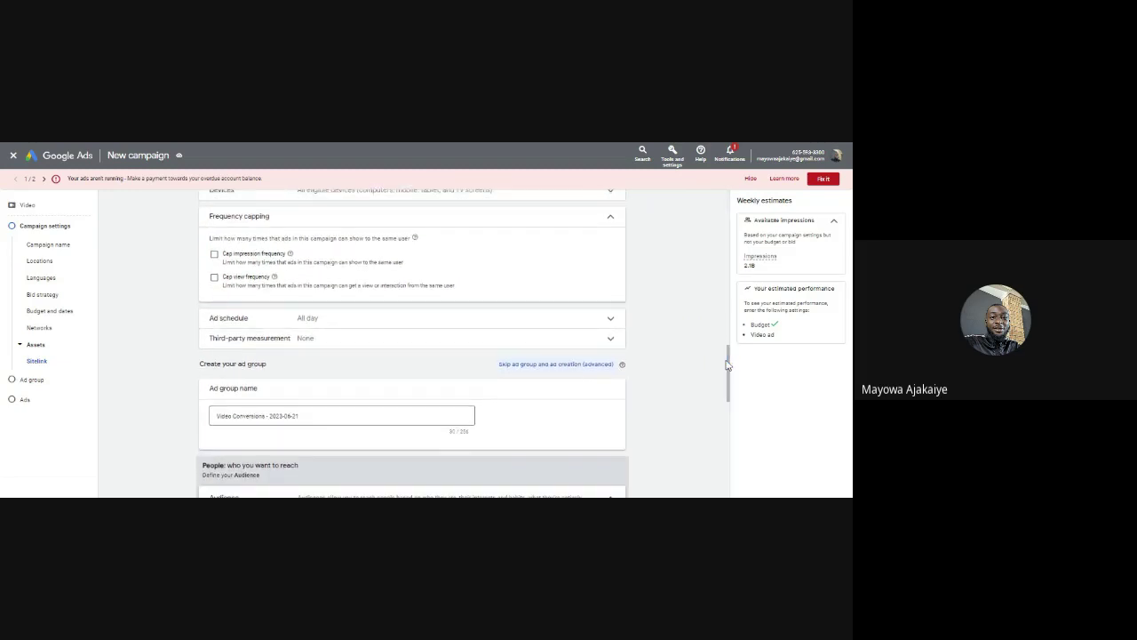
pyautogui.click(611, 341)
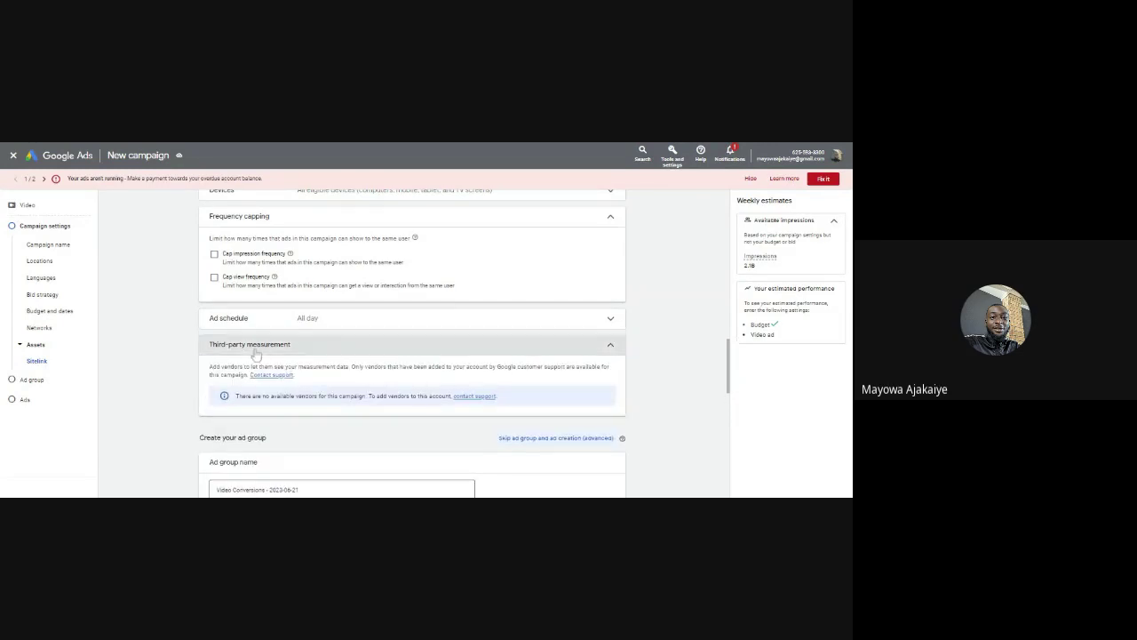
pyautogui.click(611, 346)
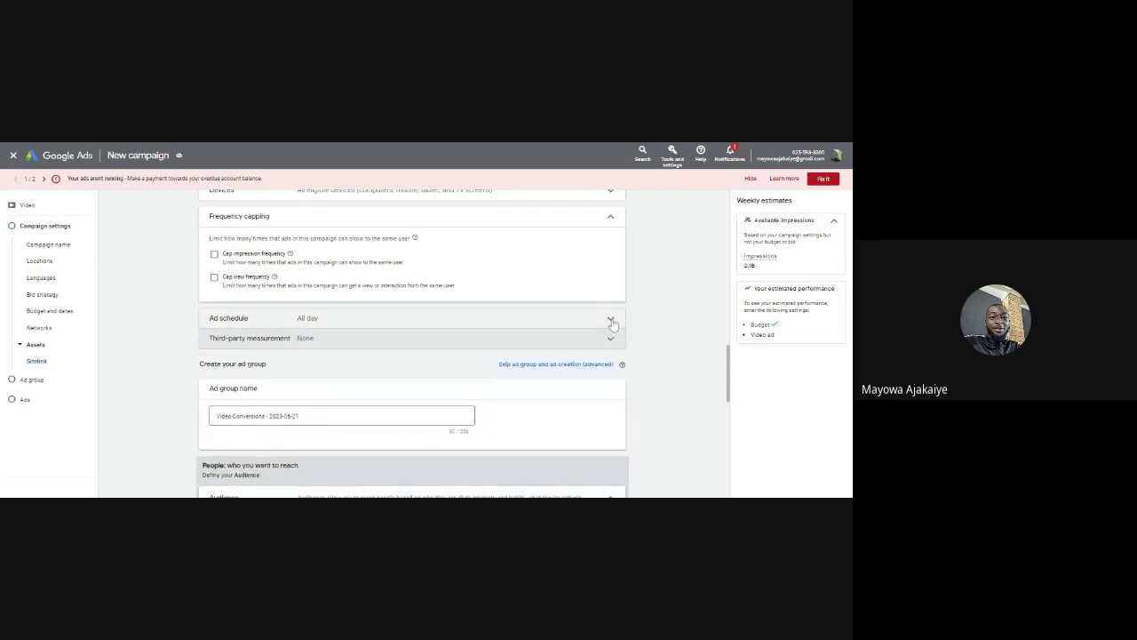
pyautogui.click(611, 320)
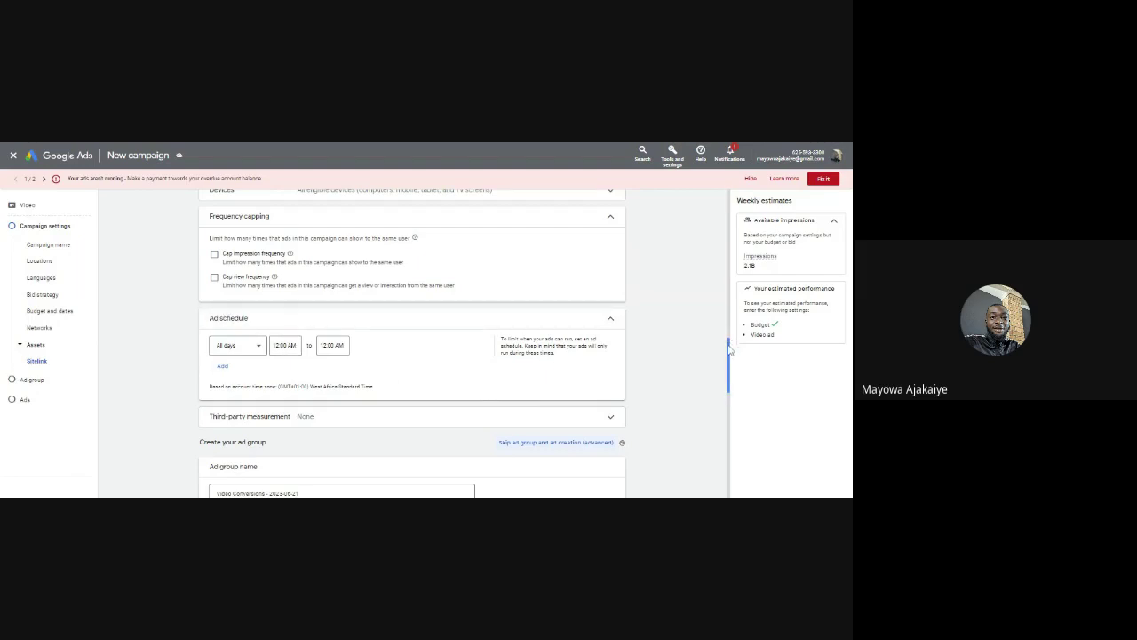
# Keep the prefilled ad group name and start a new audience named YT Test for the ad group
pyautogui.moveTo(729, 352); pyautogui.dragTo(726, 380)
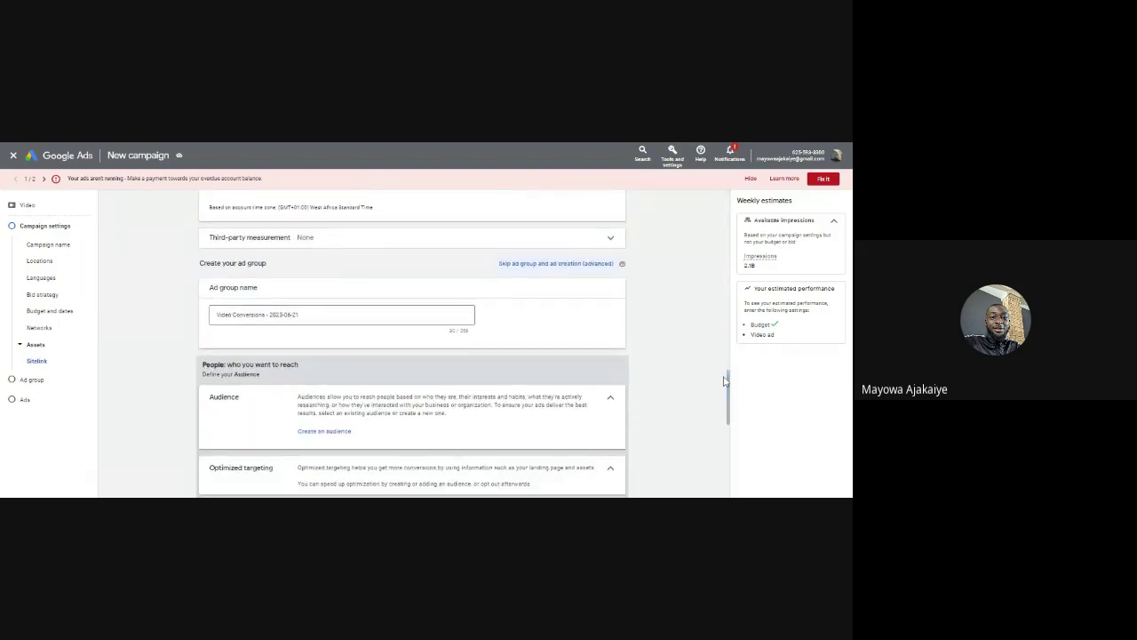
pyautogui.click(328, 314)
pyautogui.click(312, 316)
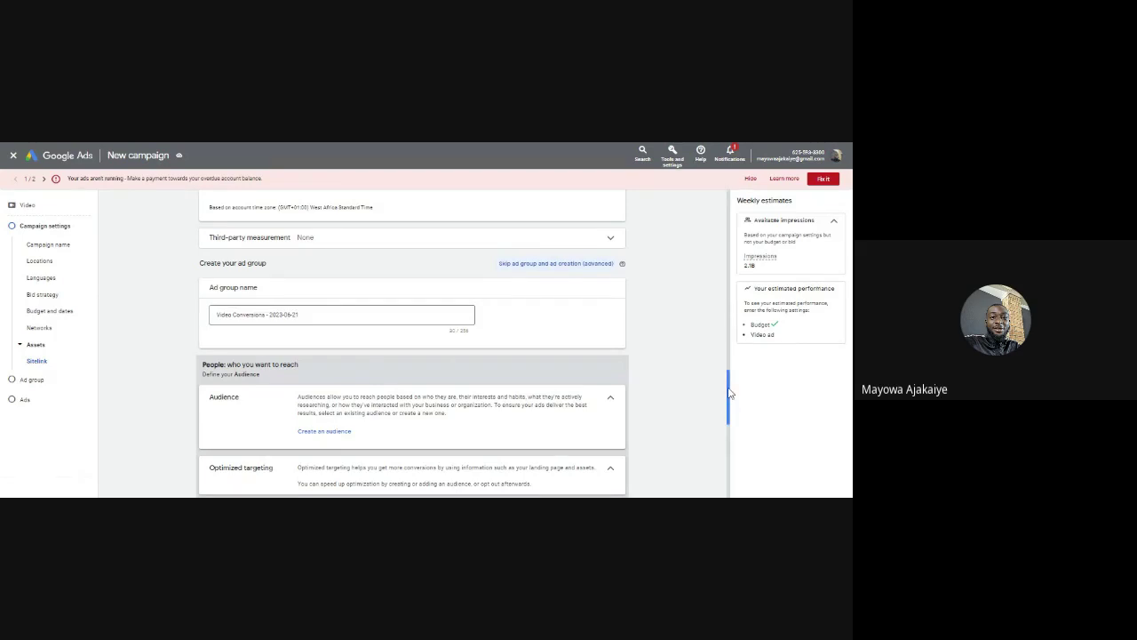
pyautogui.moveTo(729, 393); pyautogui.dragTo(728, 418)
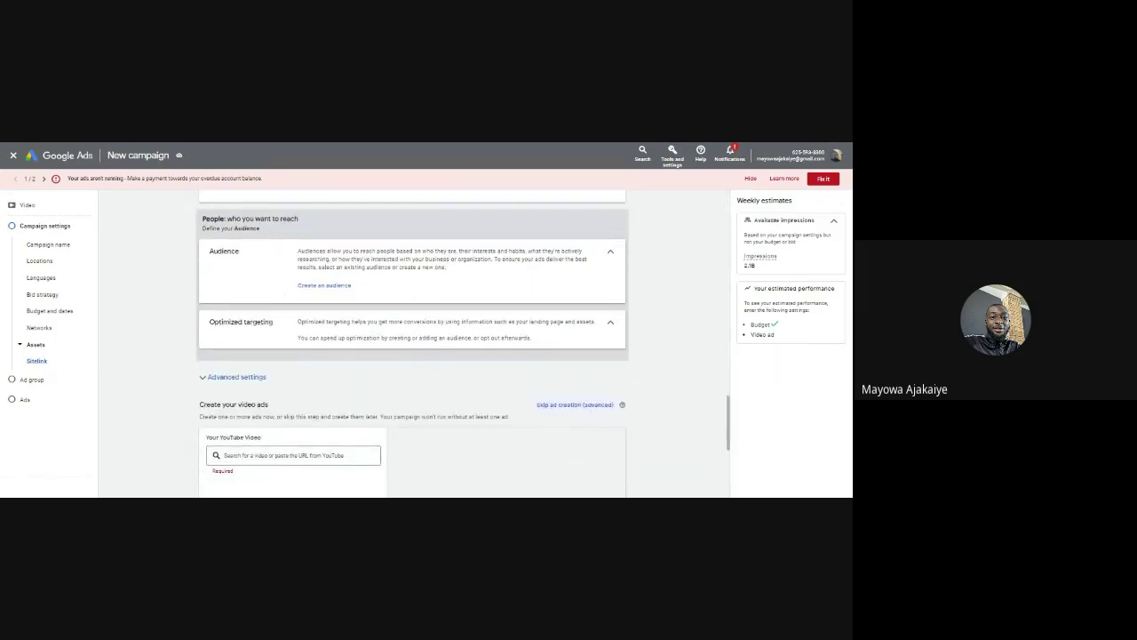
pyautogui.click(312, 286)
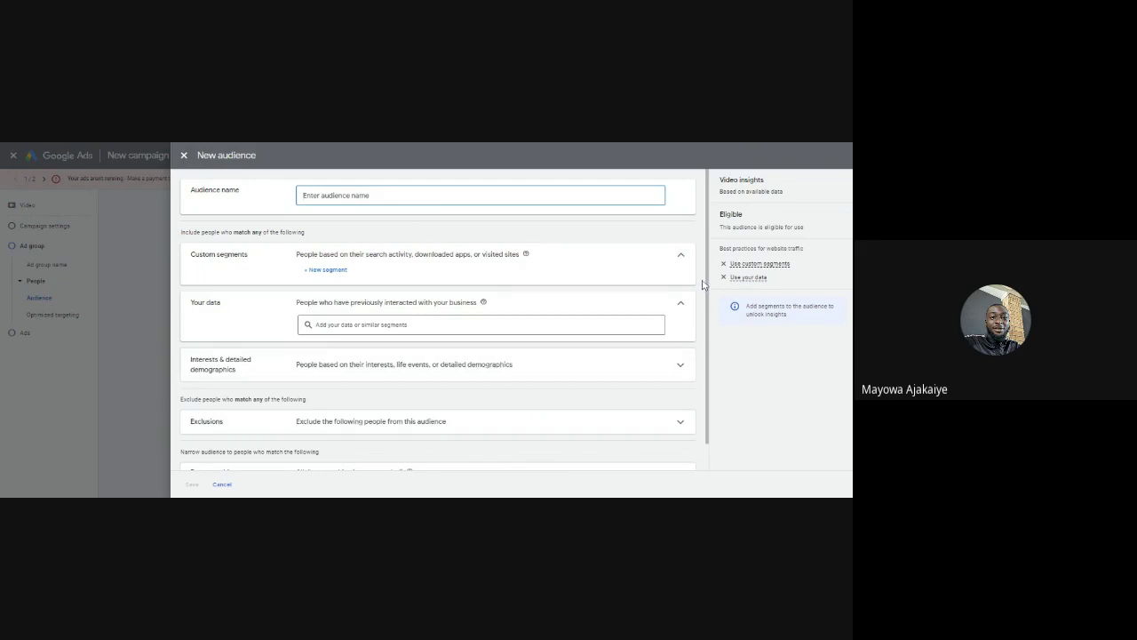
pyautogui.scroll(-1, 706, 310)
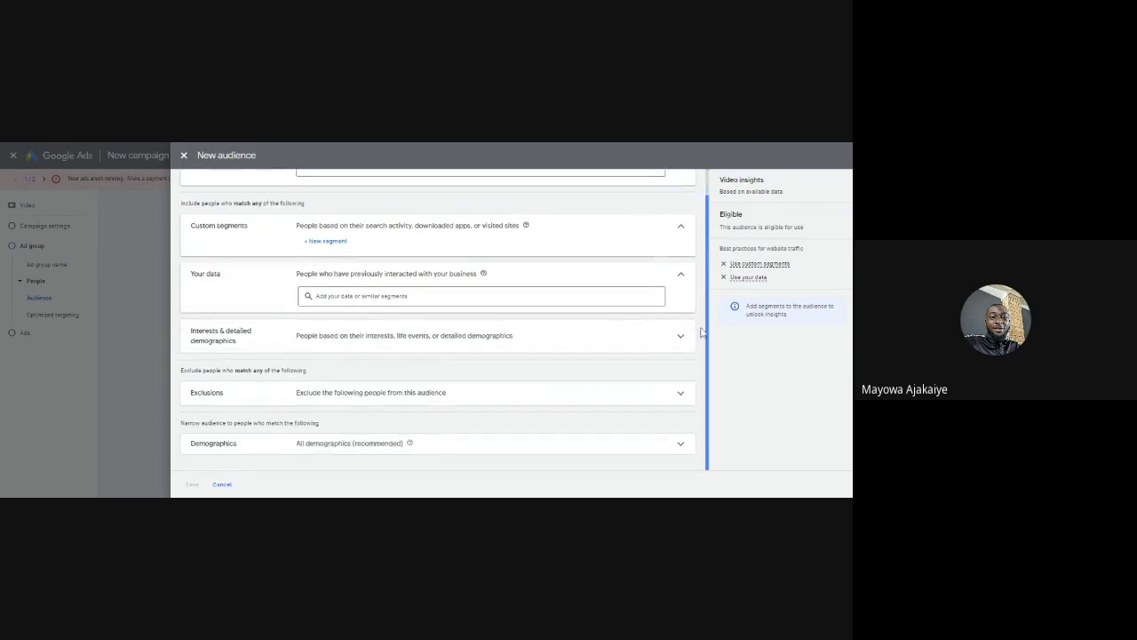
pyautogui.scroll(1, 699, 342)
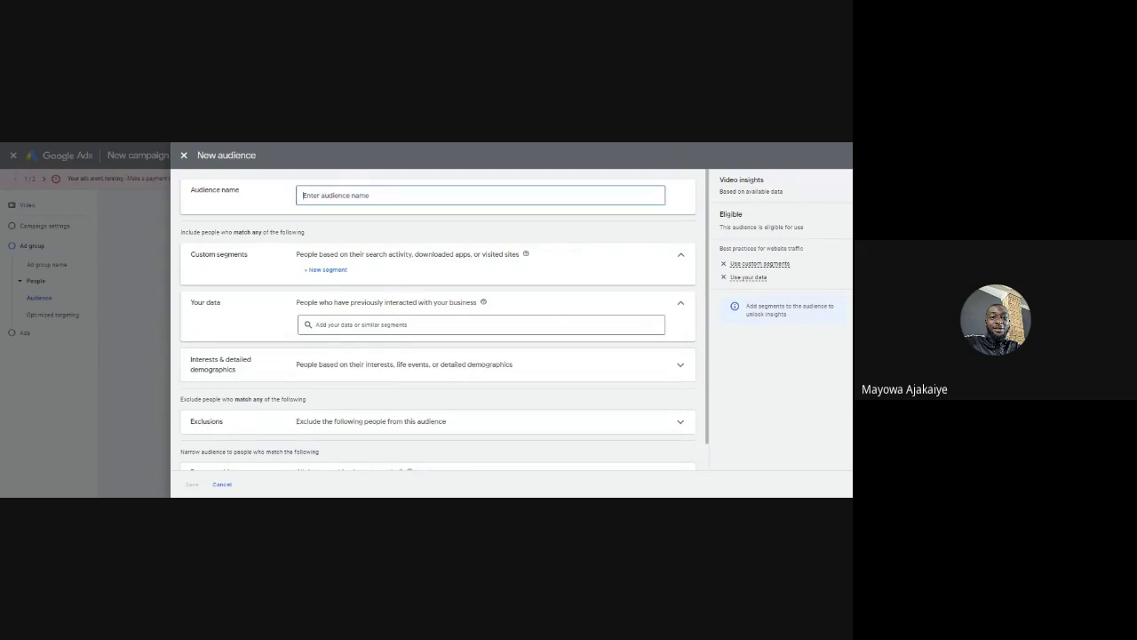
pyautogui.write('YT Test')
# Start a new custom segment named YT Test Segment for people who searched for any of these terms on Google
pyautogui.click(327, 270)
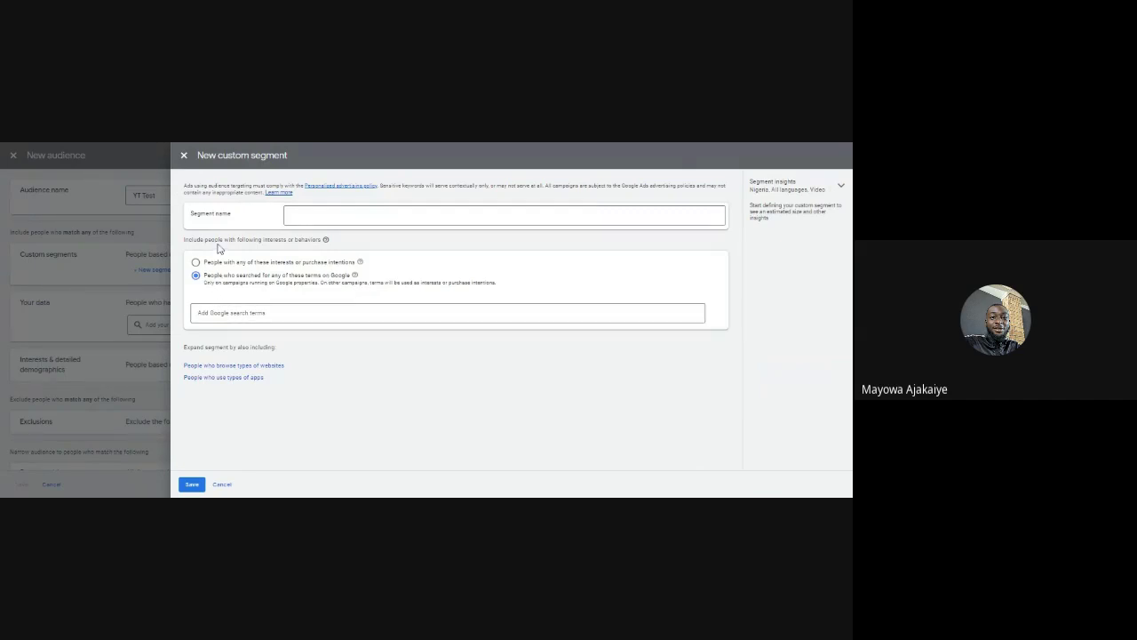
pyautogui.click(290, 215)
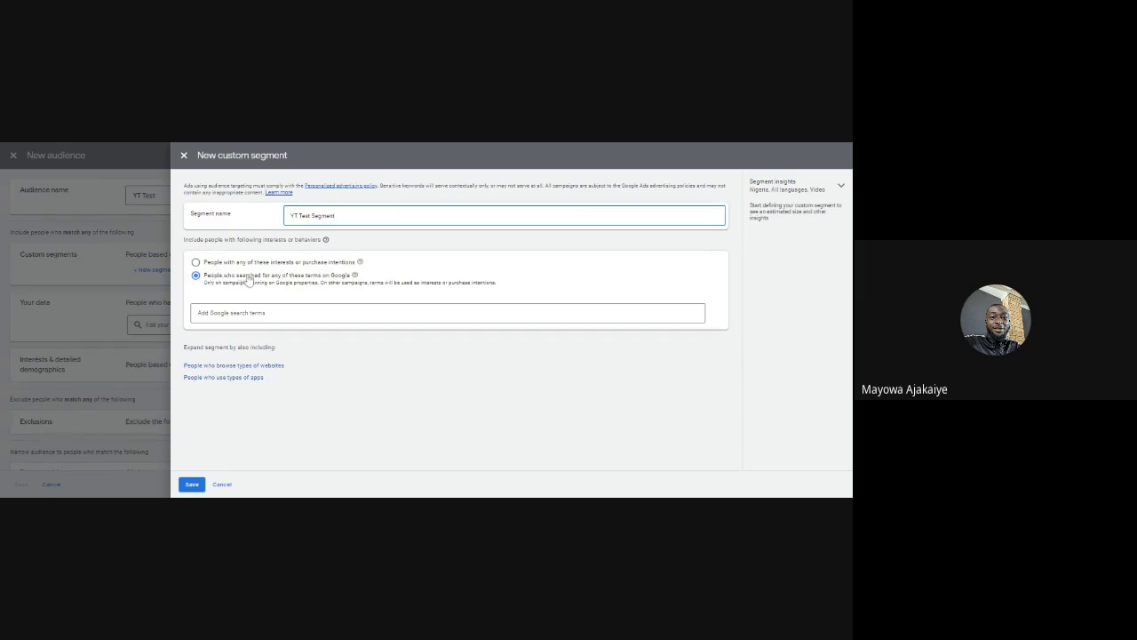
pyautogui.click(198, 313)
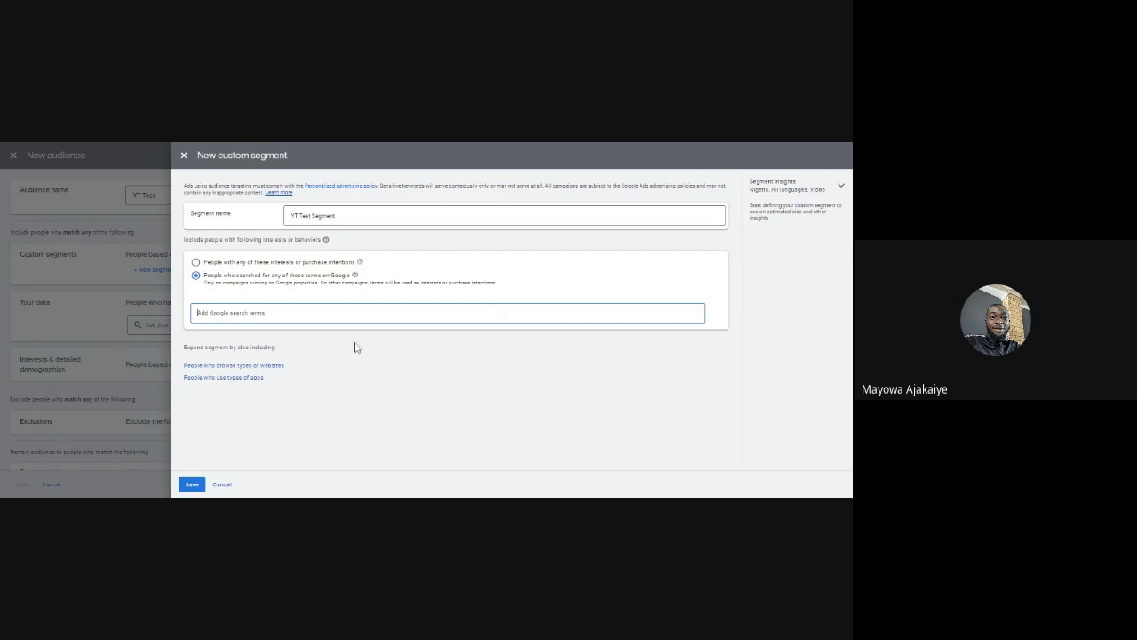
# Expand the custom segment with people who browse types of websites and people who use types of apps, leaving their fields blank
pyautogui.click(253, 366)
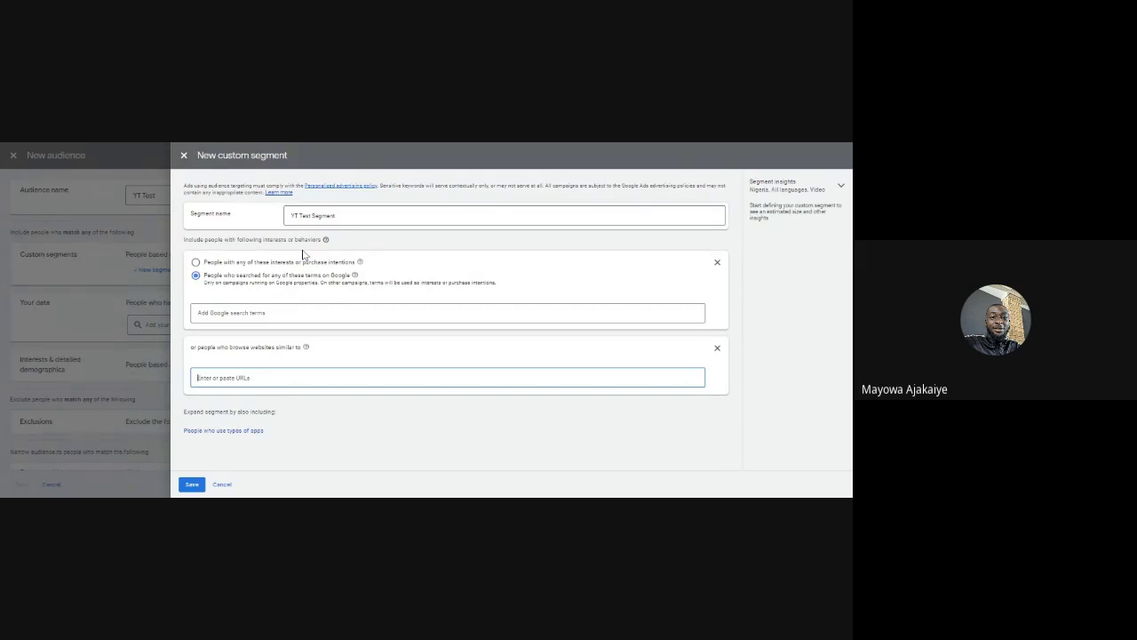
pyautogui.click(303, 311)
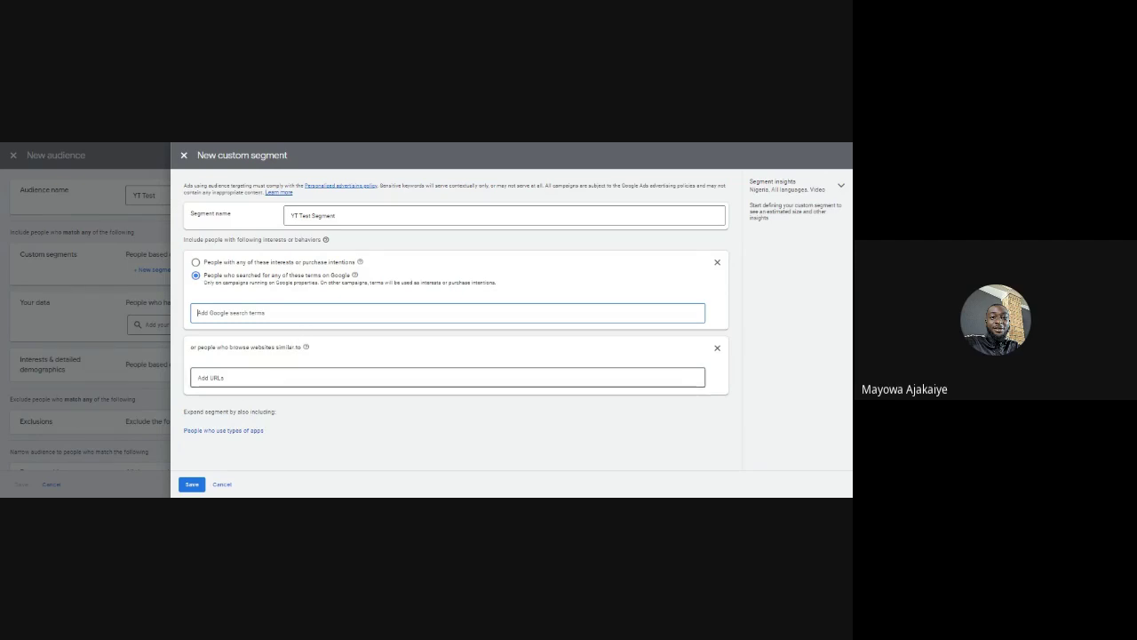
pyautogui.click(445, 377)
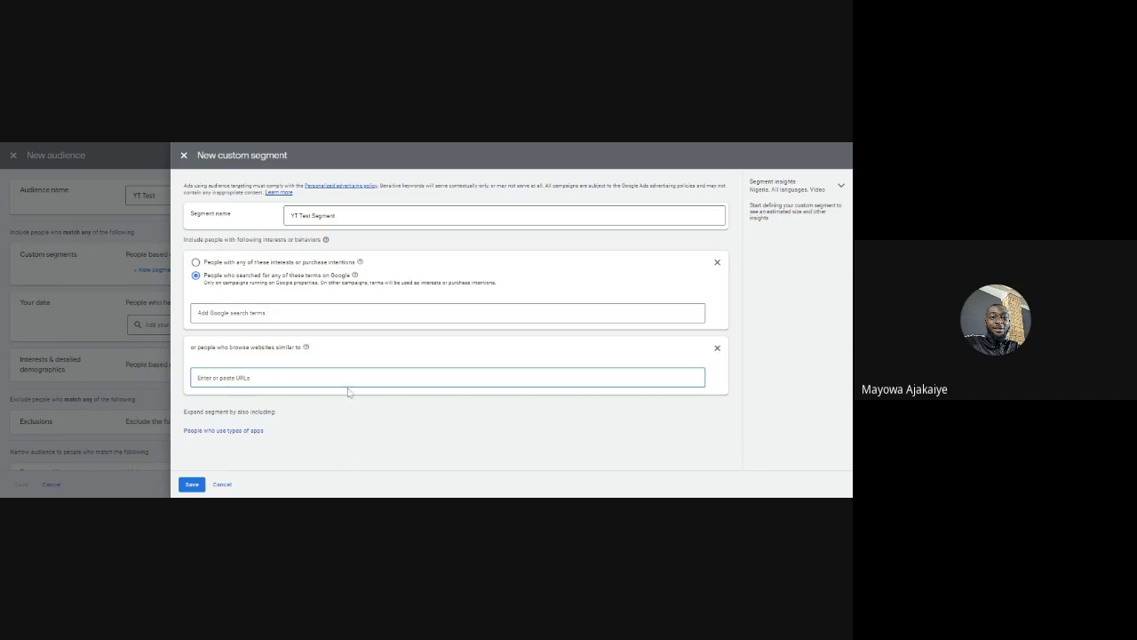
pyautogui.click(229, 432)
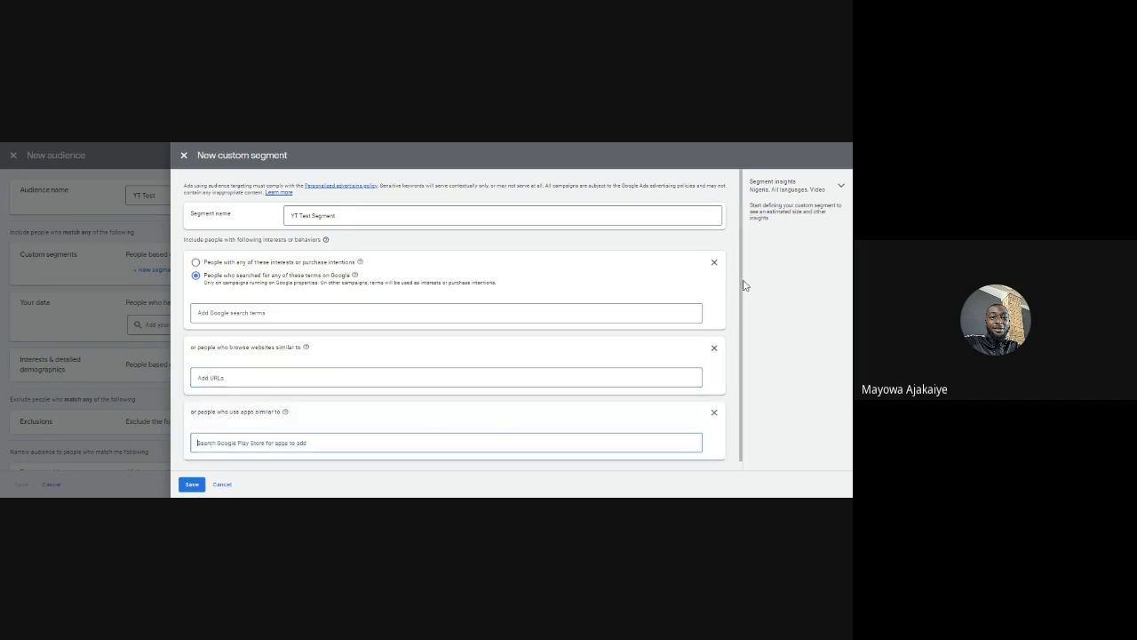
pyautogui.moveTo(744, 284); pyautogui.dragTo(743, 312)
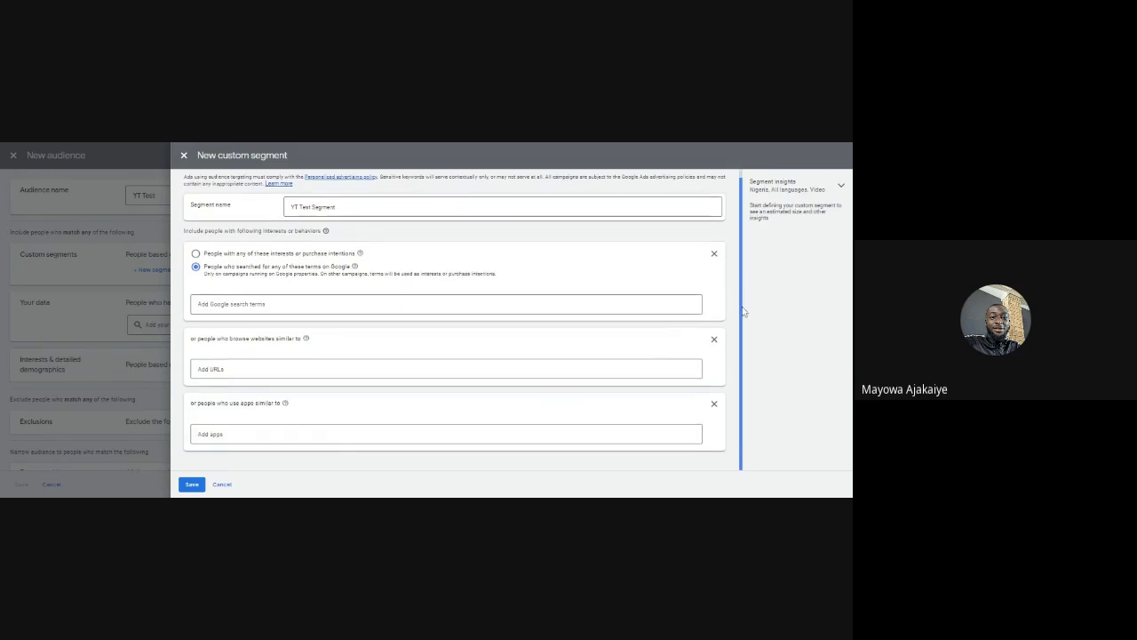
pyautogui.click(341, 437)
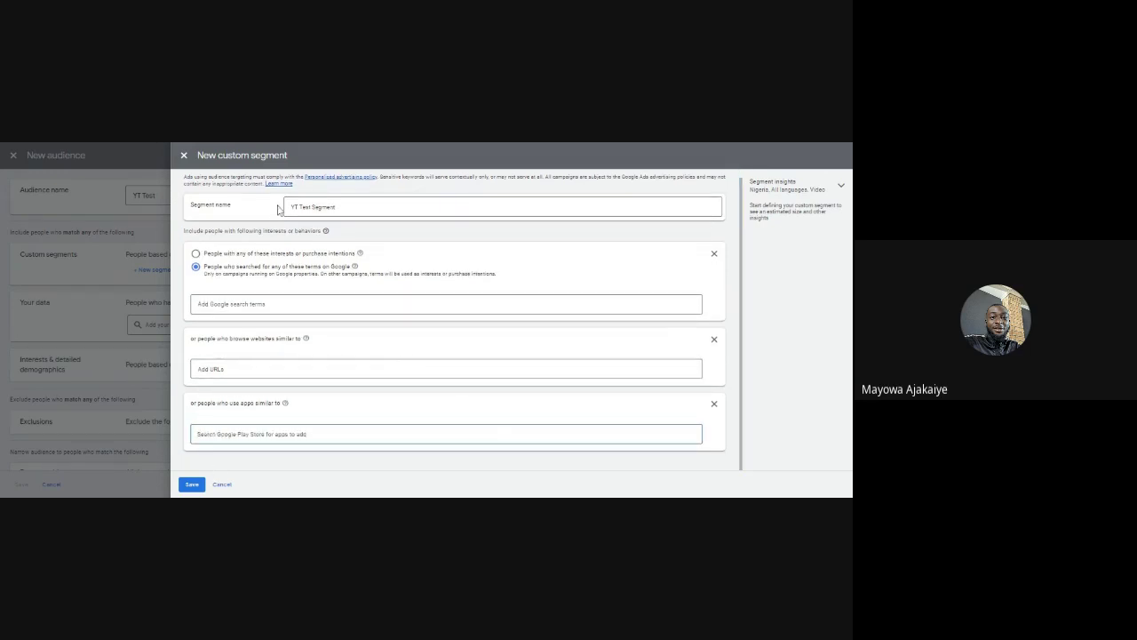
# Leave the custom segment unsaved and examine the search and browse options for the audience's own data segments
pyautogui.click(183, 156)
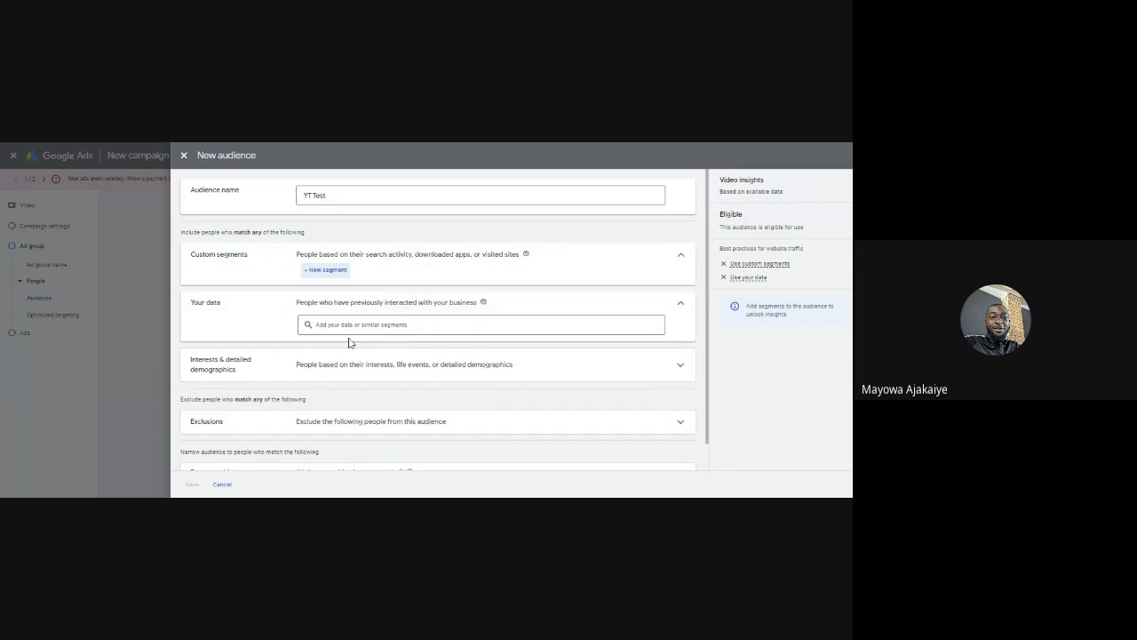
pyautogui.click(352, 327)
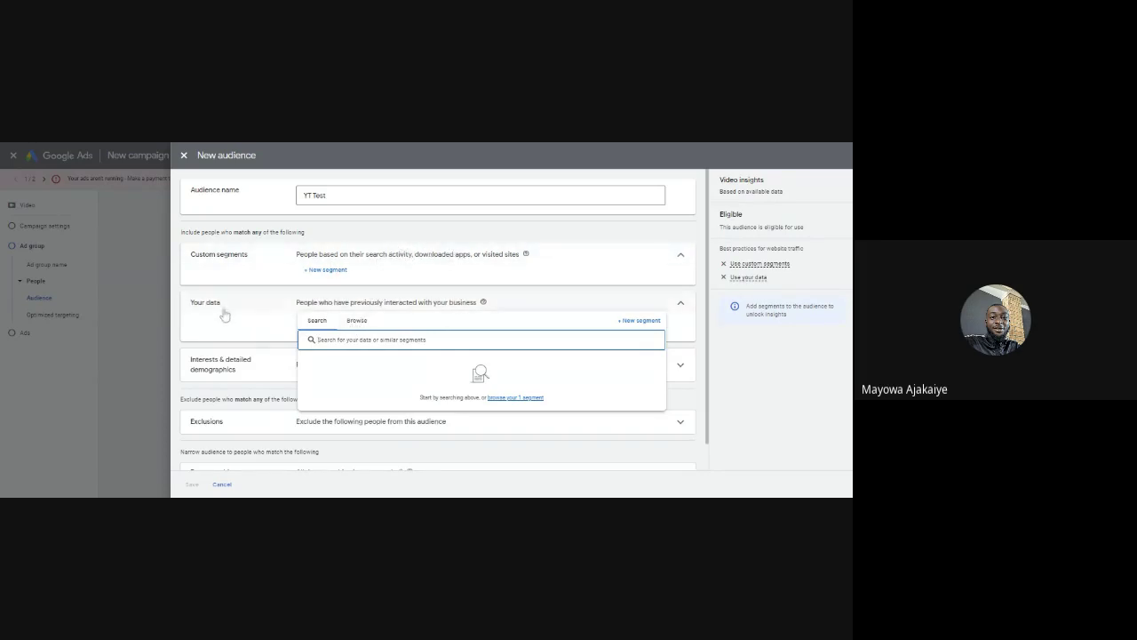
pyautogui.click(355, 321)
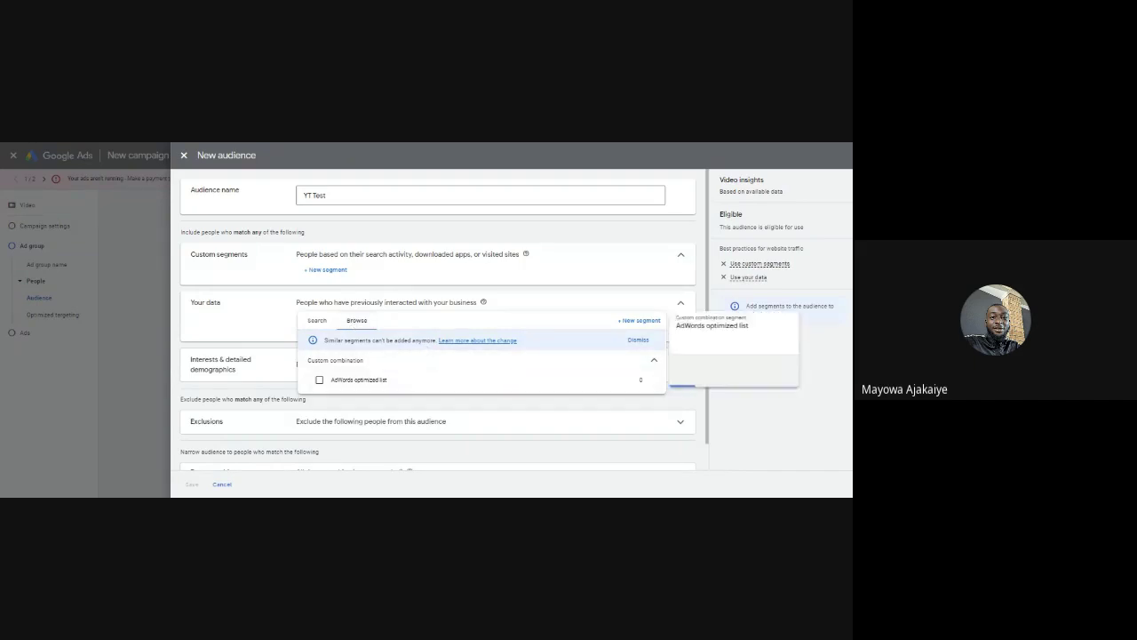
pyautogui.click(316, 322)
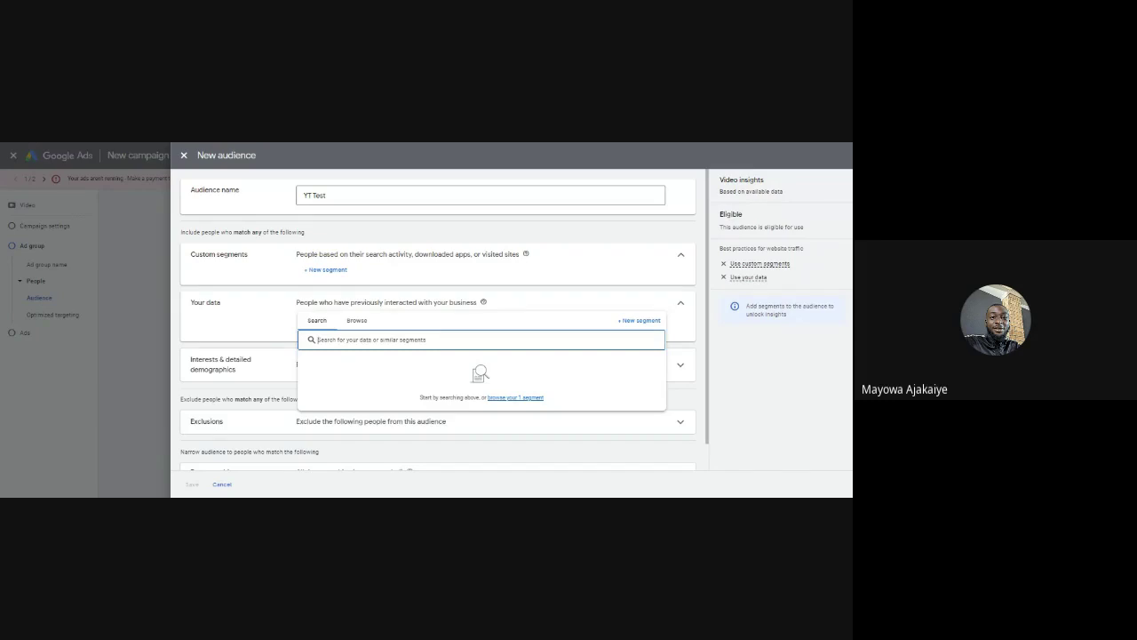
pyautogui.click(276, 317)
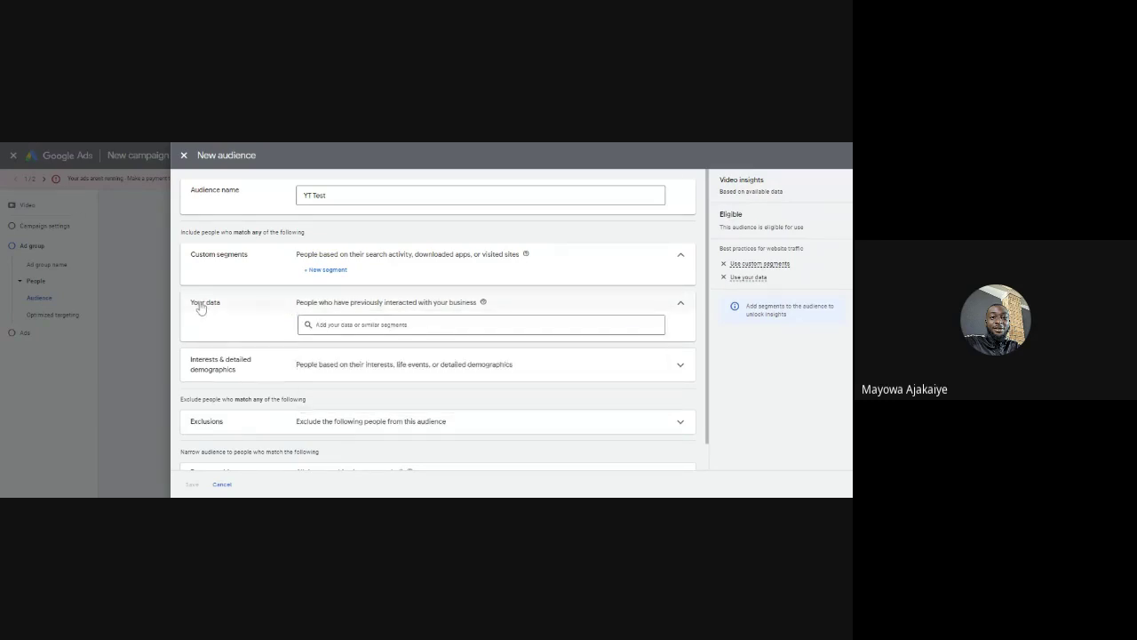
pyautogui.click(327, 270)
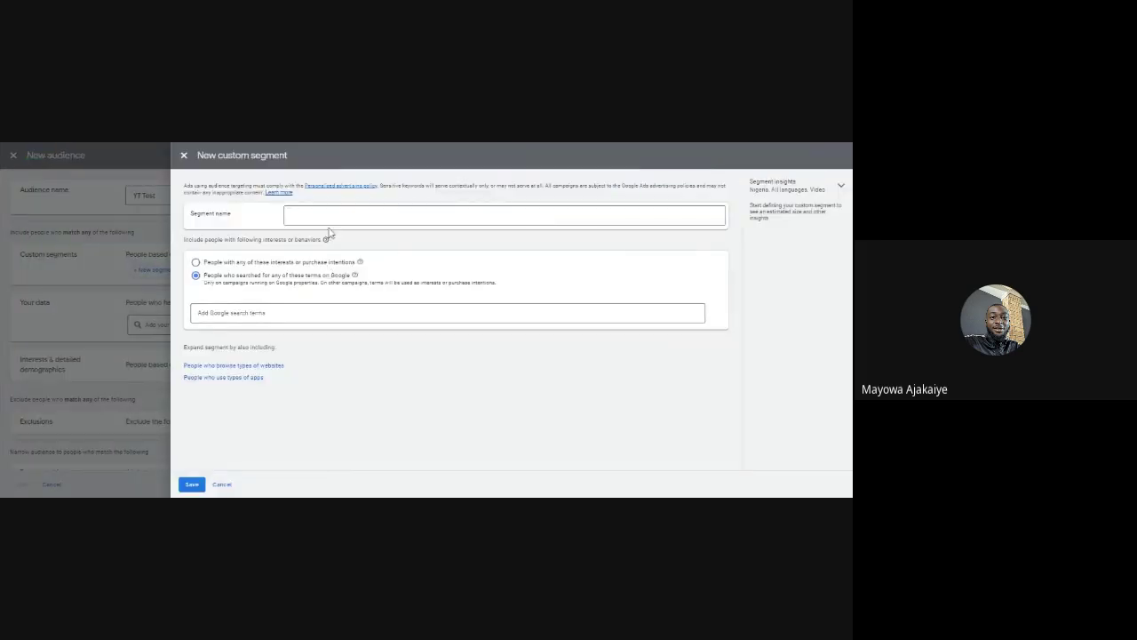
pyautogui.click(211, 366)
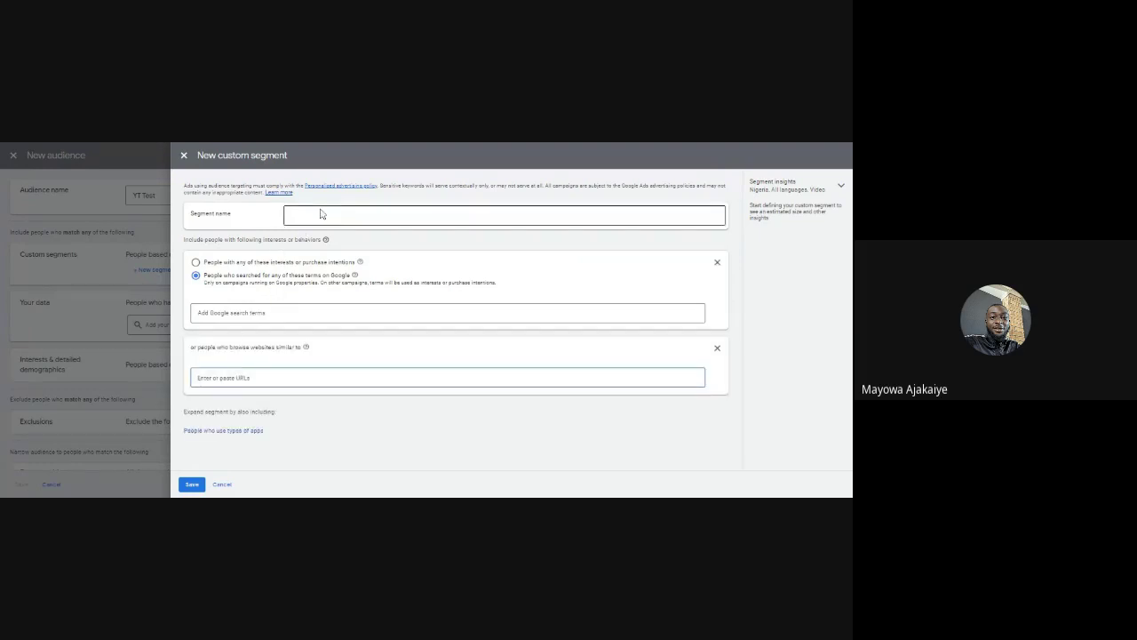
pyautogui.click(184, 157)
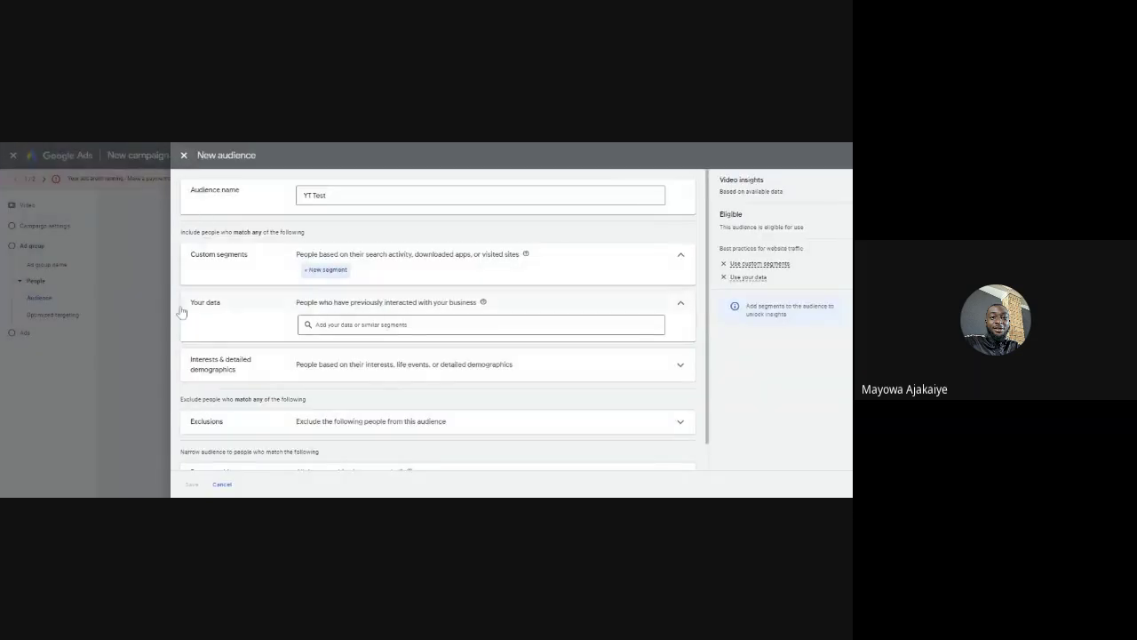
# Review the custom combination segments offered for people who previously interacted with the business, leaving them unselected
pyautogui.click(366, 325)
pyautogui.click(357, 318)
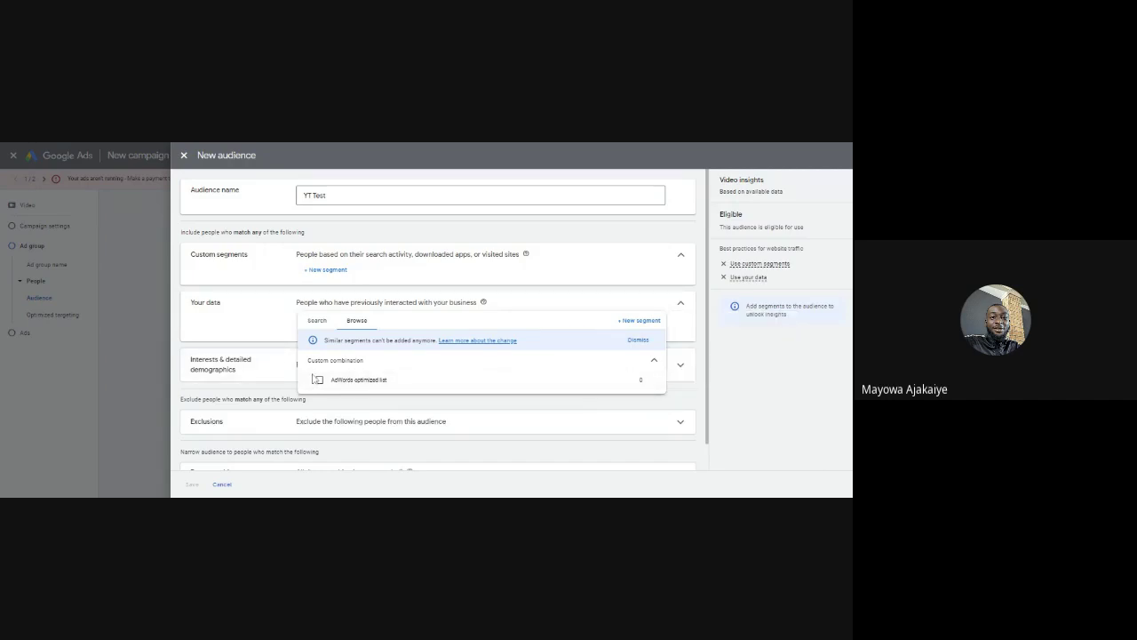
pyautogui.click(266, 306)
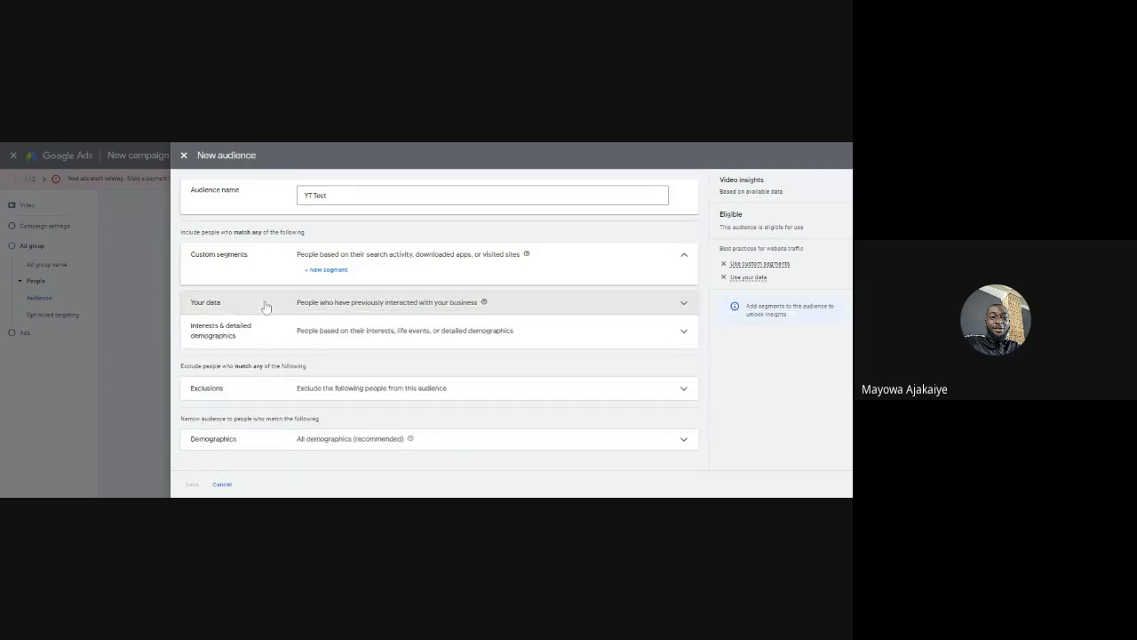
pyautogui.click(266, 305)
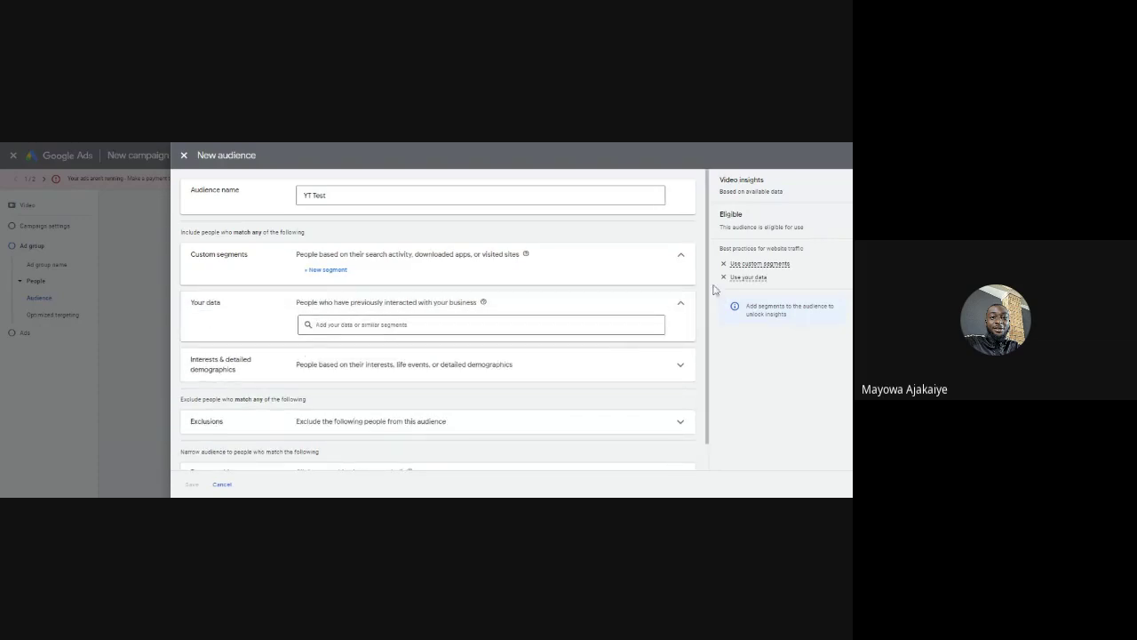
# Examine the suggested segments under Interests & detailed demographics of the audience without selecting any
pyautogui.scroll(-2, 709, 279)
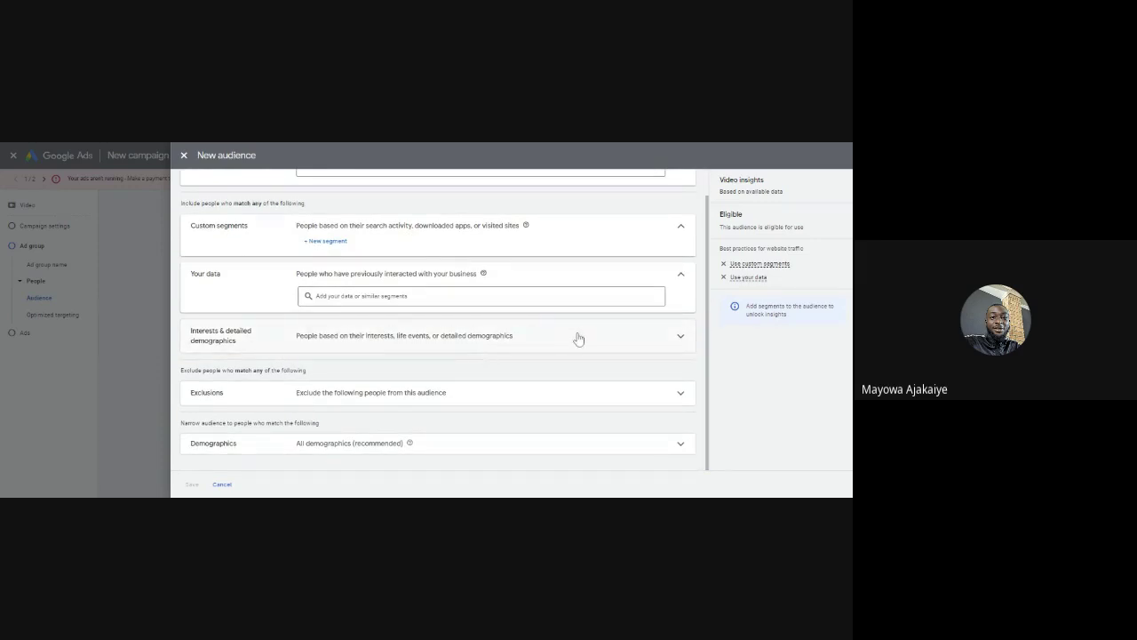
pyautogui.click(673, 340)
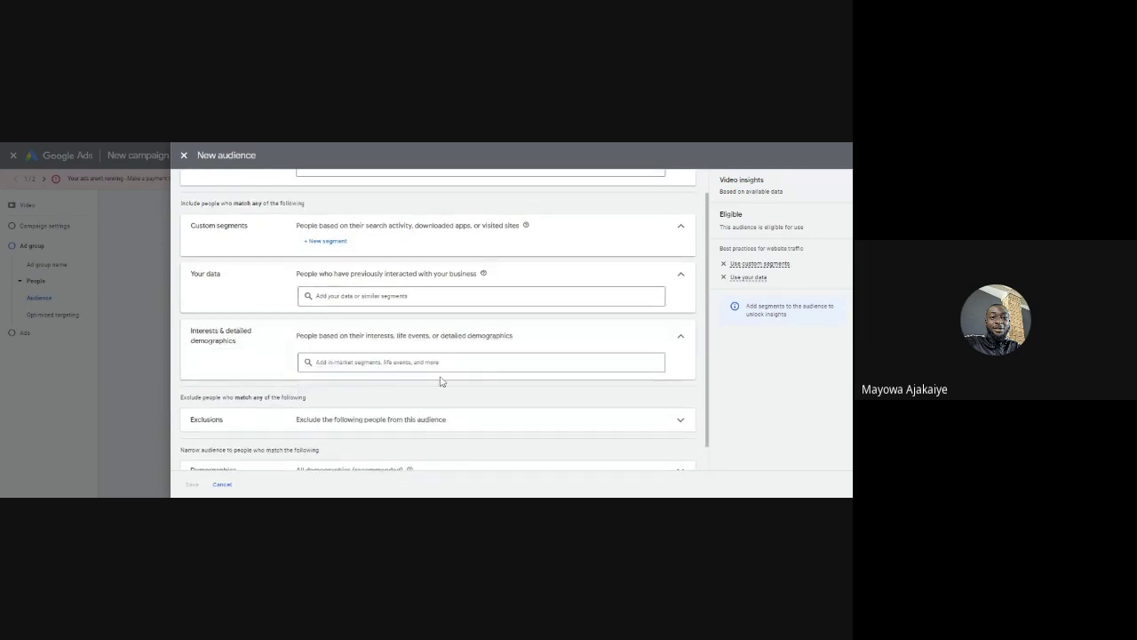
pyautogui.click(480, 362)
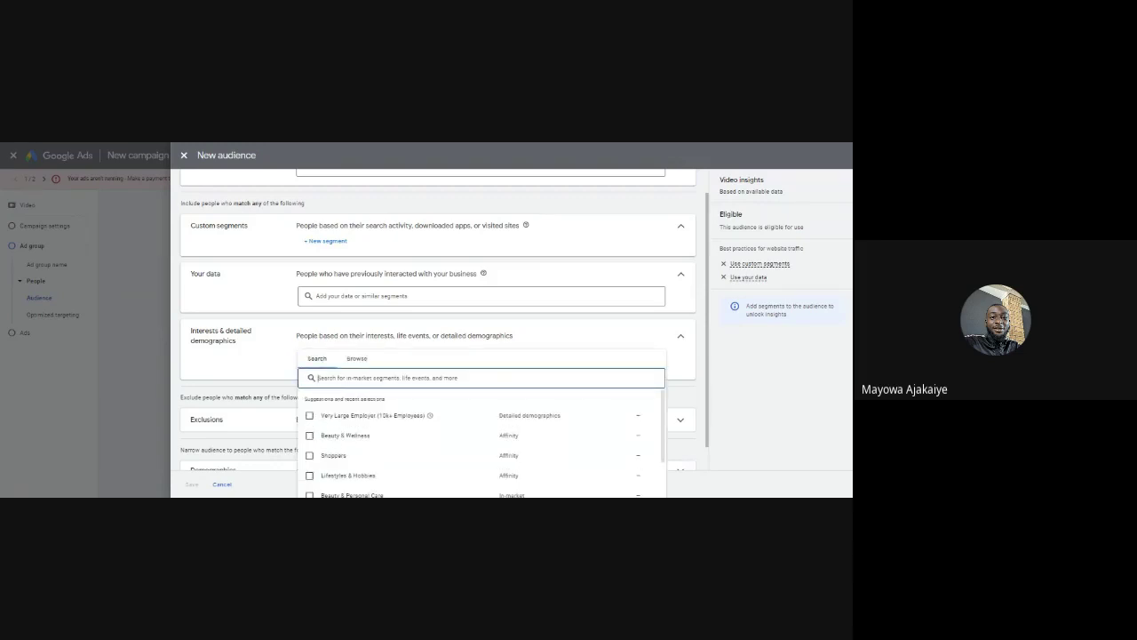
pyautogui.click(711, 355)
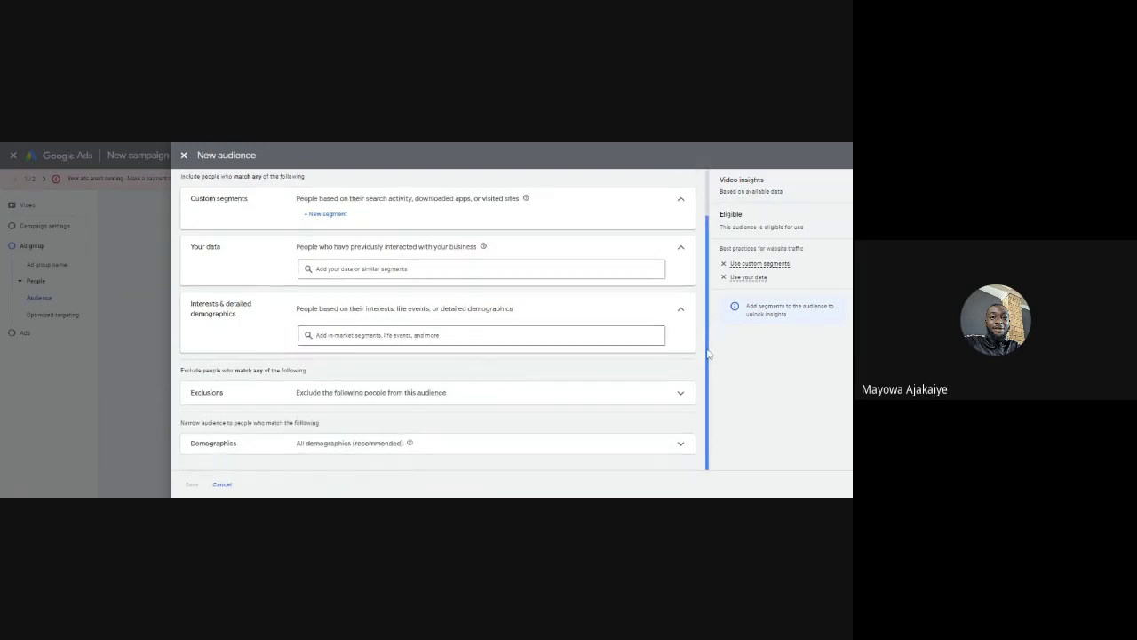
pyautogui.click(357, 336)
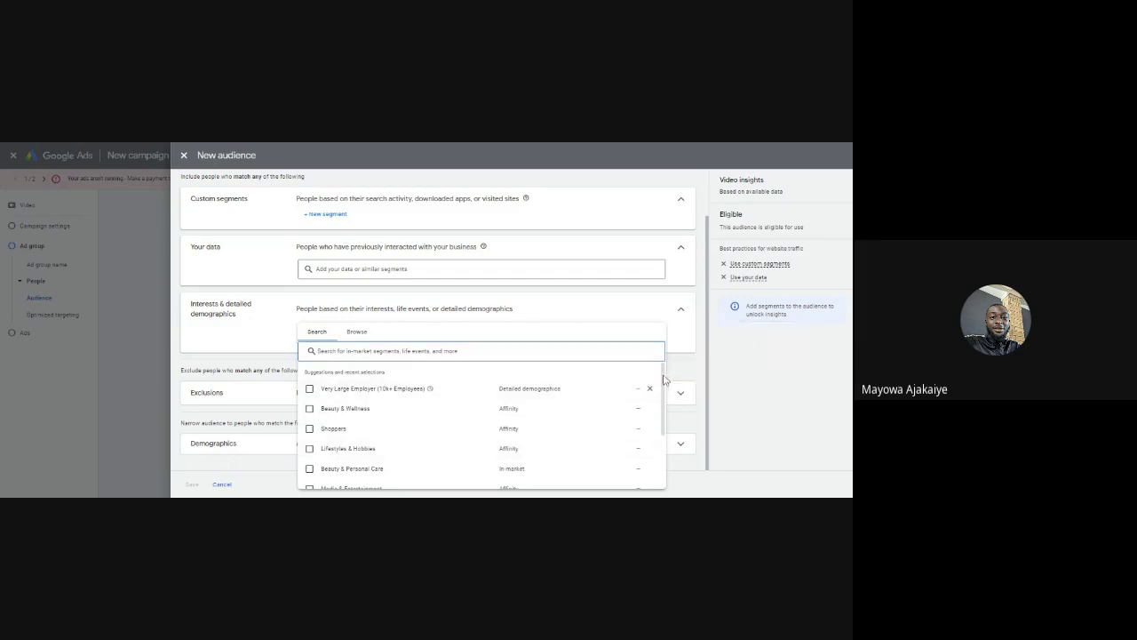
pyautogui.moveTo(662, 384)
pyautogui.mouseDown()
pyautogui.moveTo(663, 450)
pyautogui.moveTo(661, 371)
pyautogui.mouseUp()
pyautogui.scroll(-3, 641, 469)
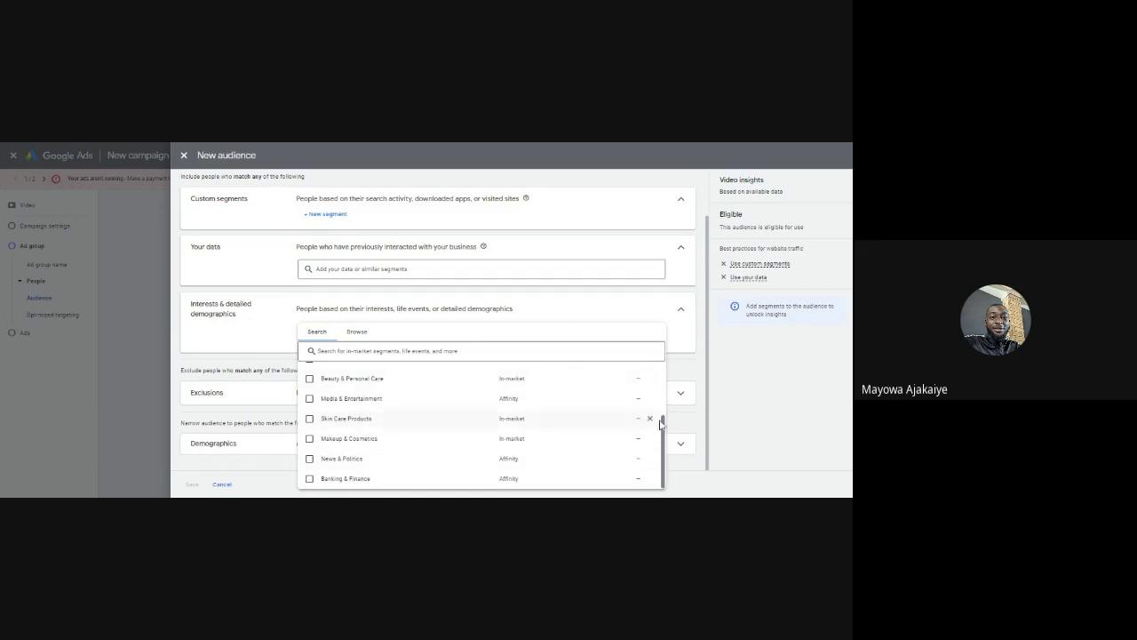
pyautogui.scroll(2, 649, 391)
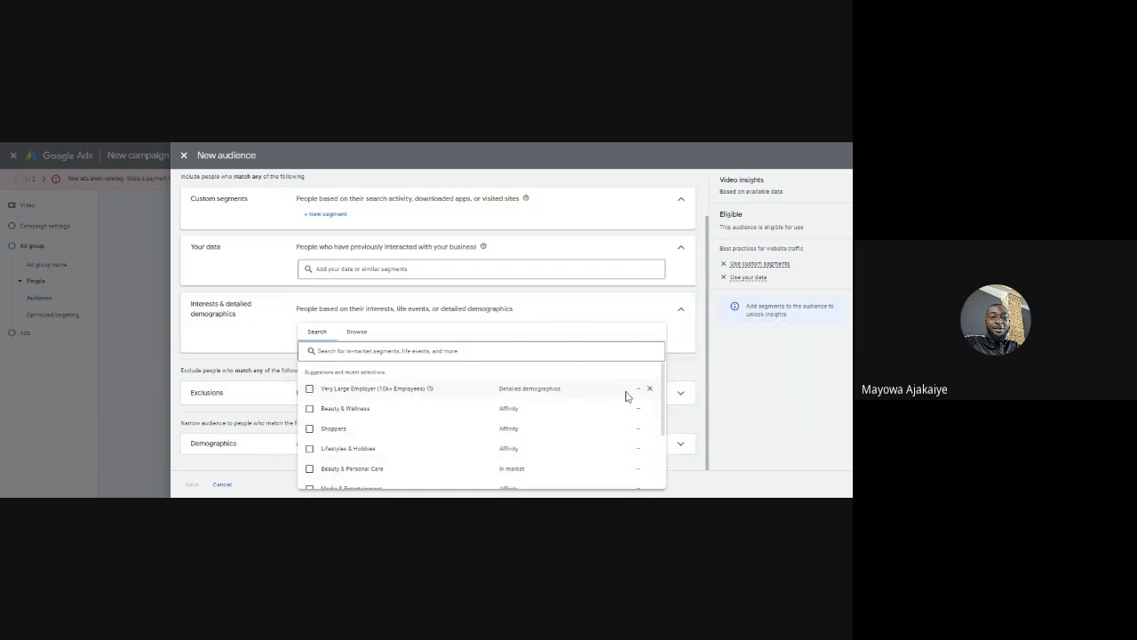
# Browse the in-market interest categories and examine the subcategories of Business Services
pyautogui.click(357, 333)
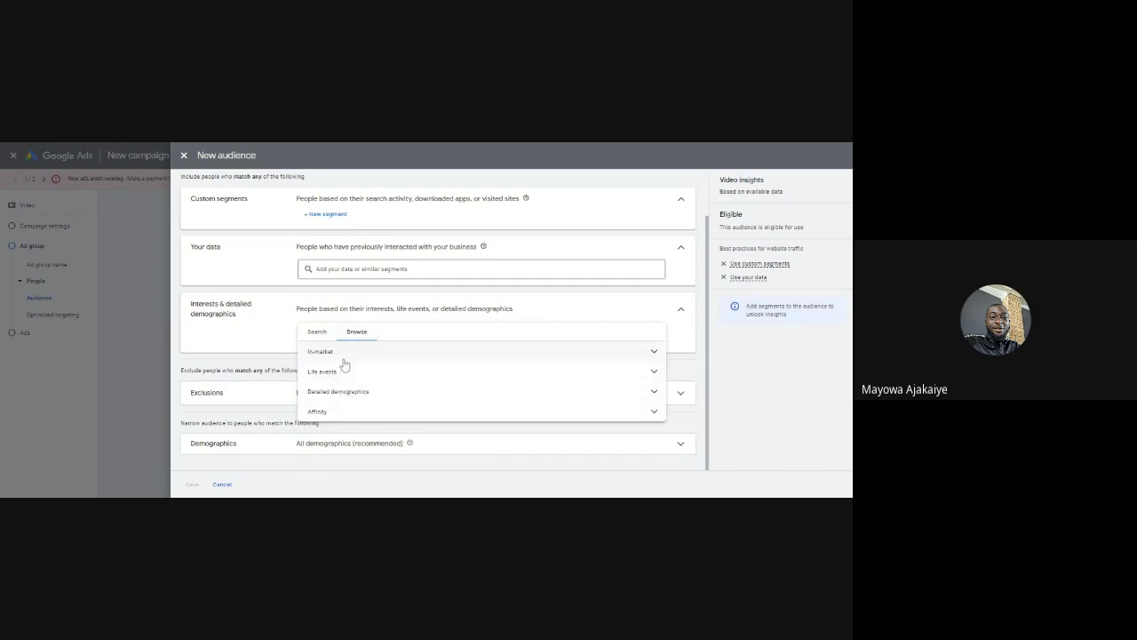
pyautogui.click(656, 357)
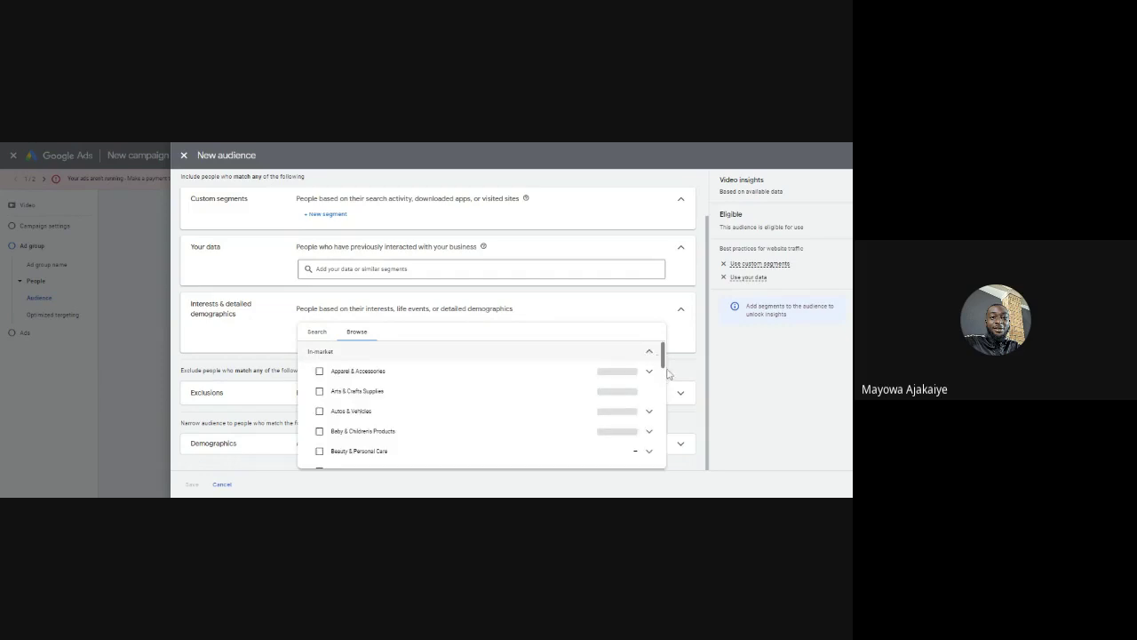
pyautogui.scroll(-1, 665, 359)
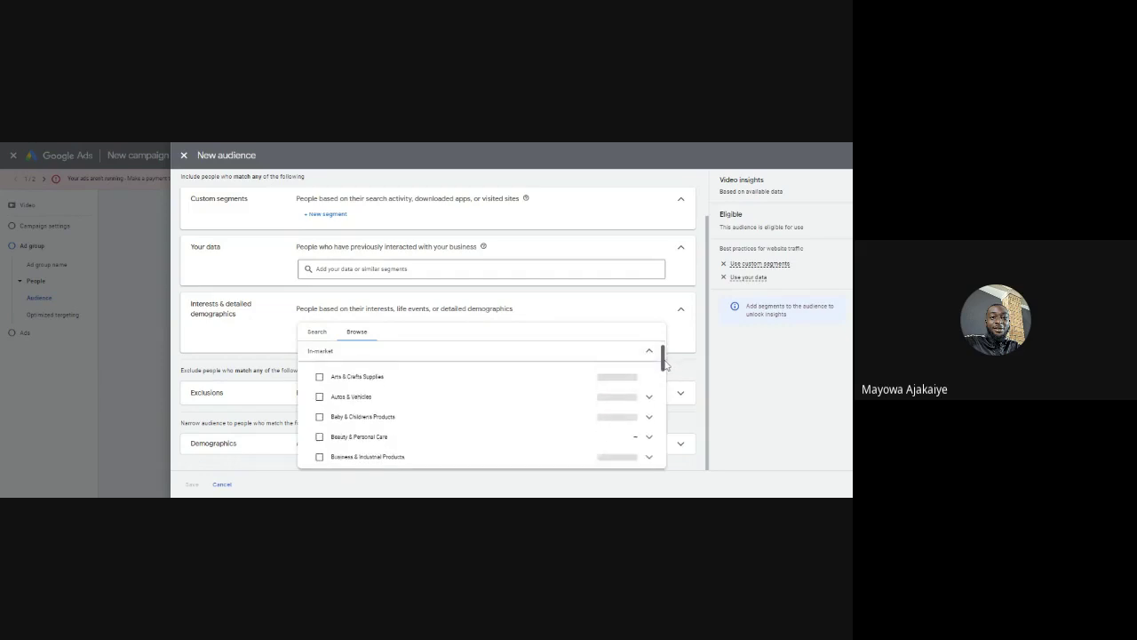
pyautogui.scroll(1, 666, 357)
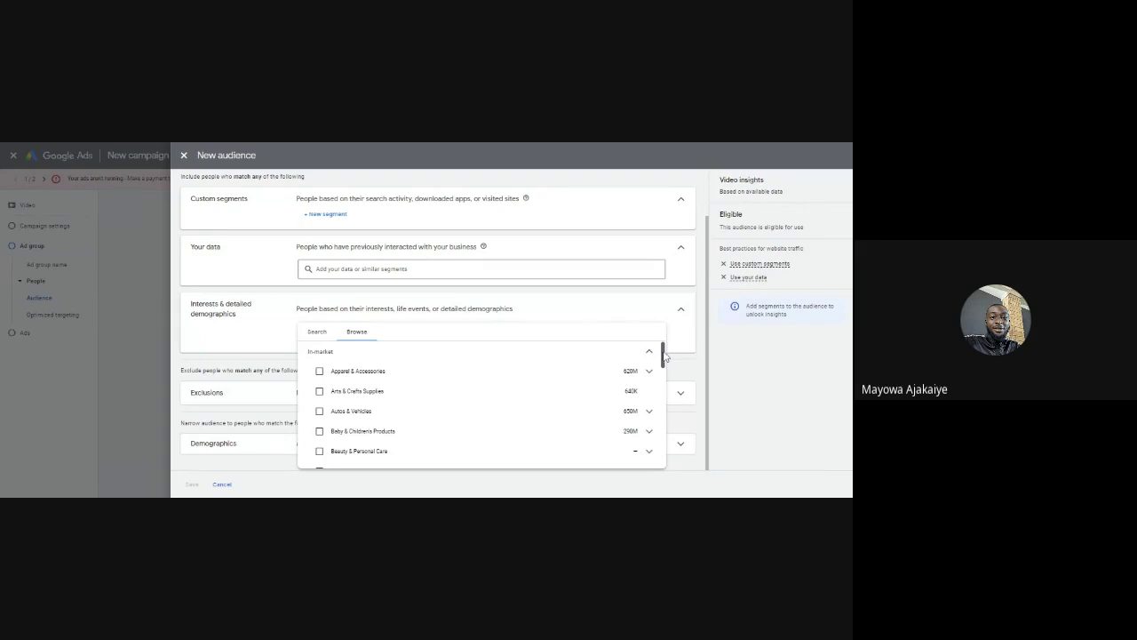
pyautogui.scroll(-1, 663, 360)
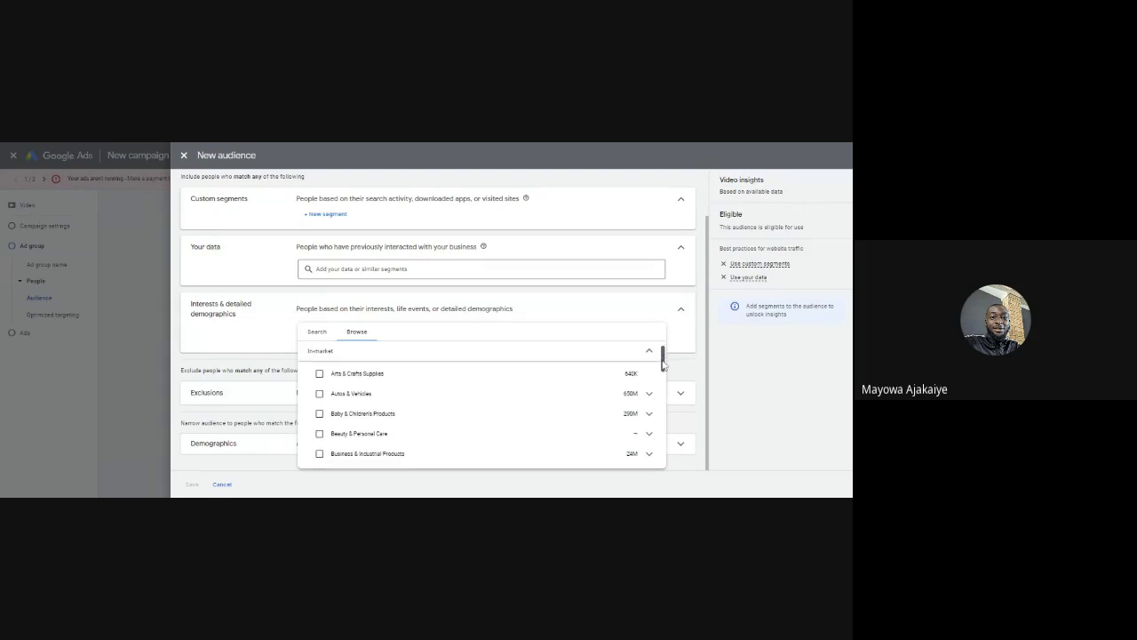
pyautogui.moveTo(661, 364); pyautogui.dragTo(659, 378)
pyautogui.moveTo(659, 375); pyautogui.dragTo(658, 384)
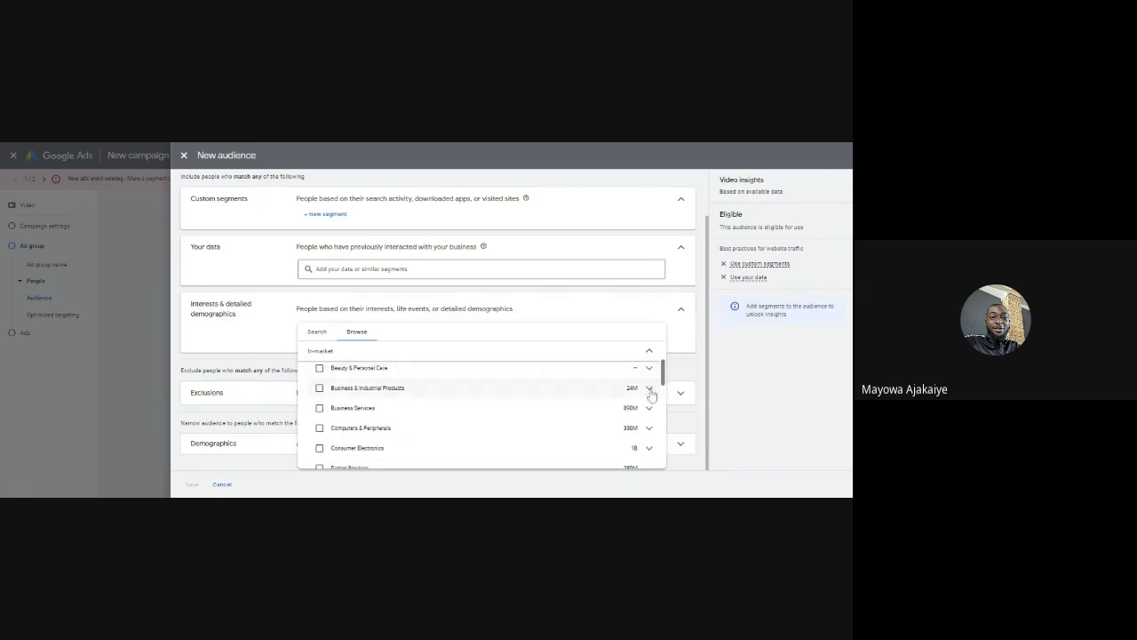
pyautogui.click(648, 411)
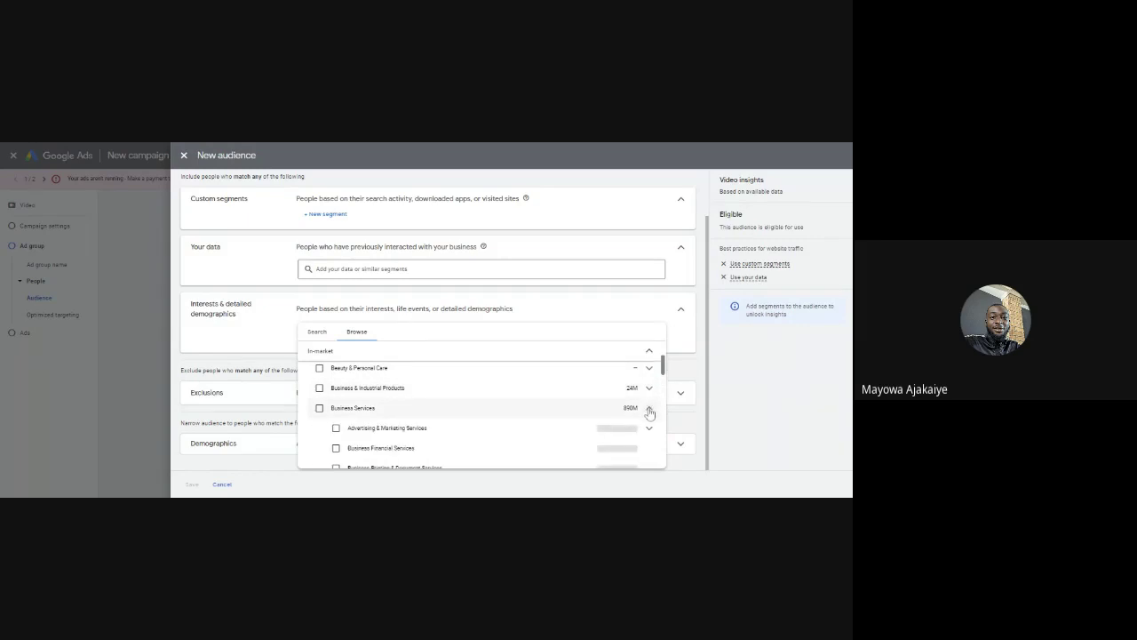
pyautogui.moveTo(663, 368); pyautogui.dragTo(663, 375)
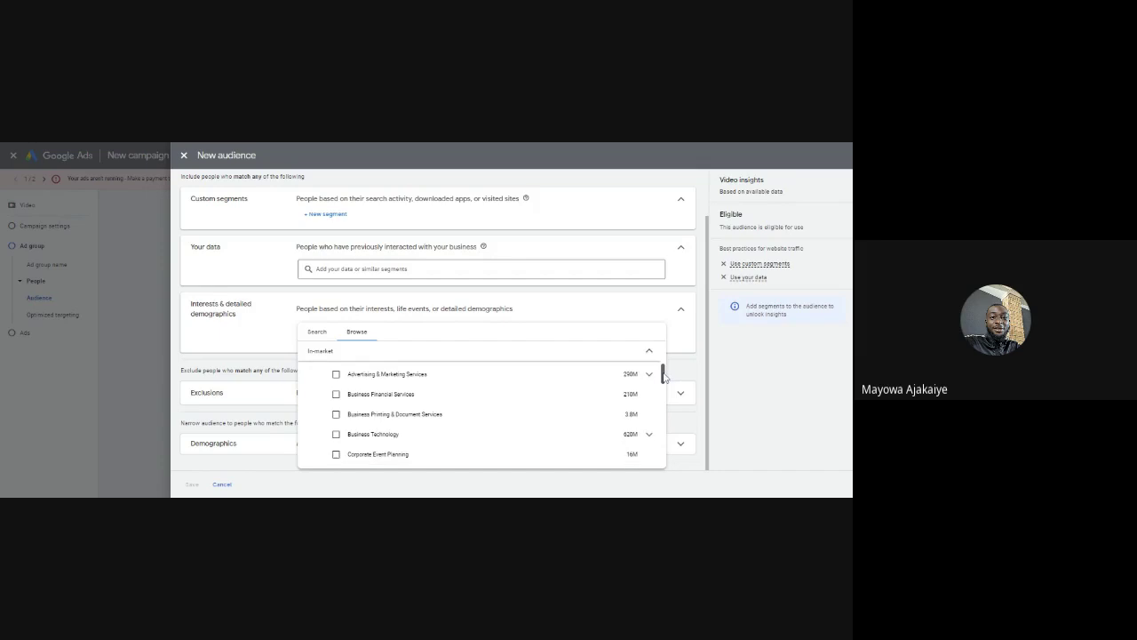
pyautogui.moveTo(664, 379); pyautogui.dragTo(654, 408)
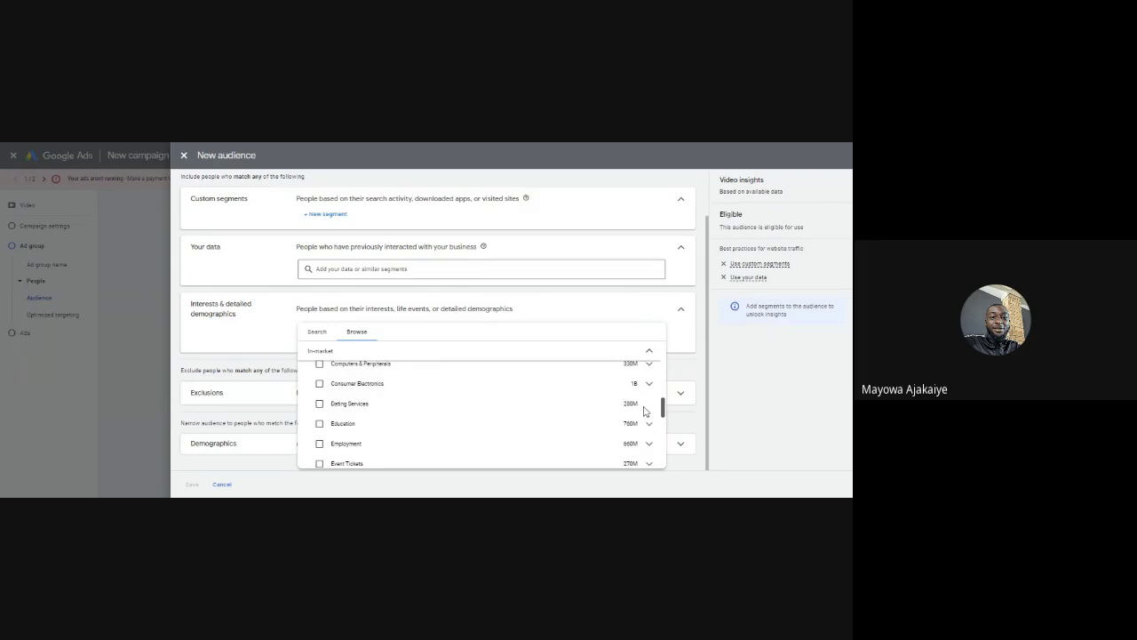
# Examine the remaining in-market categories and the subcategories of Software, leaving all of them unselected
pyautogui.moveTo(549, 400)
pyautogui.moveTo(663, 406); pyautogui.dragTo(655, 436)
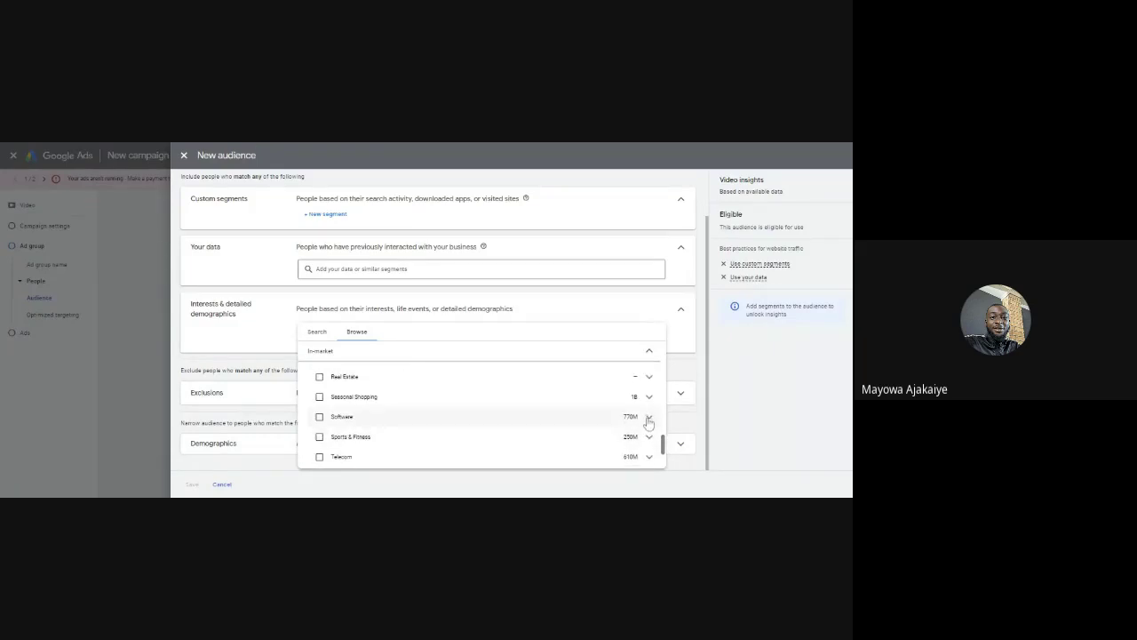
pyautogui.click(649, 417)
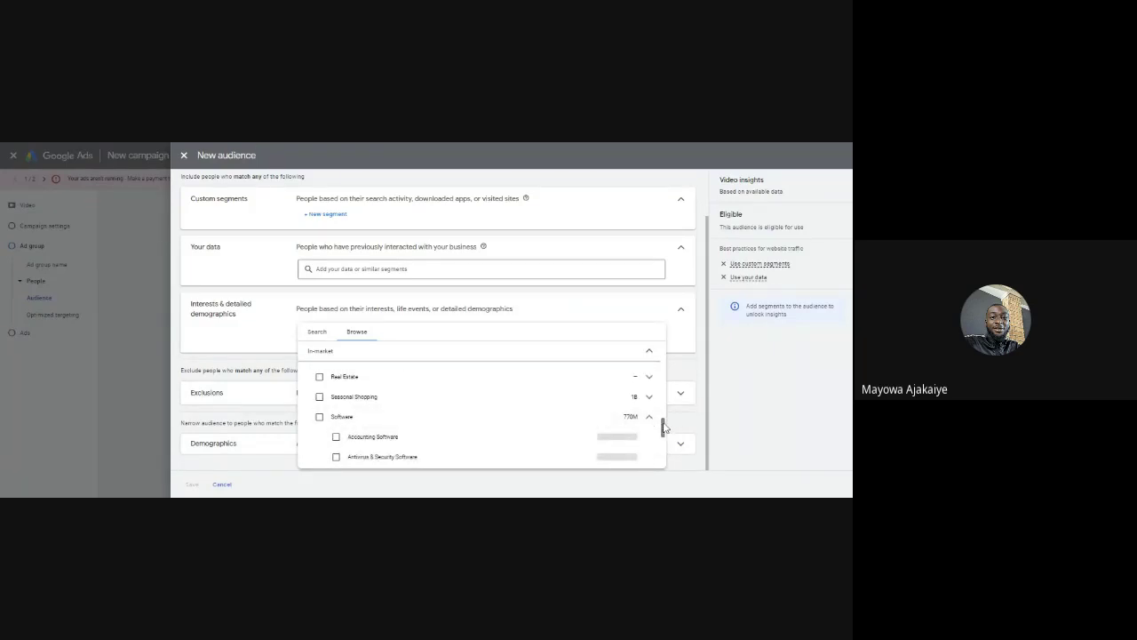
pyautogui.moveTo(663, 426); pyautogui.dragTo(663, 433)
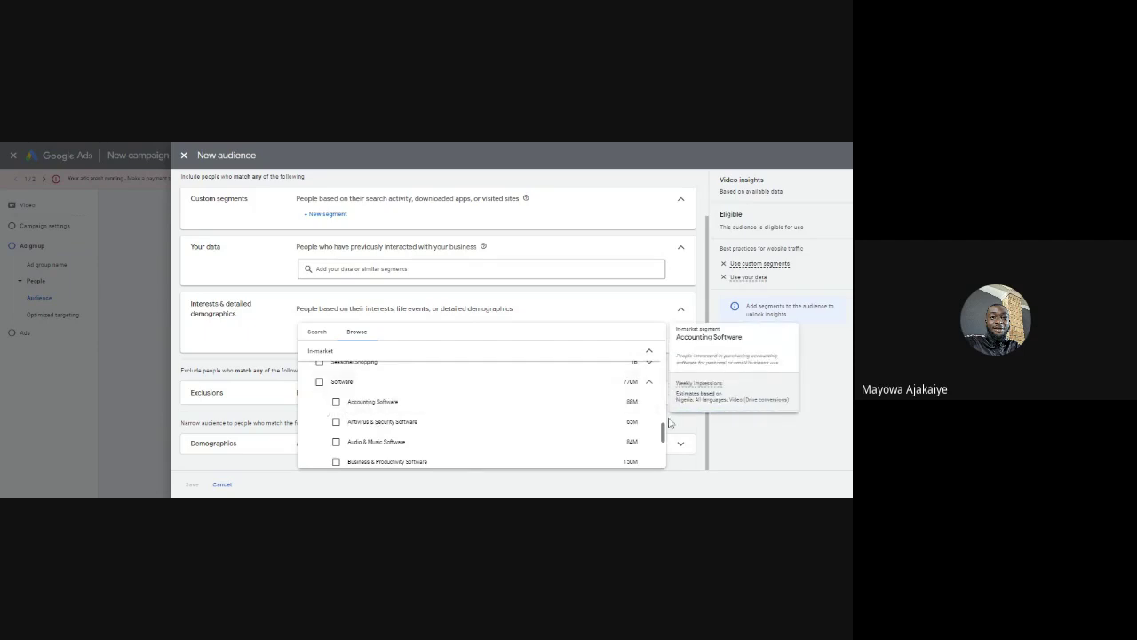
pyautogui.moveTo(664, 431); pyautogui.dragTo(554, 358)
pyautogui.click(263, 338)
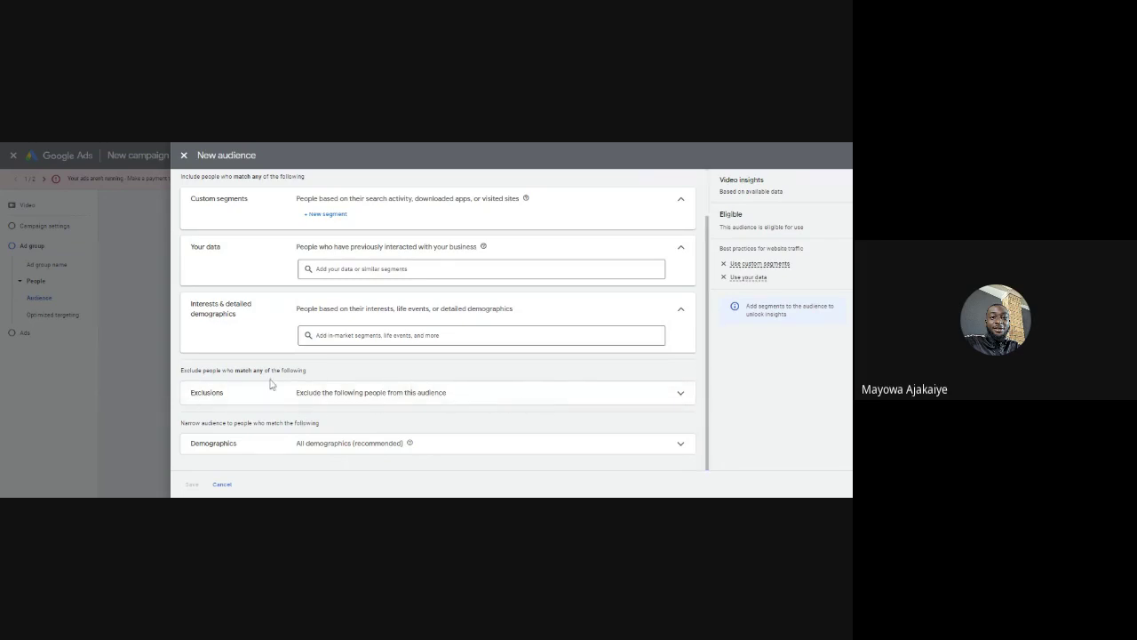
# Examine the gender and age options in the new audience's demographics and discard the audience without saving it
pyautogui.click(539, 449)
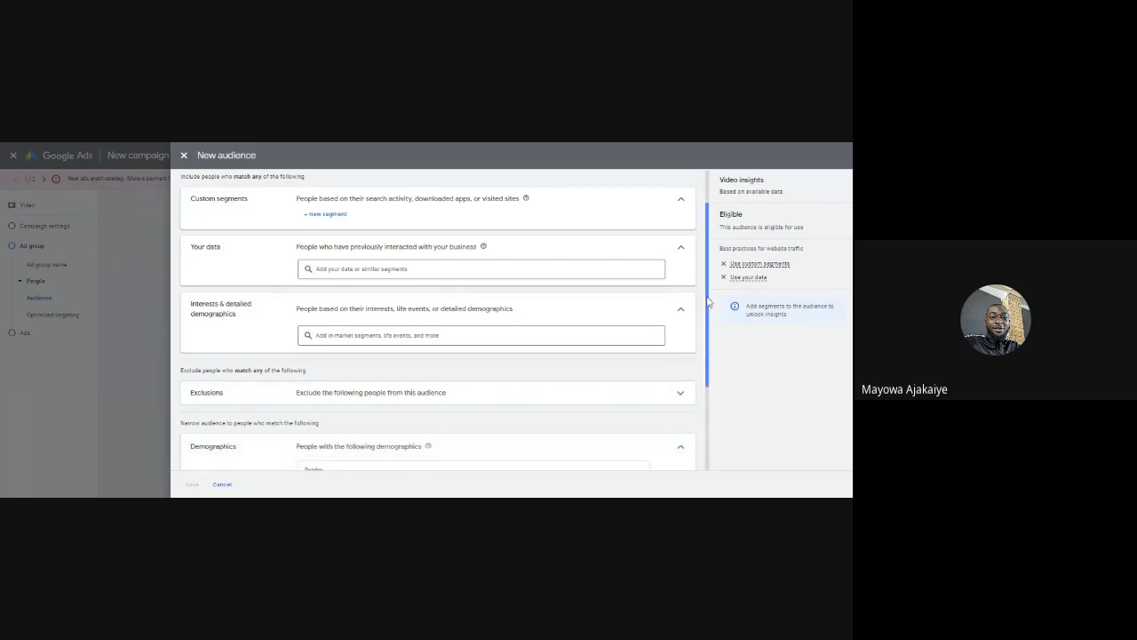
pyautogui.moveTo(711, 307); pyautogui.dragTo(710, 411)
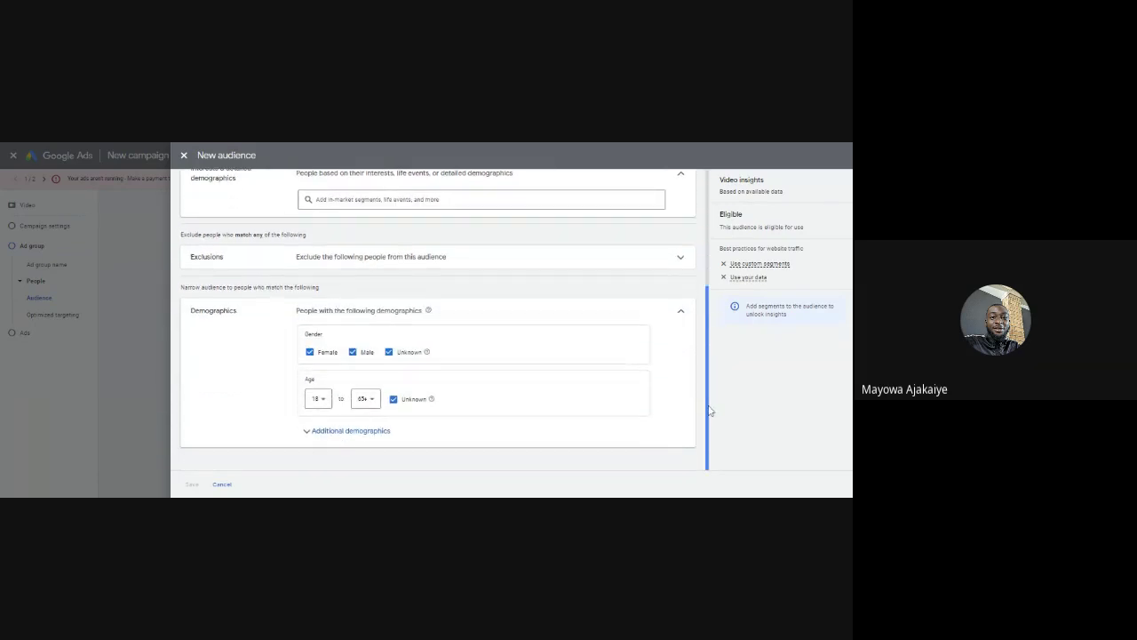
pyautogui.scroll(3, 710, 410)
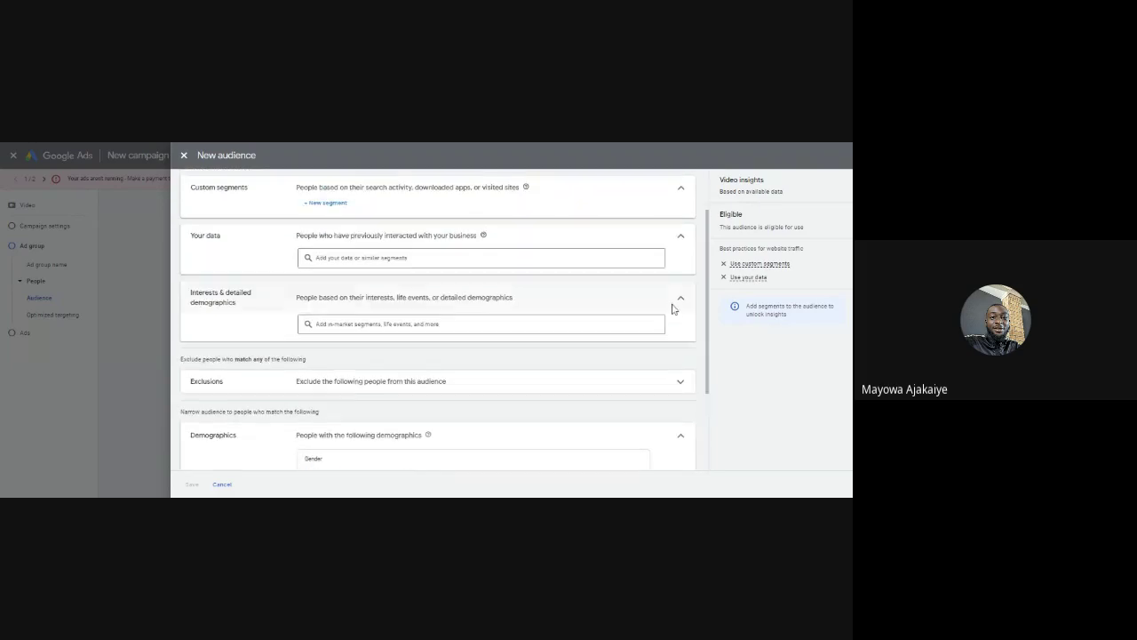
pyautogui.click(183, 156)
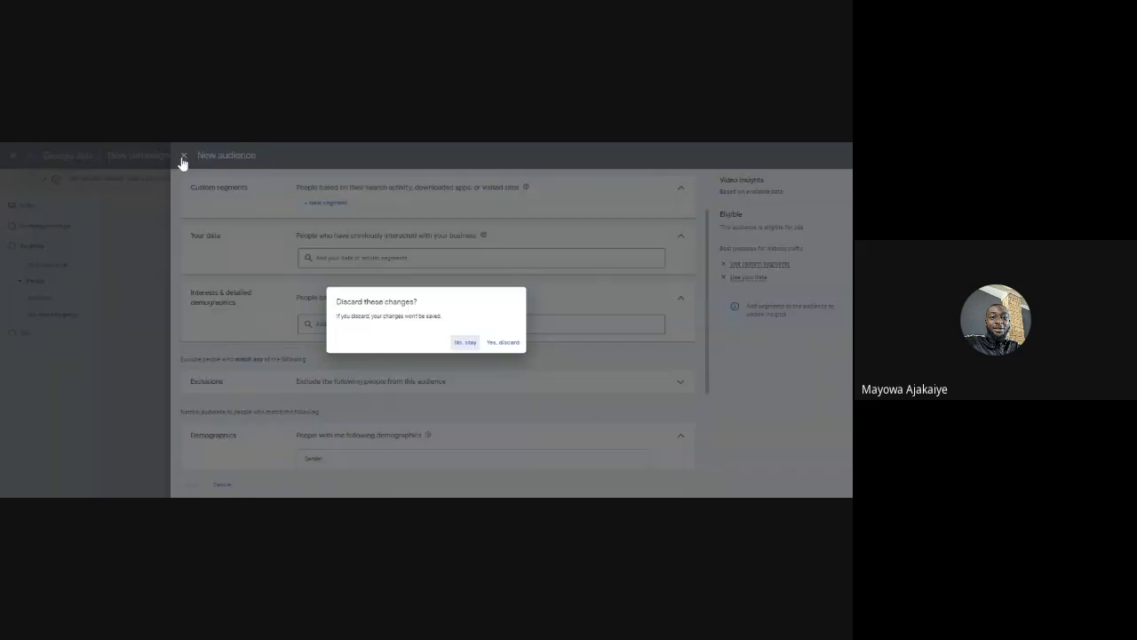
pyautogui.click(503, 342)
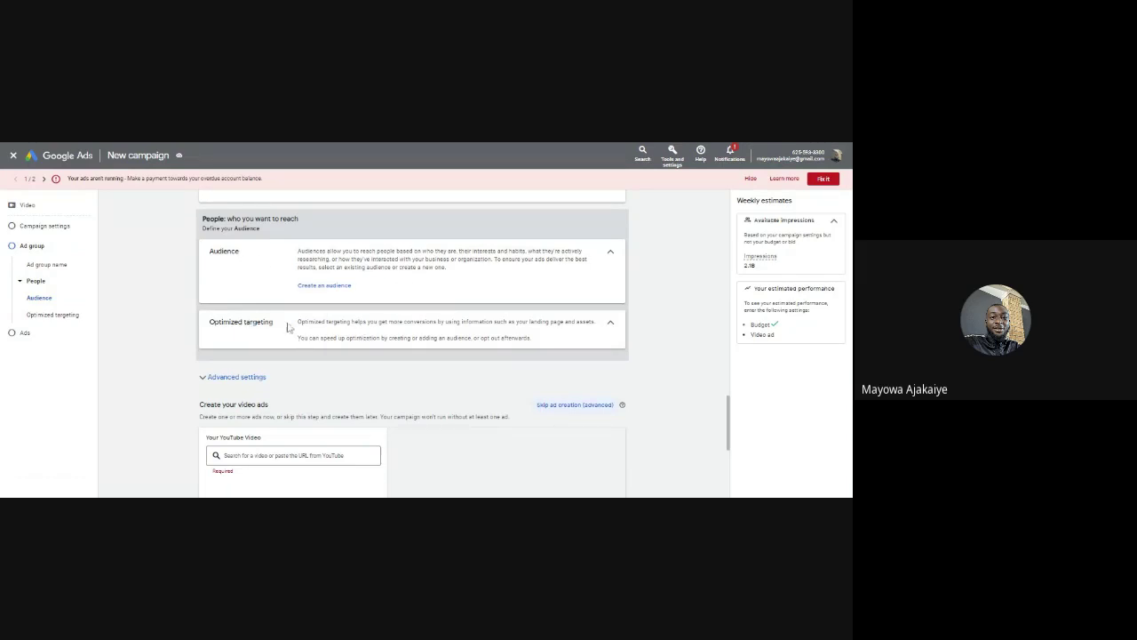
# Examine the ad group's Optimized targeting section and the content targeting note under Advanced settings
pyautogui.click(611, 323)
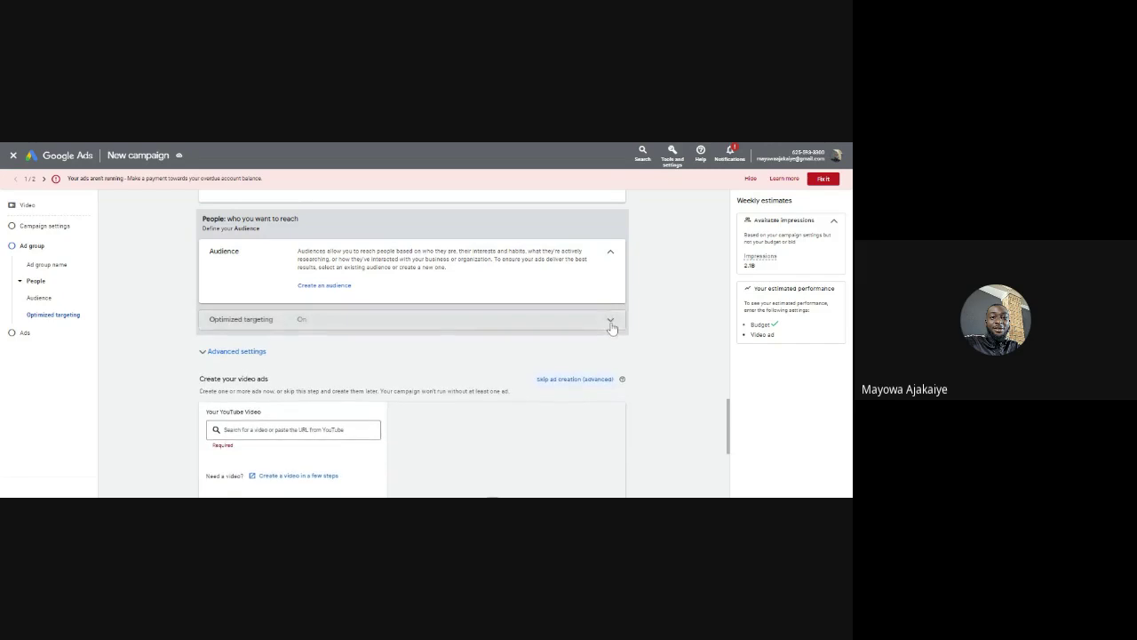
pyautogui.click(611, 323)
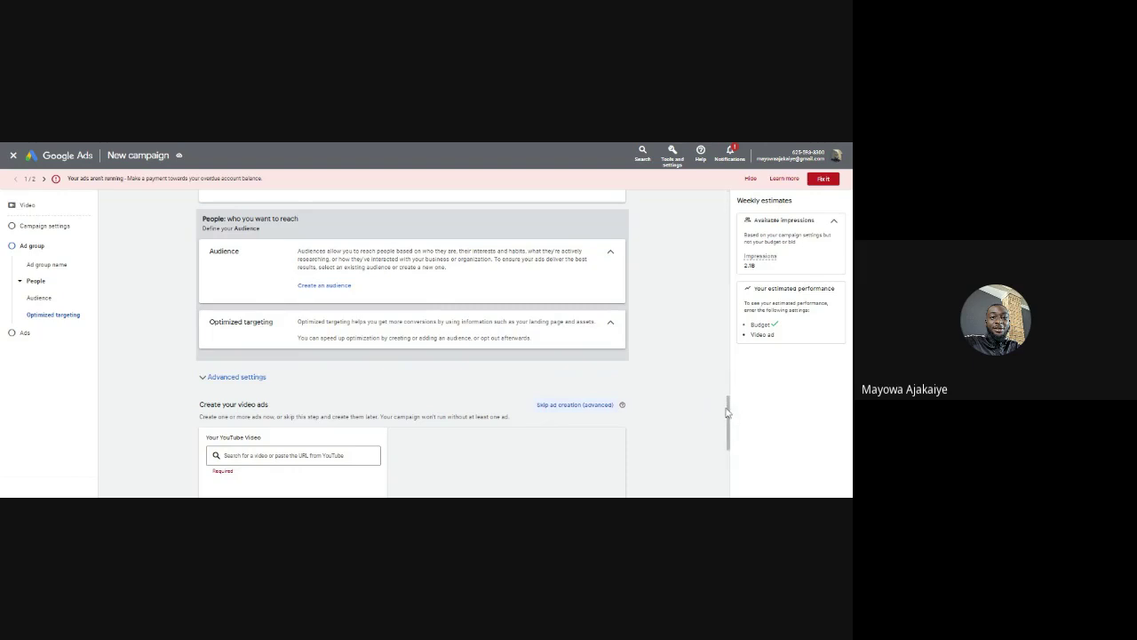
pyautogui.moveTo(727, 411); pyautogui.dragTo(728, 444)
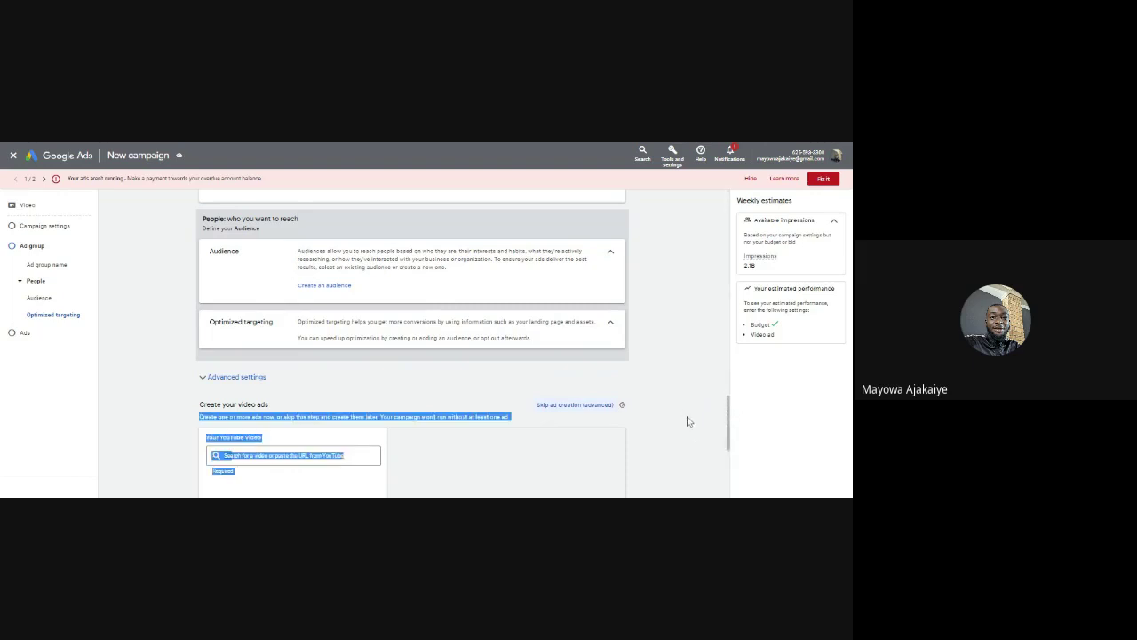
pyautogui.click(342, 403)
pyautogui.click(237, 377)
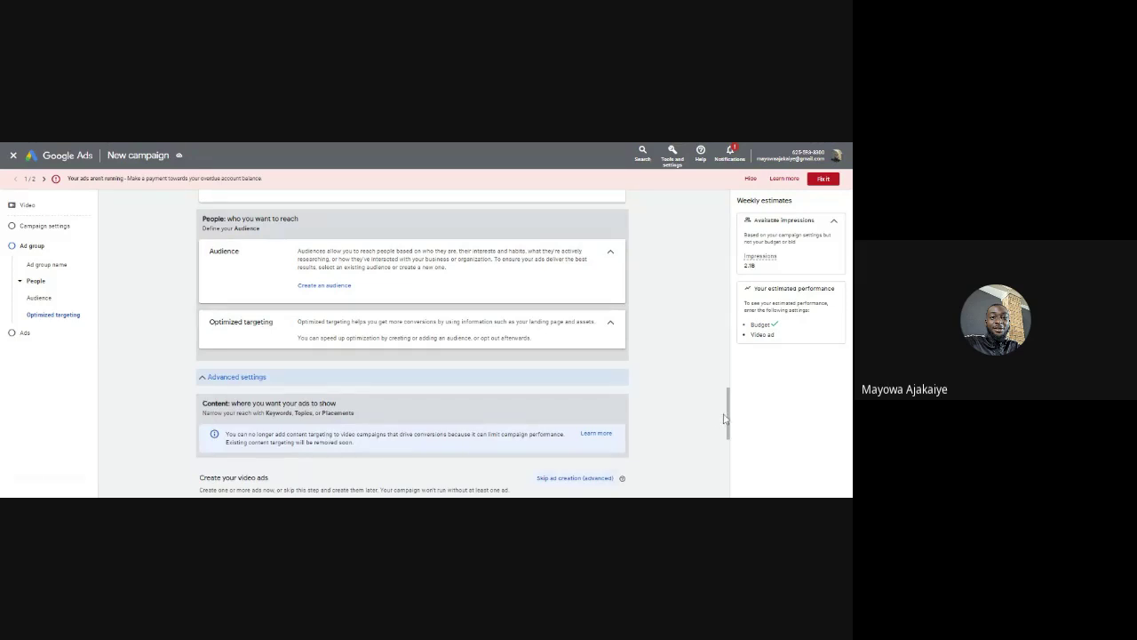
pyautogui.moveTo(731, 415); pyautogui.dragTo(732, 448)
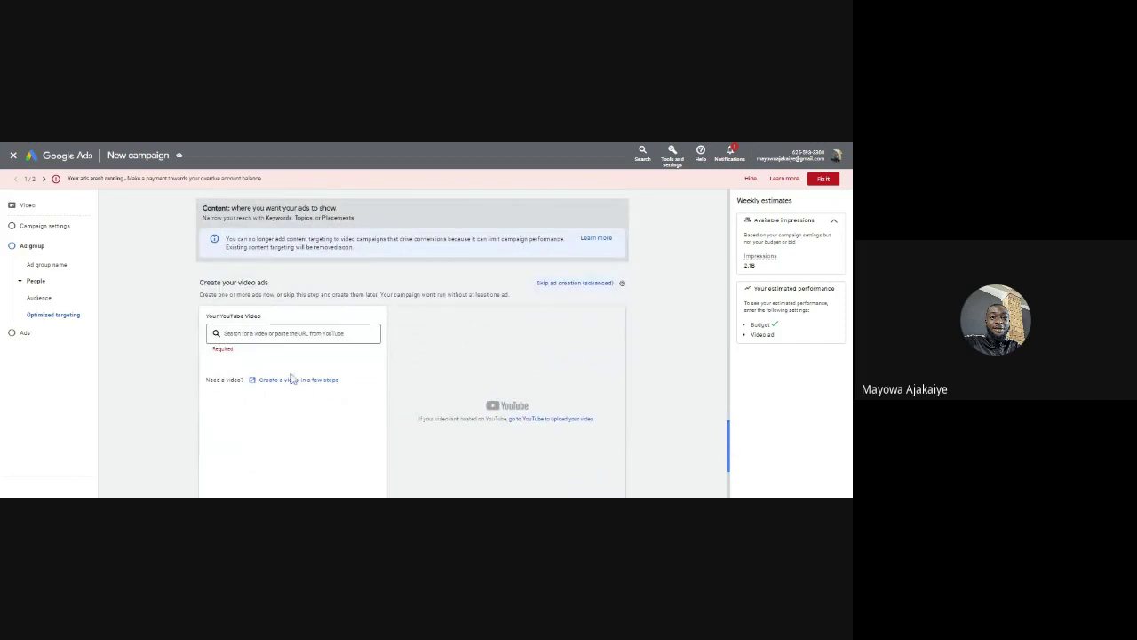
pyautogui.click(228, 336)
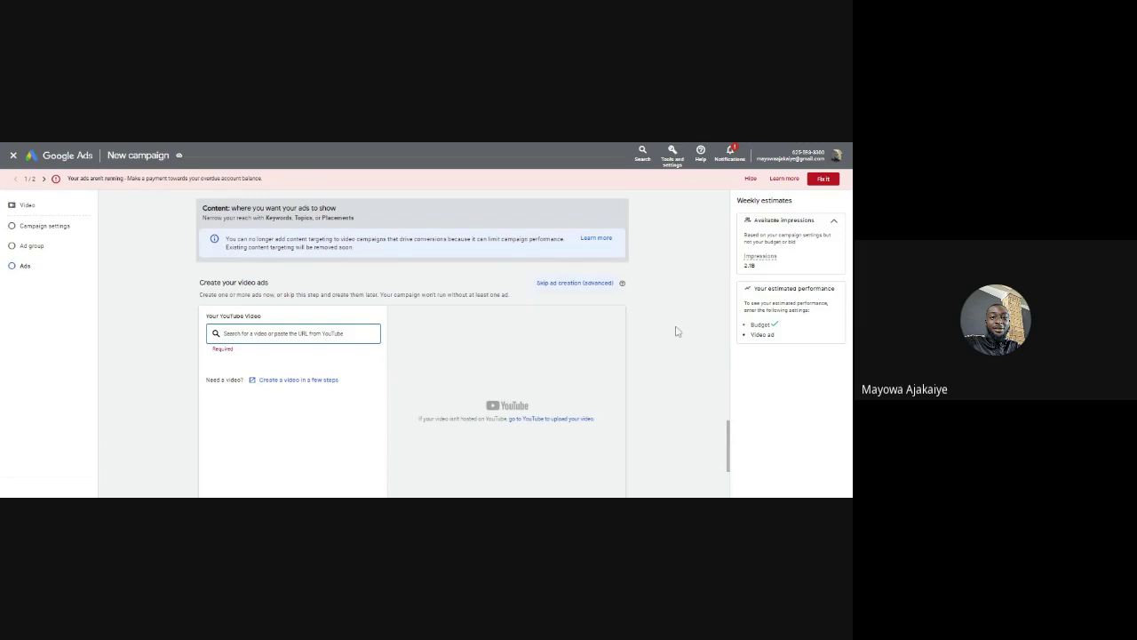
pyautogui.click(223, 334)
pyautogui.write('https://youtu.be/yqWAJygBOPM')
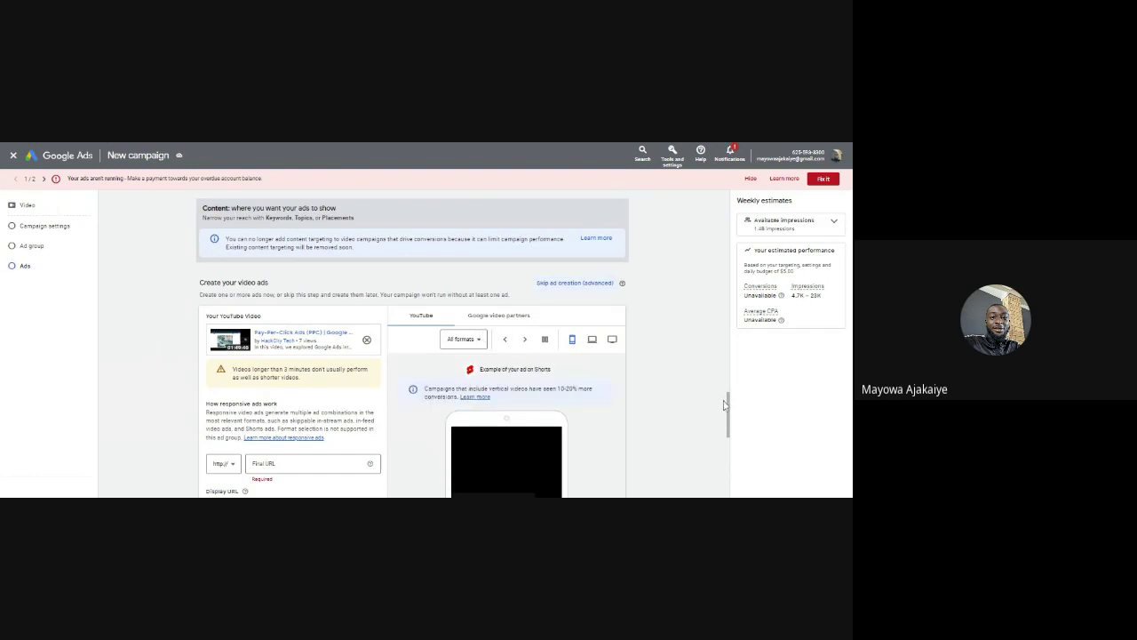
# Set the video ad's final URL to hackcity.tech and the first display URL path to training
pyautogui.moveTo(728, 404); pyautogui.dragTo(728, 425)
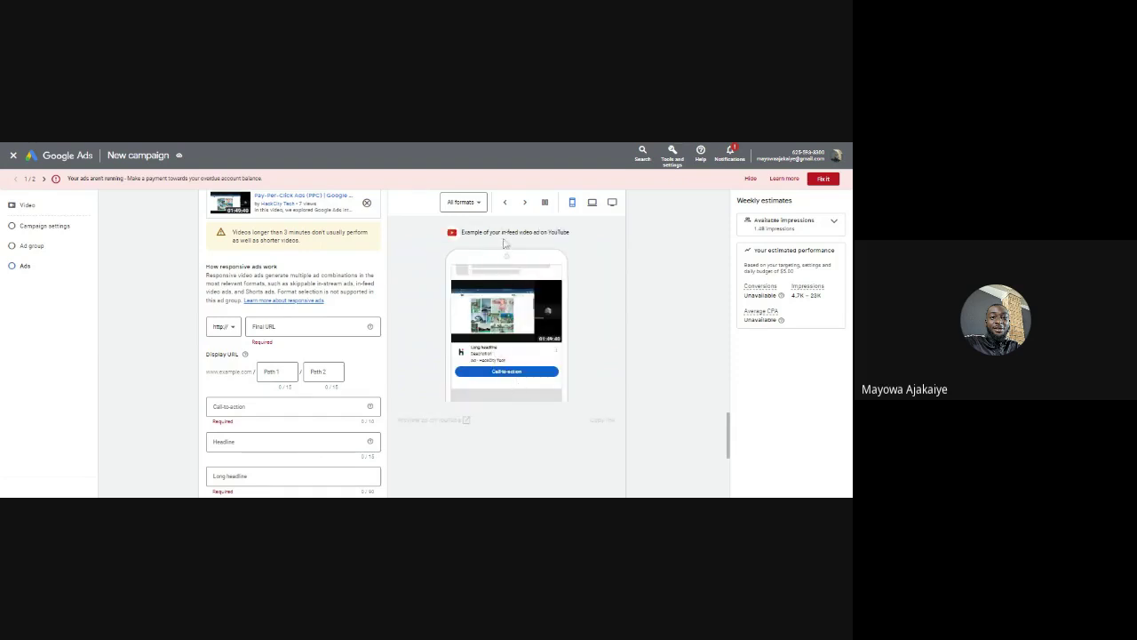
pyautogui.click(279, 331)
pyautogui.moveTo(729, 442)
pyautogui.mouseDown()
pyautogui.moveTo(726, 423)
pyautogui.moveTo(724, 443)
pyautogui.moveTo(721, 426)
pyautogui.moveTo(713, 443)
pyautogui.mouseUp()
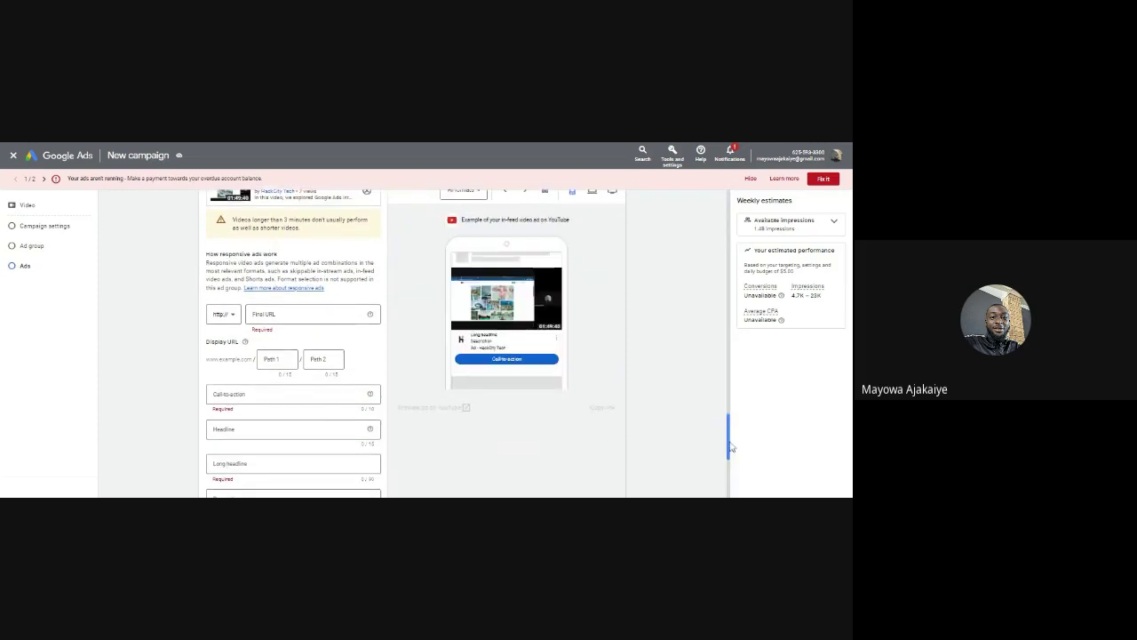
pyautogui.moveTo(727, 448); pyautogui.dragTo(729, 458)
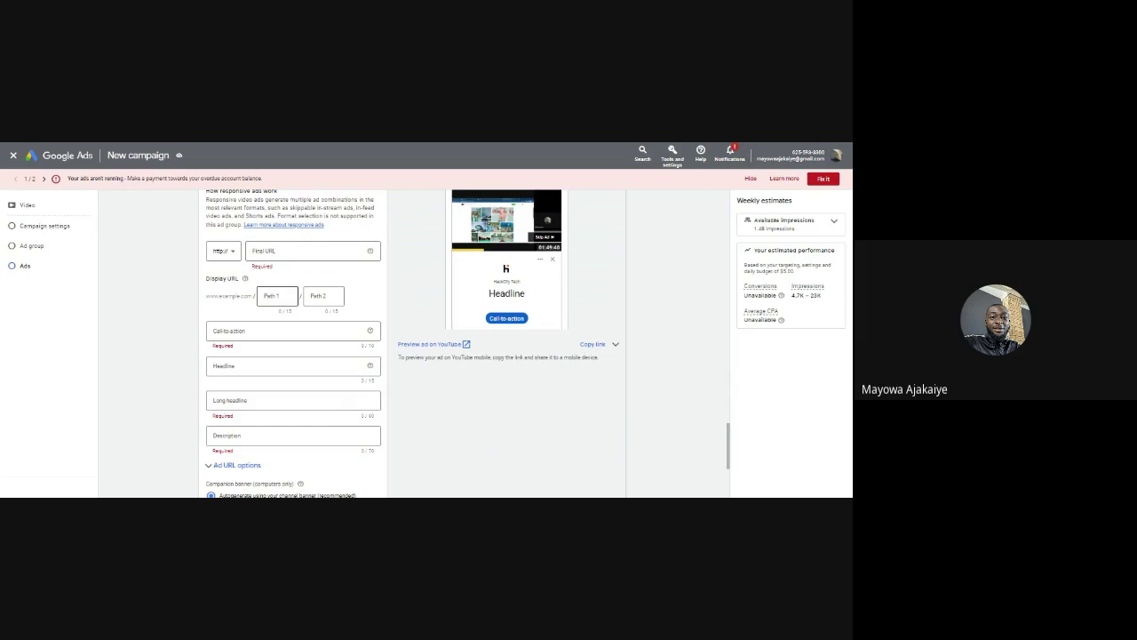
pyautogui.click(273, 250)
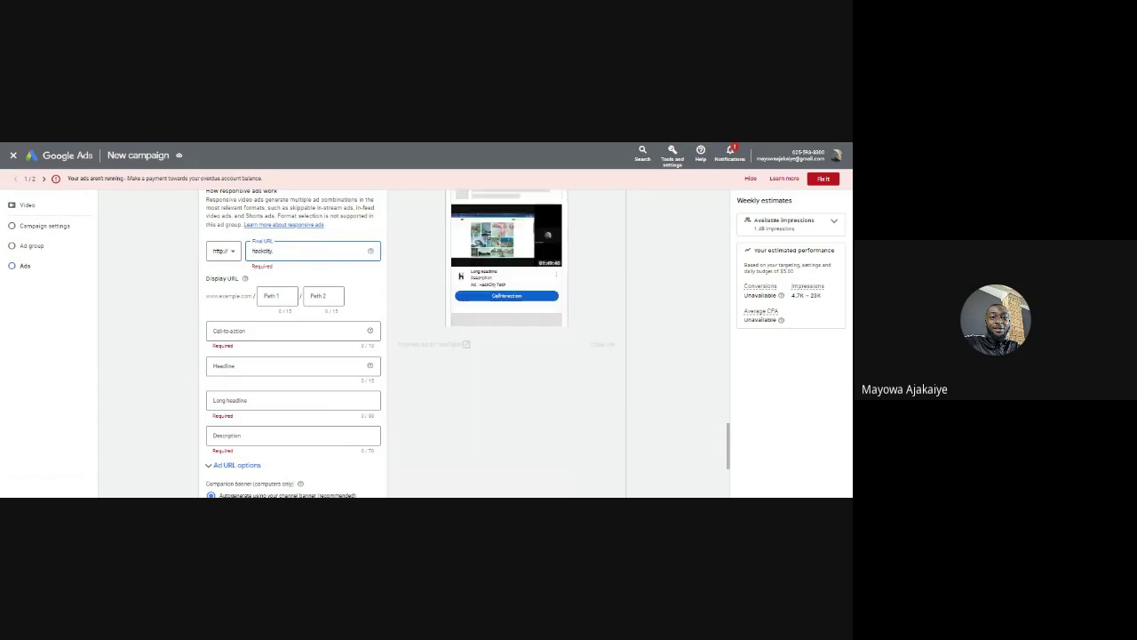
pyautogui.click(277, 295)
pyautogui.write('tra')
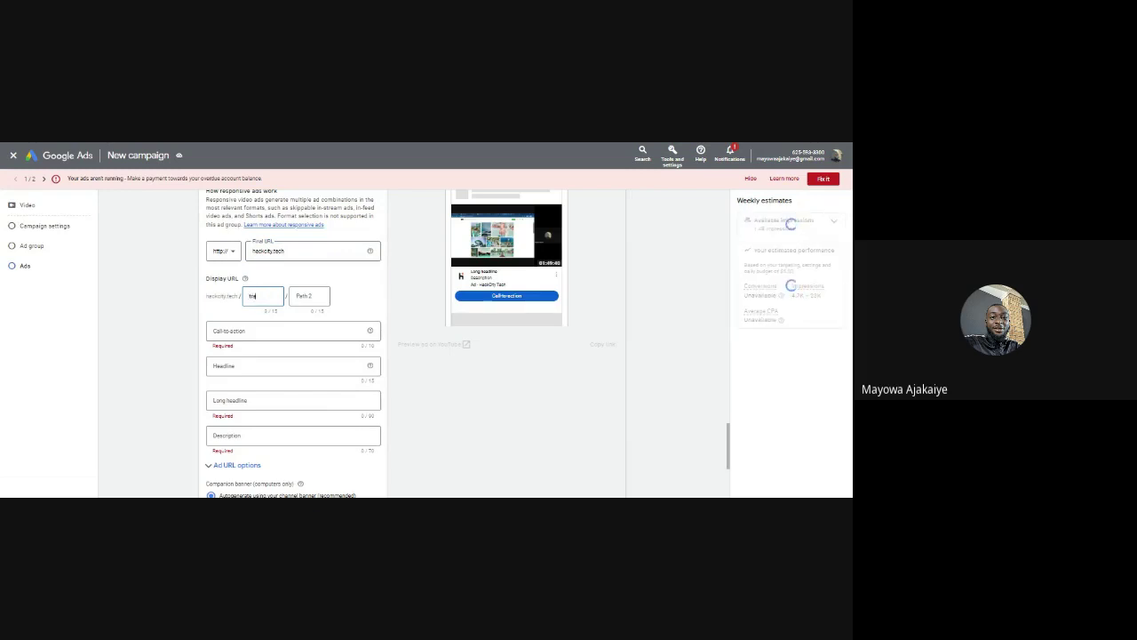
pyautogui.write('ining')
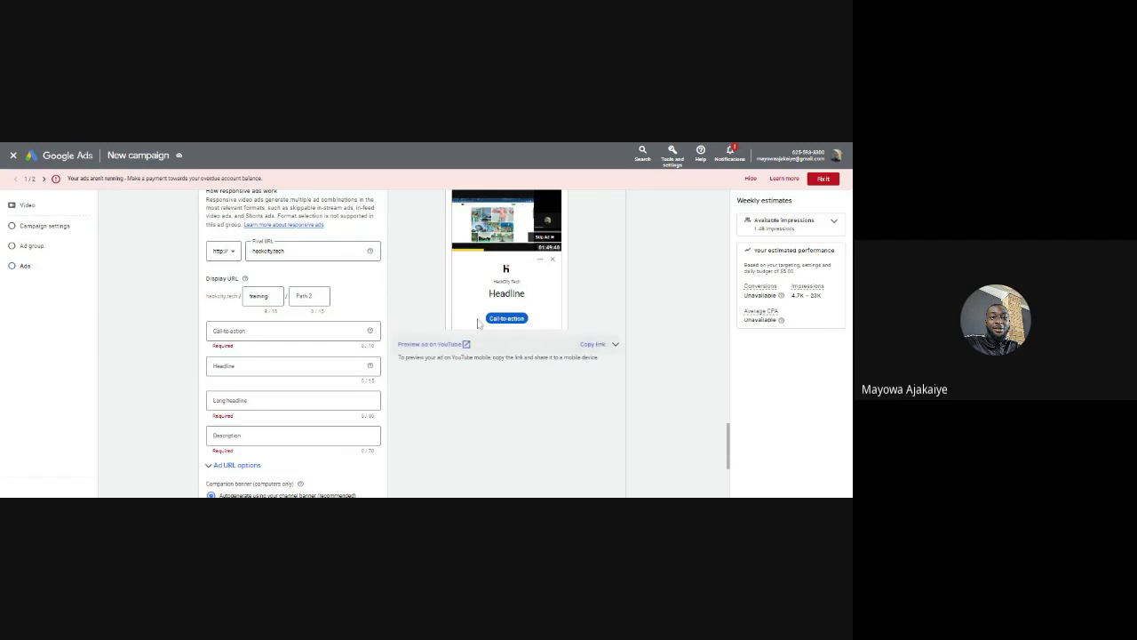
# Set the video ad's call-to-action to Apply now from the suggested phrases
pyautogui.click(300, 333)
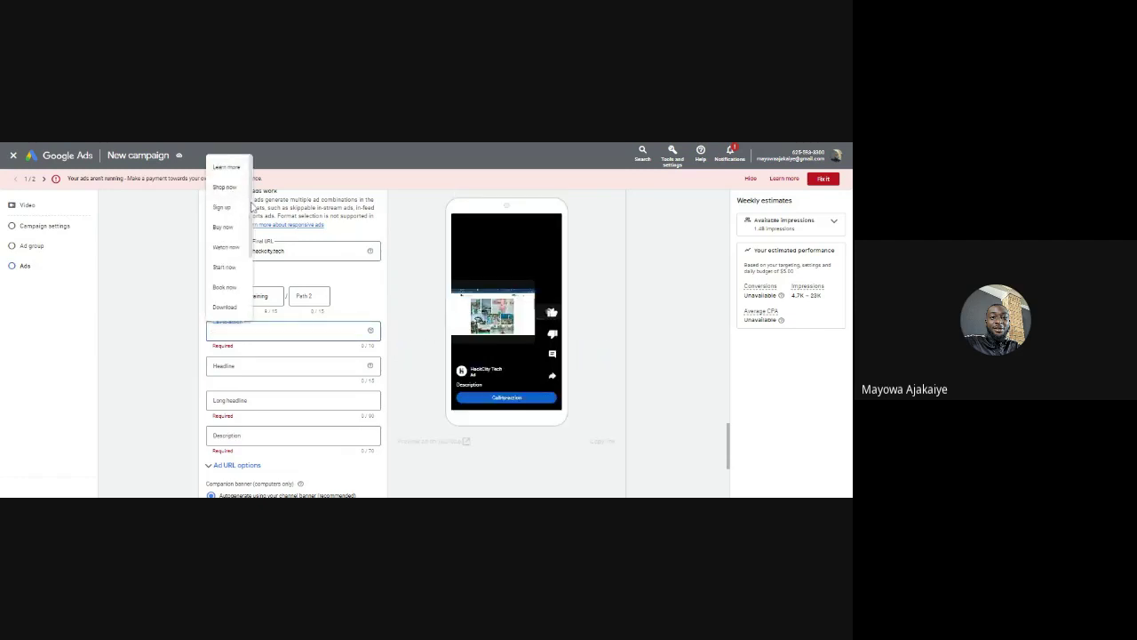
pyautogui.scroll(-1, 253, 206)
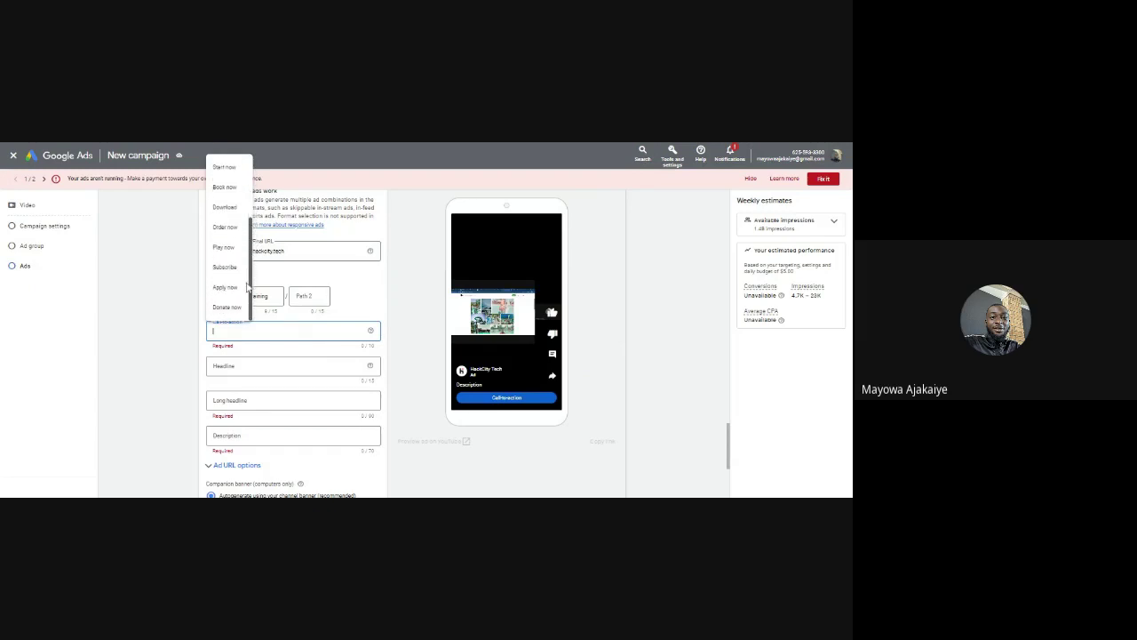
pyautogui.scroll(-3, 240, 258)
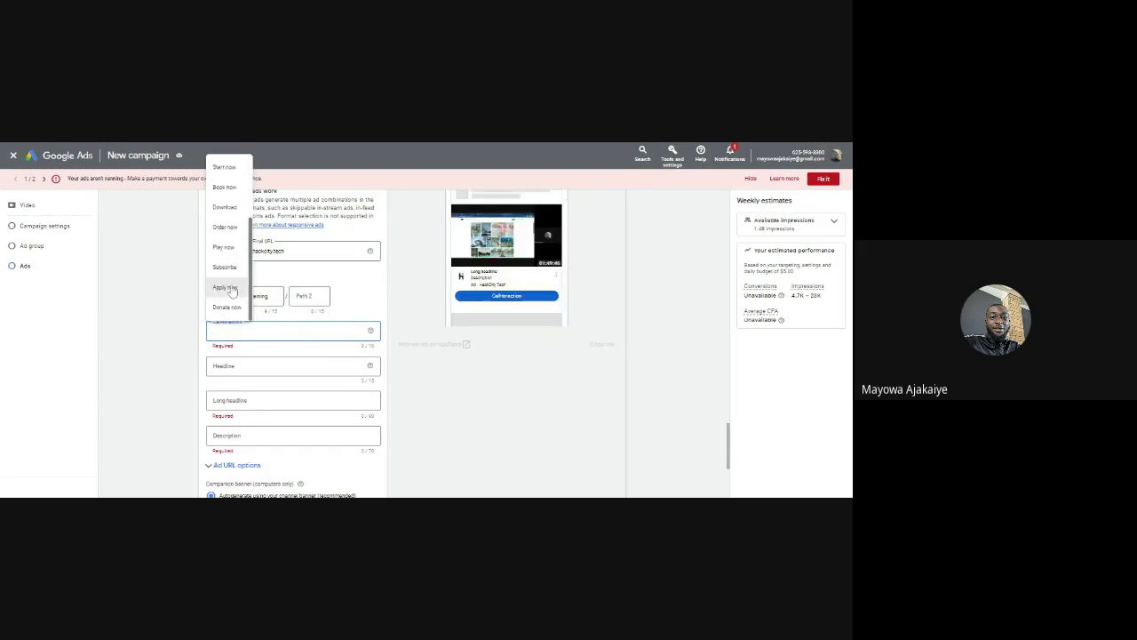
pyautogui.click(227, 287)
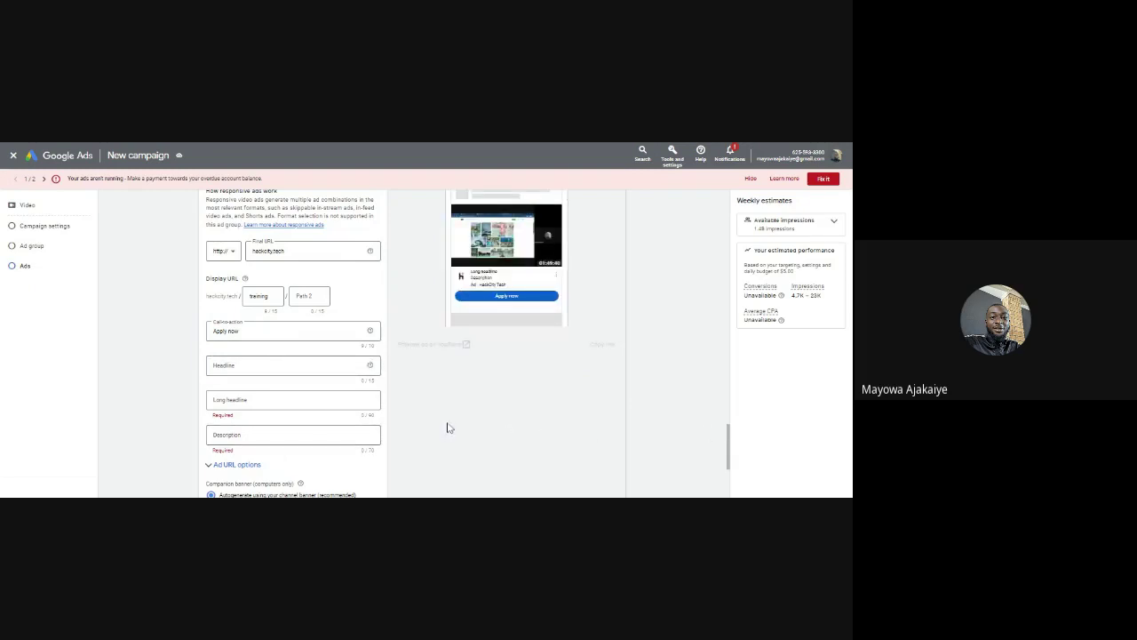
# Examine the video ad's headline, description, companion banner and ad name fields without changing them
pyautogui.scroll(-2, 354, 427)
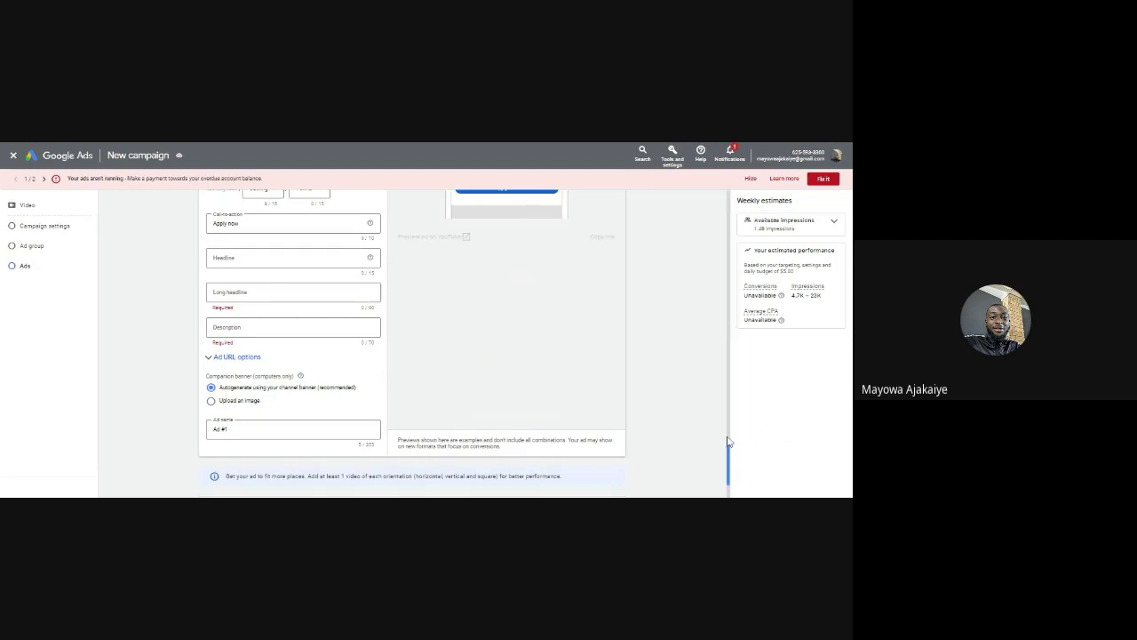
pyautogui.moveTo(729, 442); pyautogui.dragTo(725, 432)
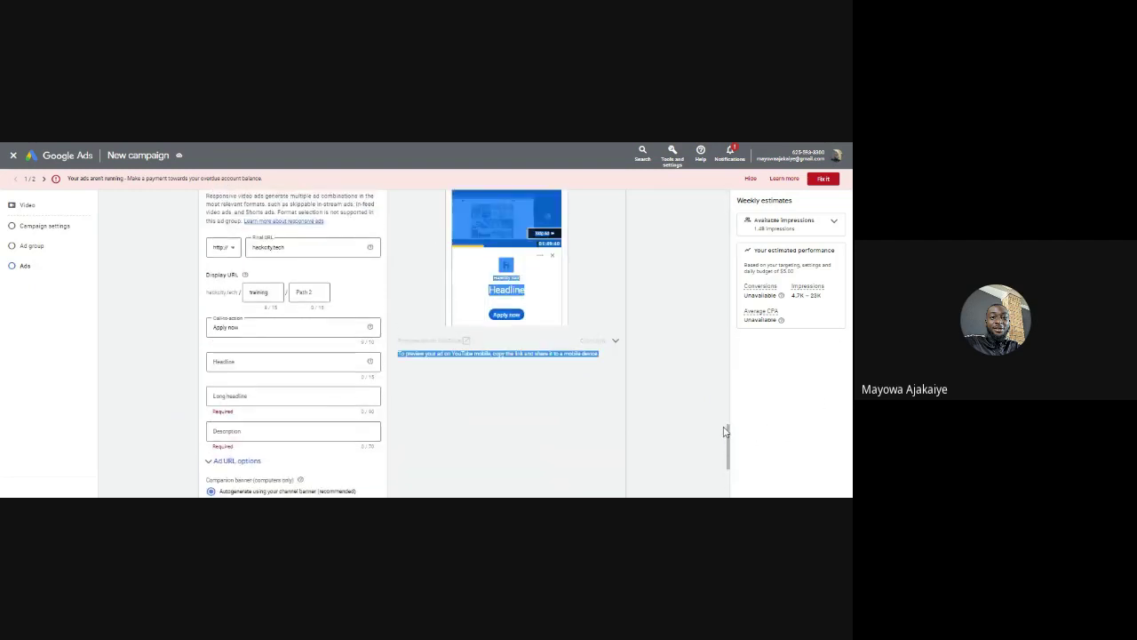
pyautogui.click(668, 373)
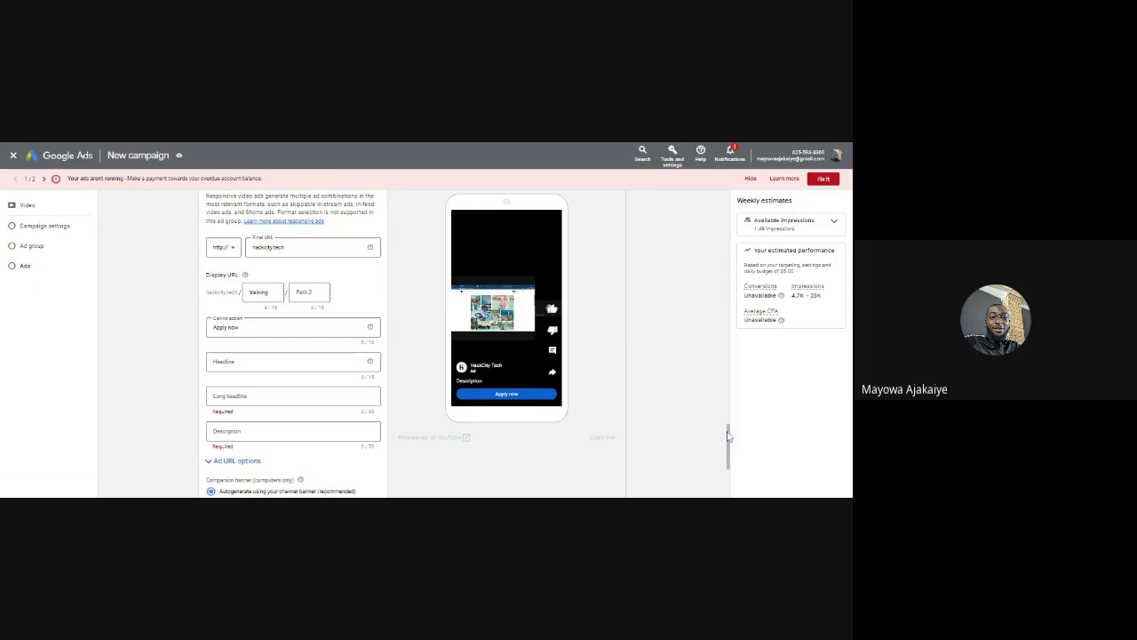
pyautogui.scroll(-3, 729, 435)
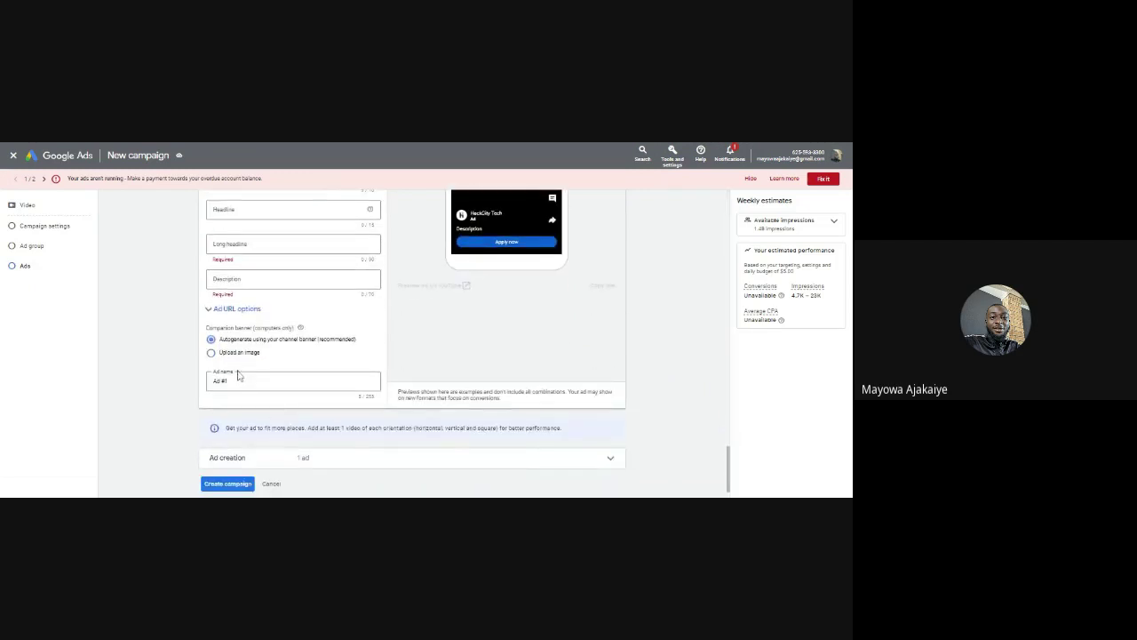
pyautogui.click(237, 378)
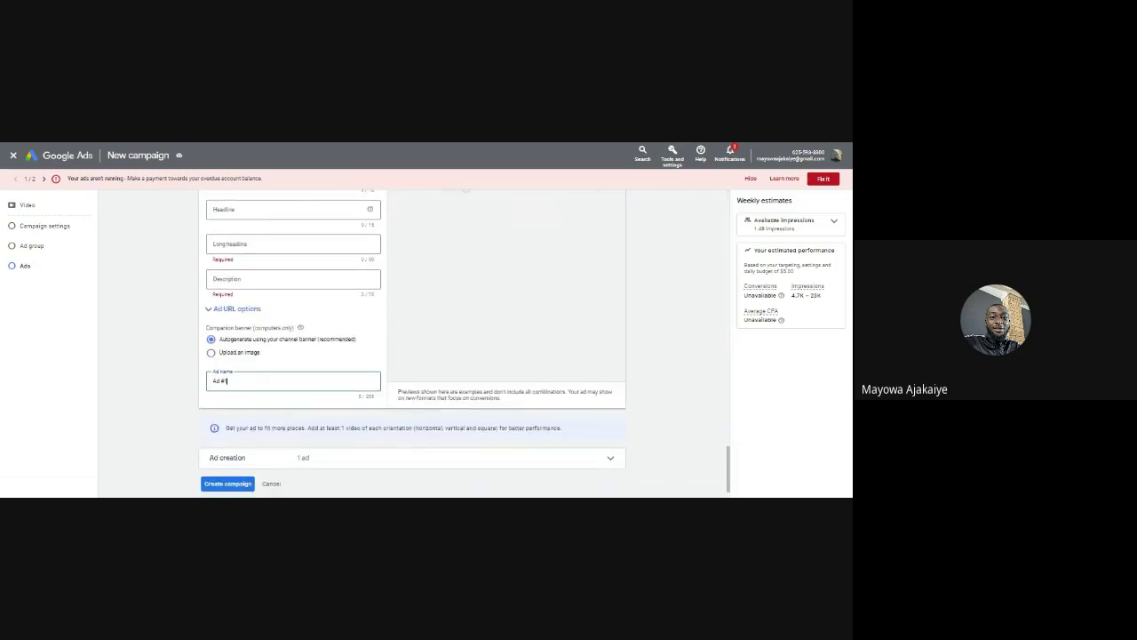
pyautogui.hotkey('ctrl', 'a')
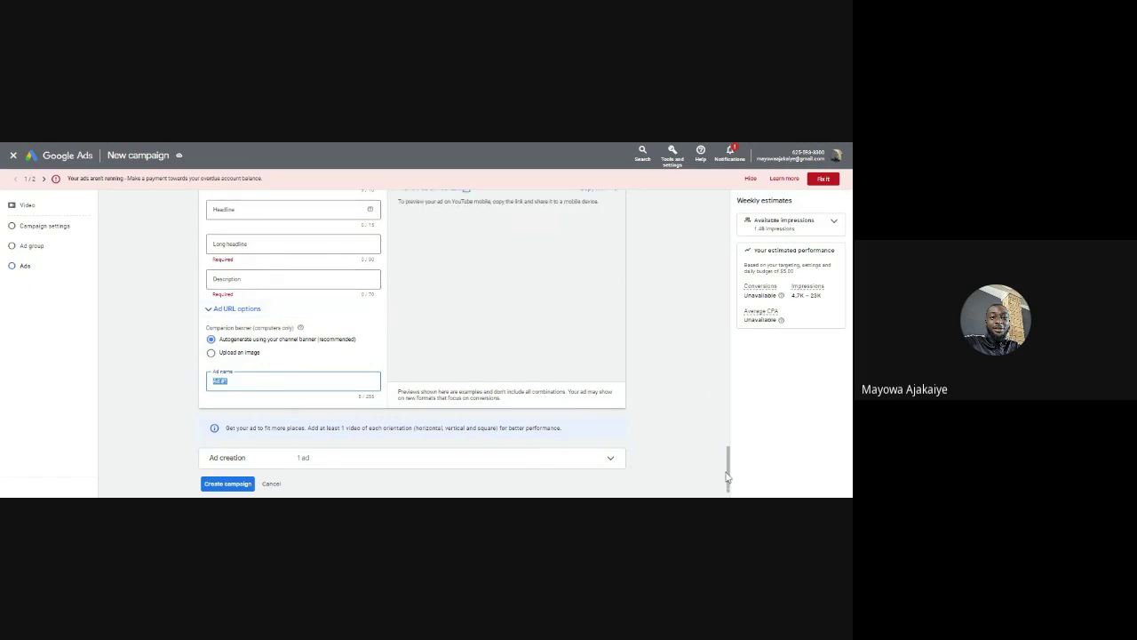
# Preview how the video ad appears on Google video partners
pyautogui.moveTo(727, 470); pyautogui.dragTo(710, 424)
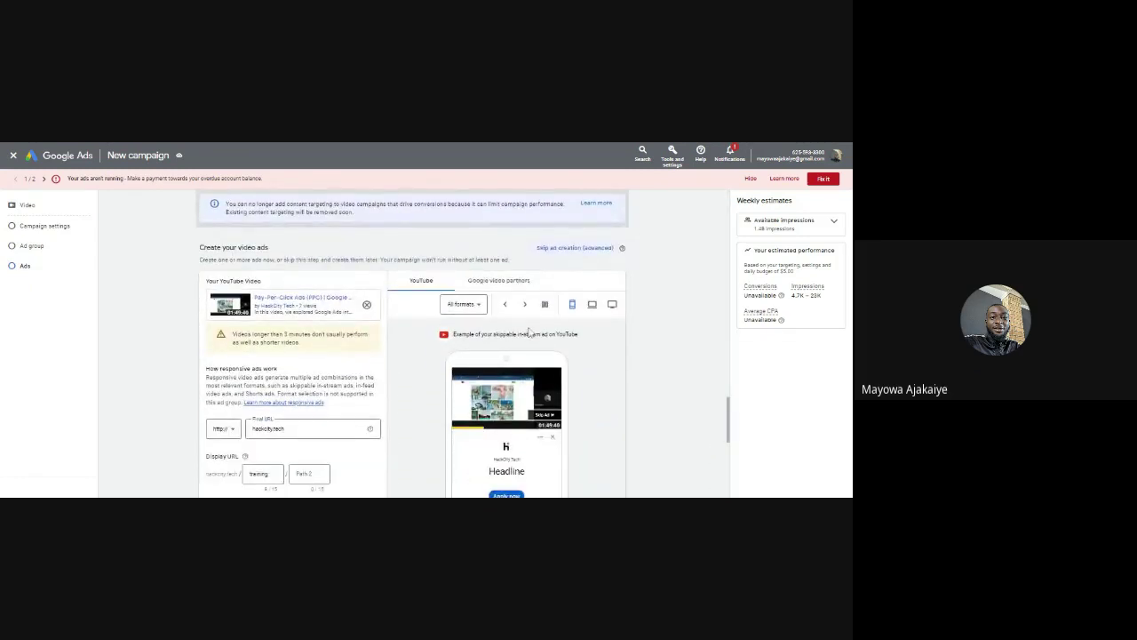
pyautogui.click(509, 283)
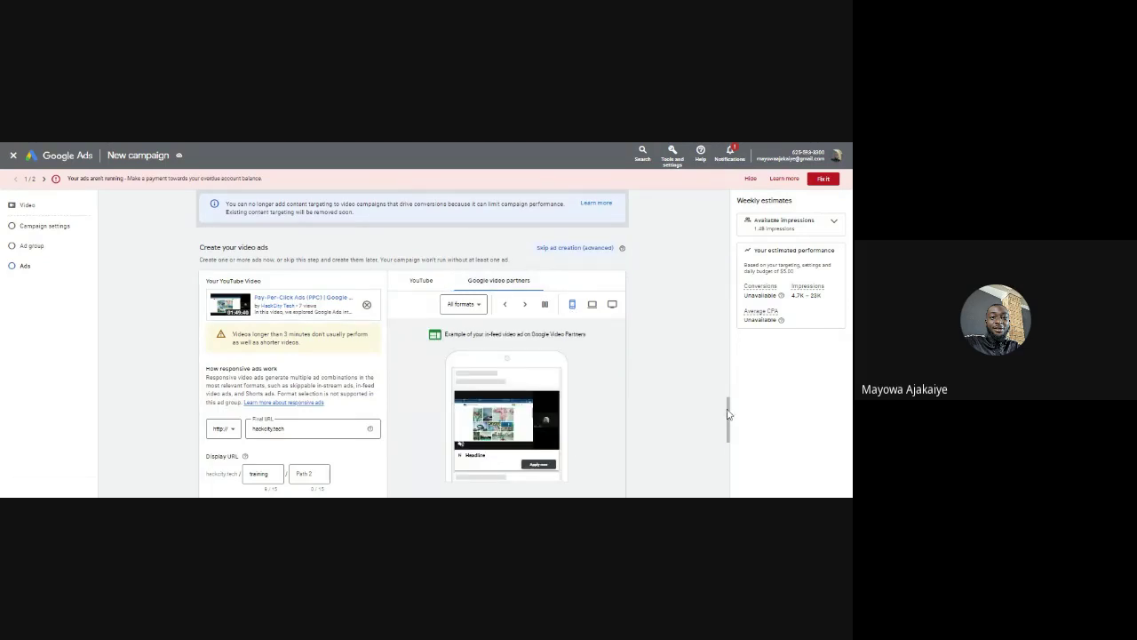
pyautogui.moveTo(730, 417); pyautogui.dragTo(732, 423)
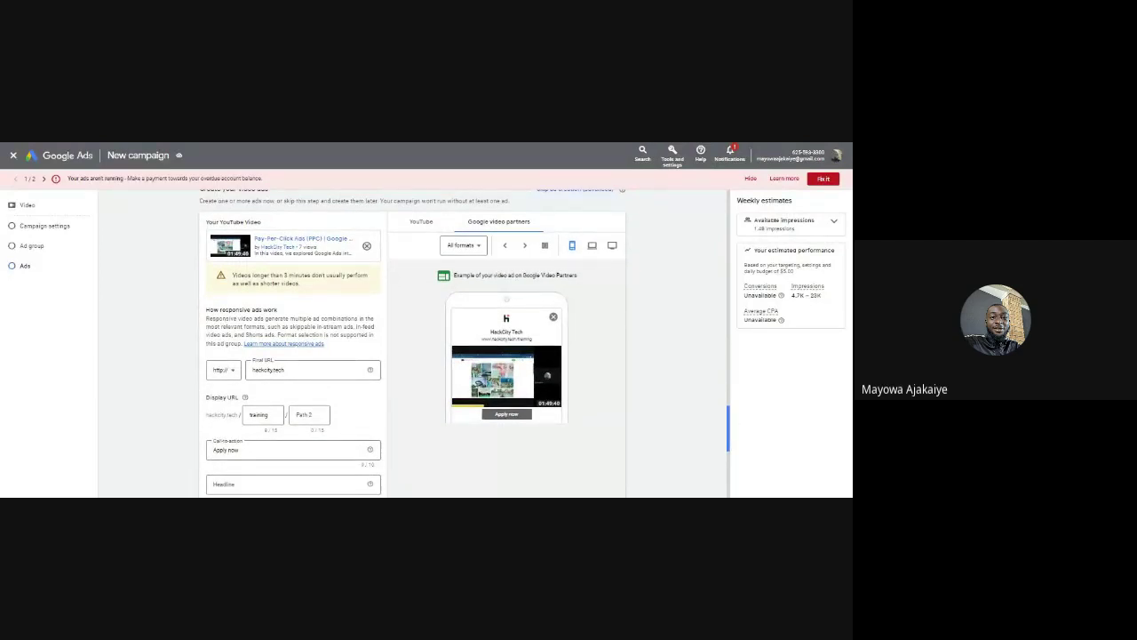
pyautogui.scroll(-1, 721, 410)
pyautogui.scroll(2, 720, 411)
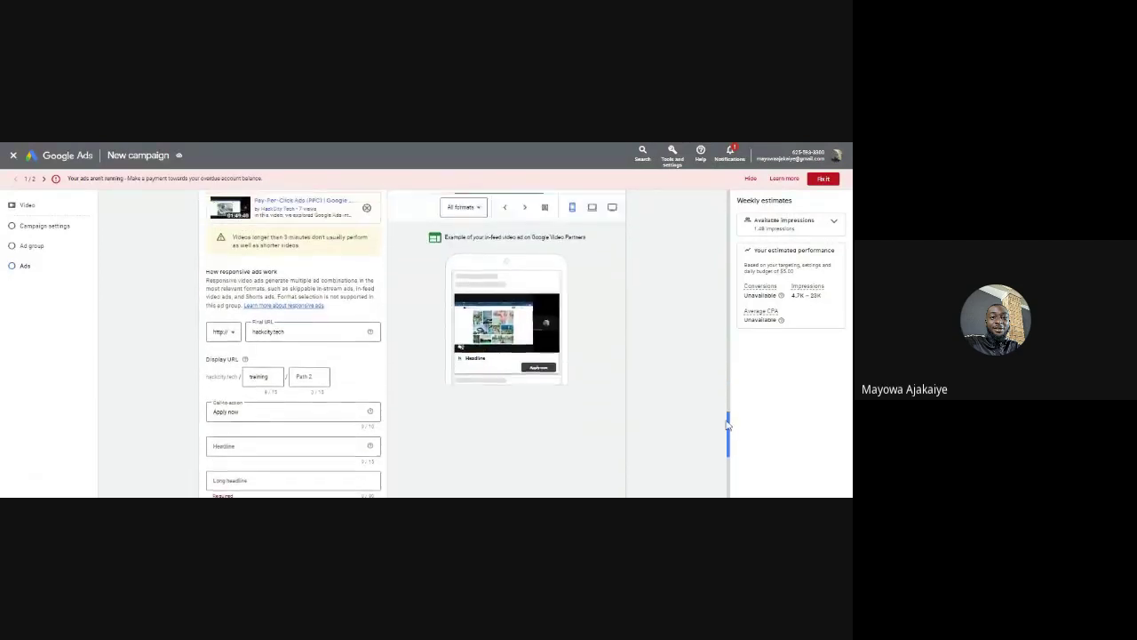
# Leave the new campaign setup without saving and return to the campaigns overview
pyautogui.scroll(-1, 721, 410)
pyautogui.scroll(5, 713, 368)
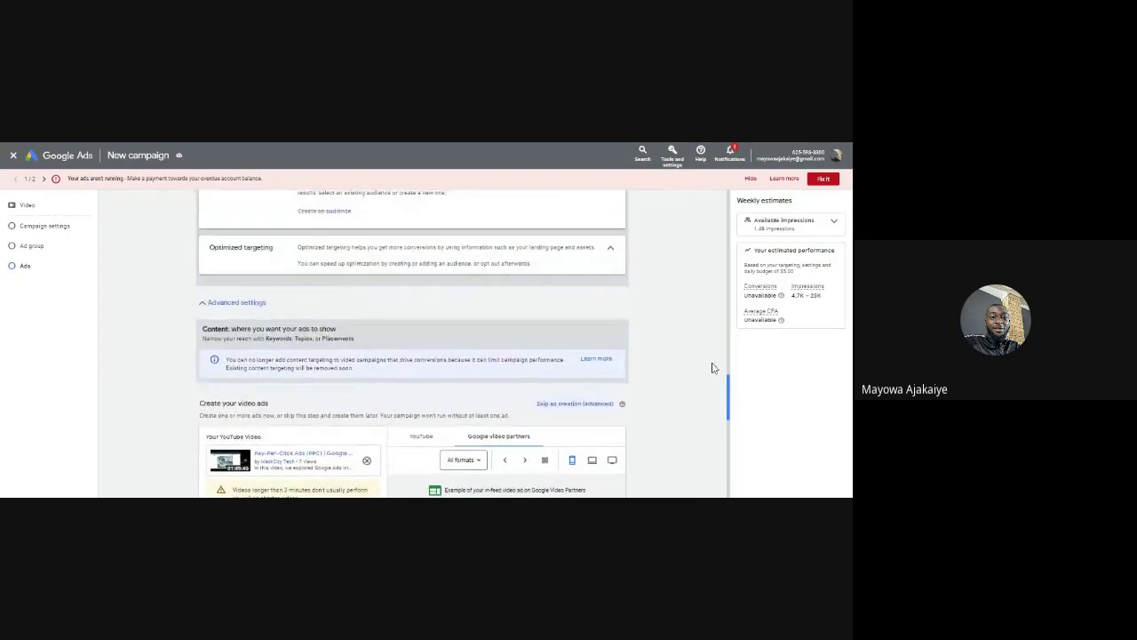
pyautogui.click(14, 157)
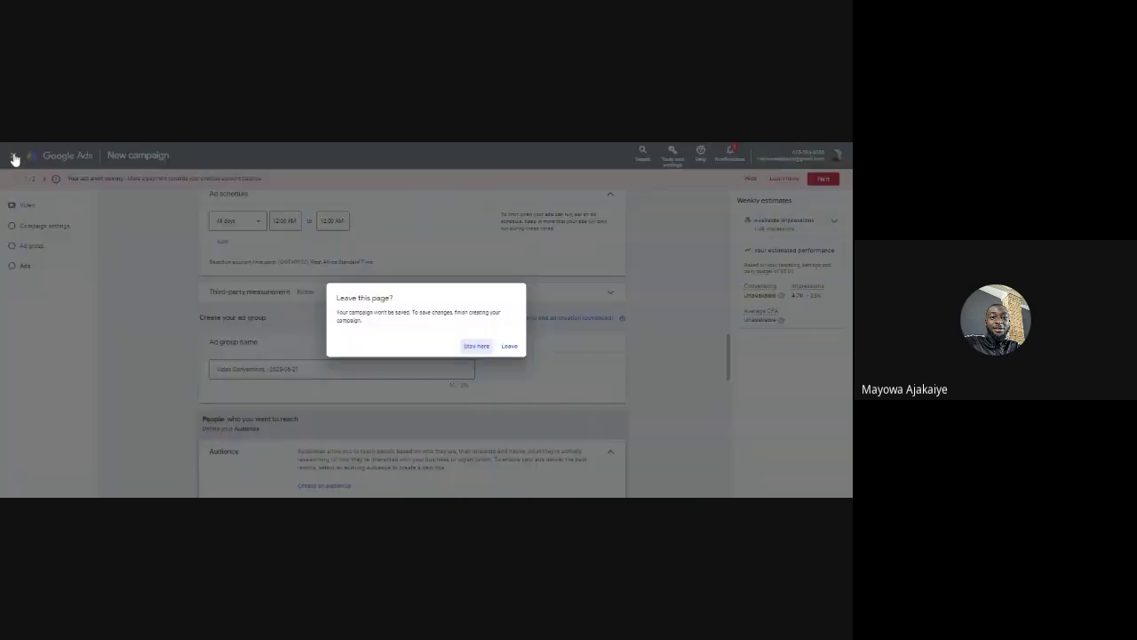
pyautogui.click(511, 348)
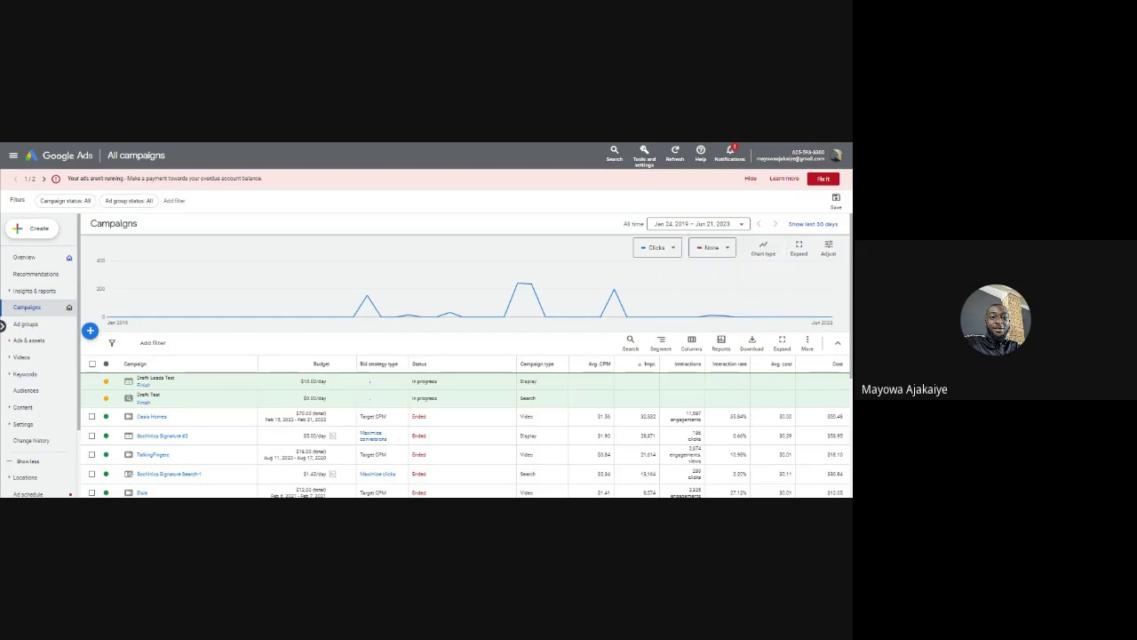
# Highlight the account ID, list the available Google Ads accounts, and choose the Loft Immigration PPC account
pyautogui.moveTo(790, 153); pyautogui.dragTo(827, 157)
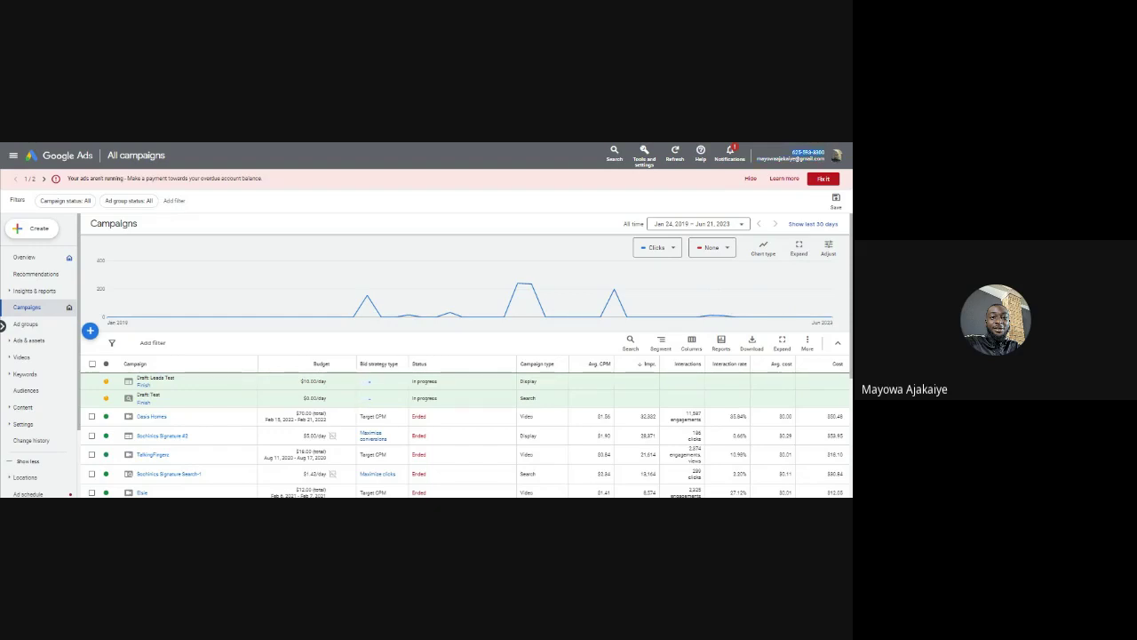
pyautogui.moveTo(827, 155); pyautogui.dragTo(827, 153)
pyautogui.click(836, 156)
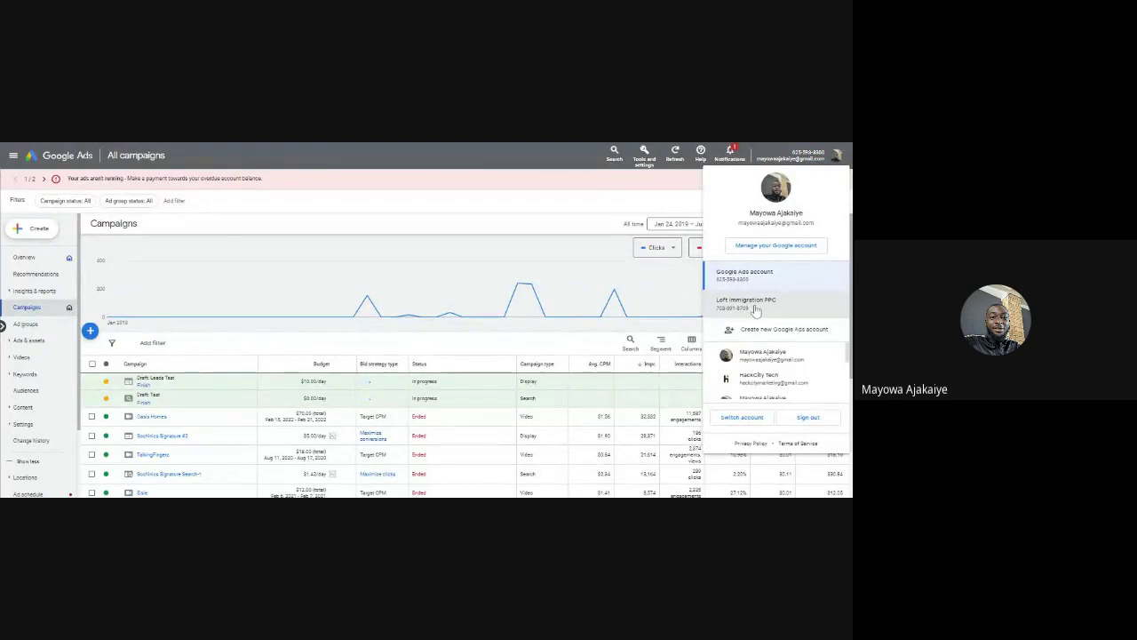
pyautogui.click(756, 309)
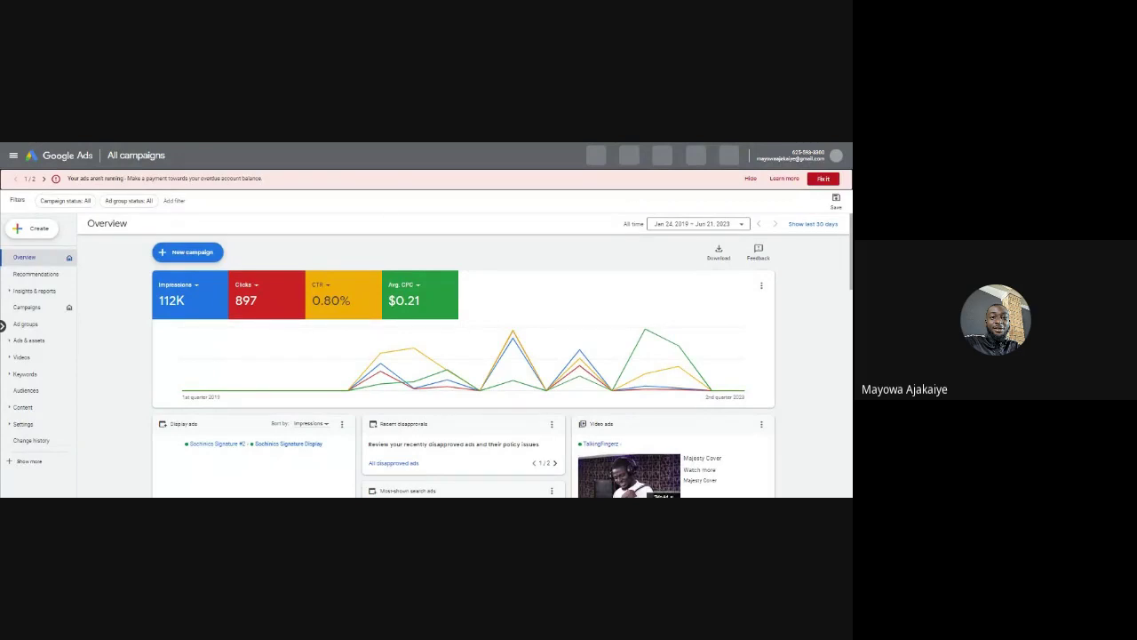
# View the users and linked managers in the account's access and security settings
pyautogui.scroll(-3, 843, 252)
pyautogui.scroll(3, 842, 253)
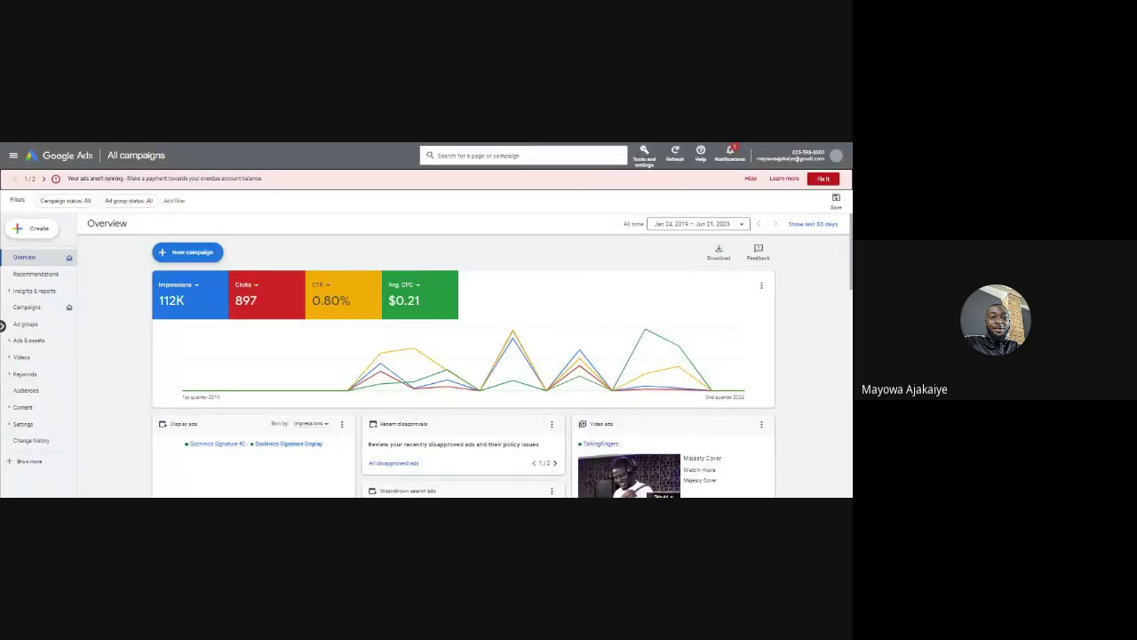
pyautogui.click(644, 155)
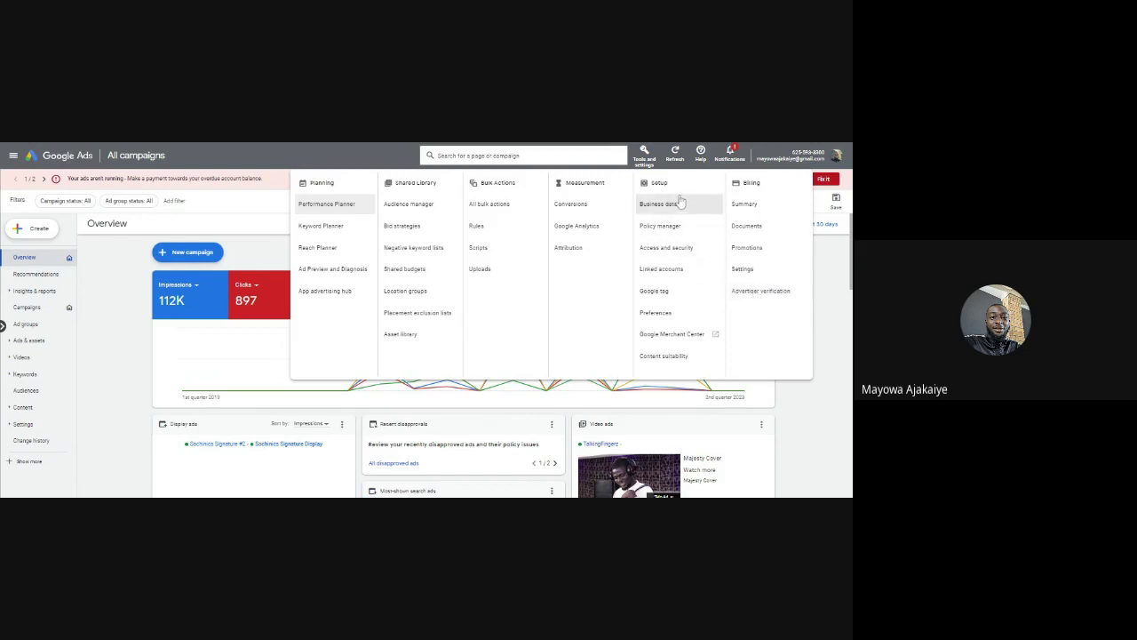
pyautogui.click(673, 255)
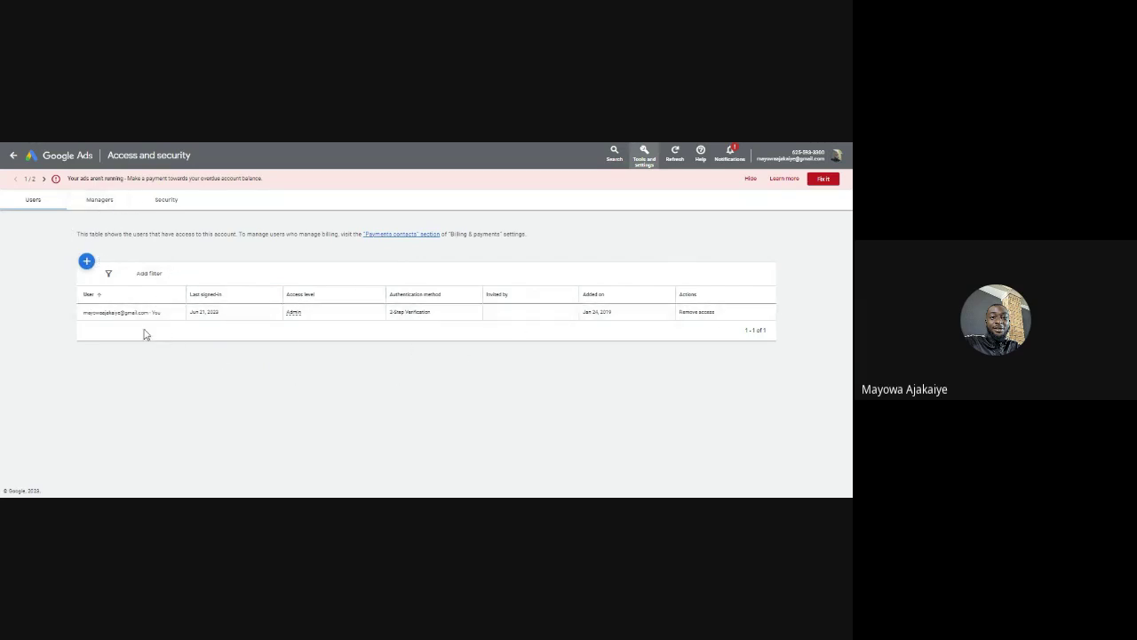
pyautogui.click(170, 211)
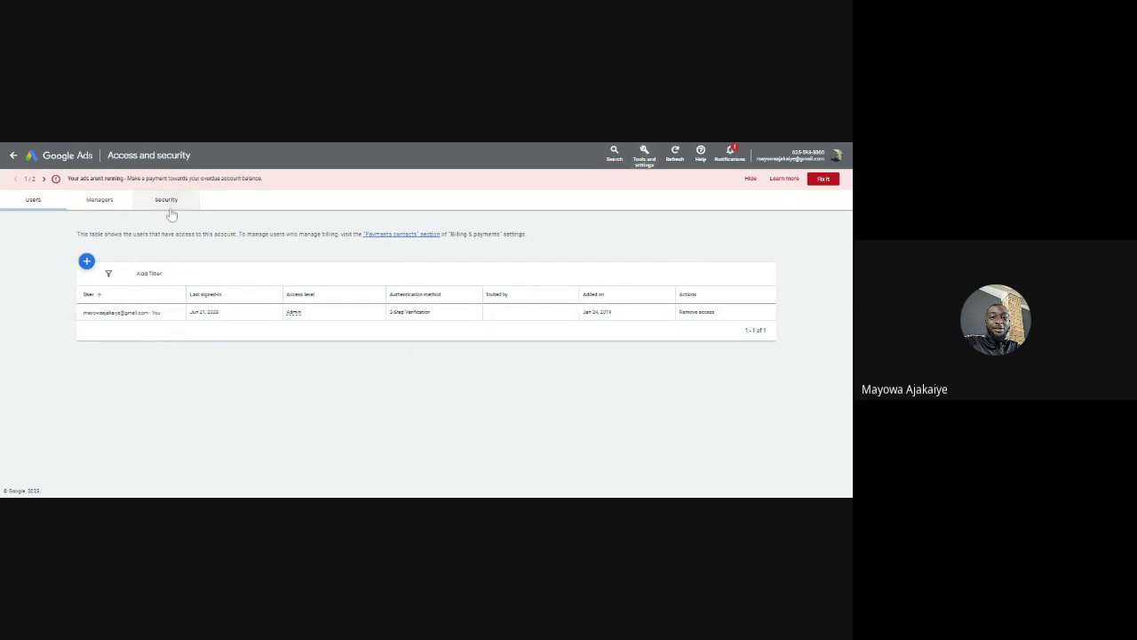
pyautogui.click(112, 206)
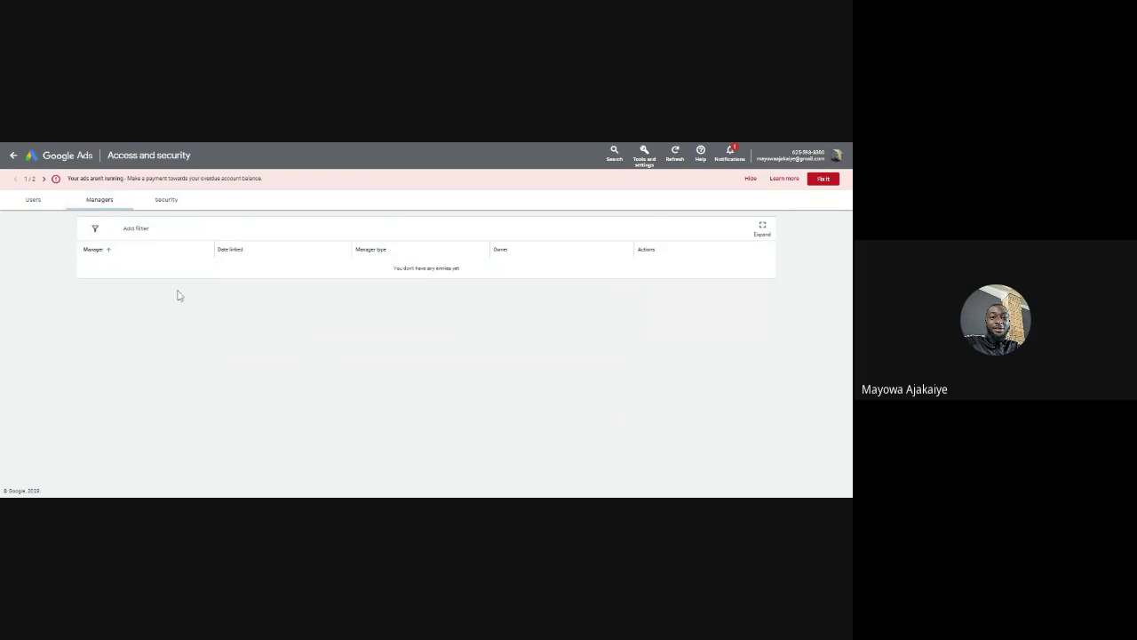
# View the YouTube channels under linked accounts, look at the form for linking another channel, and cancel it
pyautogui.click(642, 165)
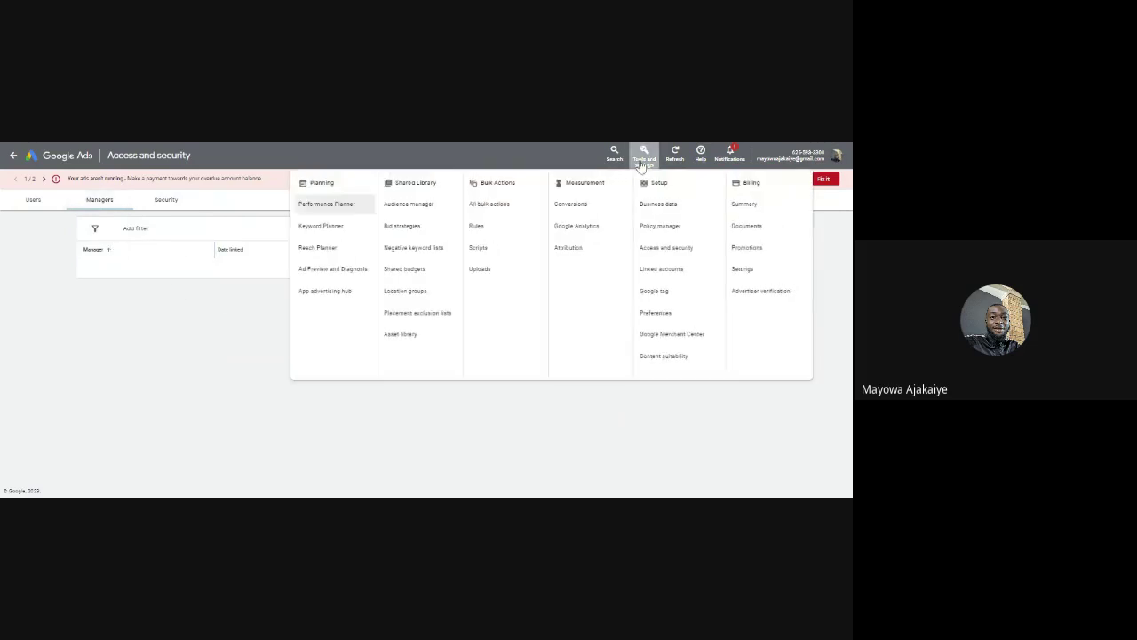
pyautogui.click(671, 270)
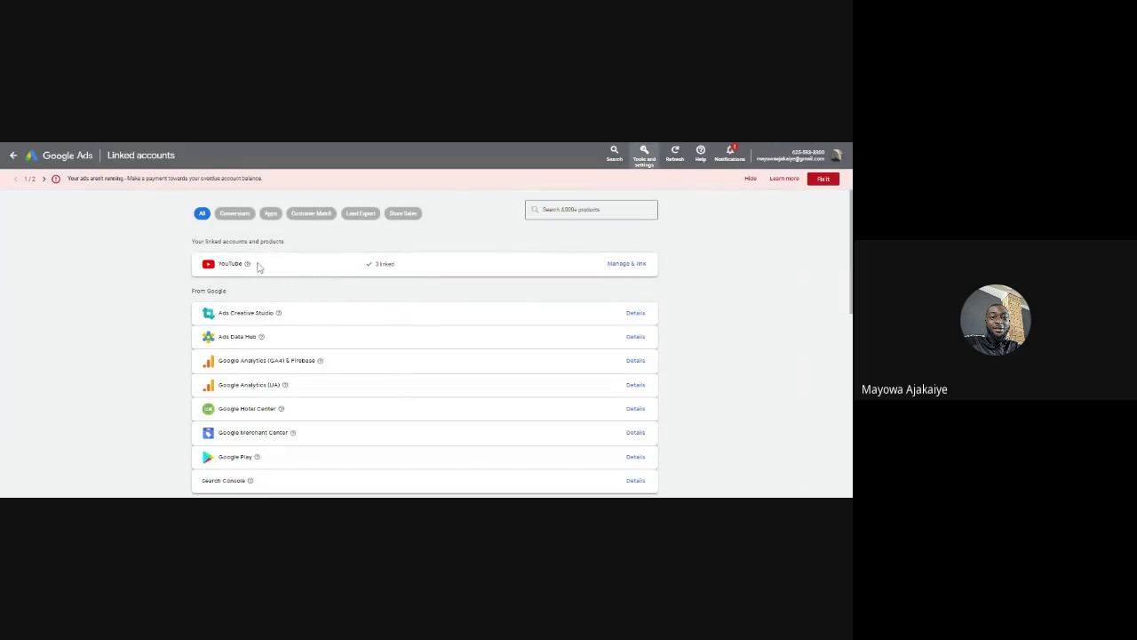
pyautogui.click(624, 265)
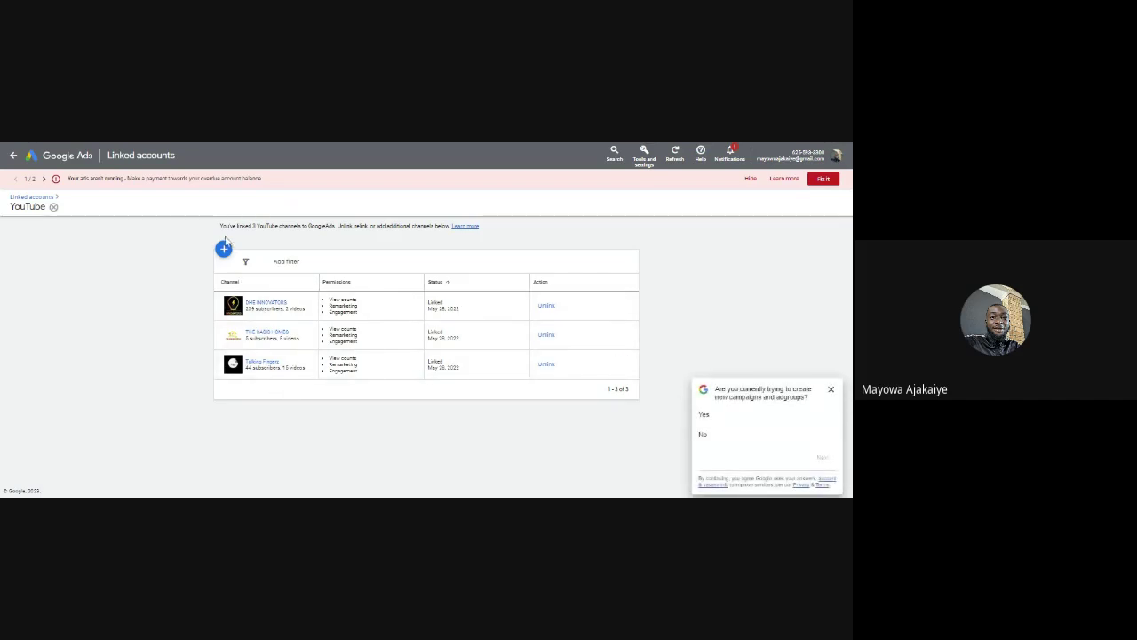
pyautogui.click(223, 249)
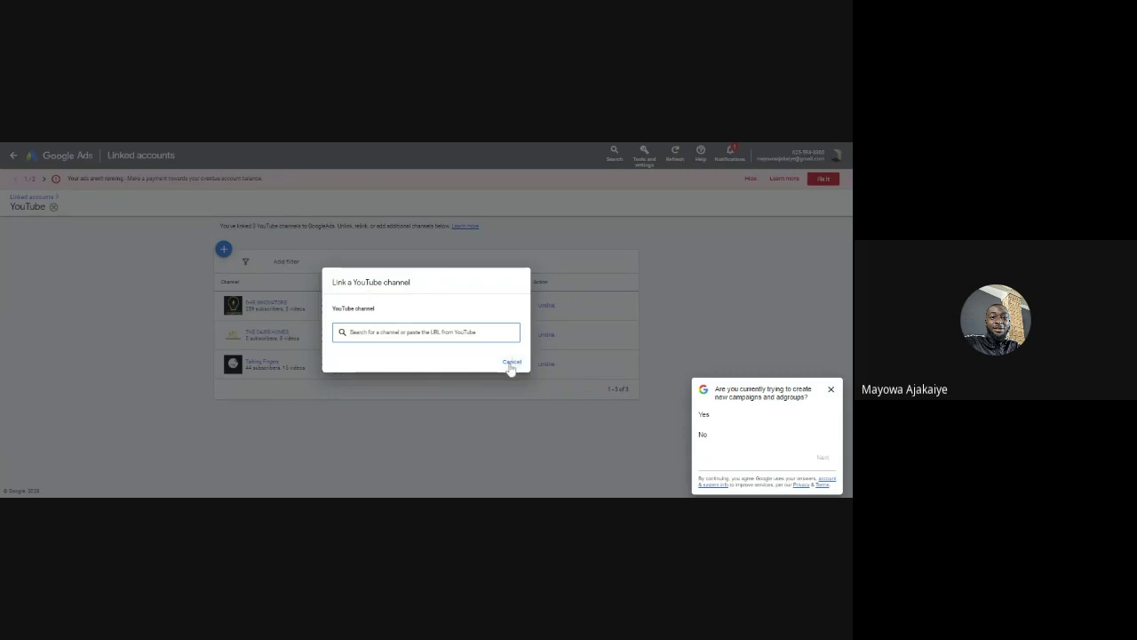
pyautogui.click(831, 390)
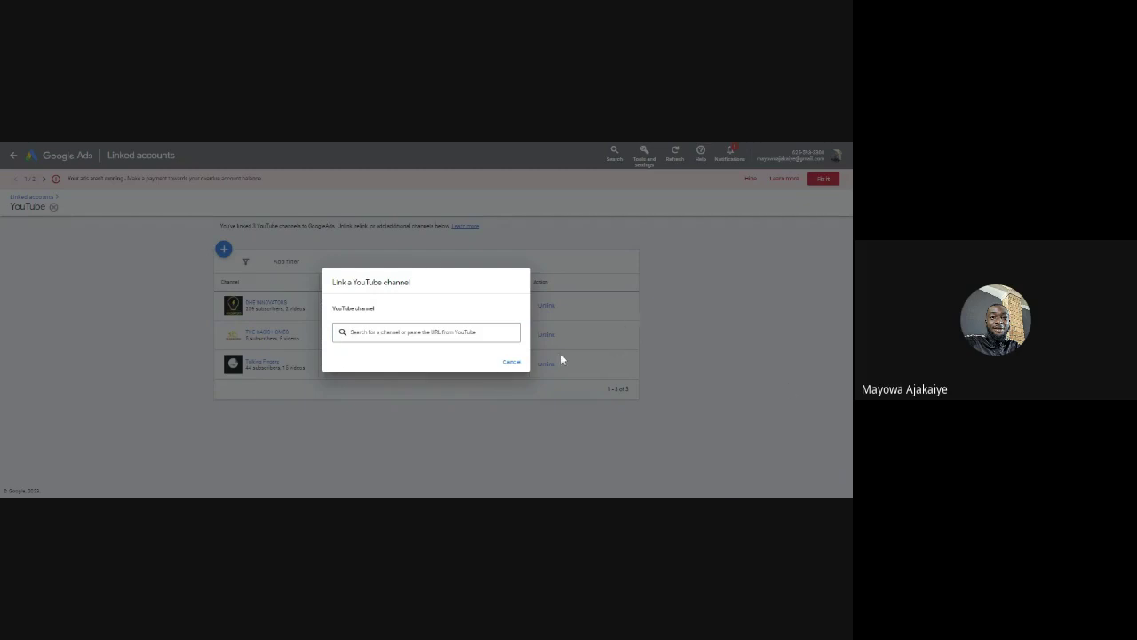
pyautogui.click(512, 362)
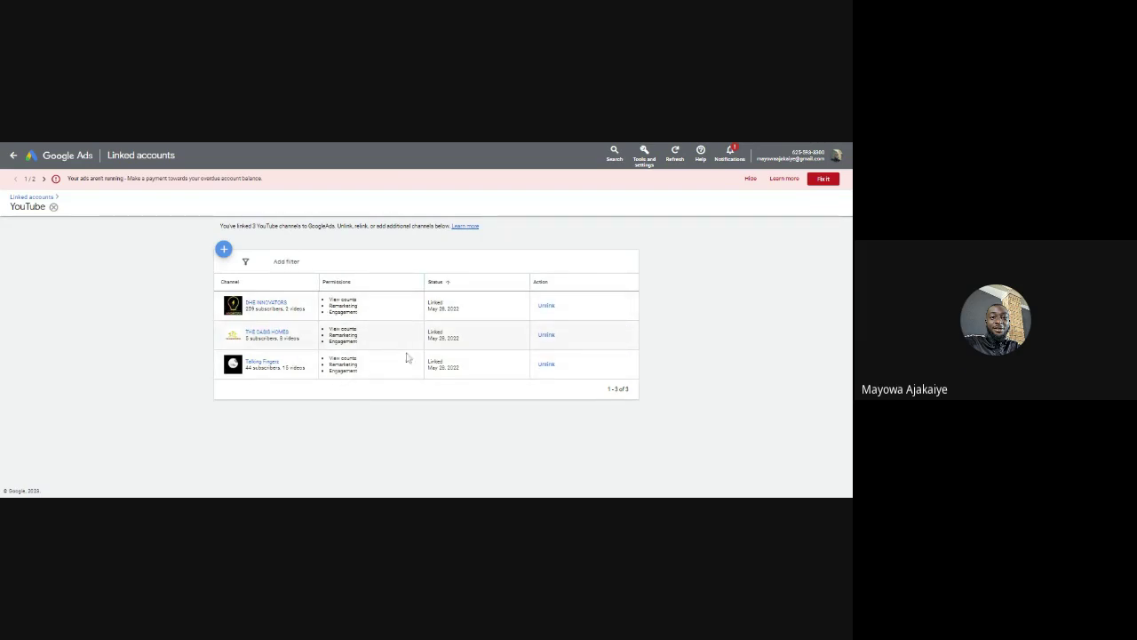
pyautogui.click(54, 207)
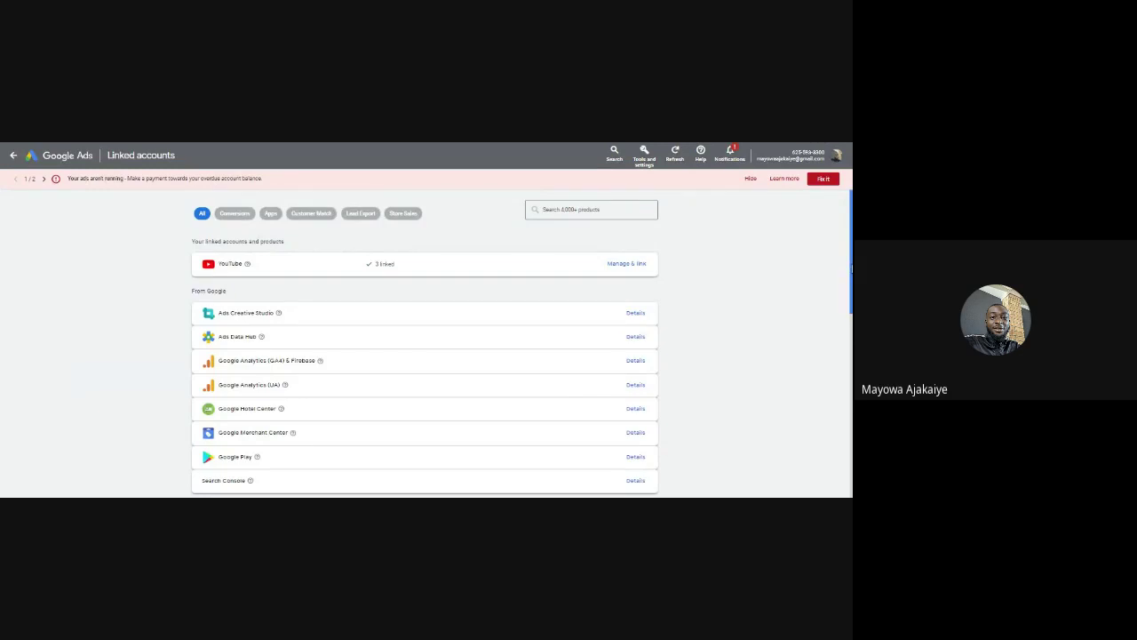
# View the Search Console linking details and its site URL form, cancel it, and return to the linked accounts
pyautogui.scroll(-1, 849, 280)
pyautogui.moveTo(850, 281)
pyautogui.mouseDown()
pyautogui.moveTo(851, 294)
pyautogui.moveTo(851, 283)
pyautogui.mouseUp()
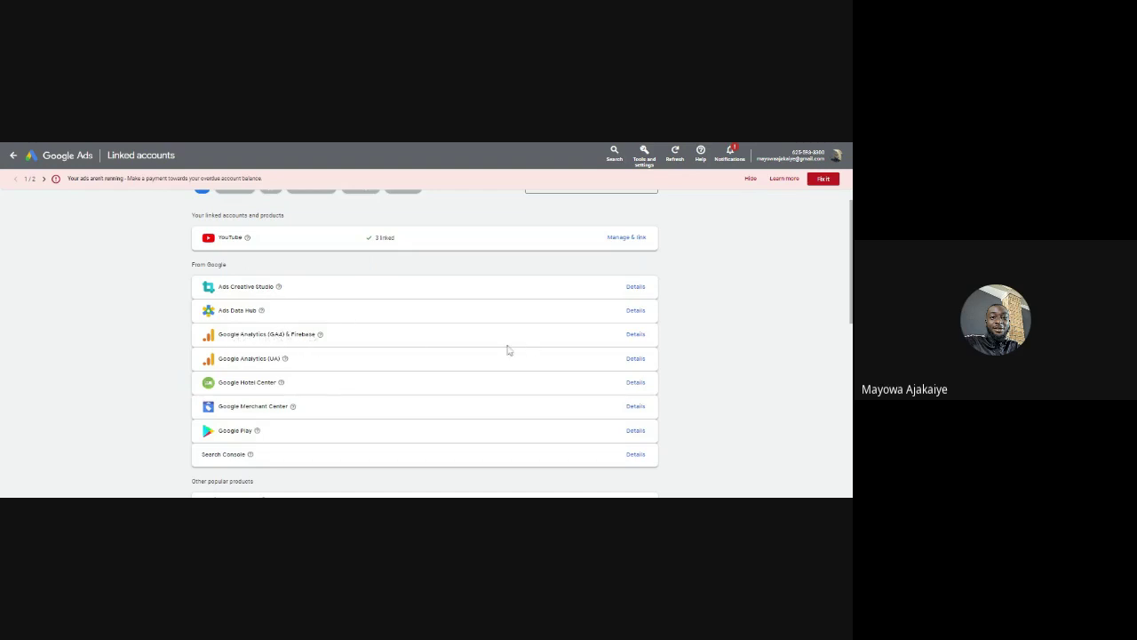
pyautogui.scroll(-1, 359, 427)
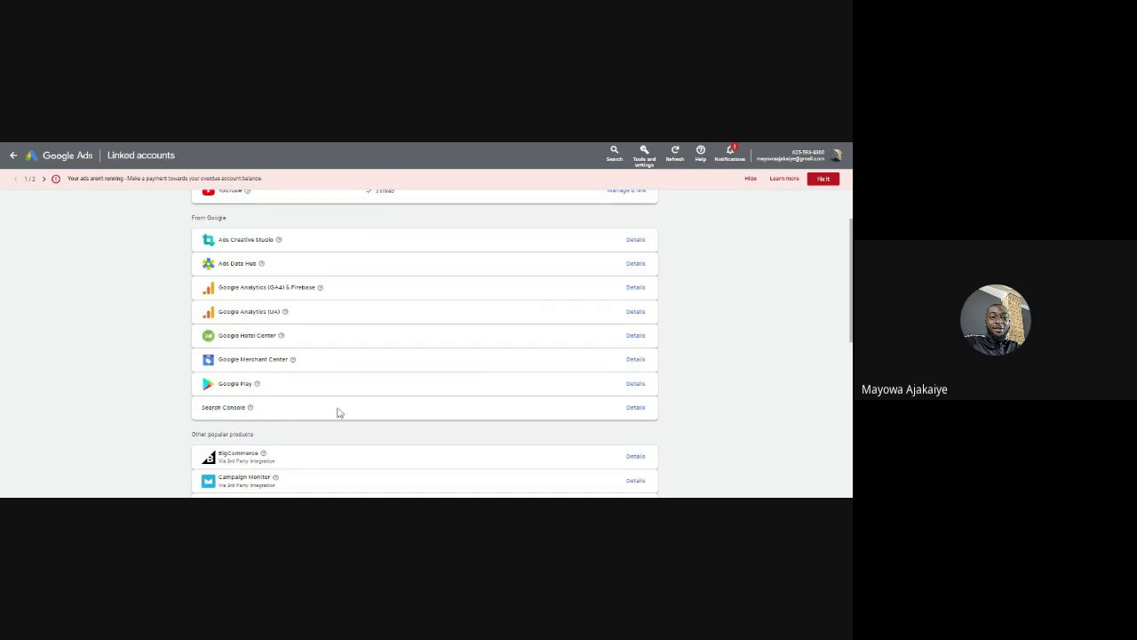
pyautogui.click(633, 414)
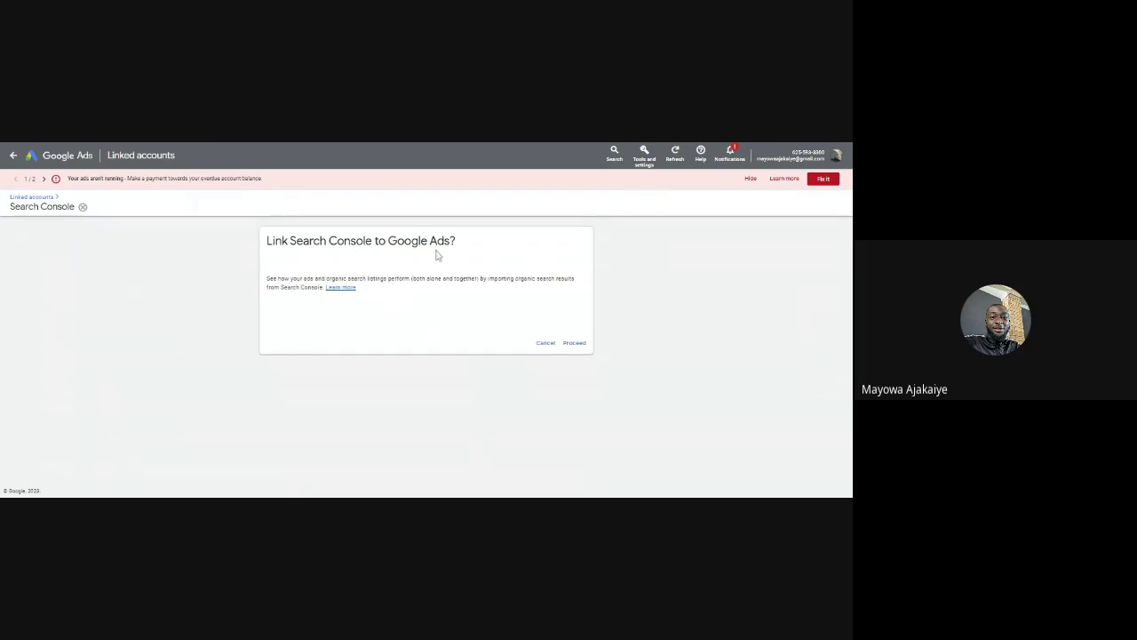
pyautogui.click(575, 344)
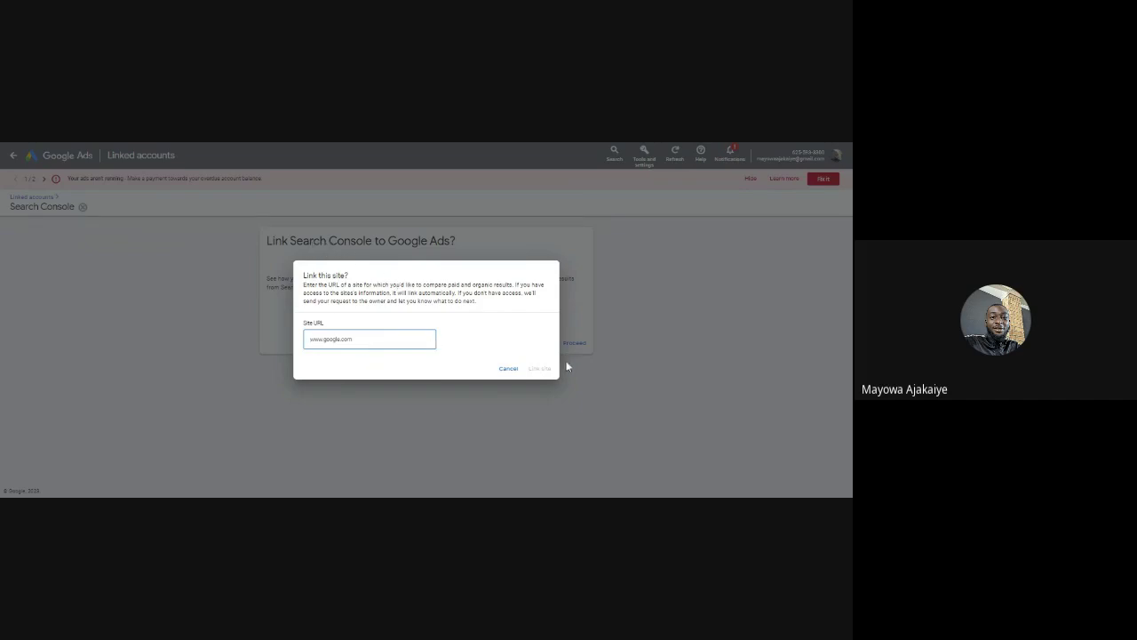
pyautogui.click(508, 368)
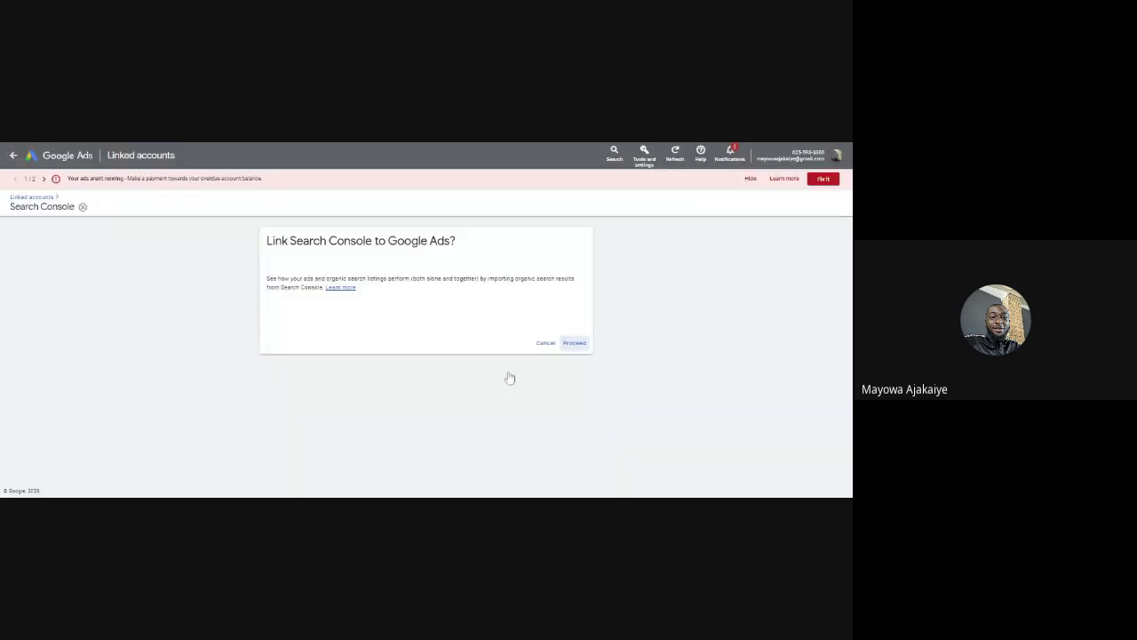
pyautogui.click(39, 202)
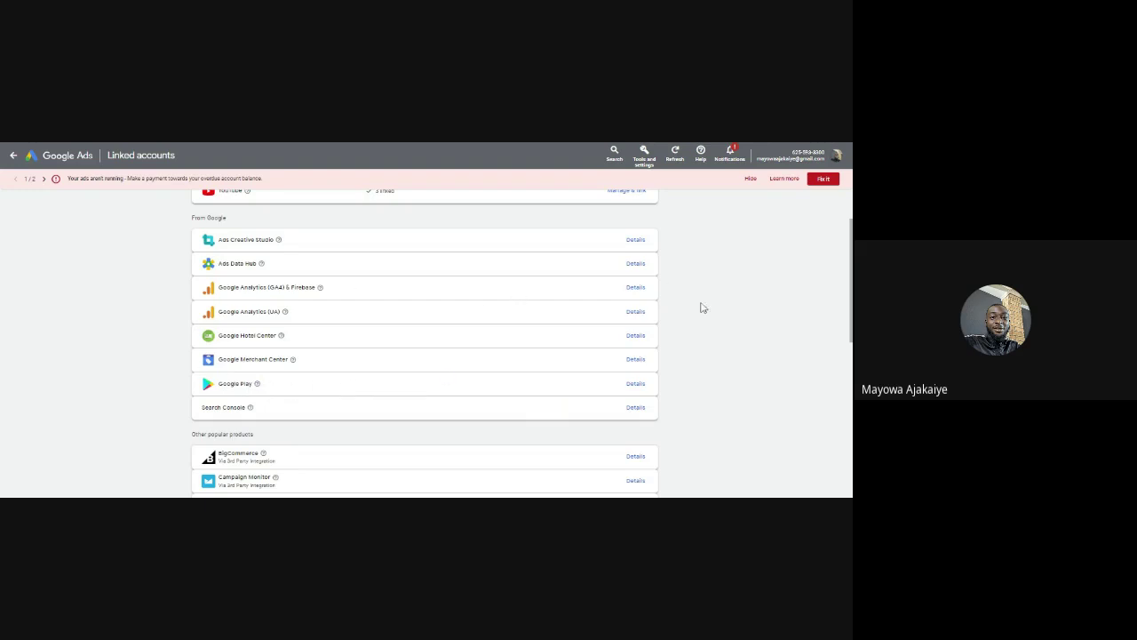
# Examine the Google and other popular products that can be linked to the account
pyautogui.scroll(-3, 702, 307)
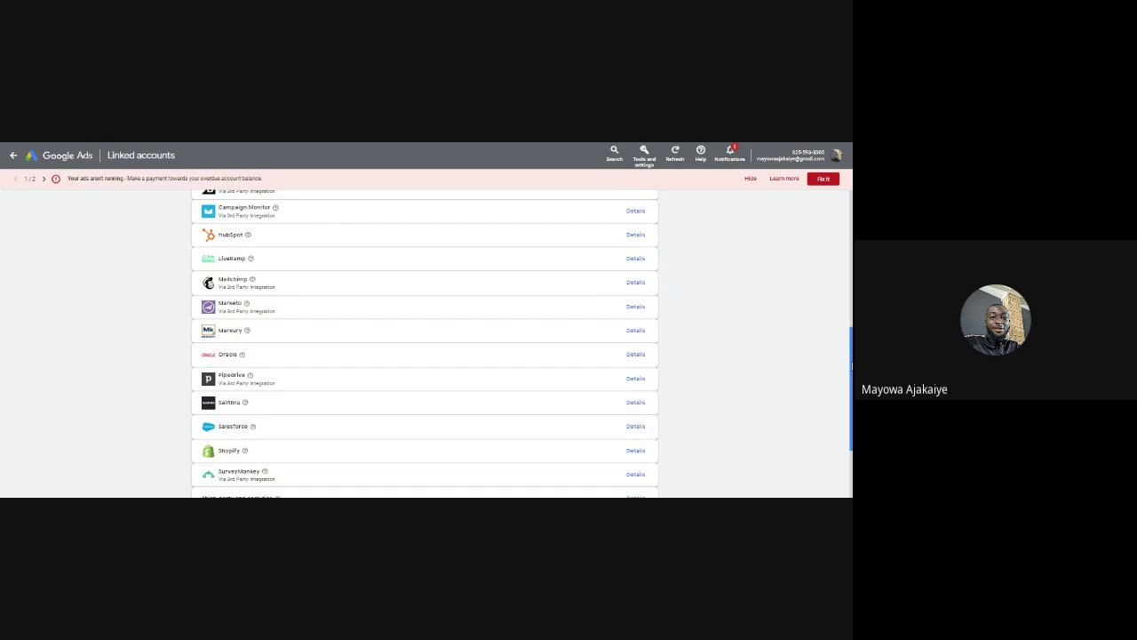
pyautogui.moveTo(851, 364); pyautogui.dragTo(842, 301)
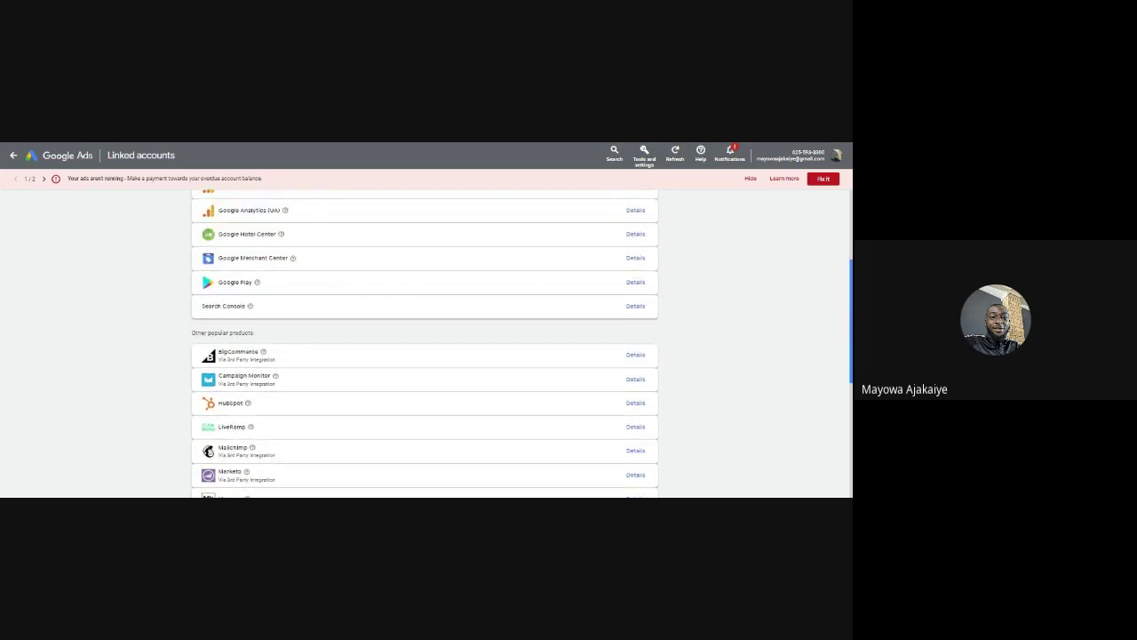
pyautogui.moveTo(850, 305); pyautogui.dragTo(847, 343)
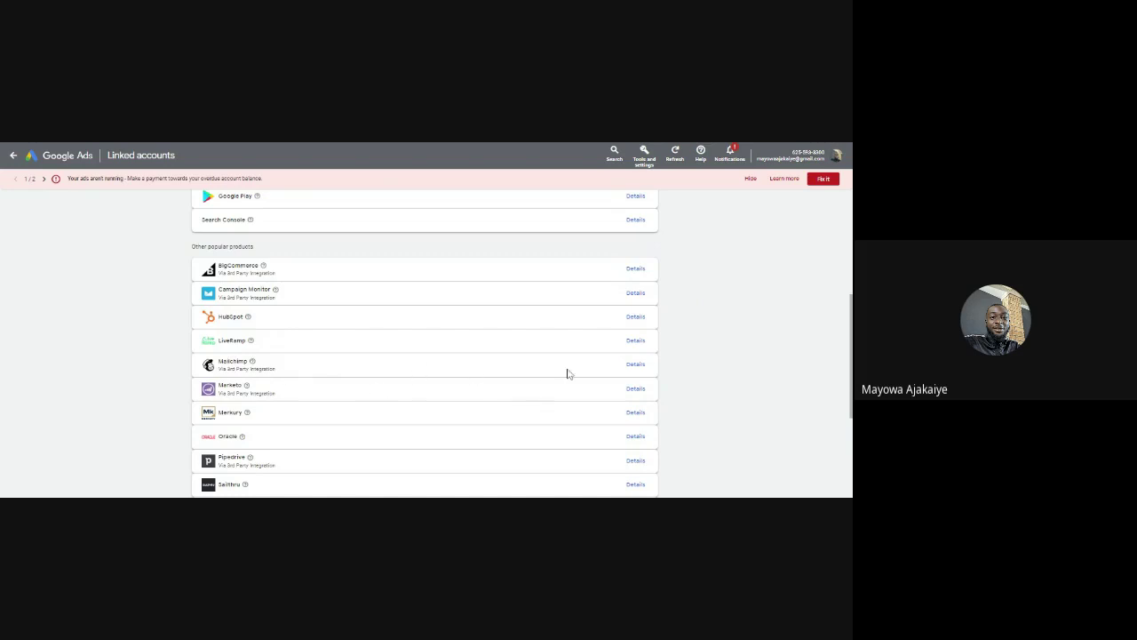
pyautogui.moveTo(849, 361); pyautogui.dragTo(848, 427)
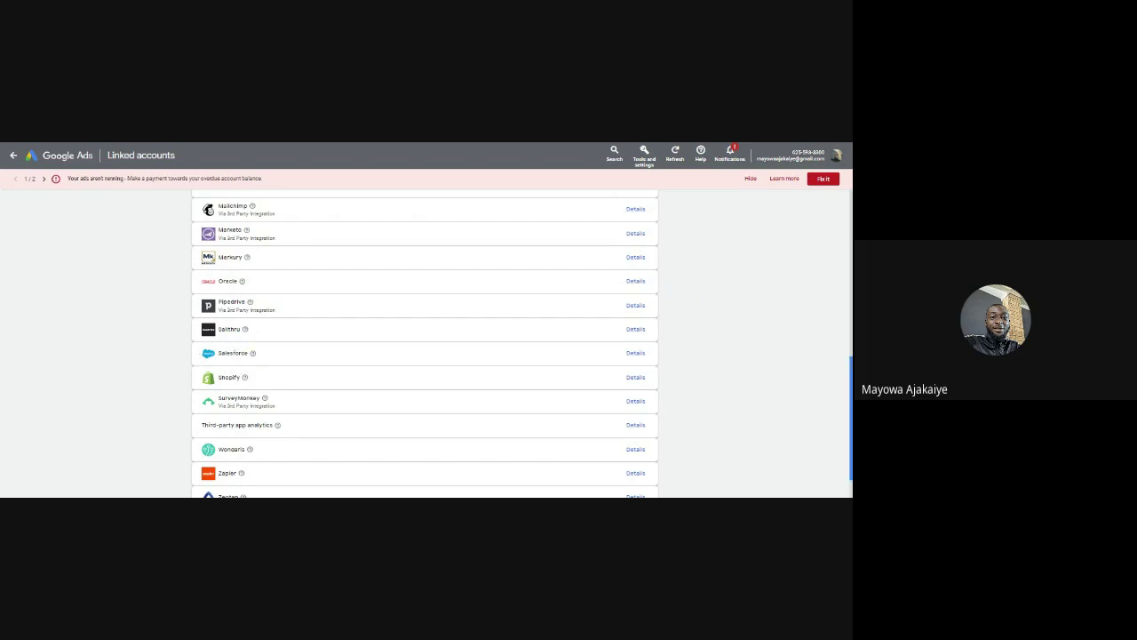
pyautogui.scroll(-2, 425, 342)
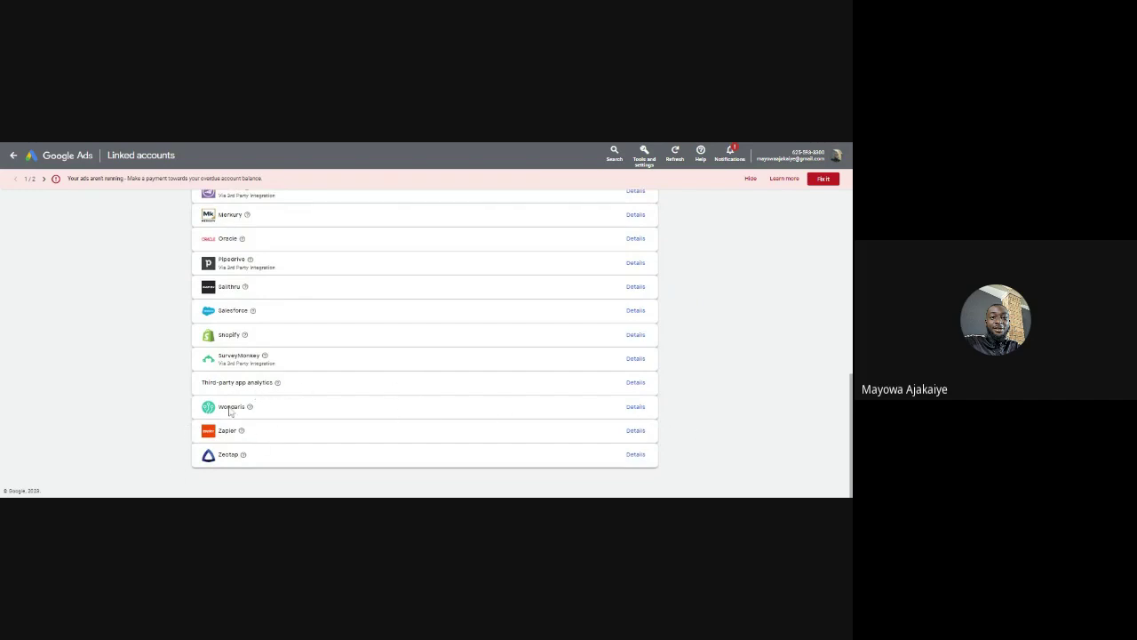
pyautogui.moveTo(850, 388); pyautogui.dragTo(843, 206)
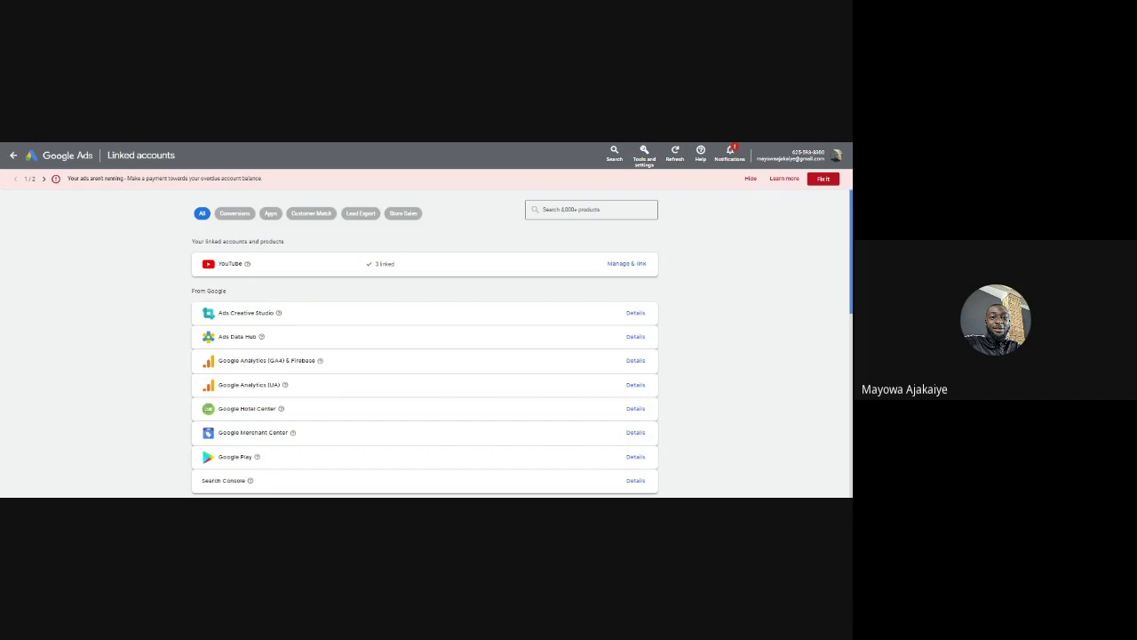
pyautogui.moveTo(850, 244); pyautogui.dragTo(848, 429)
pyautogui.scroll(10, 848, 406)
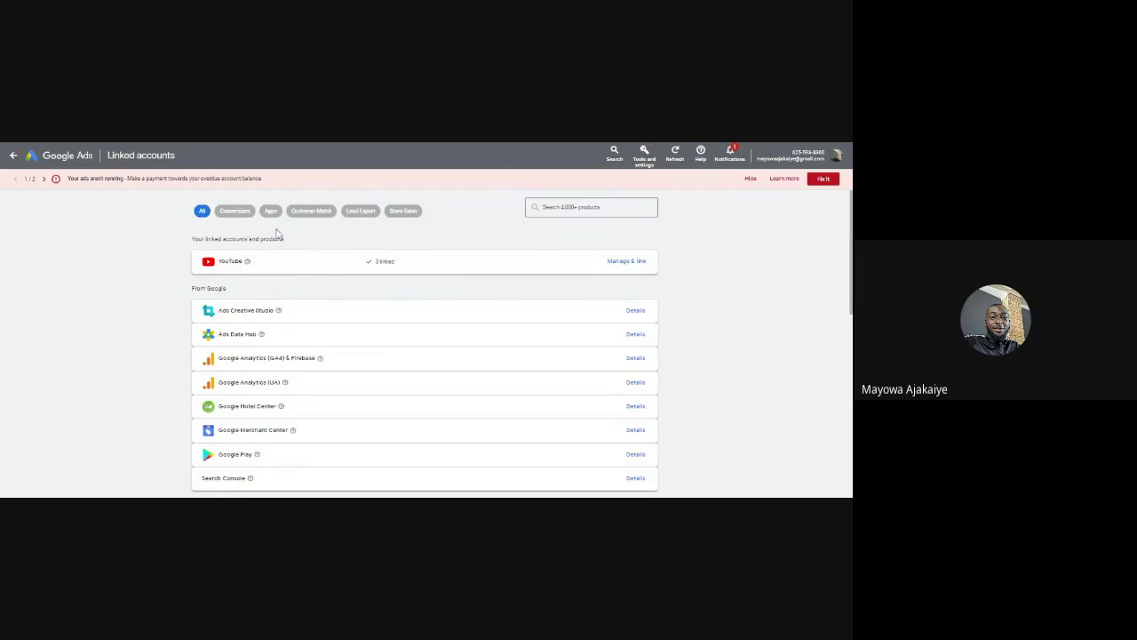
# View the Google tag configuration and its settings, and open the tag's installation instructions
pyautogui.click(639, 161)
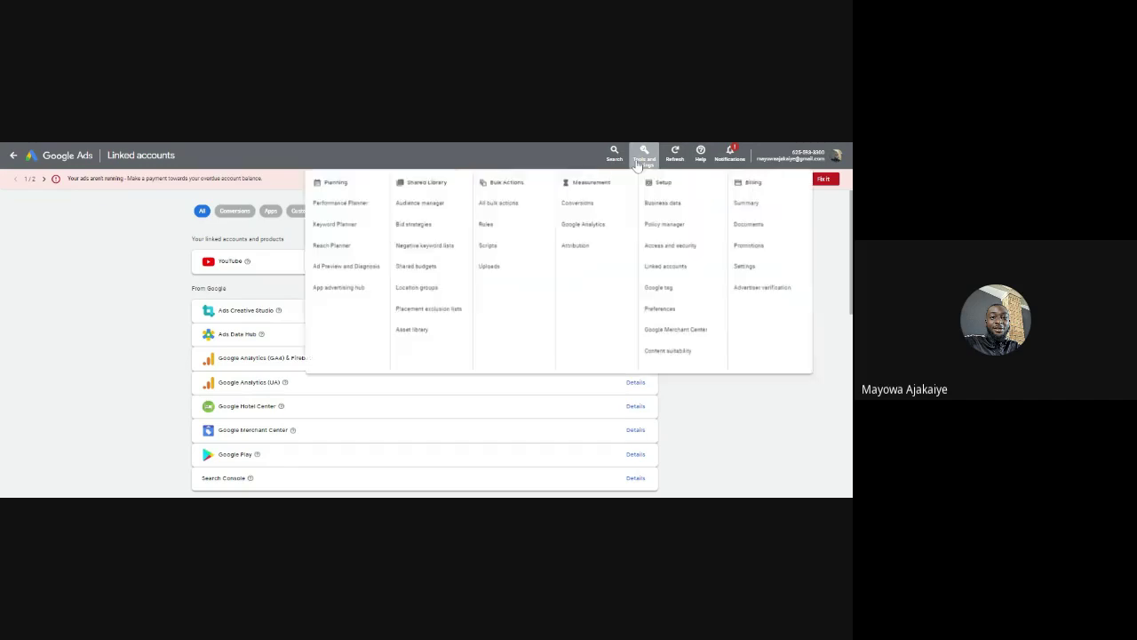
pyautogui.click(660, 300)
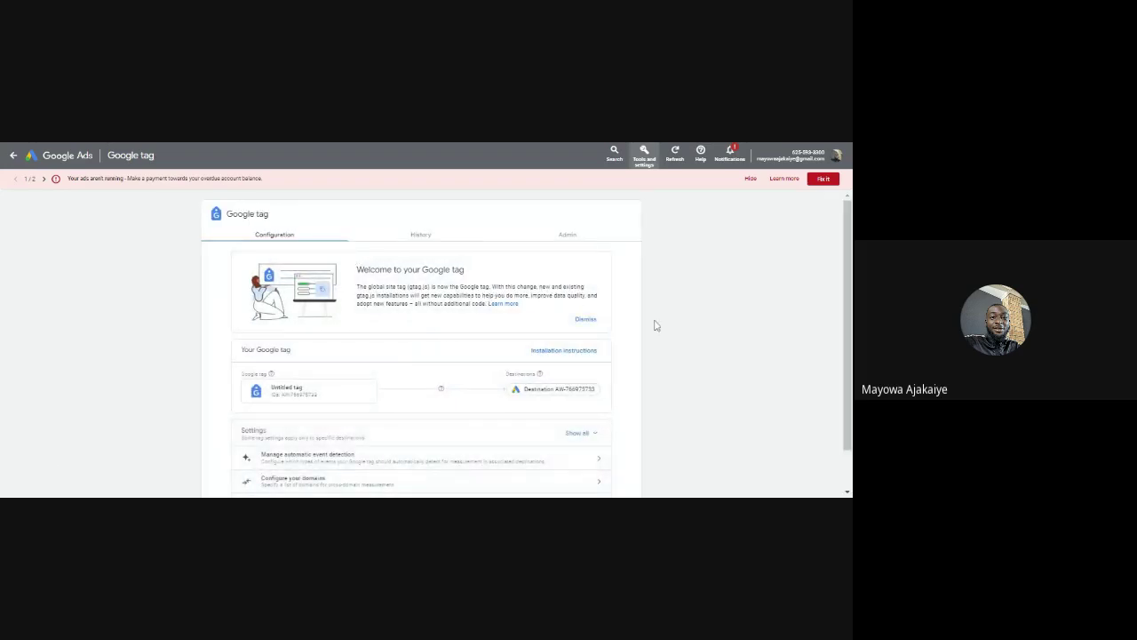
pyautogui.scroll(-2, 844, 294)
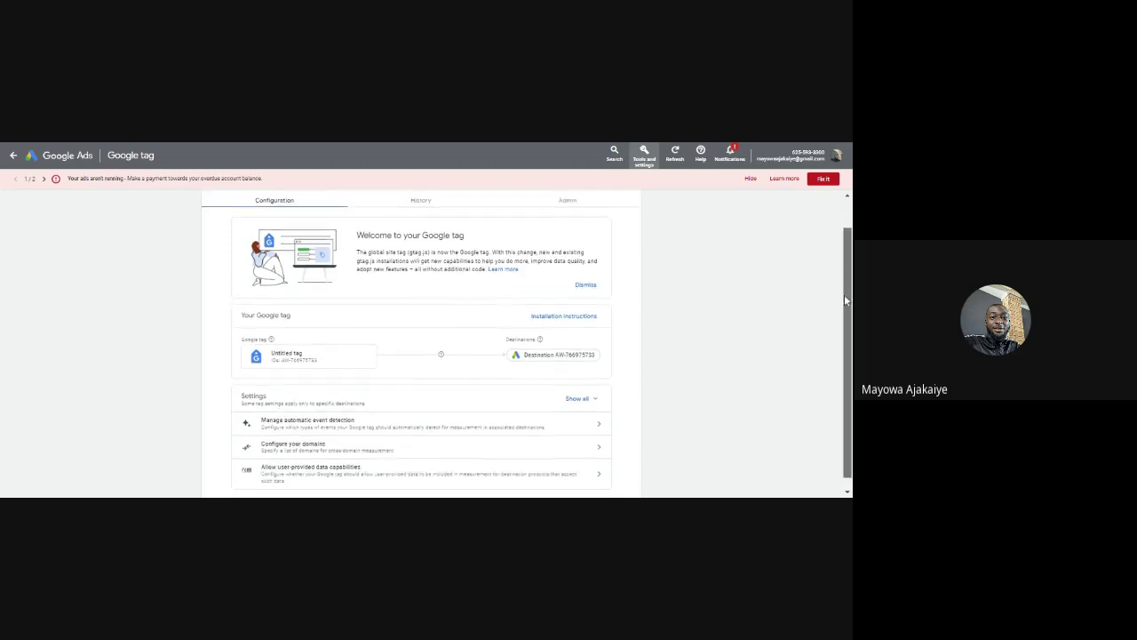
pyautogui.scroll(2, 835, 291)
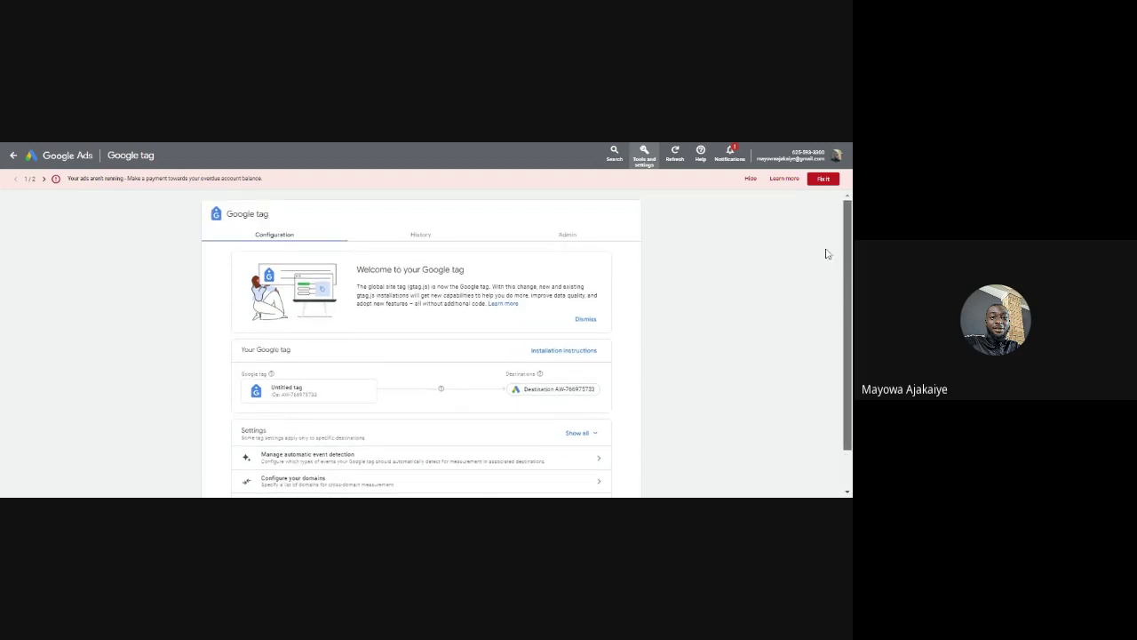
pyautogui.scroll(-2, 826, 294)
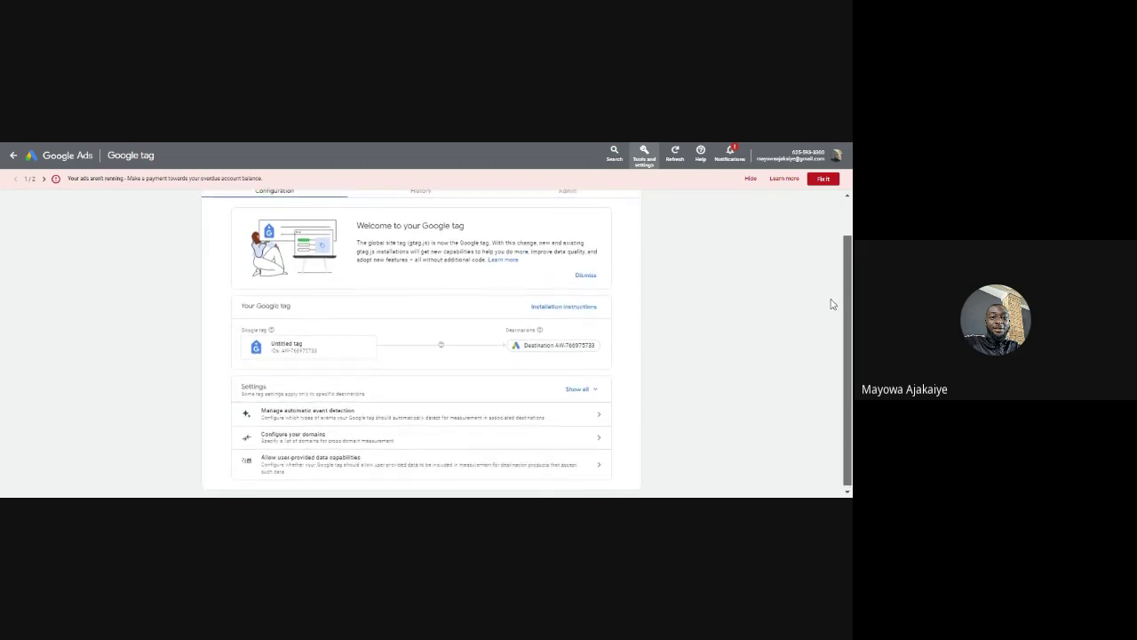
pyautogui.scroll(-1, 839, 355)
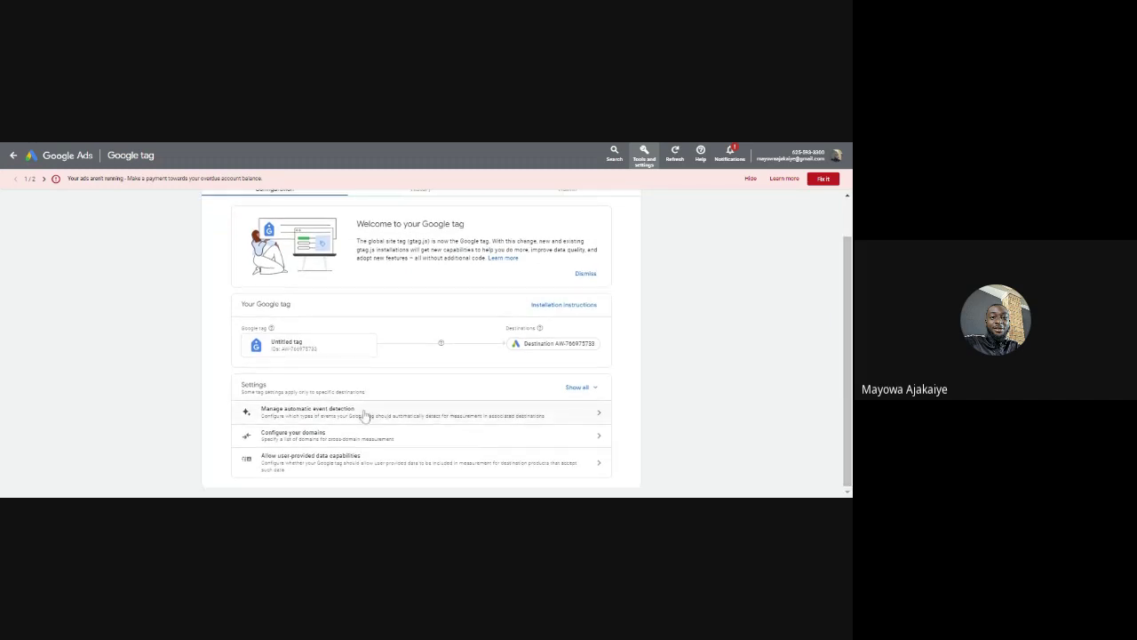
pyautogui.click(539, 307)
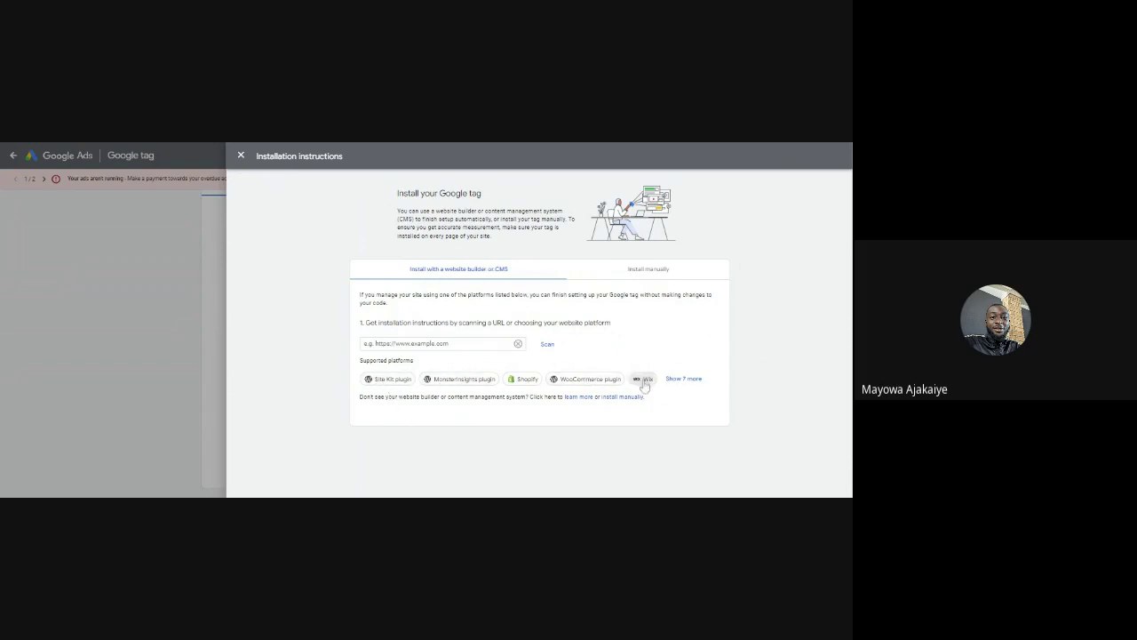
# View the manual installation code for the Google tag, close the instructions, and return to the campaigns overview
pyautogui.click(642, 272)
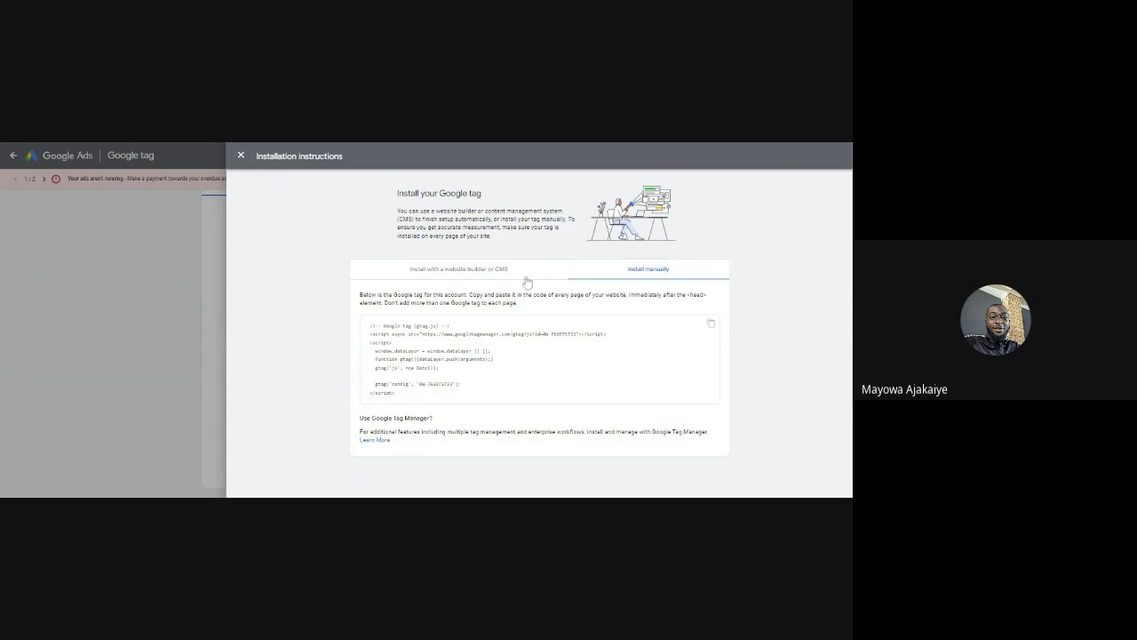
pyautogui.click(240, 156)
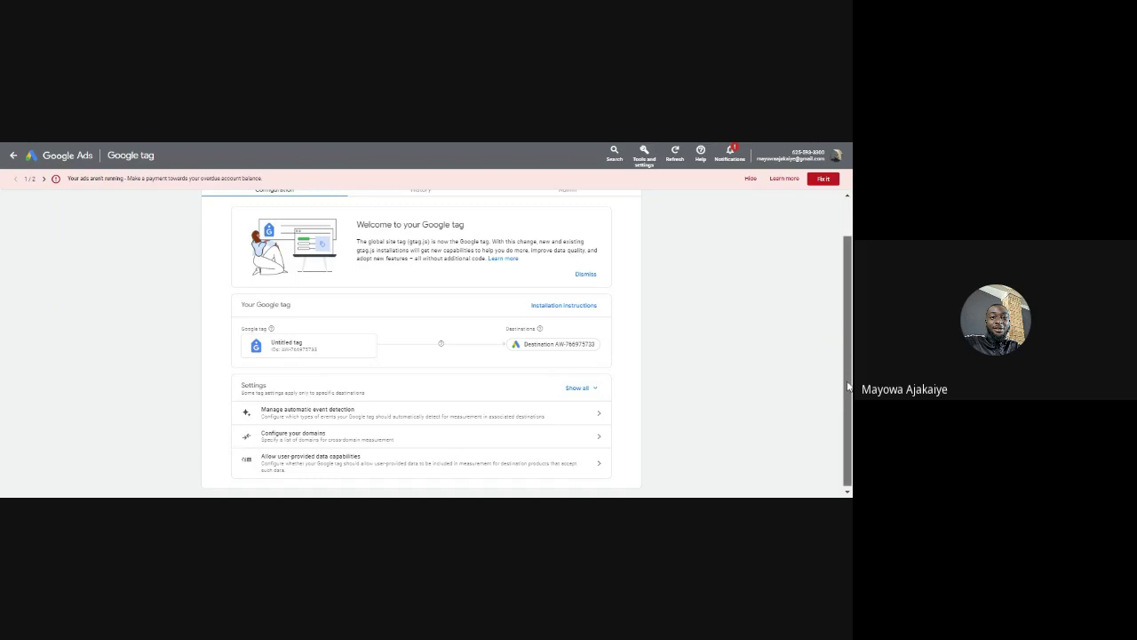
pyautogui.moveTo(848, 386); pyautogui.dragTo(850, 213)
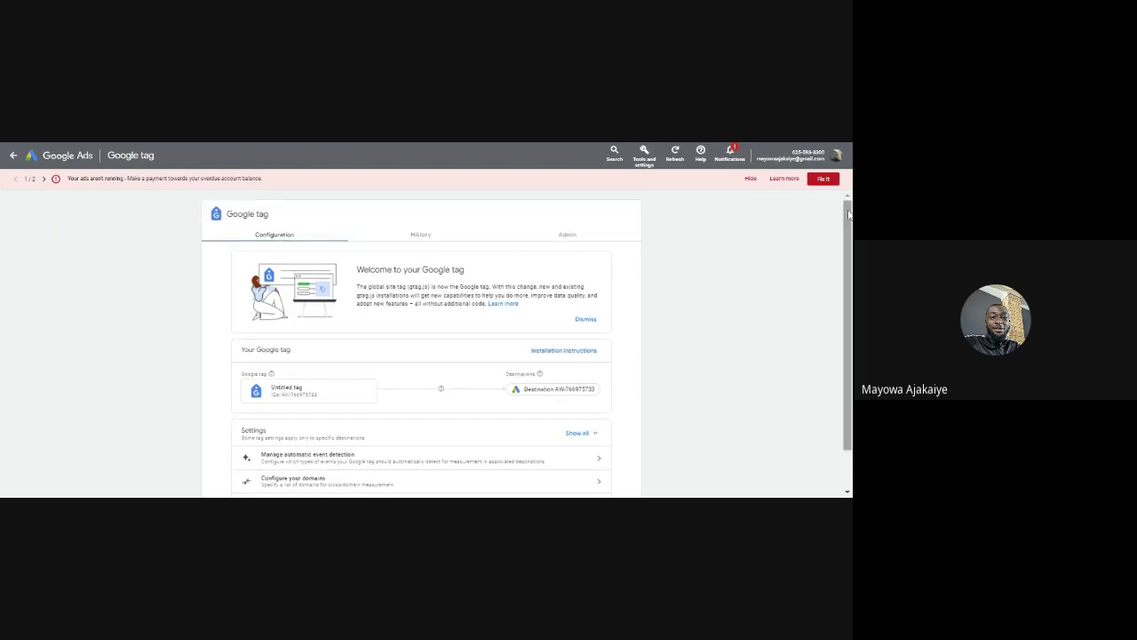
pyautogui.click(12, 156)
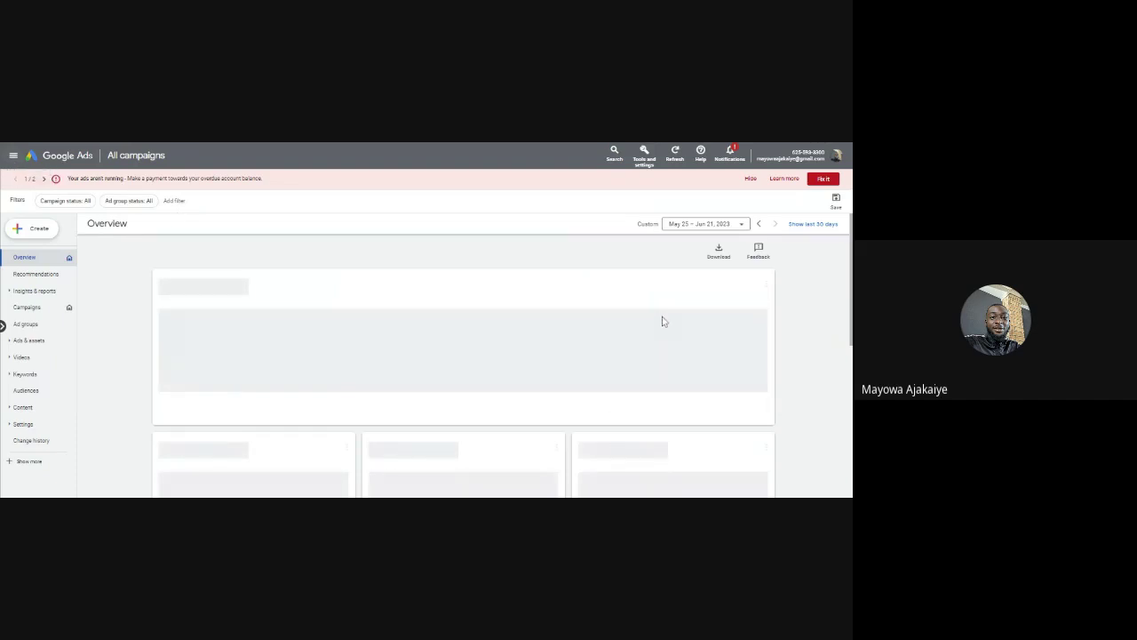
# Examine the account preferences, including display language, time zone, account status, data protection contacts, and rules and terms
pyautogui.click(644, 153)
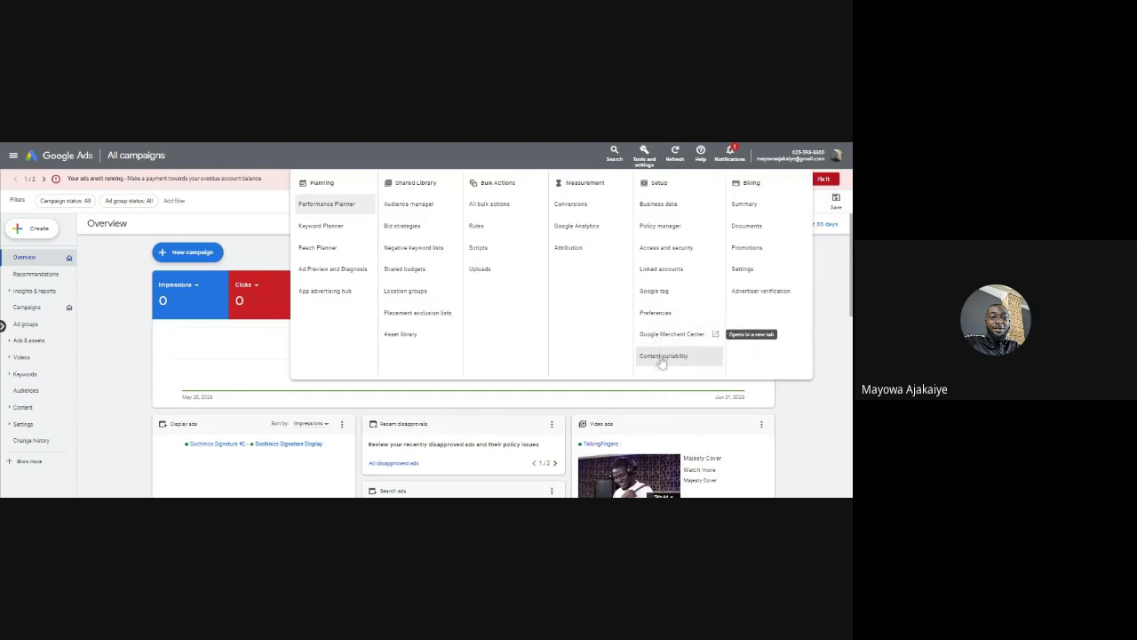
pyautogui.click(655, 316)
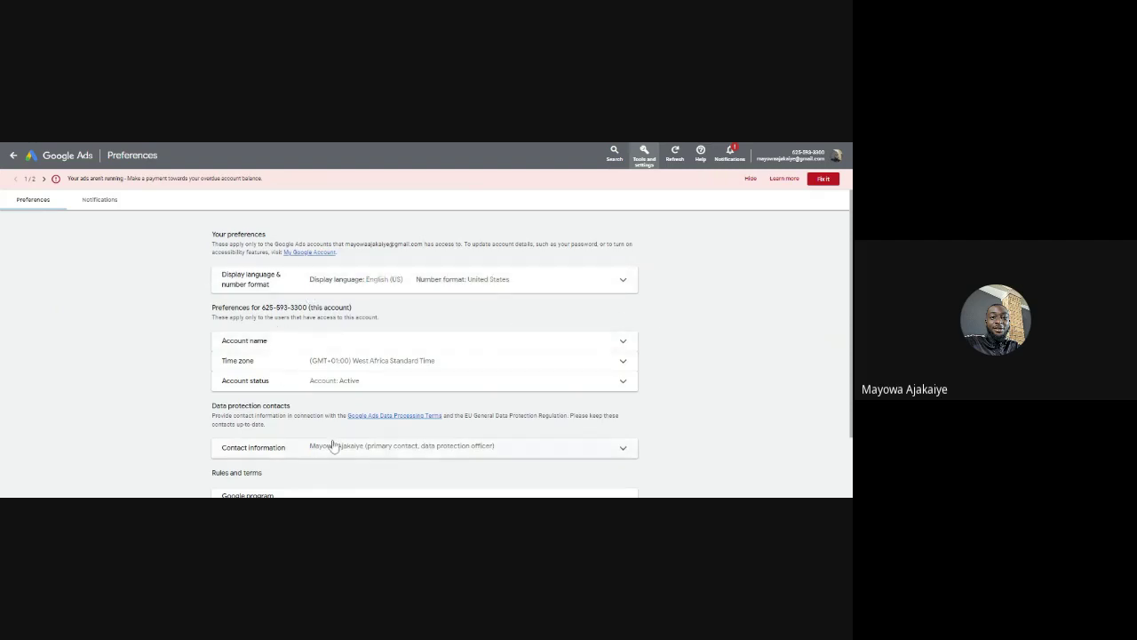
pyautogui.scroll(-2, 491, 343)
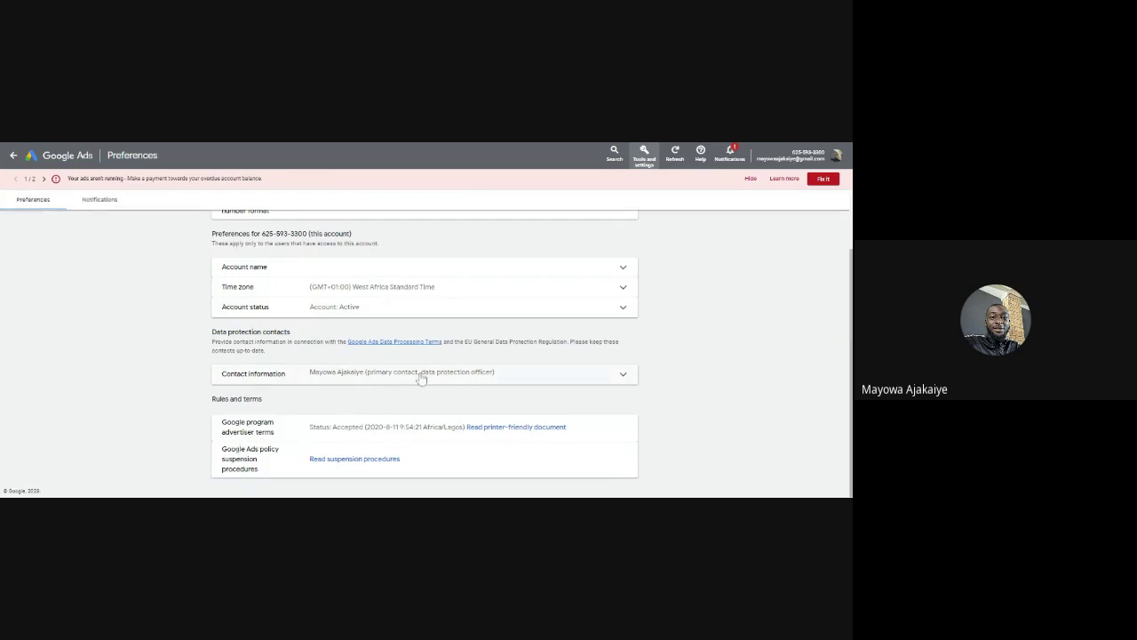
pyautogui.scroll(2, 844, 356)
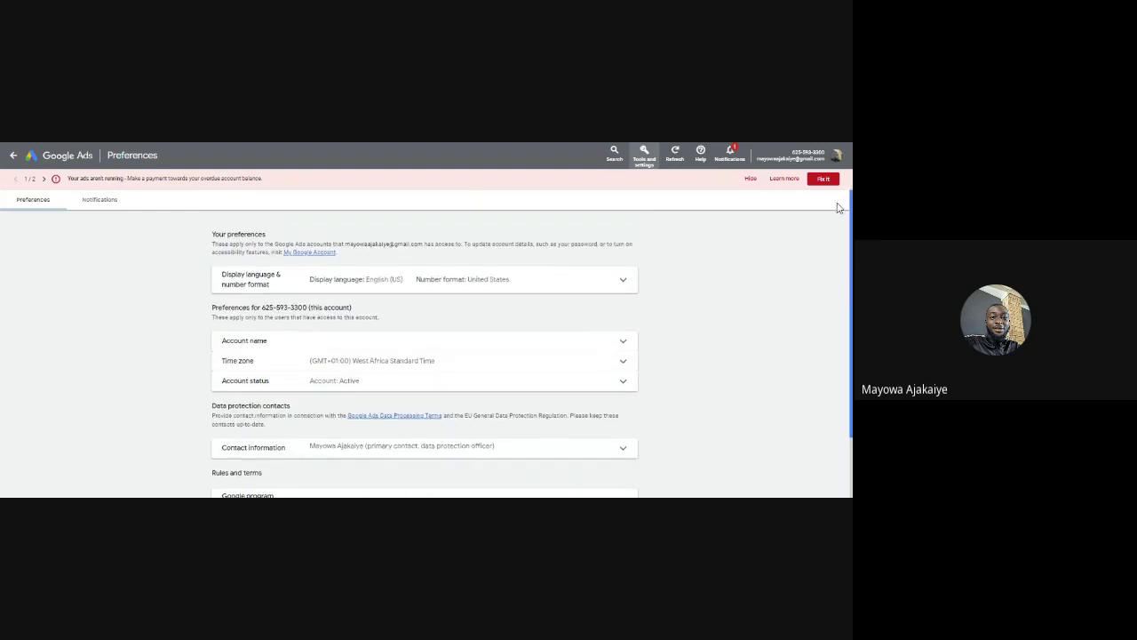
pyautogui.click(646, 154)
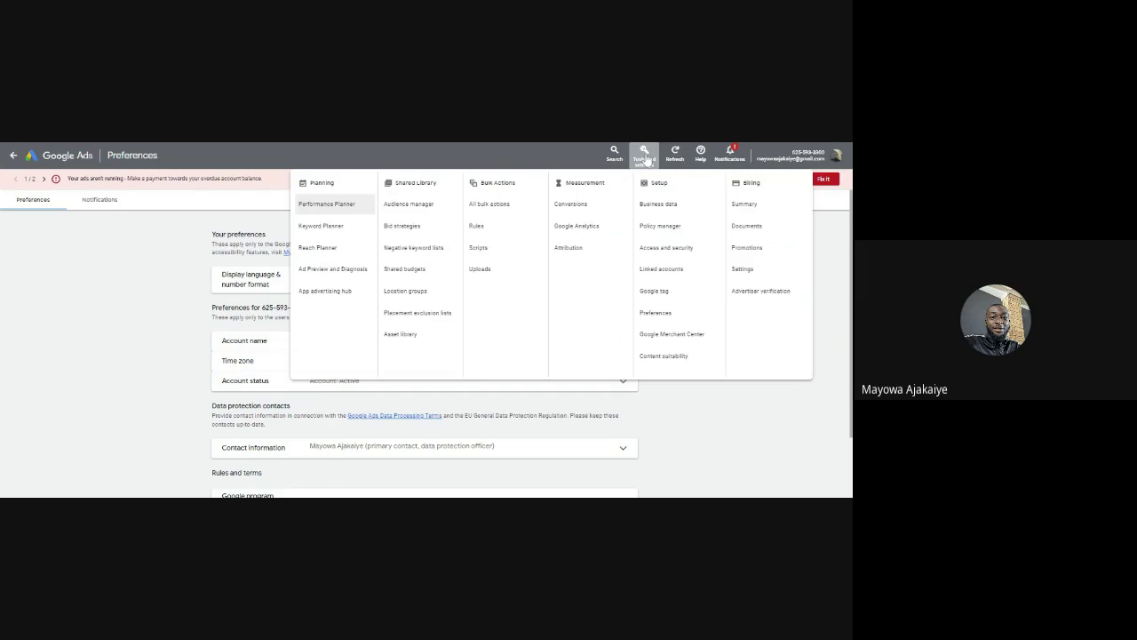
pyautogui.click(570, 226)
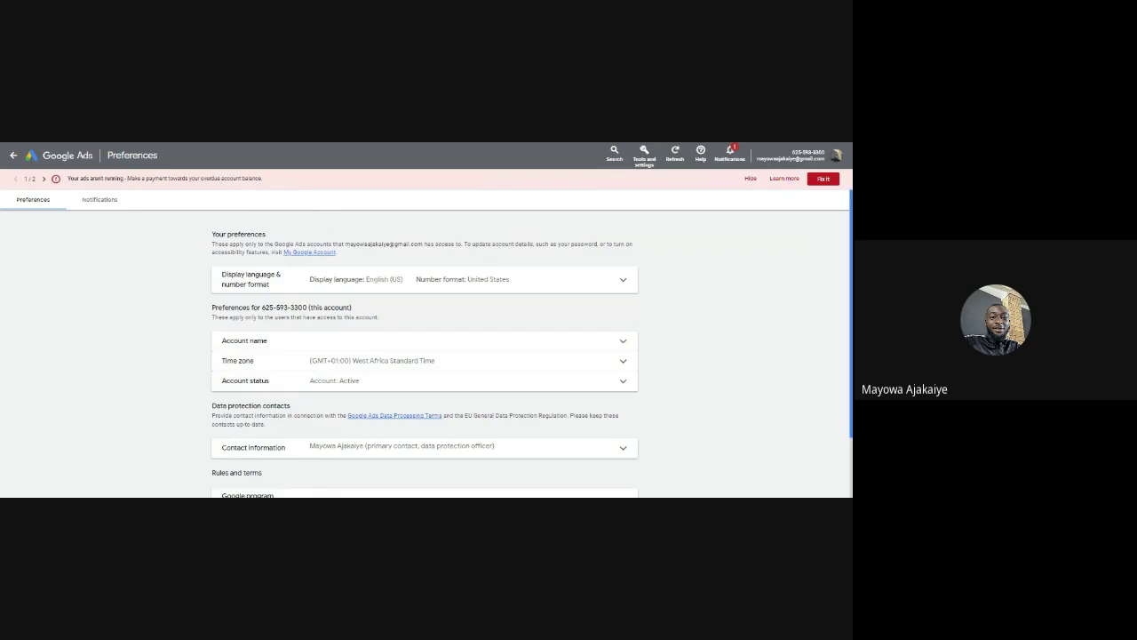
pyautogui.scroll(-3, 817, 228)
pyautogui.scroll(3, 817, 229)
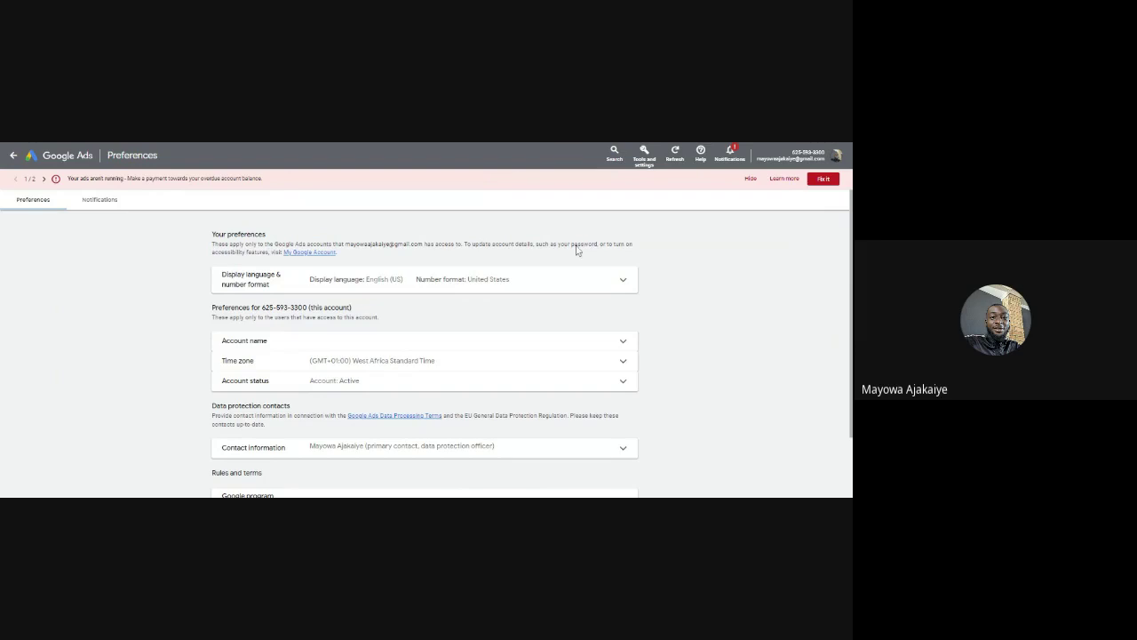
# Open the conversions summary and exit the guide to conversion goals
pyautogui.click(641, 158)
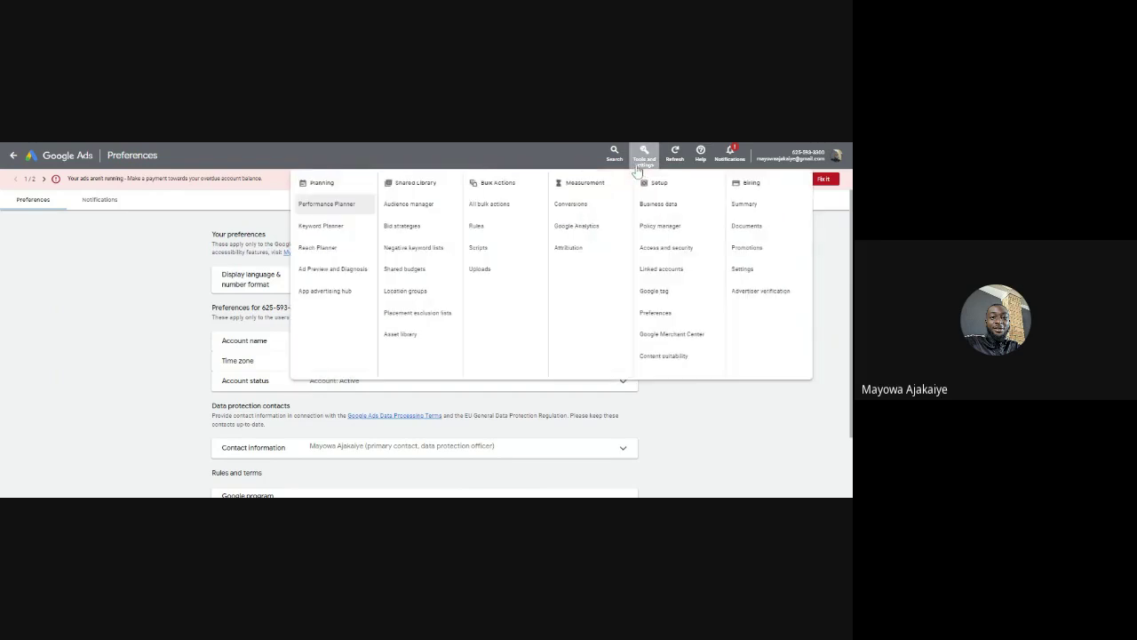
pyautogui.click(573, 207)
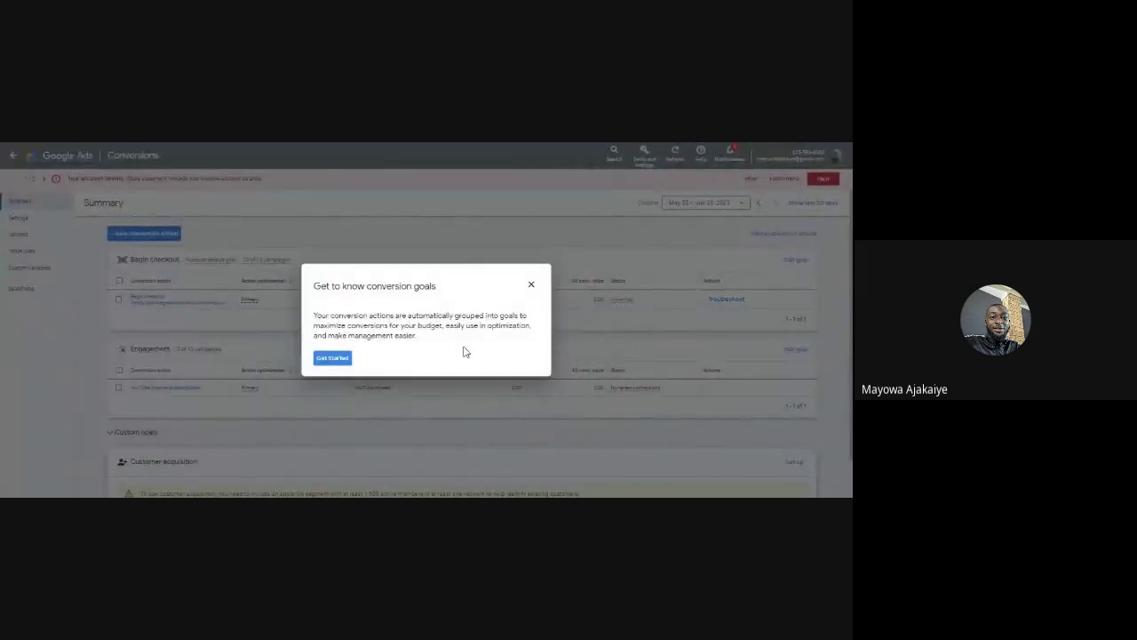
pyautogui.click(531, 285)
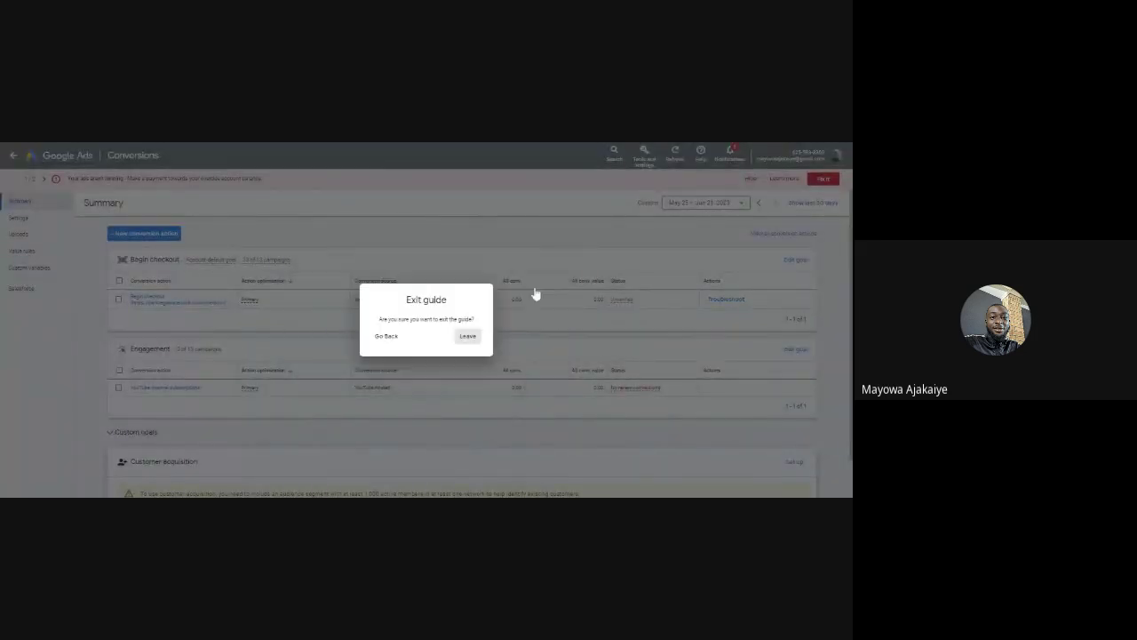
pyautogui.click(467, 336)
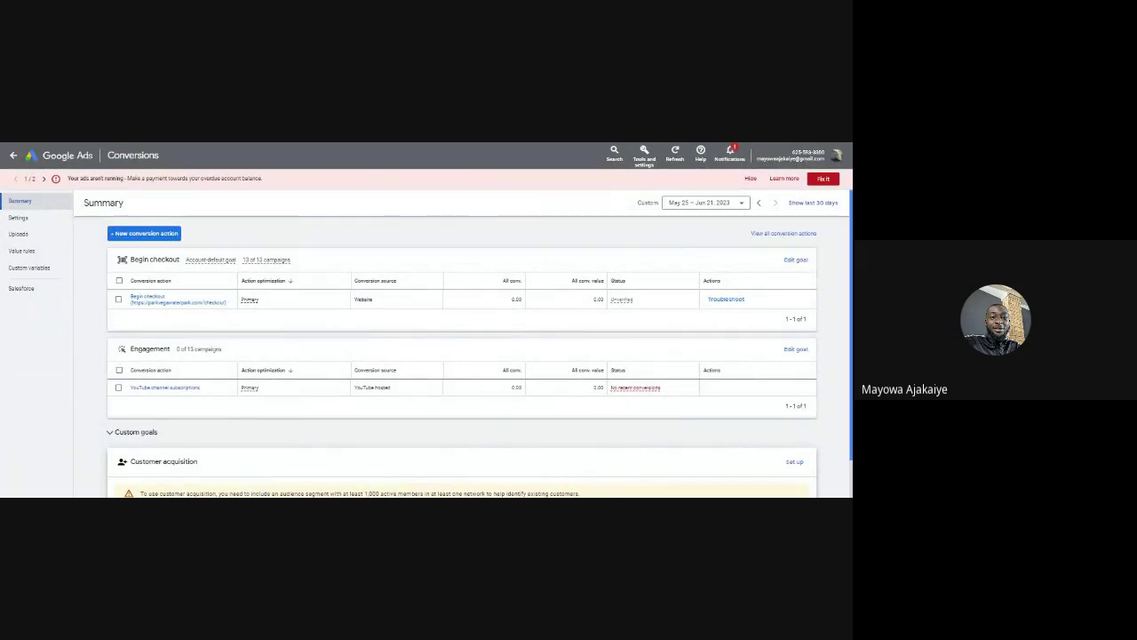
# Review the account's conversion goals, look at the kinds of conversions offered for a new conversion action, and close that form
pyautogui.scroll(-2, 825, 267)
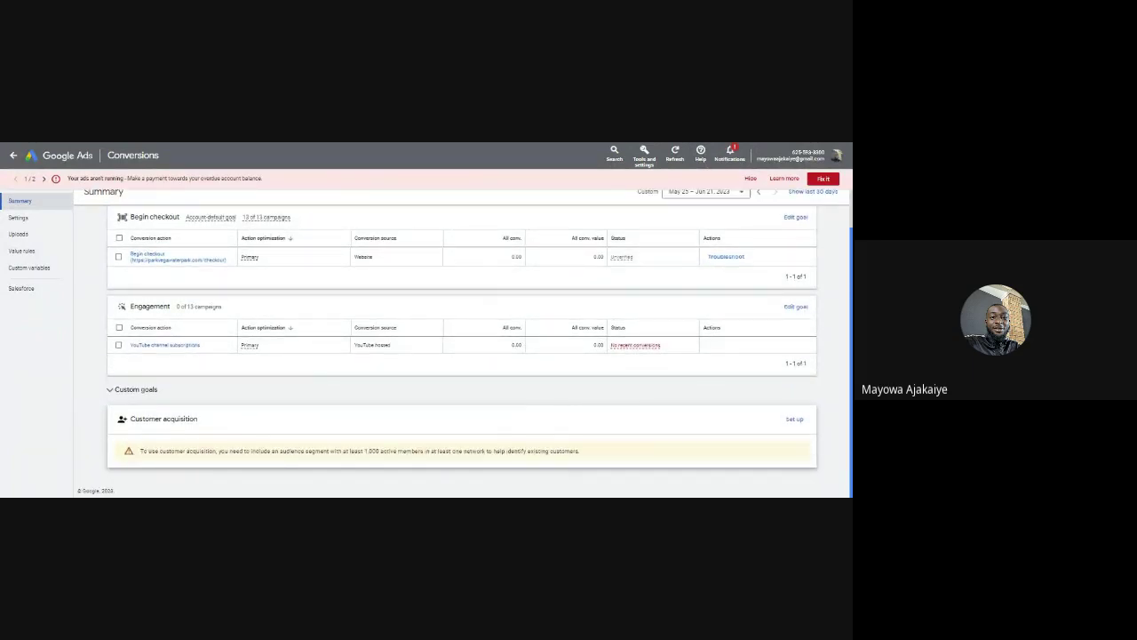
pyautogui.scroll(2, 835, 302)
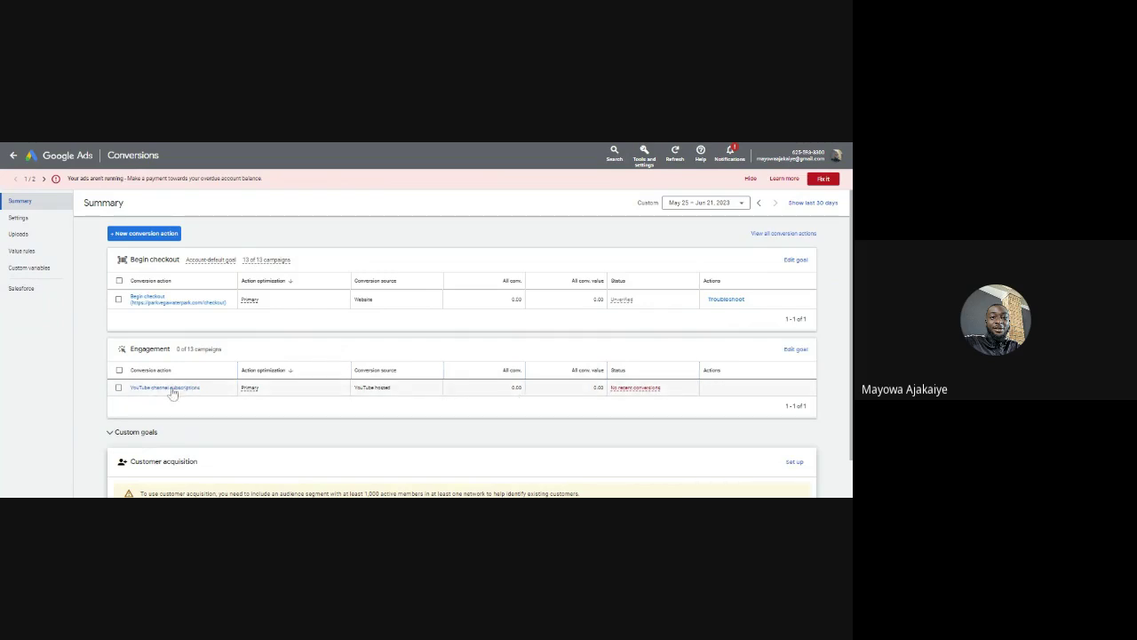
pyautogui.click(154, 235)
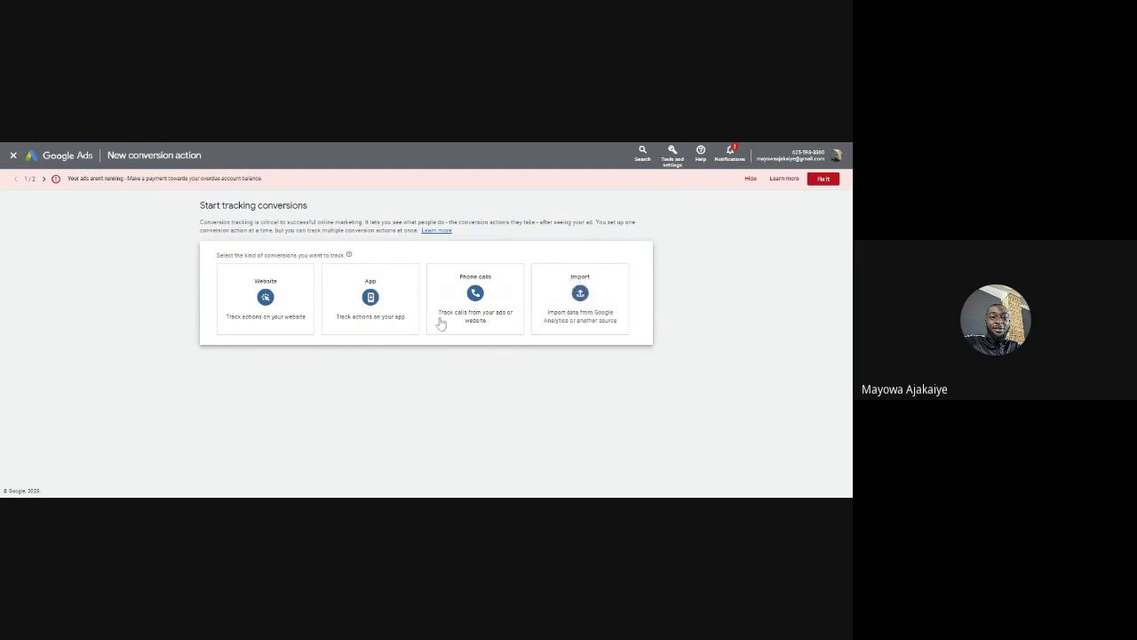
pyautogui.click(13, 156)
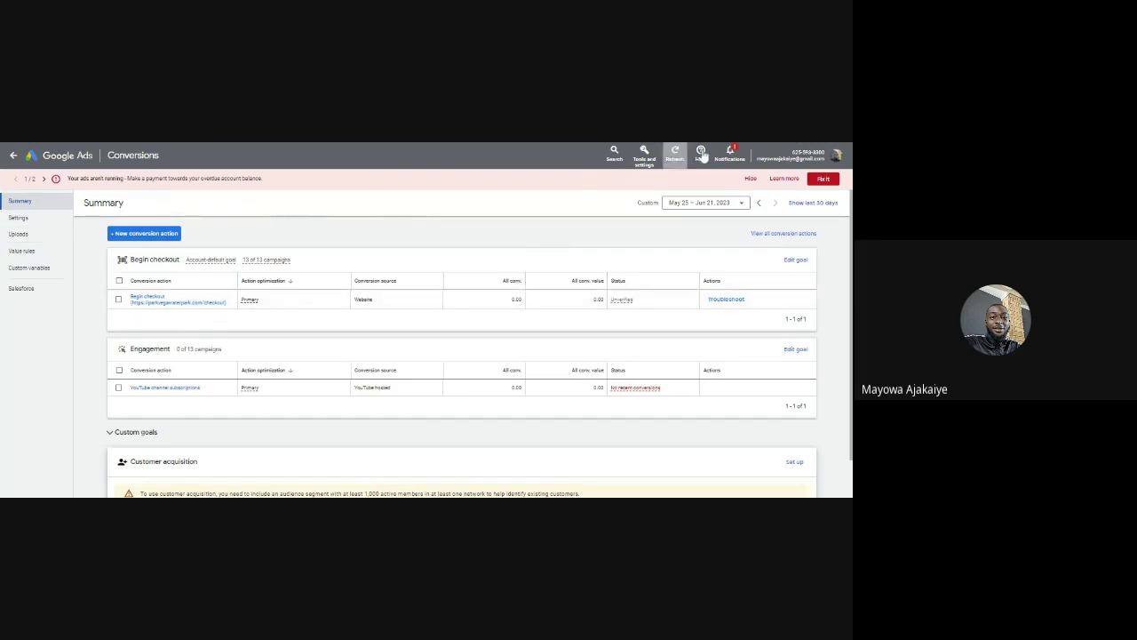
# Try to open the Audience manager, and open Performance Planner instead
pyautogui.click(645, 155)
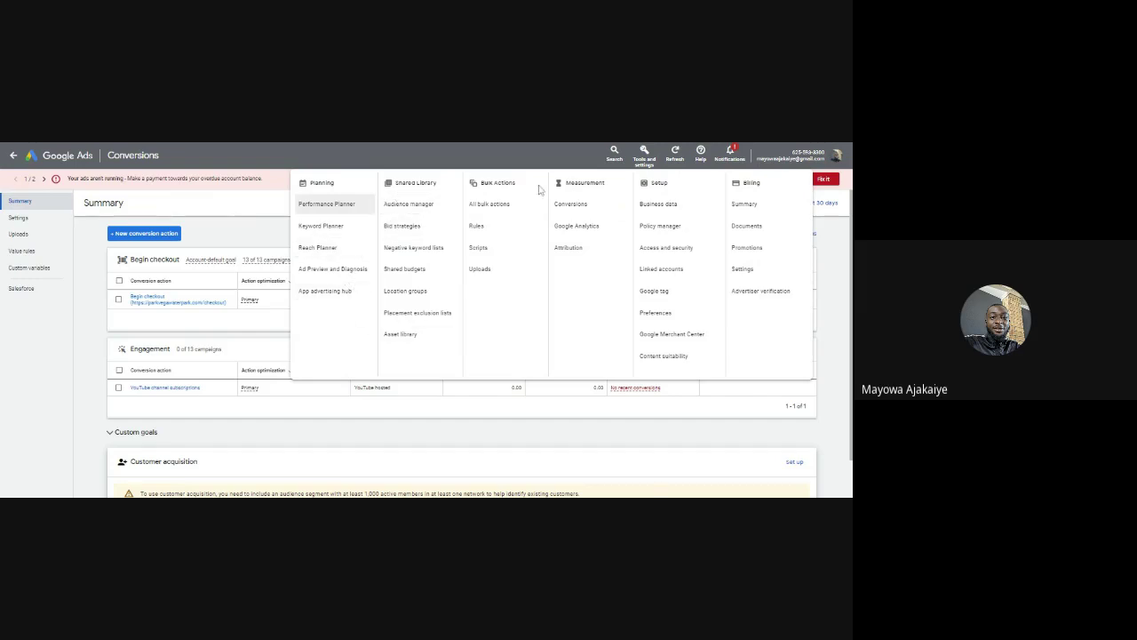
pyautogui.click(407, 204)
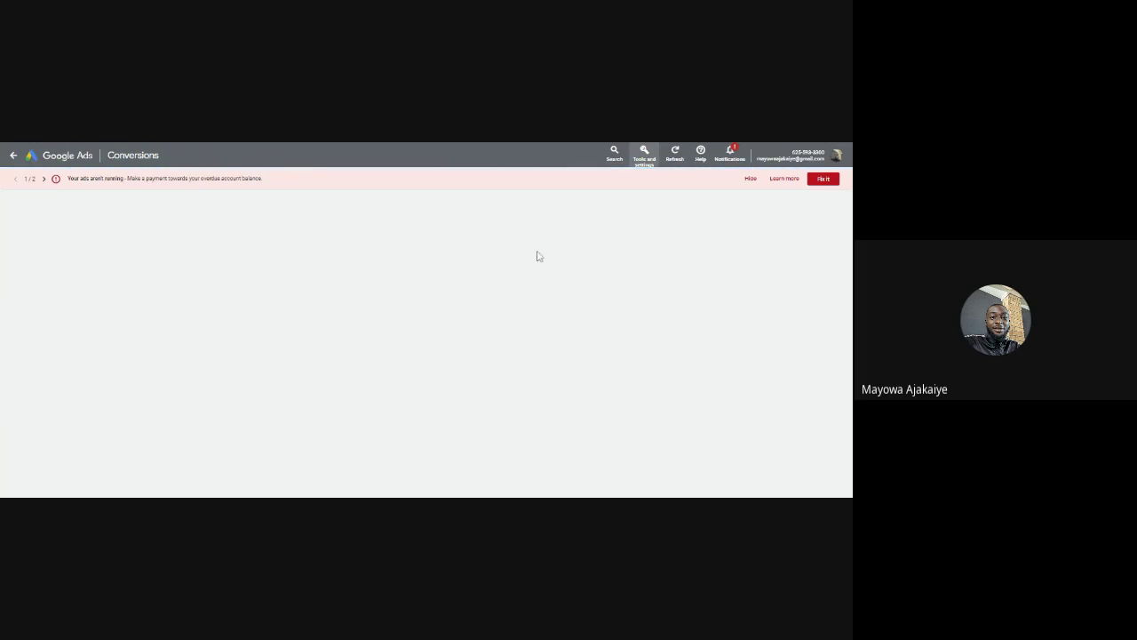
pyautogui.click(646, 156)
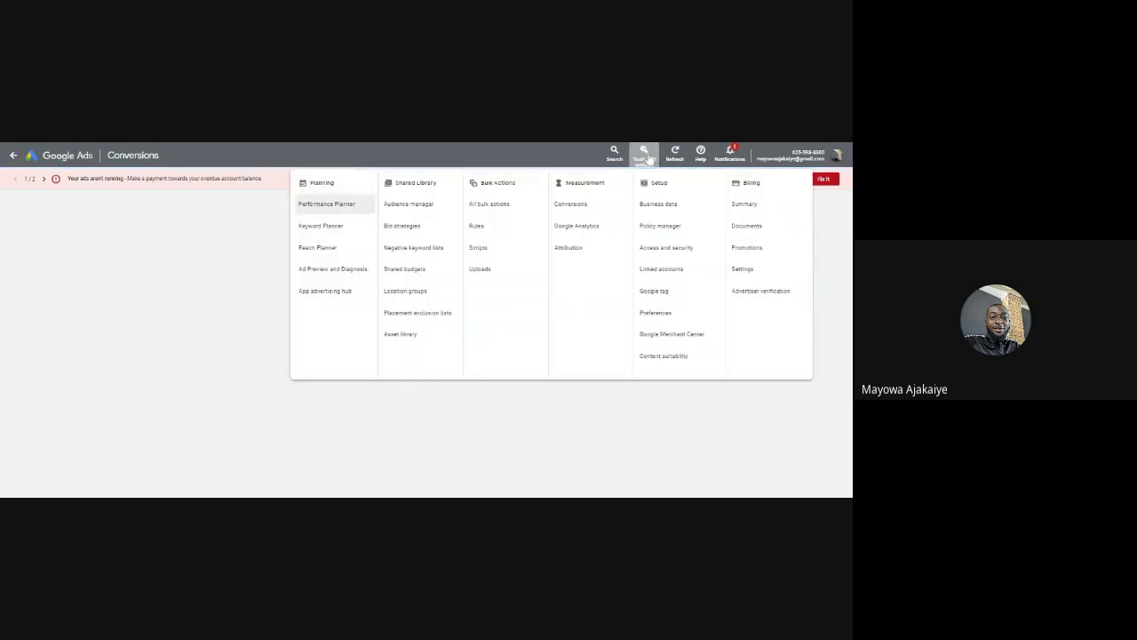
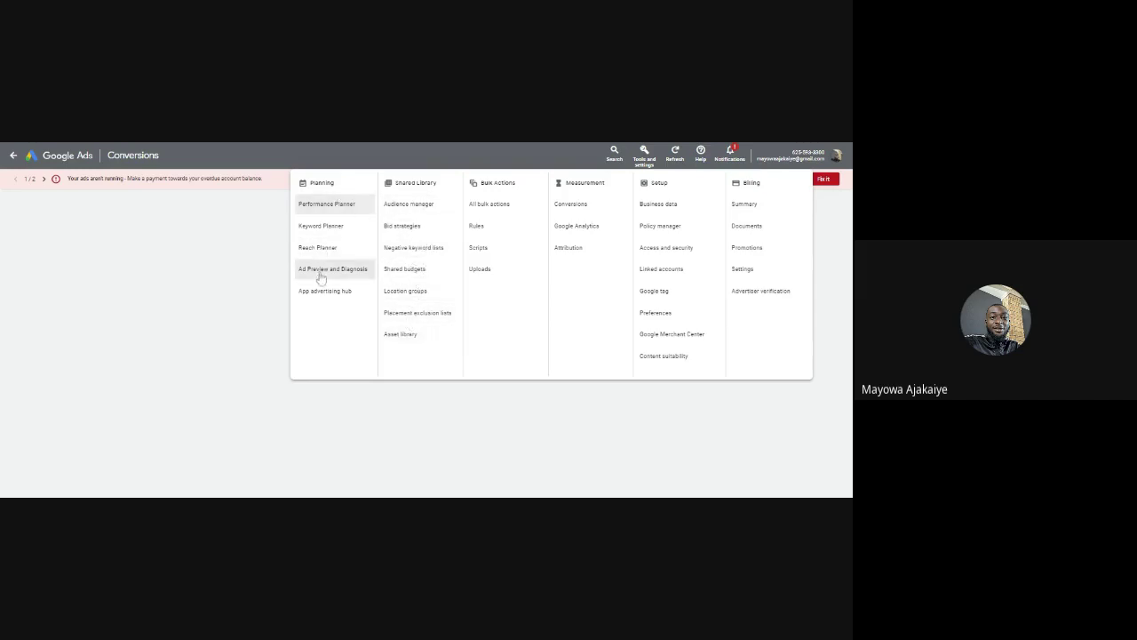
pyautogui.click(336, 209)
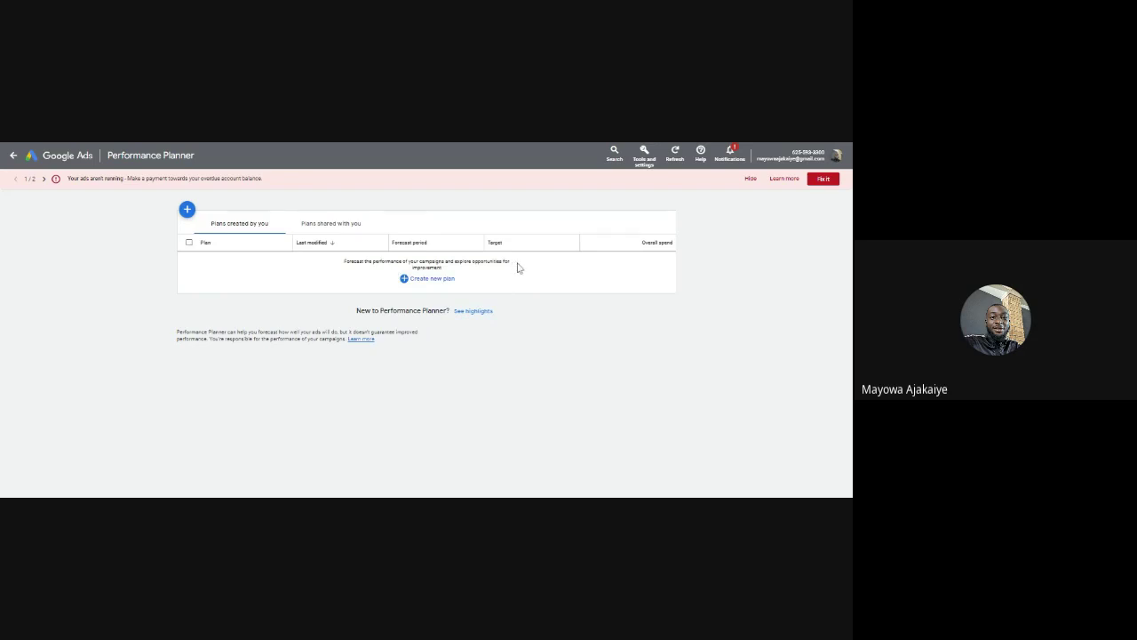
# Try the next-month and next-week date ranges in a new performance plan, cancel it, and discard a second new plan
pyautogui.click(430, 283)
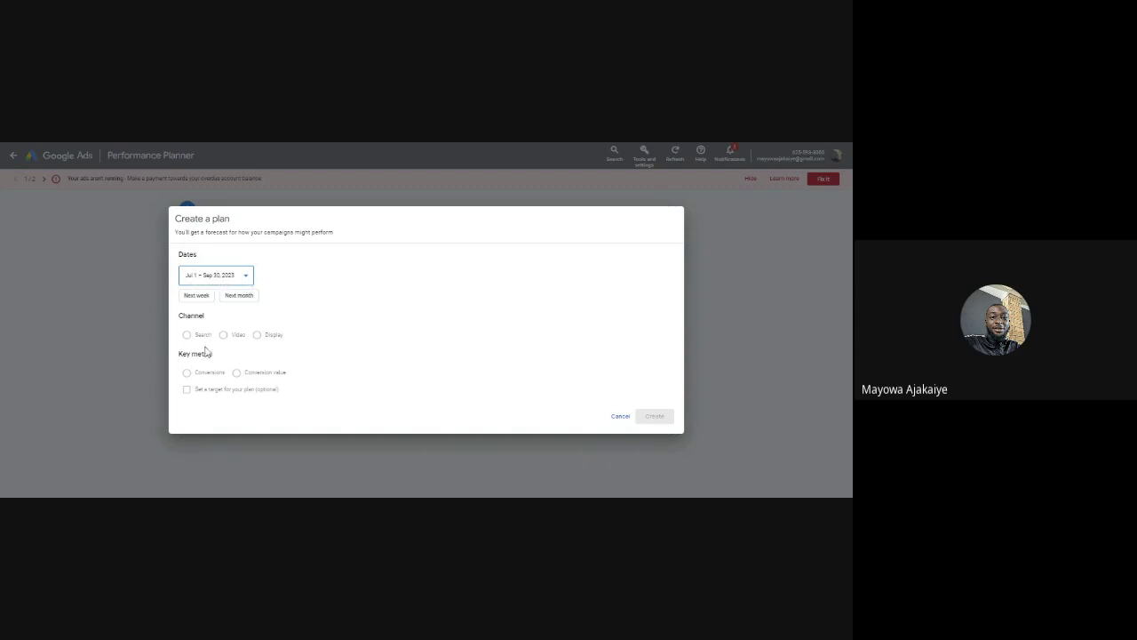
pyautogui.click(238, 295)
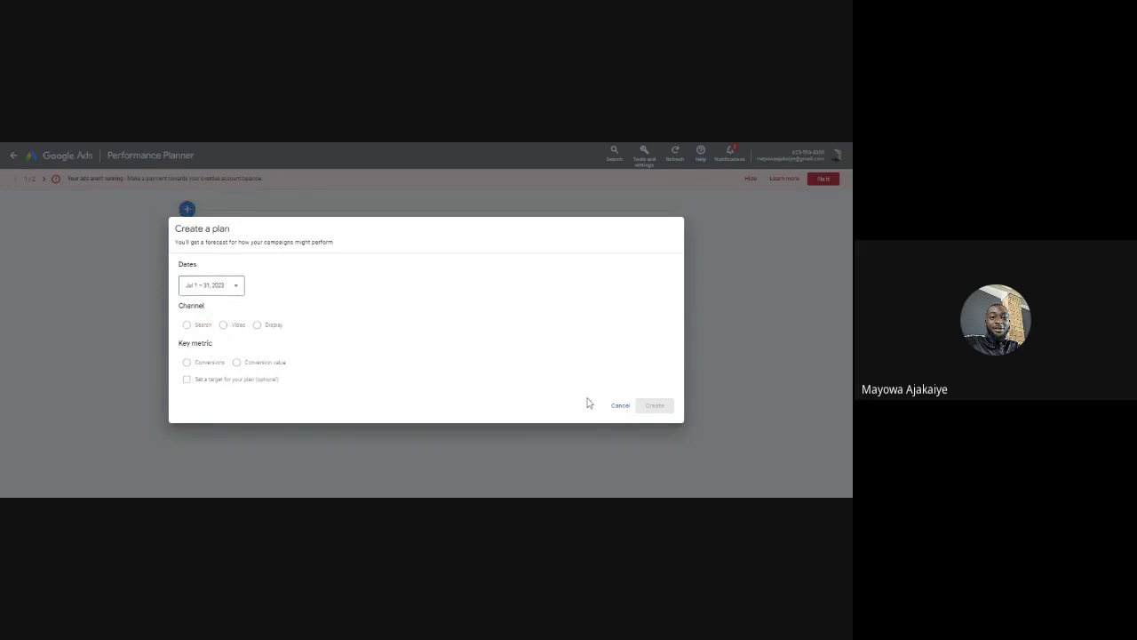
pyautogui.click(241, 282)
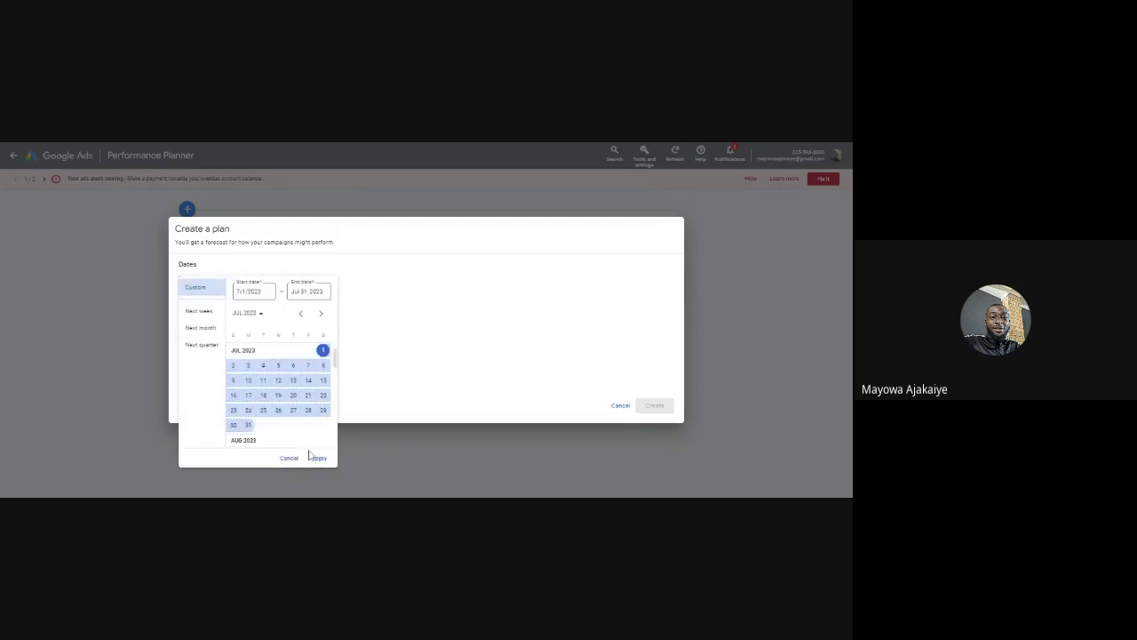
pyautogui.click(199, 313)
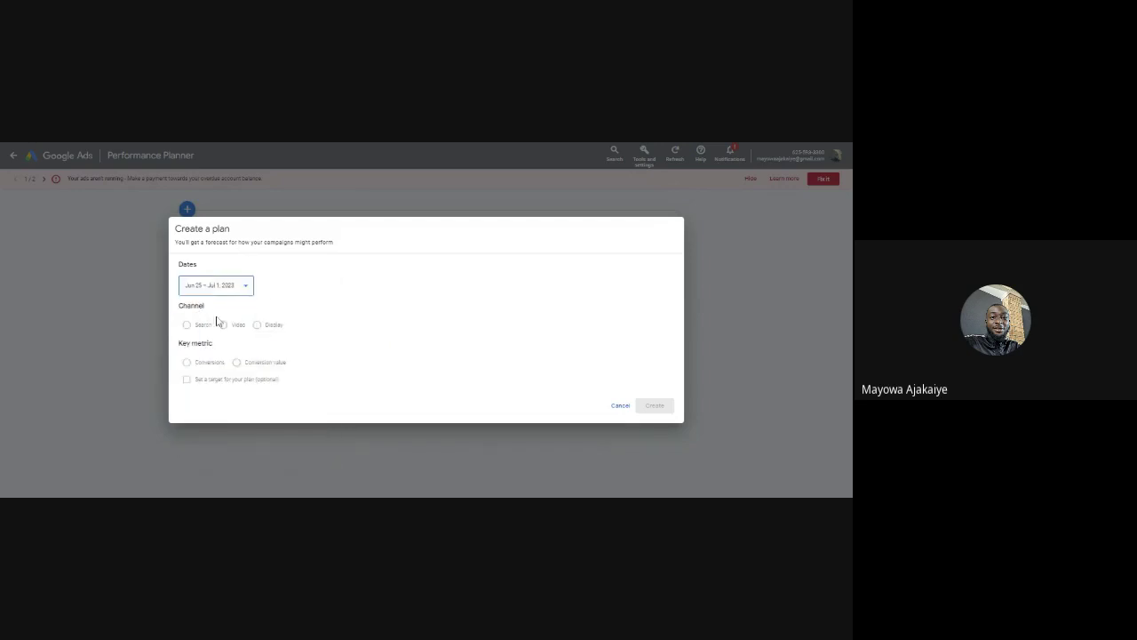
pyautogui.click(620, 406)
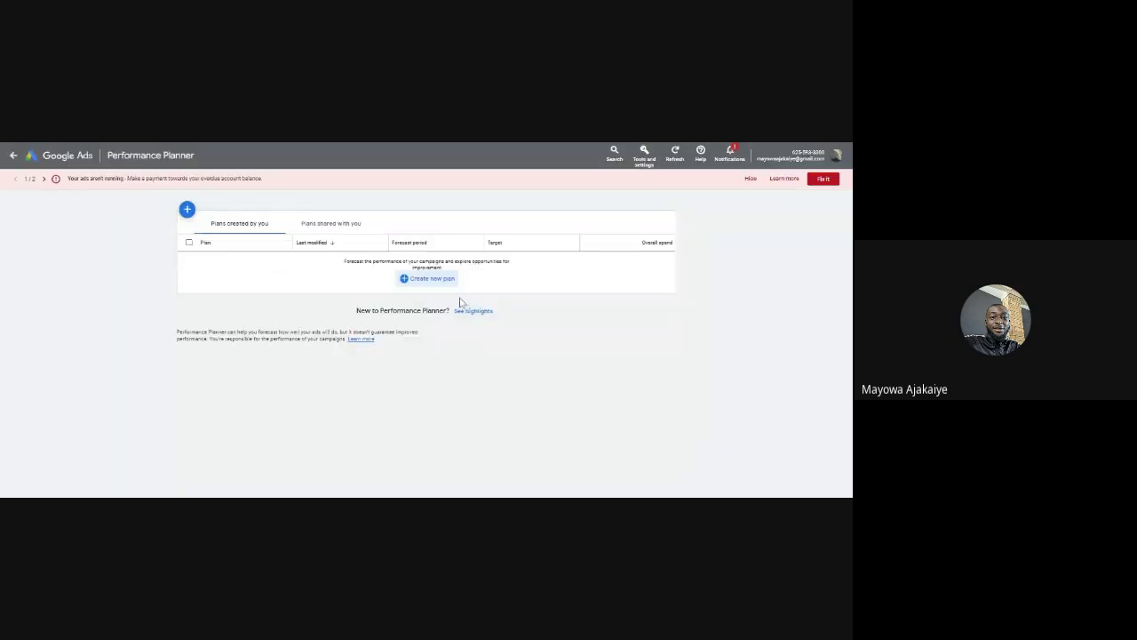
pyautogui.click(431, 280)
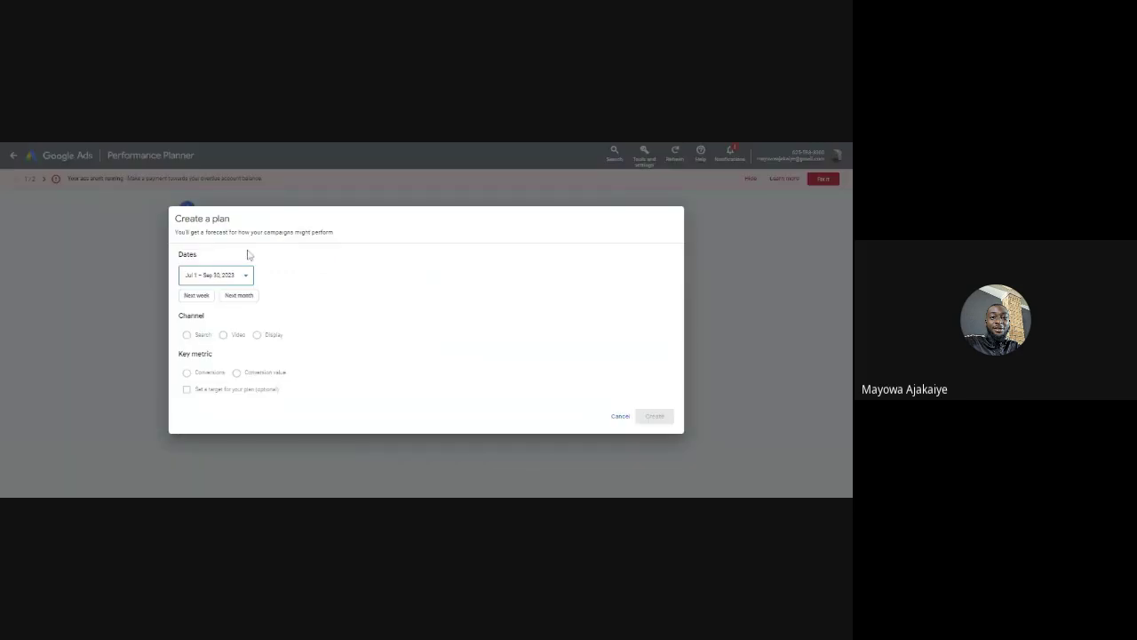
pyautogui.click(621, 418)
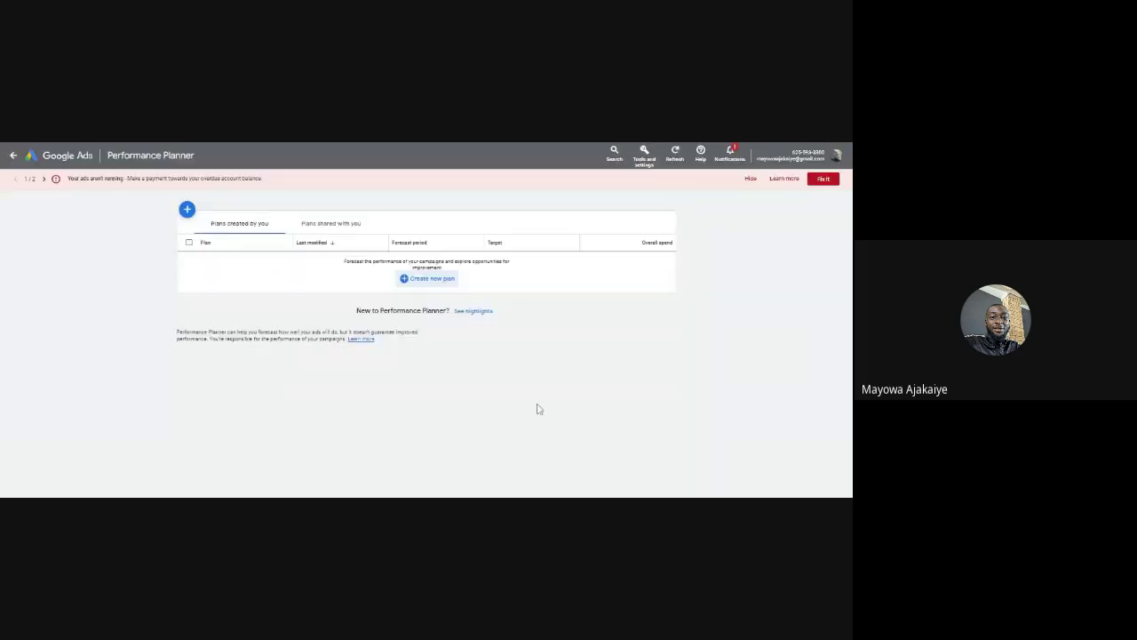
# Check the plans shared with you, try the Jul 1 – Sep 30, 2023 dates in a new performance plan, and cancel it
pyautogui.click(316, 225)
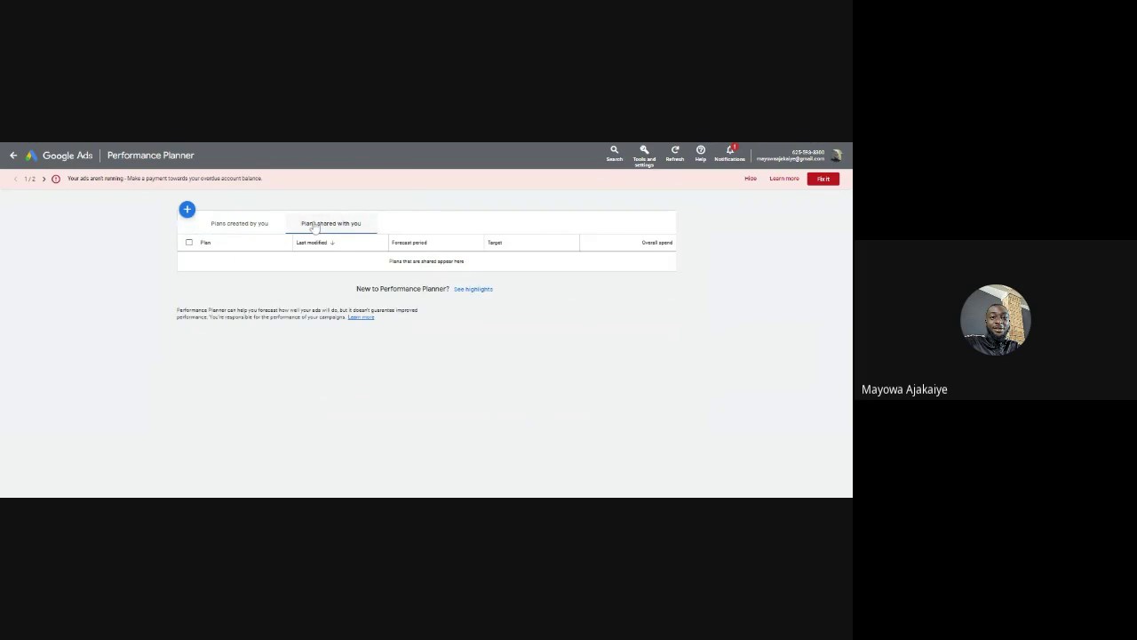
pyautogui.click(211, 225)
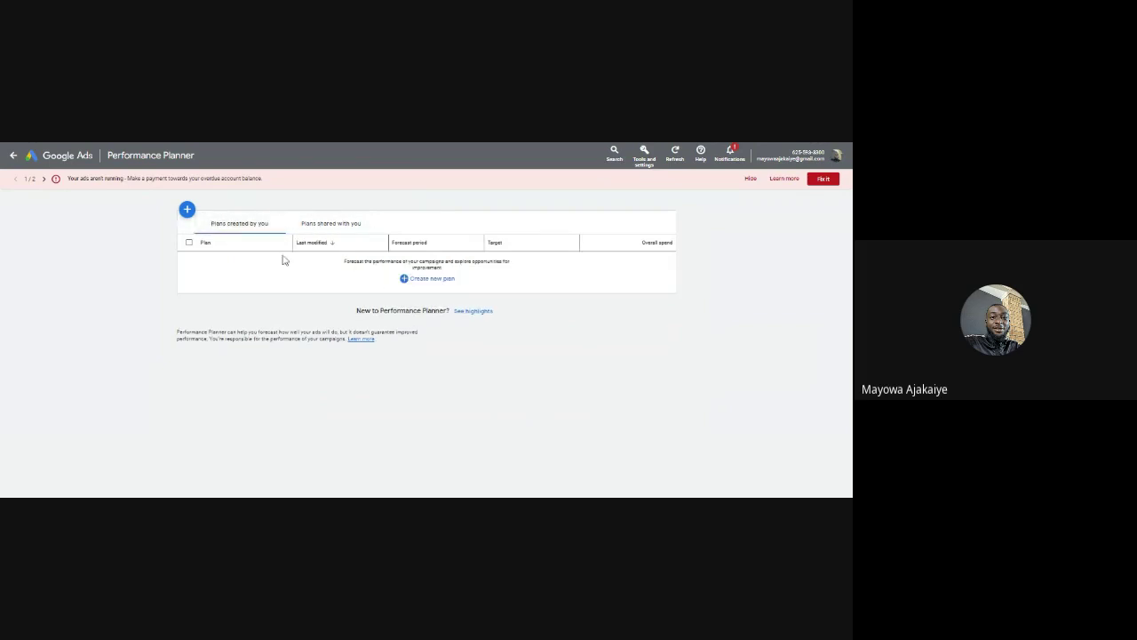
pyautogui.click(187, 211)
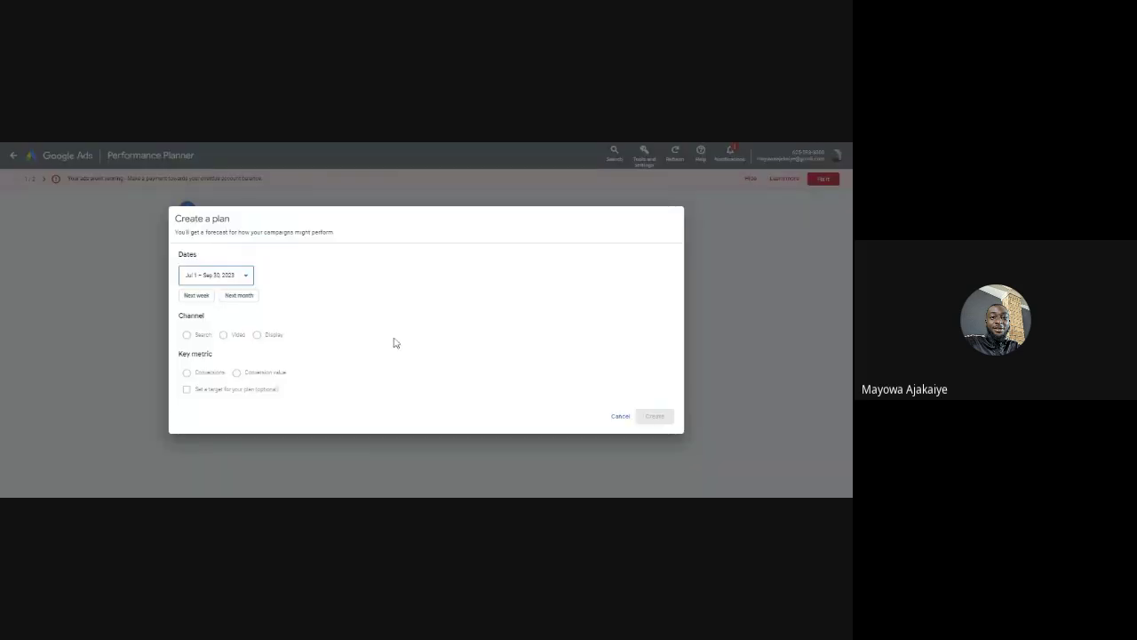
pyautogui.click(212, 281)
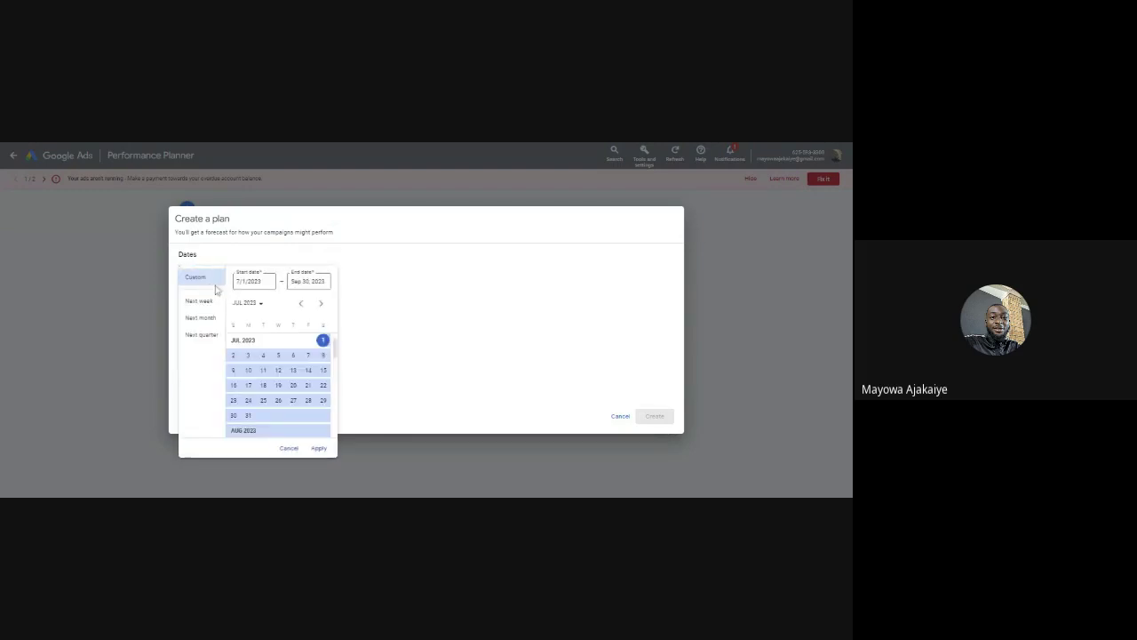
pyautogui.click(318, 449)
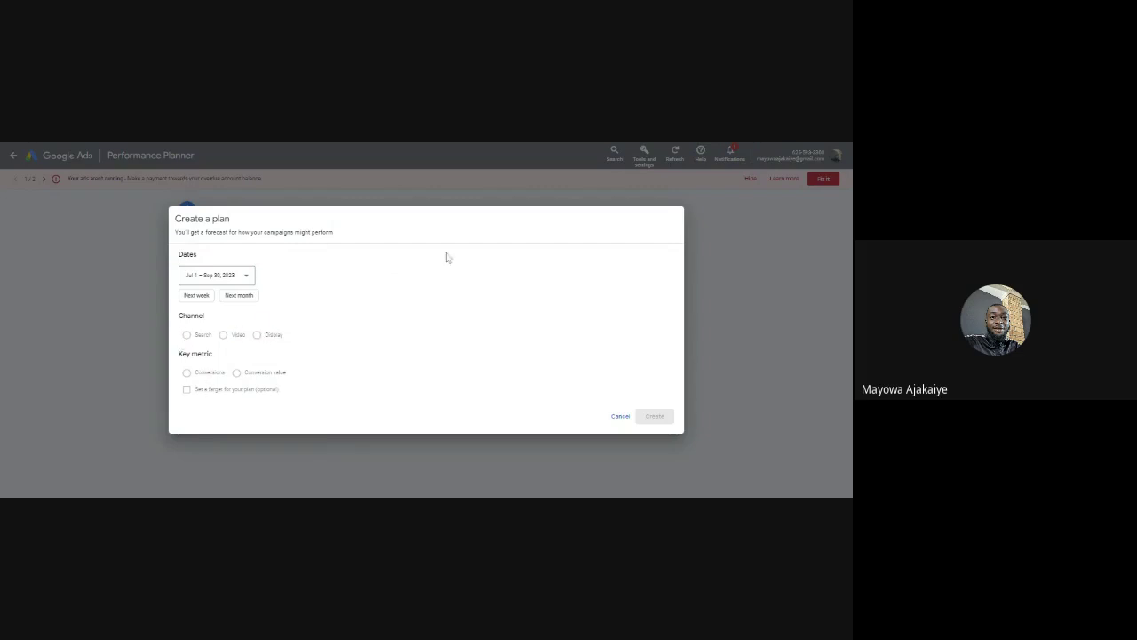
pyautogui.click(620, 416)
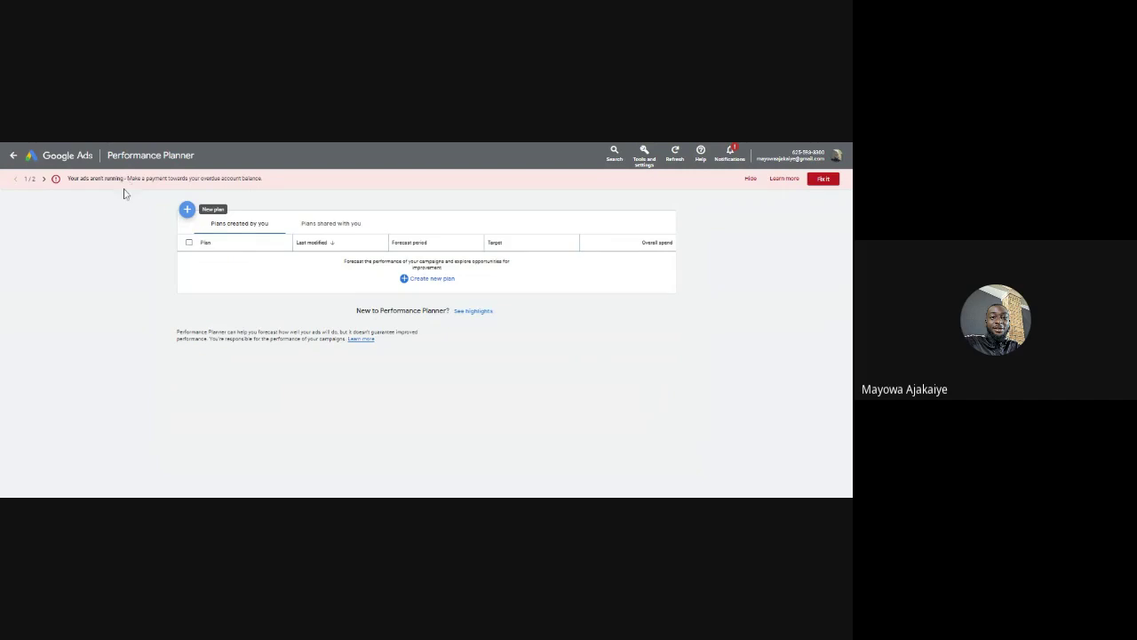
pyautogui.moveTo(177, 339); pyautogui.dragTo(850, 397)
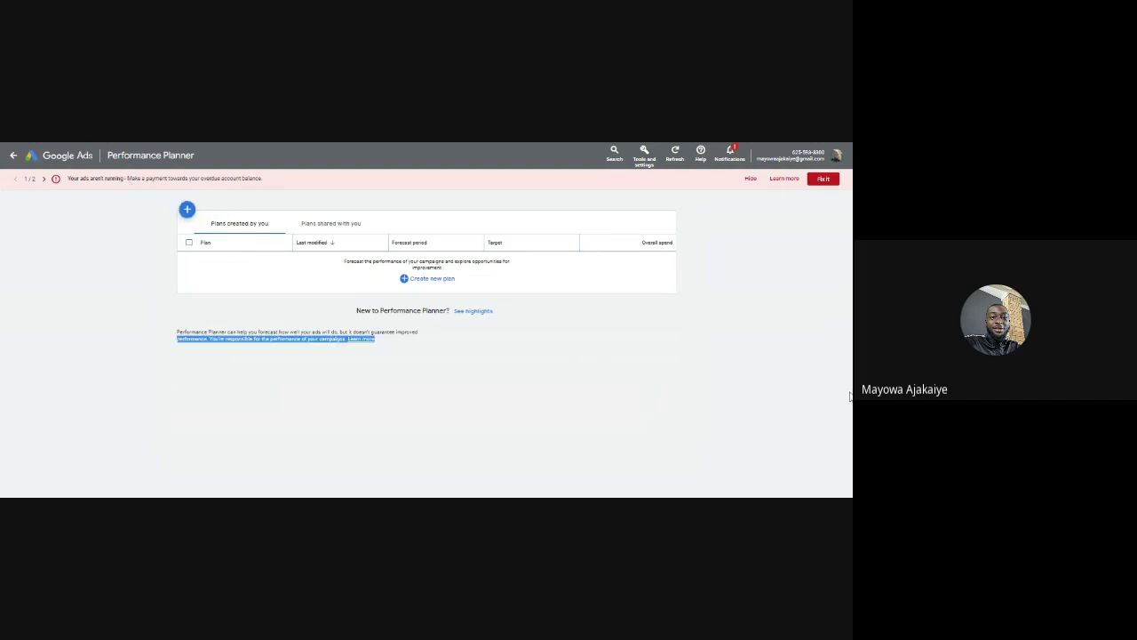
pyautogui.click(553, 377)
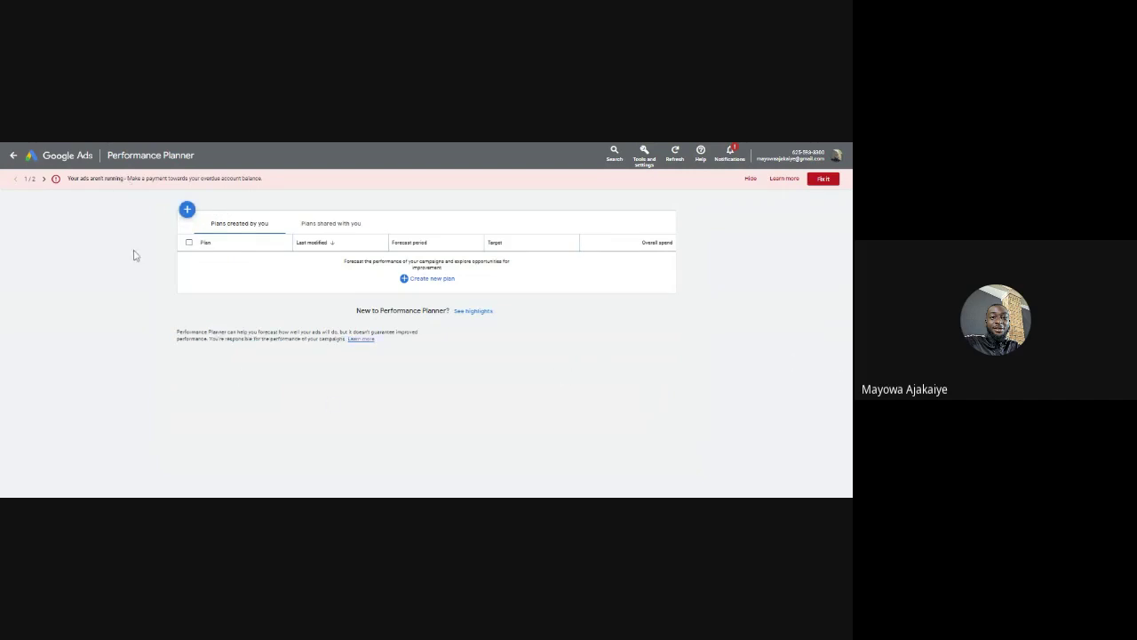
pyautogui.click(187, 211)
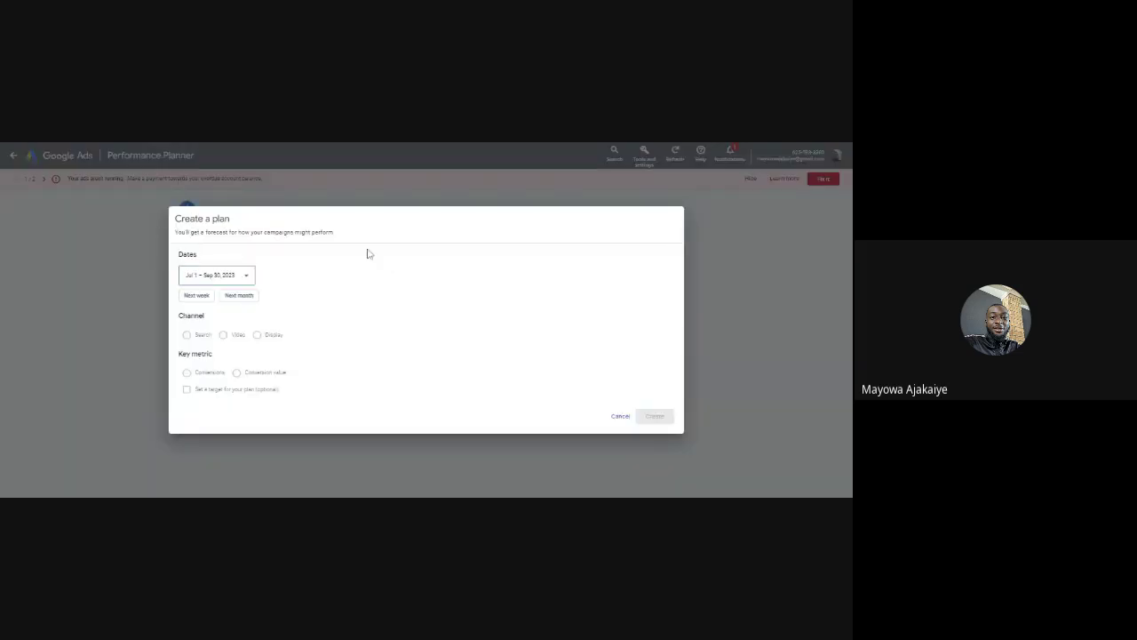
pyautogui.click(619, 415)
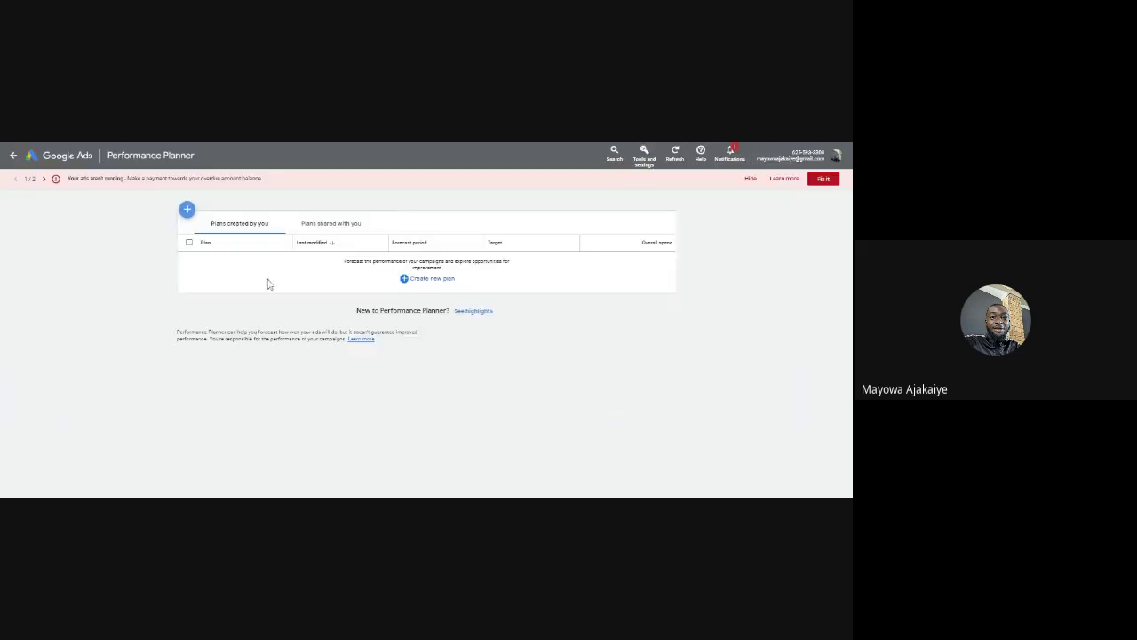
# Open Keyword Planner, start discovering new keywords, and look over the existing keyword plans
pyautogui.click(645, 169)
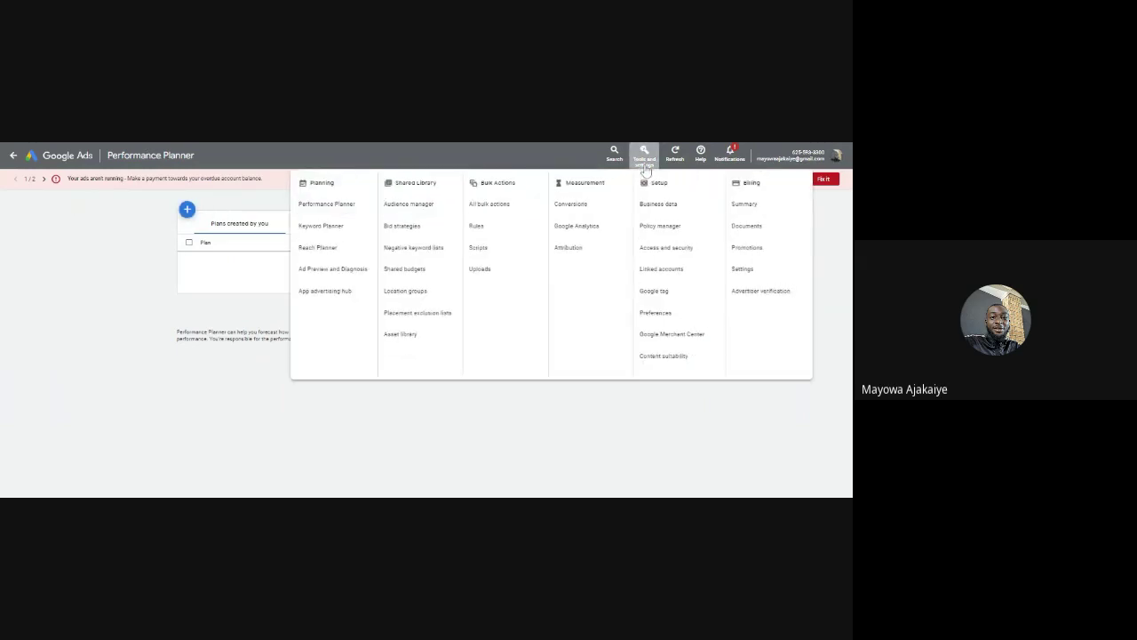
pyautogui.click(318, 227)
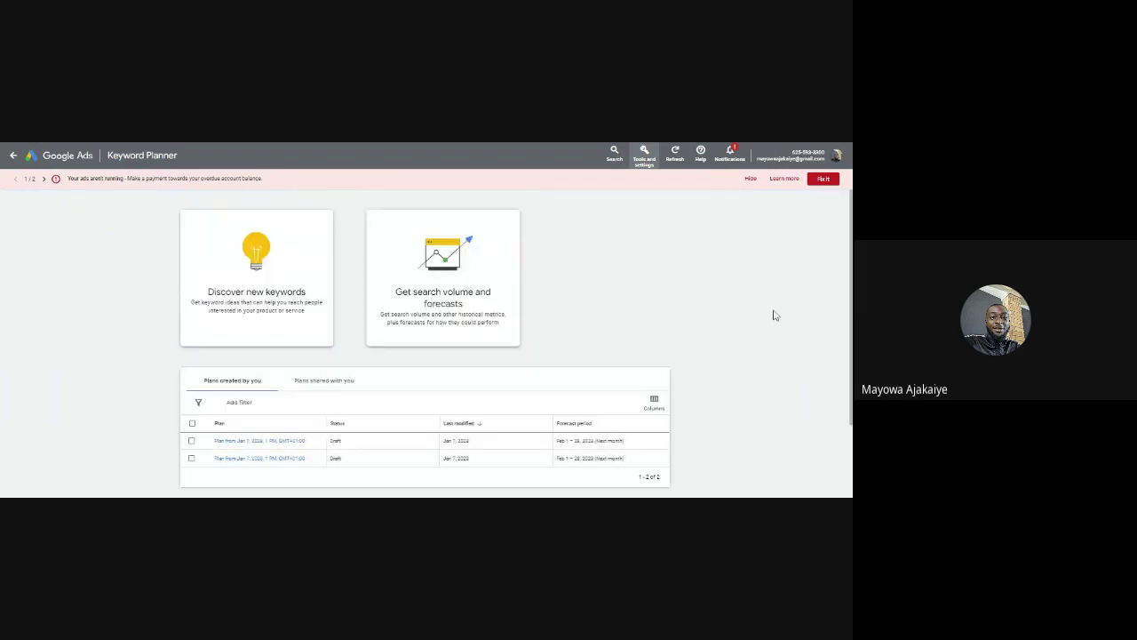
pyautogui.click(263, 300)
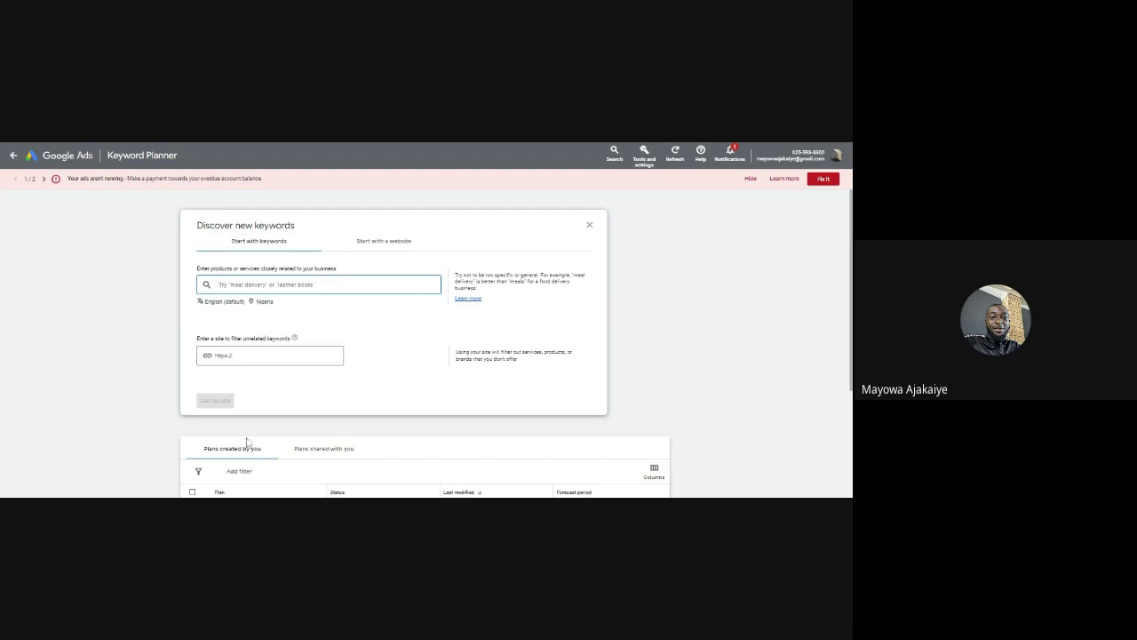
pyautogui.scroll(-3, 849, 337)
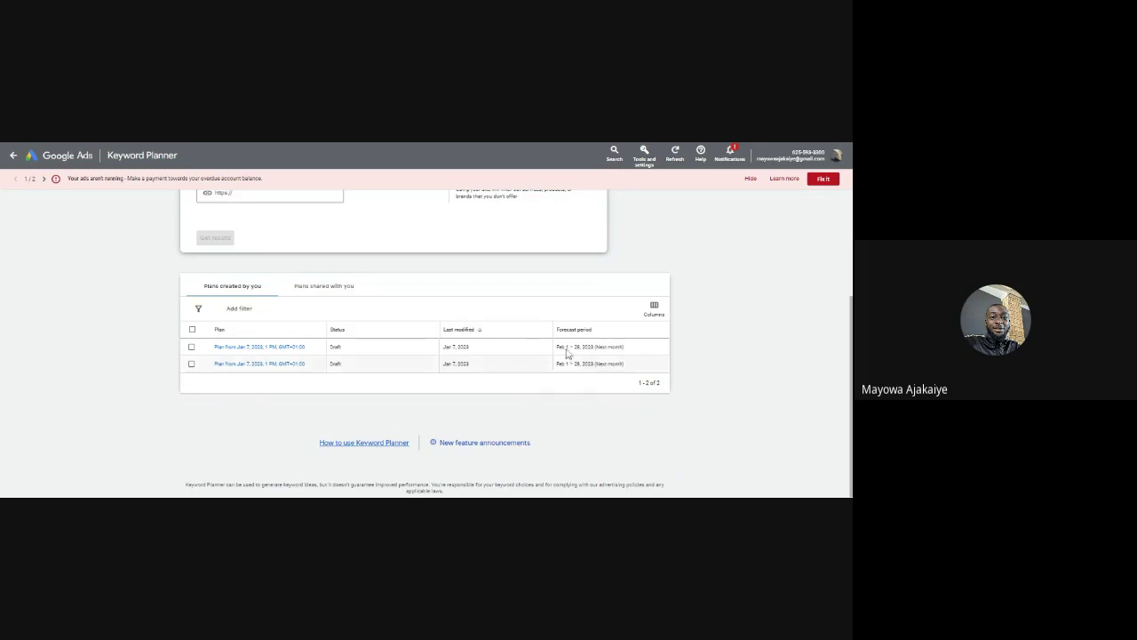
pyautogui.scroll(3, 838, 223)
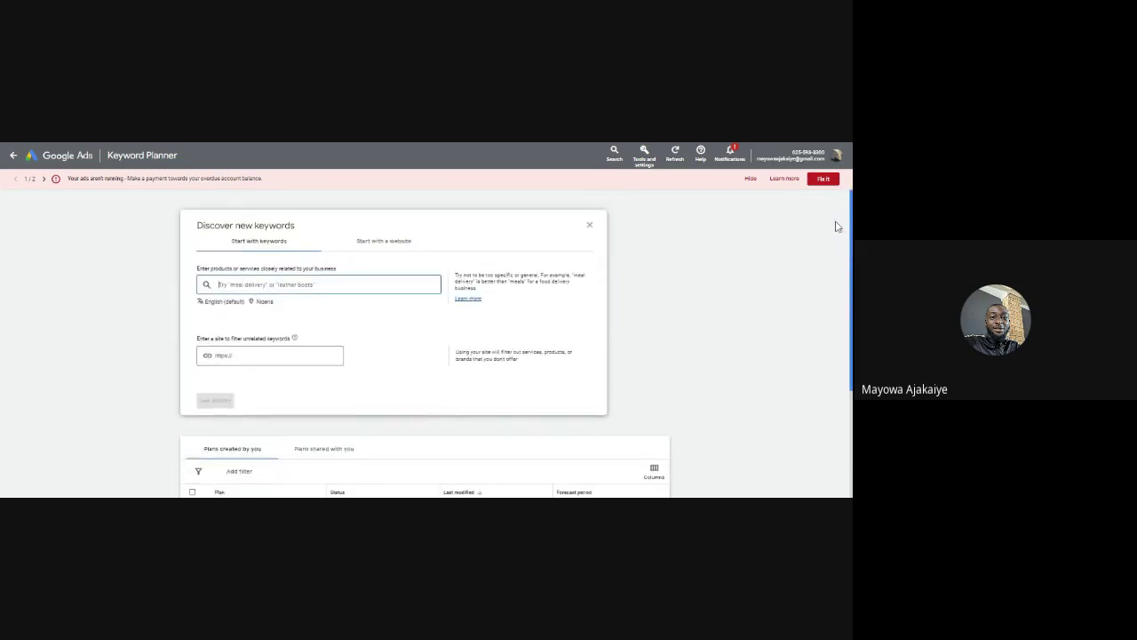
pyautogui.click(397, 244)
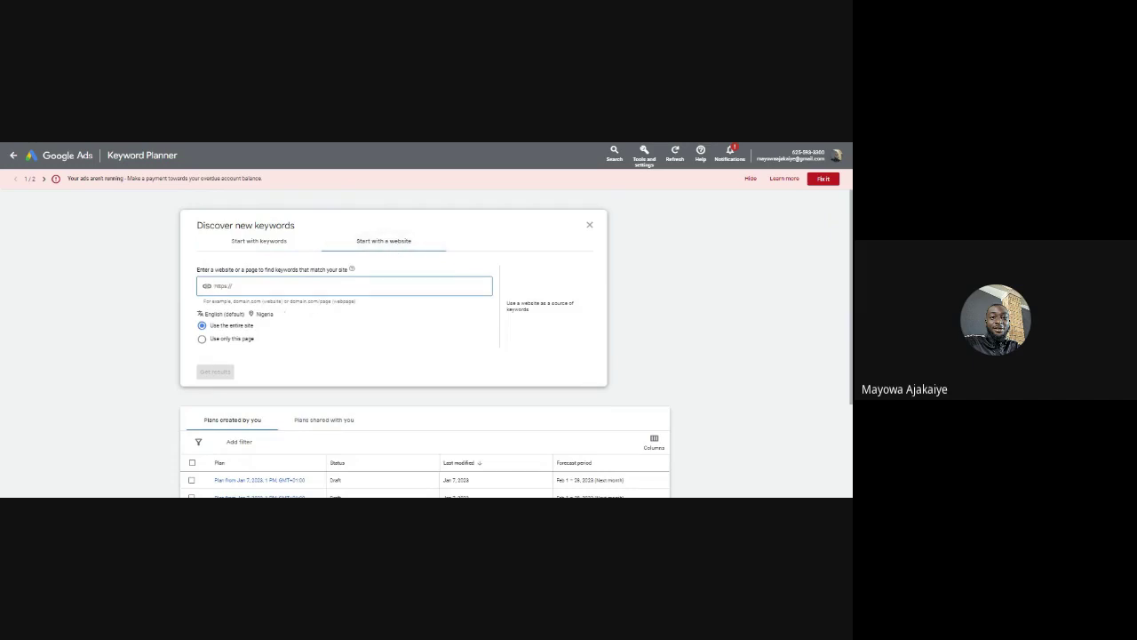
pyautogui.click(223, 342)
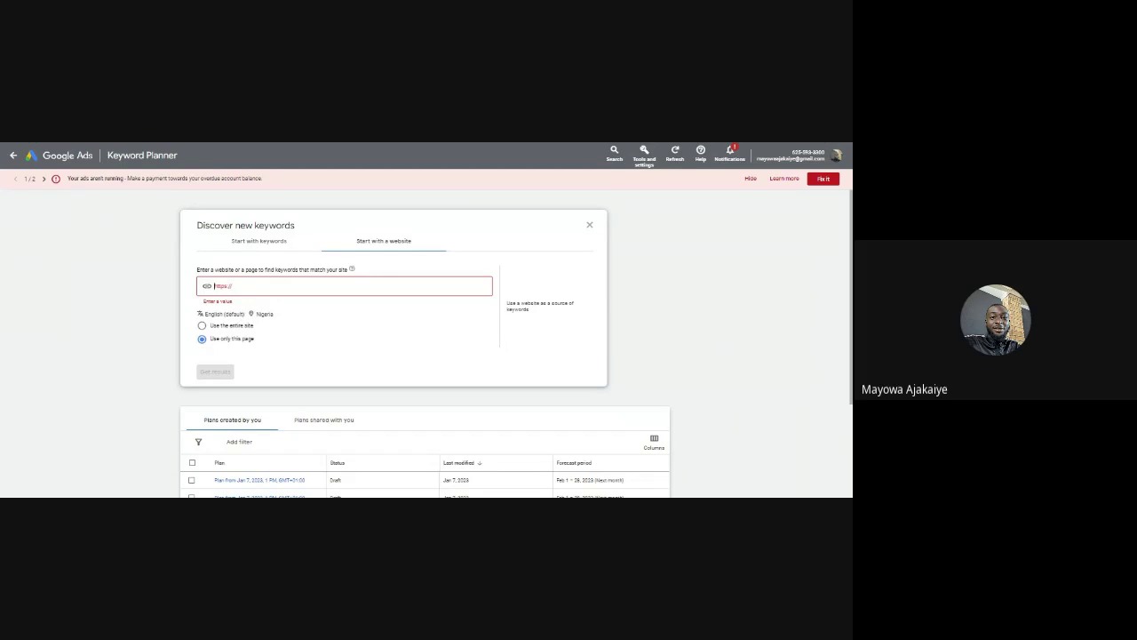
pyautogui.click(202, 326)
pyautogui.click(281, 287)
pyautogui.write('https://www.altschoolafrica.com/')
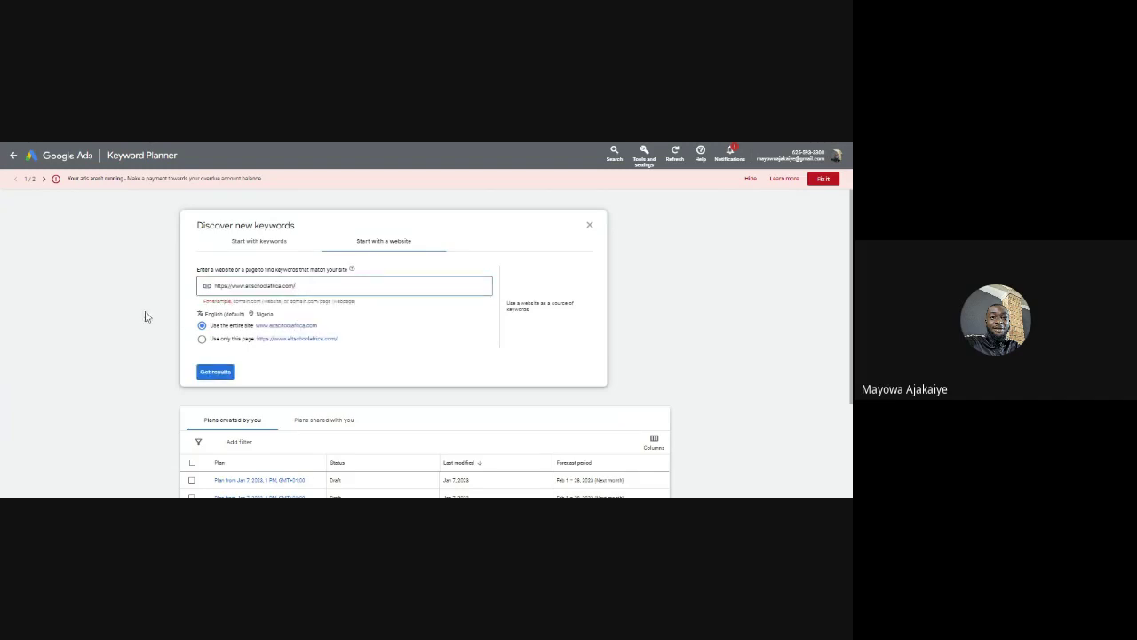
pyautogui.click(214, 372)
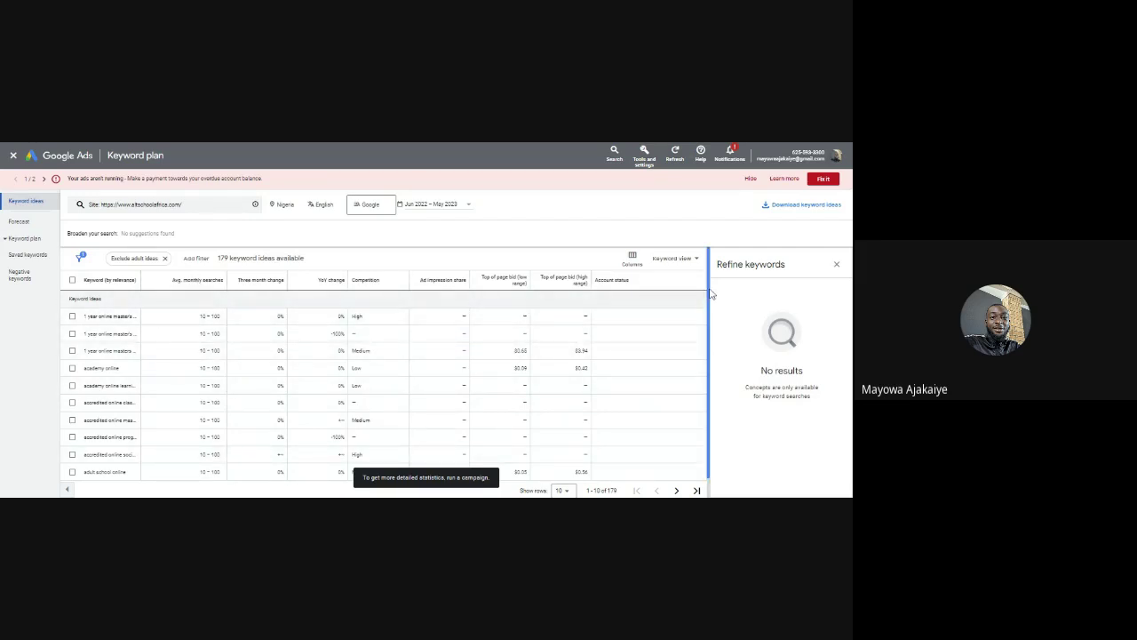
# Look over the keyword ideas and set the table to show 500 rows per page
pyautogui.scroll(-1, 707, 328)
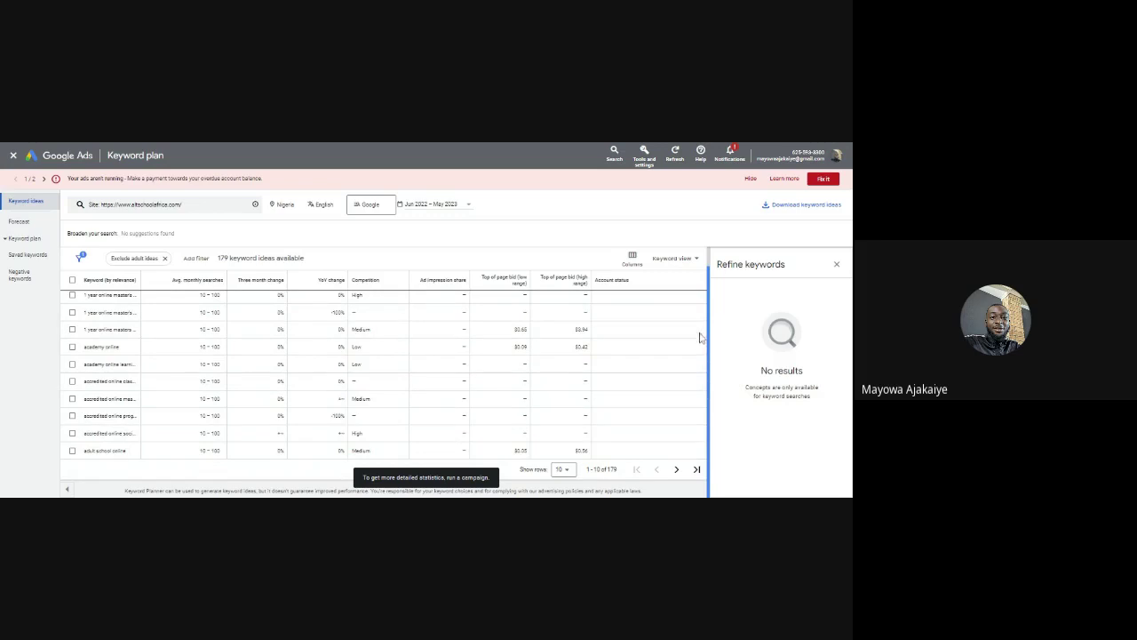
pyautogui.scroll(1, 687, 296)
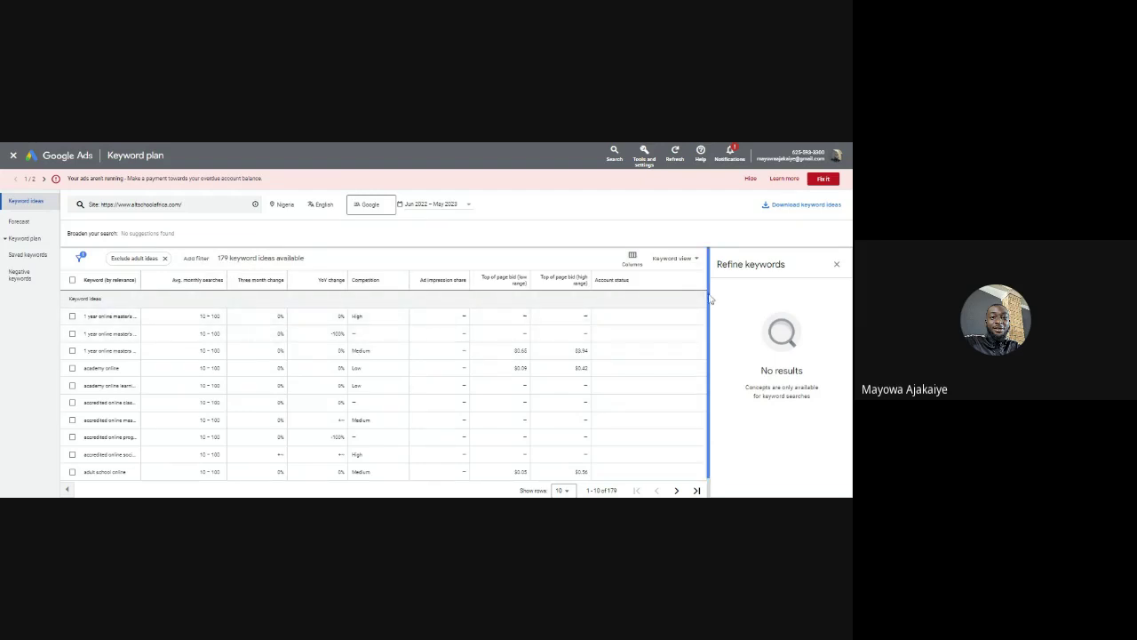
pyautogui.scroll(-1, 710, 300)
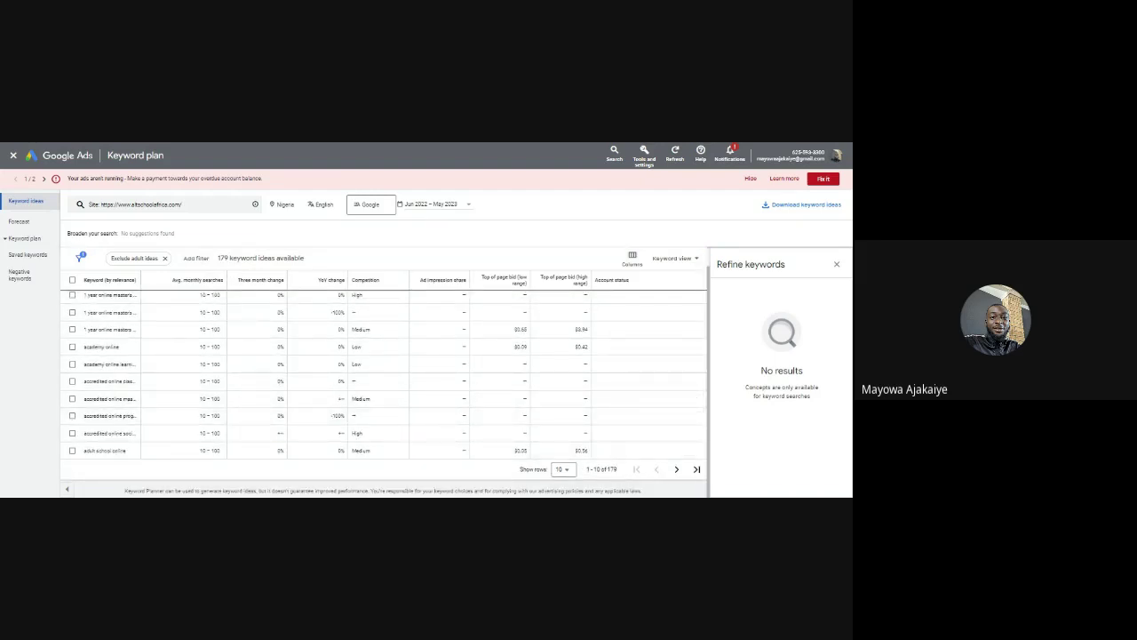
pyautogui.click(563, 469)
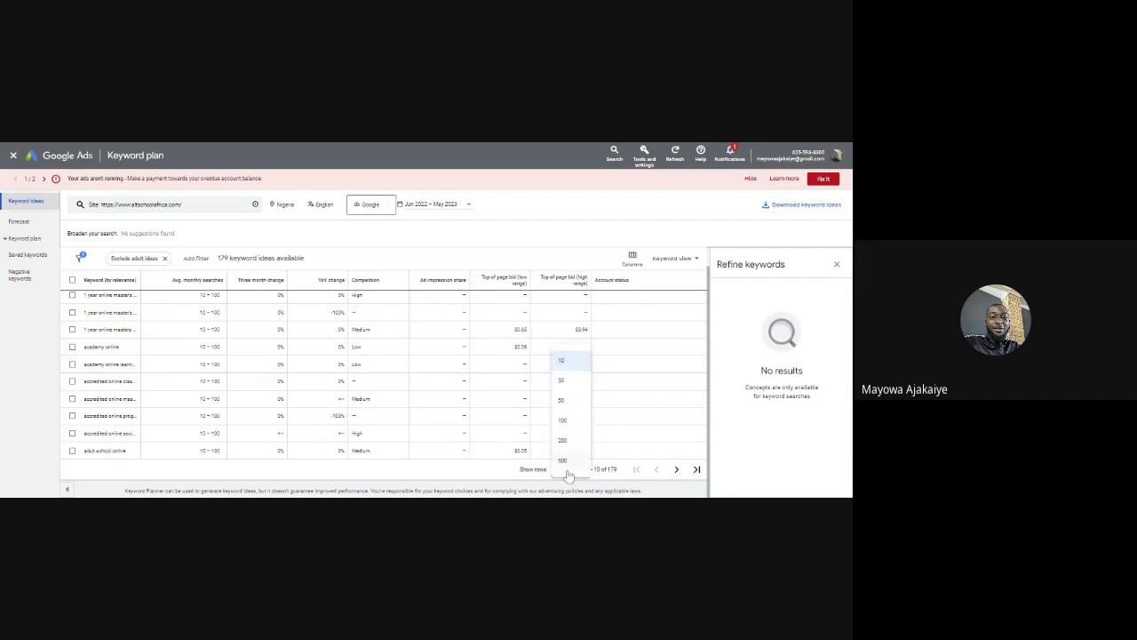
pyautogui.click(562, 461)
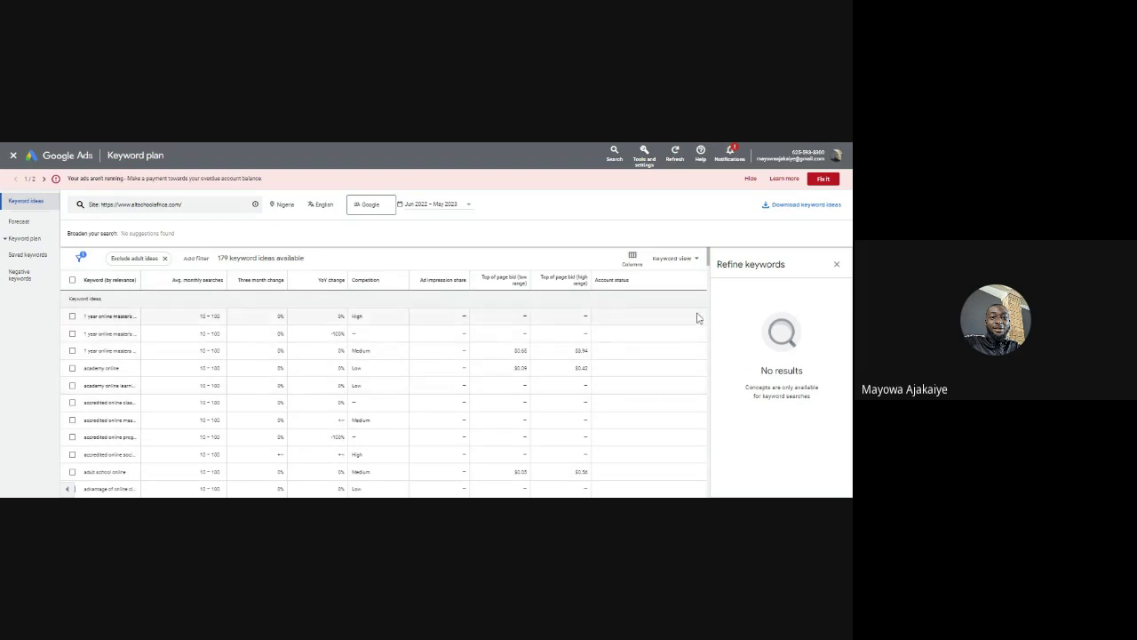
pyautogui.moveTo(709, 264)
pyautogui.mouseDown()
pyautogui.moveTo(709, 275)
pyautogui.moveTo(709, 263)
pyautogui.mouseUp()
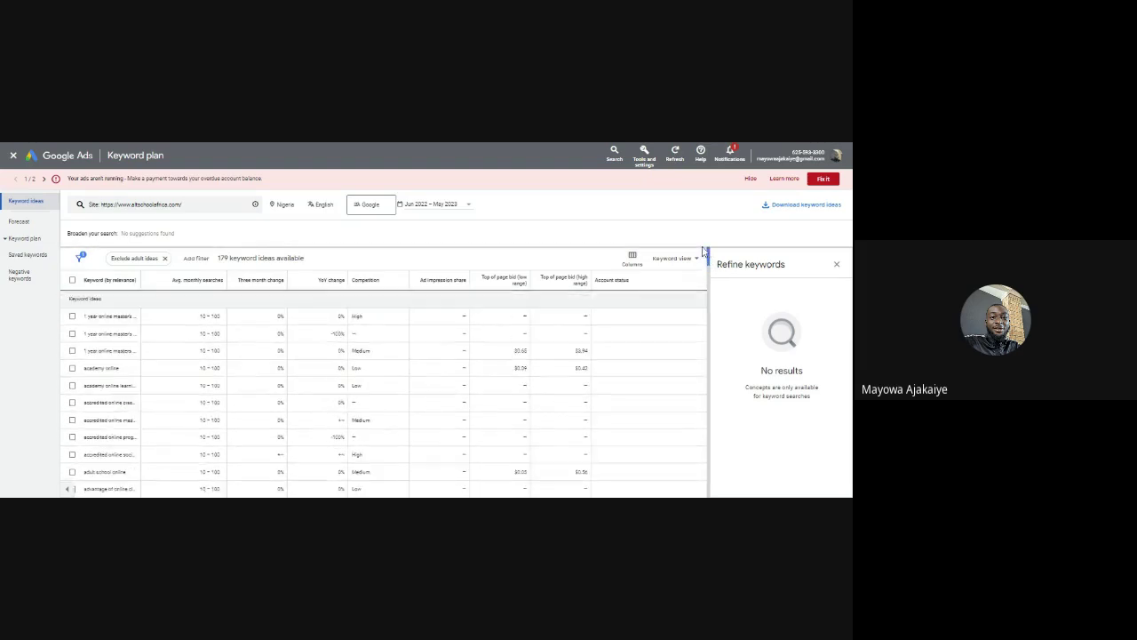
# Widen the Keyword column, try sorting the ideas by competition, and sort them by highest average monthly searches
pyautogui.click(194, 284)
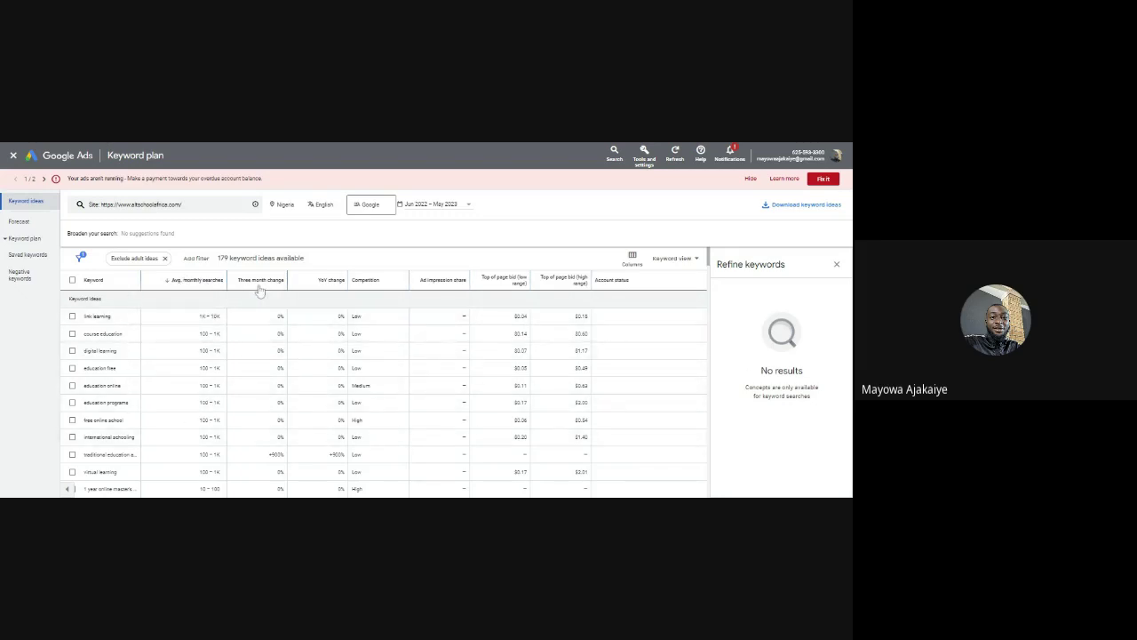
pyautogui.click(364, 282)
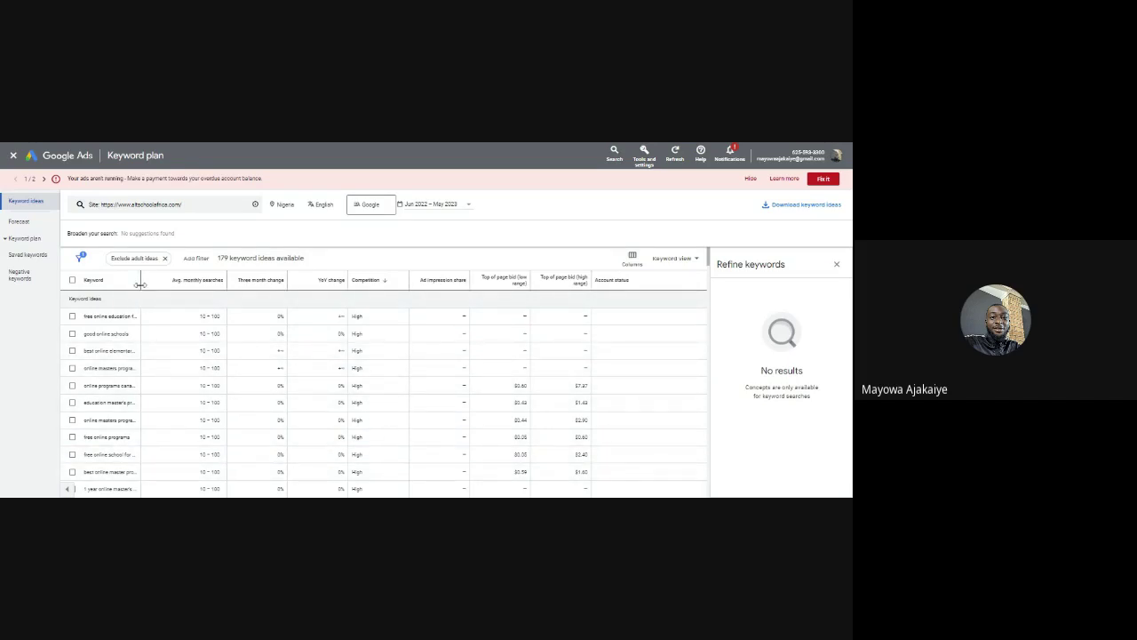
pyautogui.moveTo(140, 285); pyautogui.dragTo(236, 296)
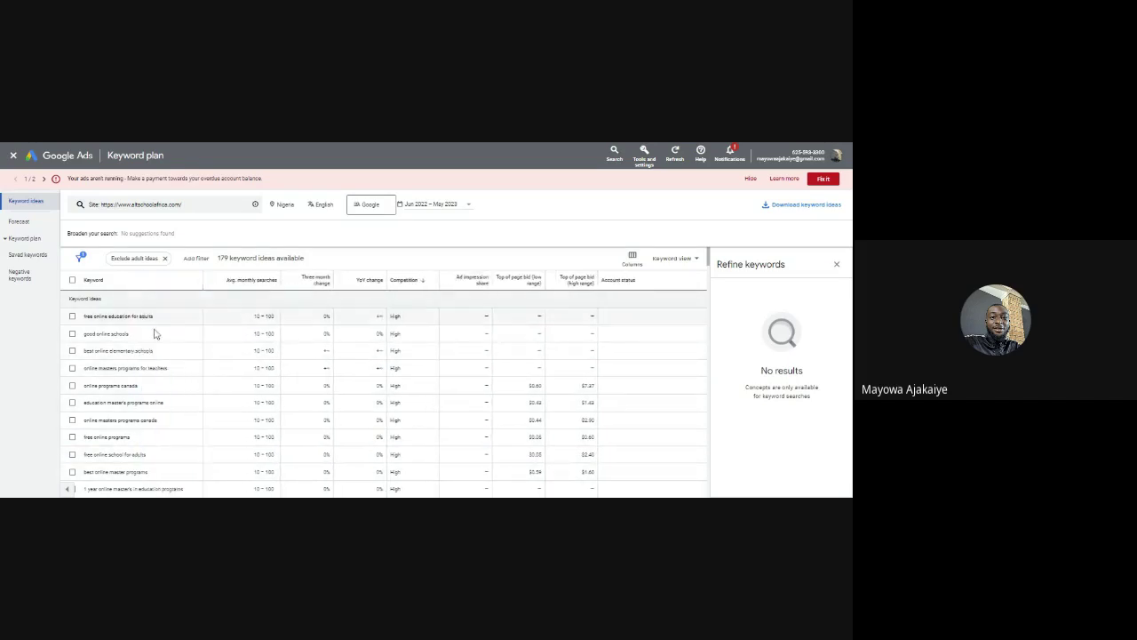
pyautogui.click(239, 281)
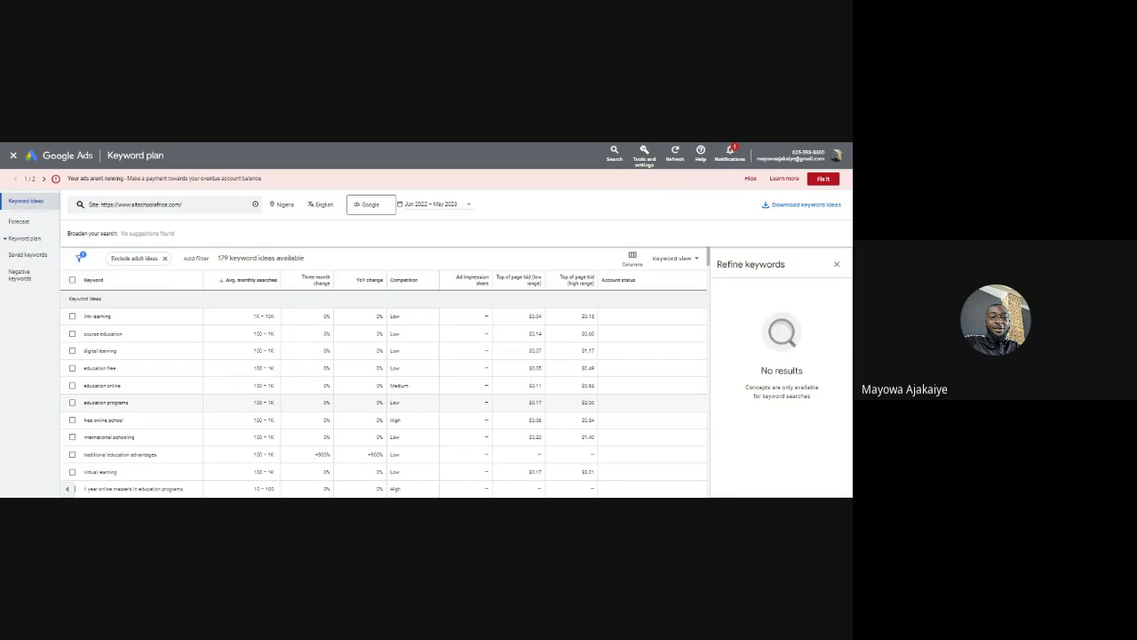
# Browse the sorted keyword ideas and hide the keyword refinement pane to give the table more room
pyautogui.scroll(-2, 383, 396)
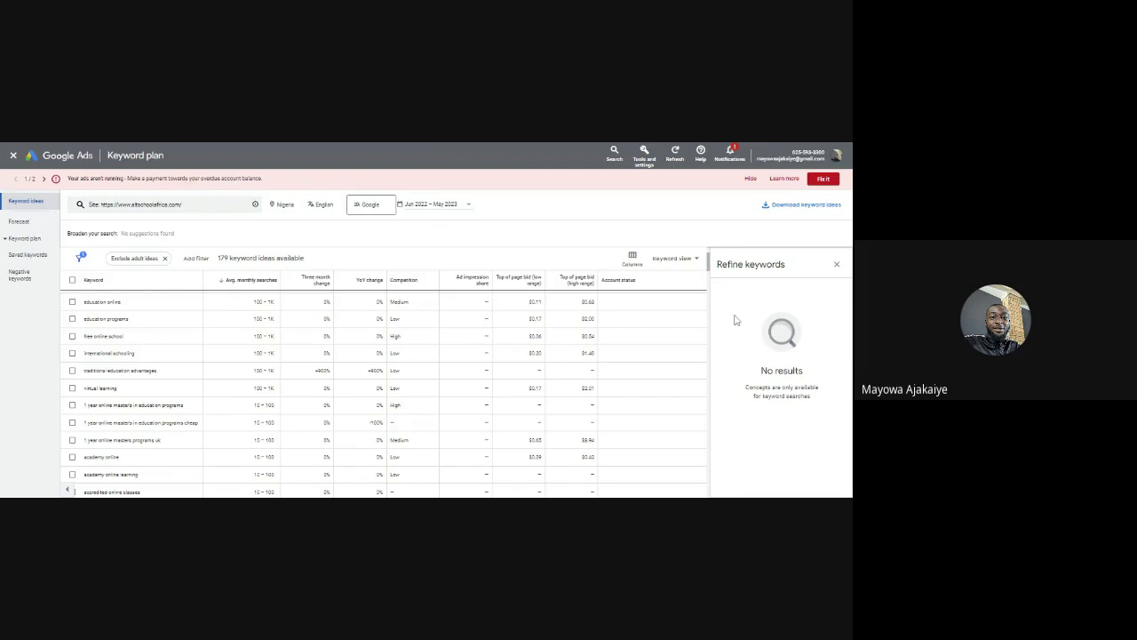
pyautogui.click(836, 265)
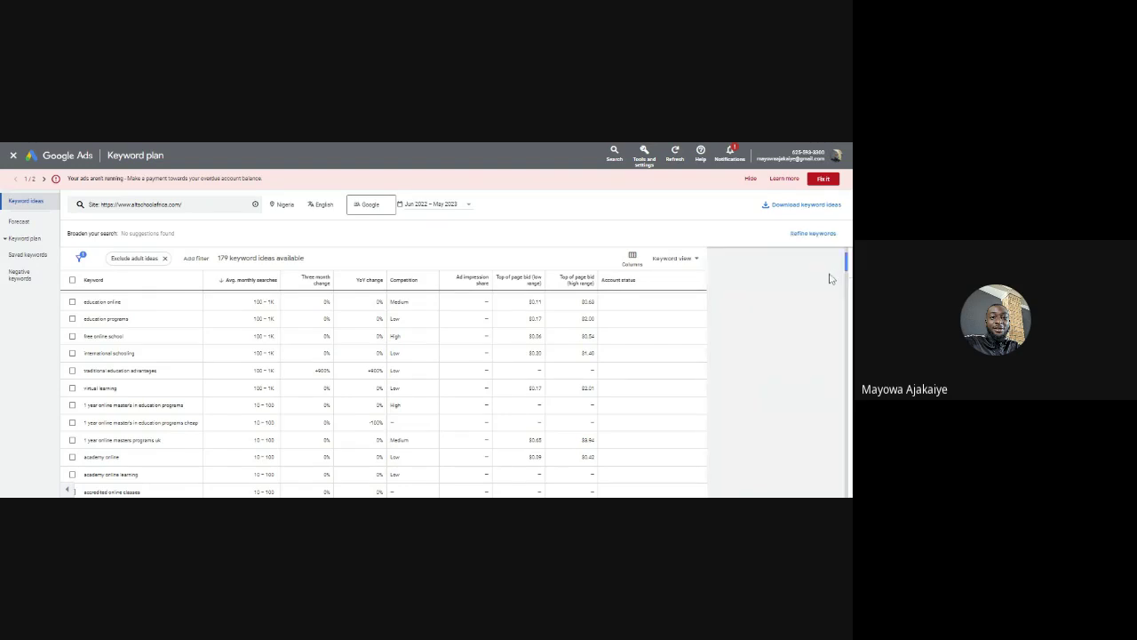
pyautogui.click(810, 234)
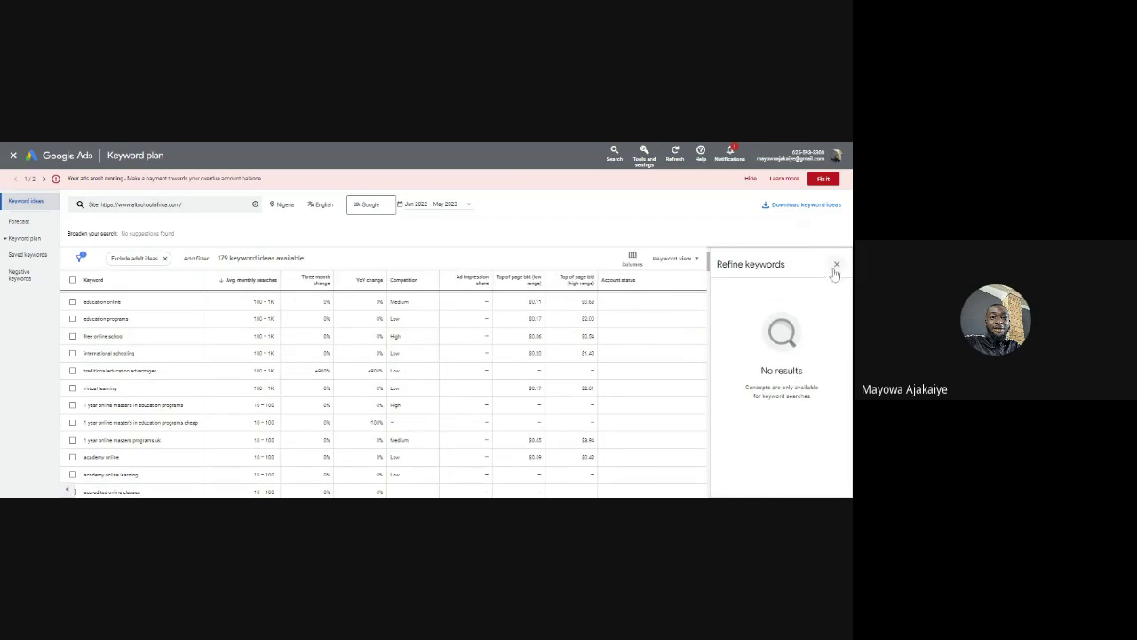
pyautogui.click(836, 264)
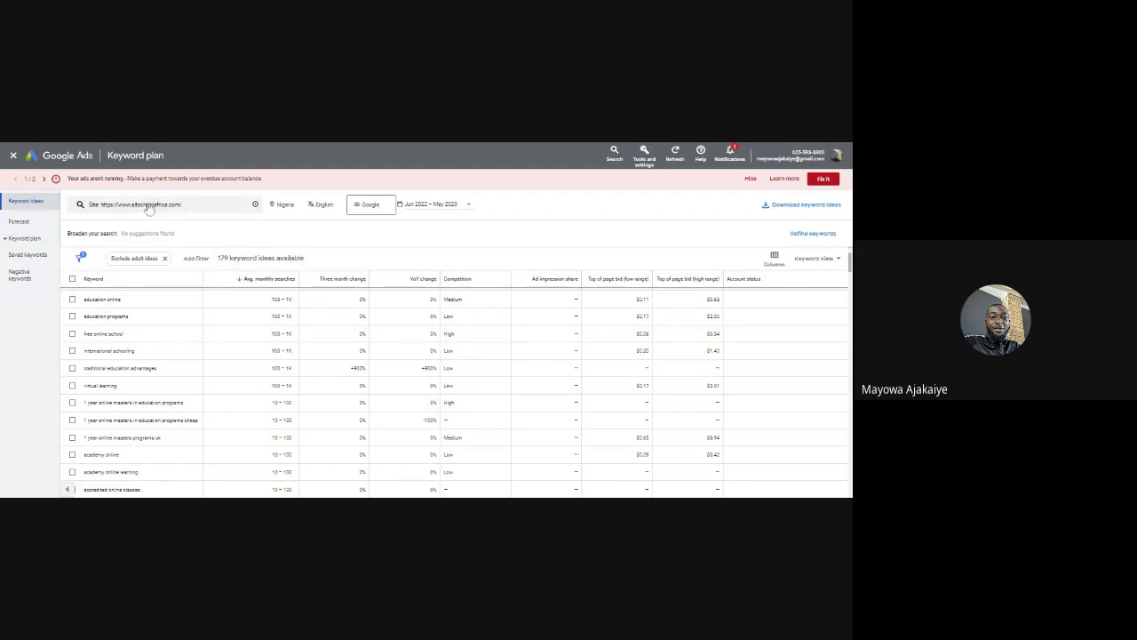
# Select the keyword ideas "education online", "virtual learning" and "education programs"
pyautogui.click(72, 300)
pyautogui.click(73, 386)
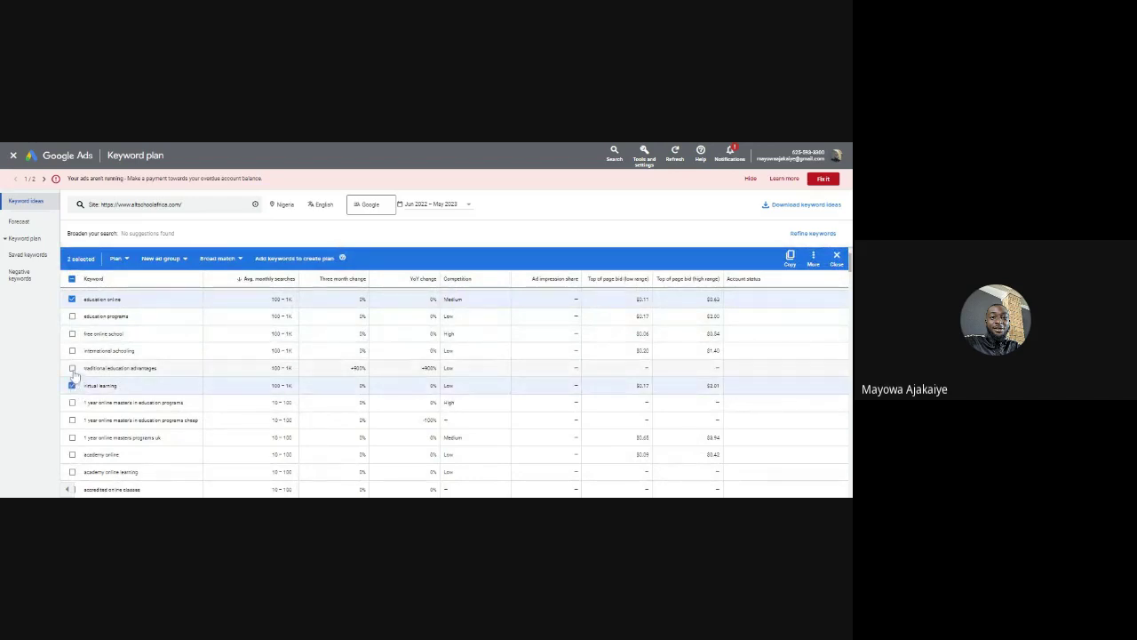
pyautogui.click(72, 318)
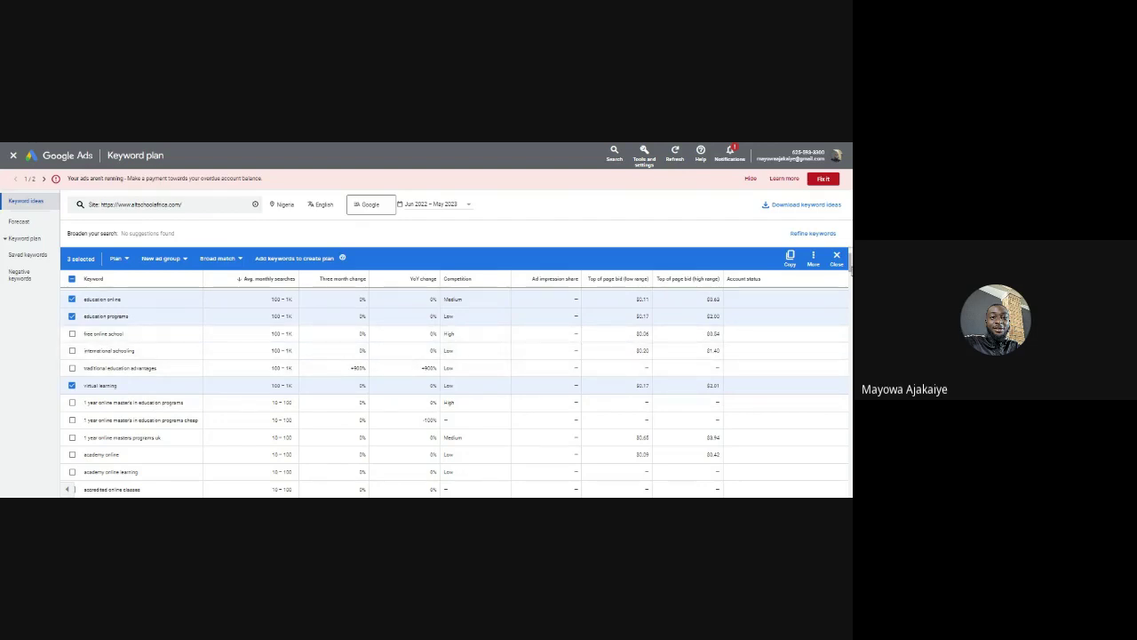
pyautogui.moveTo(851, 271); pyautogui.dragTo(845, 257)
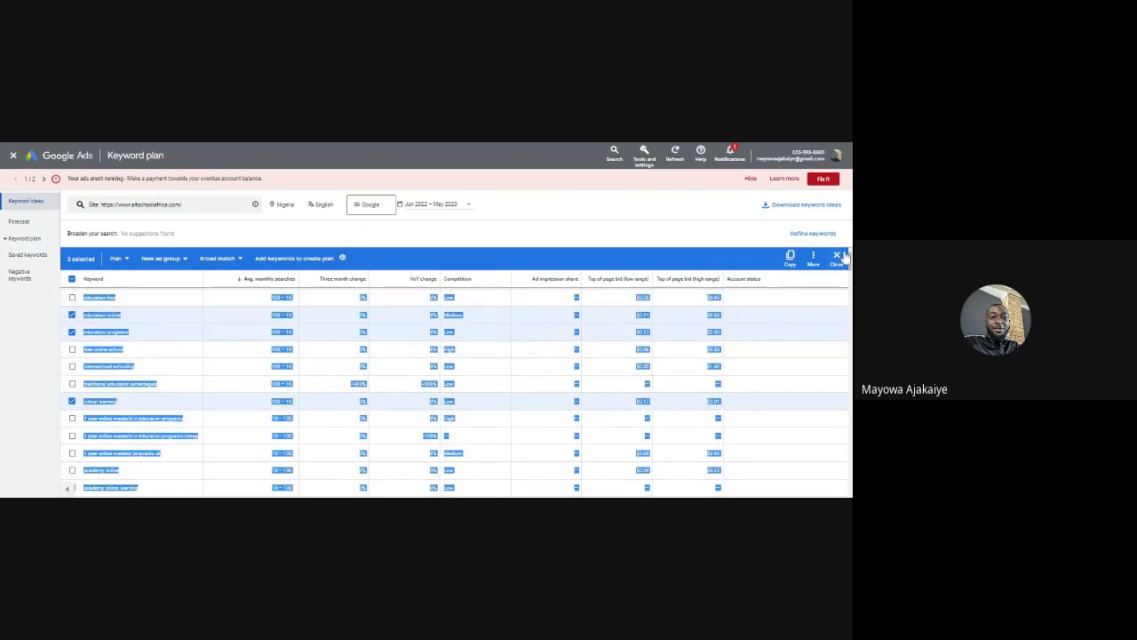
pyautogui.click(492, 233)
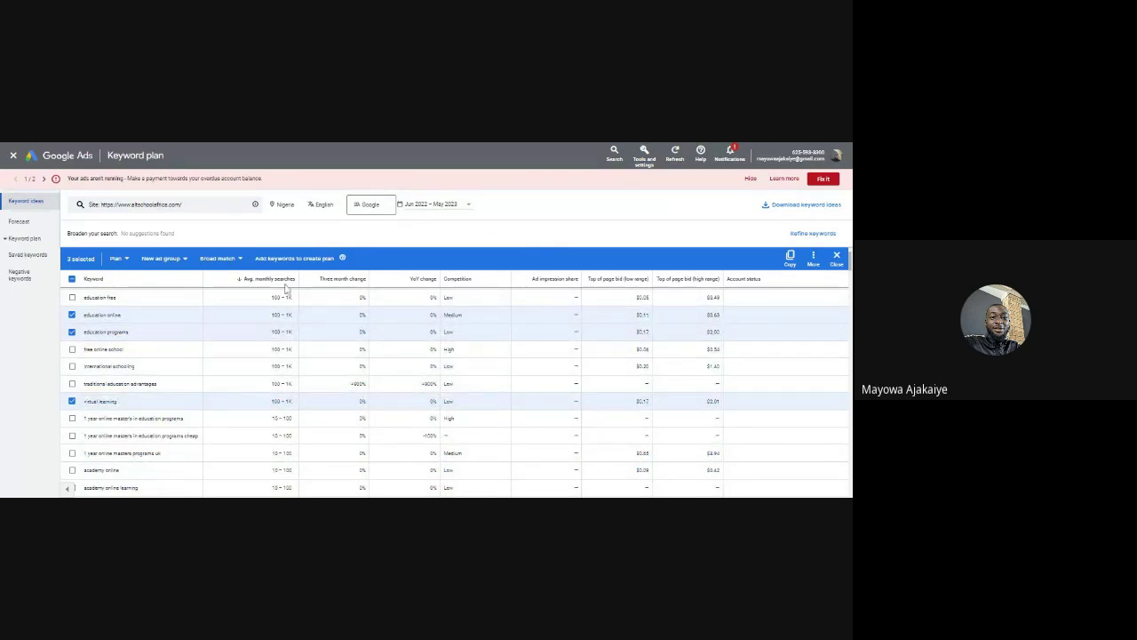
pyautogui.click(123, 259)
pyautogui.click(111, 285)
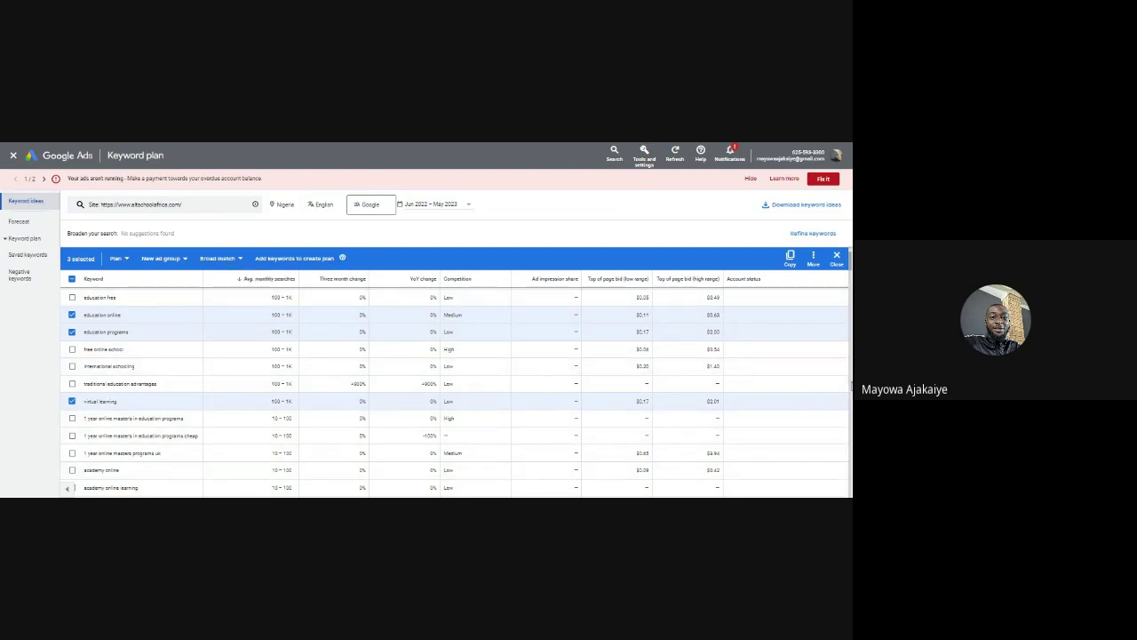
pyautogui.click(207, 211)
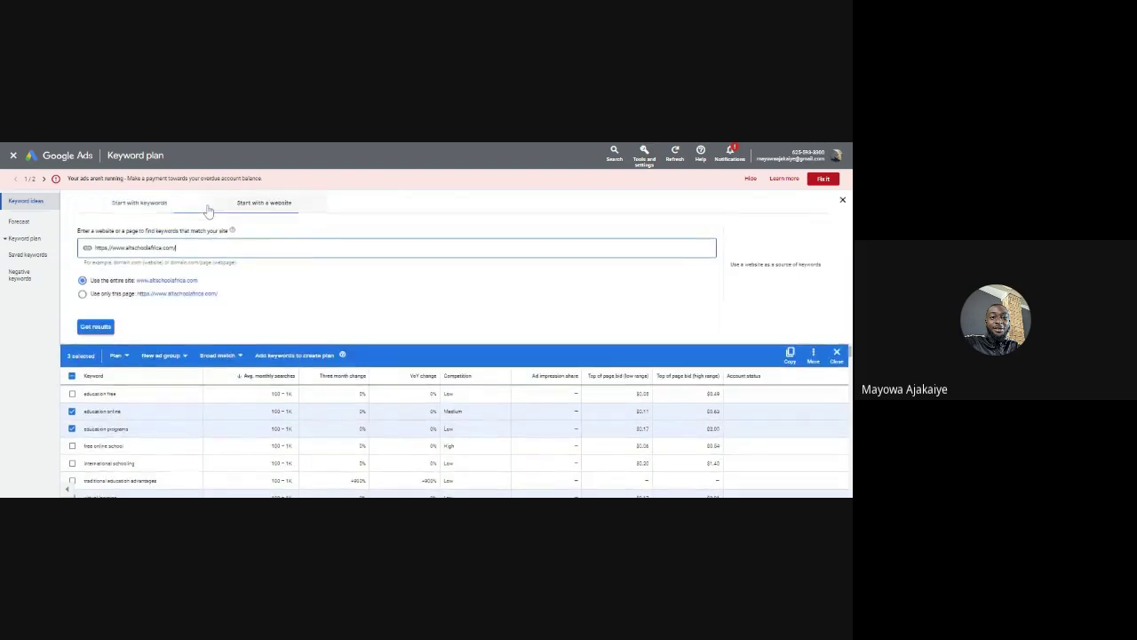
pyautogui.moveTo(177, 247); pyautogui.dragTo(74, 258)
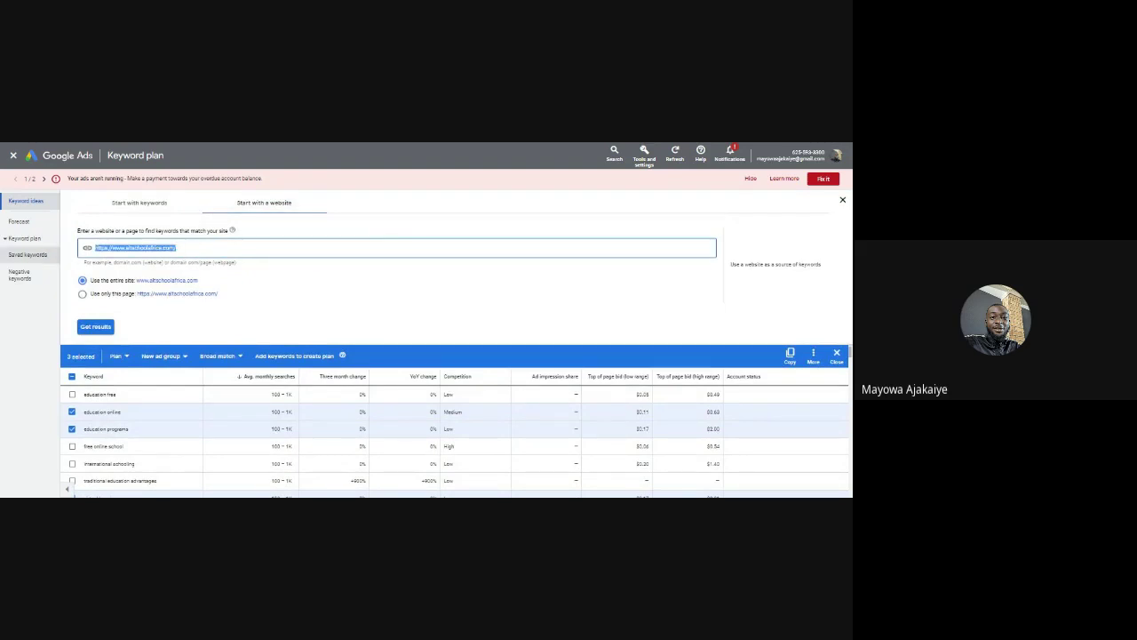
pyautogui.write('https://www.altafrica.com/')
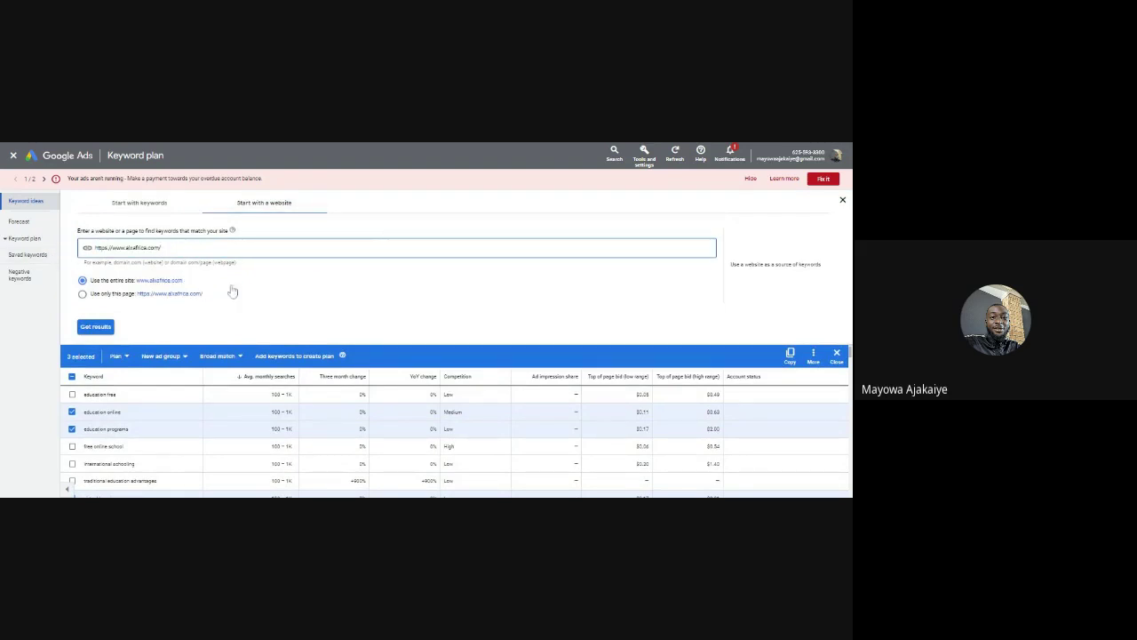
pyautogui.click(294, 295)
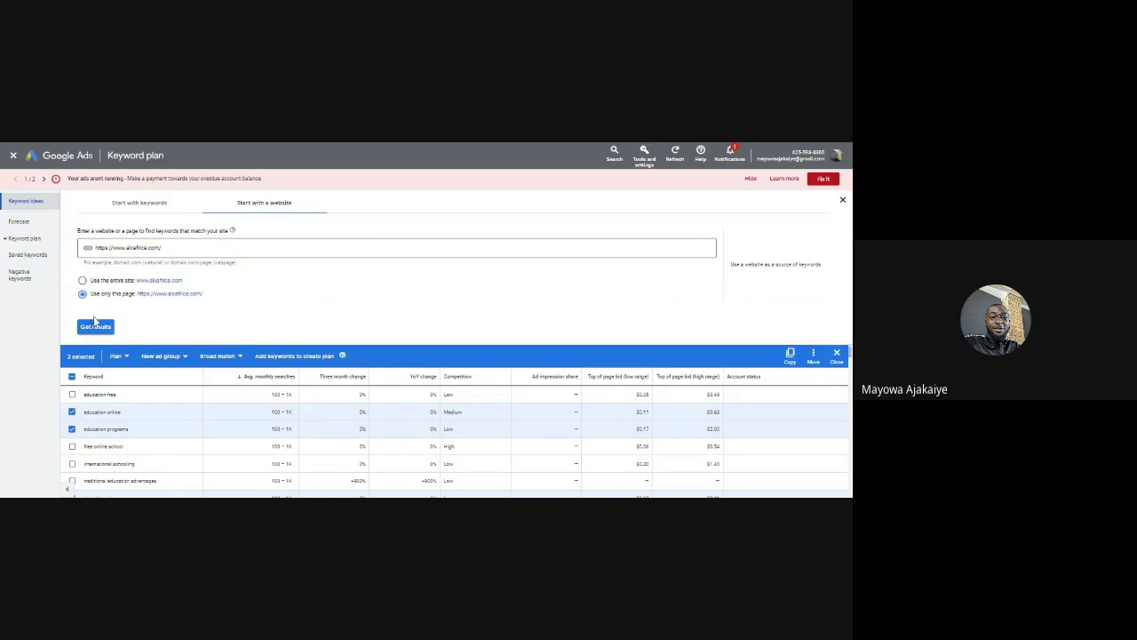
pyautogui.click(83, 281)
pyautogui.click(95, 326)
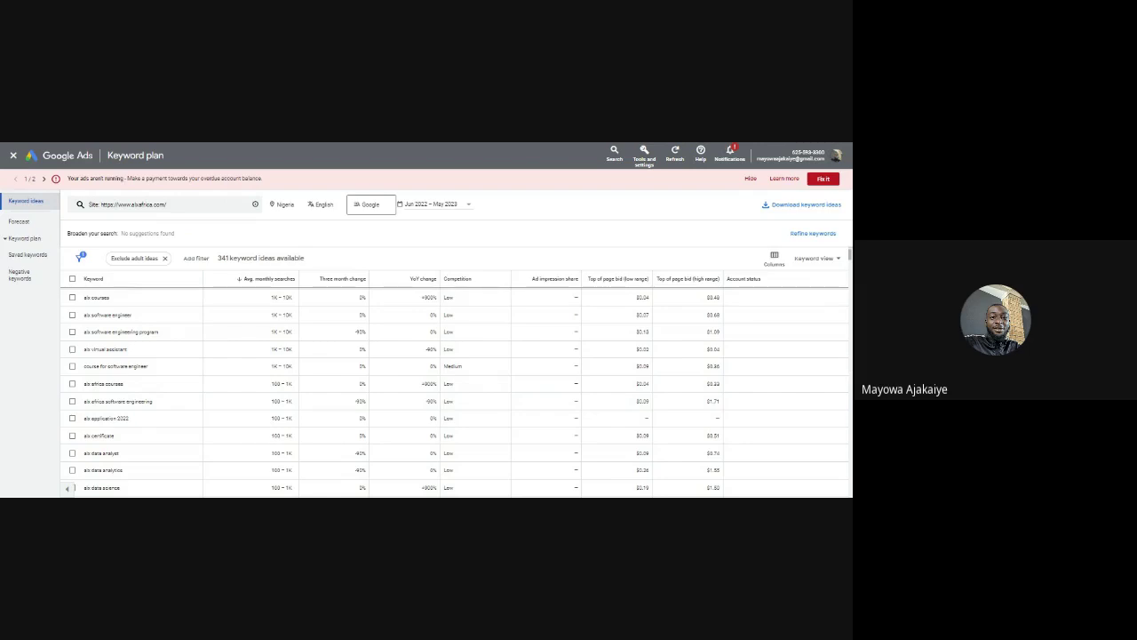
# Browse the website's keyword ideas and remove the filter that excludes adult ideas
pyautogui.moveTo(84, 297); pyautogui.dragTo(445, 496)
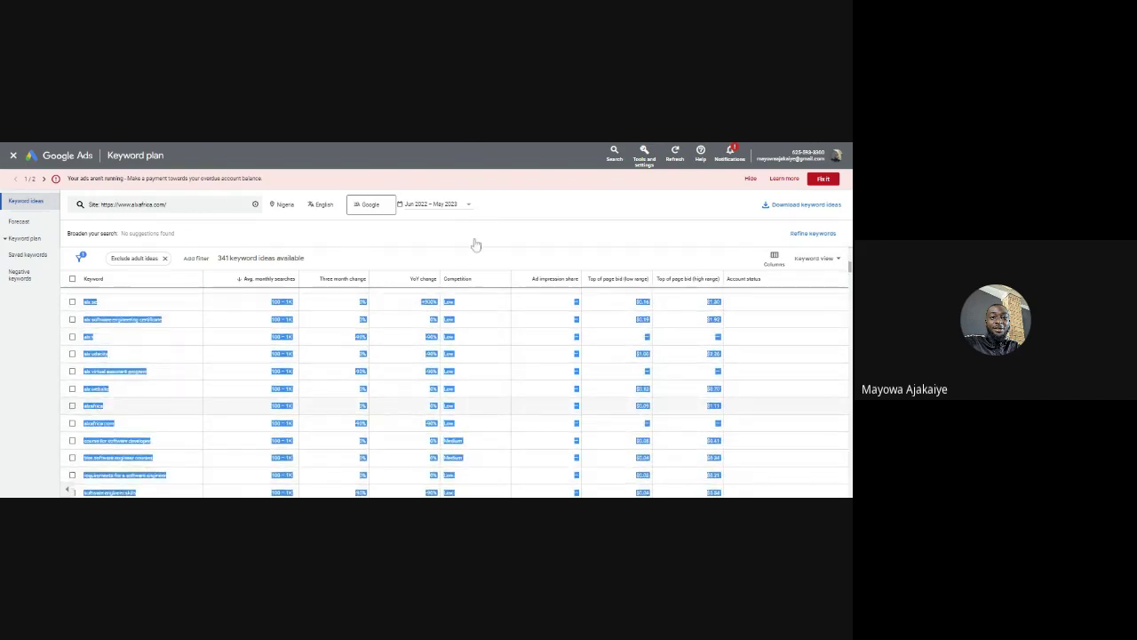
pyautogui.click(214, 257)
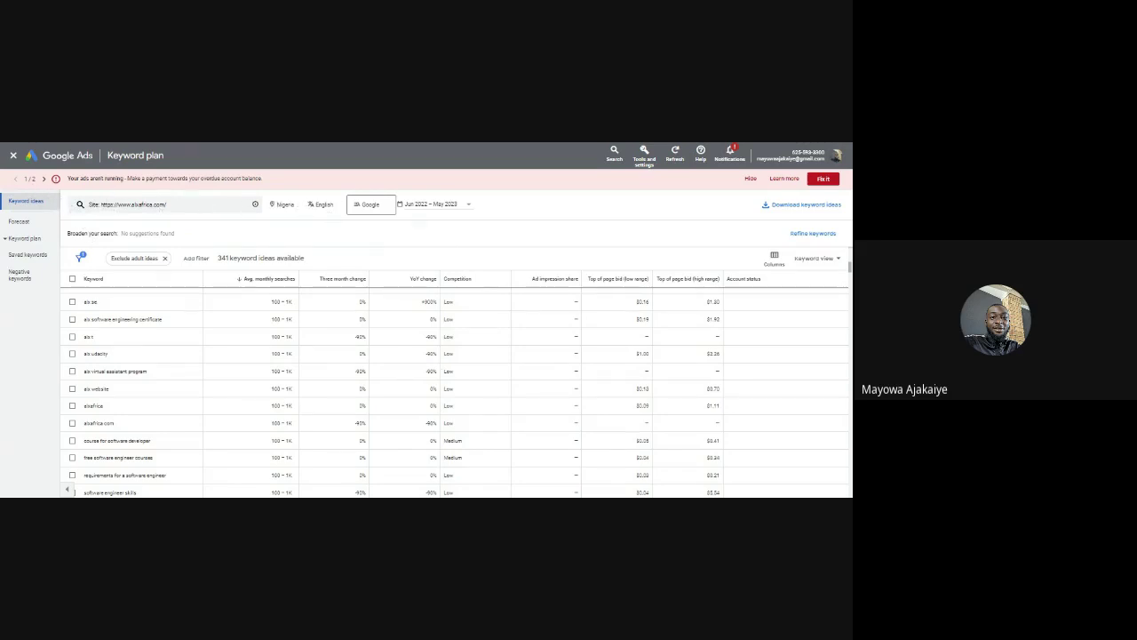
pyautogui.click(164, 257)
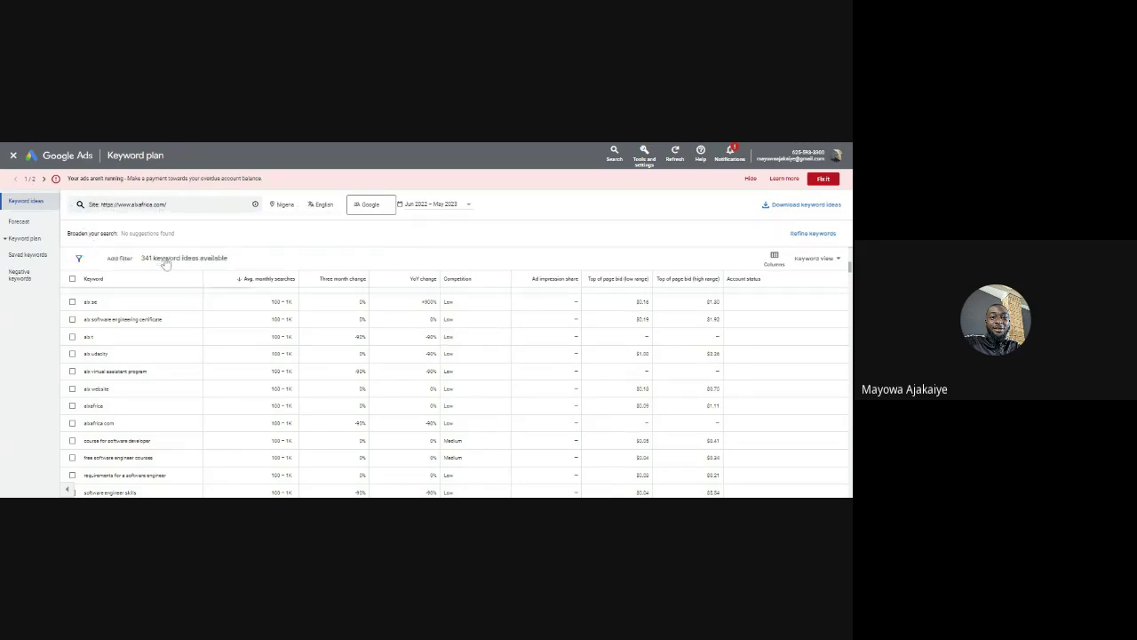
pyautogui.click(192, 206)
pyautogui.click(140, 206)
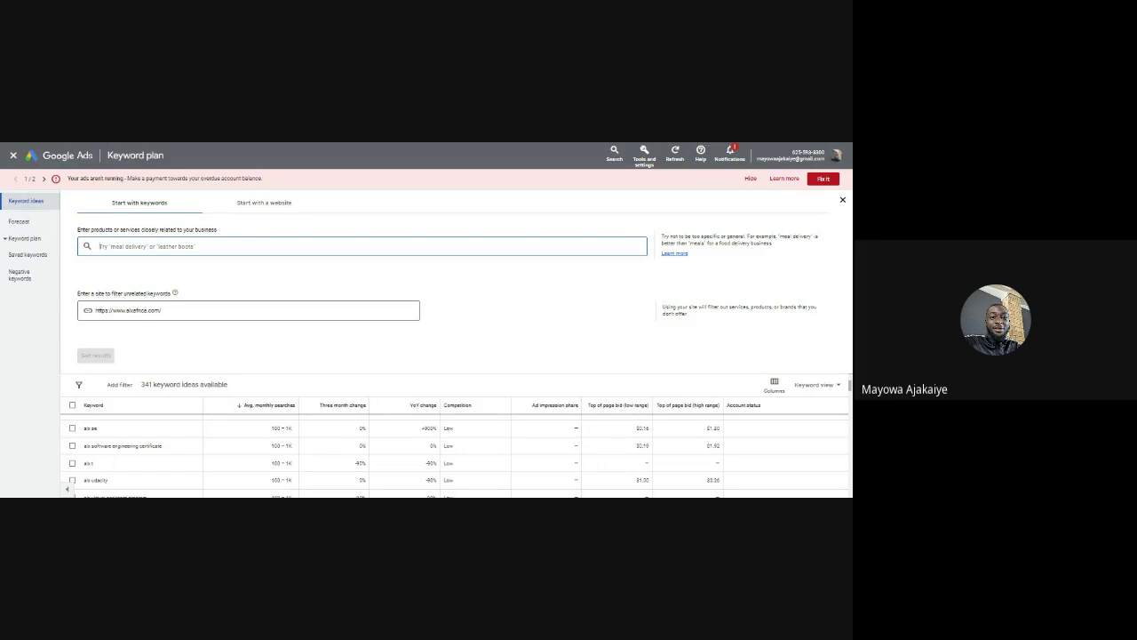
pyautogui.write('ide')
pyautogui.write('rn')
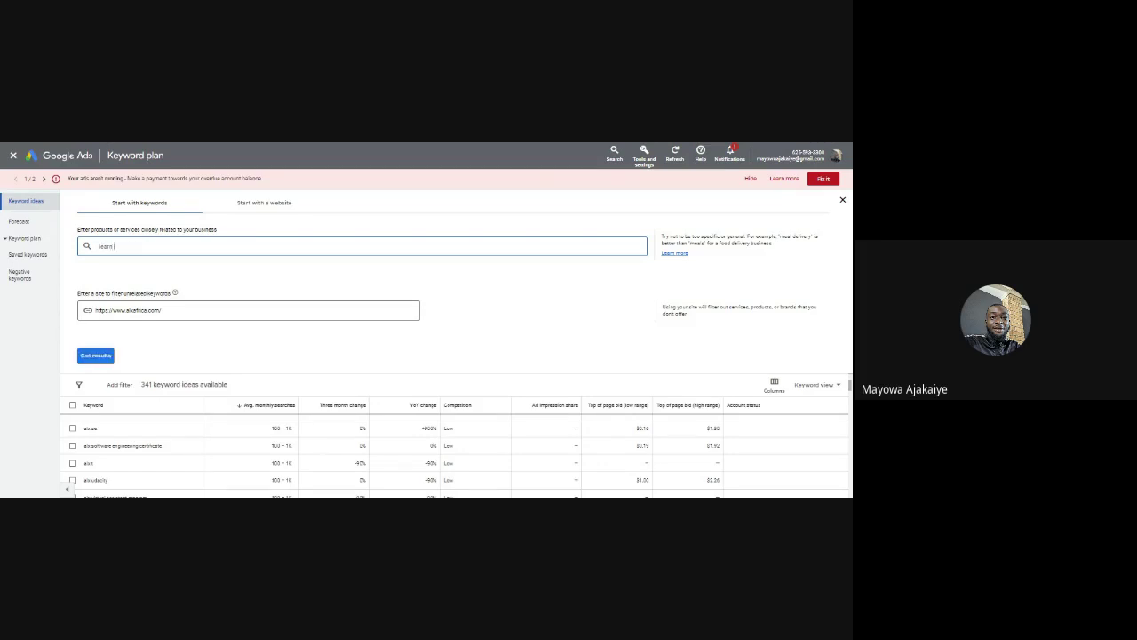
pyautogui.write(' s')
pyautogui.write(' tech skil')
pyautogui.press('Return')
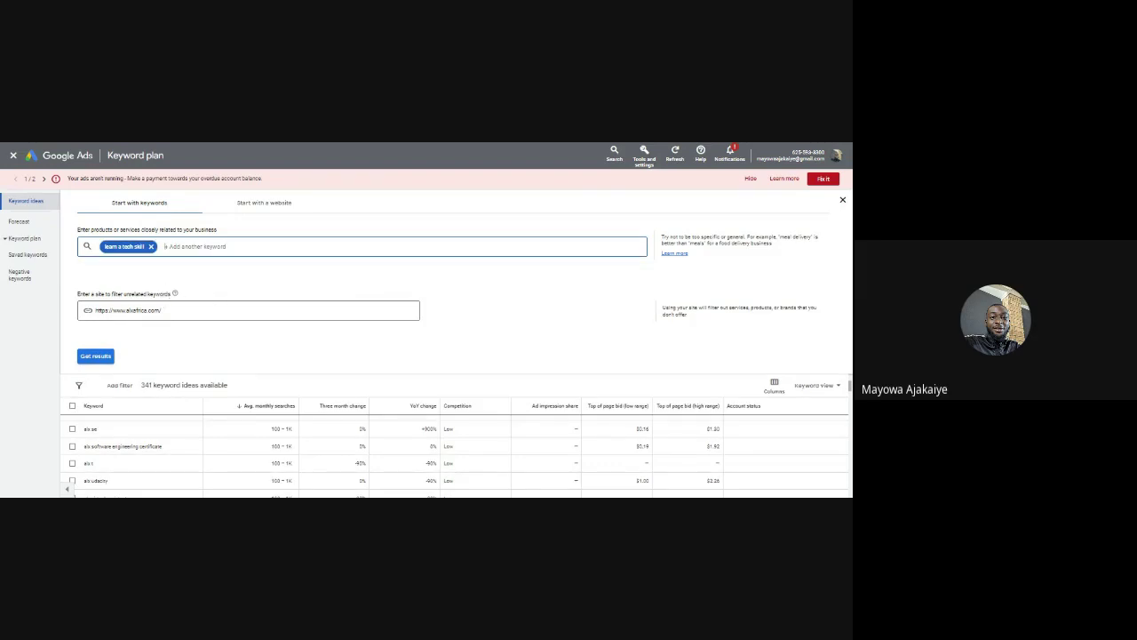
pyautogui.click(99, 357)
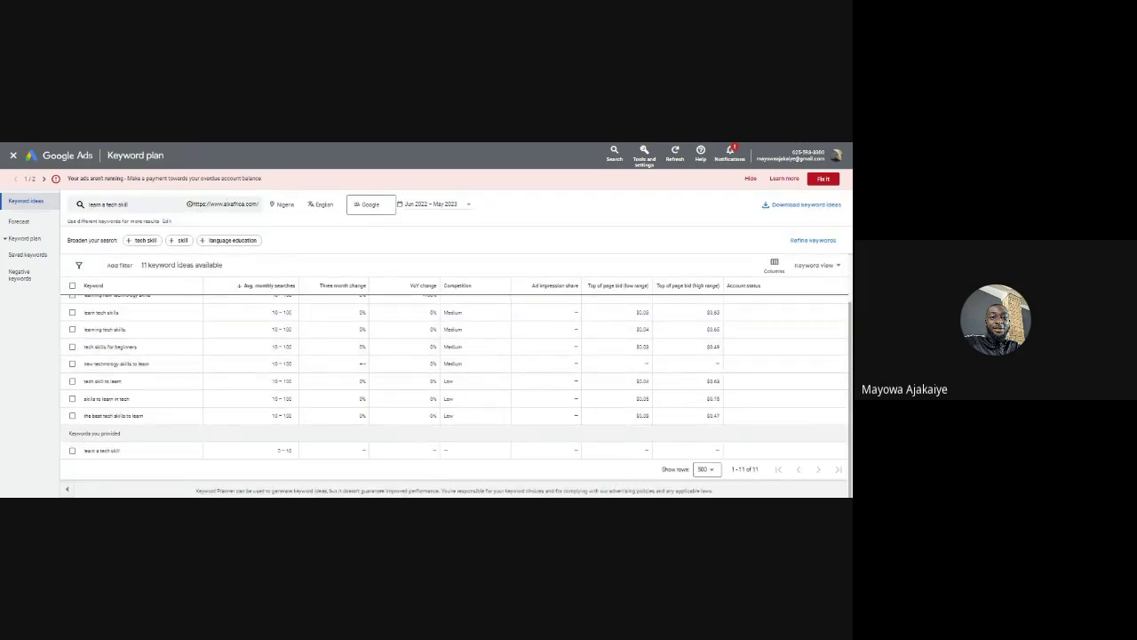
# Examine the keyword ideas for "learn a tech skill", including their monthly searches, competition and top-of-page bids
pyautogui.moveTo(844, 494); pyautogui.dragTo(843, 331)
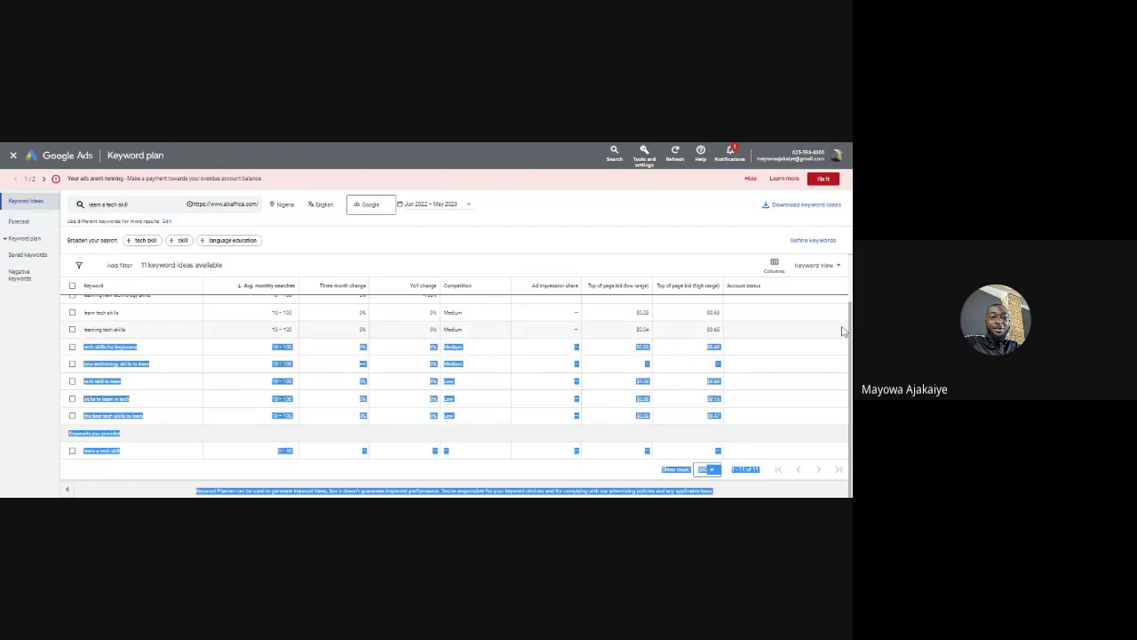
pyautogui.click(629, 236)
pyautogui.scroll(3, 629, 236)
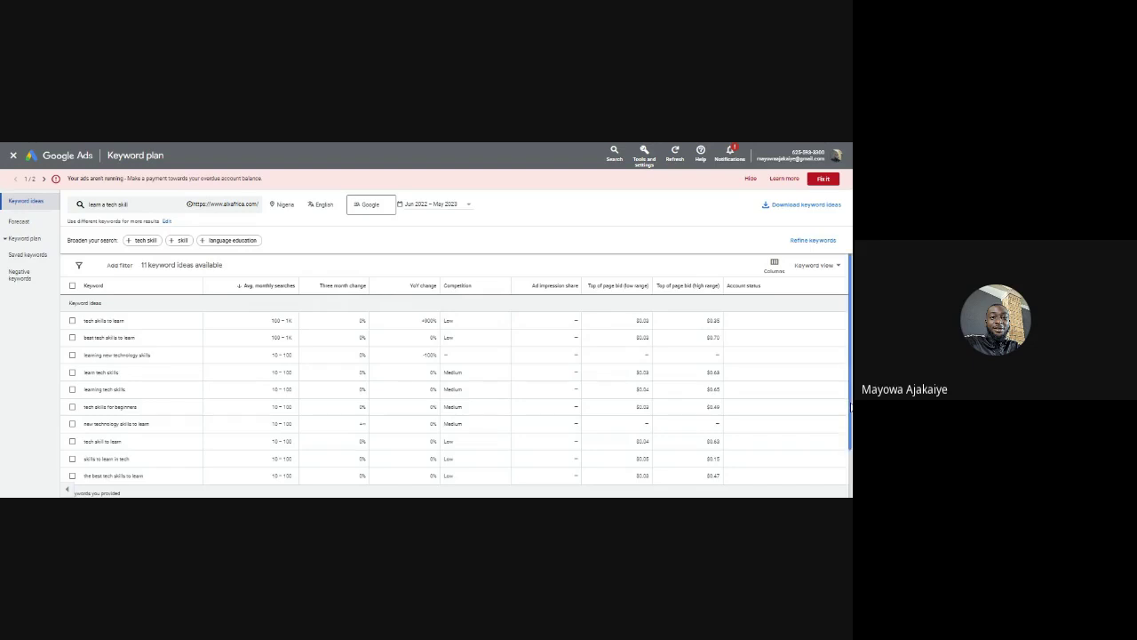
pyautogui.scroll(-3, 851, 398)
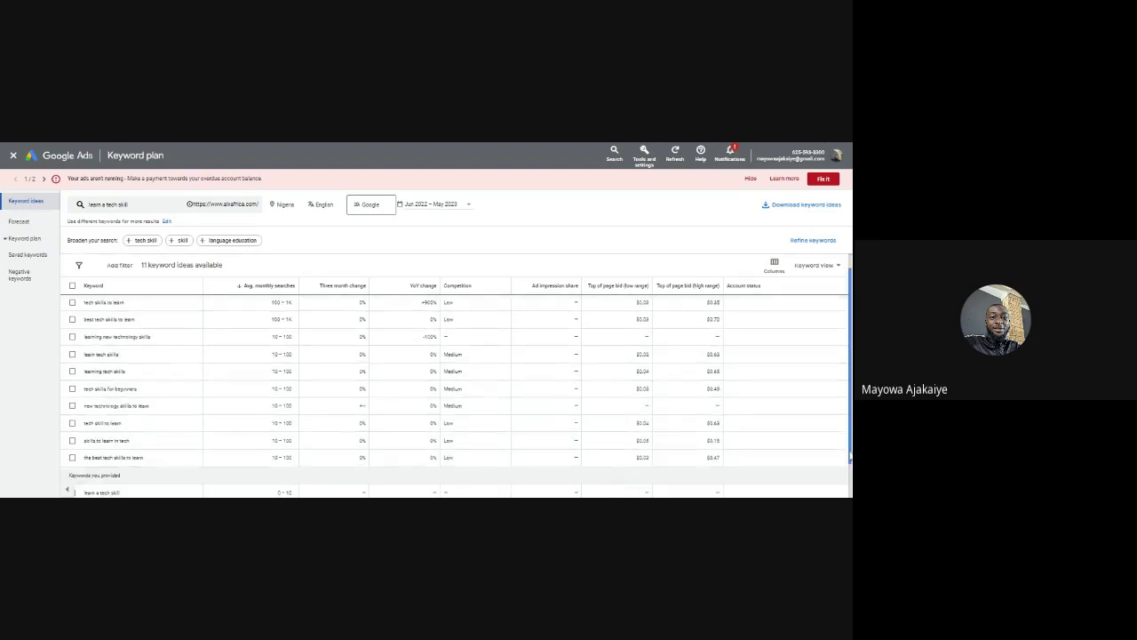
pyautogui.scroll(3, 850, 373)
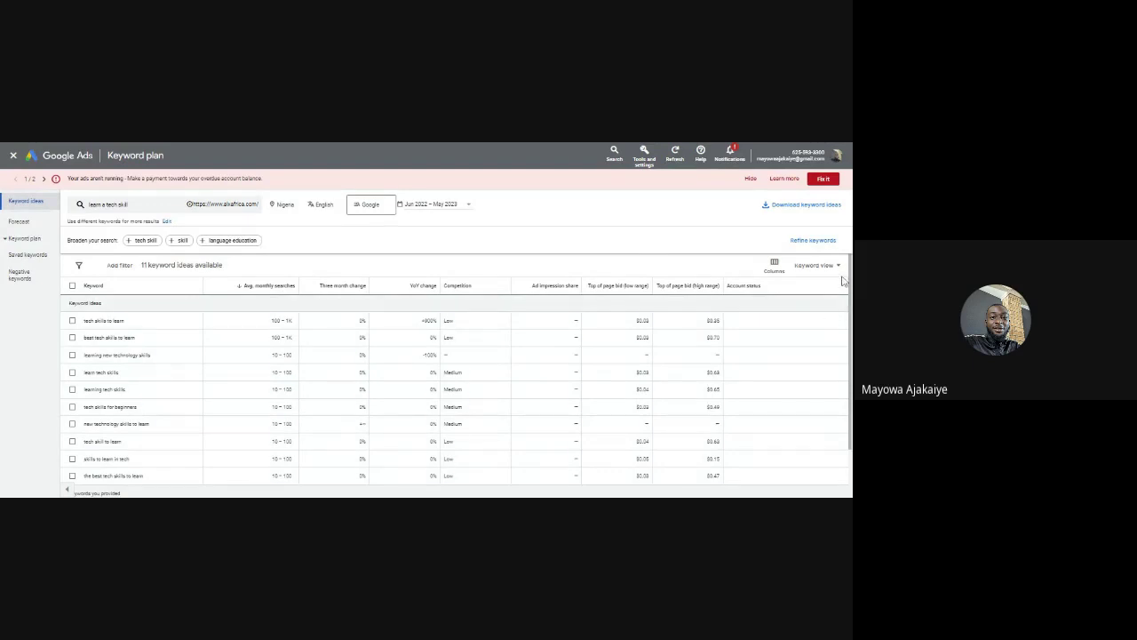
pyautogui.hotkey('ctrl', 'a')
pyautogui.click(544, 225)
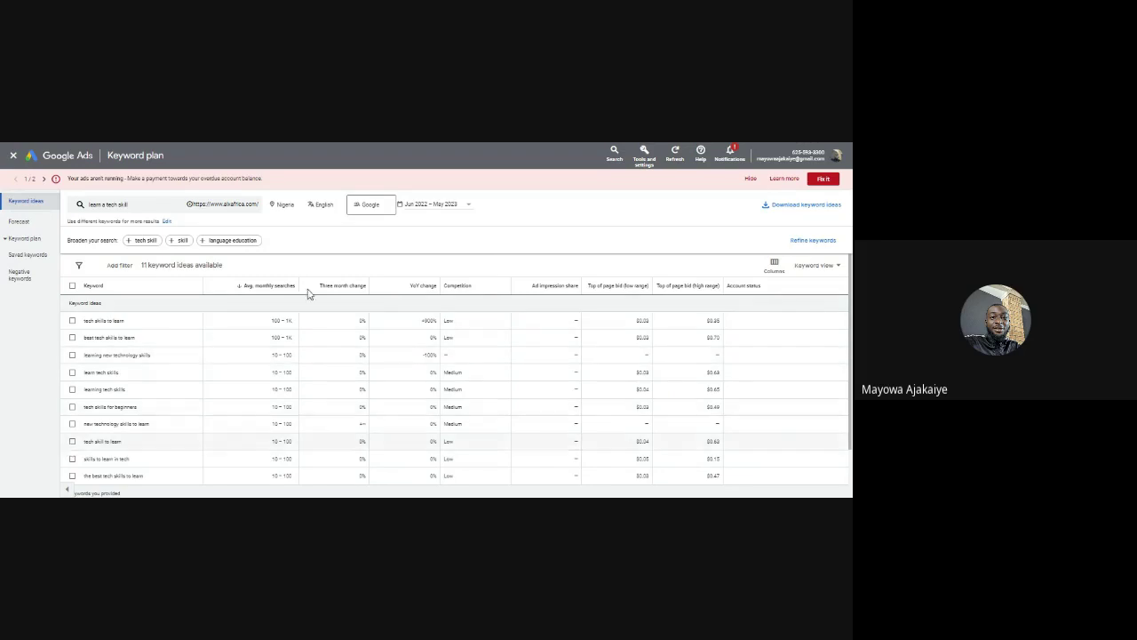
pyautogui.scroll(-2, 453, 382)
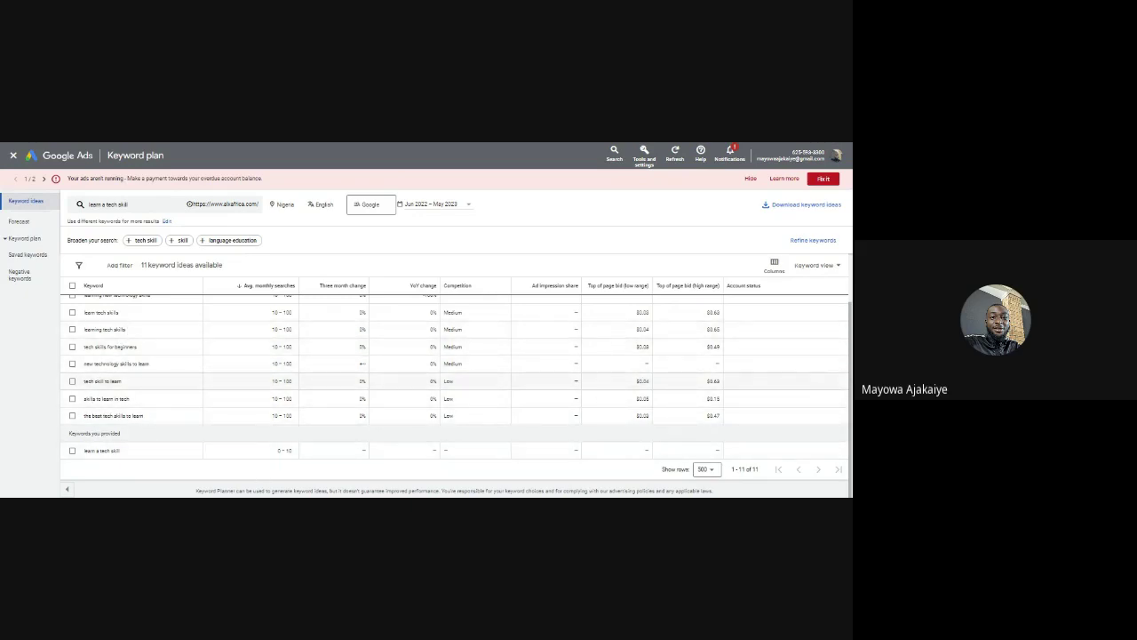
pyautogui.moveTo(258, 478); pyautogui.dragTo(840, 288)
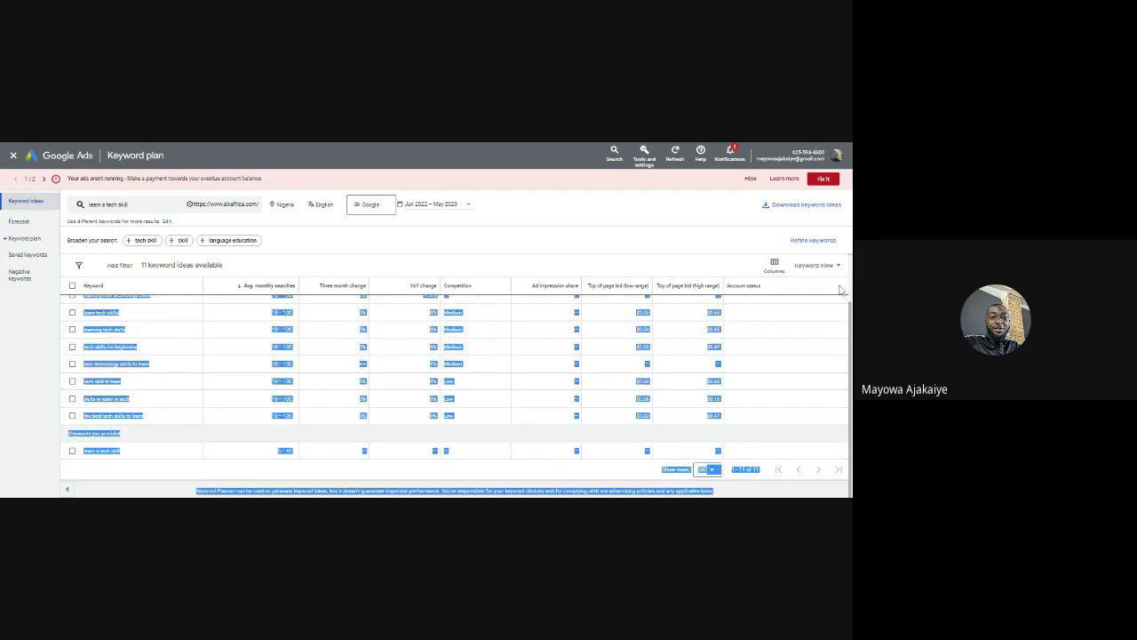
pyautogui.click(579, 250)
pyautogui.scroll(3, 455, 391)
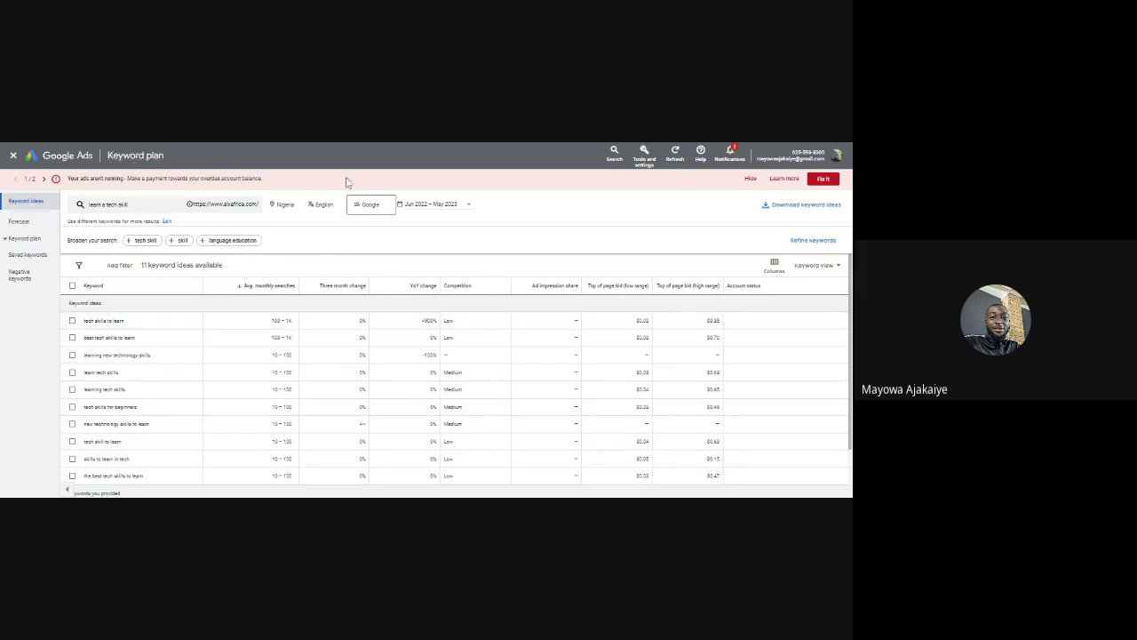
# View the Reach Planner page, look over the other available tools, and return to the all-campaigns overview
pyautogui.click(644, 155)
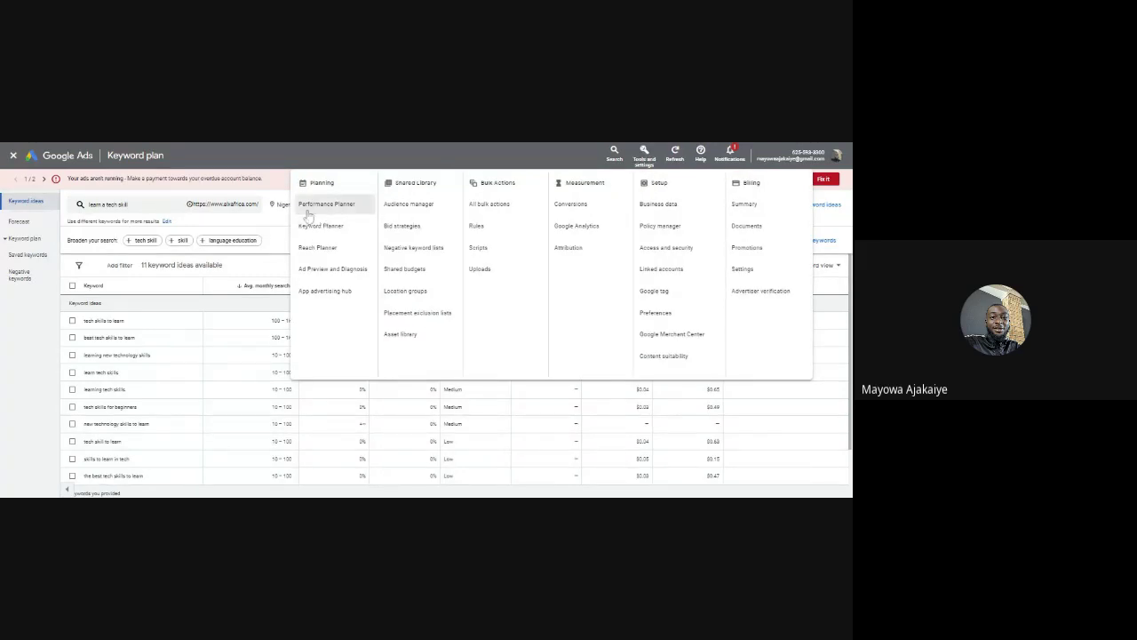
pyautogui.click(332, 252)
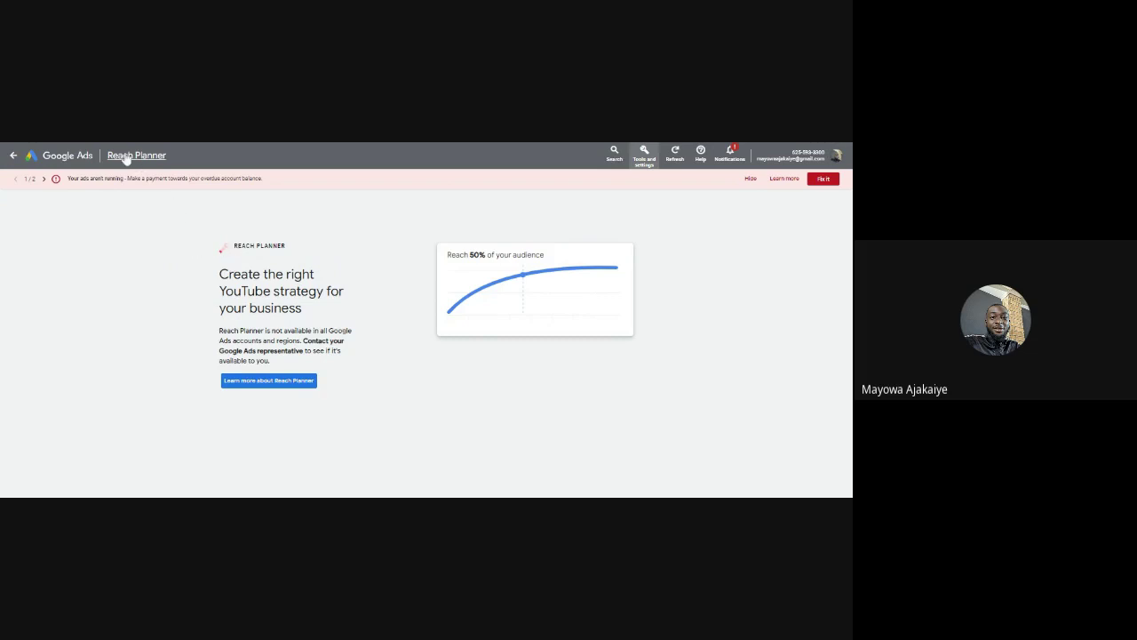
pyautogui.click(647, 158)
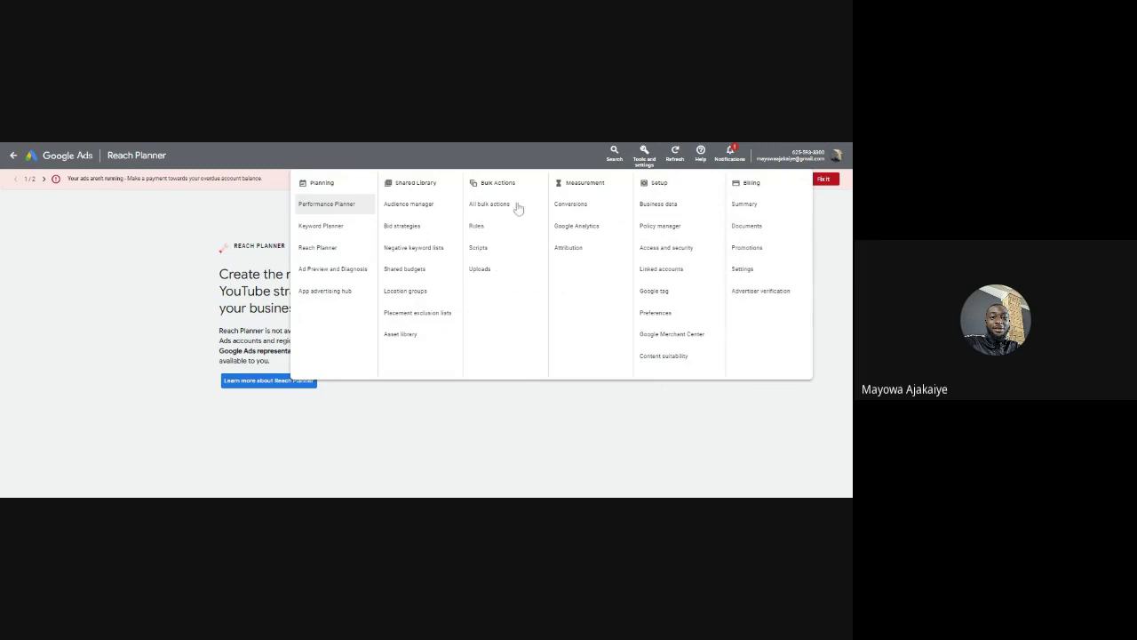
pyautogui.click(159, 251)
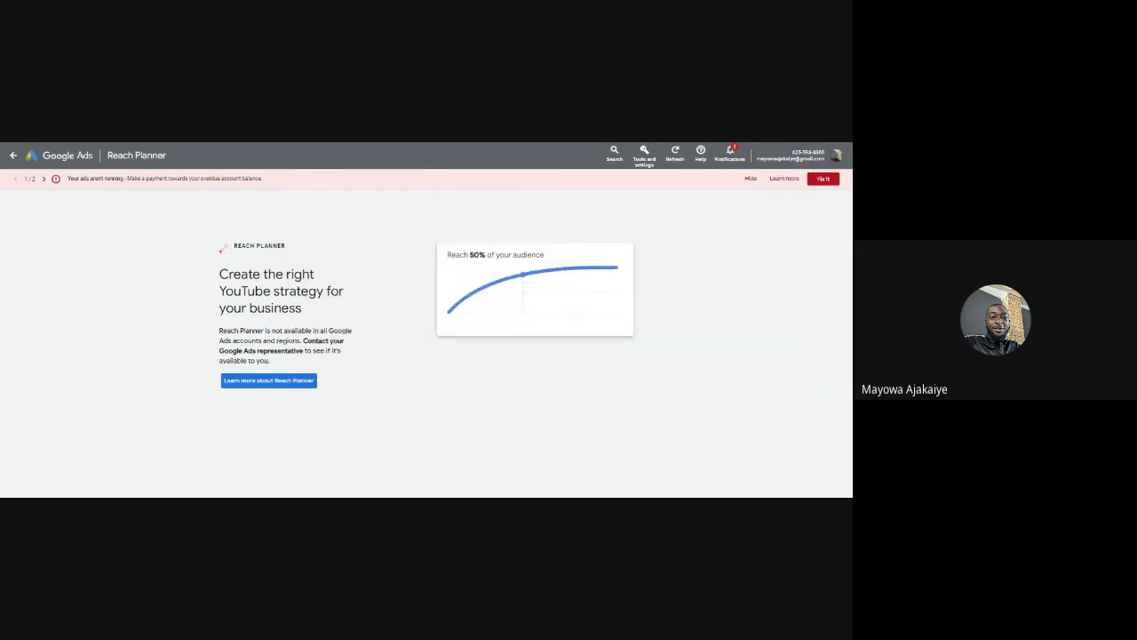
pyautogui.click(54, 165)
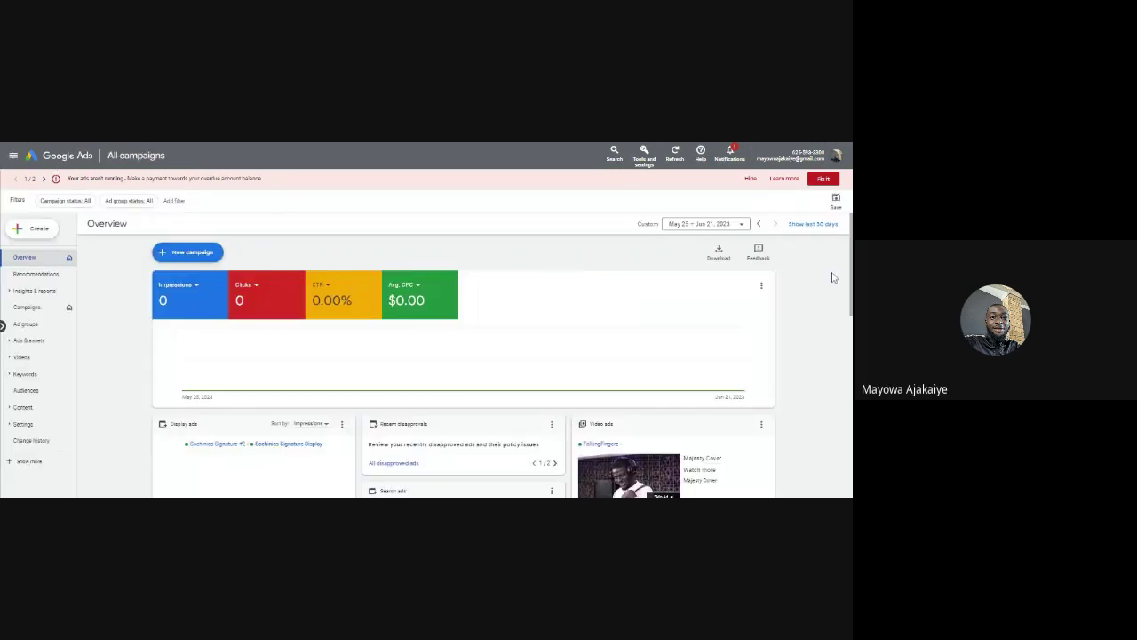